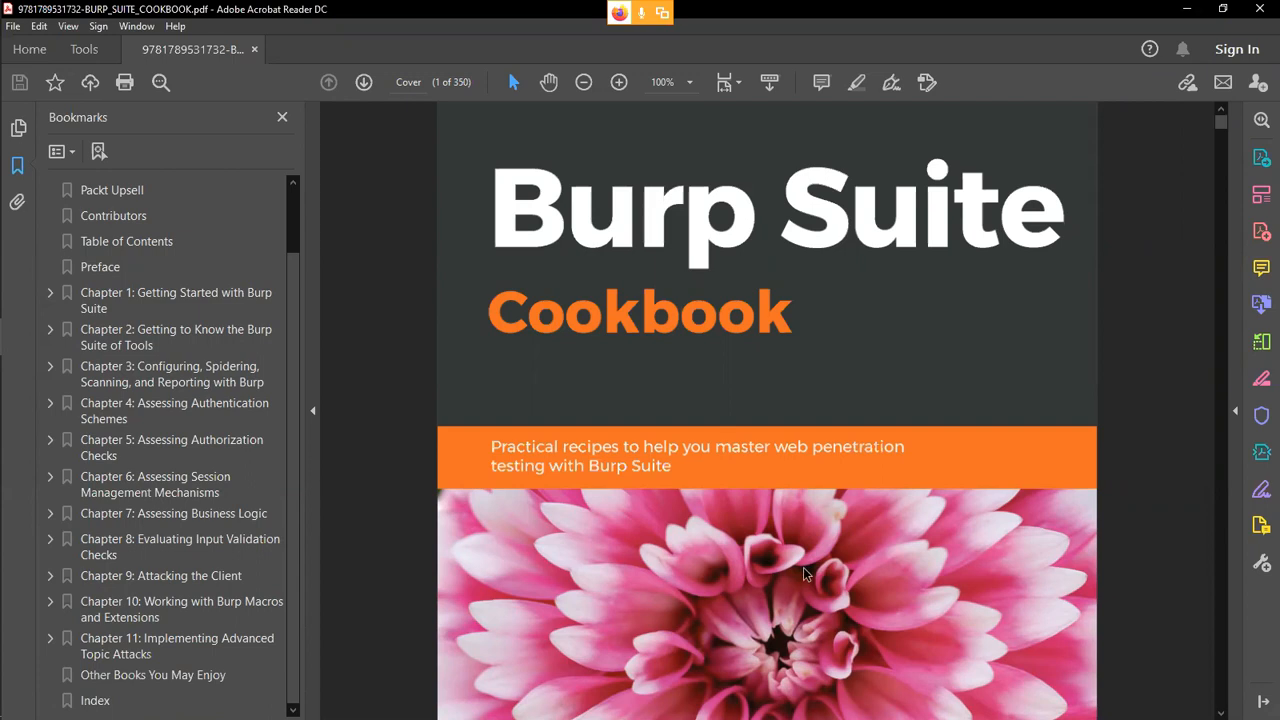
Switch to the KaliLinux-2019.3 virtual machine, launch Burp Suite with the terminal command "burp" and dismiss the JRE warning.
mouse_move(8, 320)
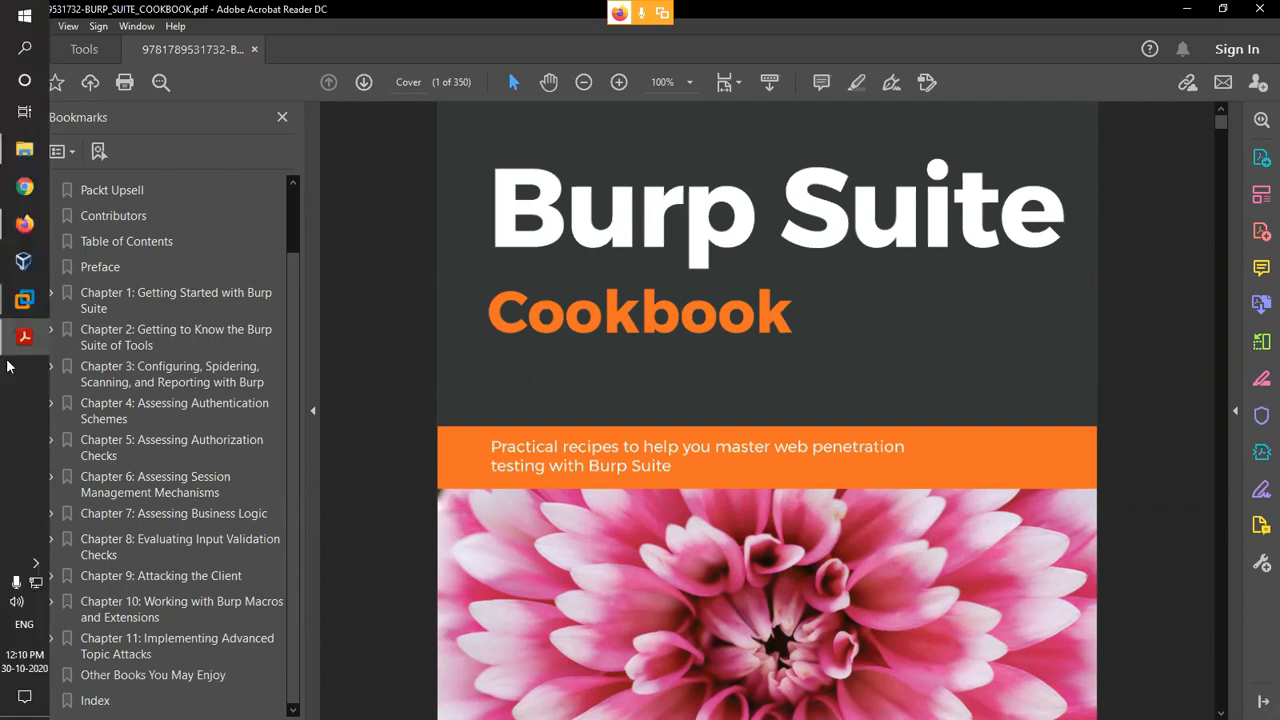
click(160, 422)
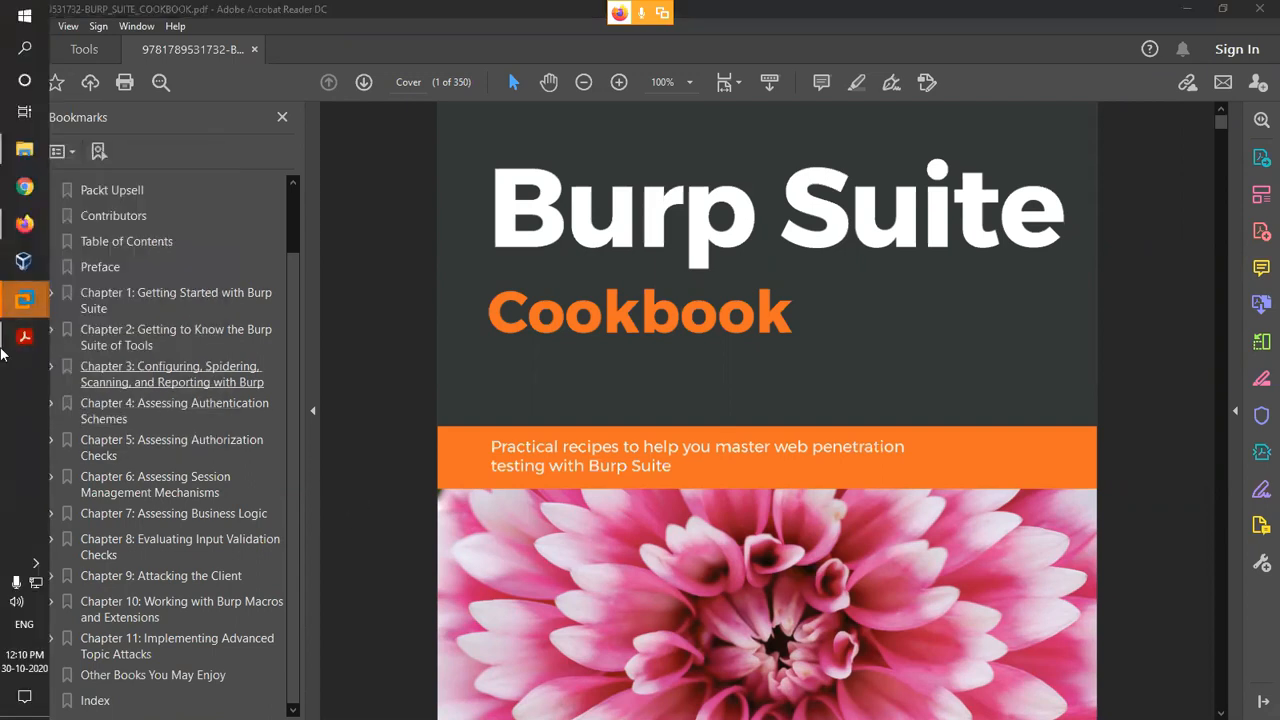
click(728, 397)
mouse_move(16, 300)
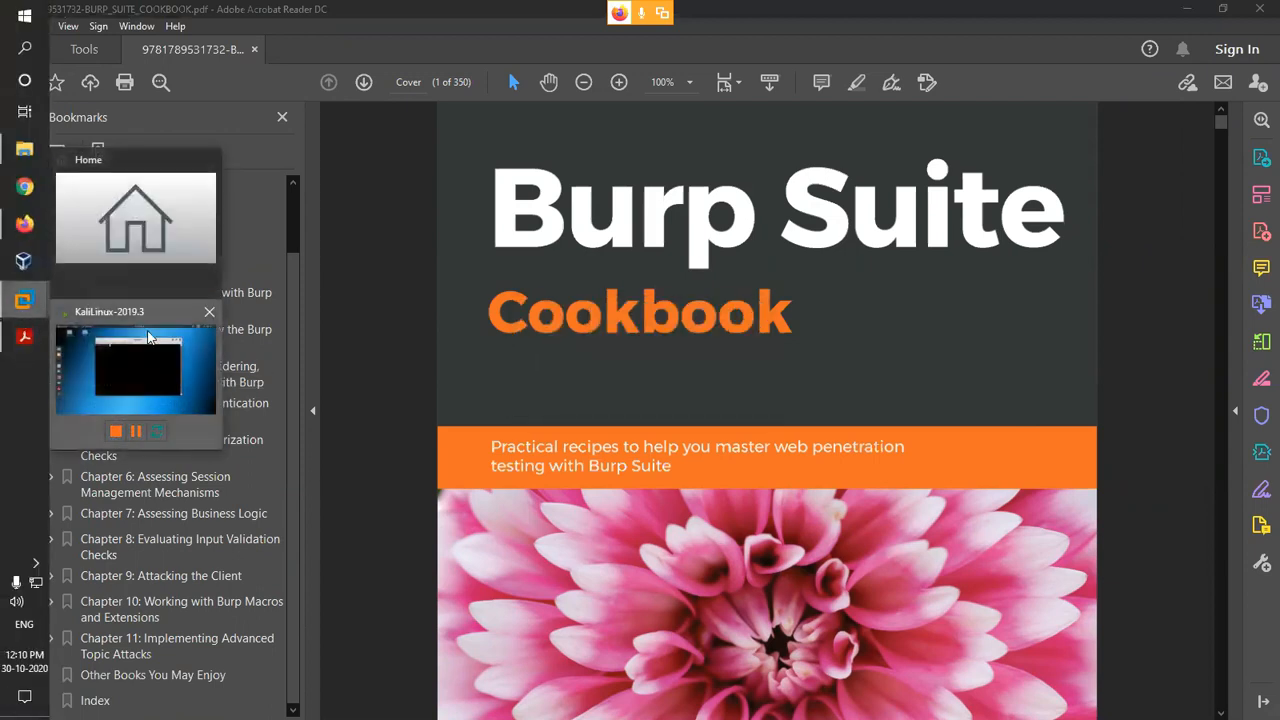
click(158, 342)
text(burs)
key(BackSpace)
text(p)
key(Return)
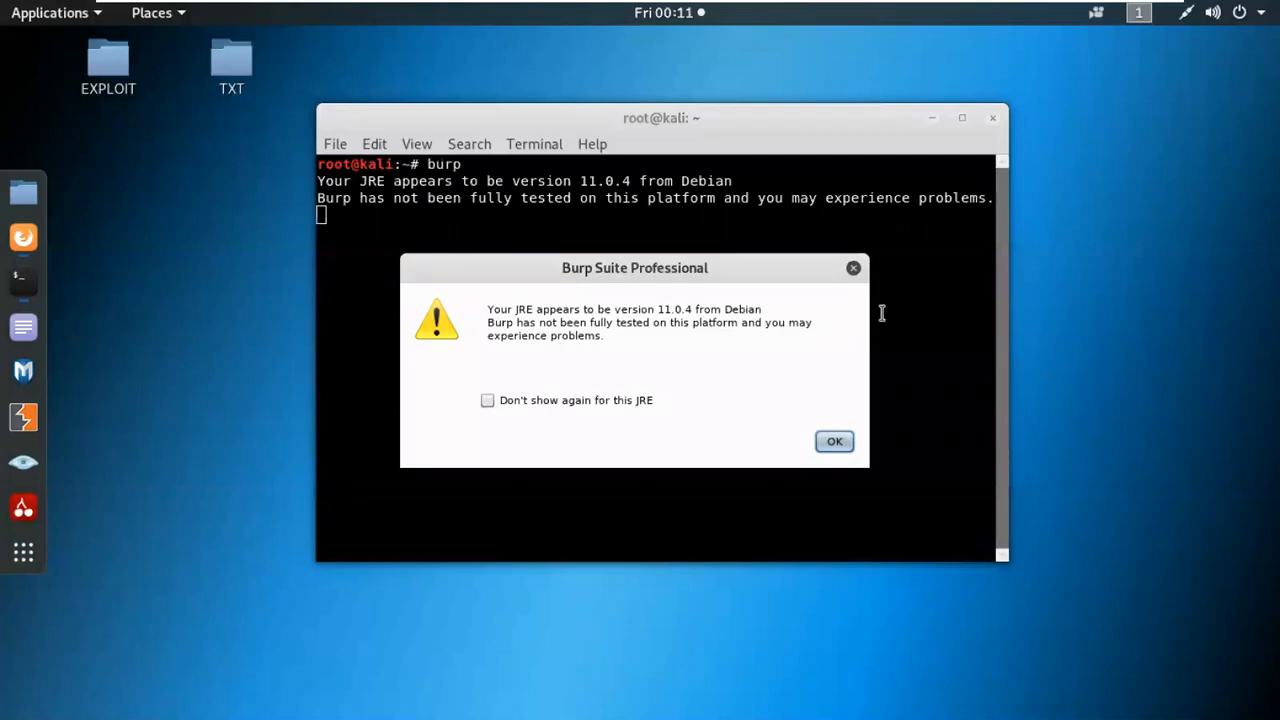
click(854, 270)
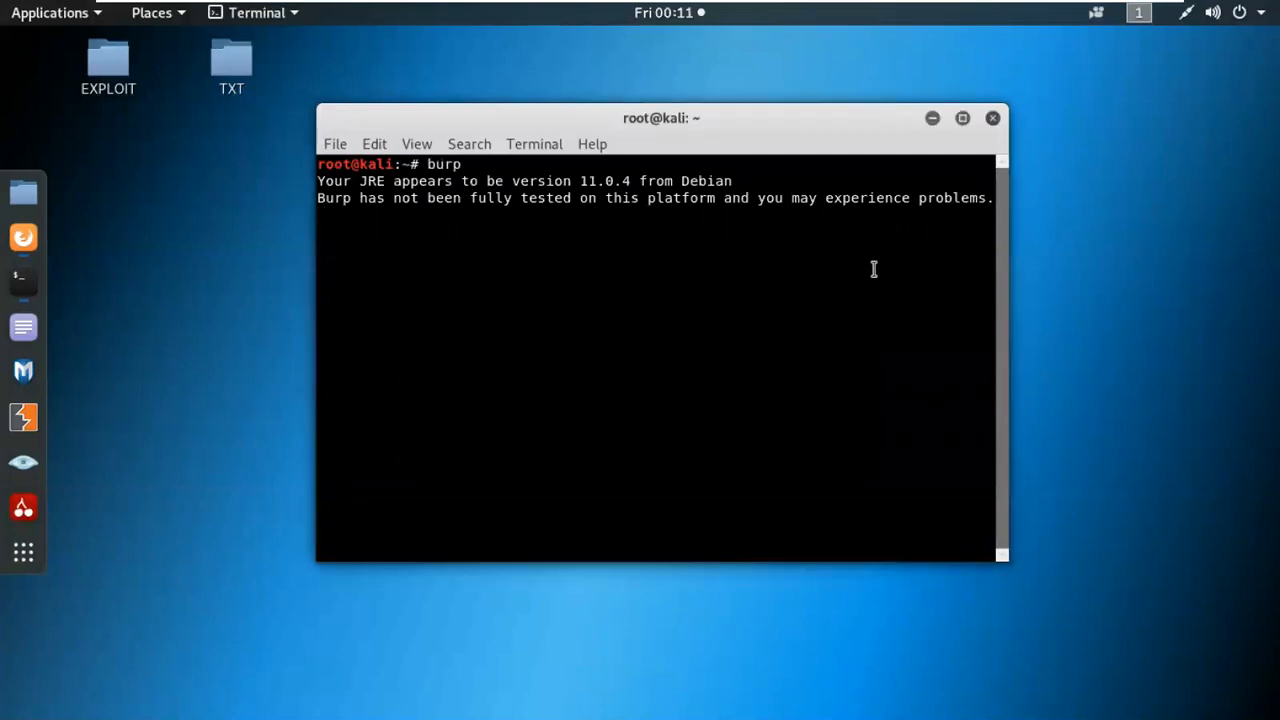
click(23, 237)
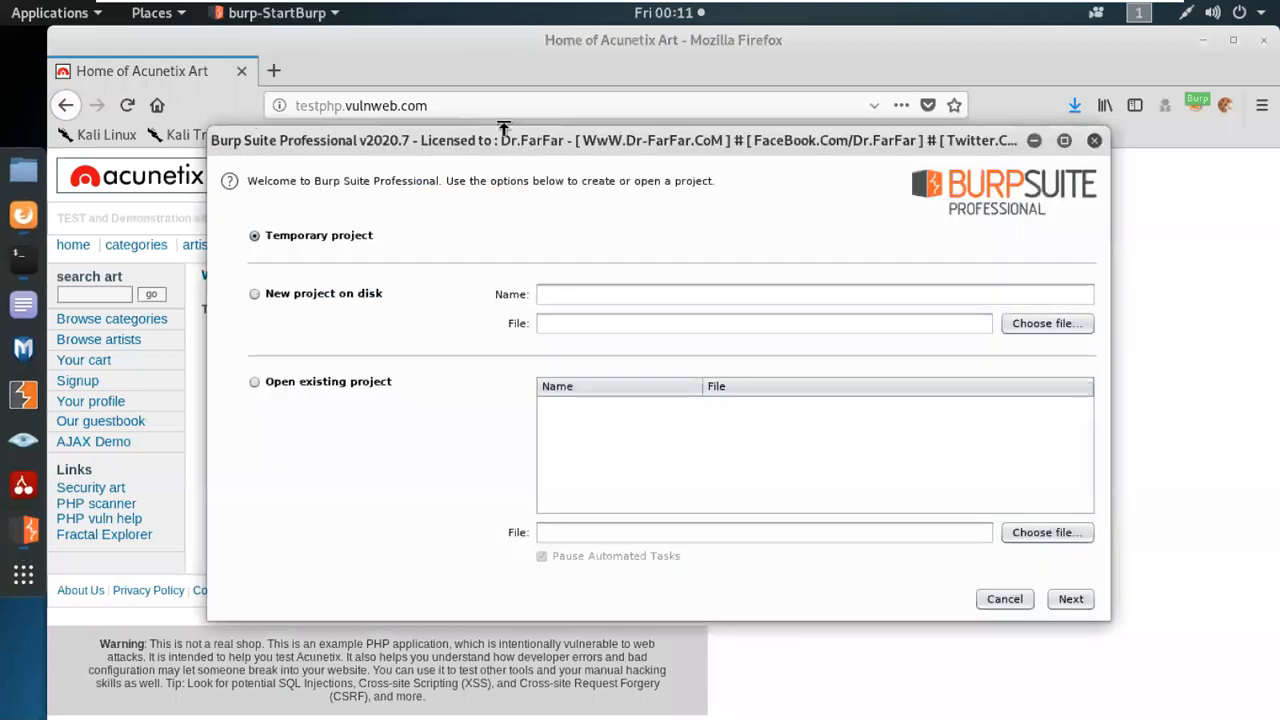
click(1204, 40)
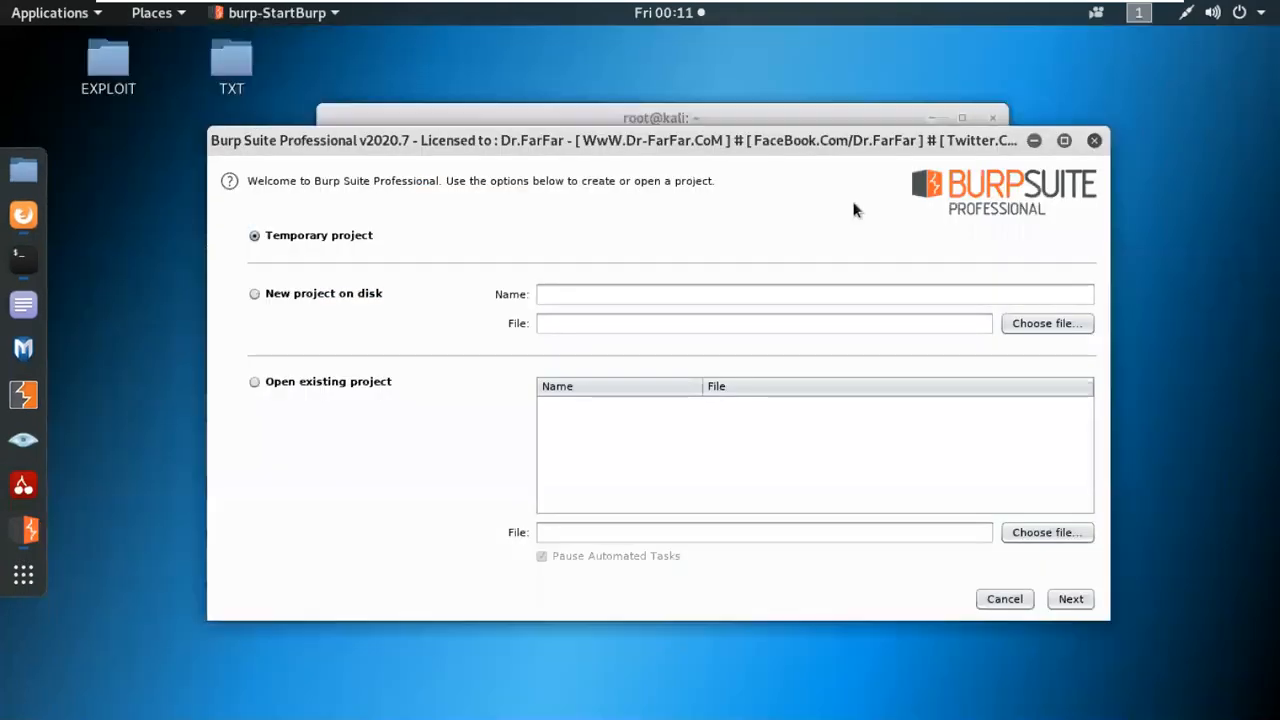
drag(795, 160, 816, 92)
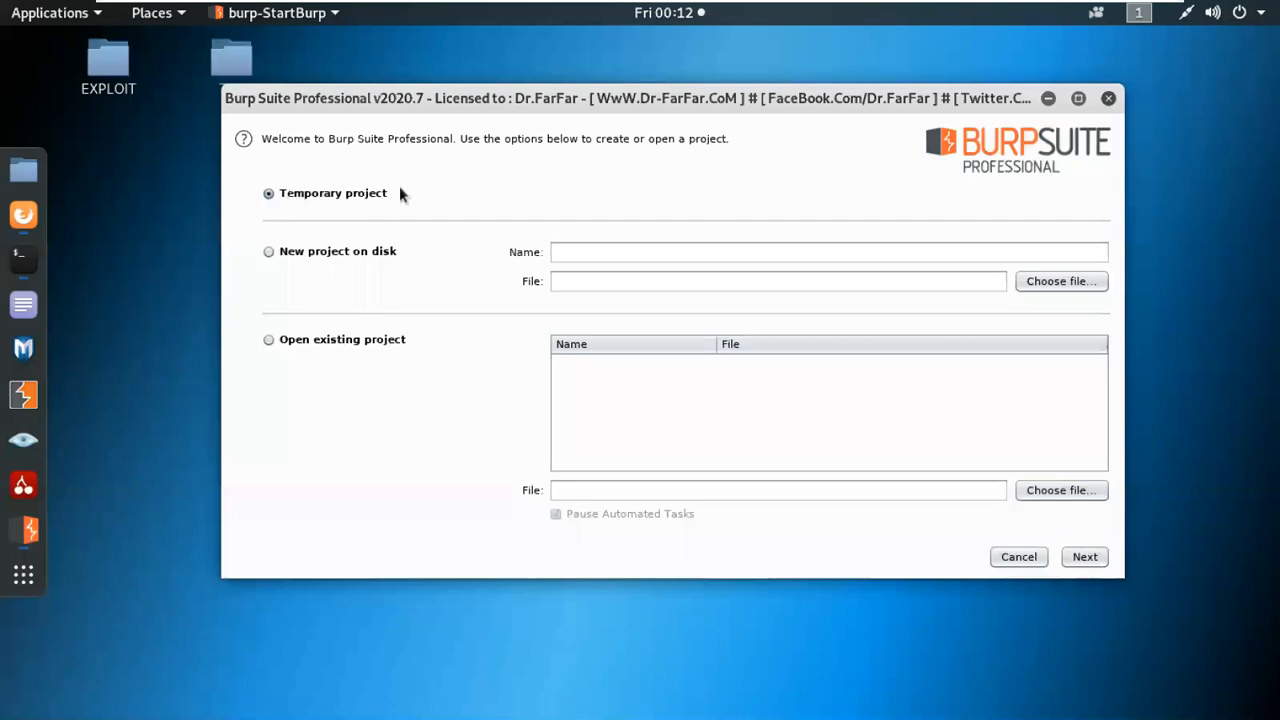
click(267, 252)
click(645, 252)
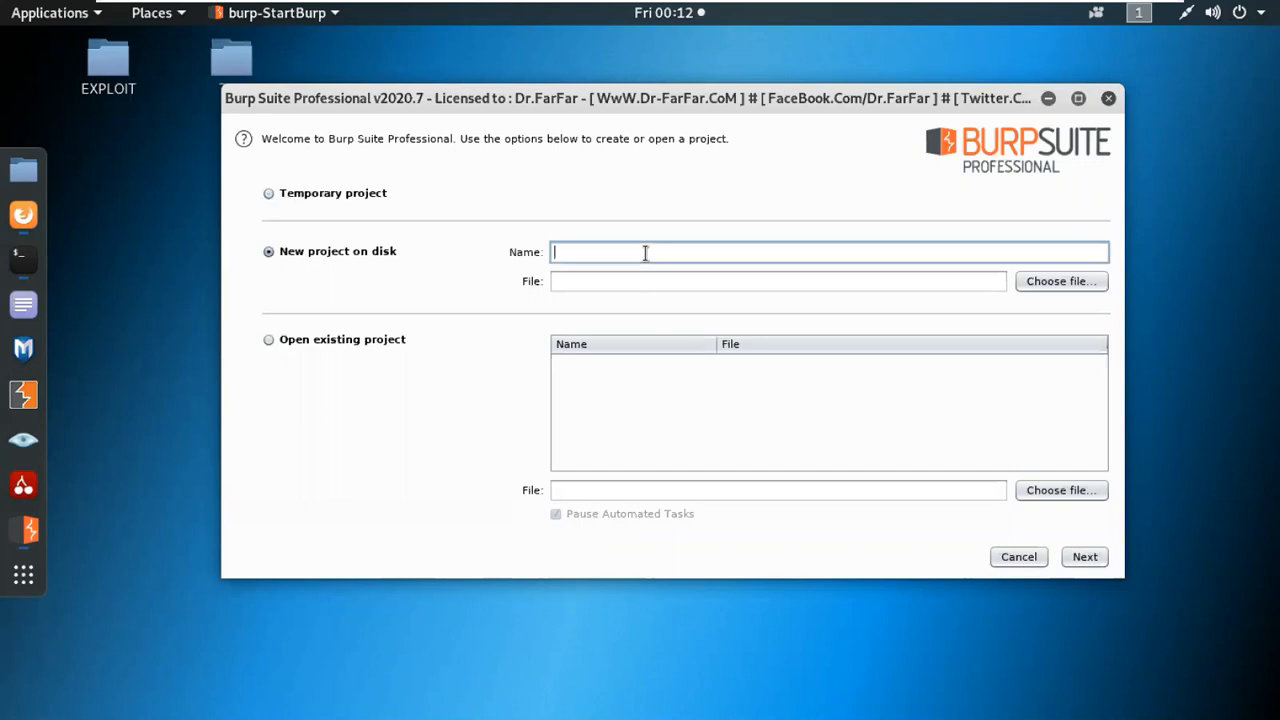
click(272, 341)
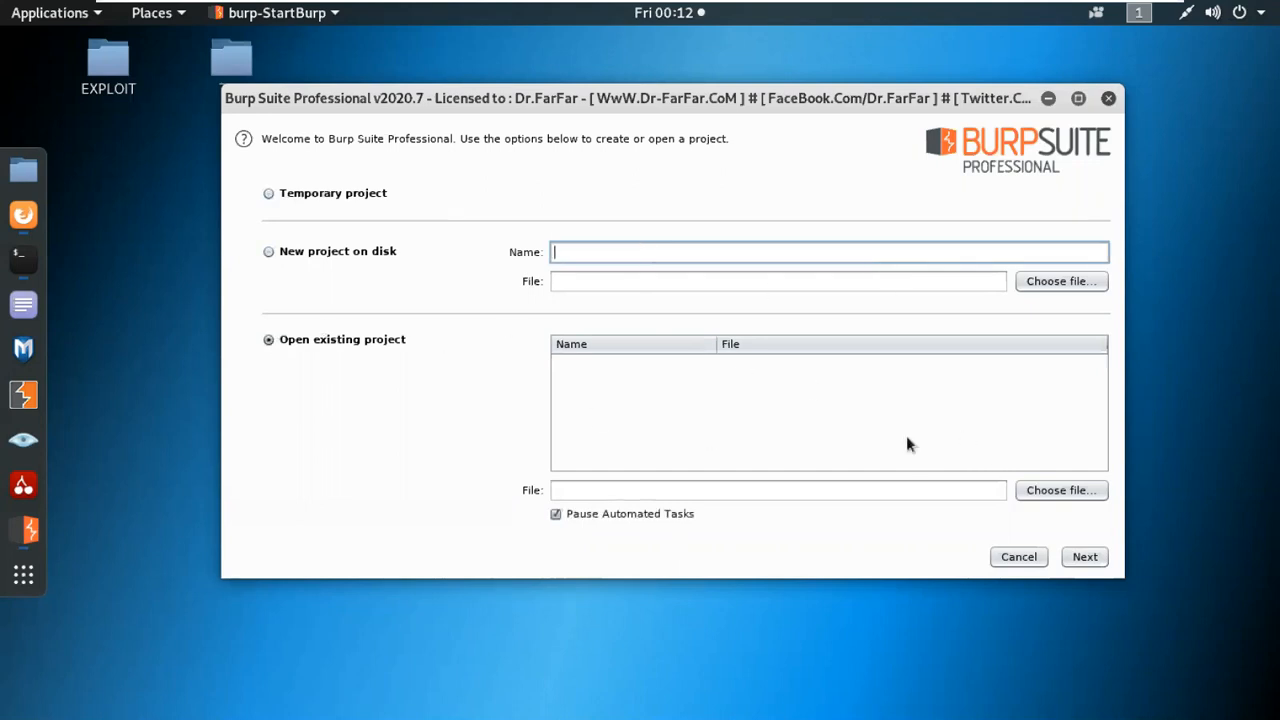
Start Burp with a temporary project and the Burp defaults configuration, dismissing the out-of-date notice.
click(269, 195)
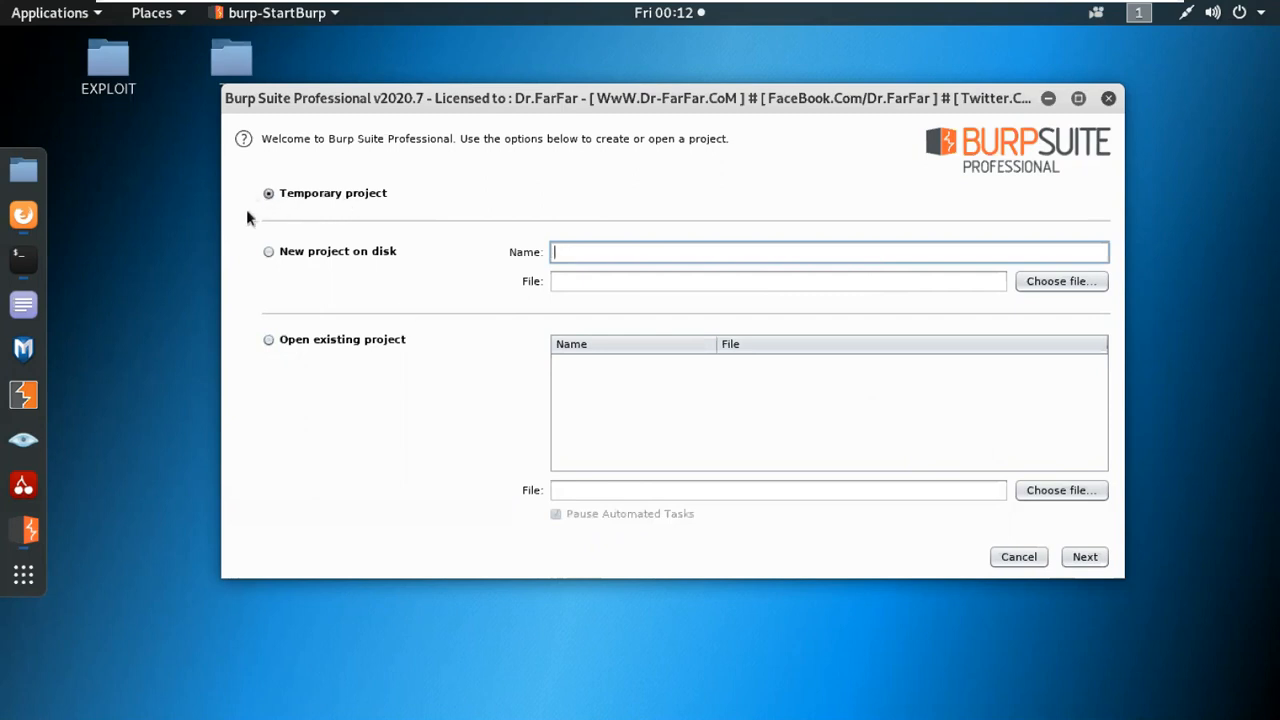
click(1097, 557)
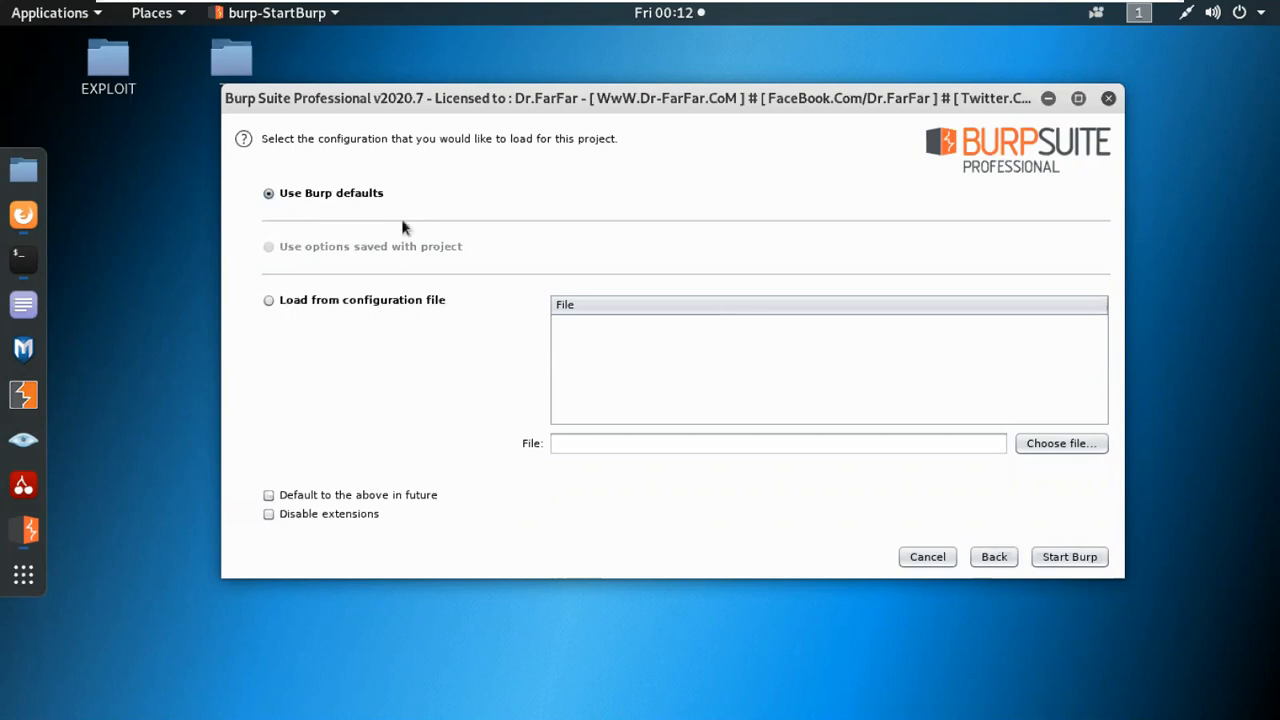
click(1068, 562)
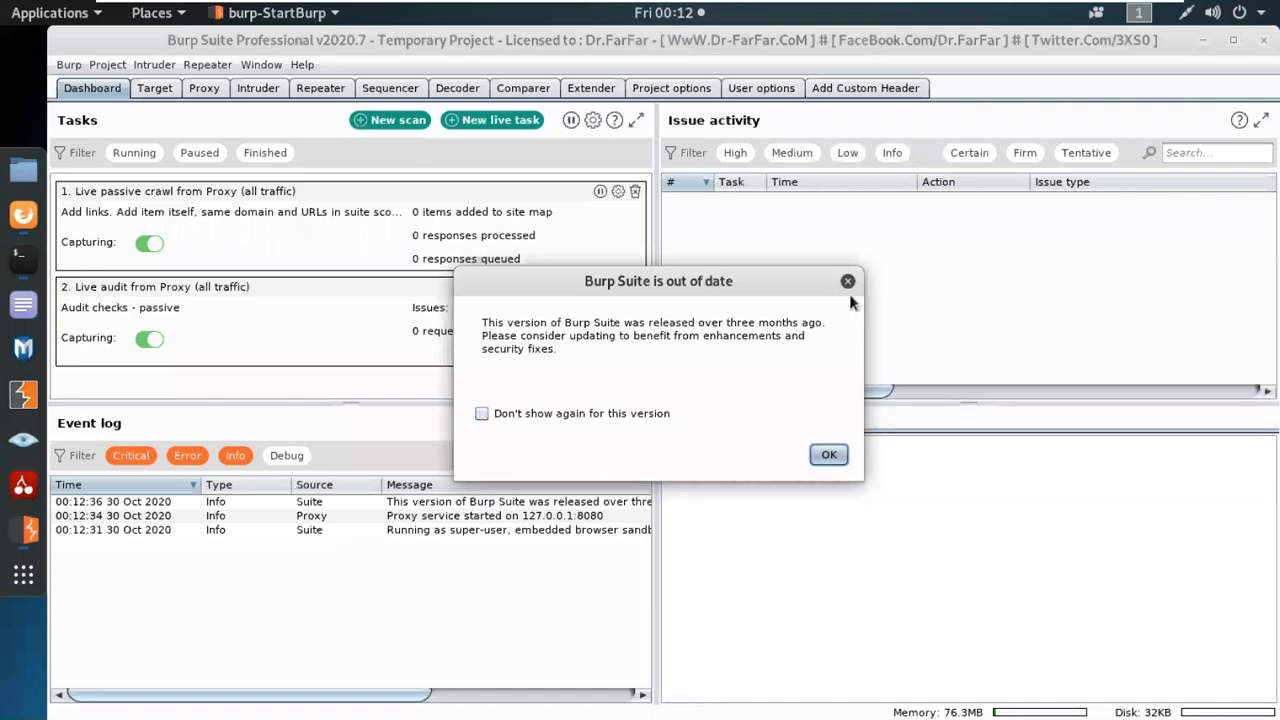
click(828, 458)
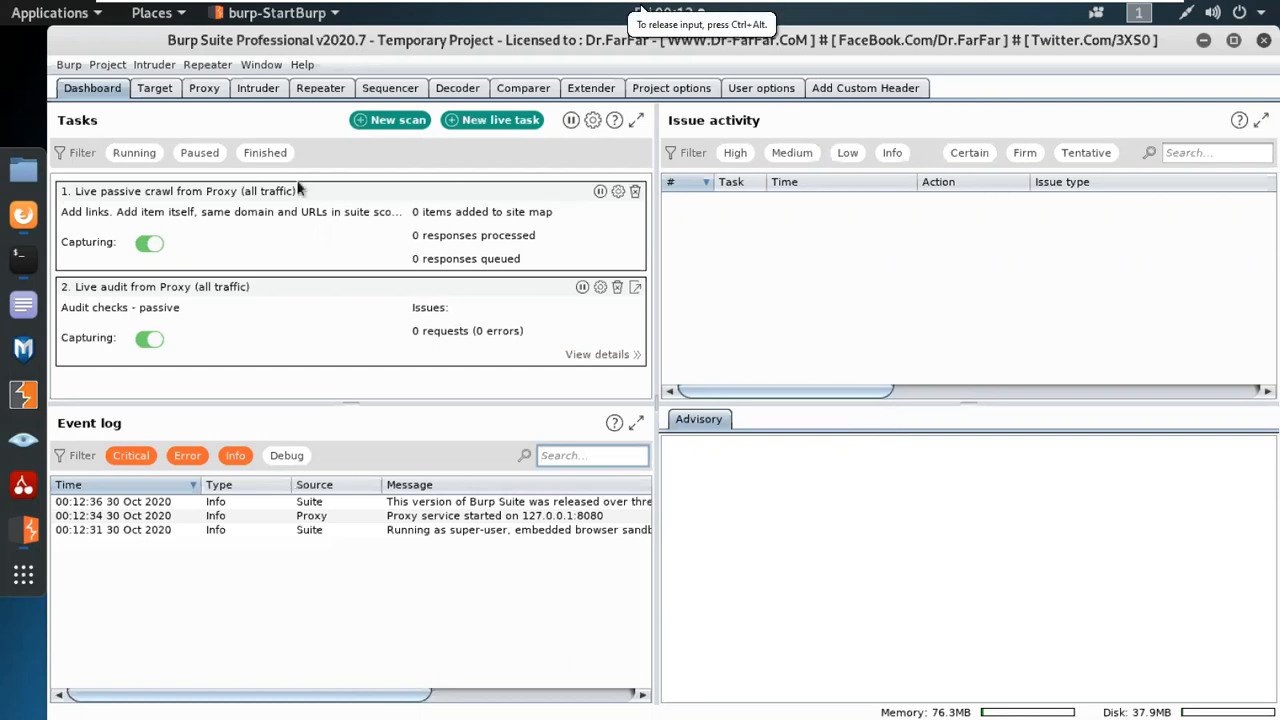
Open a new tab in Firefox and return to Burp Suite.
click(23, 214)
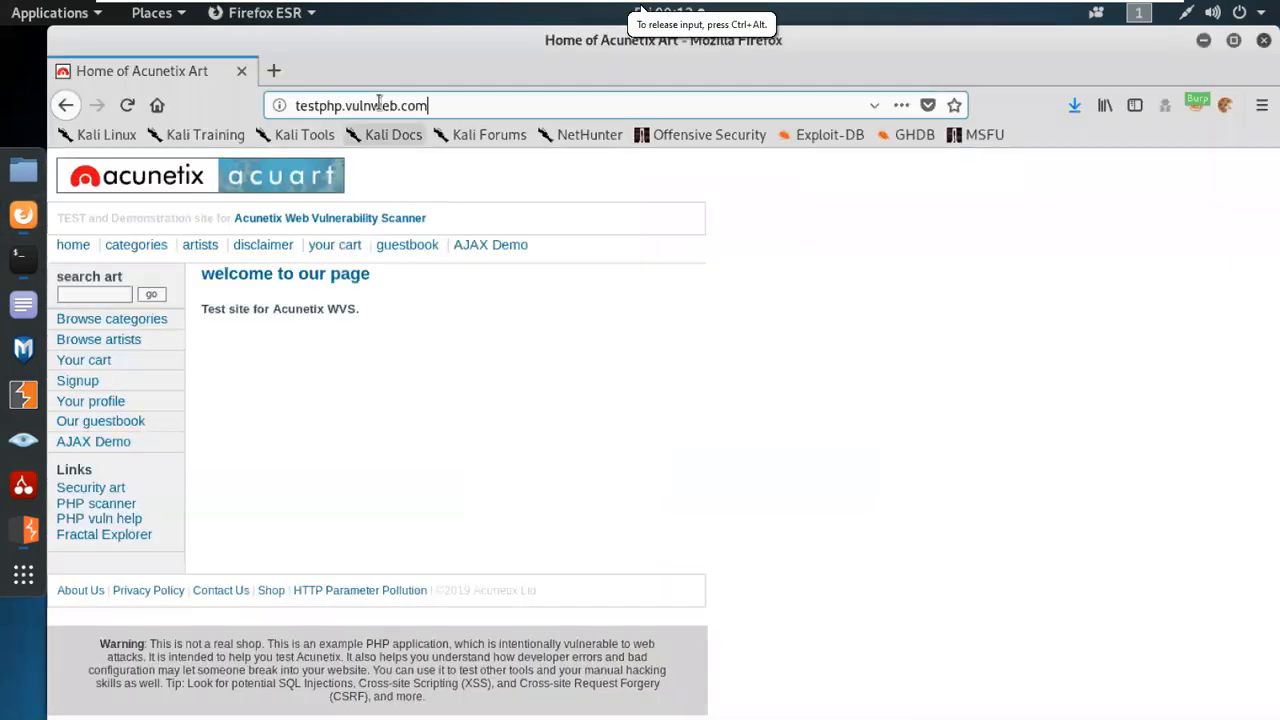
click(268, 73)
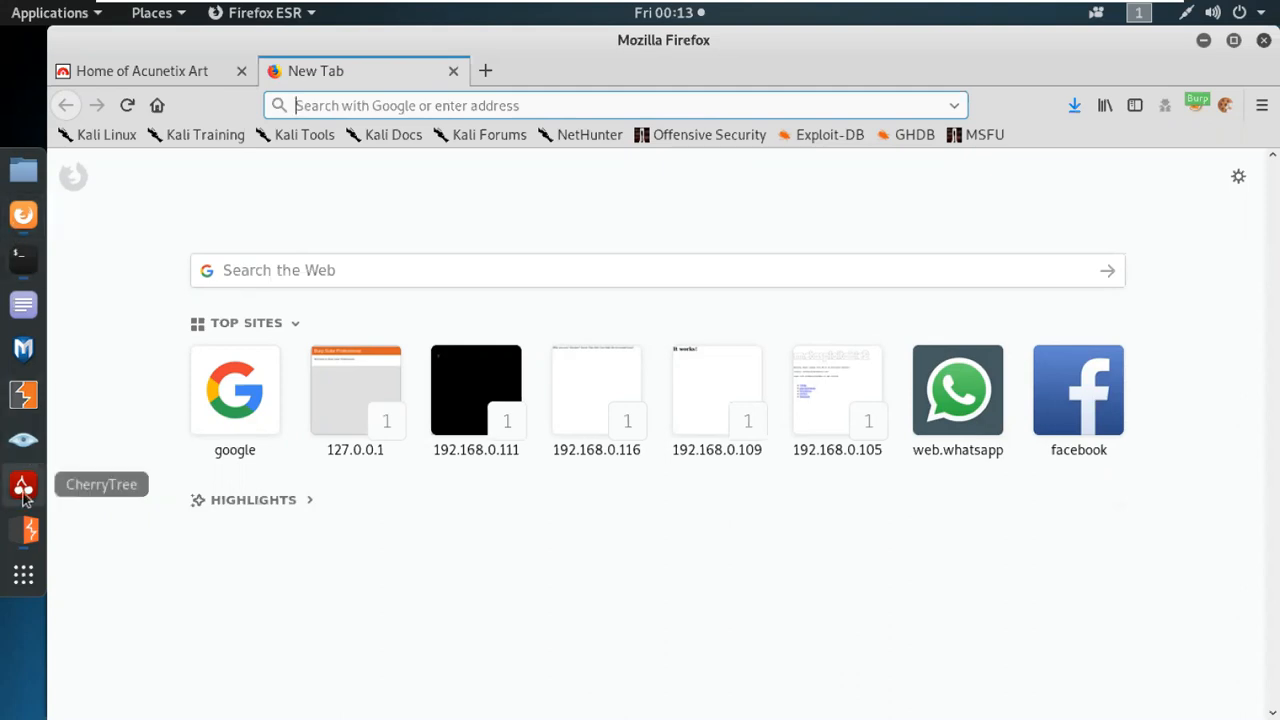
click(24, 530)
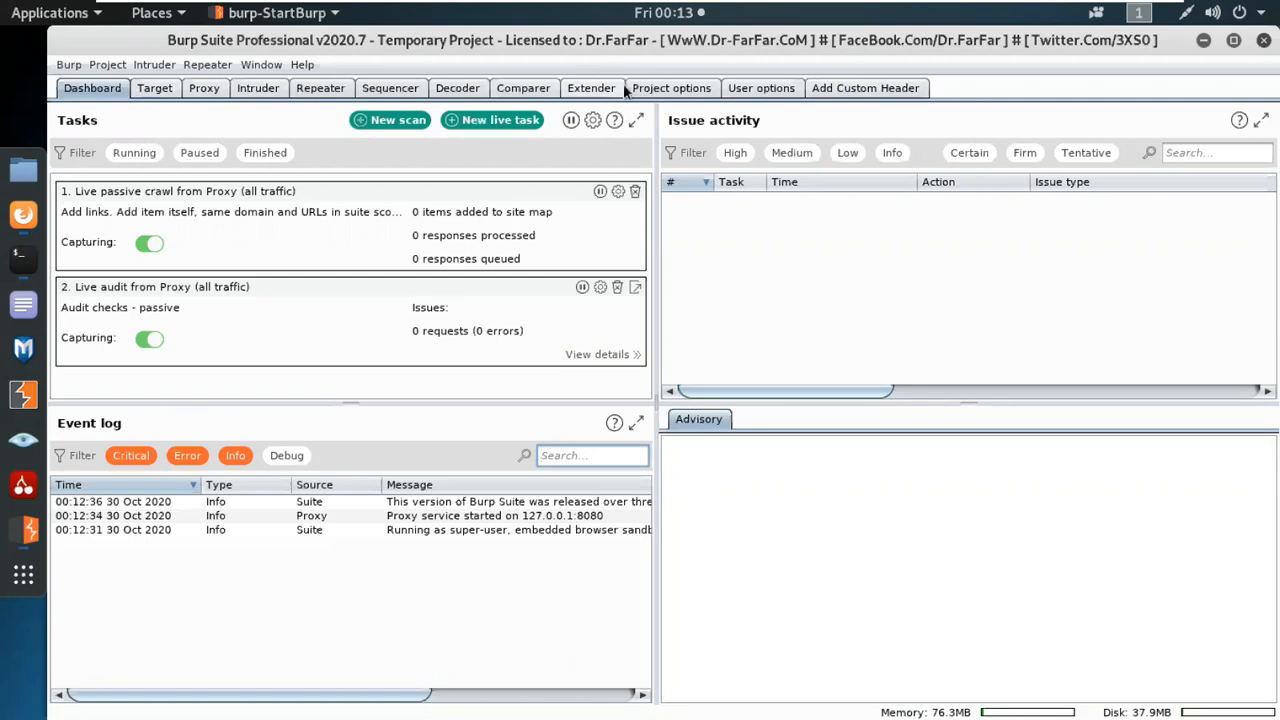
Browse the extensions in the BApp Store, including the description of Active Scan++ and the rest of the list.
click(591, 88)
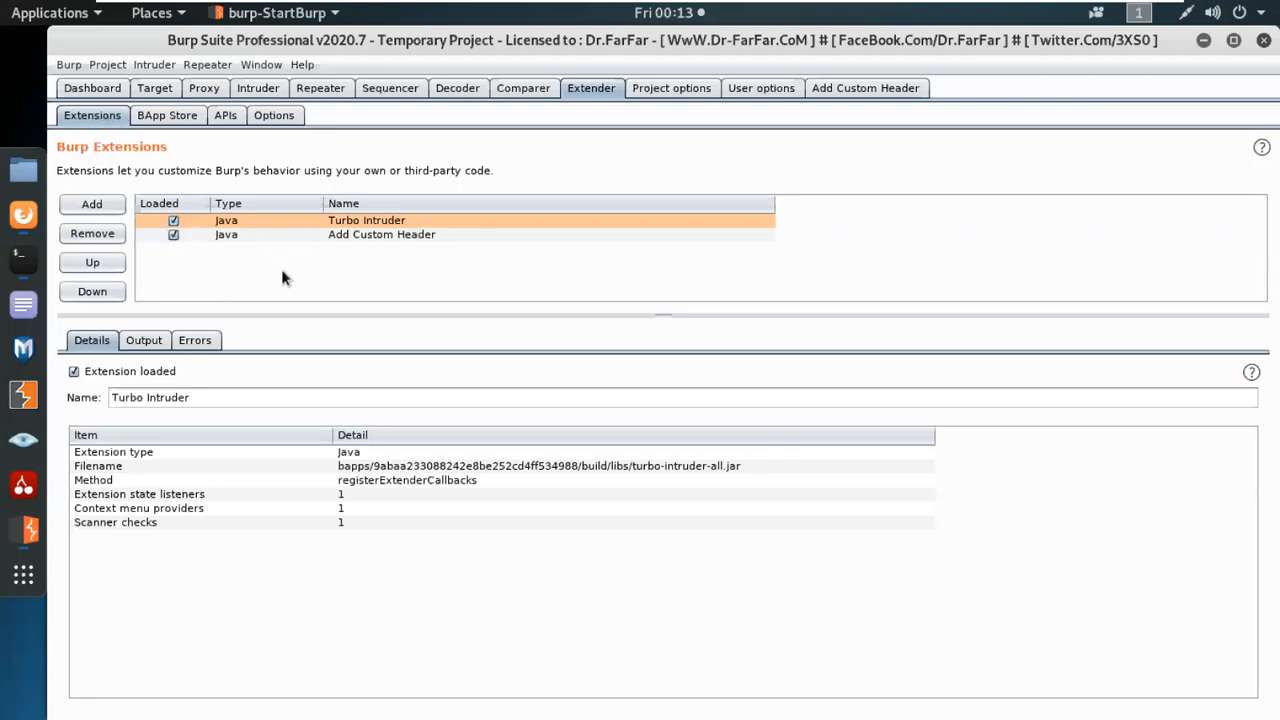
click(180, 116)
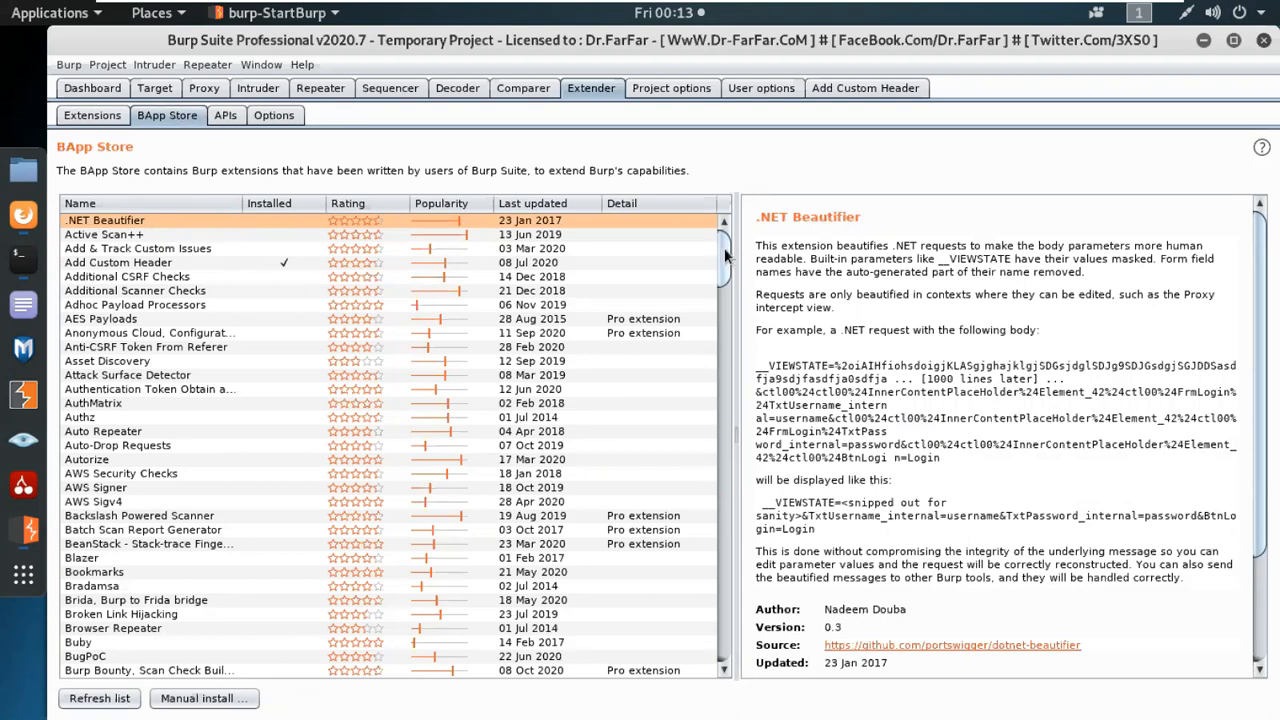
drag(729, 257, 703, 240)
click(141, 238)
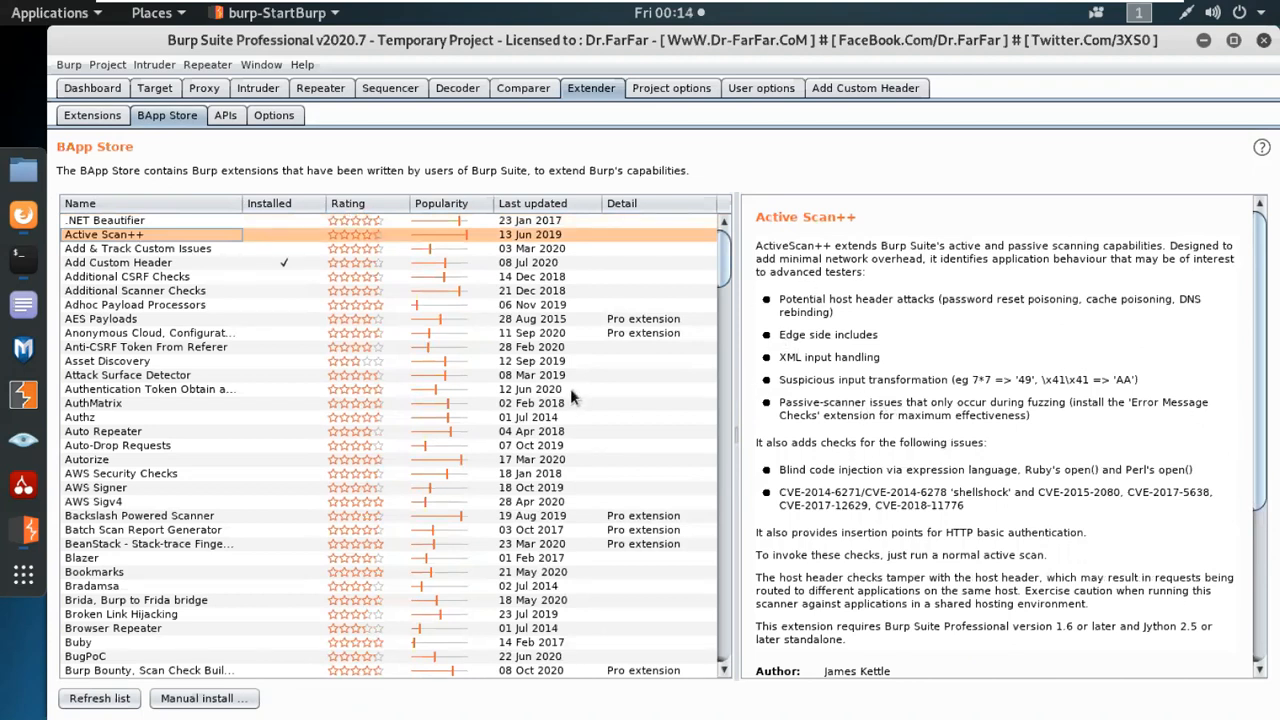
scroll(572, 395, down, 5)
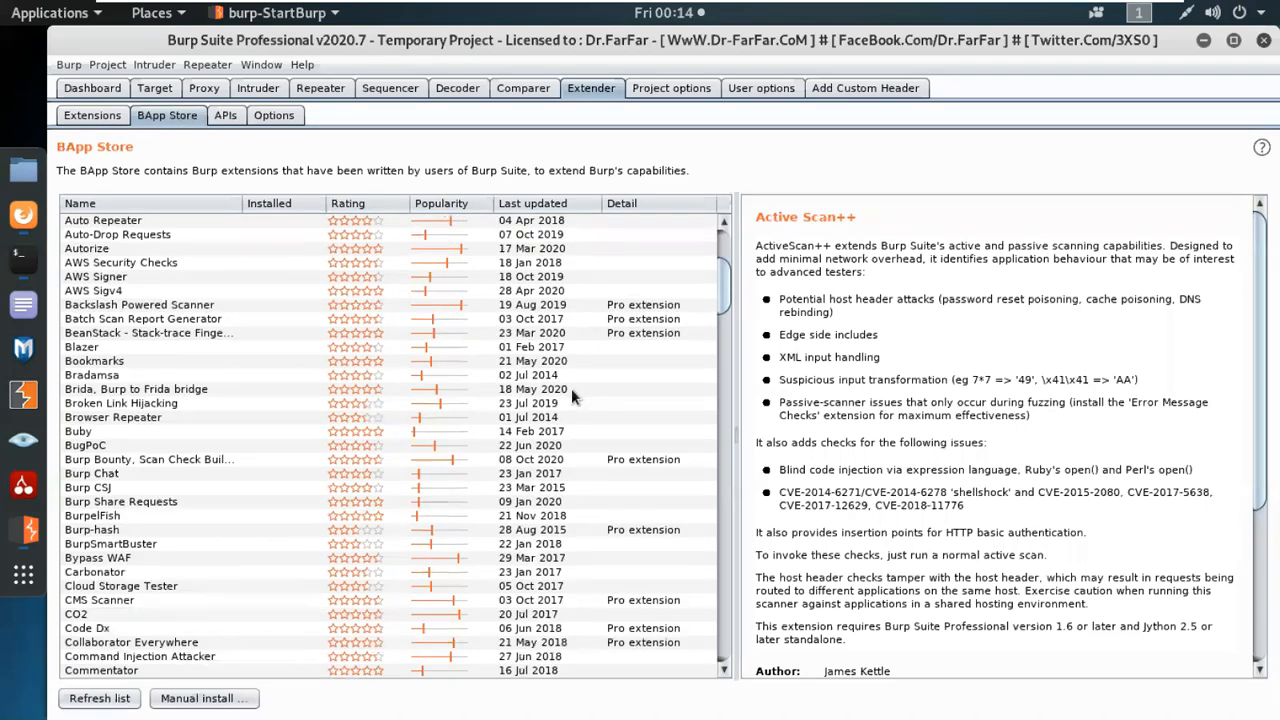
scroll(571, 388, down, 15)
scroll(571, 394, down, 9)
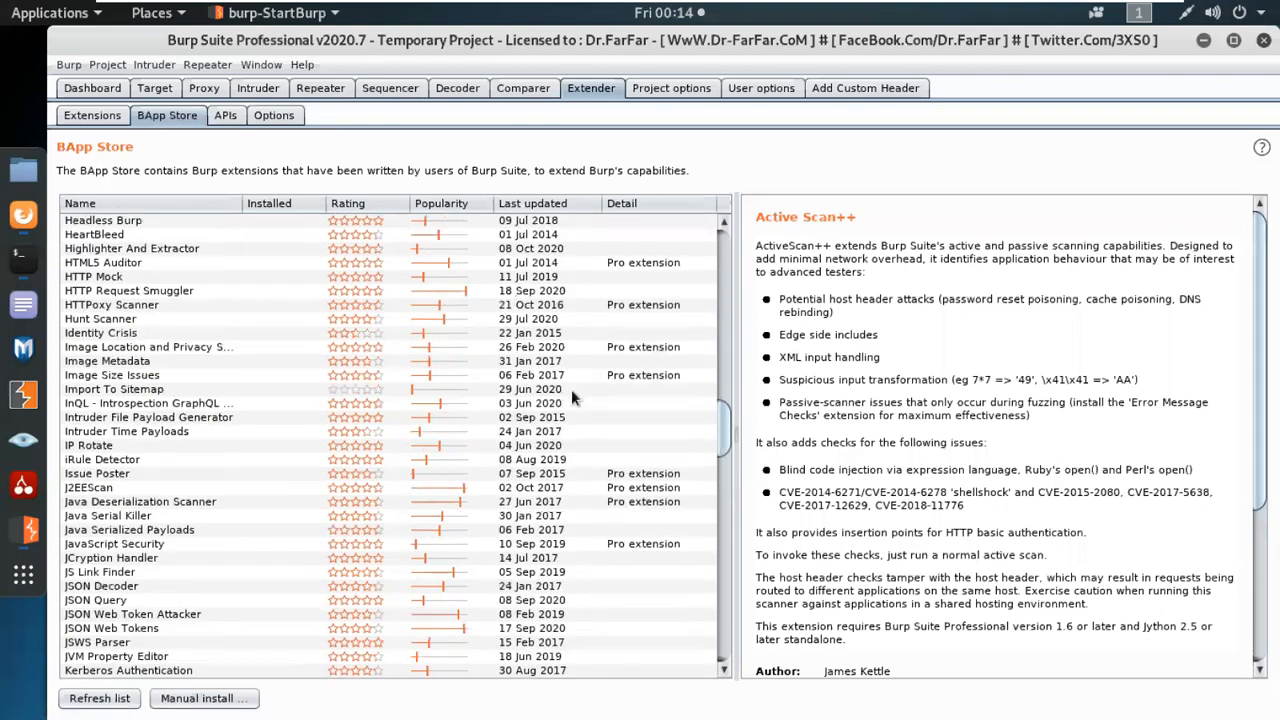
scroll(571, 391, down, 20)
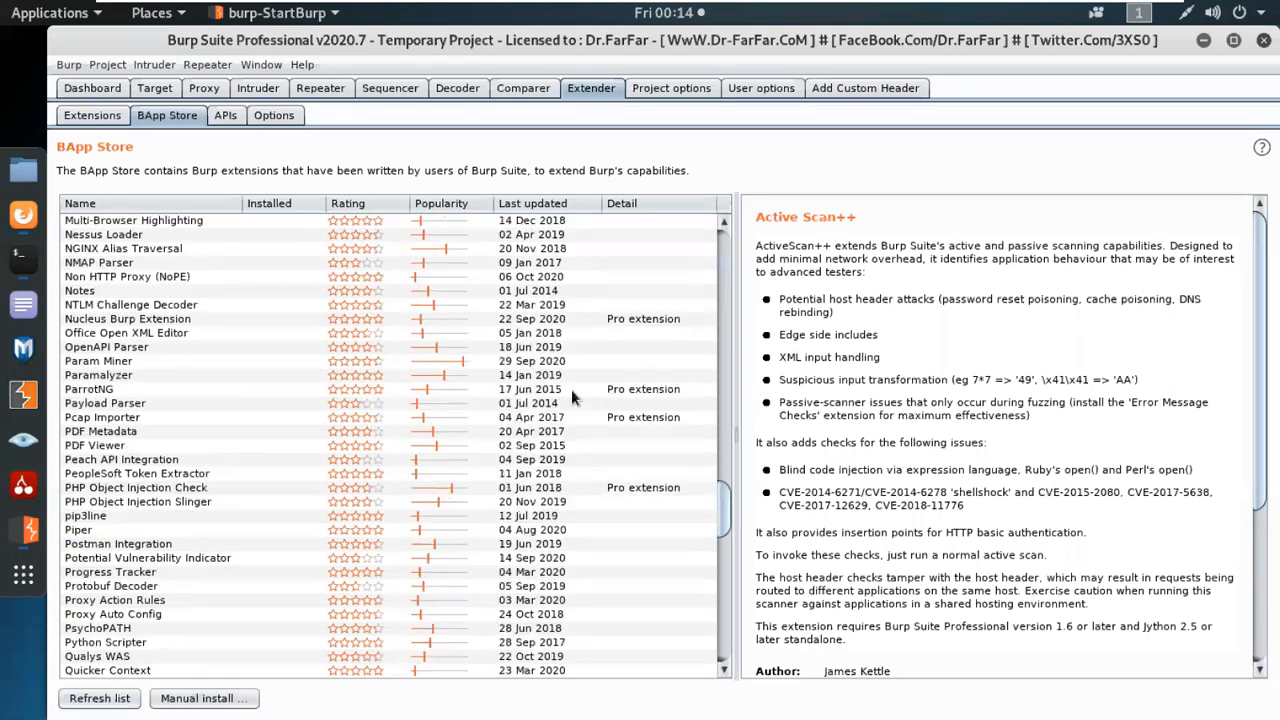
scroll(571, 397, down, 20)
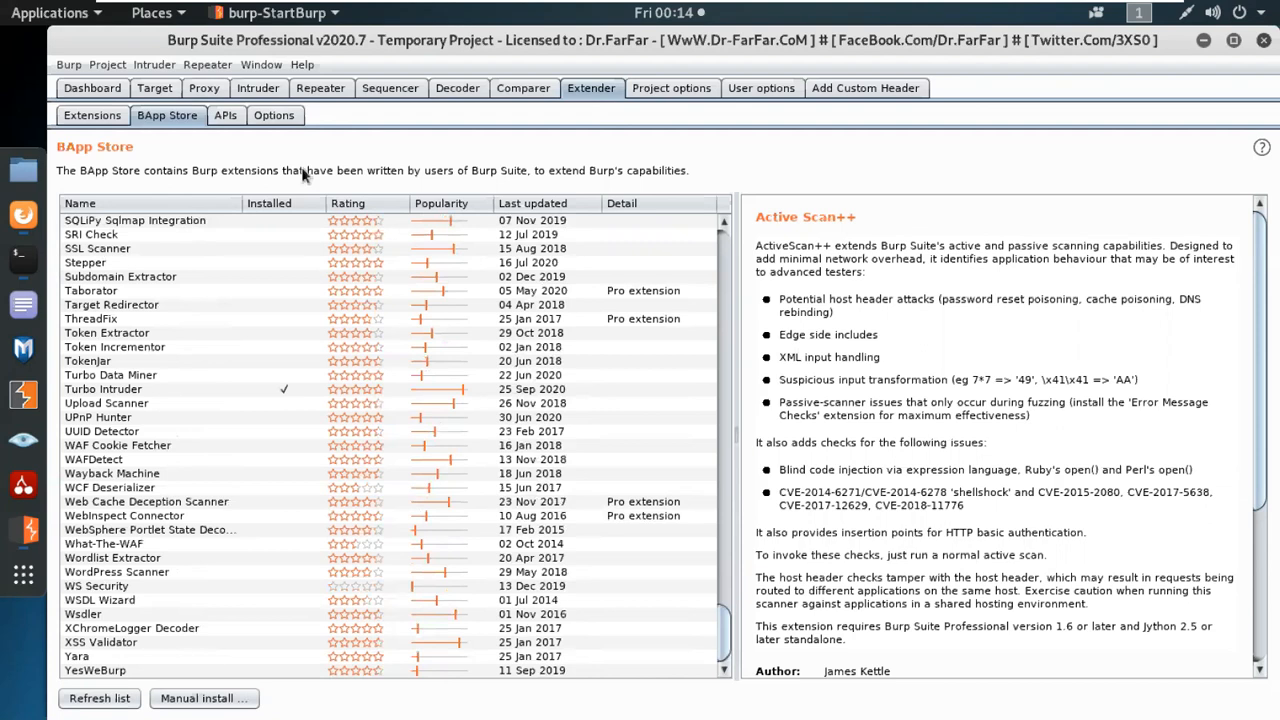
Turn off proxy interception and view the HTTP and WebSockets histories.
click(200, 89)
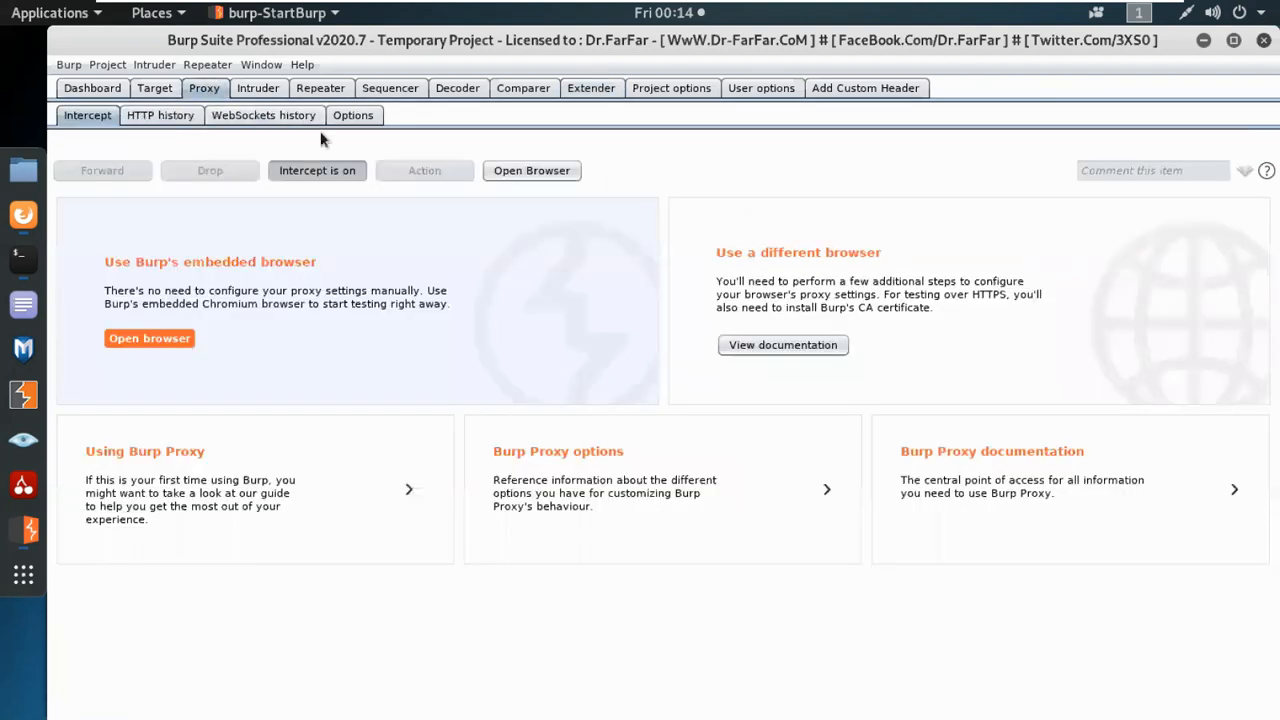
click(324, 172)
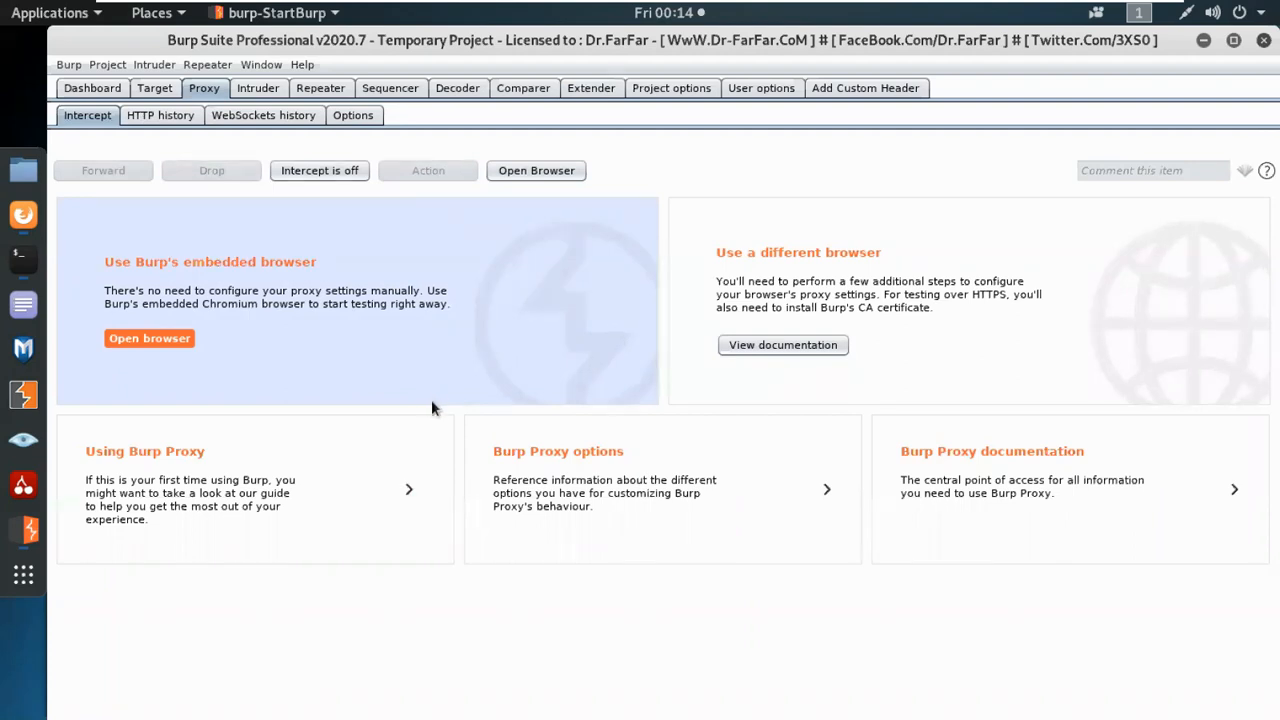
click(158, 117)
click(262, 115)
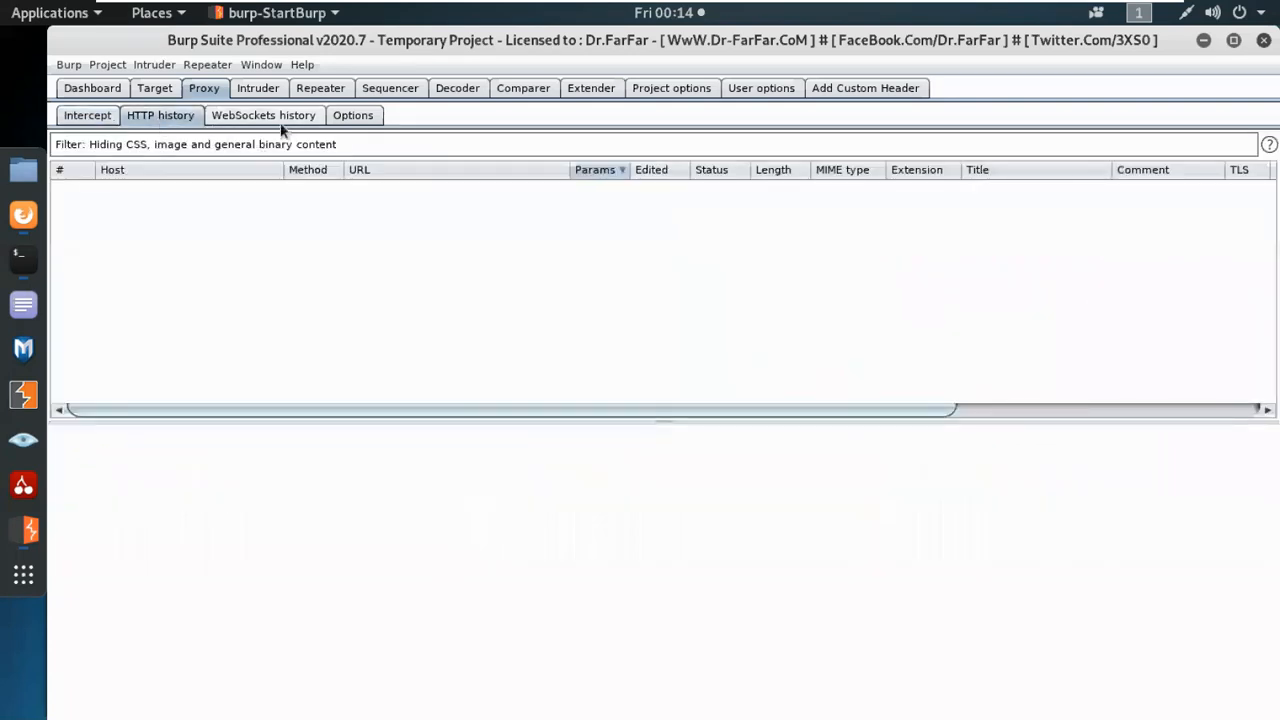
Regenerate Burp's CA certificate from the proxy listener options.
click(366, 117)
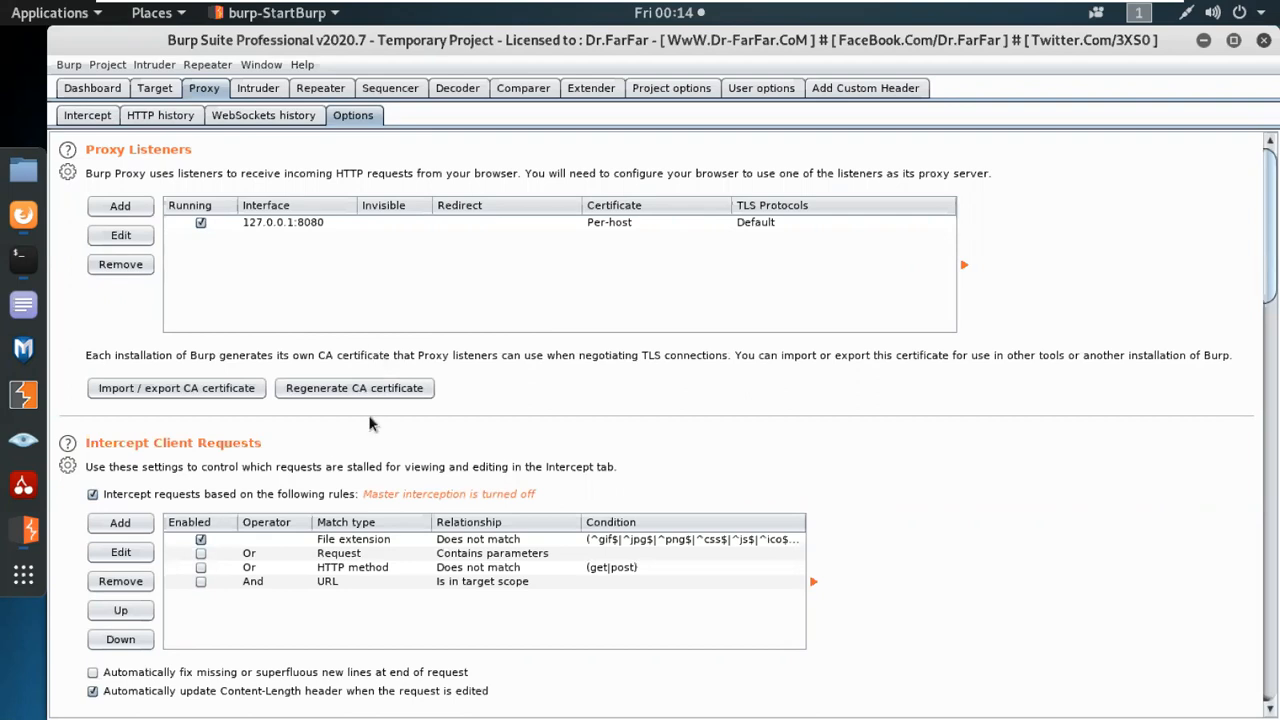
click(326, 394)
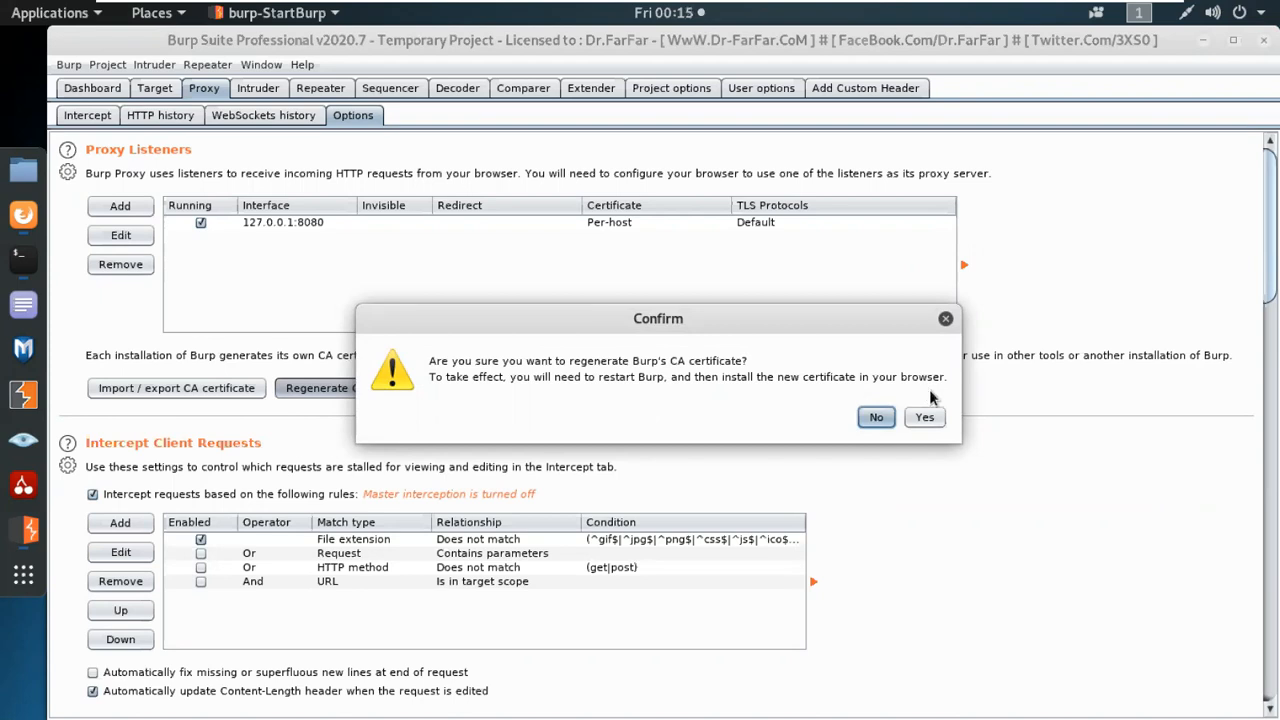
click(936, 420)
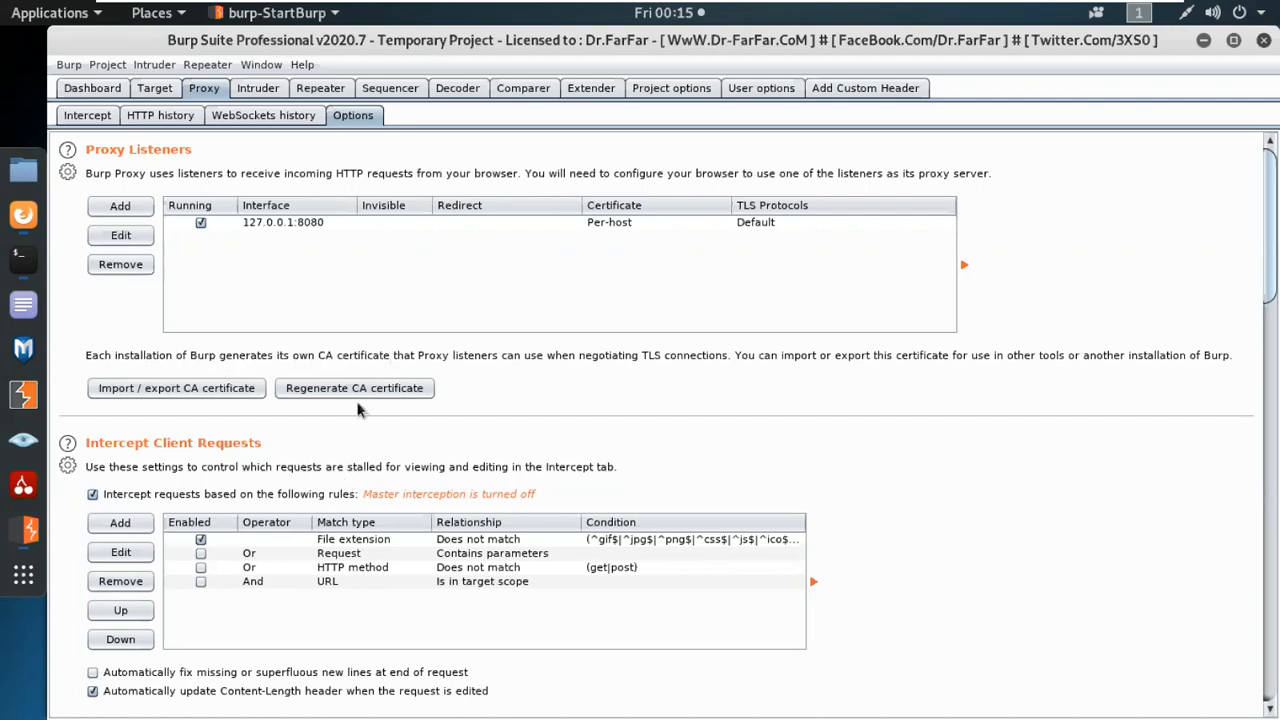
click(171, 389)
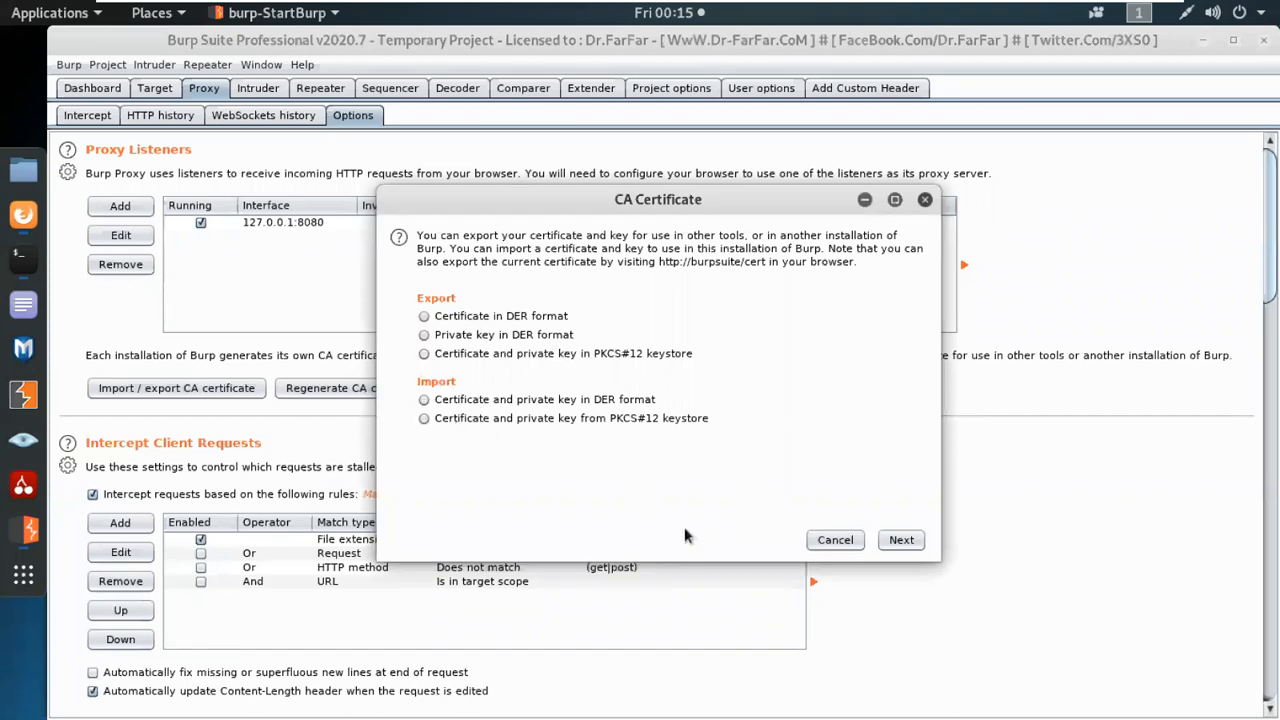
click(835, 540)
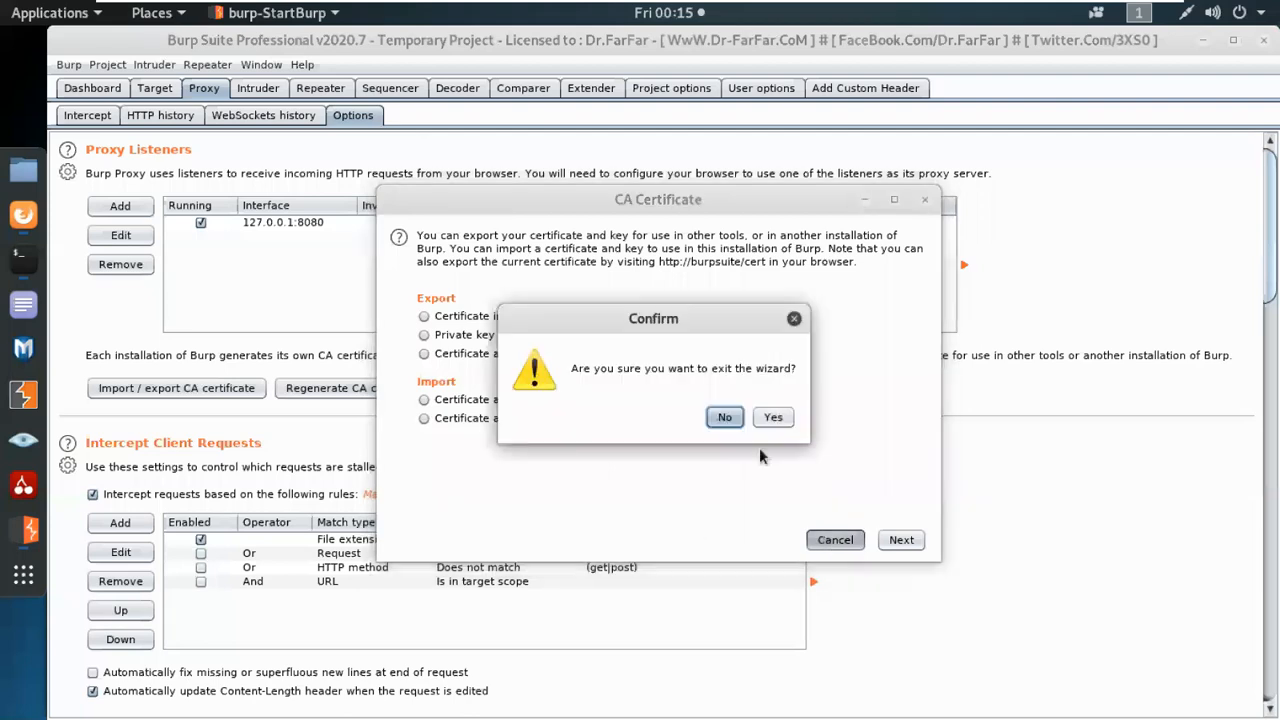
click(772, 417)
Regenerate Burp's CA certificate once more.
click(366, 388)
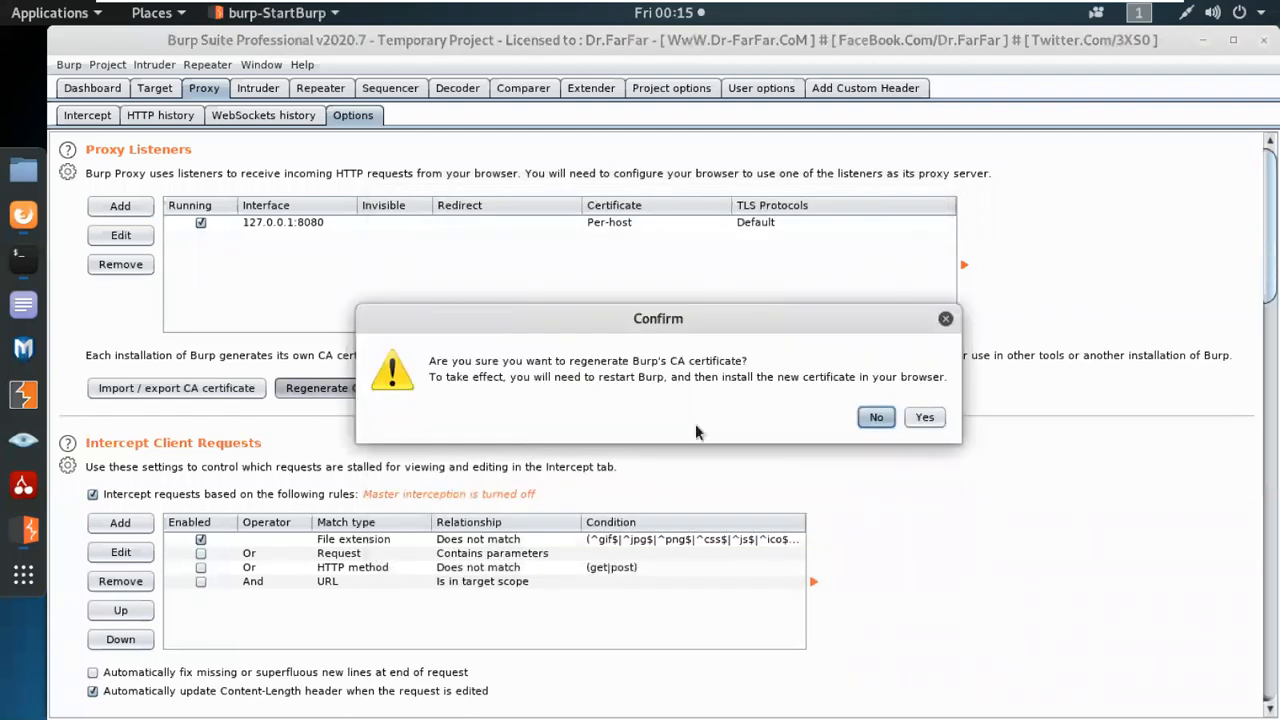
click(924, 417)
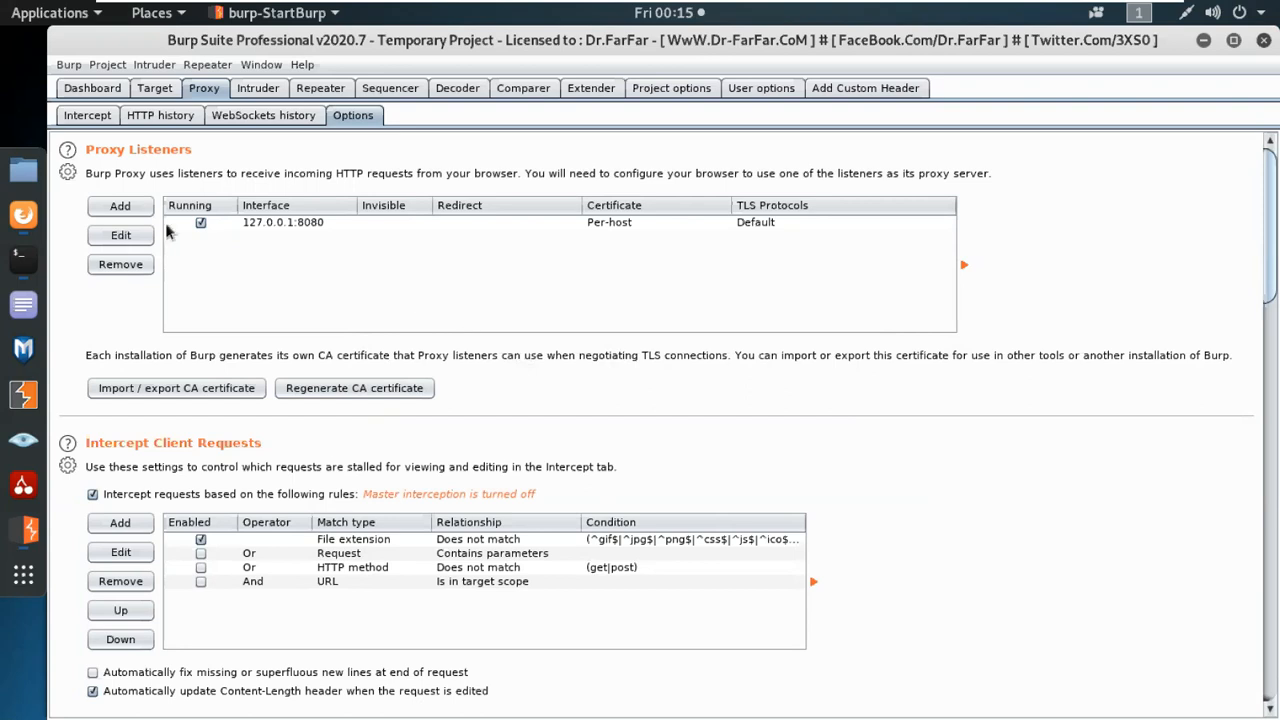
Switch to Firefox and load Burp's local page at 127.0.0.1:8080.
click(24, 215)
text(12)
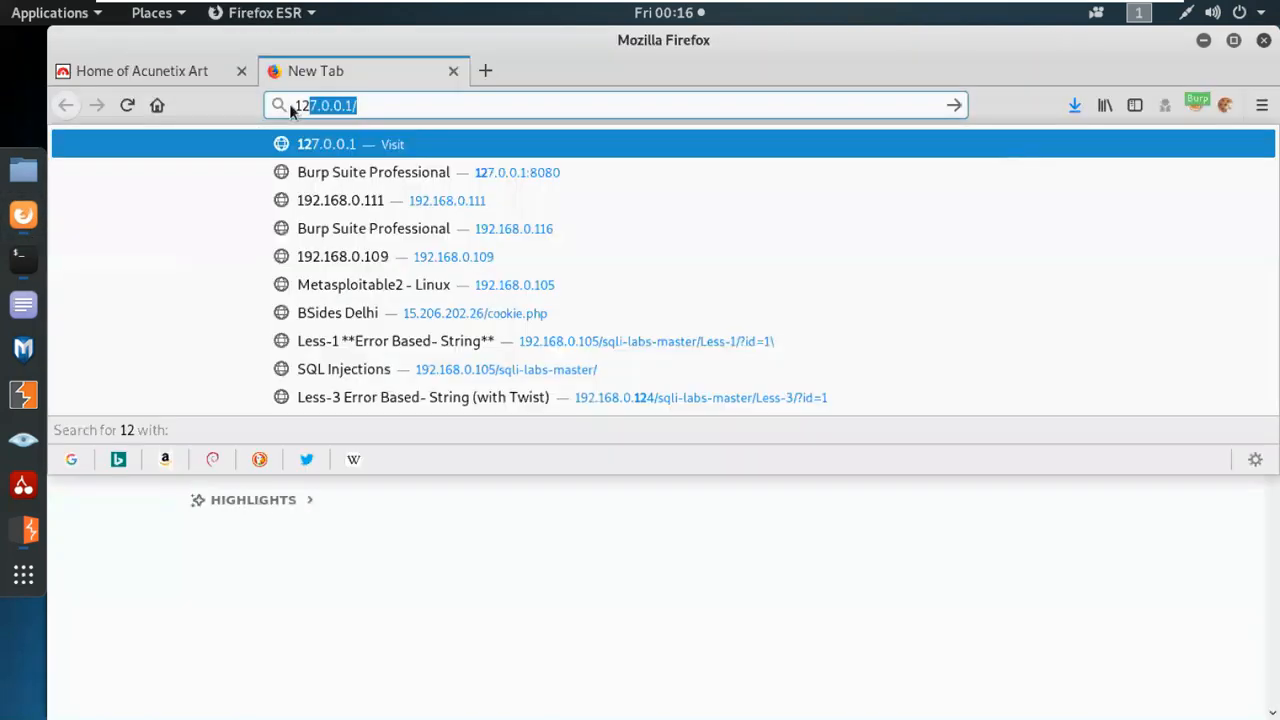
text(7.0.0.1:8080)
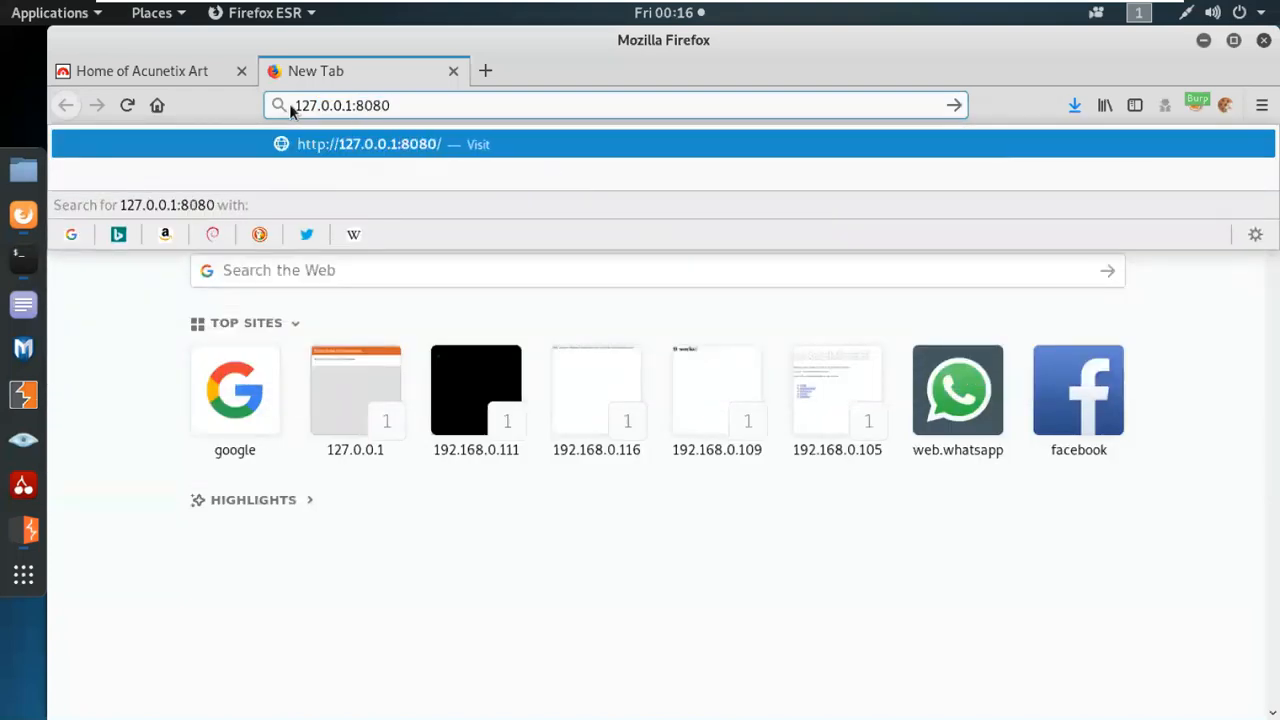
key(Return)
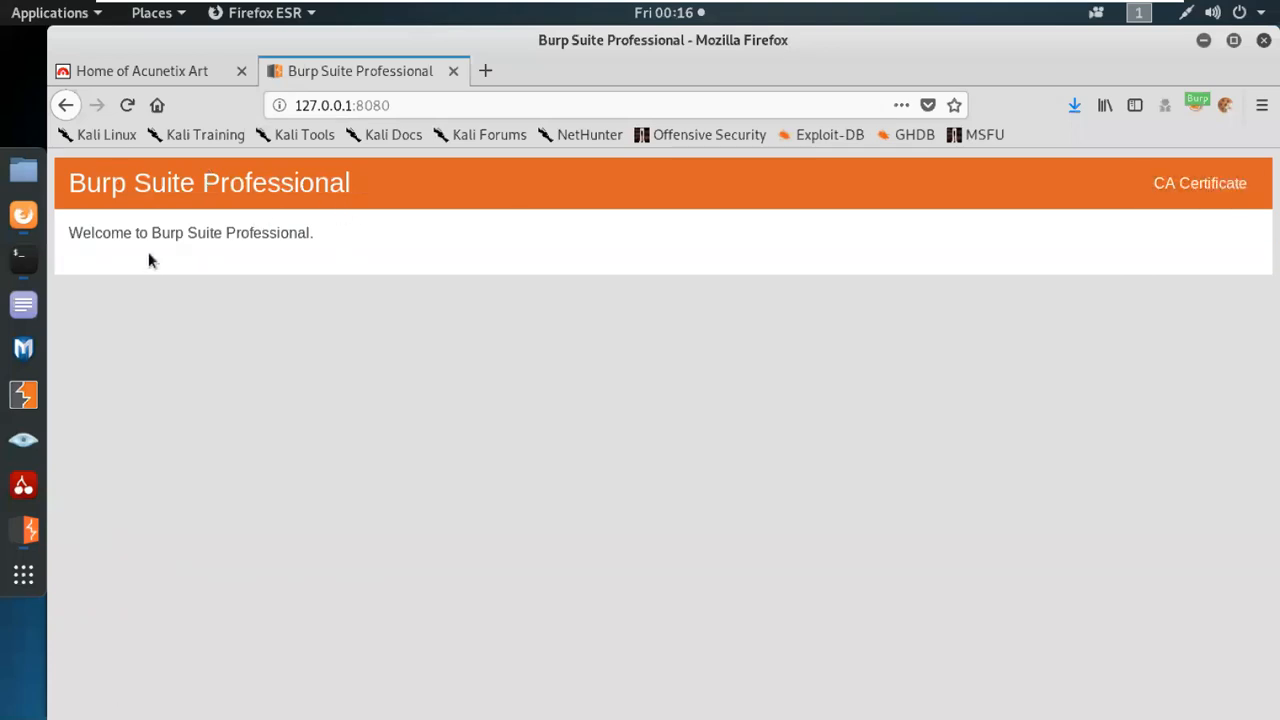
Download Burp's CA certificate, choosing to save the cacert.der file.
click(1215, 195)
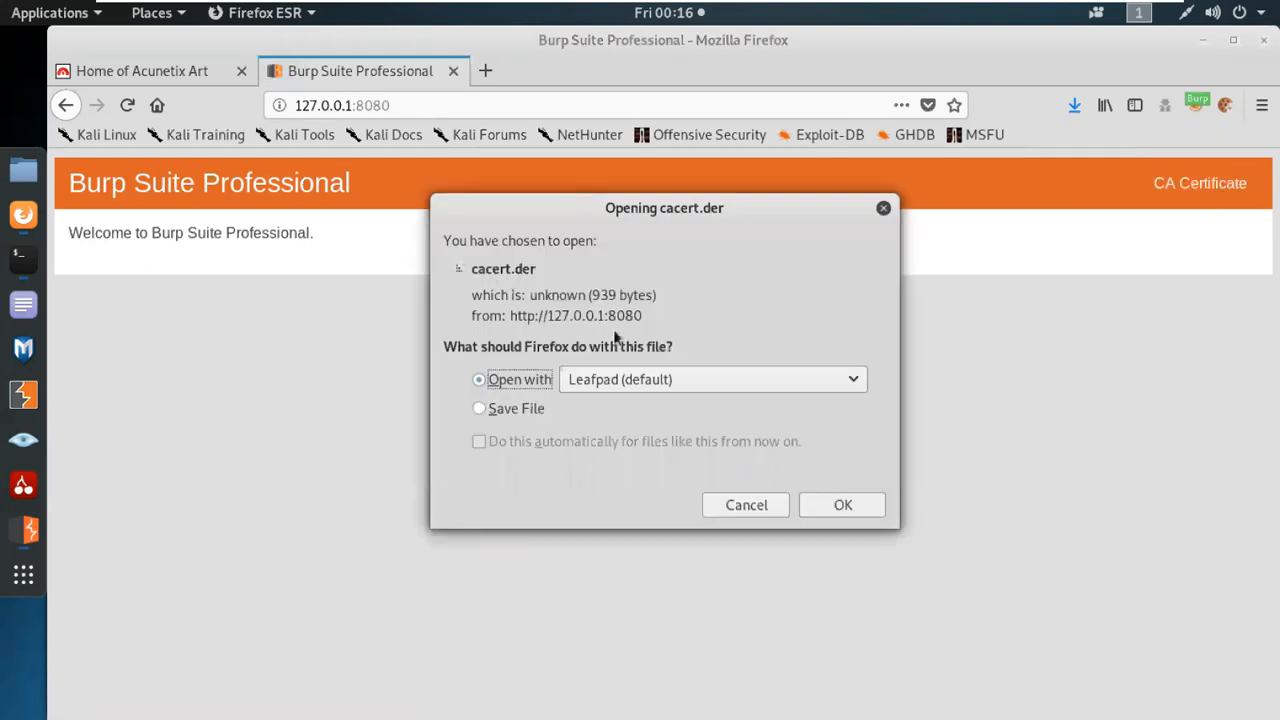
click(484, 412)
click(822, 507)
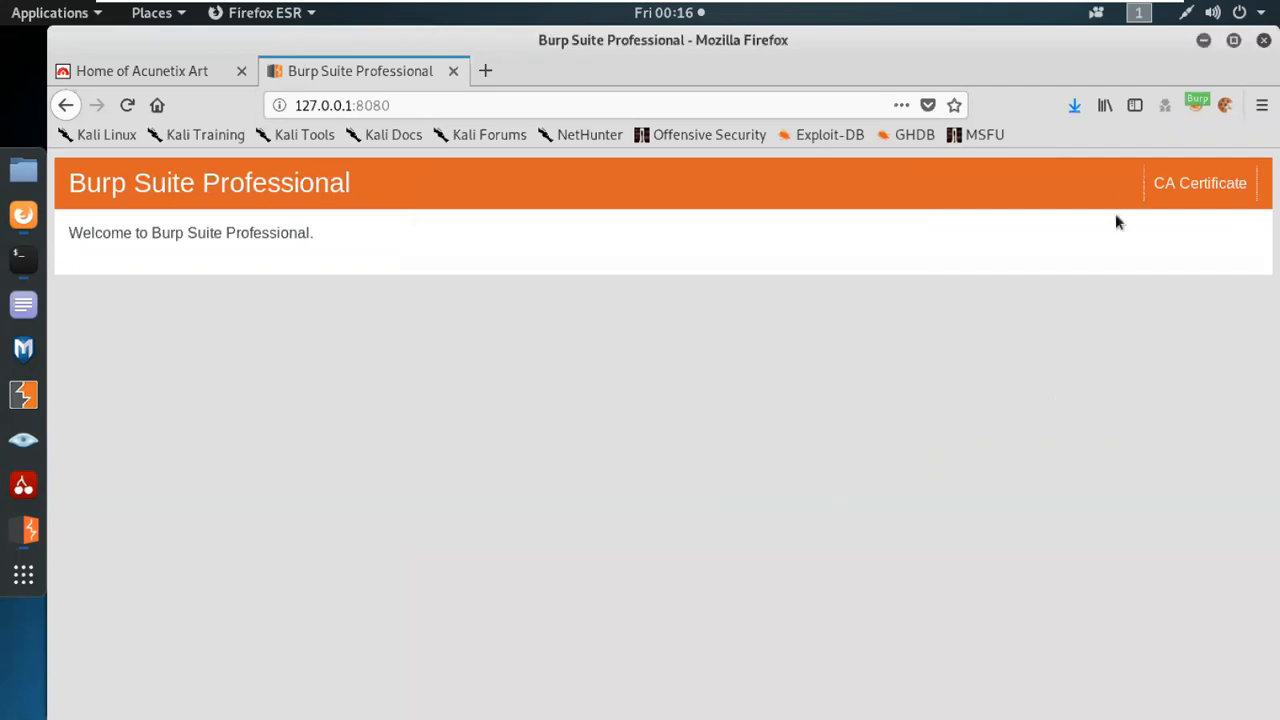
Show the latest cacert.der download in its containing folder and open it in the certificate viewer.
click(1071, 114)
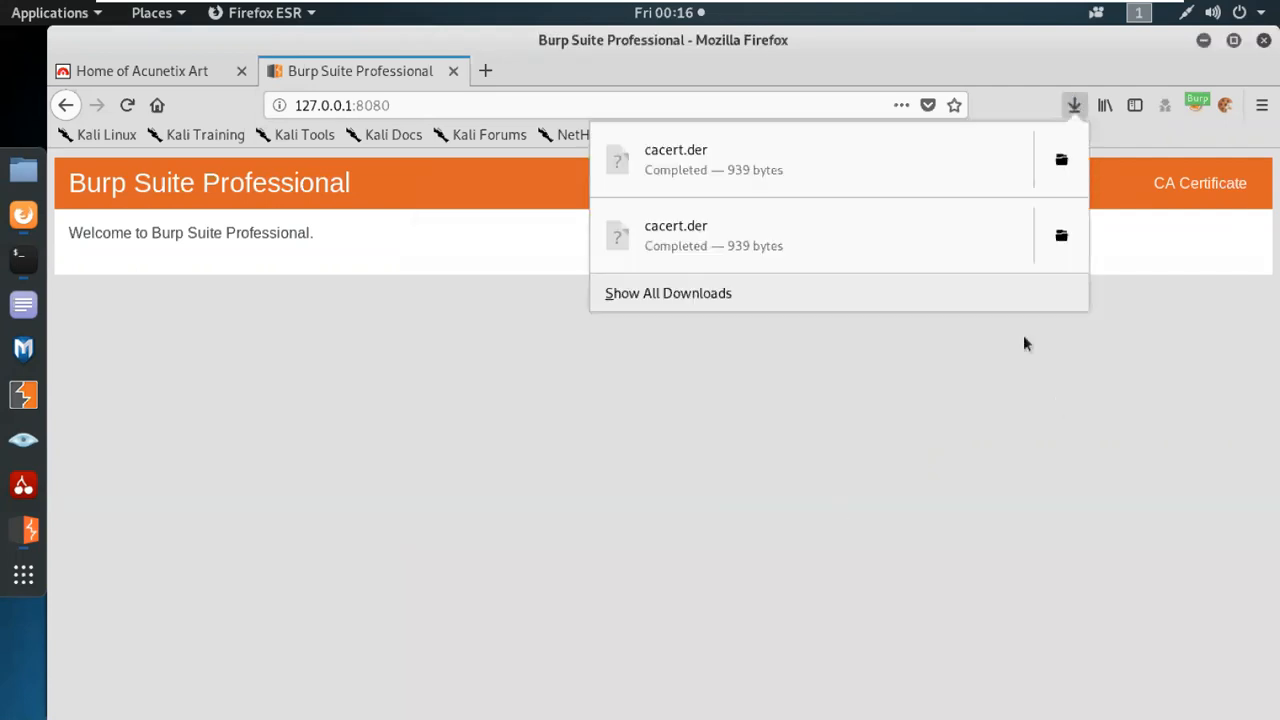
click(1071, 176)
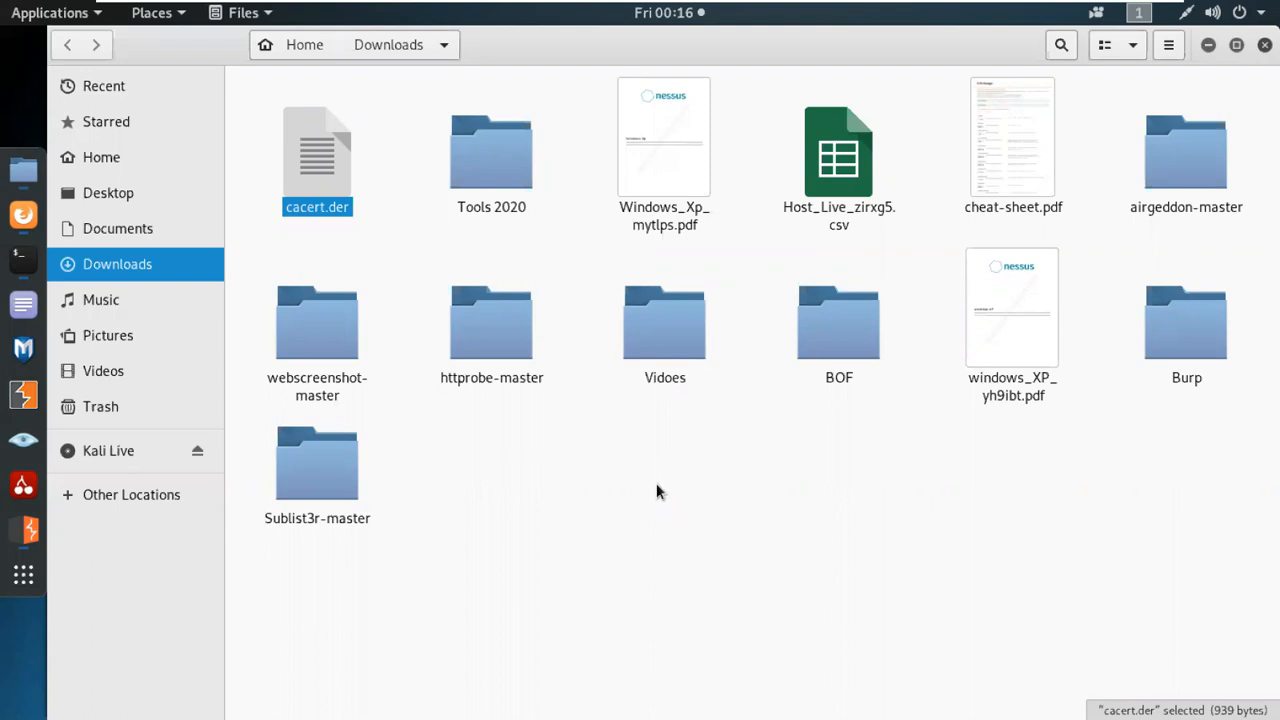
double_click(331, 163)
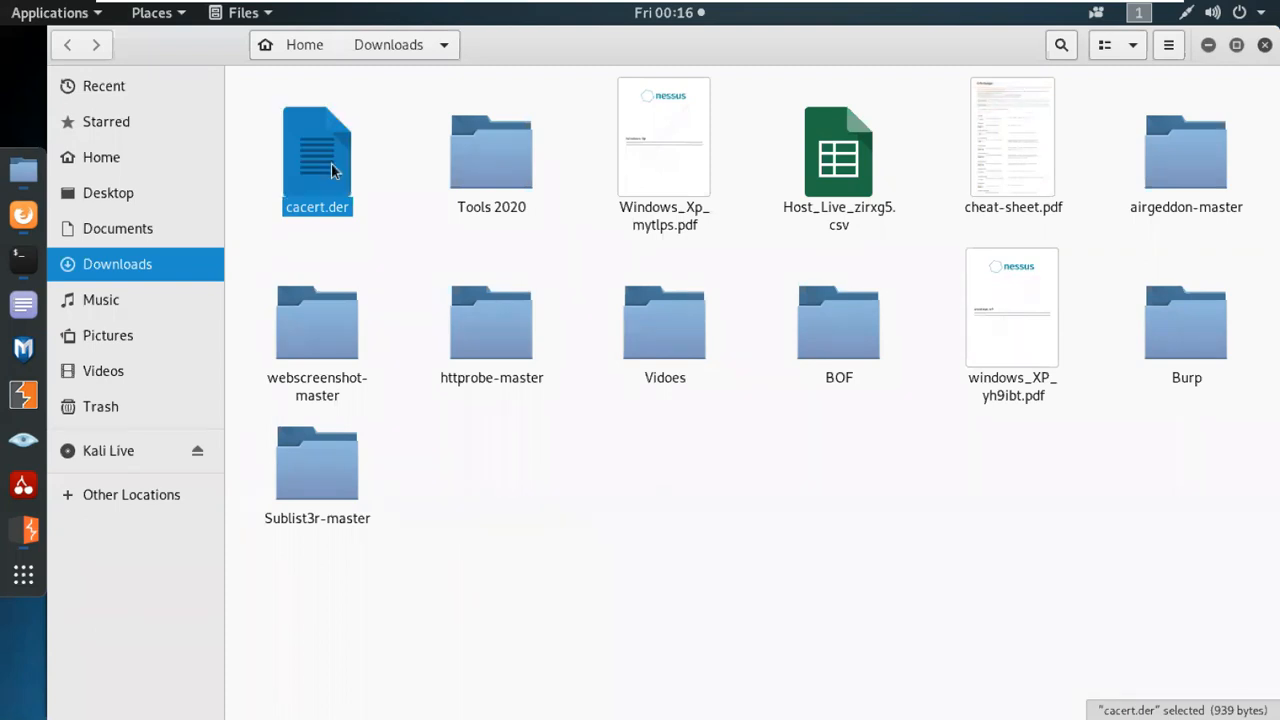
Examine the certificate's identity, expiry date and full details, including fingerprints and public key, and return to Firefox.
drag(157, 150, 263, 160)
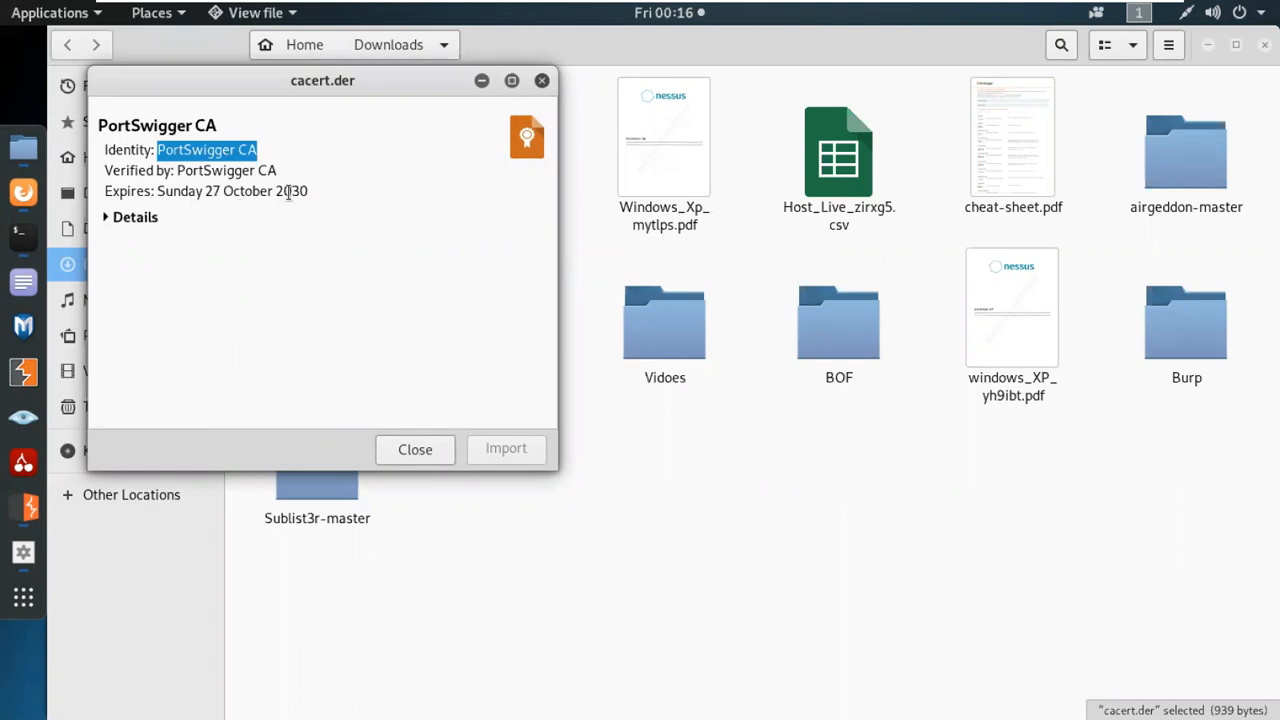
drag(156, 191, 327, 190)
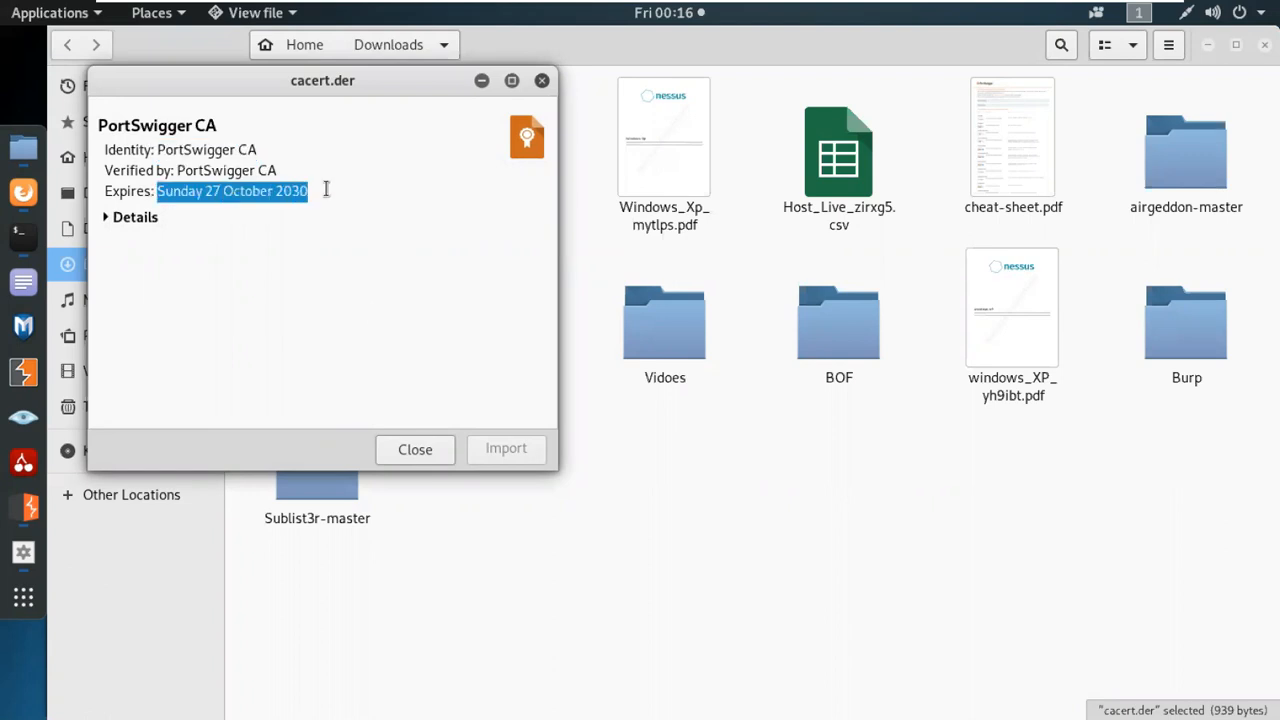
click(106, 216)
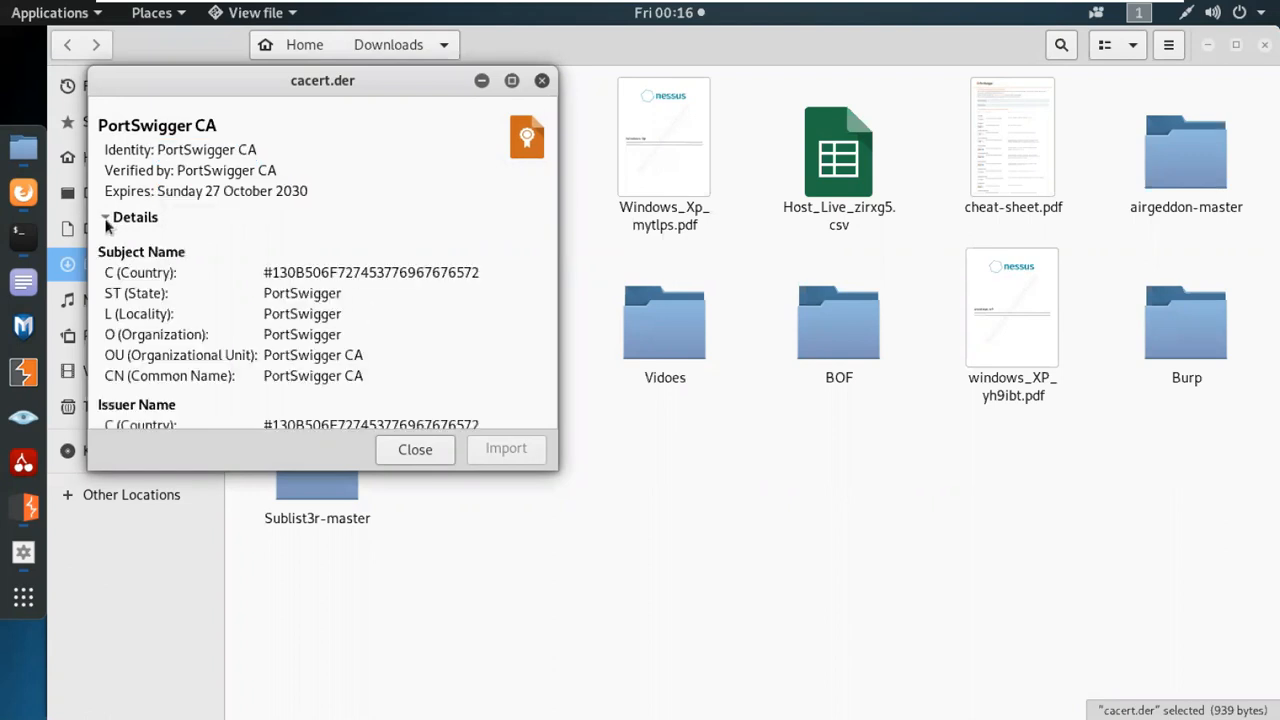
scroll(307, 243, down, 2)
scroll(351, 358, down, 6)
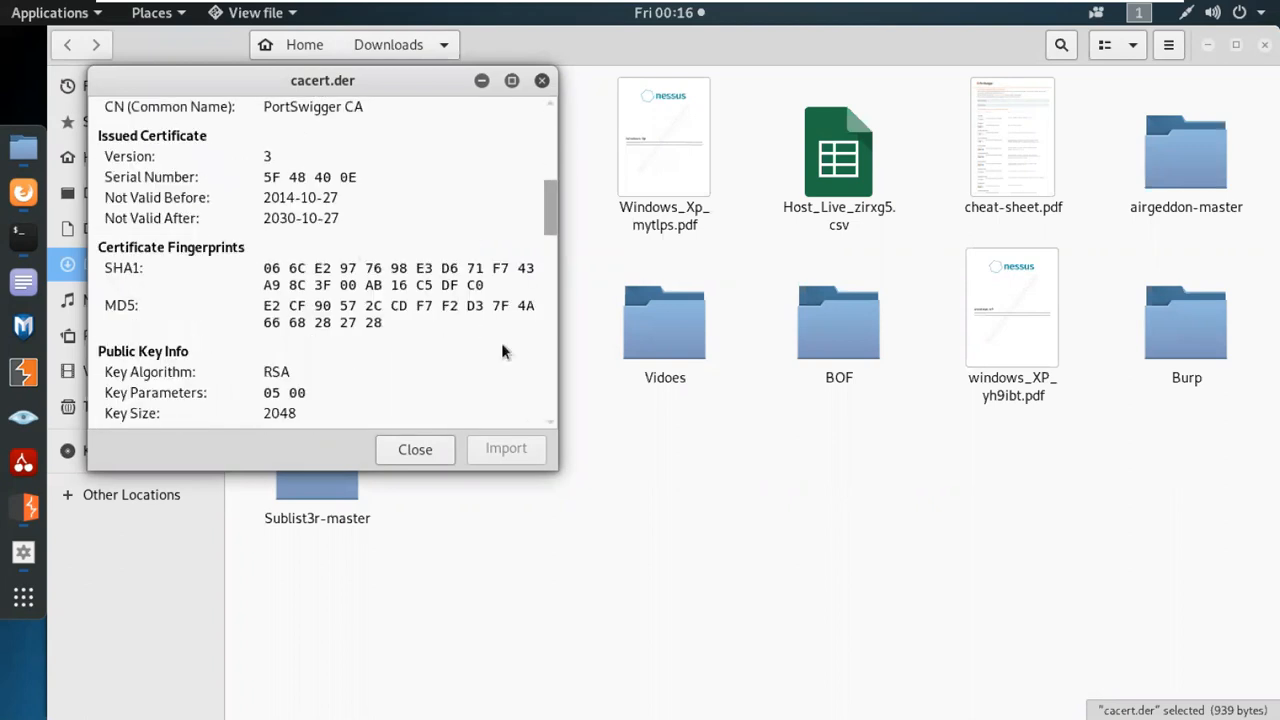
scroll(400, 360, down, 2)
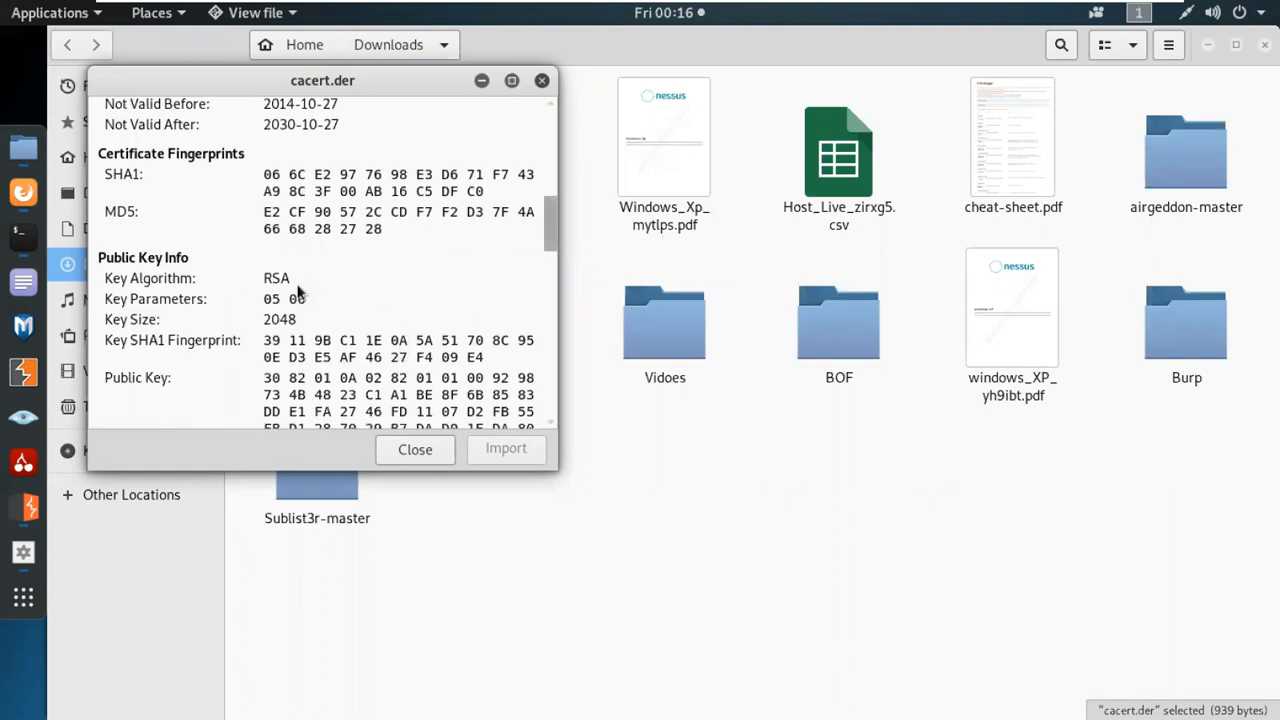
scroll(297, 290, down, 15)
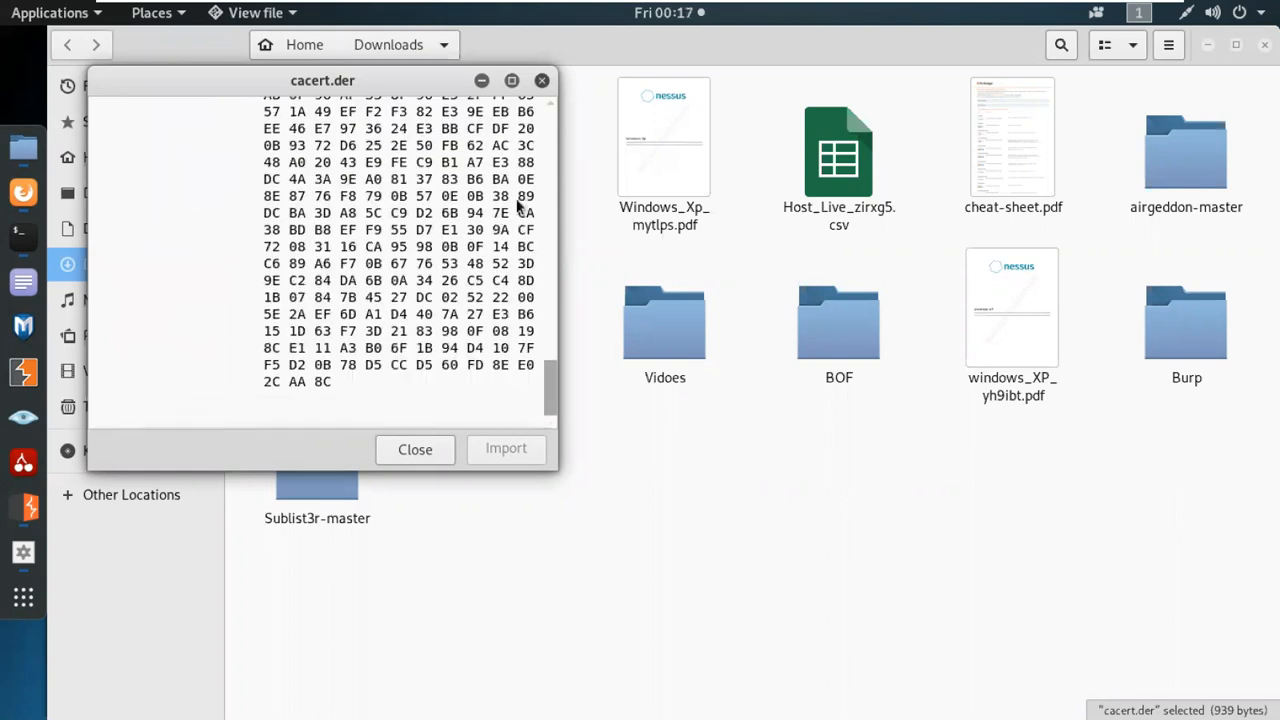
click(541, 80)
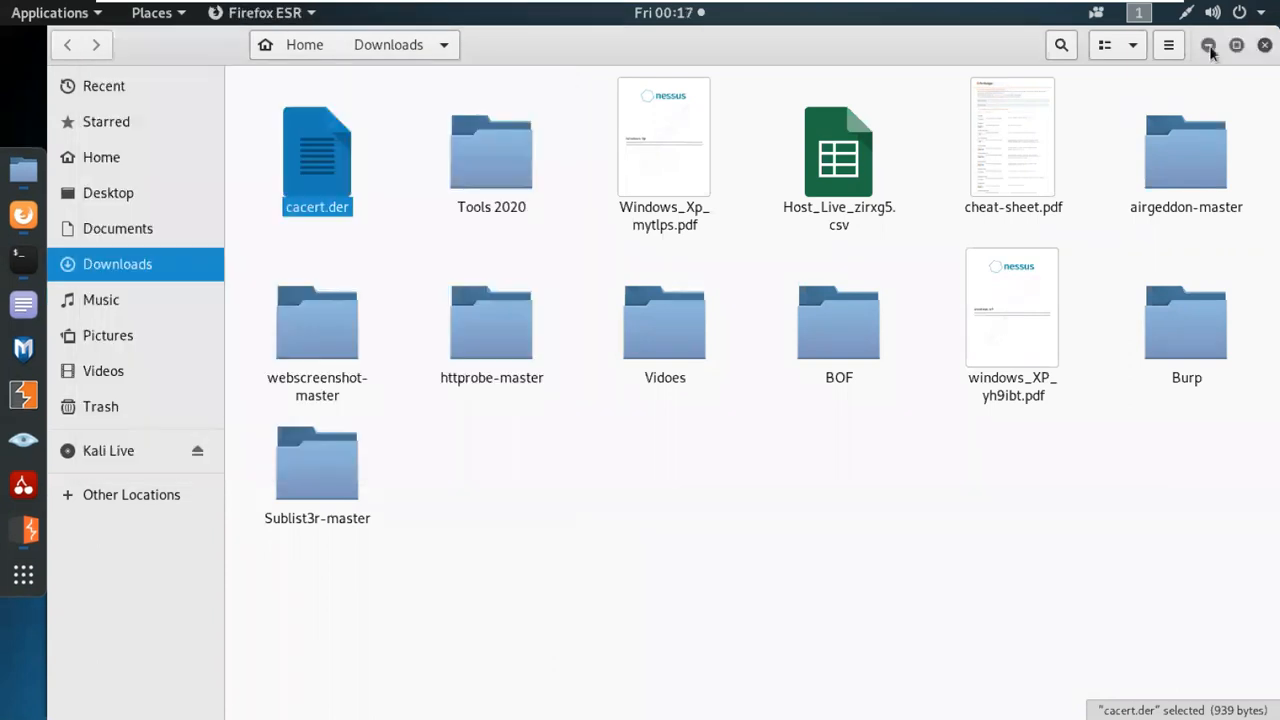
click(1209, 45)
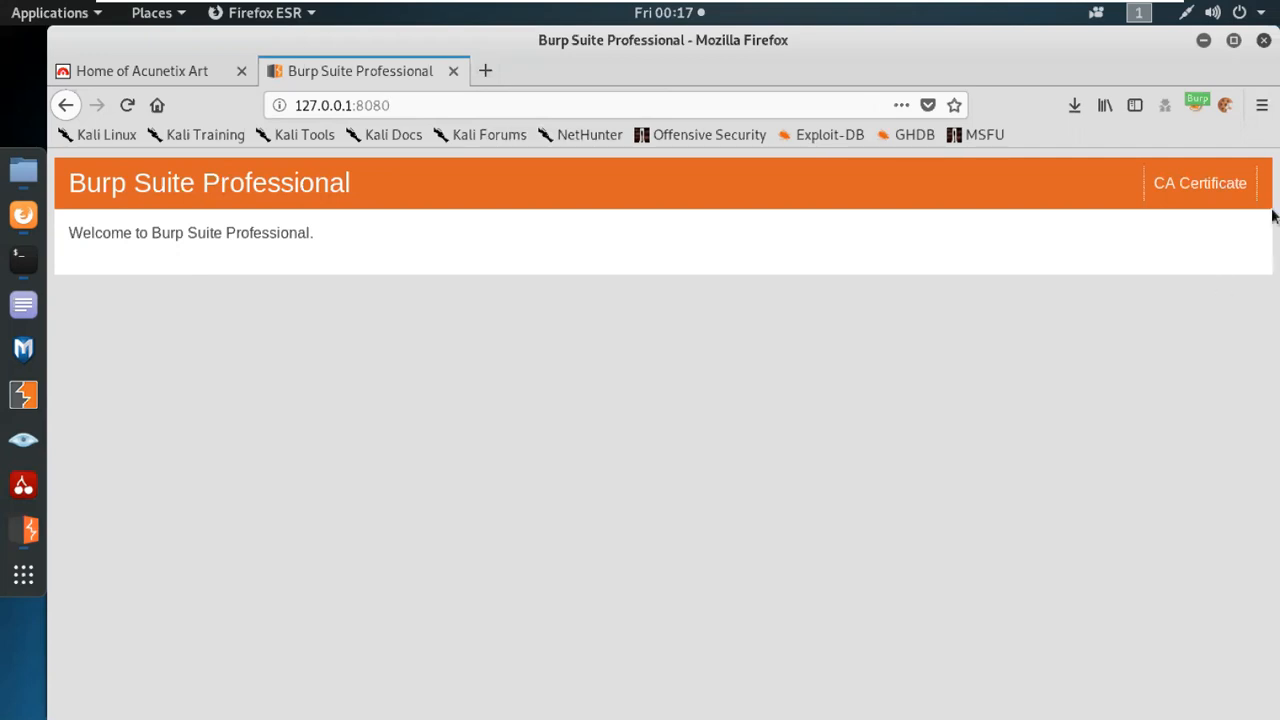
Search Firefox's preferences for "cert" and open the Certificate Manager.
click(1263, 112)
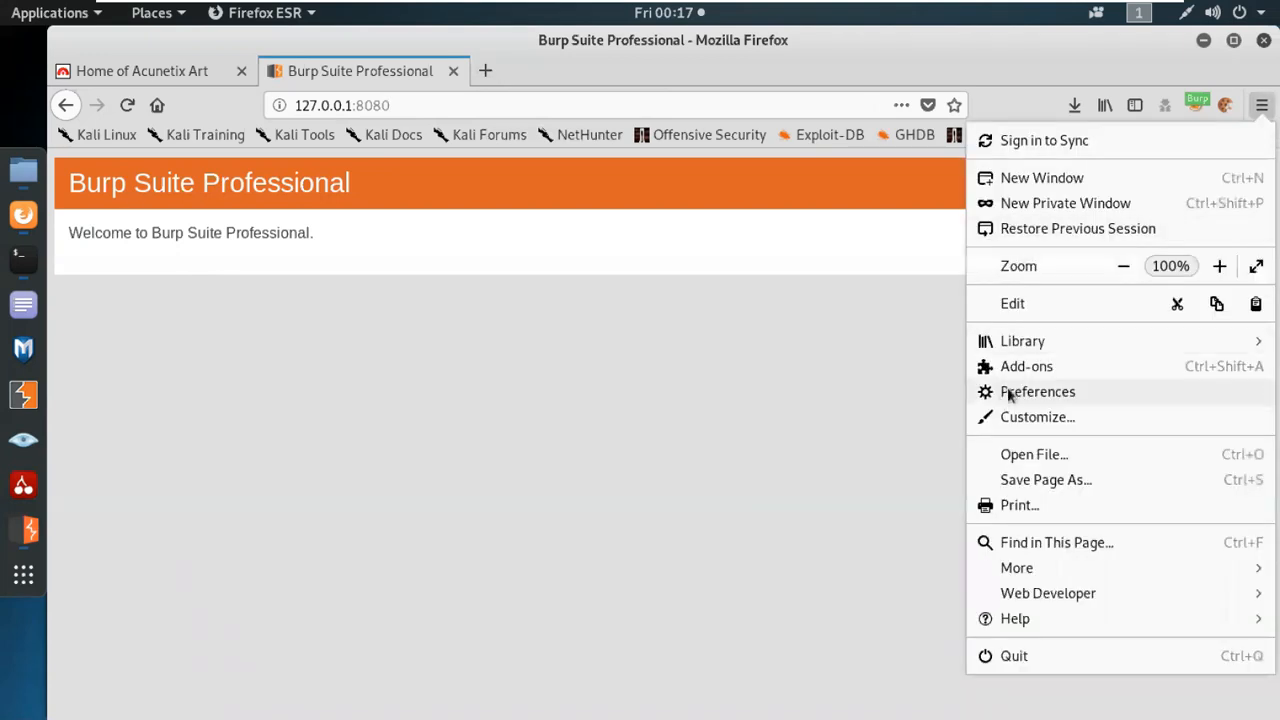
click(1012, 390)
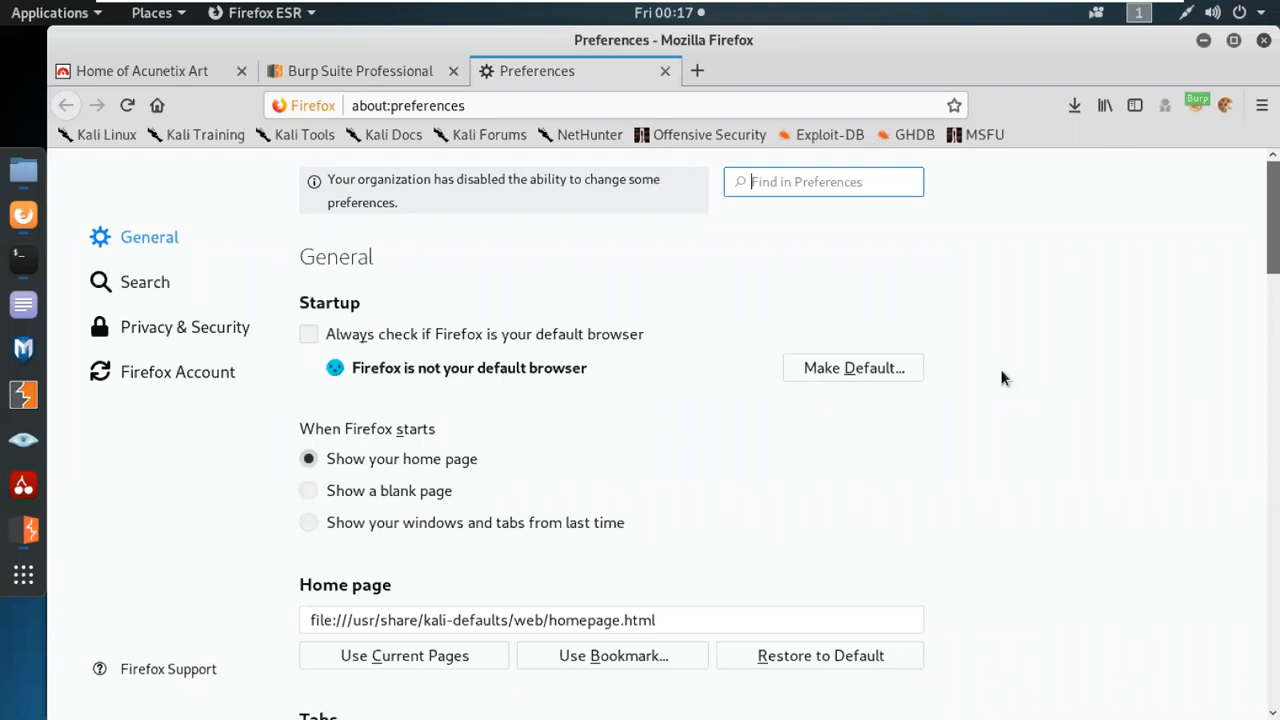
scroll(951, 385, down, 5)
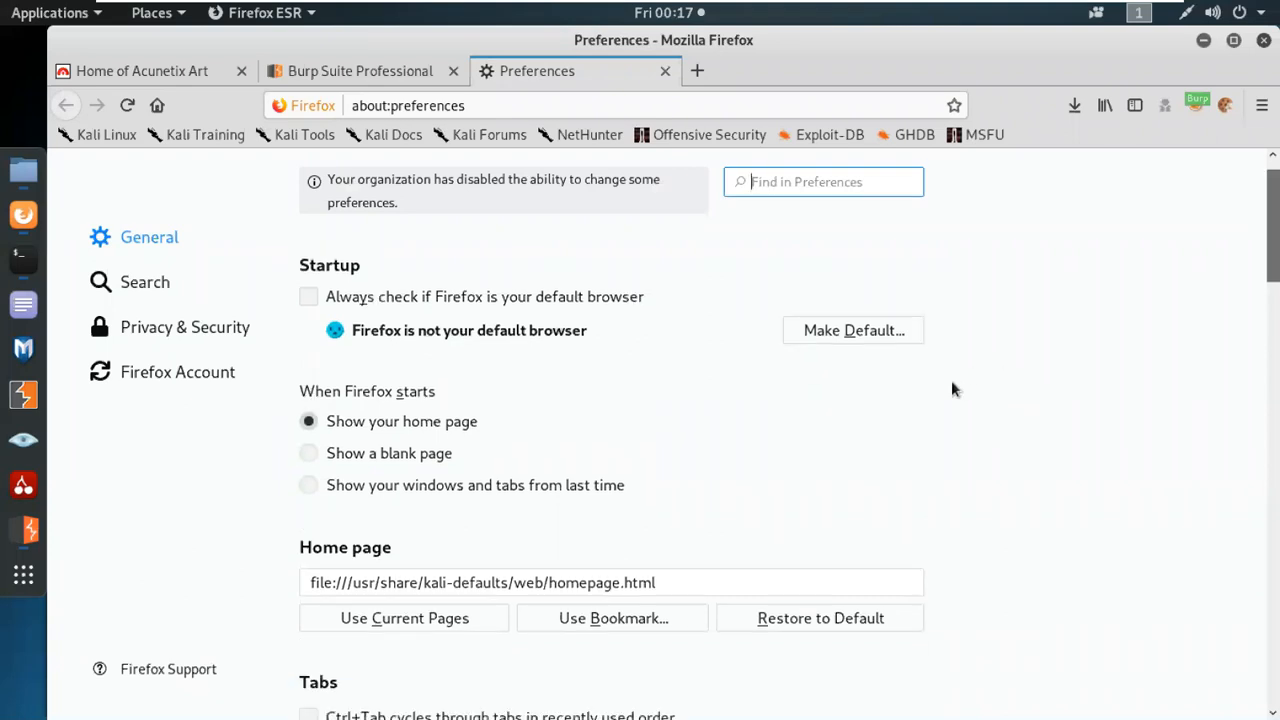
text(cert)
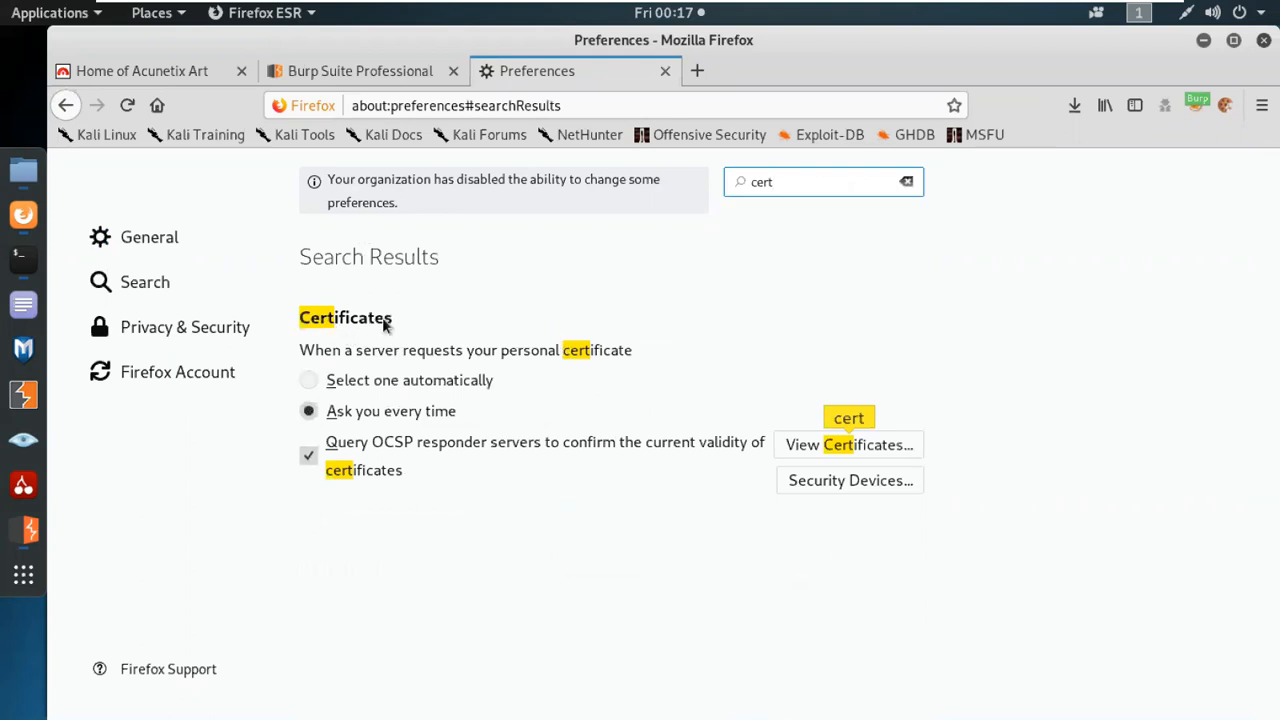
click(835, 444)
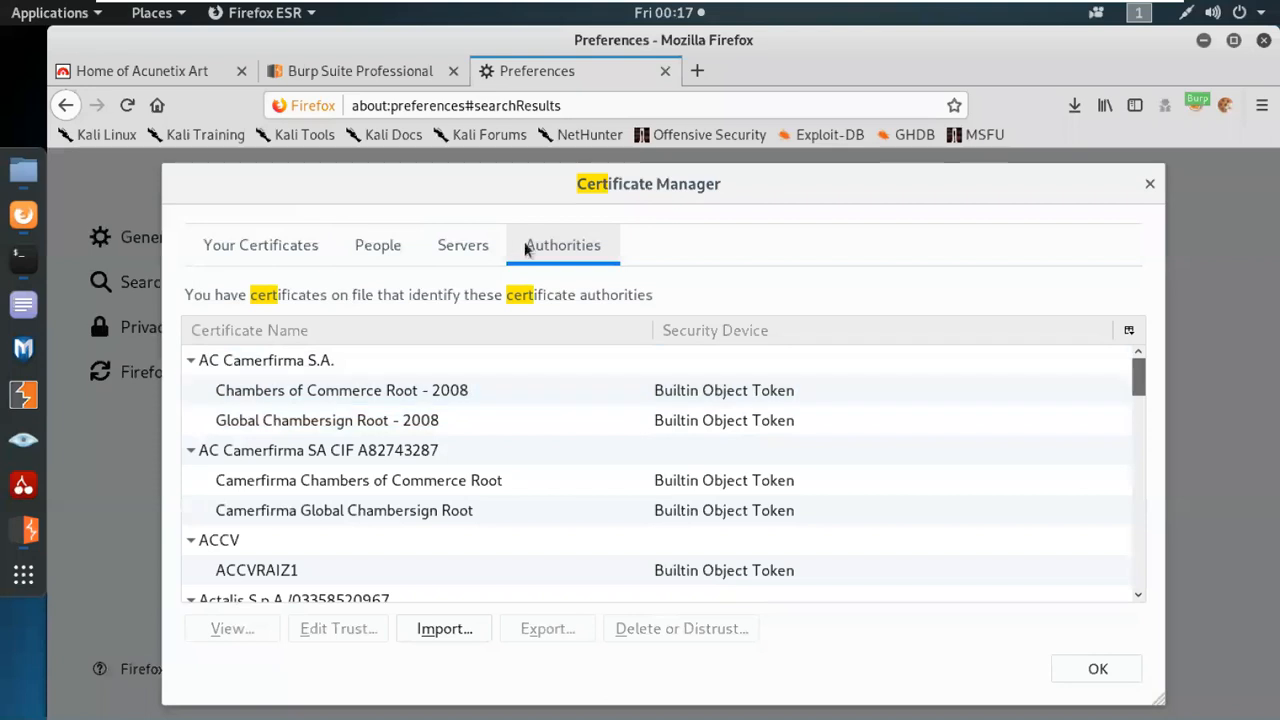
Look through the Certificate Manager's personal, people and server certificates, including the whole server list.
click(447, 246)
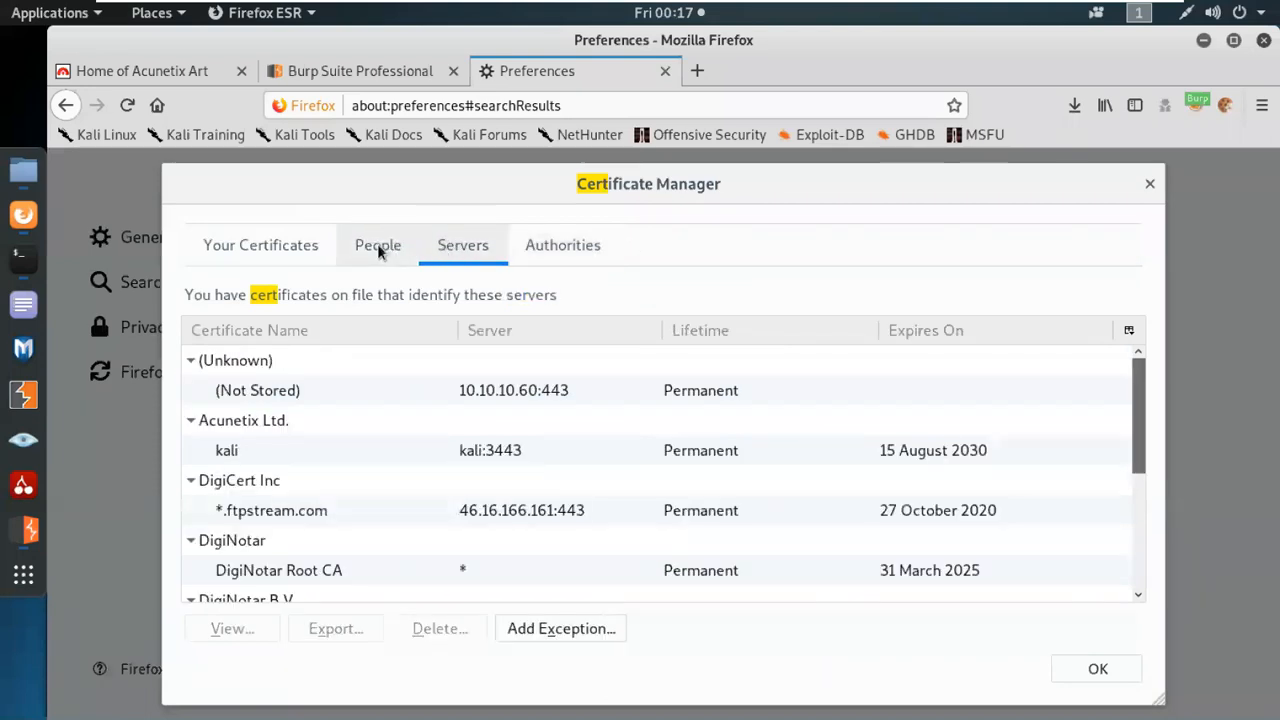
click(237, 262)
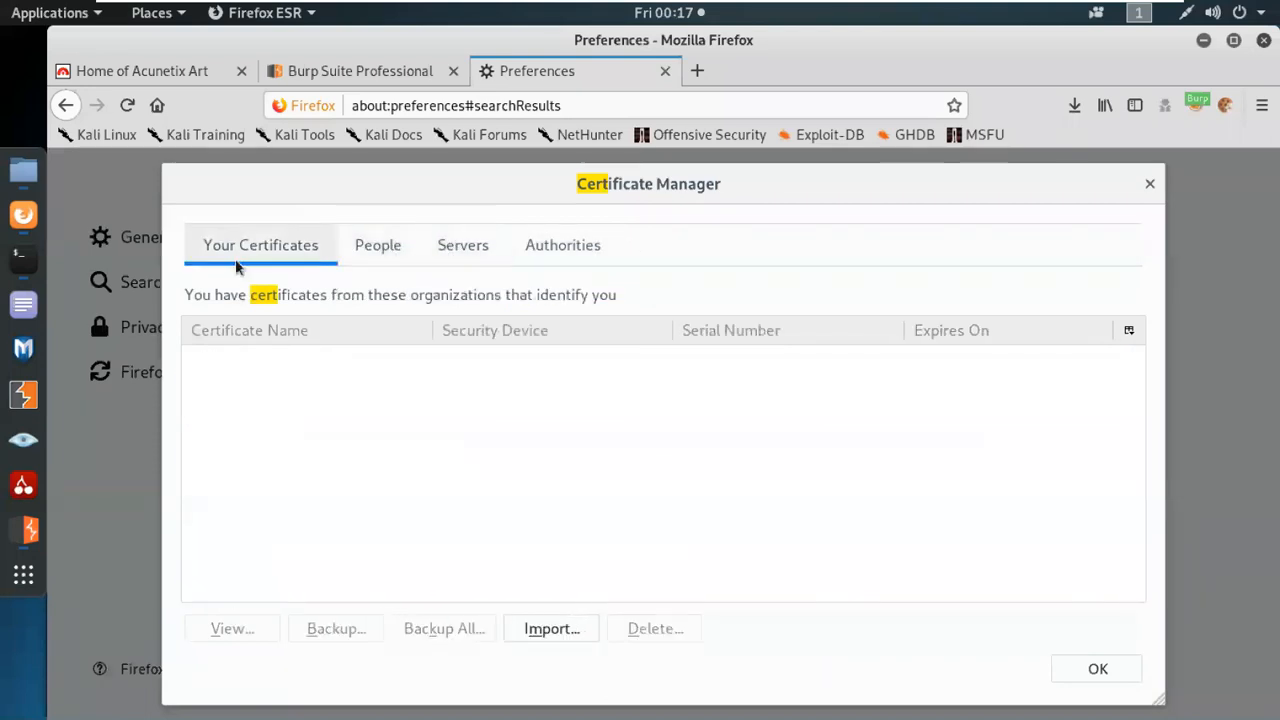
click(412, 262)
click(478, 243)
scroll(534, 449, down, 3)
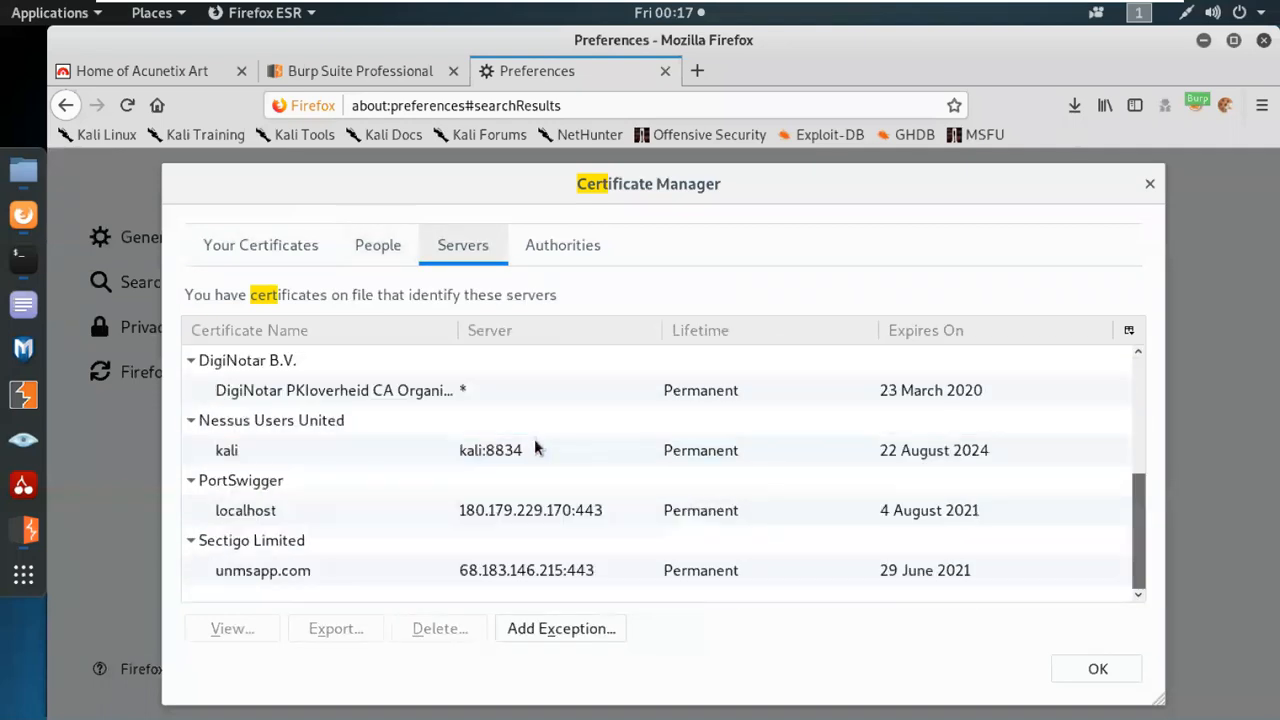
scroll(549, 509, up, 2)
scroll(546, 510, down, 1)
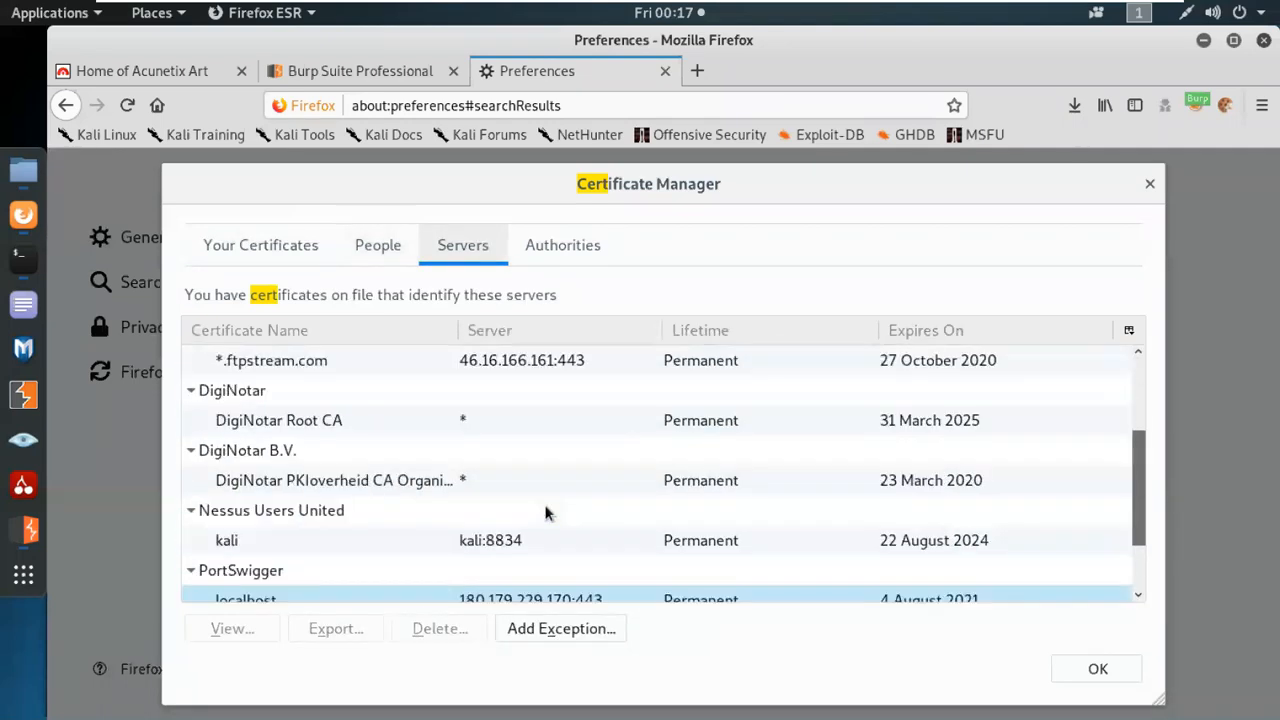
scroll(543, 500, down, 1)
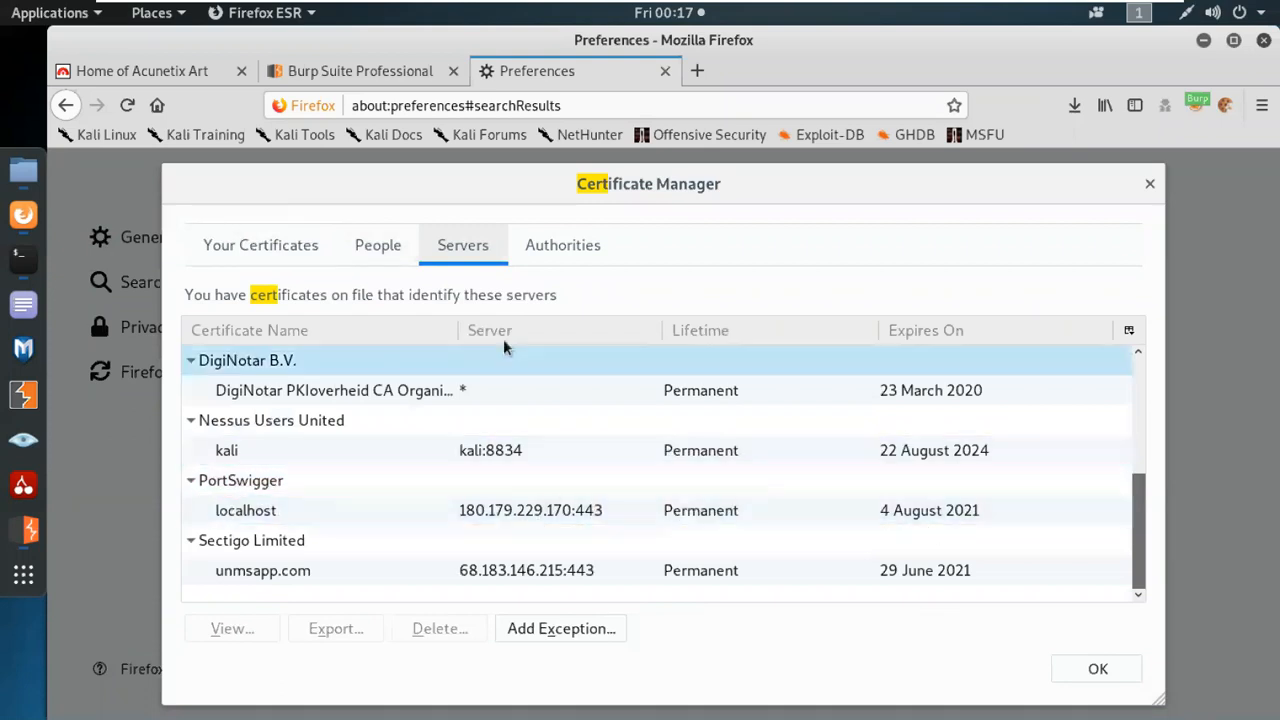
Try to import cacert.der from Downloads as a certificate authority, and close the Certificate Manager and preferences.
click(575, 250)
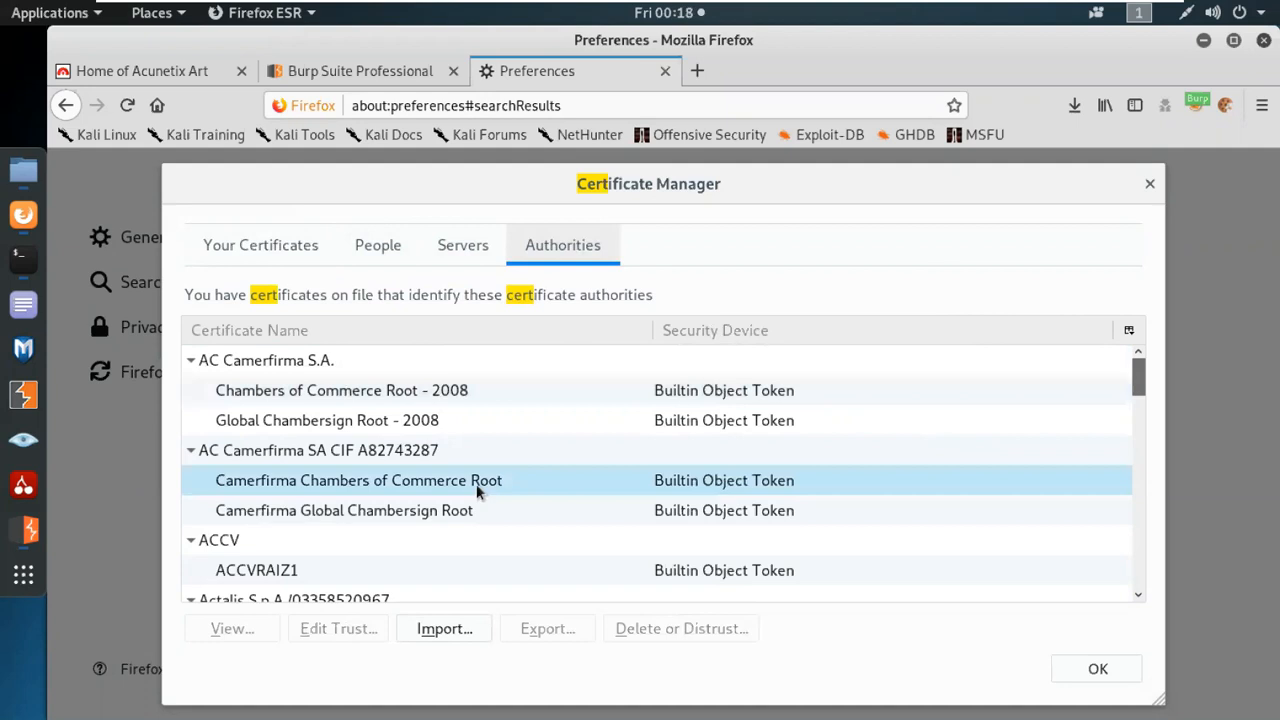
click(445, 628)
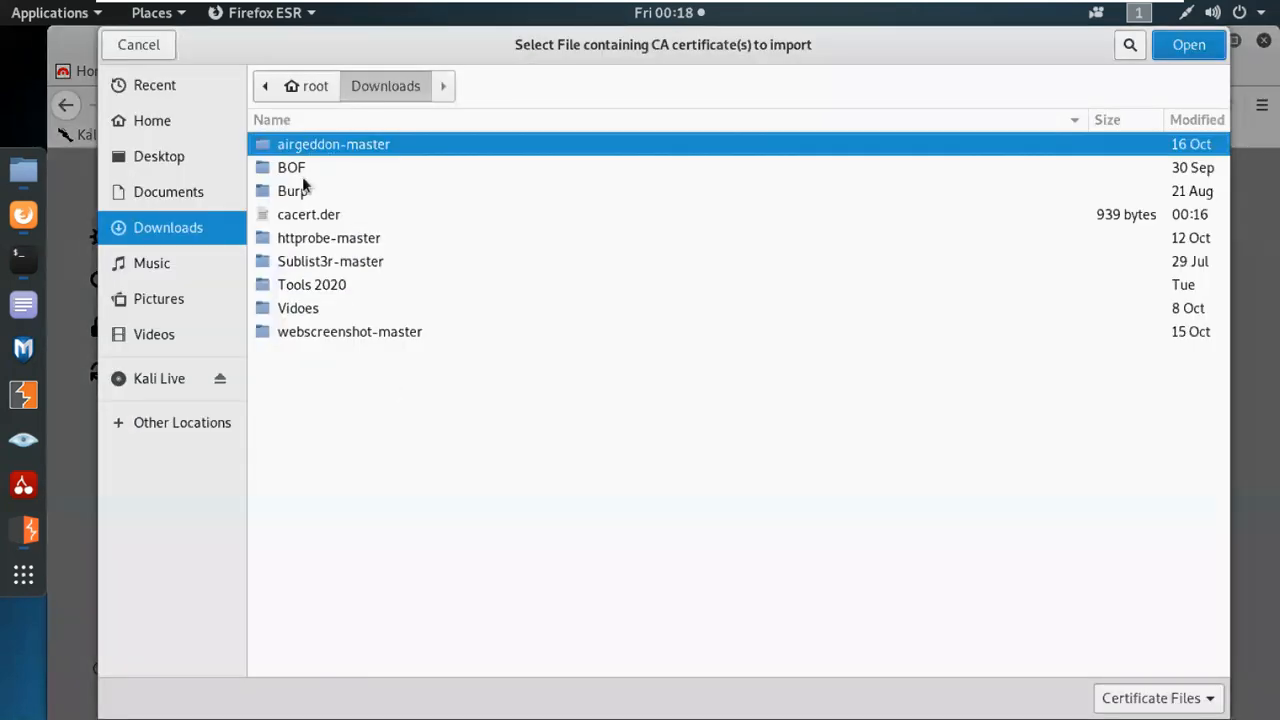
double_click(296, 216)
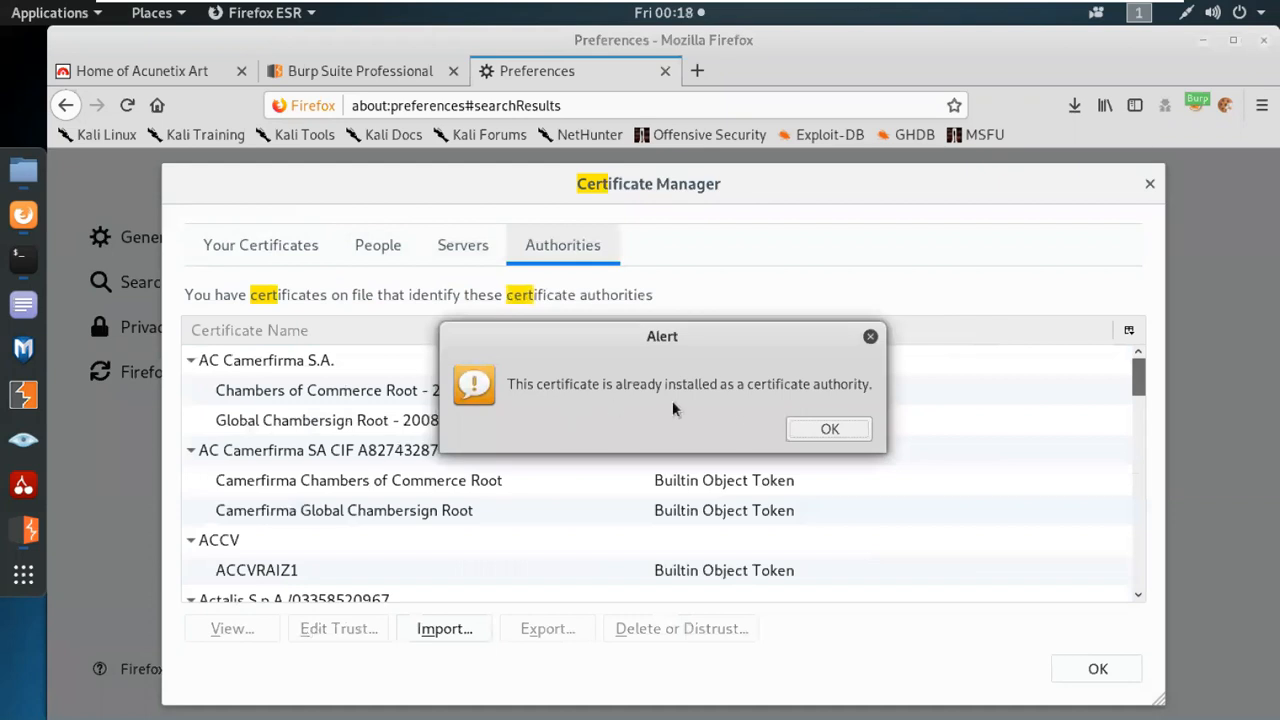
click(830, 429)
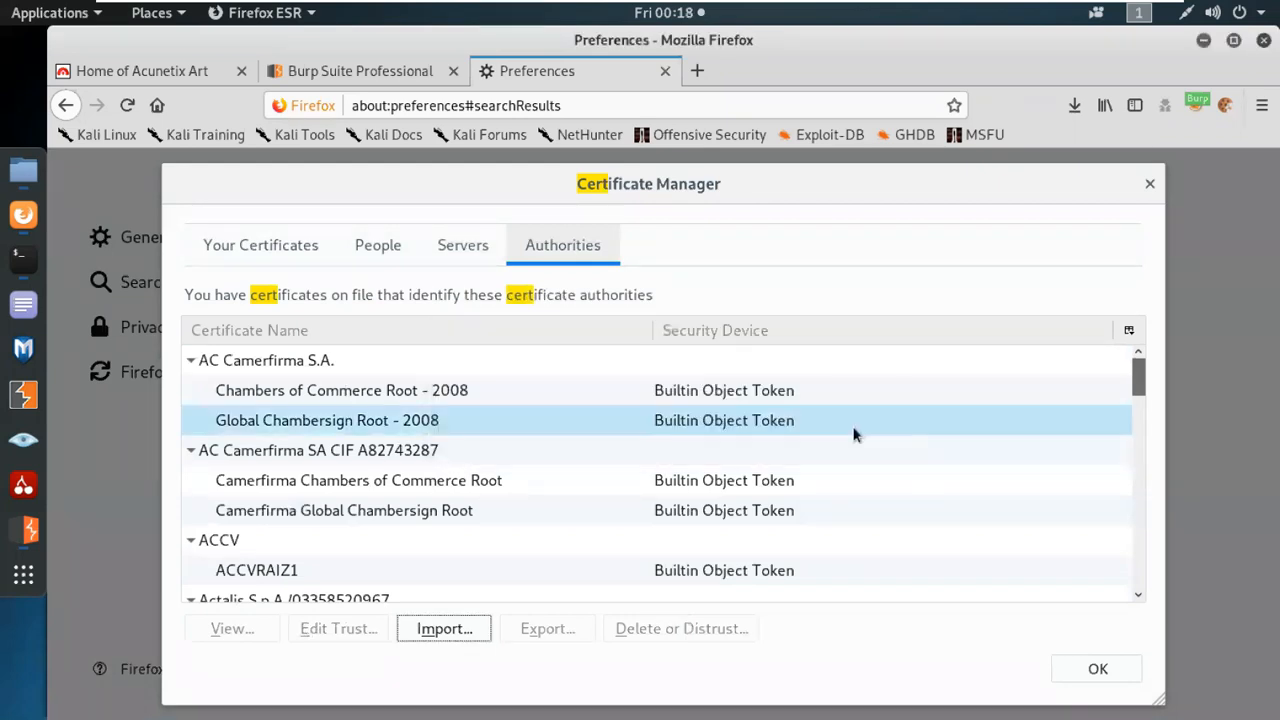
click(1096, 668)
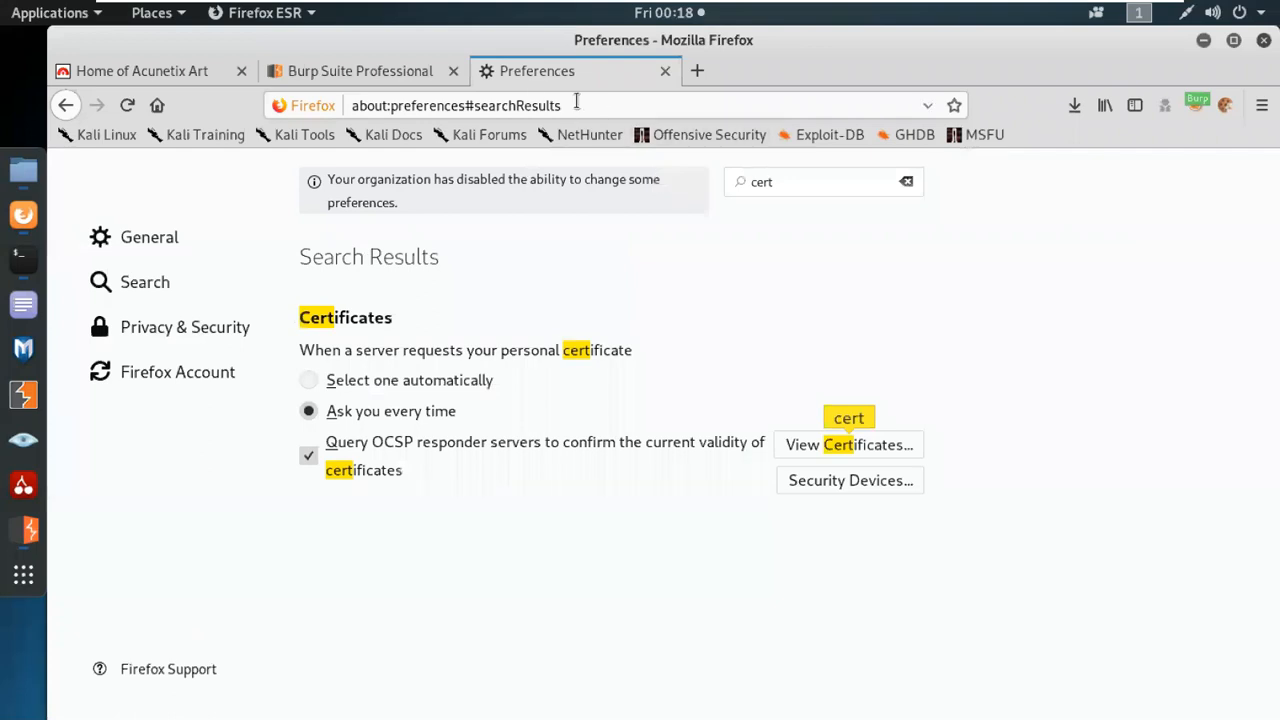
click(665, 71)
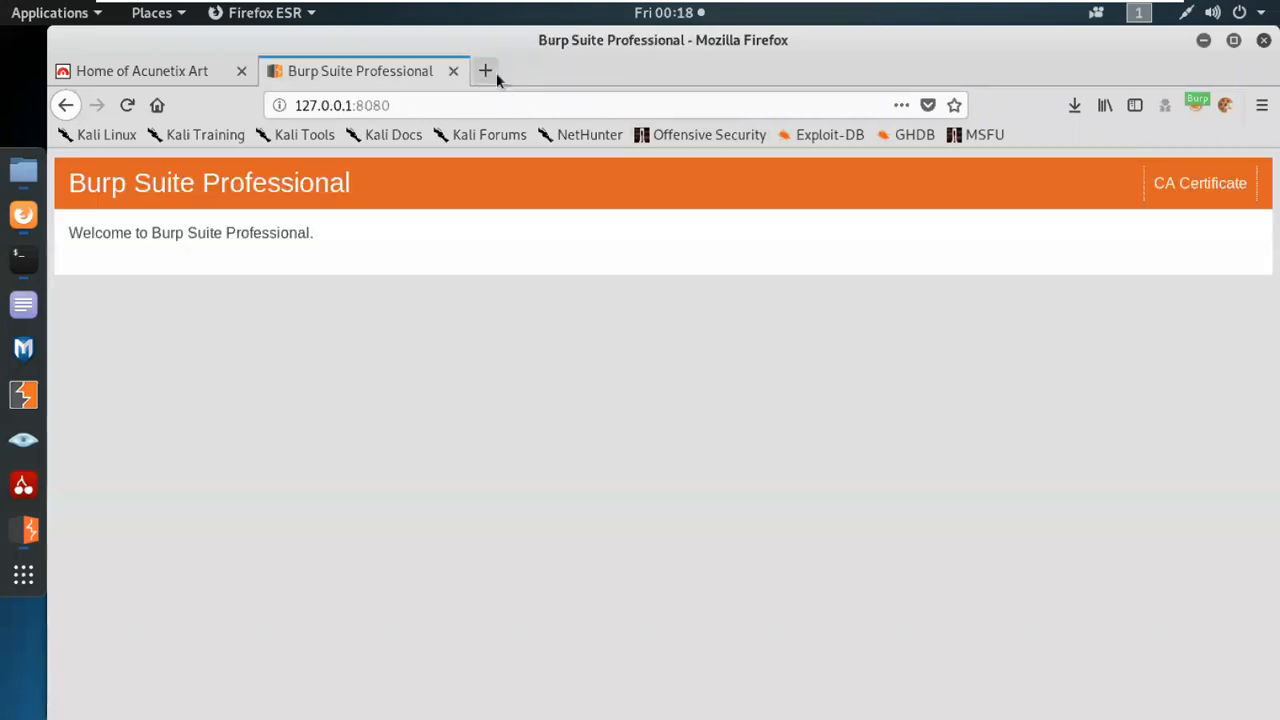
Turn off FoxyProxy so Firefox uses its own settings, and open Google in a new tab.
click(490, 72)
click(1196, 106)
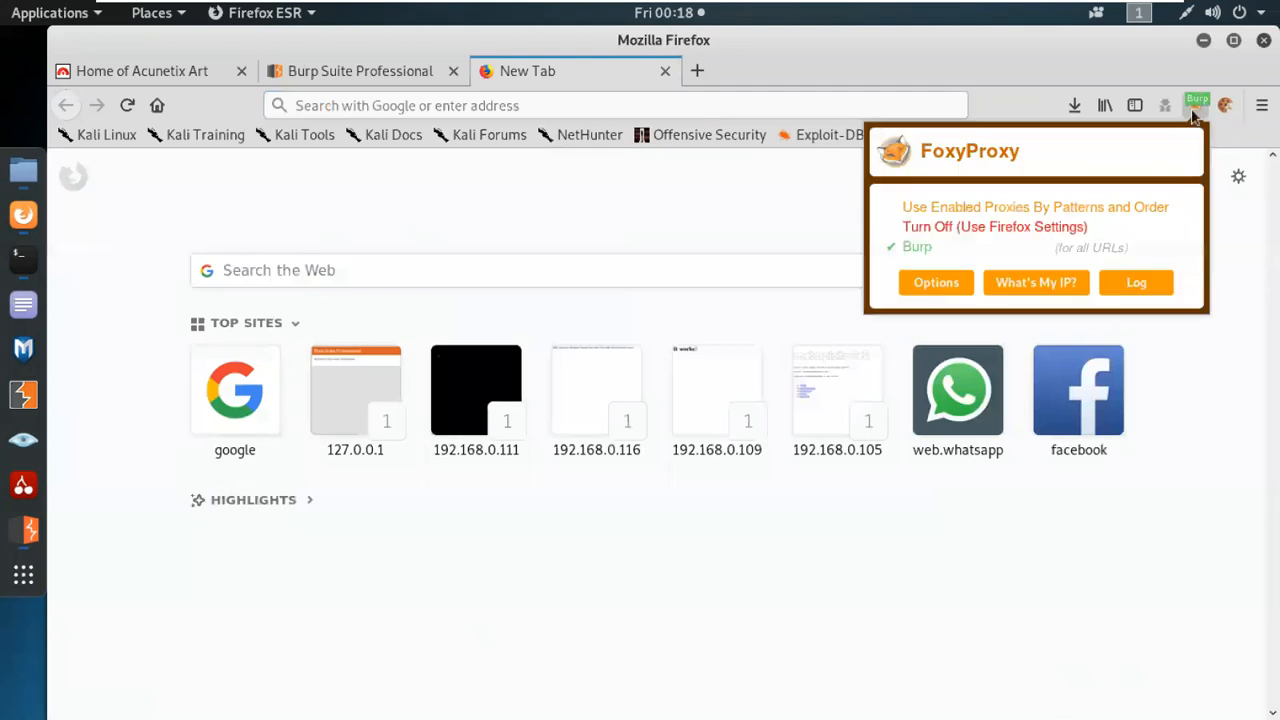
click(967, 228)
click(214, 408)
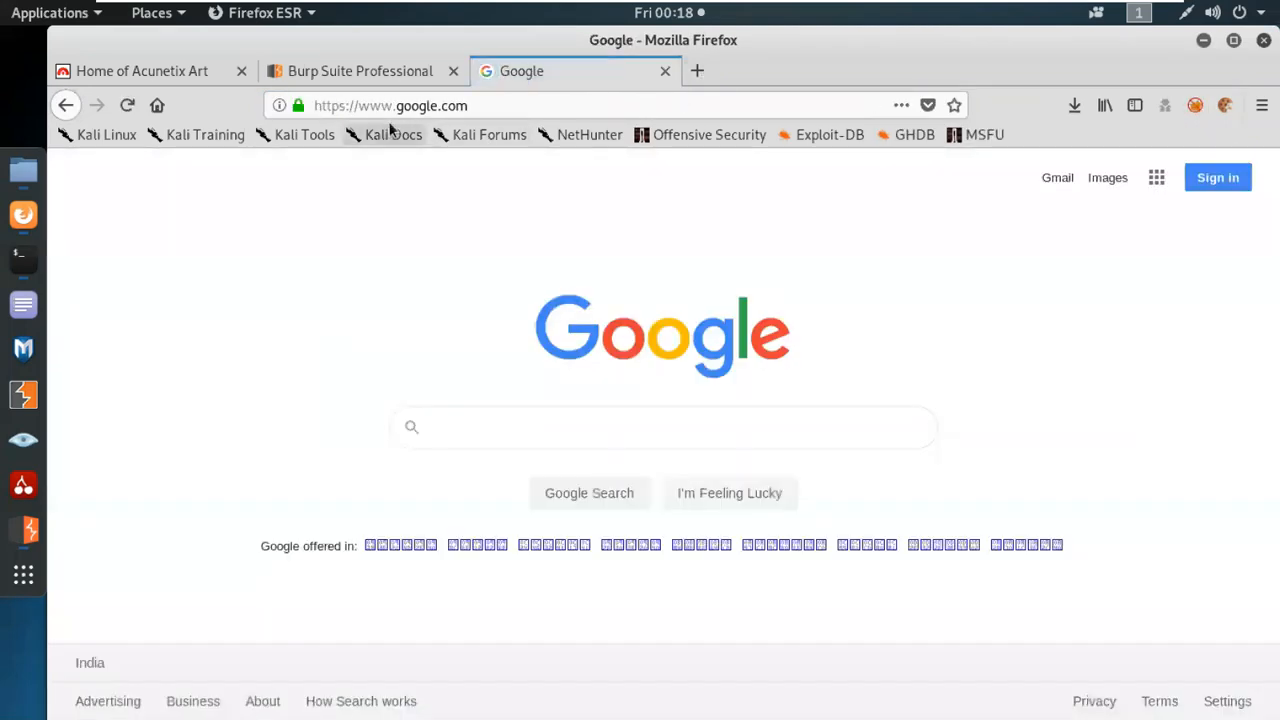
click(378, 78)
click(600, 77)
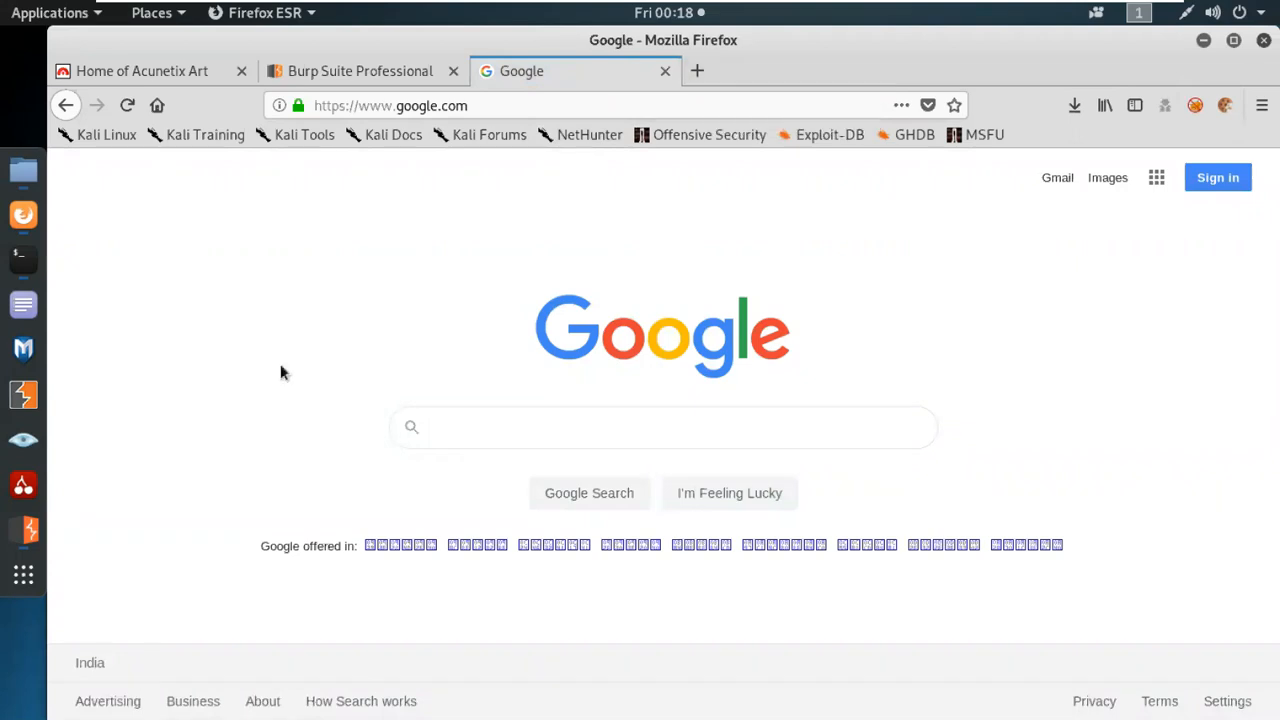
Check the proxy listener address in Burp Suite, search Firefox's preferences for "net" and open the network proxy's connection settings.
click(32, 528)
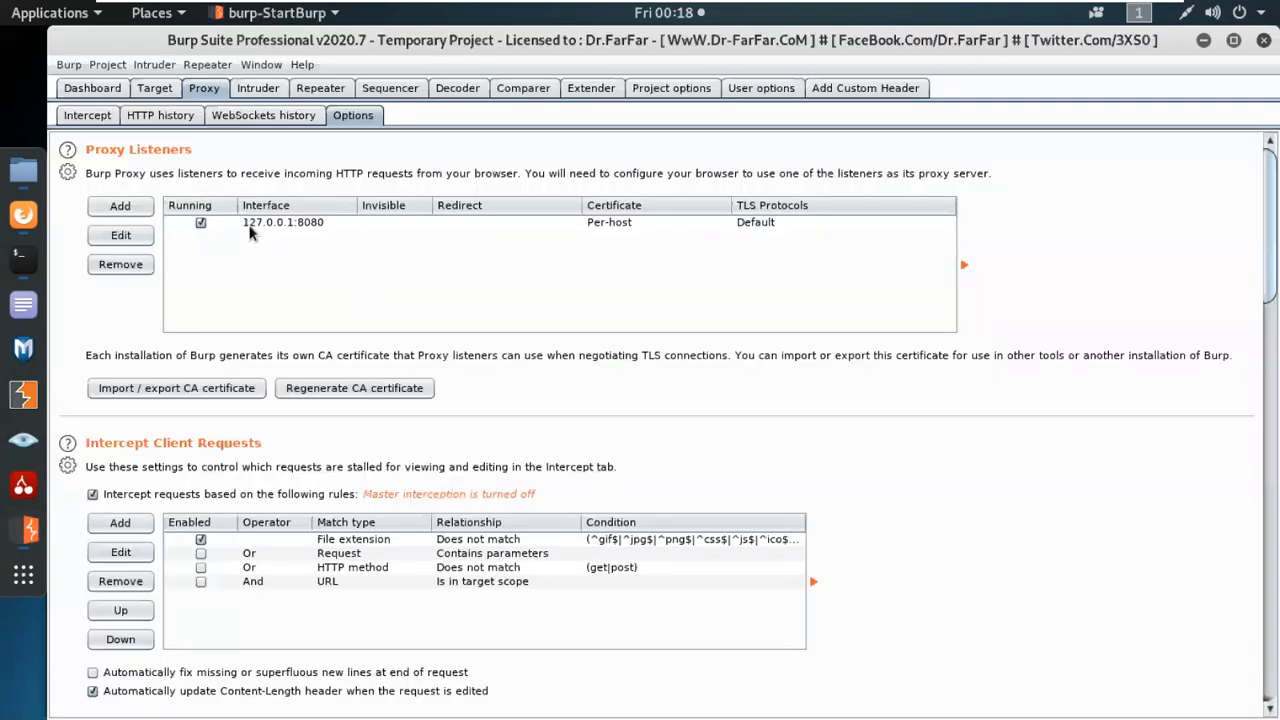
click(22, 232)
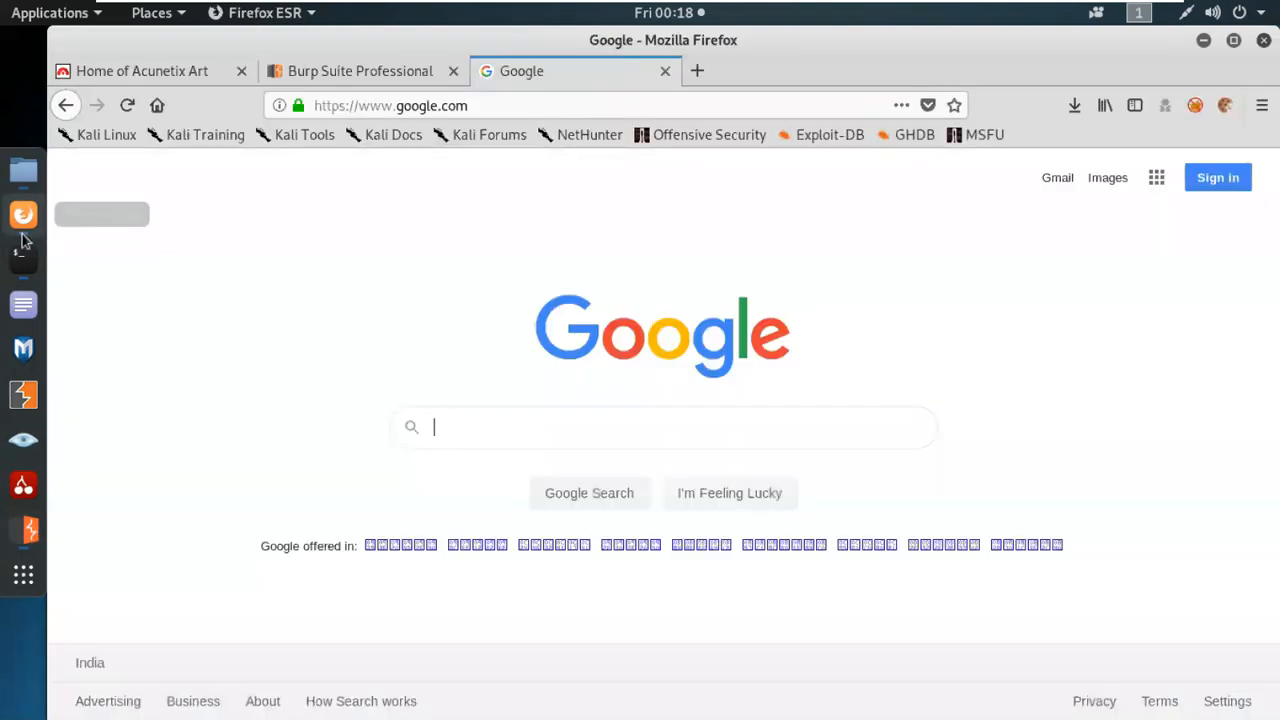
click(1262, 105)
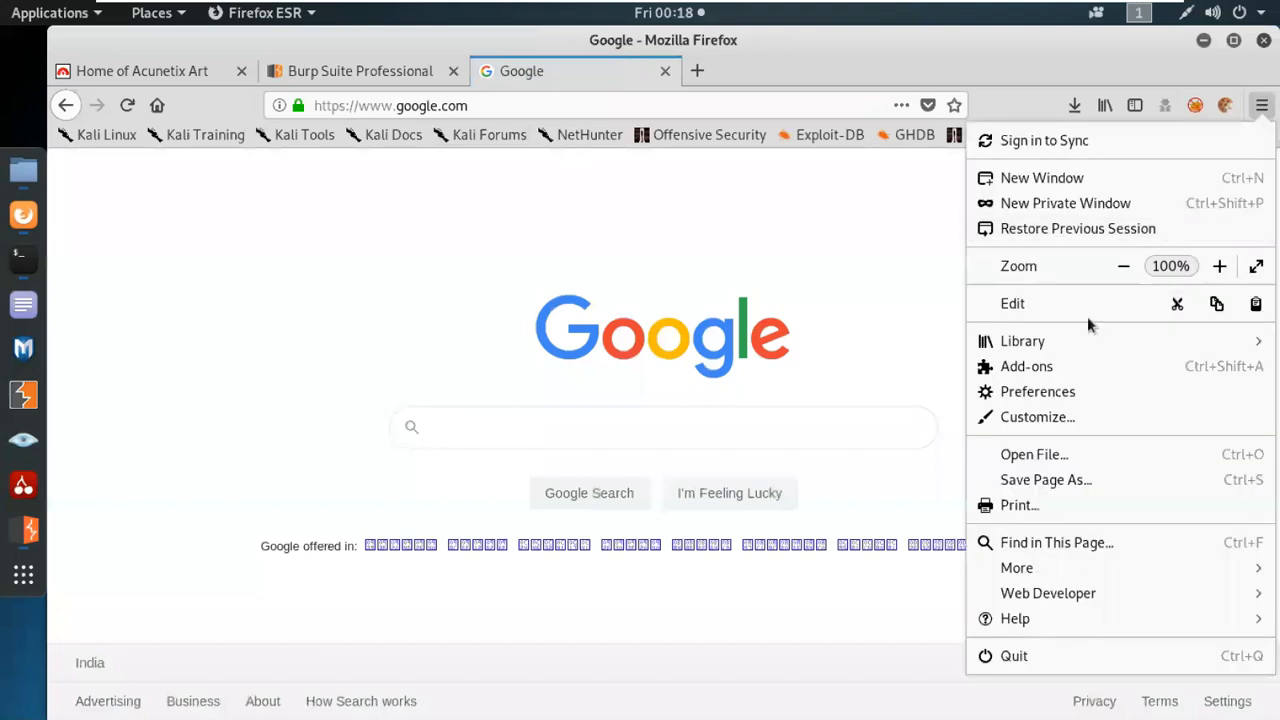
click(1051, 392)
click(774, 183)
text(neyt)
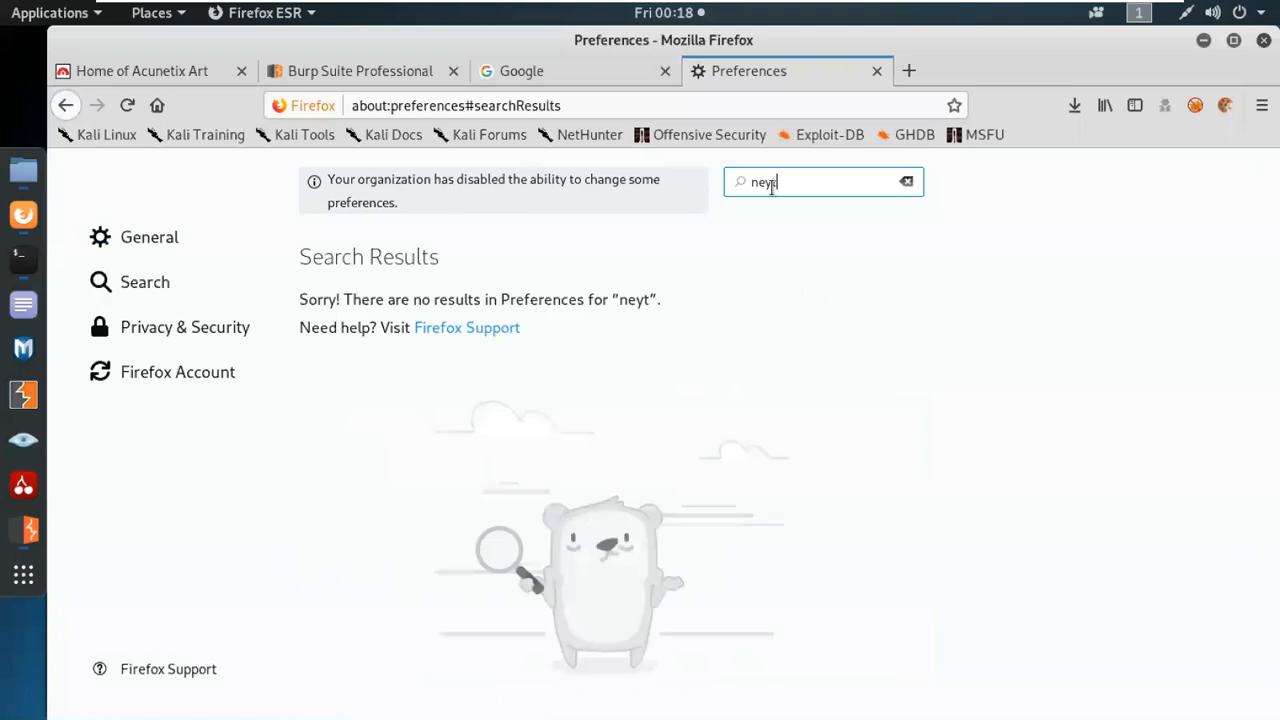
key(BackSpace)
key(BackSpace)
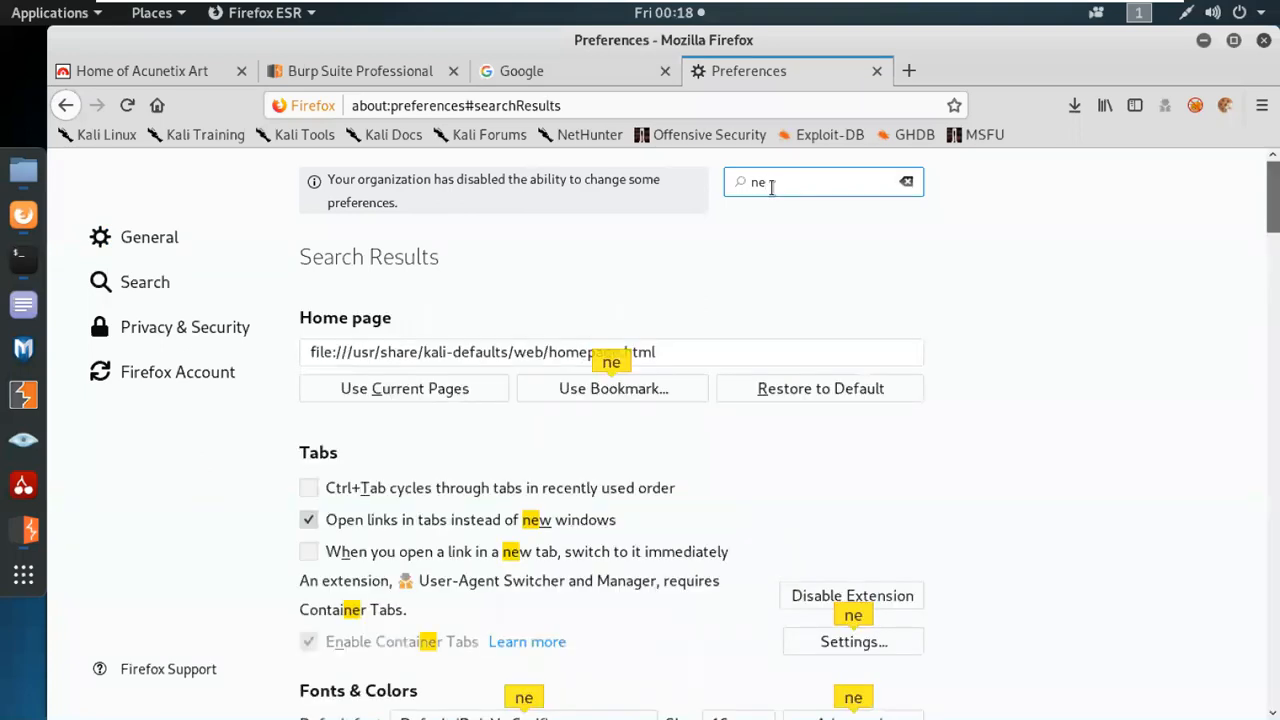
text(t)
click(823, 328)
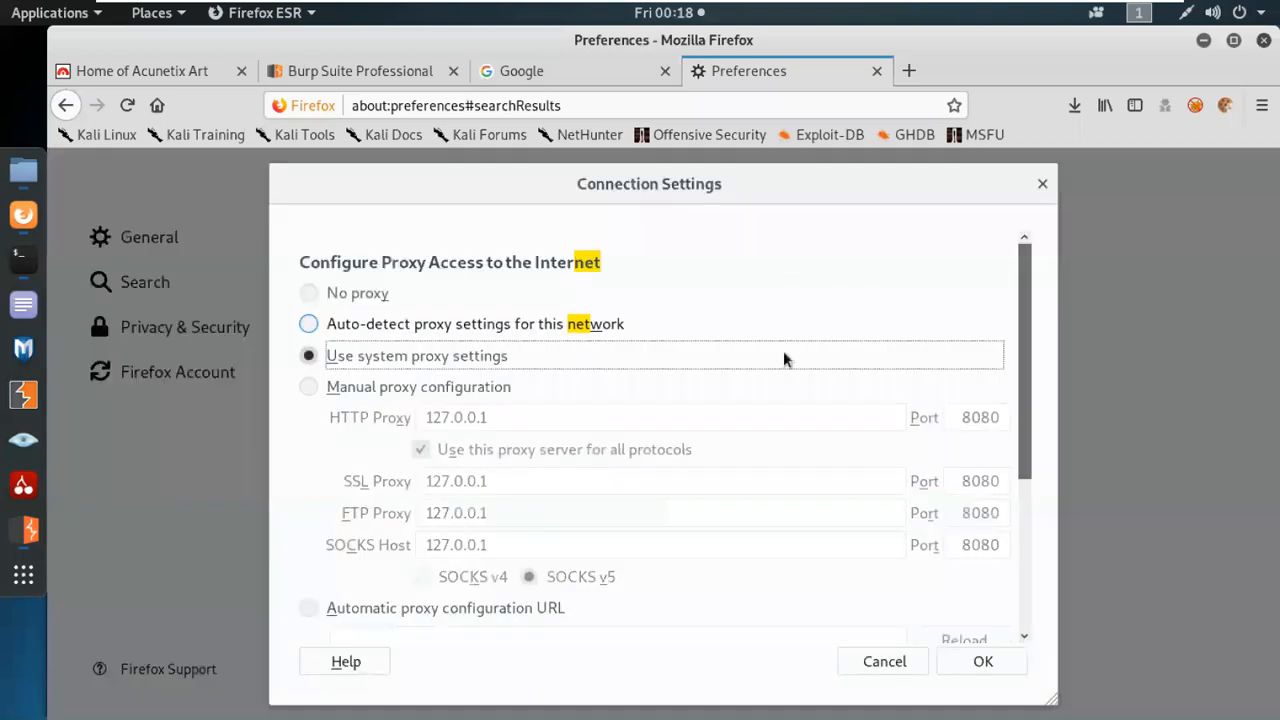
Try manual proxy configuration and examine its HTTP proxy address, port and remaining connection options.
click(370, 386)
click(484, 418)
drag(486, 418, 409, 410)
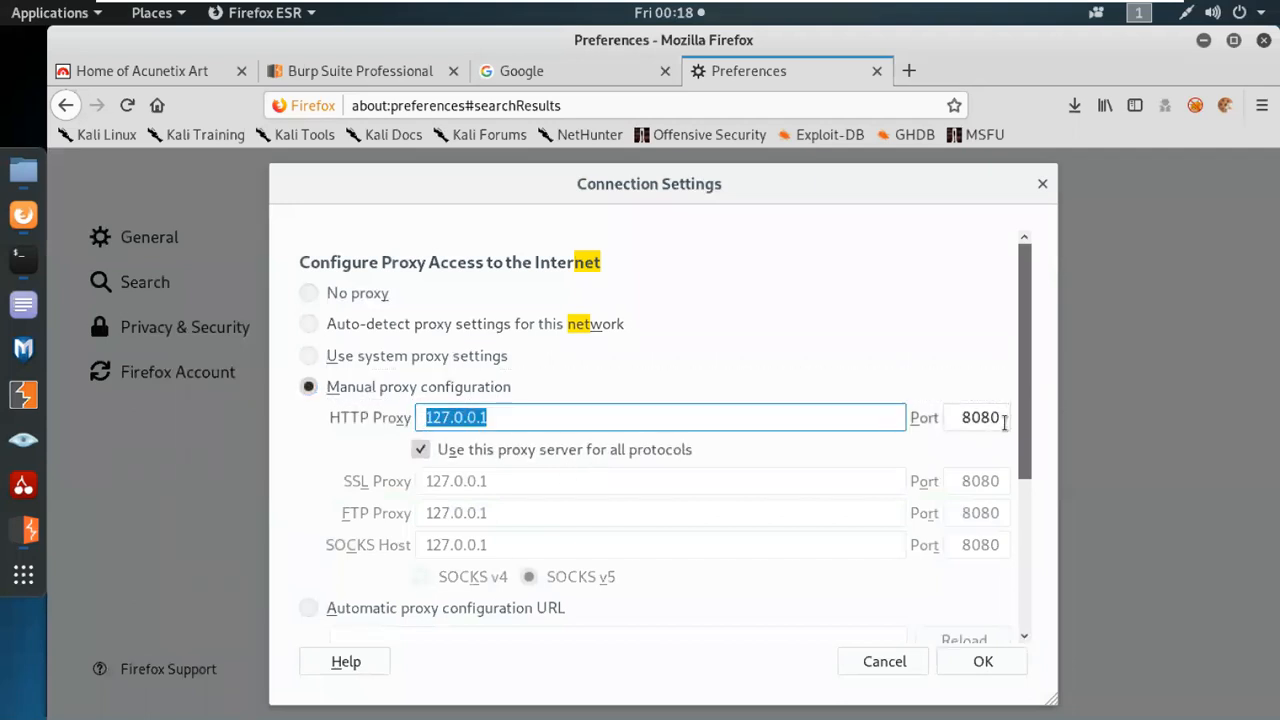
click(960, 420)
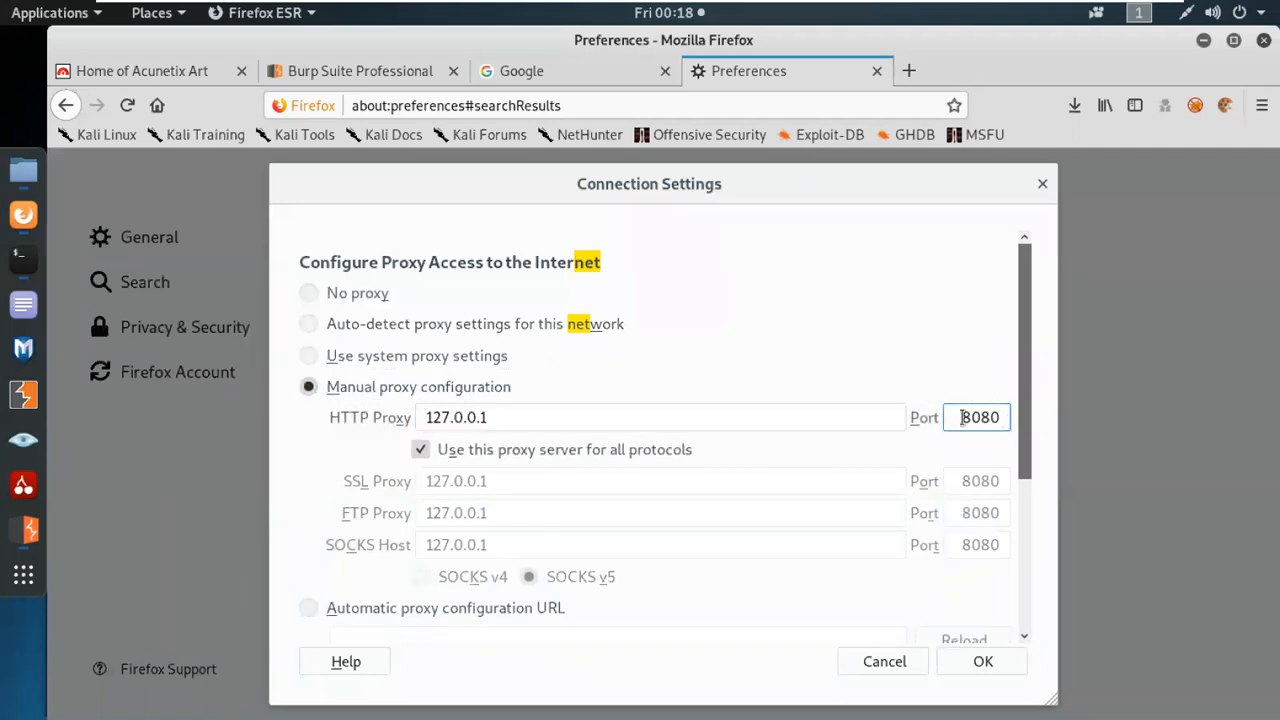
double_click(489, 418)
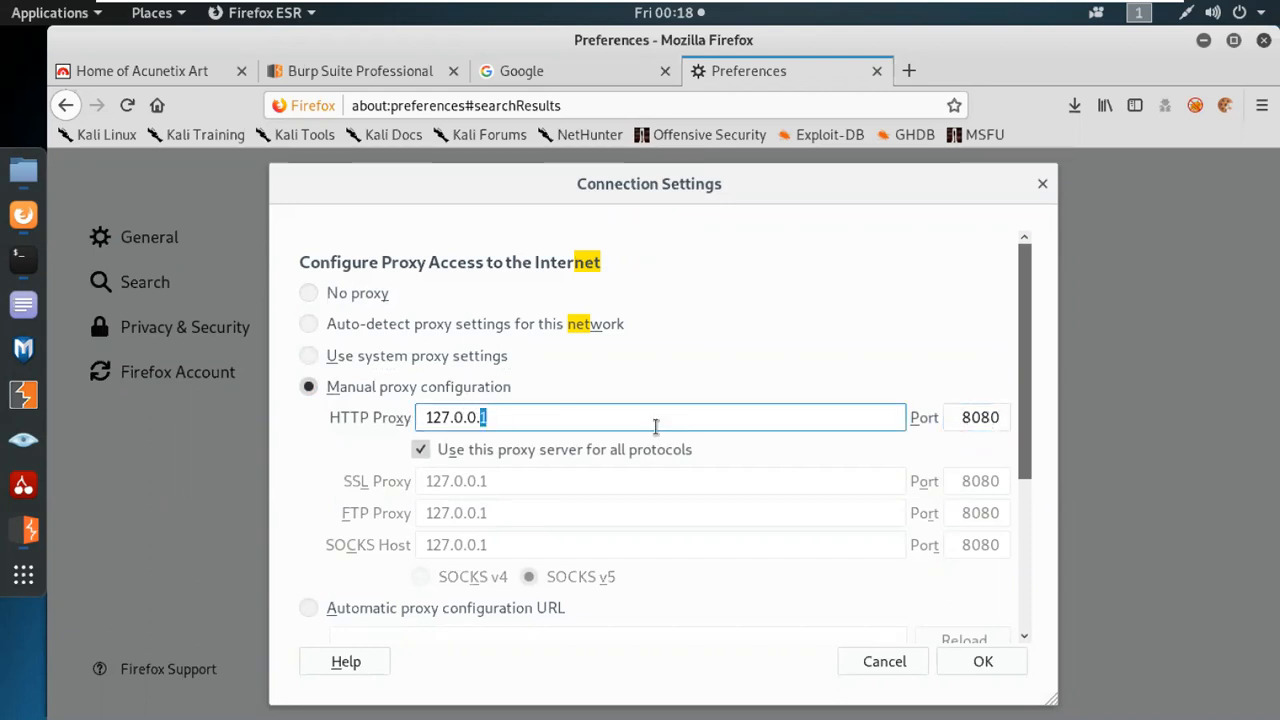
scroll(700, 455, down, 4)
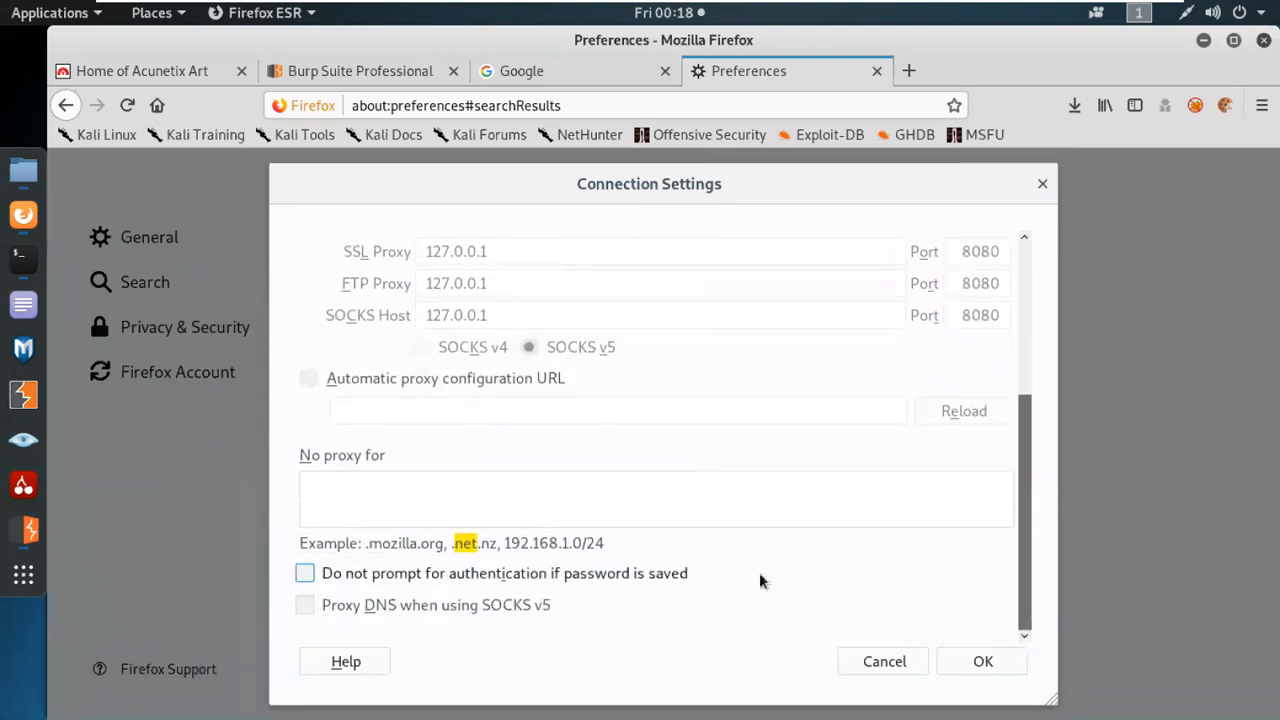
scroll(790, 610, up, 2)
scroll(833, 661, up, 1)
Return Firefox to the system proxy settings, apply them, and close the preferences and Google tabs.
click(966, 300)
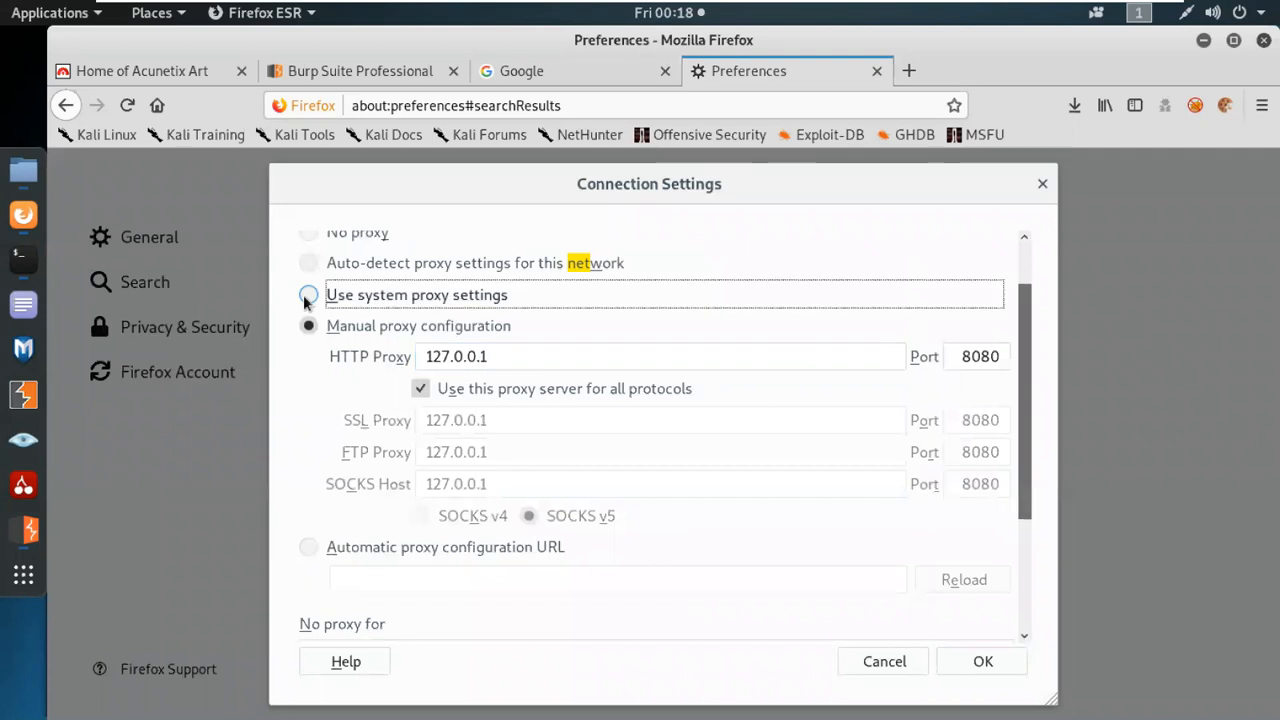
click(983, 661)
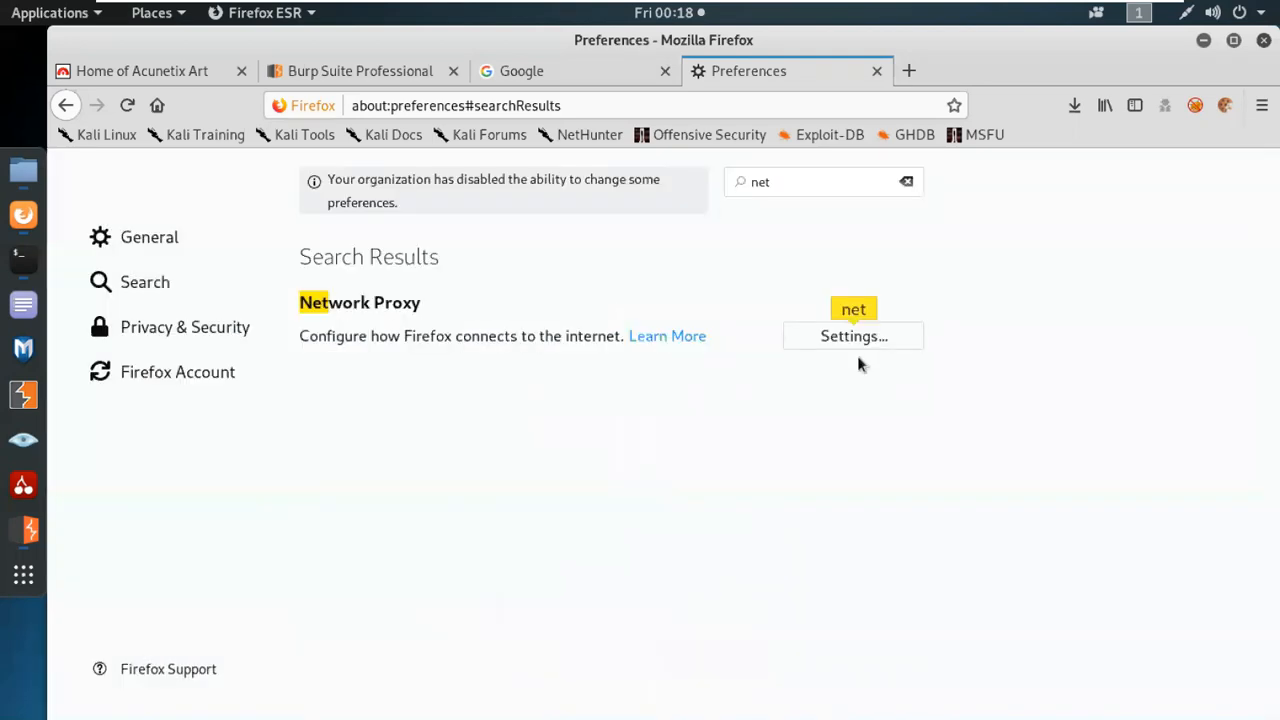
click(877, 71)
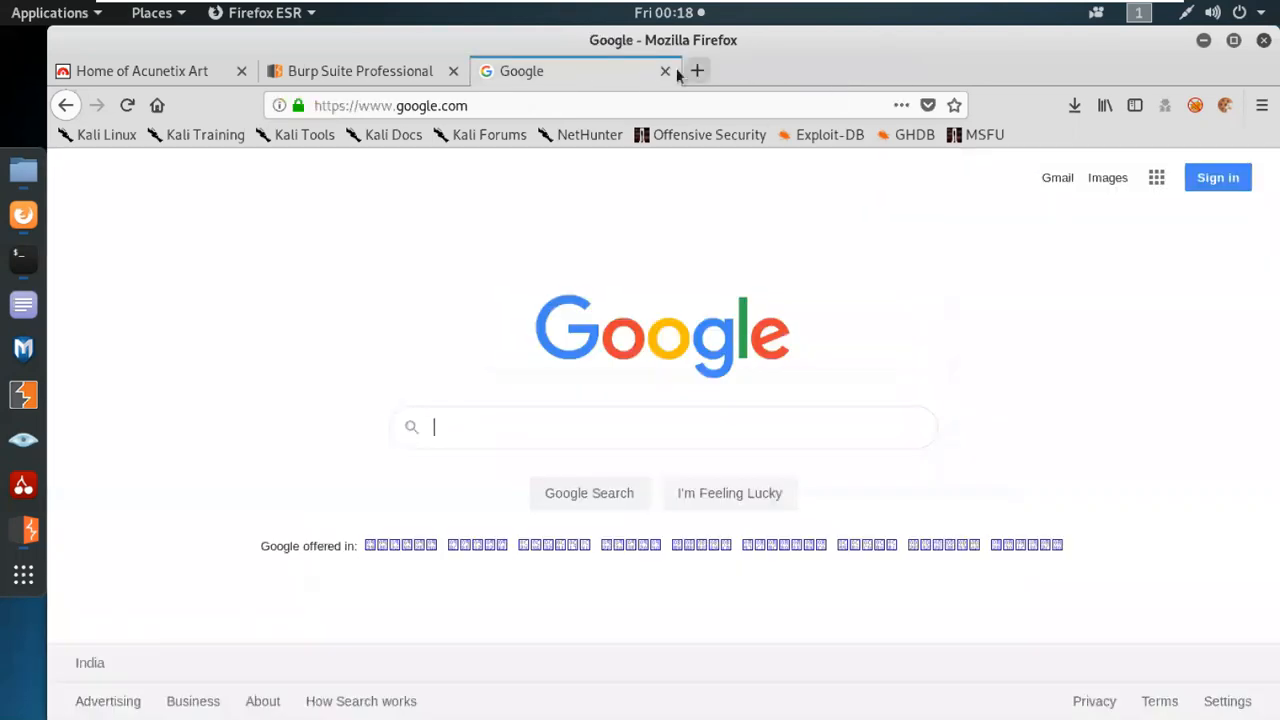
click(665, 71)
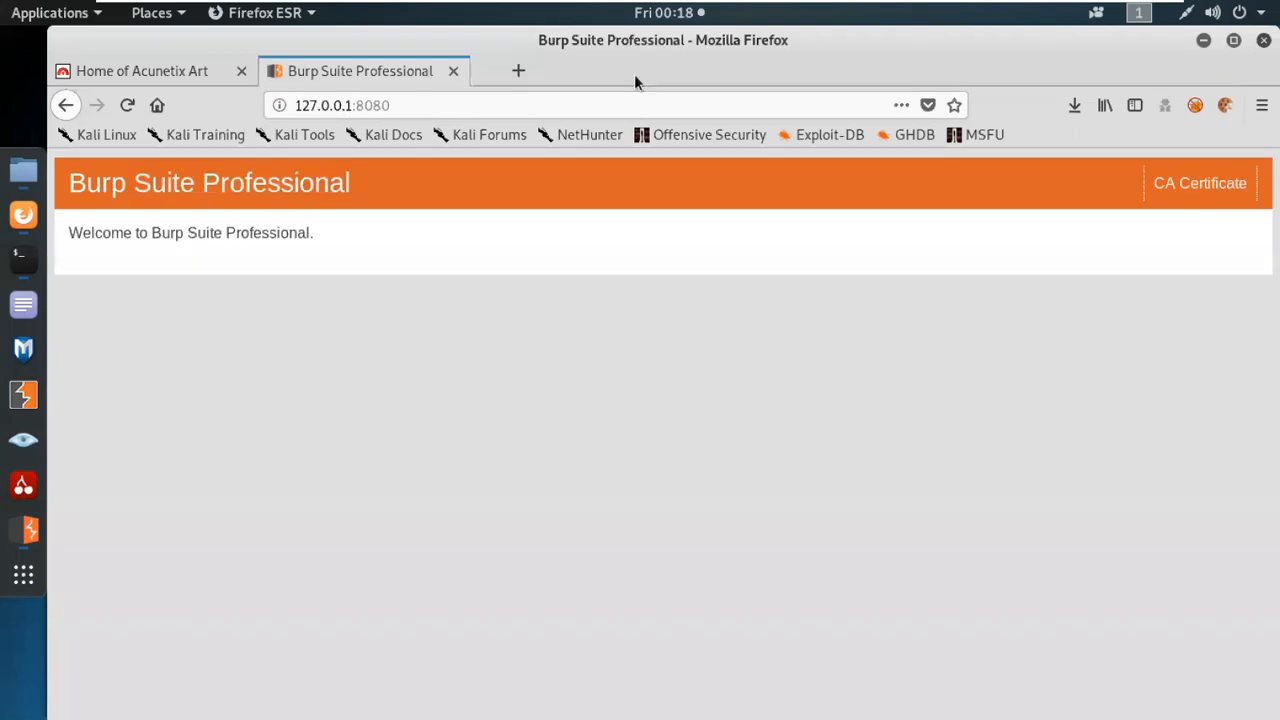
Look at FoxyProxy's proxy choices, open Google in a new tab and search for "foxyproxy".
click(1195, 105)
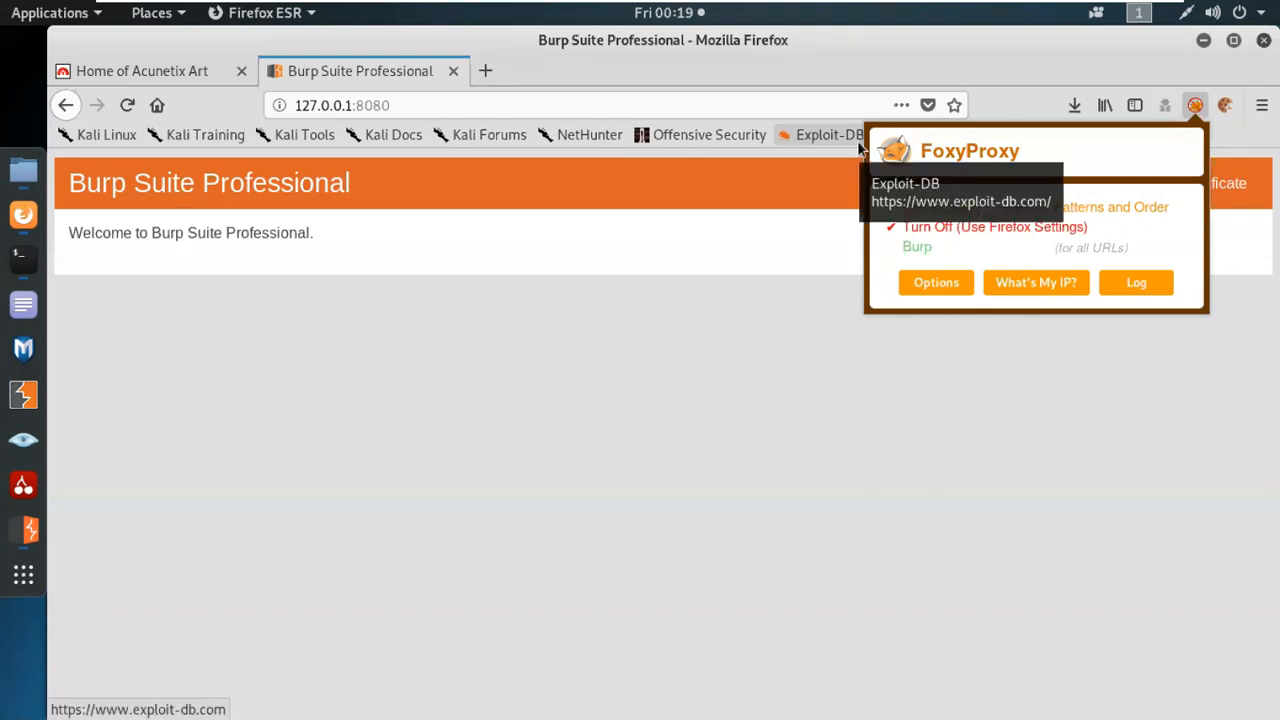
click(485, 71)
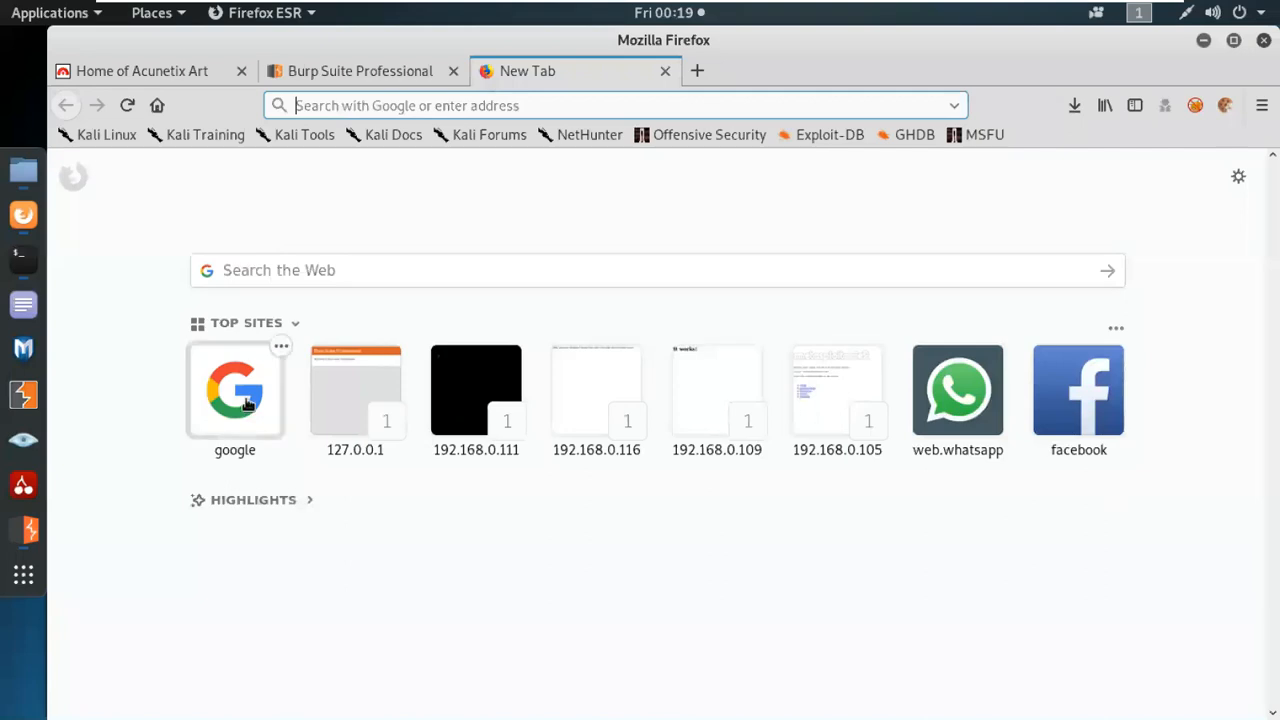
click(248, 403)
text(foxyprox)
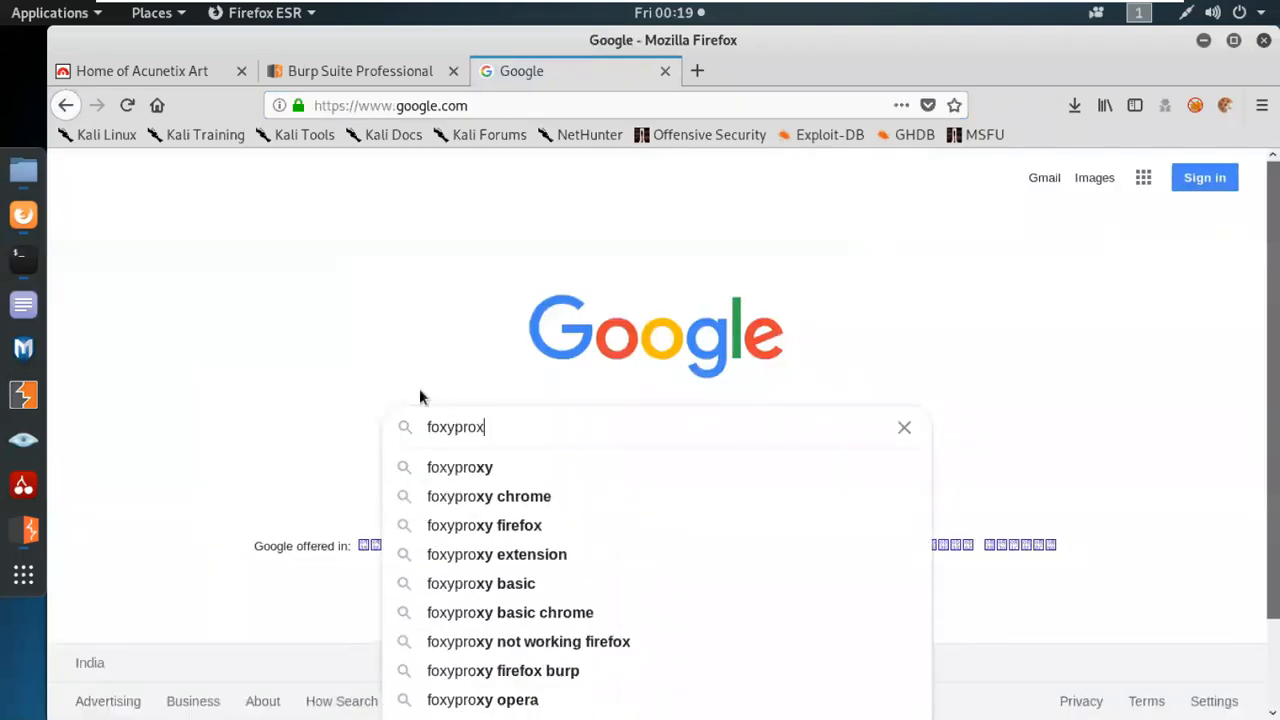
text(y)
key(Return)
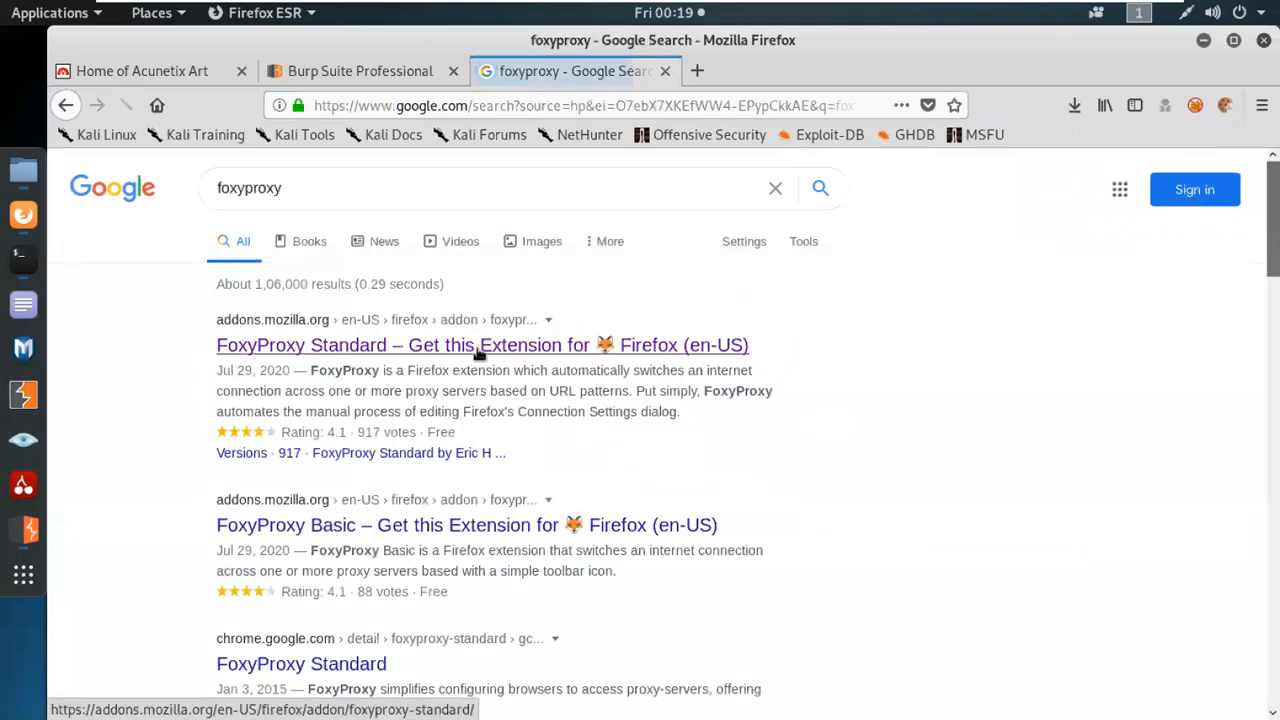
Open the FoxyProxy Standard add-on page from the search results and look through its screenshots and description.
click(479, 350)
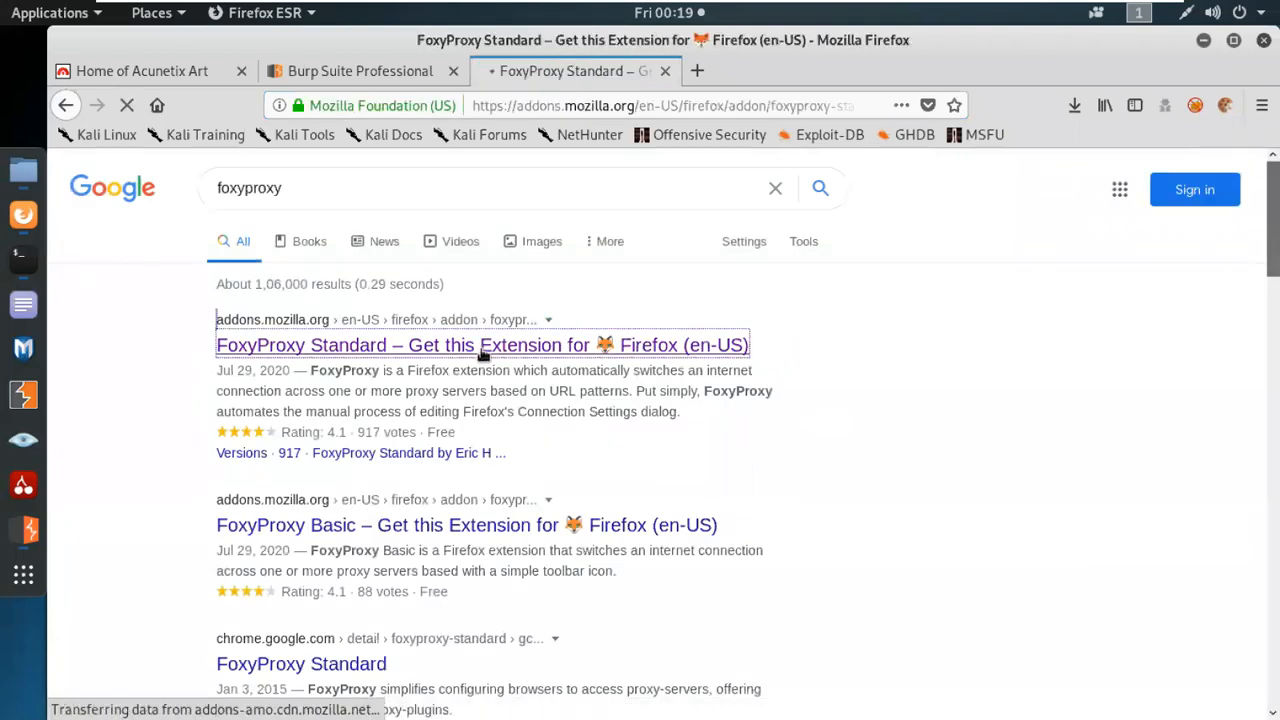
scroll(605, 450, down, 1)
scroll(605, 450, down, 5)
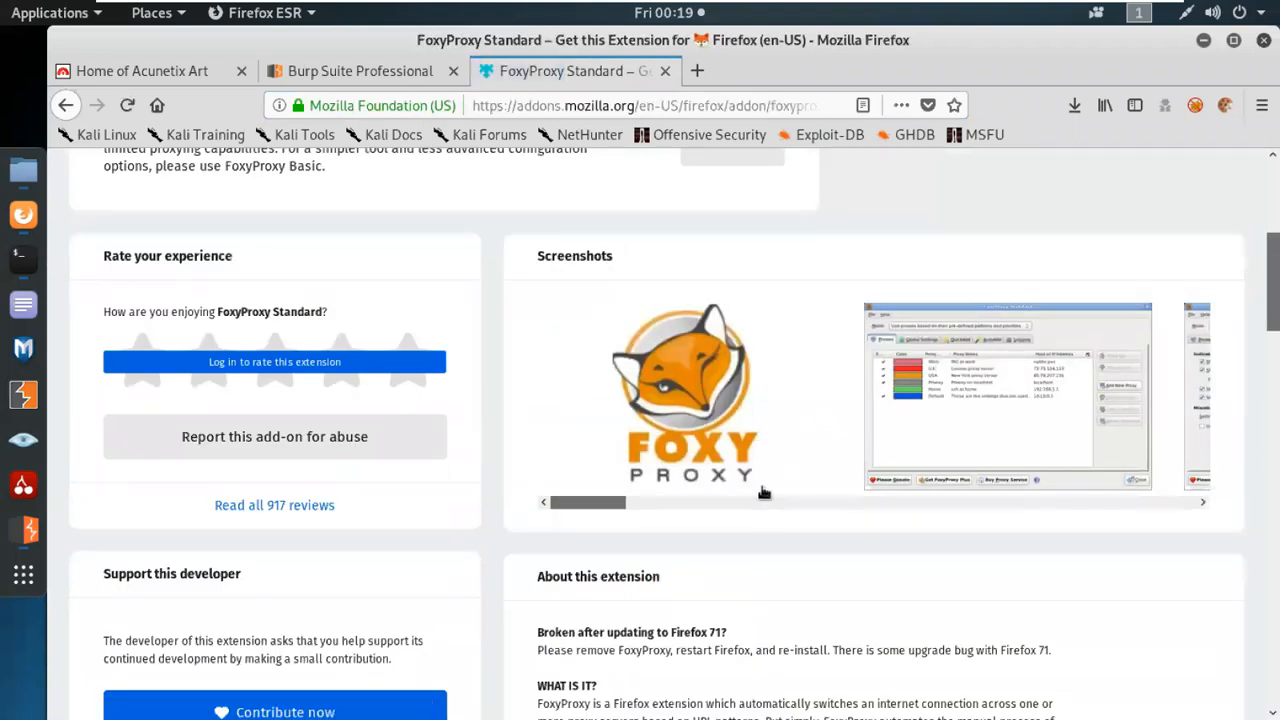
scroll(762, 492, down, 6)
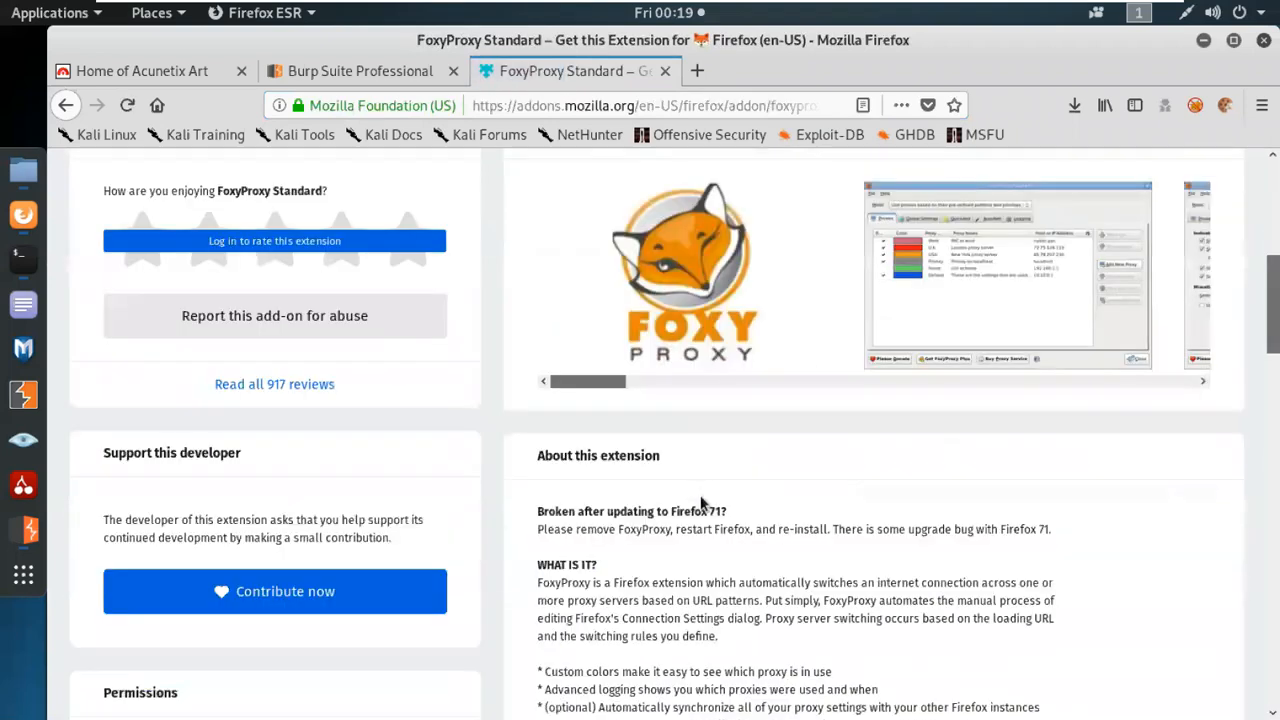
scroll(693, 490, up, 8)
scroll(692, 483, up, 4)
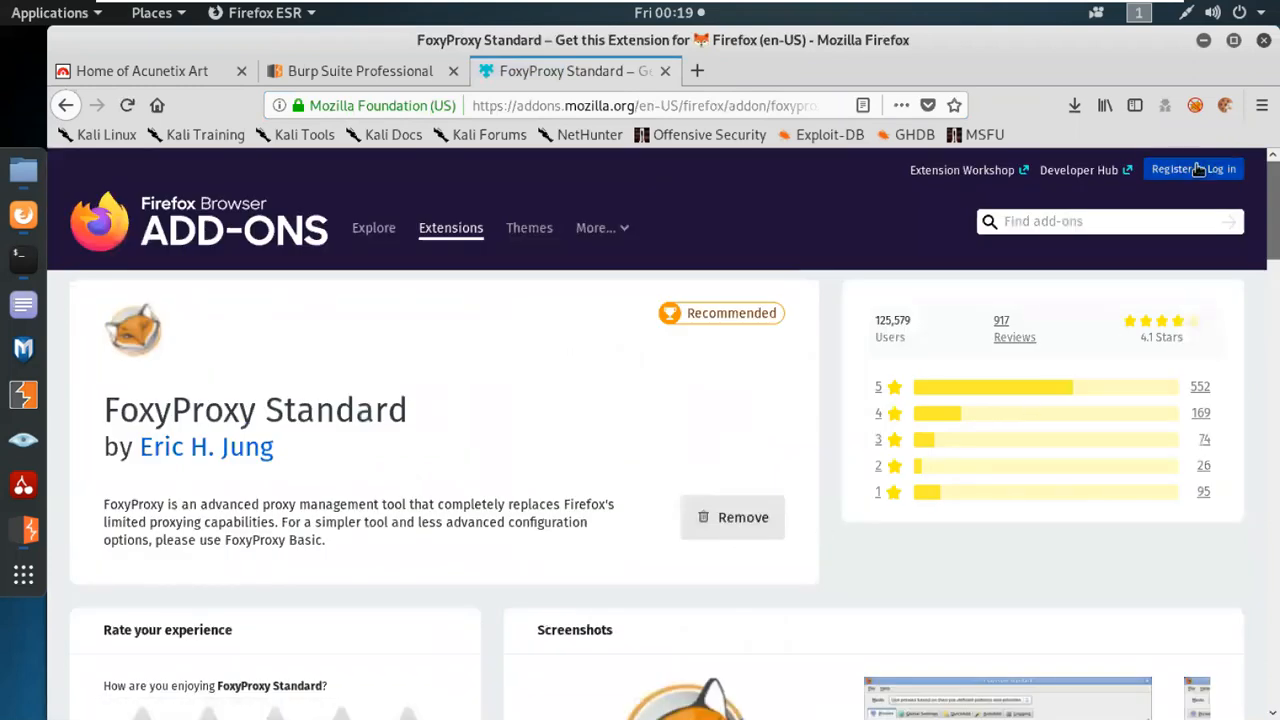
Open the FoxyProxy log, and close the FoxyProxy Standard add-on page and the Burp Suite Professional page.
click(1203, 104)
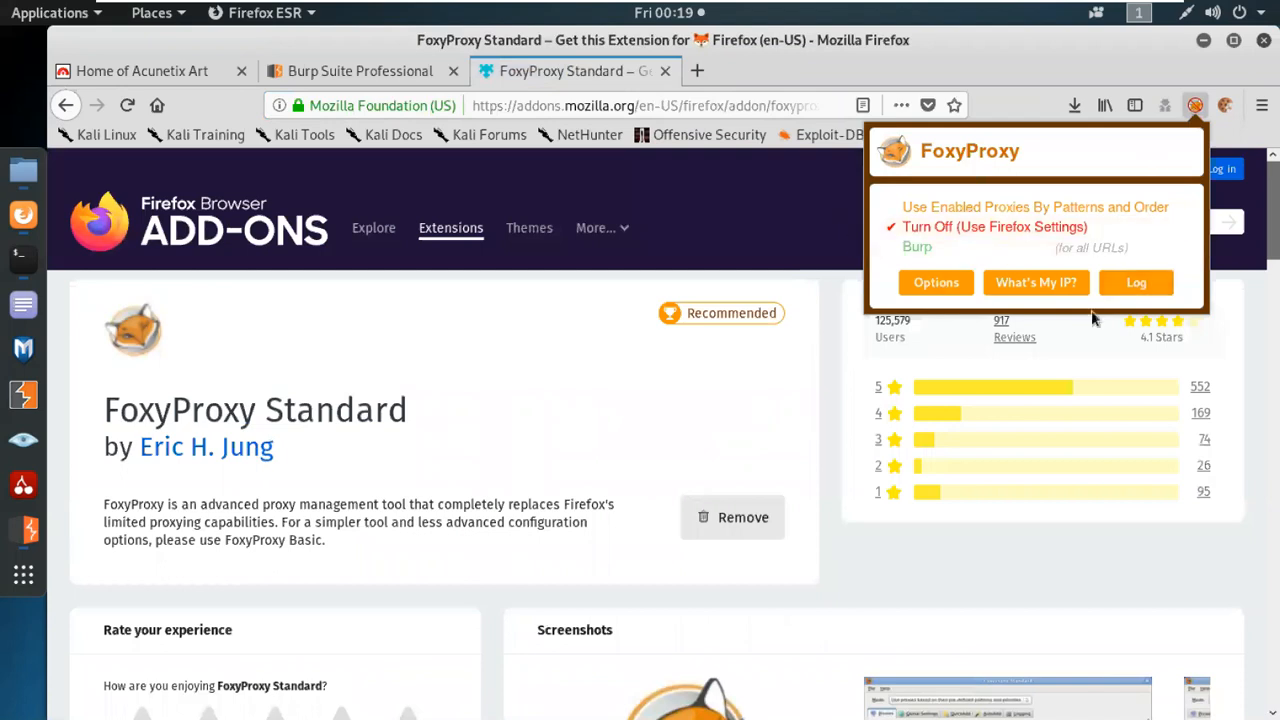
click(1137, 283)
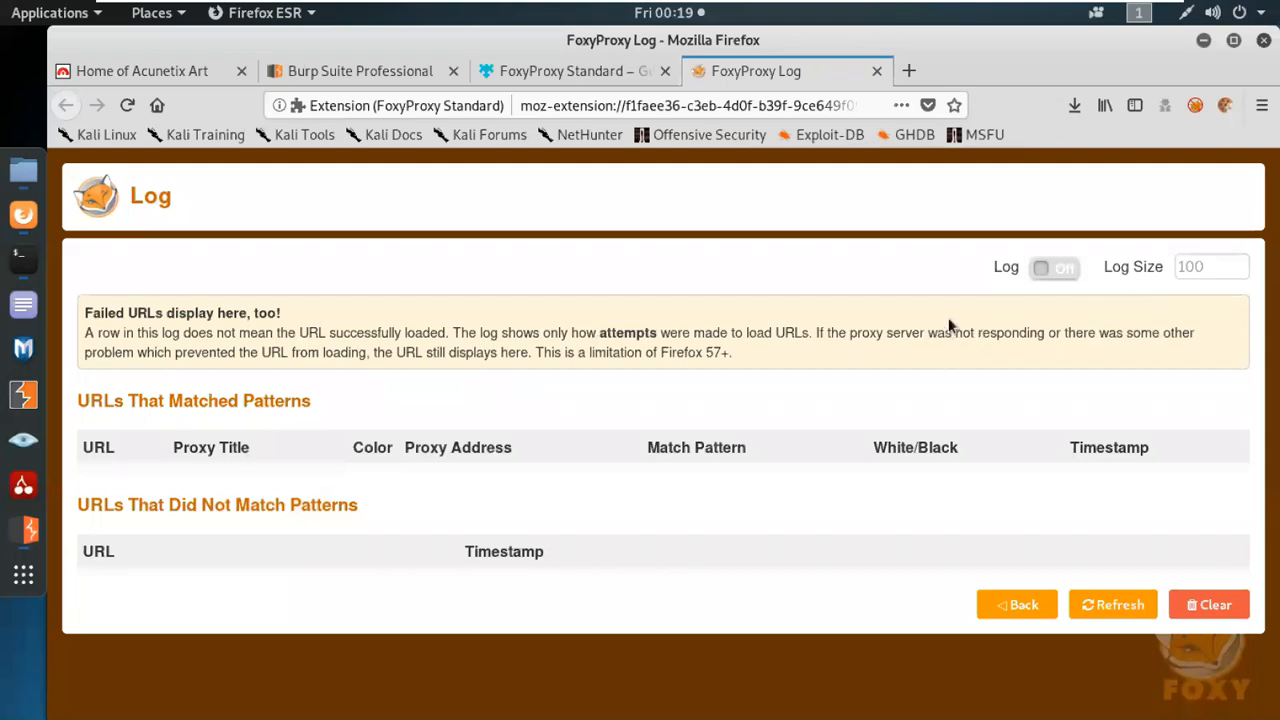
click(603, 74)
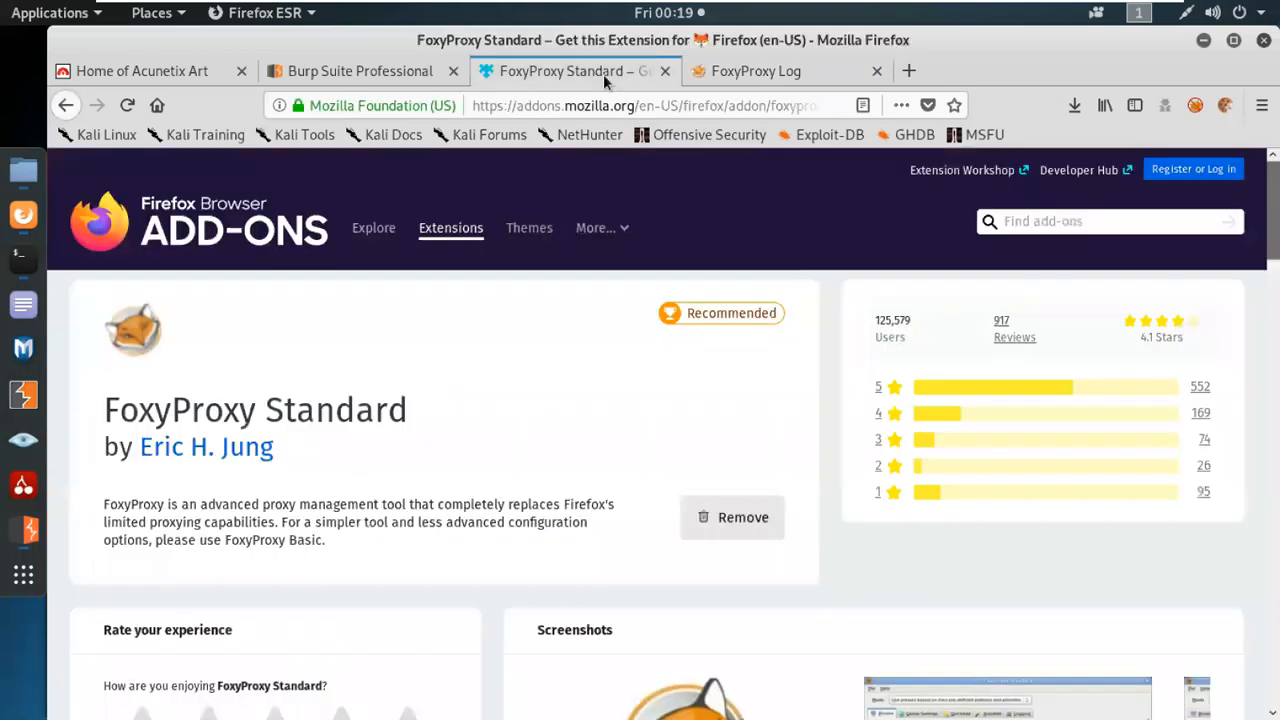
click(665, 71)
click(452, 71)
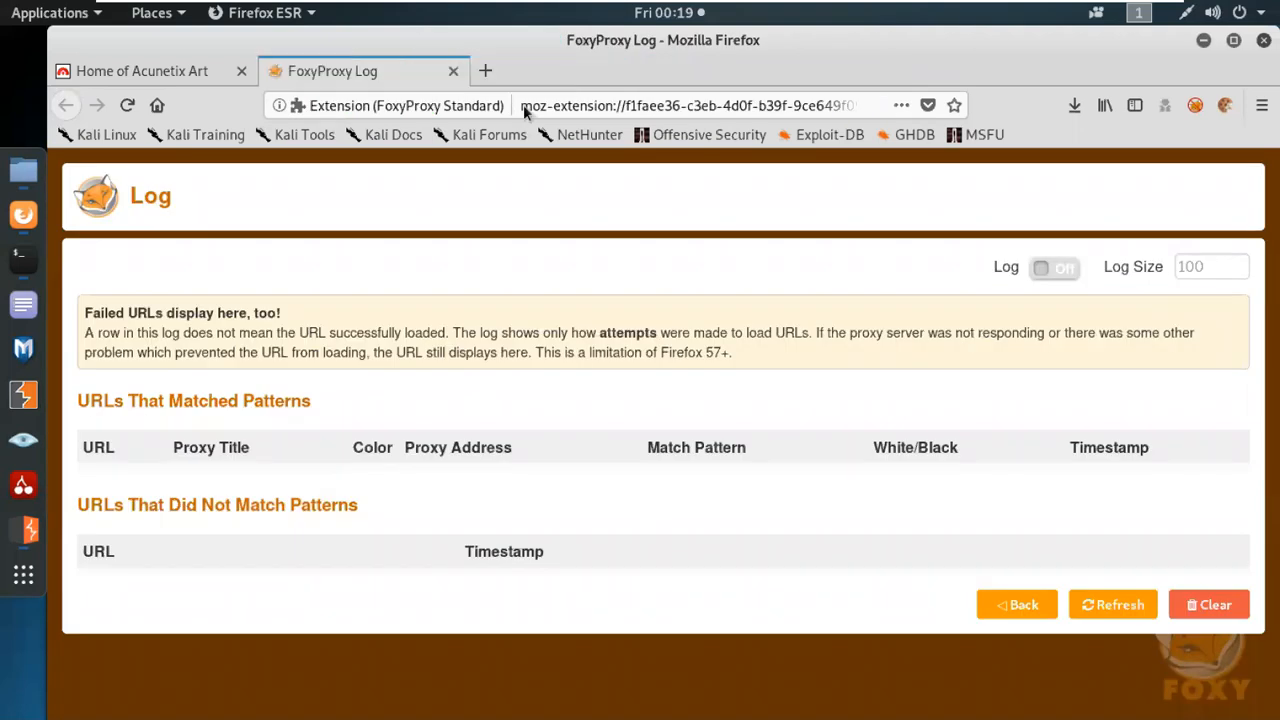
Open FoxyProxy's options, start adding a new proxy and set its color to #cc3e69.
click(1195, 105)
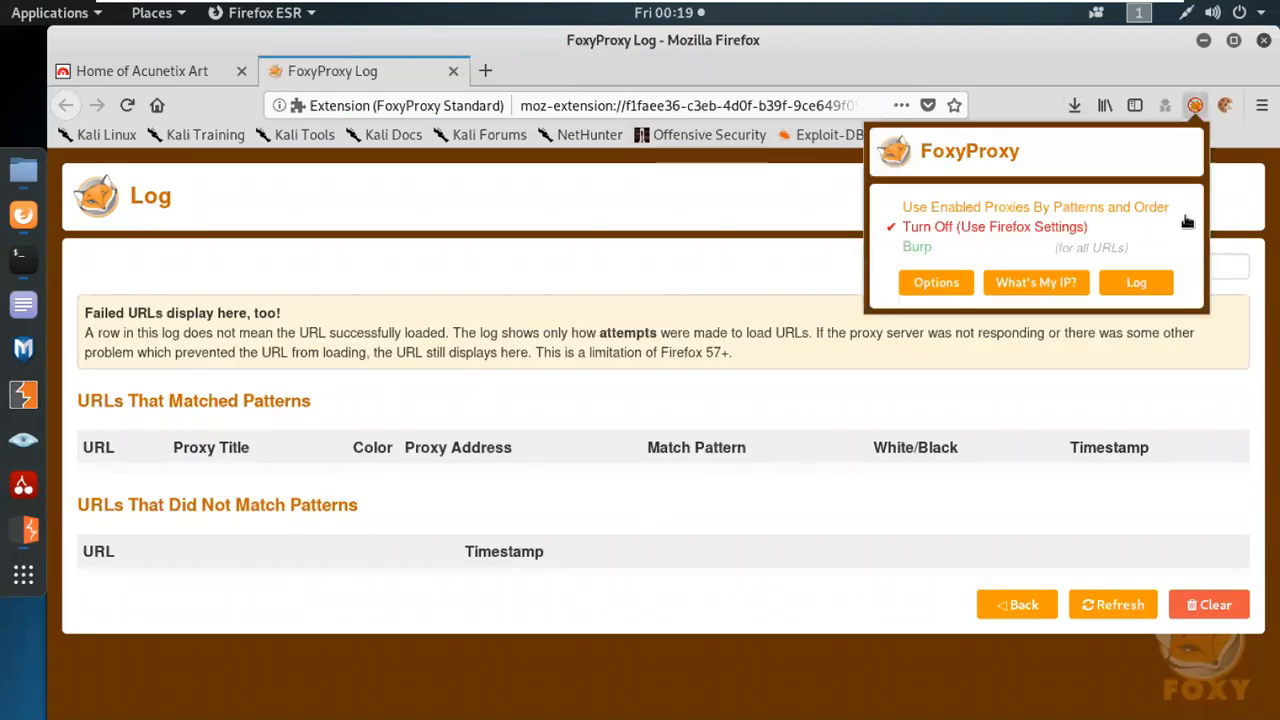
click(927, 281)
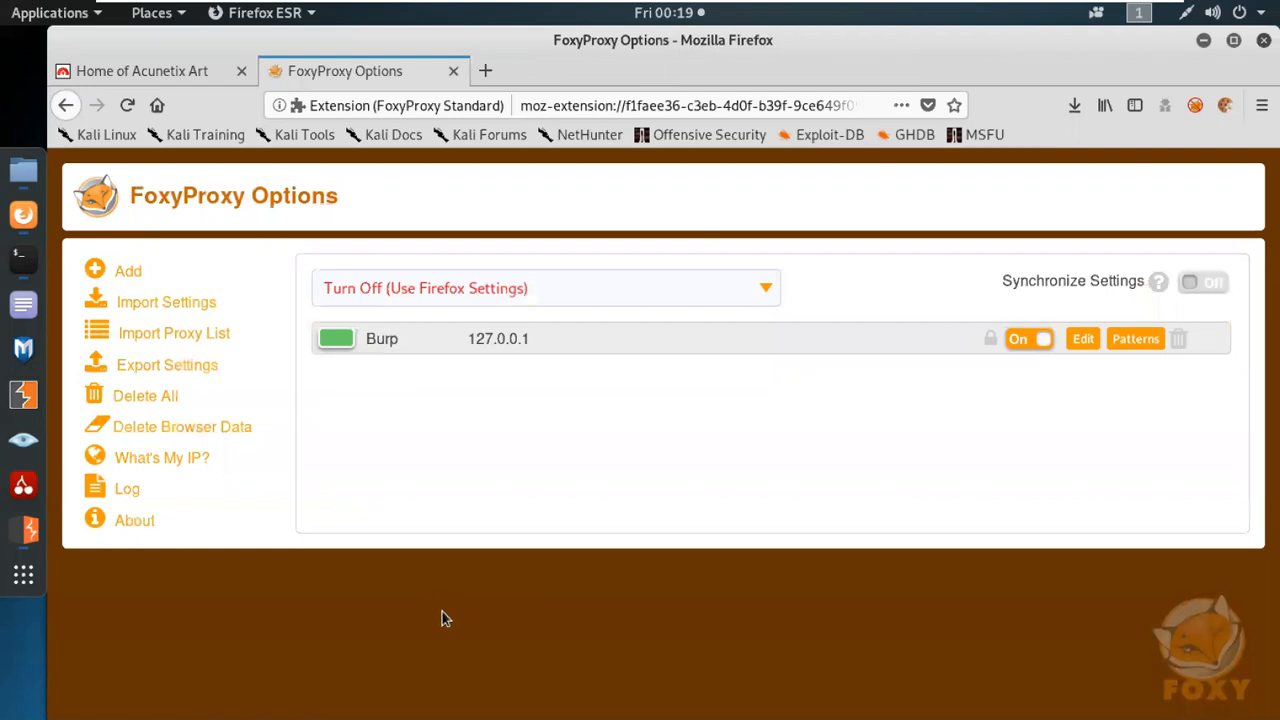
click(115, 278)
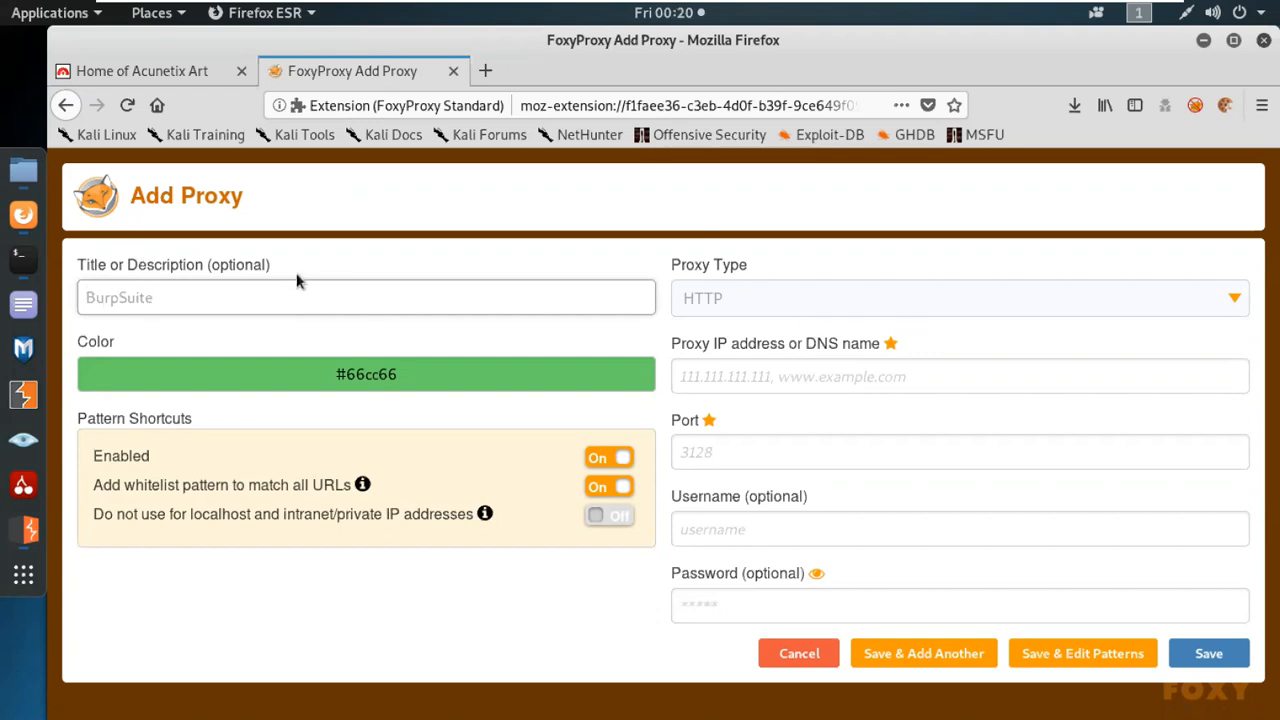
click(335, 375)
click(155, 429)
click(251, 432)
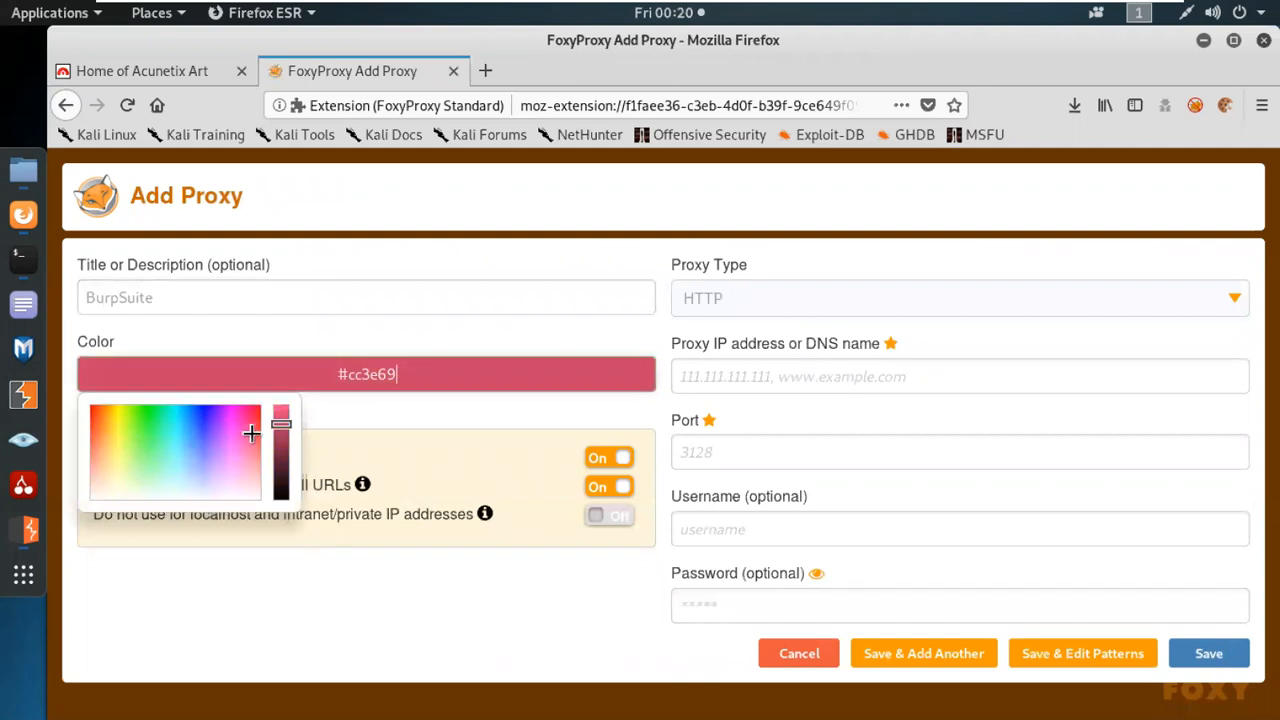
click(570, 408)
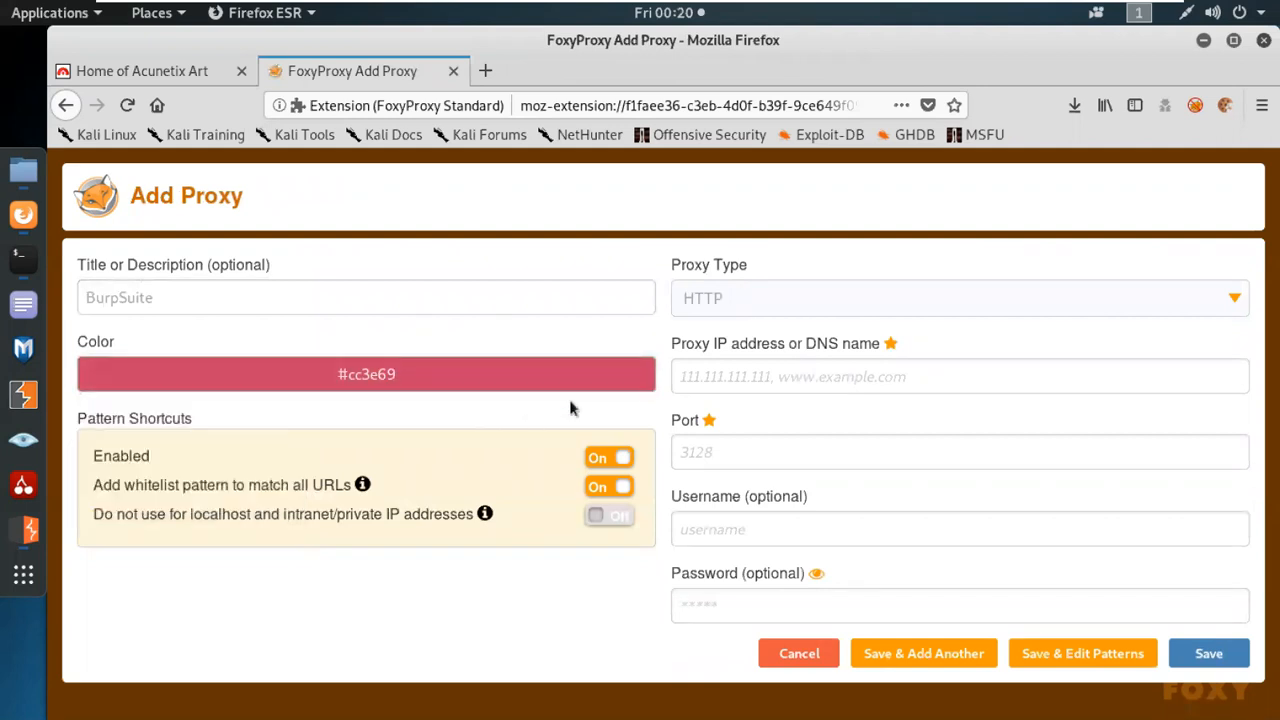
Review the proxy types and choose HTTP for the new proxy, and check the proxy listener address in Burp Suite.
click(710, 307)
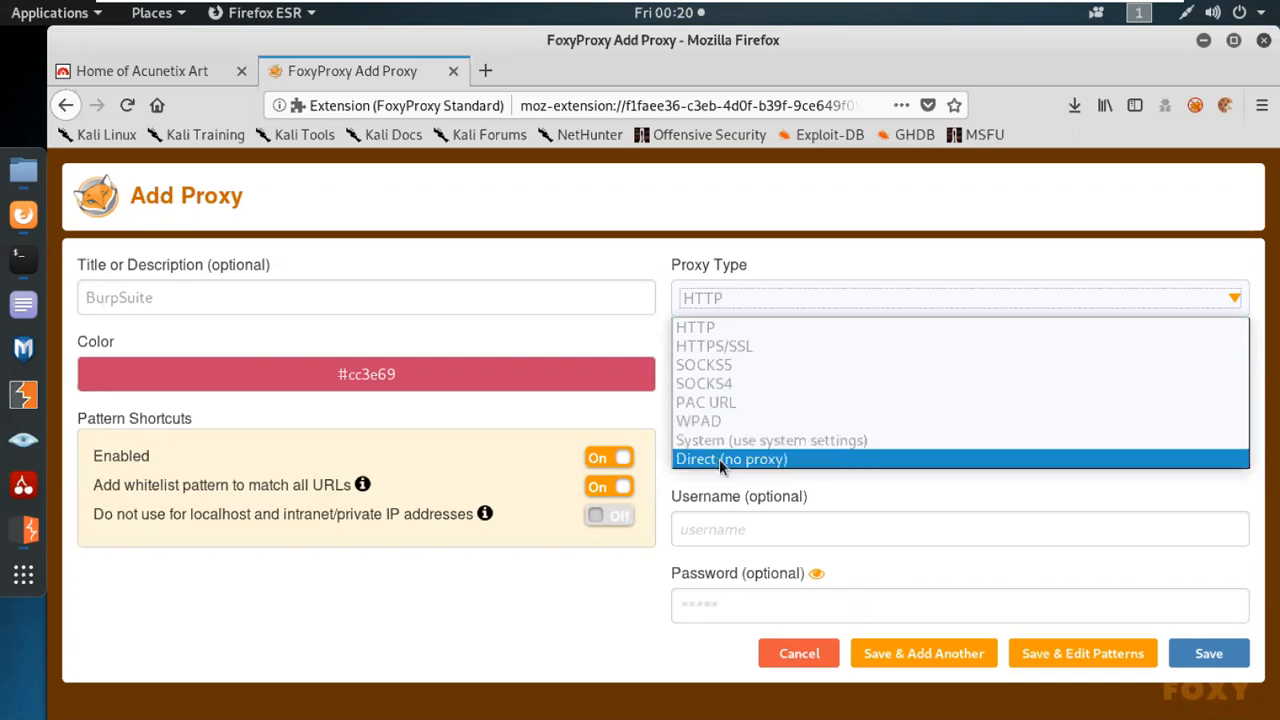
click(702, 328)
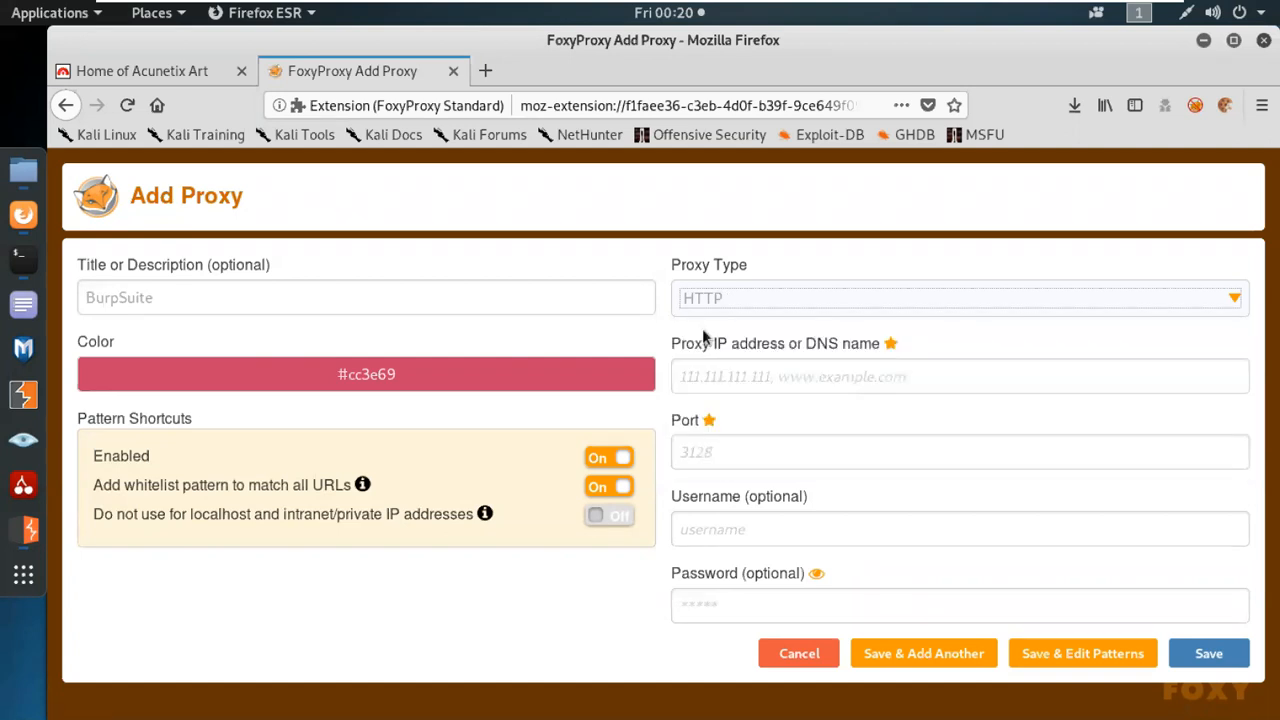
drag(679, 345, 884, 350)
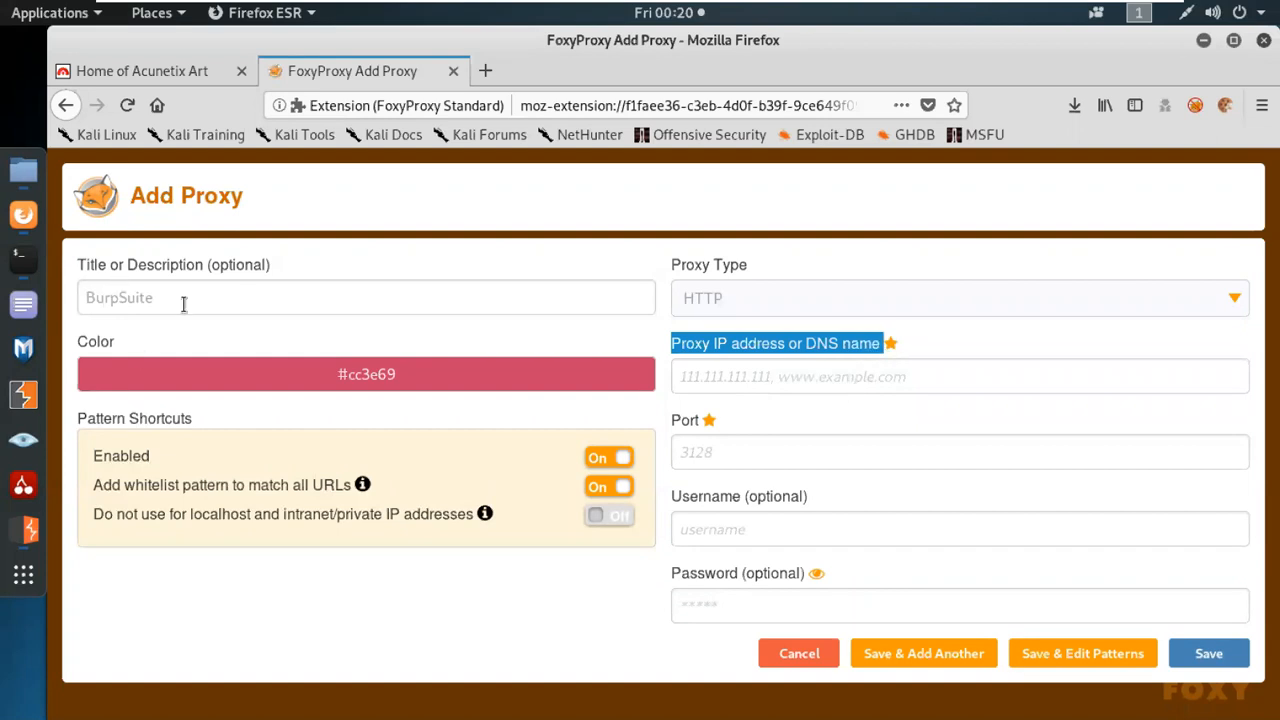
click(25, 530)
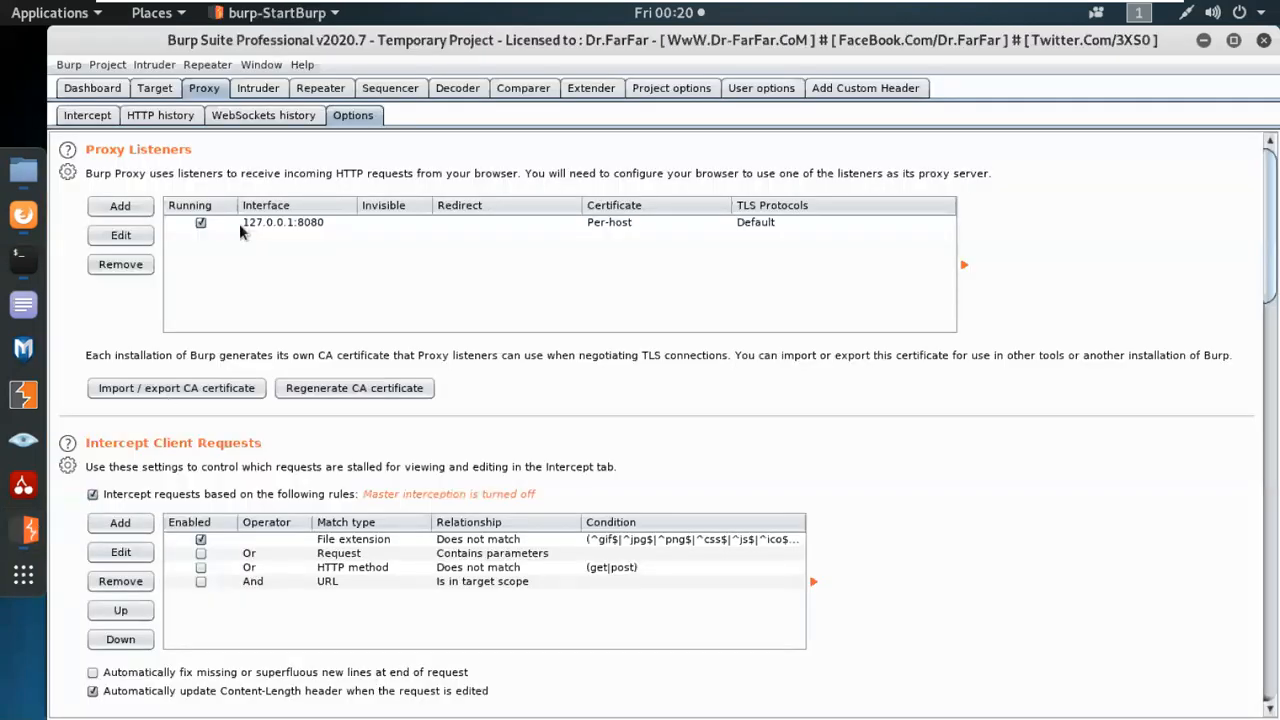
Set the new FoxyProxy entry's IP address to 127.0.0.1 and port to 8080, and save the proxy.
click(257, 231)
click(1204, 40)
click(741, 453)
text(127.0.0.1)
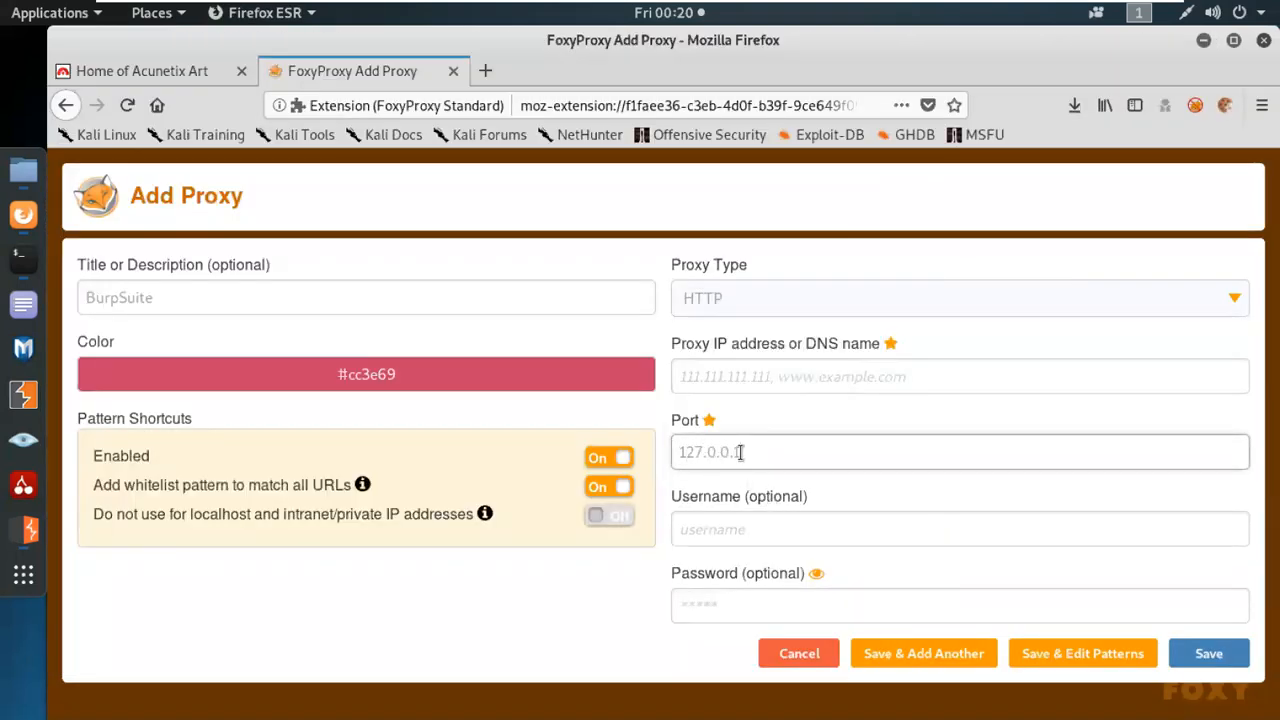
click(780, 372)
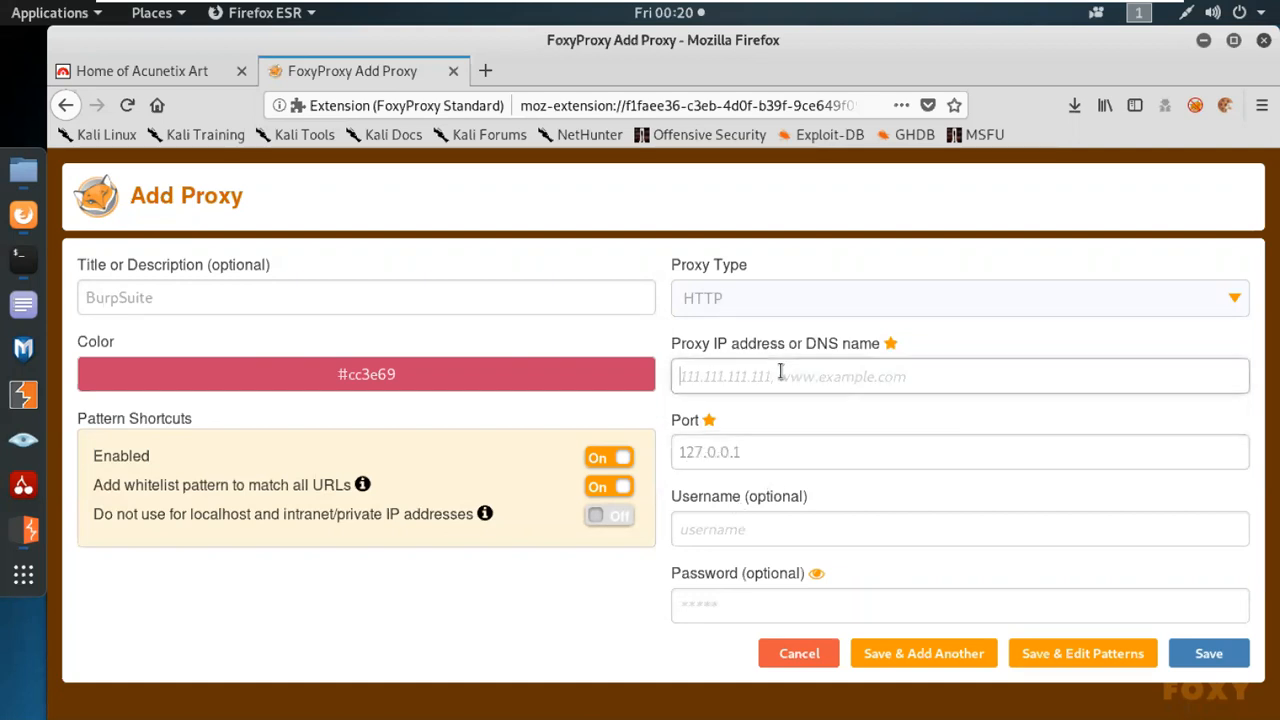
text(127.0.0.1)
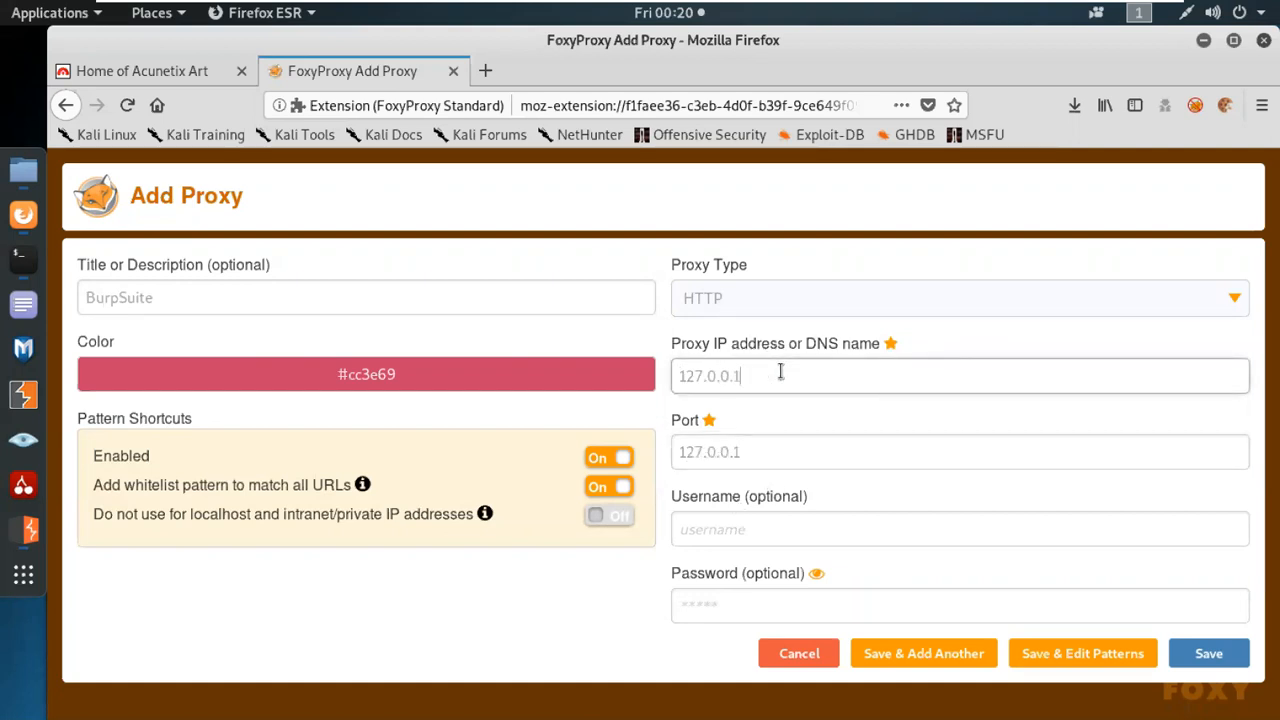
drag(778, 452, 666, 451)
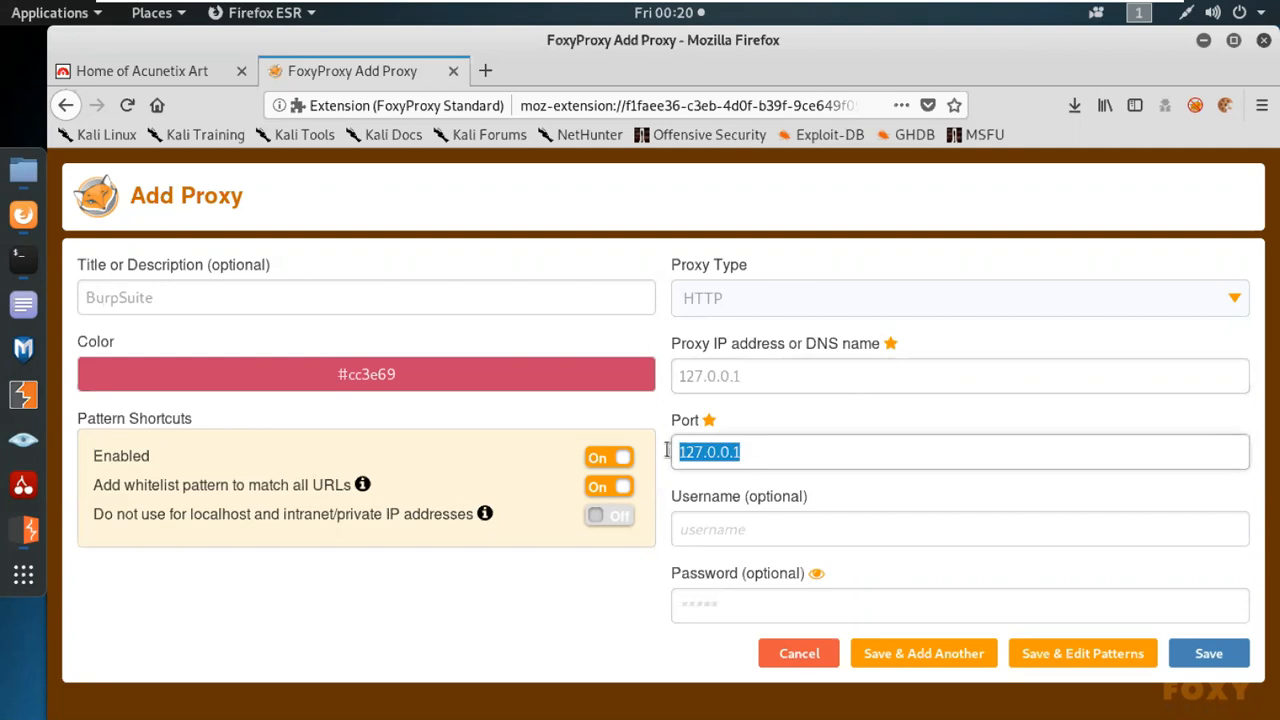
text(8080)
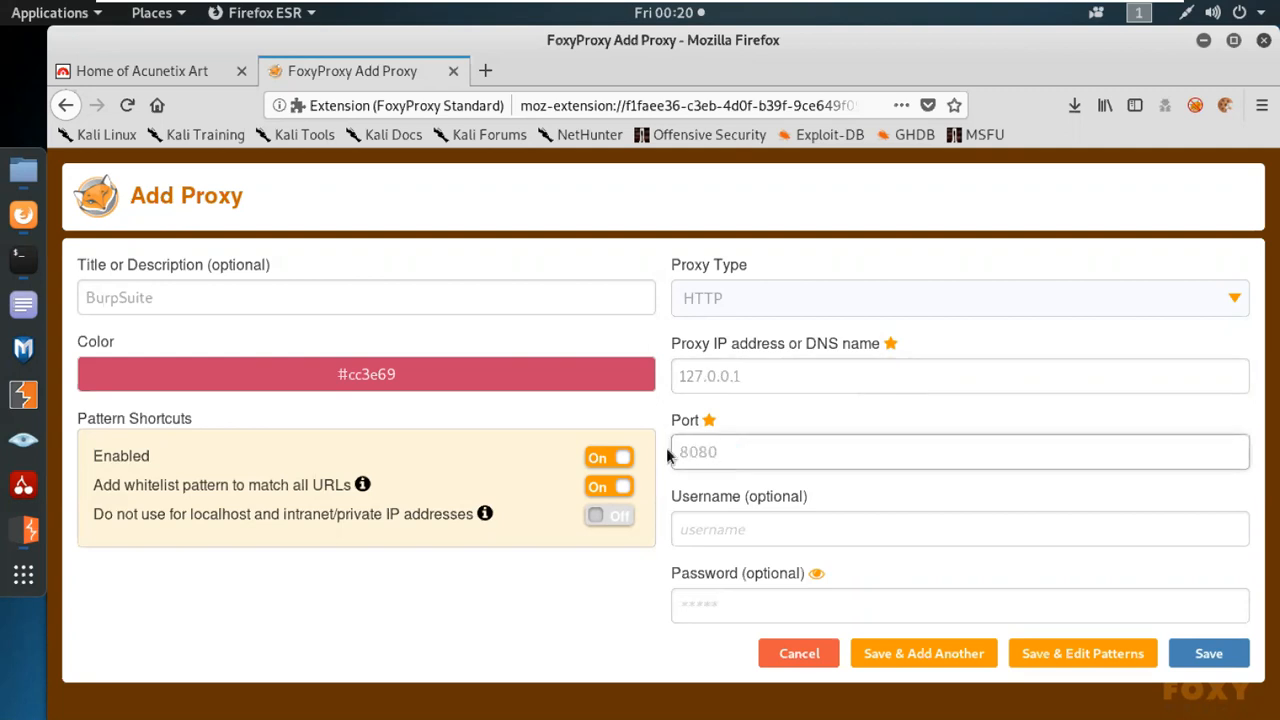
click(1191, 660)
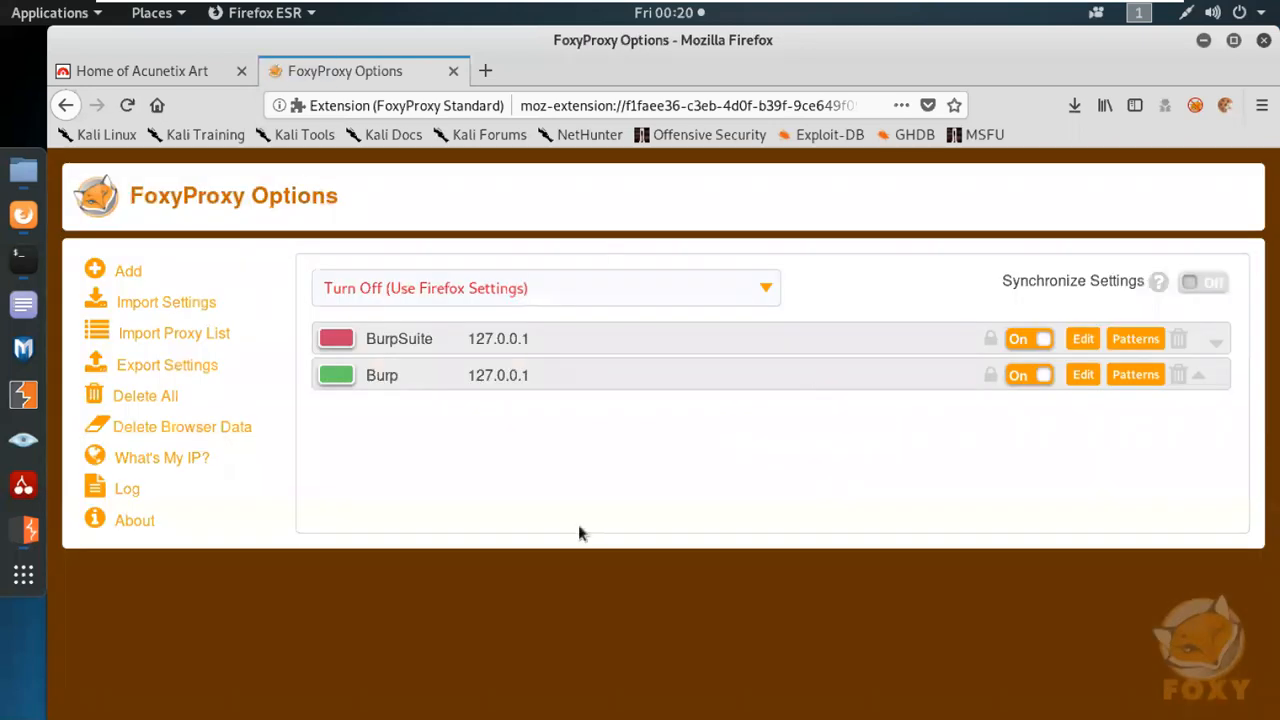
Look through FoxyProxy's proxy choices, then delete the BurpSuite proxy entry from its options.
click(1190, 108)
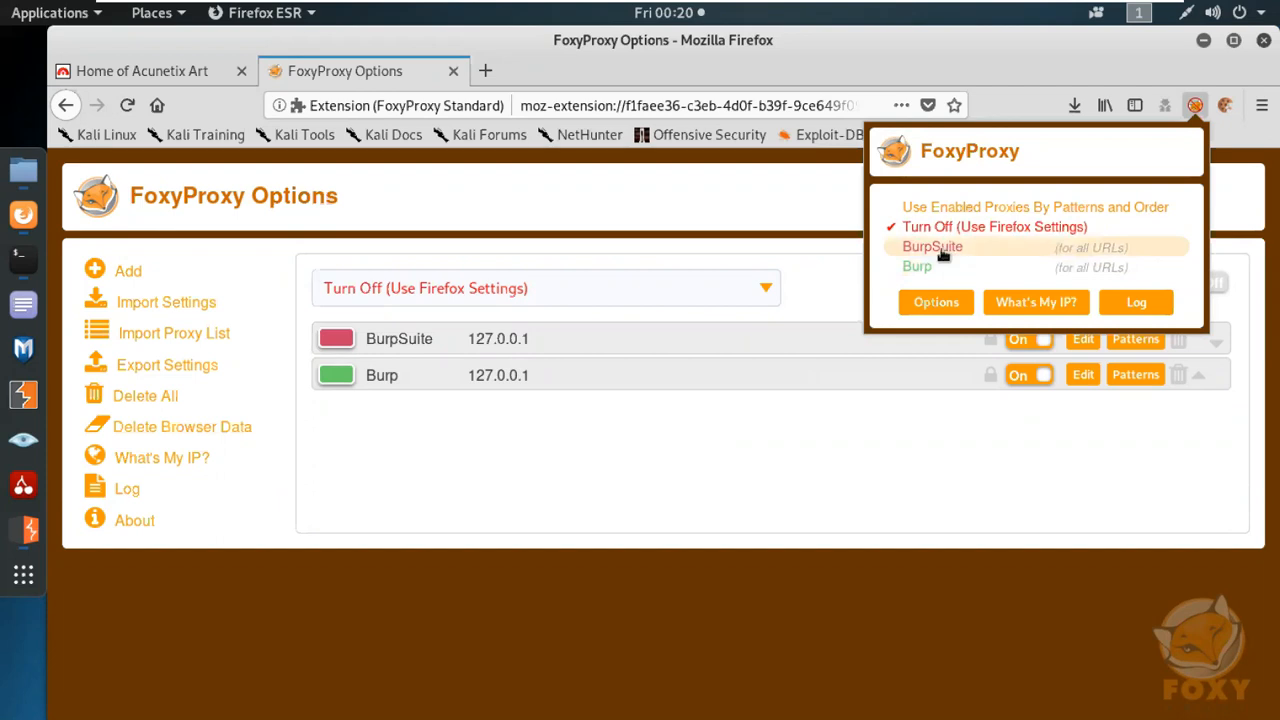
click(757, 478)
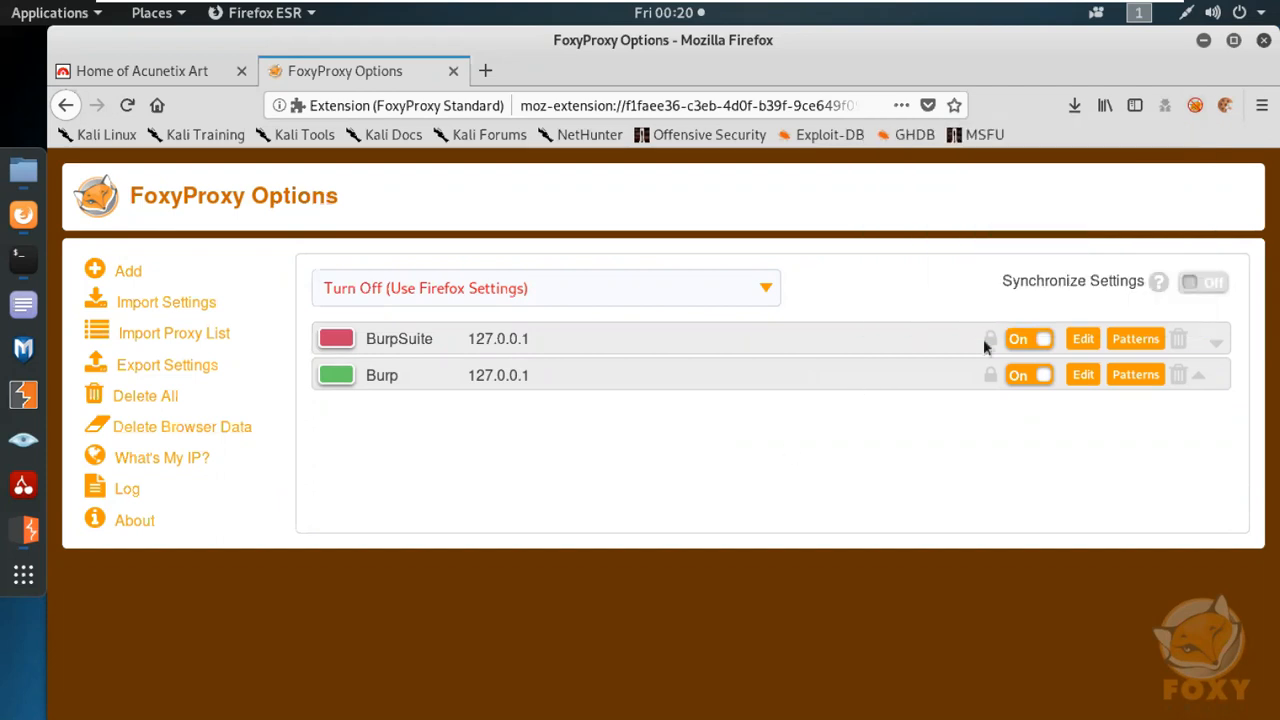
click(1183, 343)
click(753, 423)
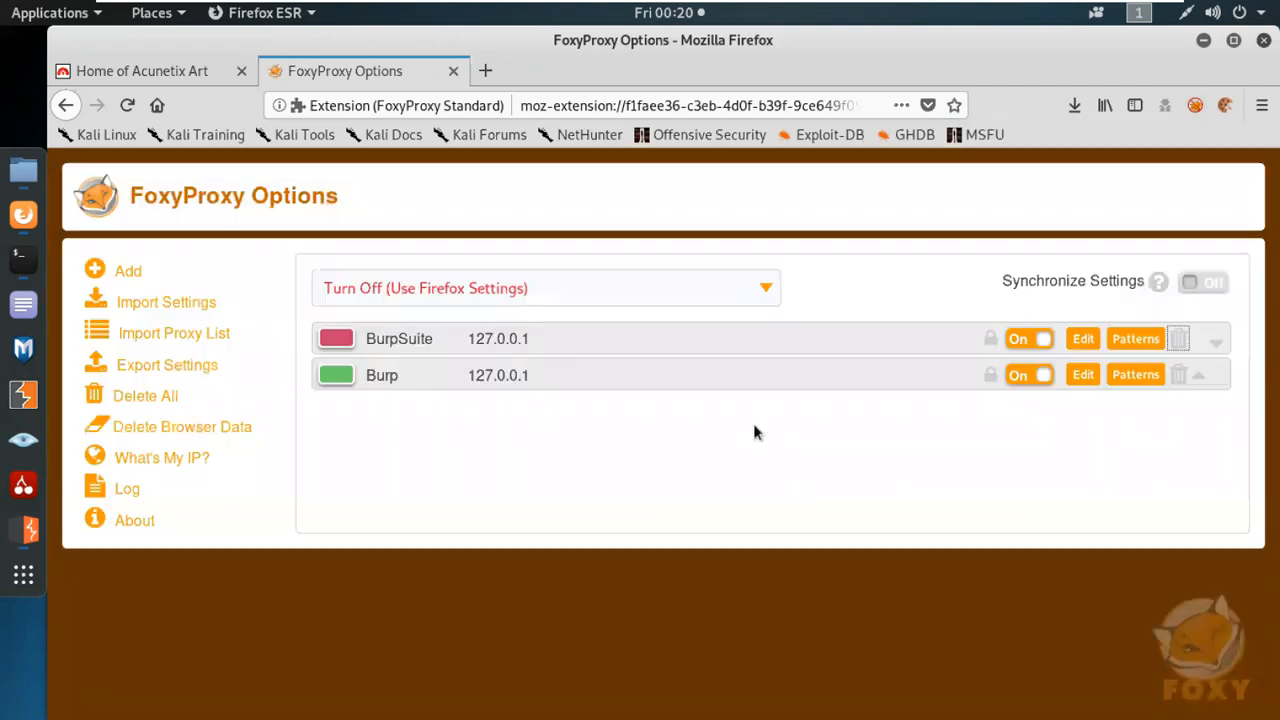
Replace the FoxyProxy options page with a new tab, switch FoxyProxy to the Burp proxy and open Google.
click(453, 71)
double_click(307, 72)
click(1195, 105)
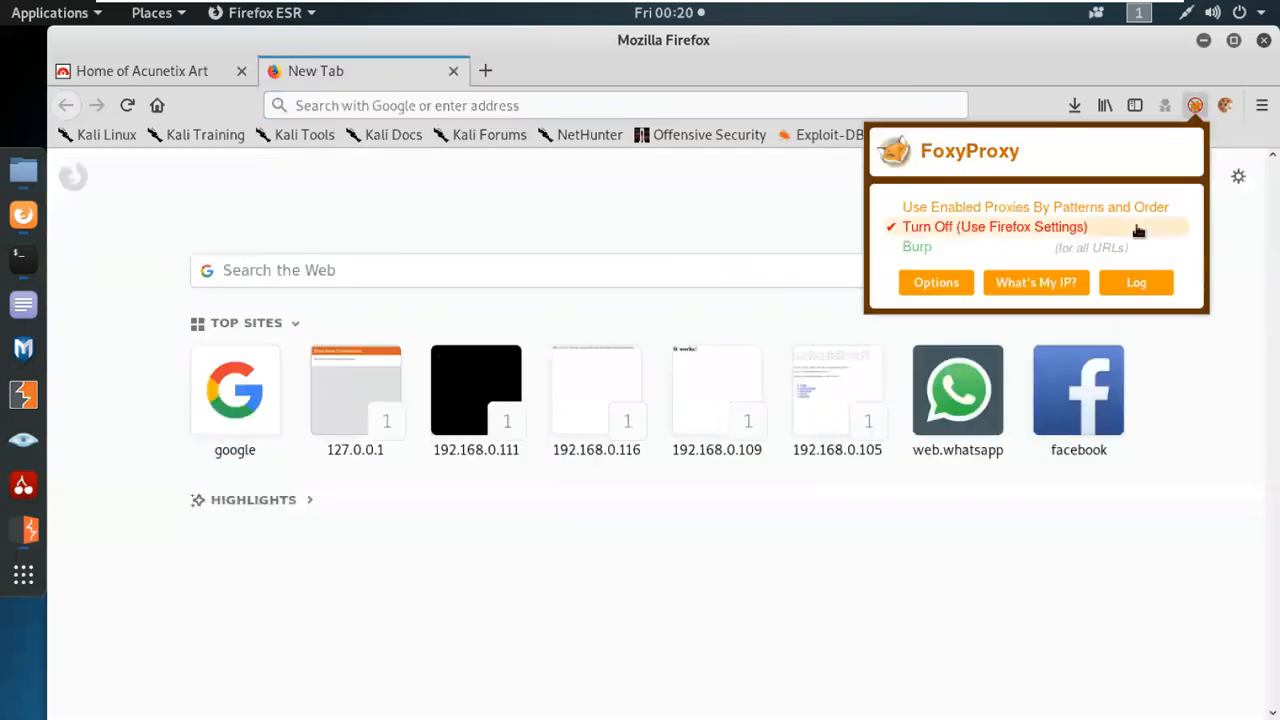
click(930, 247)
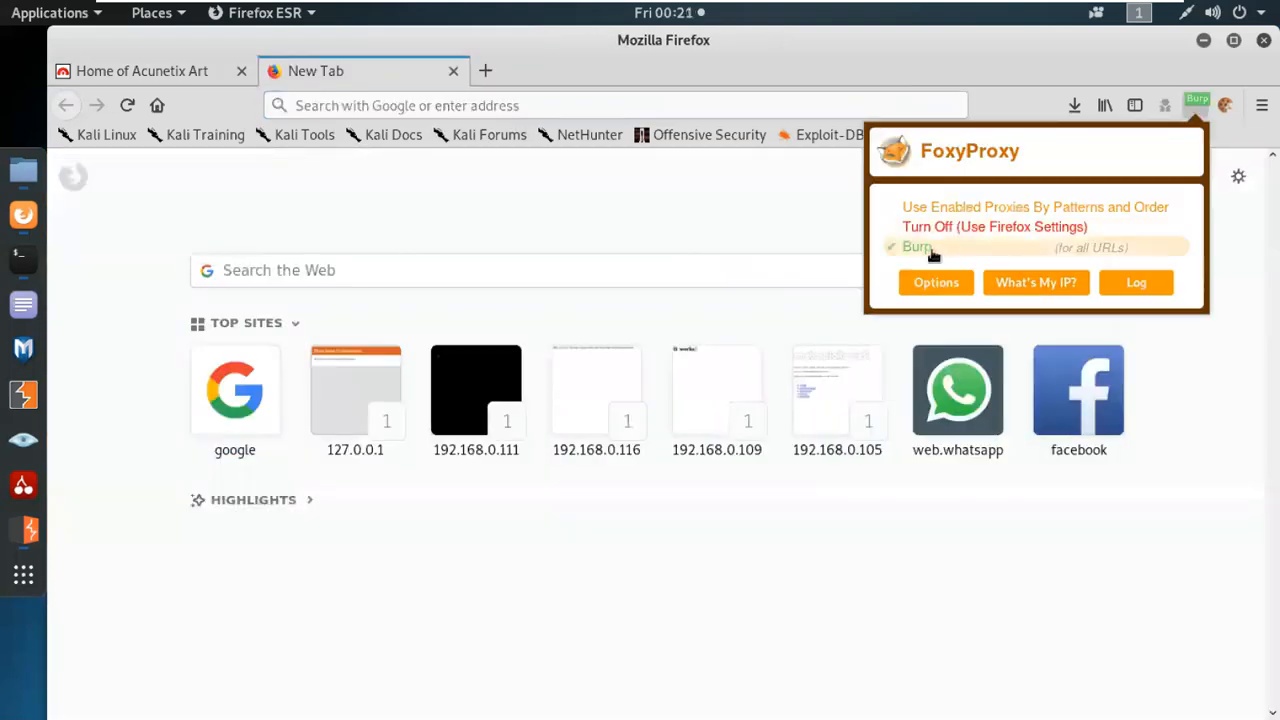
click(239, 392)
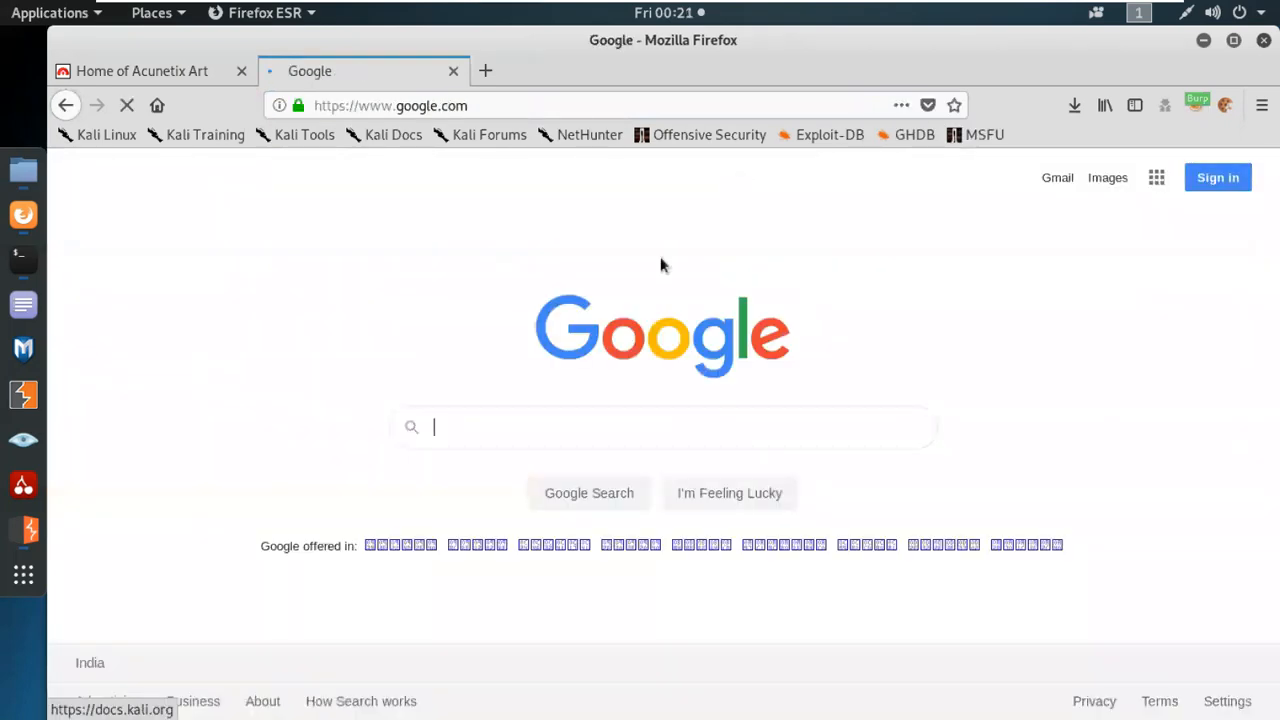
Switch to Burp Suite and try to open its embedded browser from the proxy's intercept view.
click(24, 532)
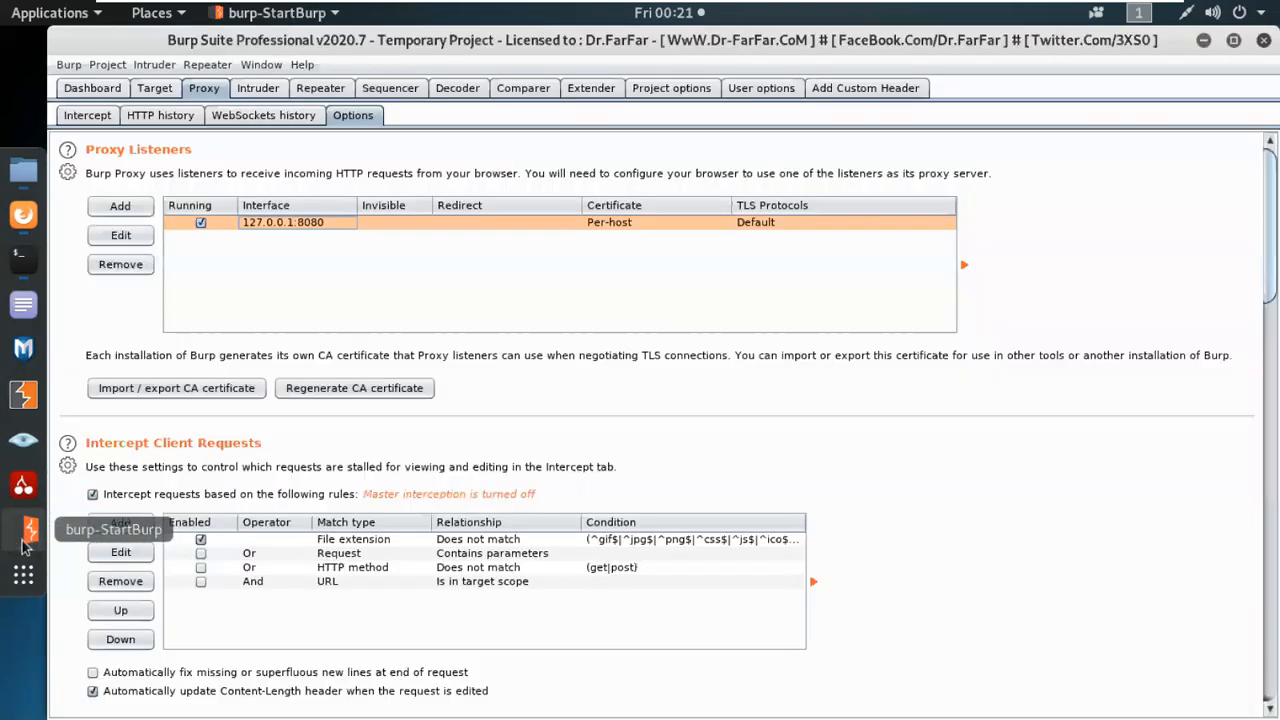
click(104, 114)
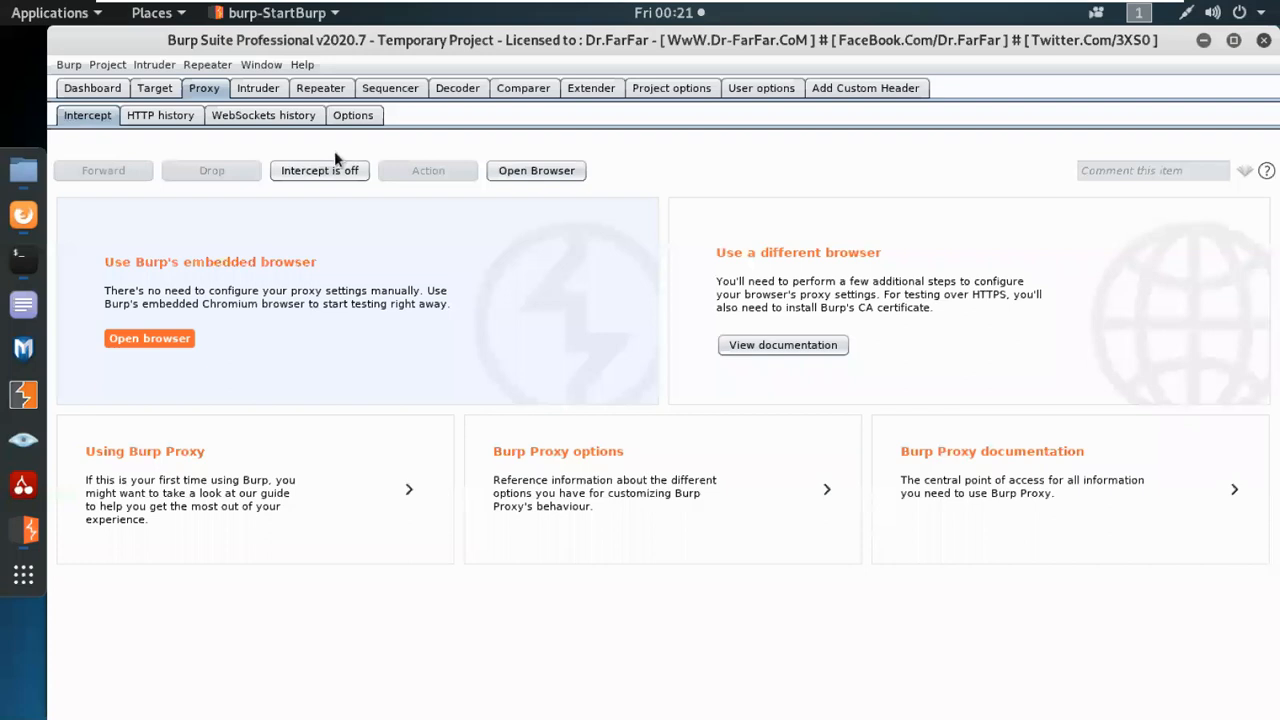
click(185, 340)
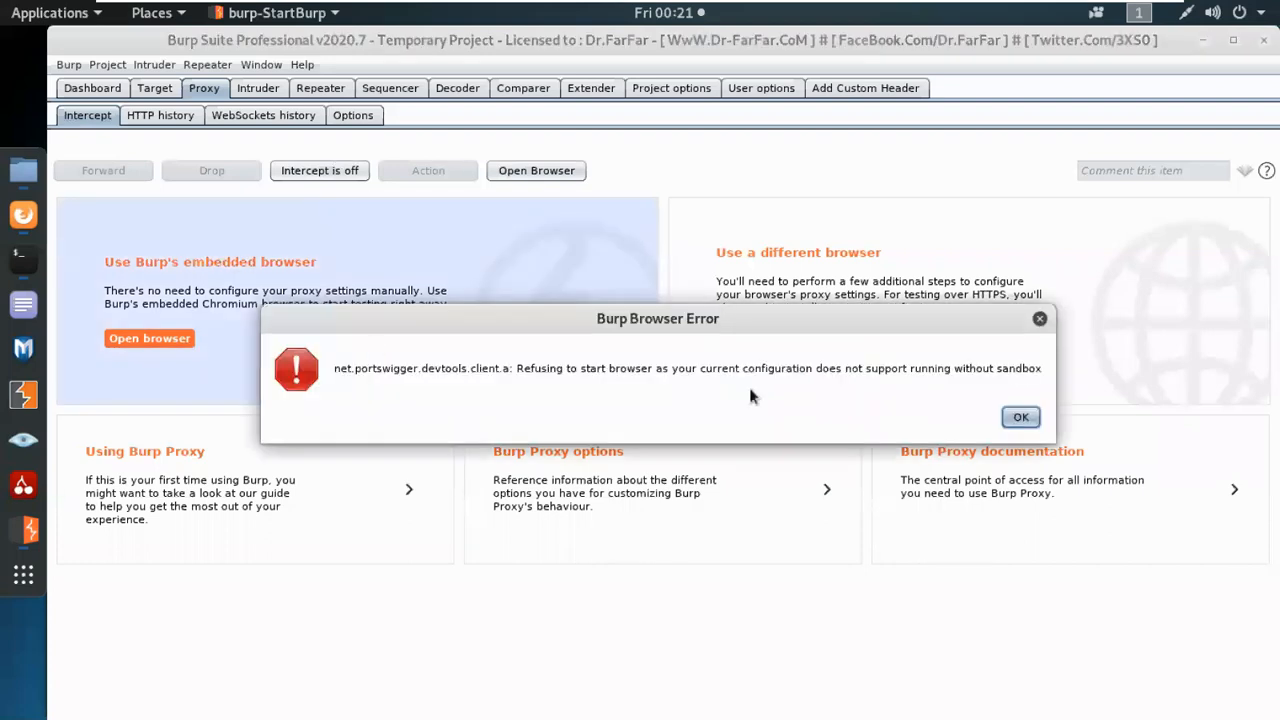
click(1020, 417)
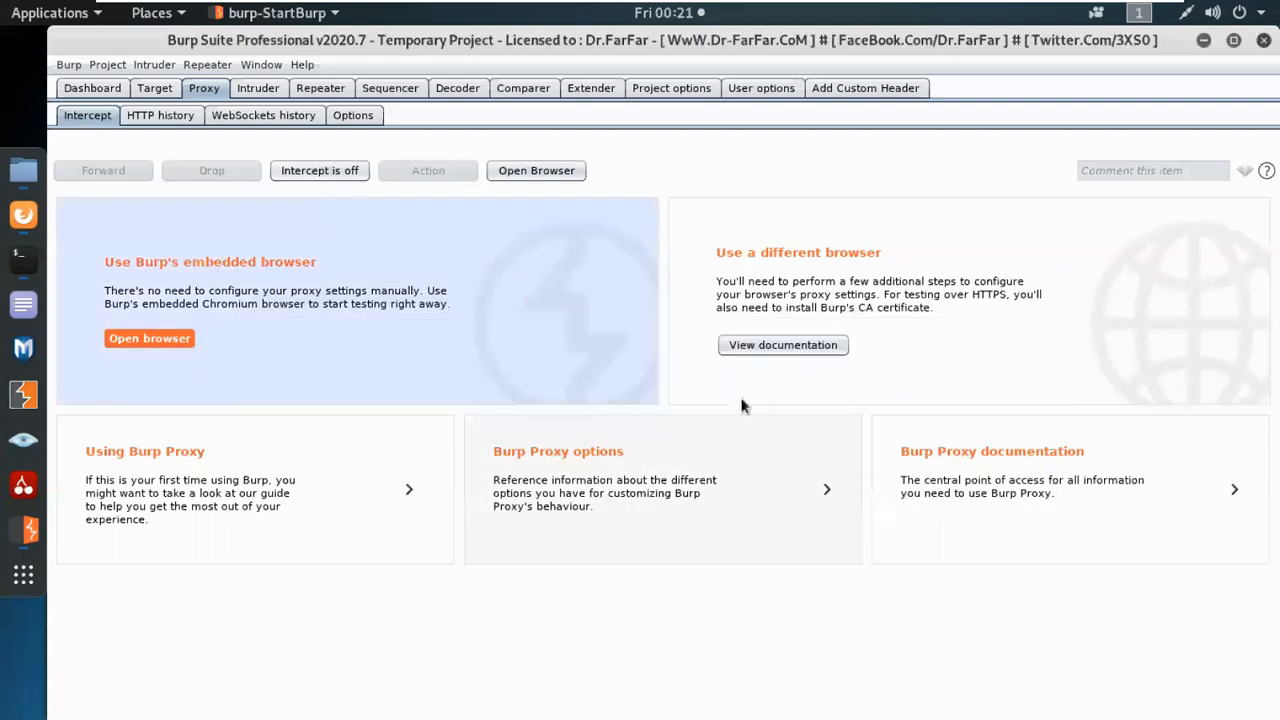
View Burp's documentation on configuring a different browser and on using Burp Proxy.
click(773, 346)
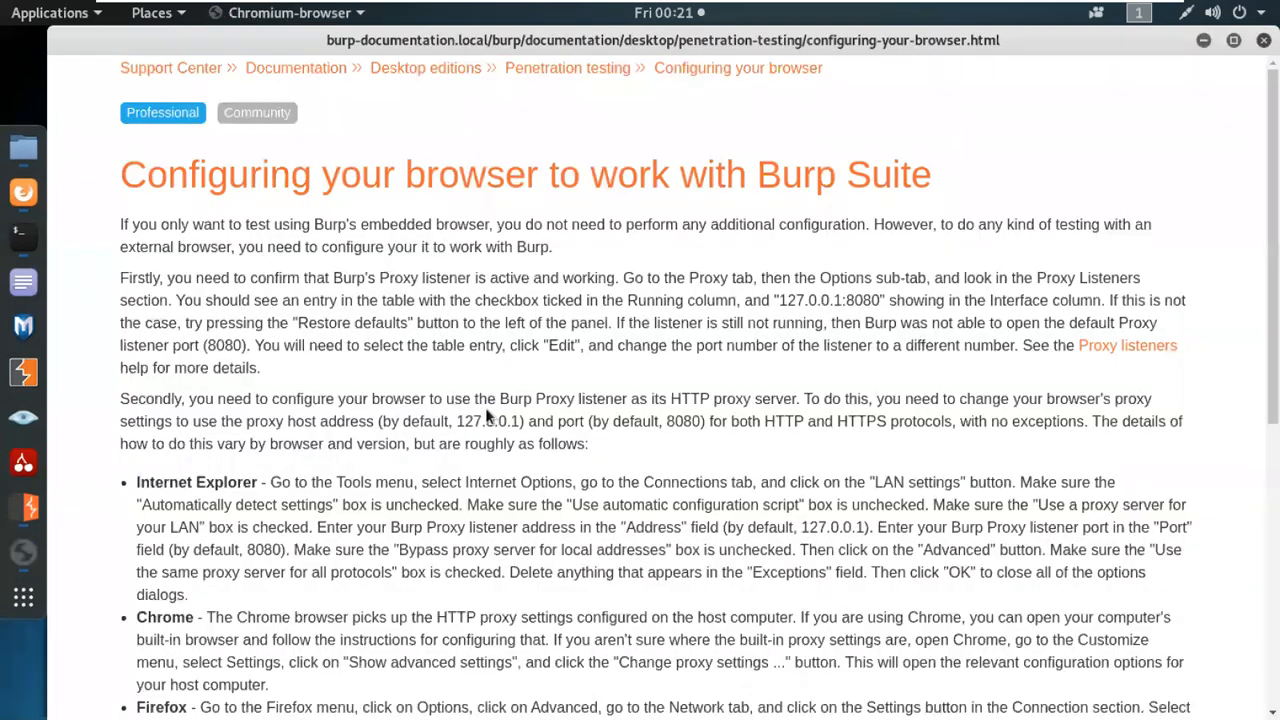
click(1201, 41)
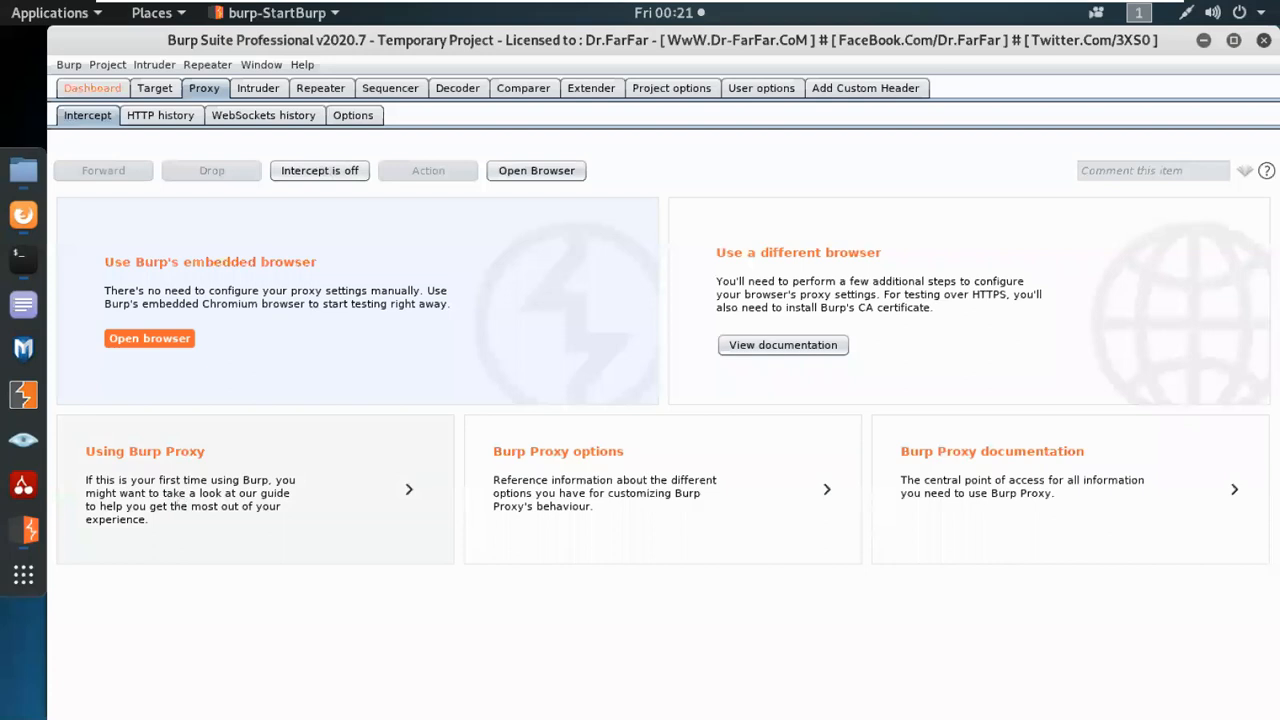
click(176, 492)
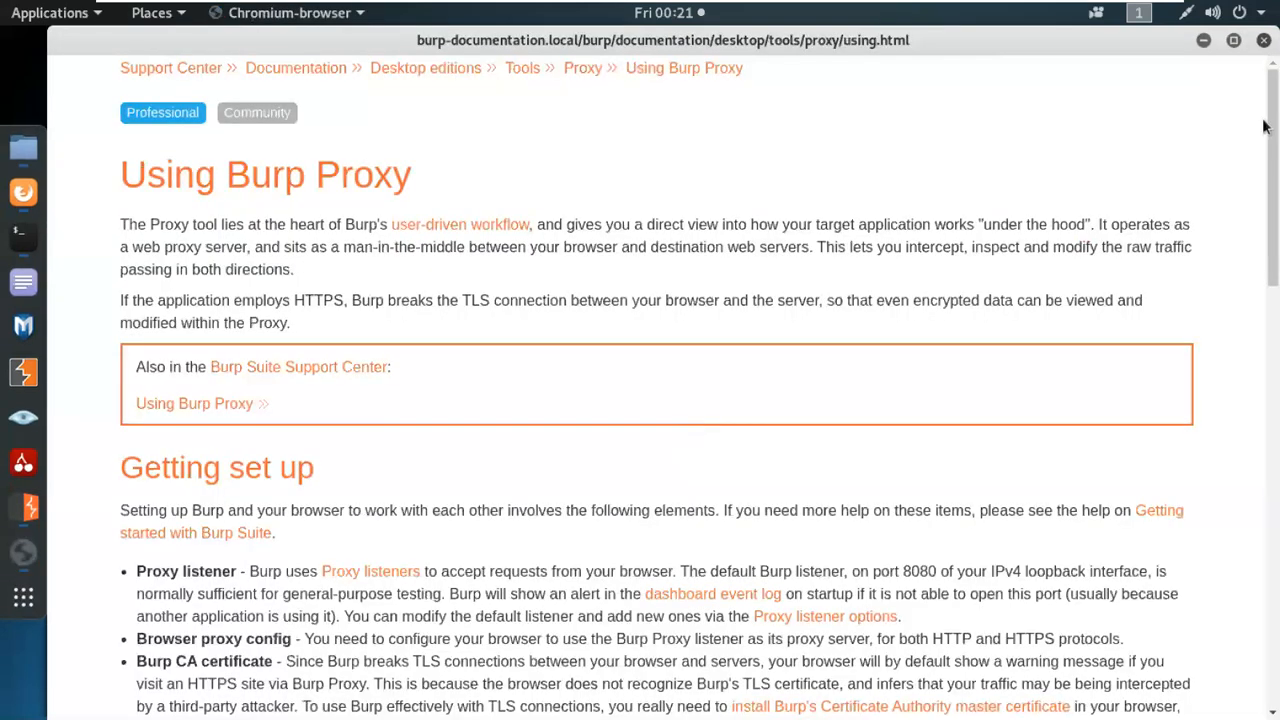
click(1205, 40)
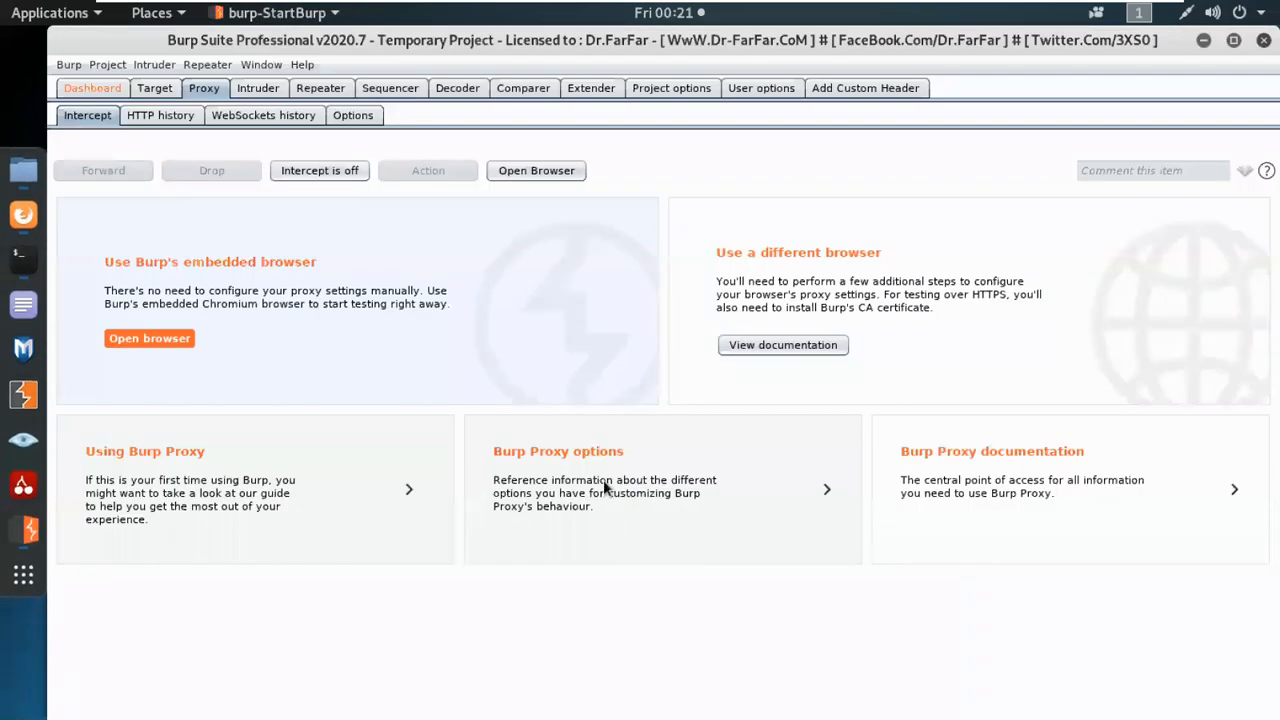
Read the Burp Proxy options documentation from proxy listeners through the Certificate section, and close it.
click(604, 485)
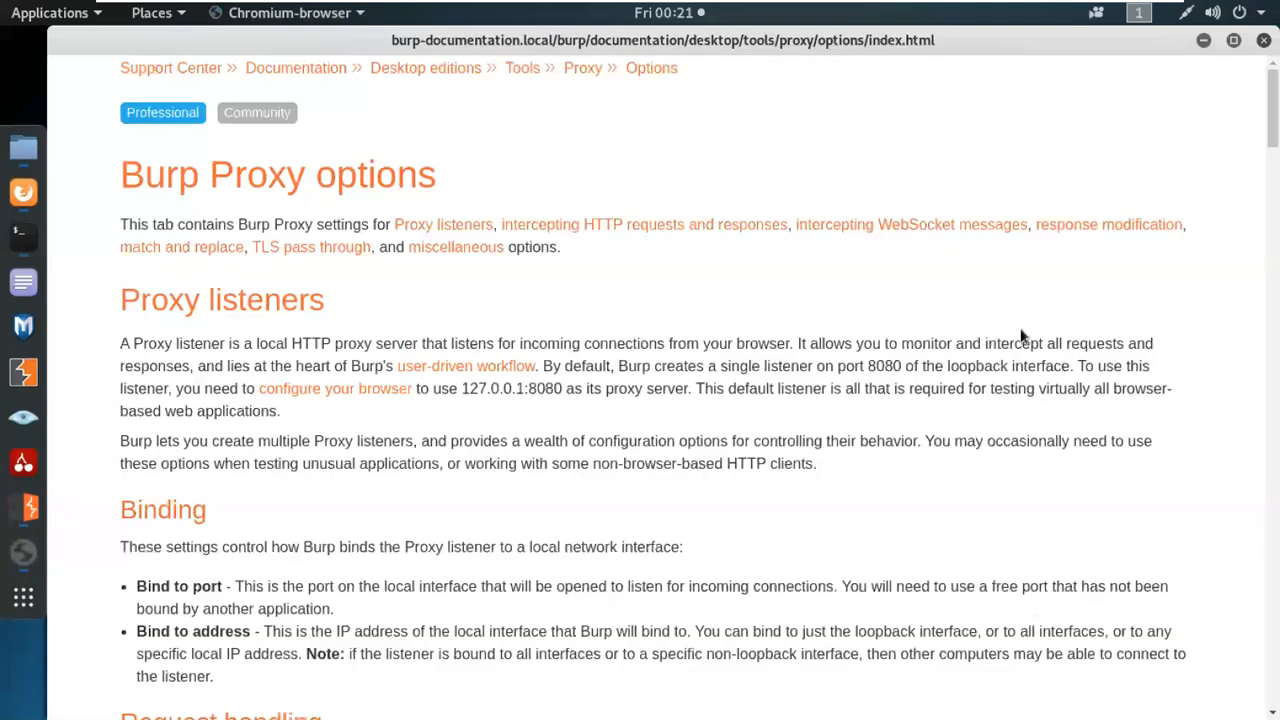
scroll(971, 398, down, 1)
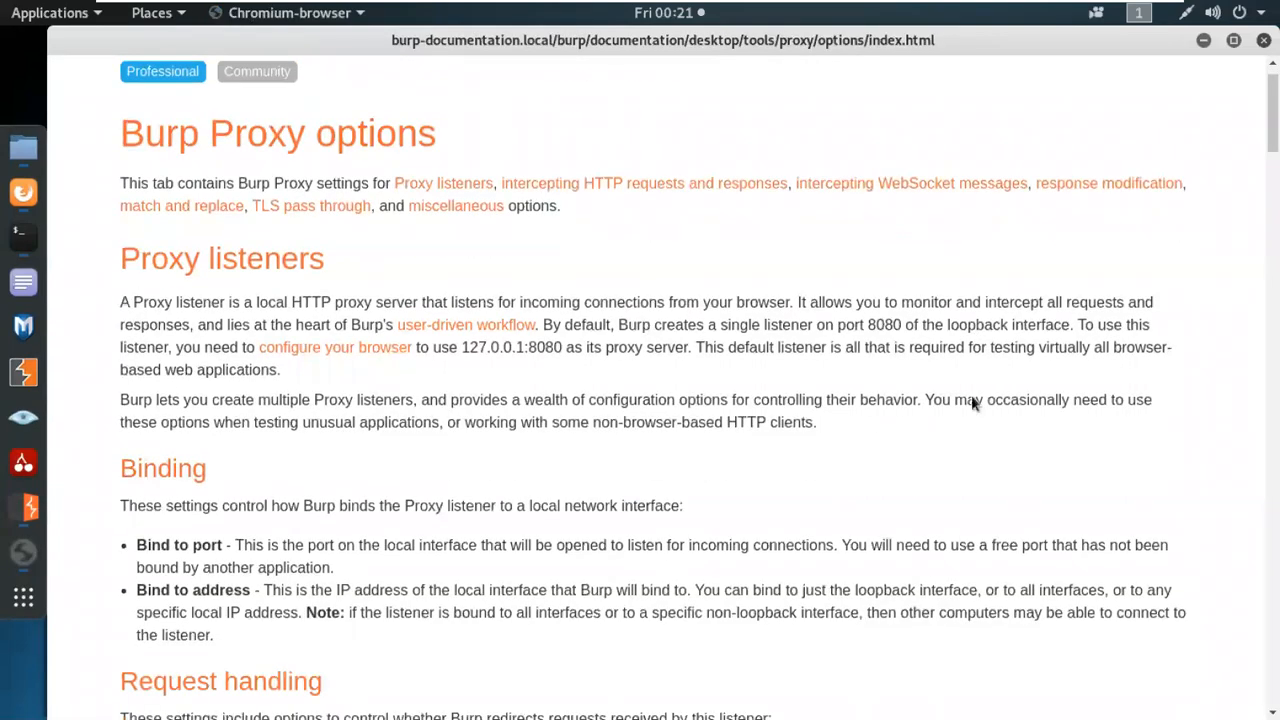
scroll(971, 398, down, 3)
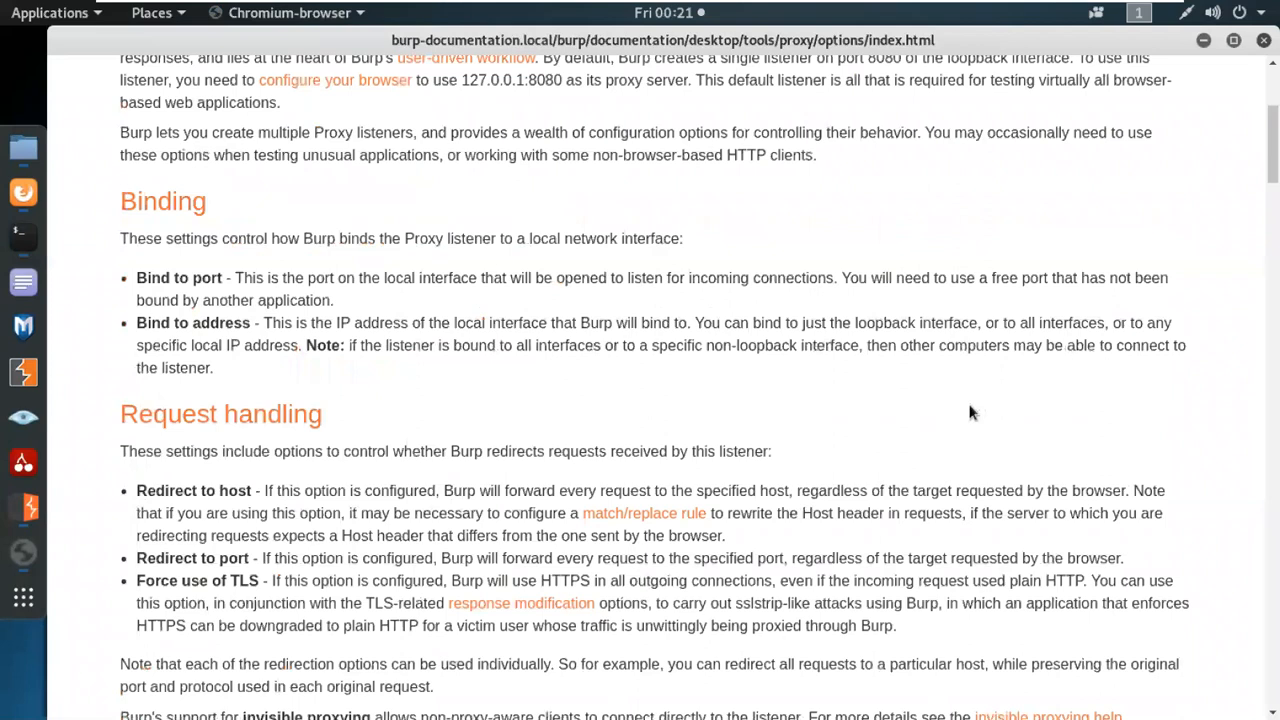
scroll(969, 411, down, 4)
scroll(960, 420, down, 5)
scroll(960, 420, up, 2)
double_click(178, 130)
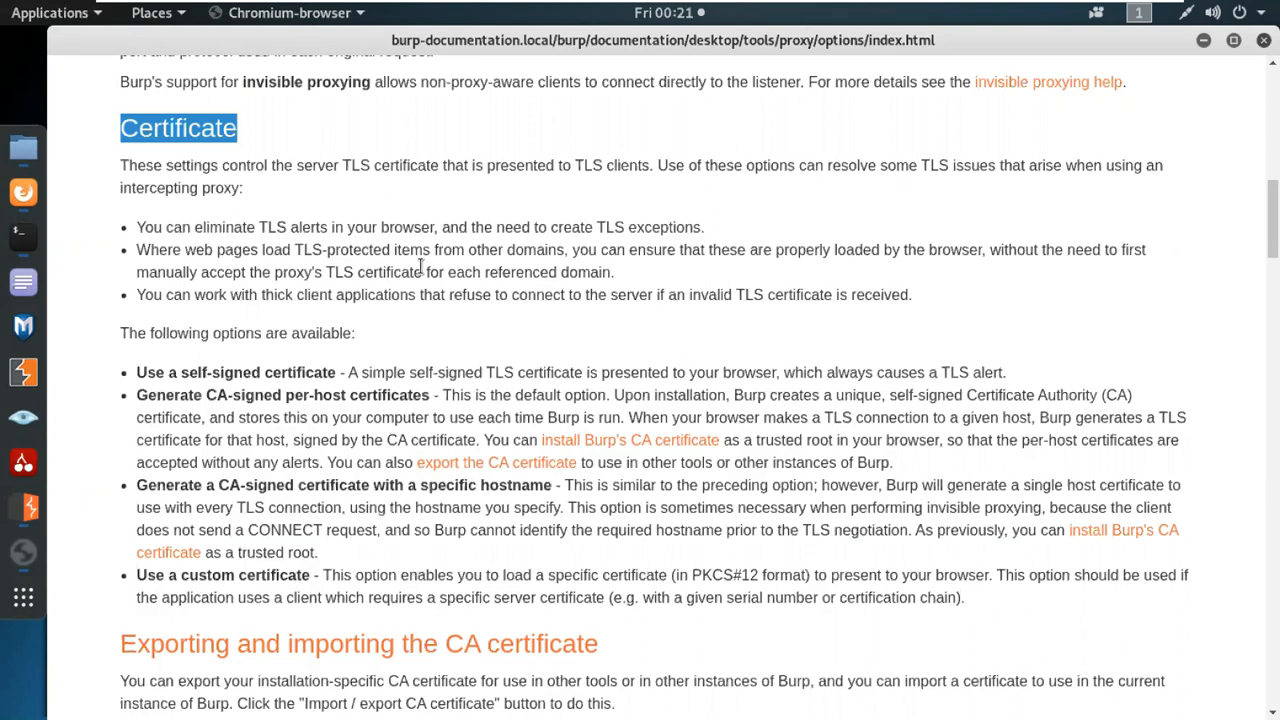
click(1264, 40)
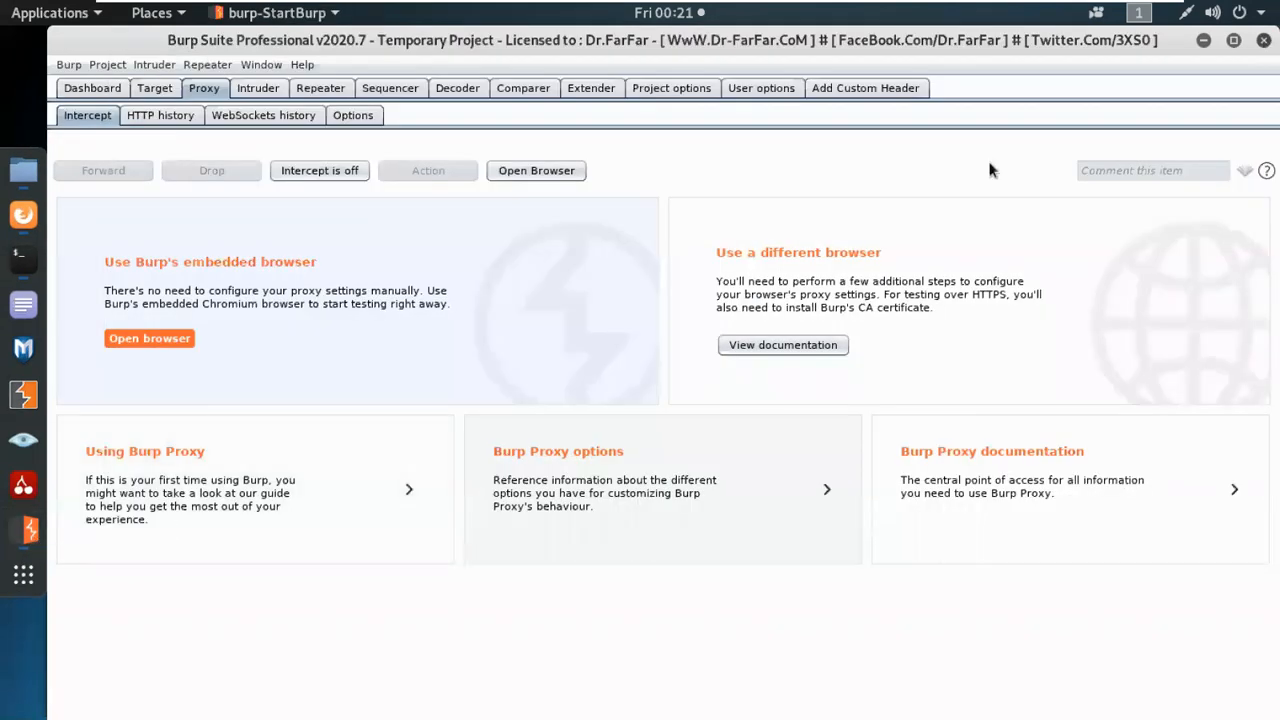
Close the Google tab in Firefox, and minimize the Burp Suite, Firefox and terminal windows.
click(1204, 41)
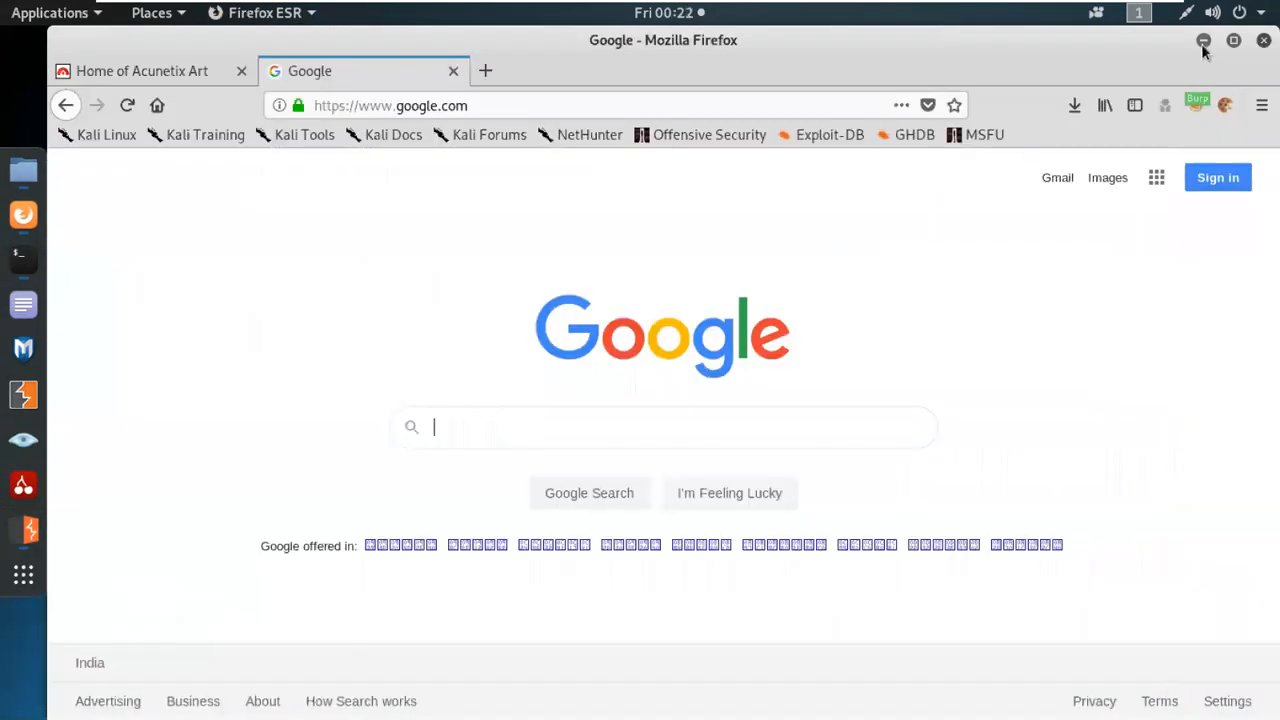
click(455, 73)
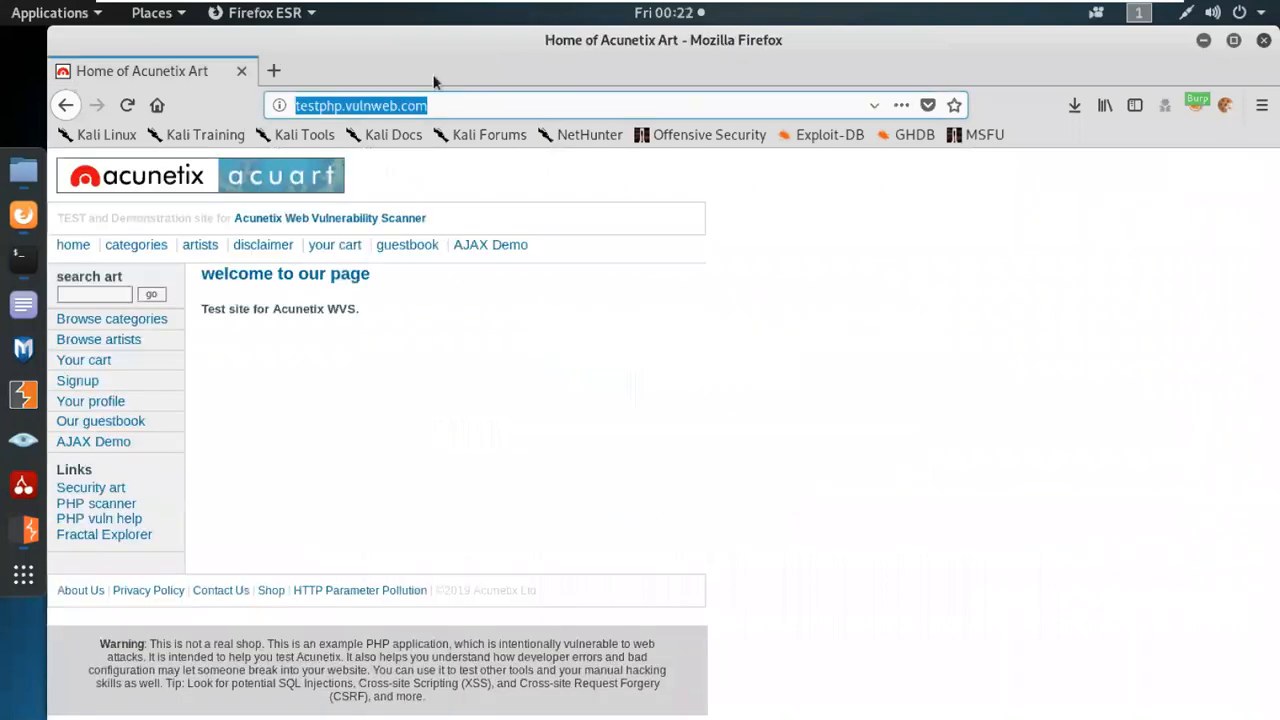
click(1204, 41)
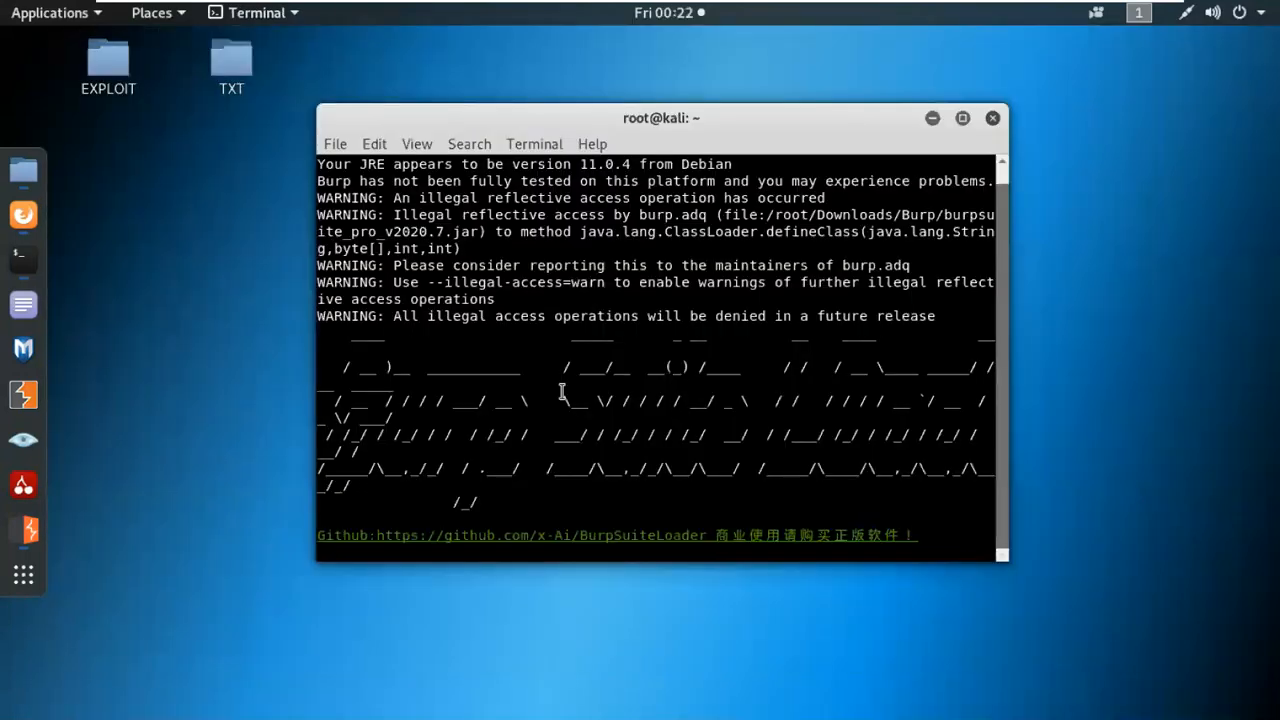
click(932, 118)
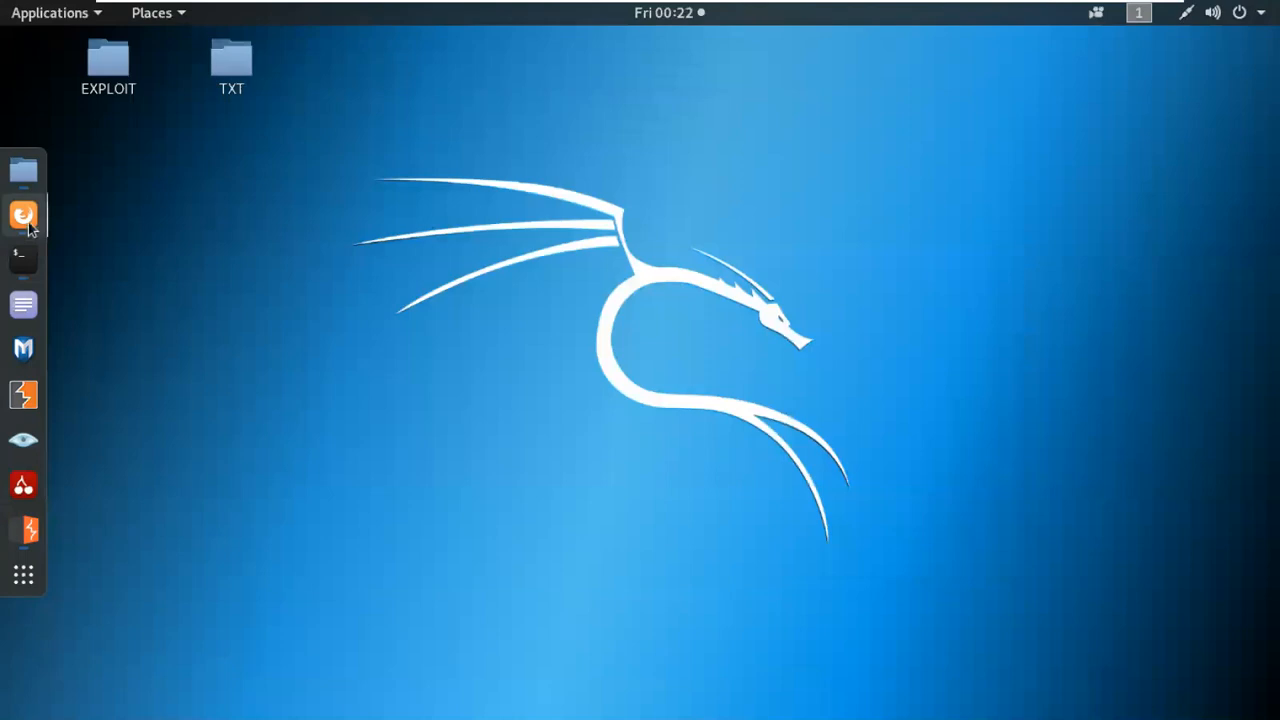
Switch back to Burp Suite and turn on proxy interception.
click(24, 216)
click(24, 530)
click(319, 172)
Reload testphp.vulnweb.com in Firefox and select the full text of the intercepted GET request in Burp Suite.
click(24, 216)
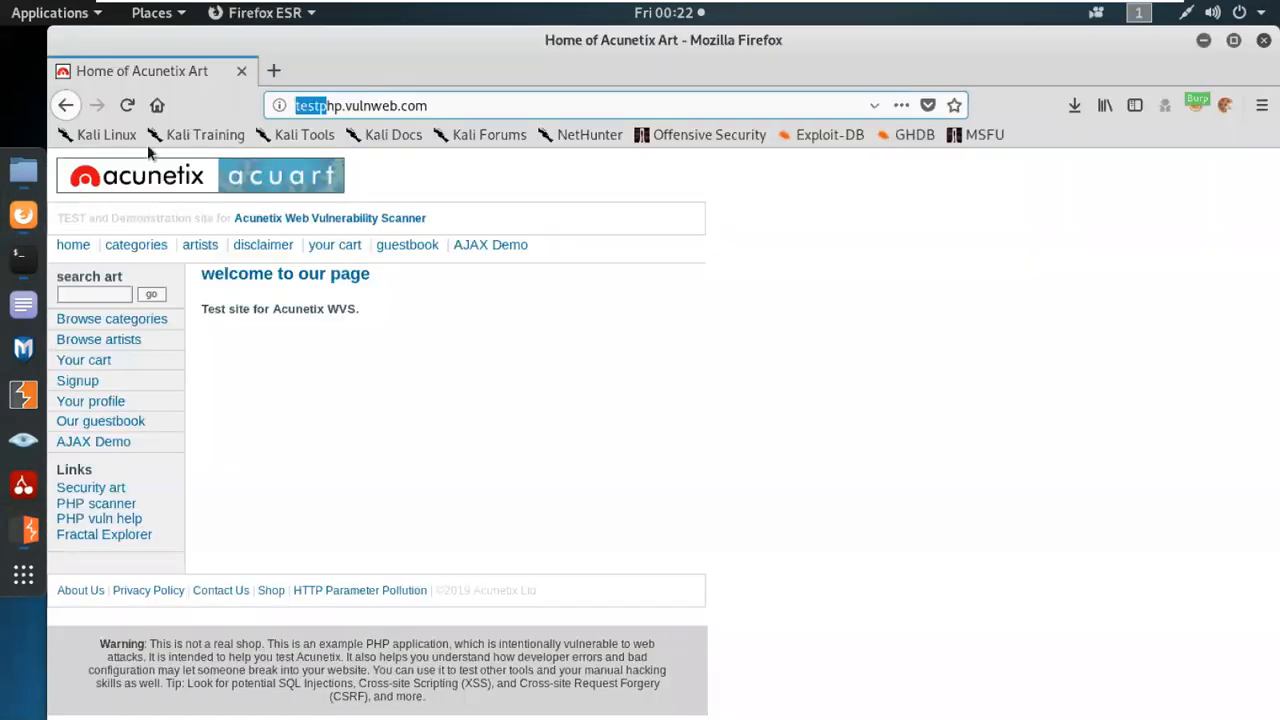
click(128, 106)
click(28, 532)
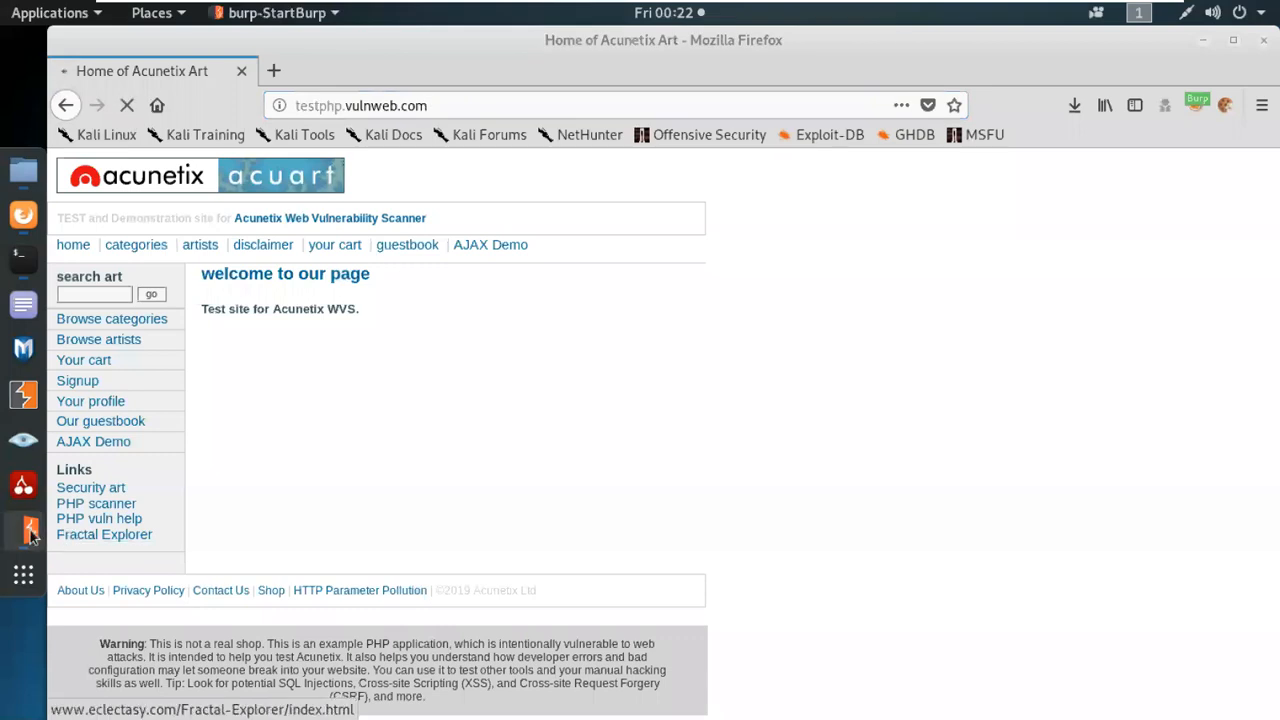
drag(240, 341, 69, 220)
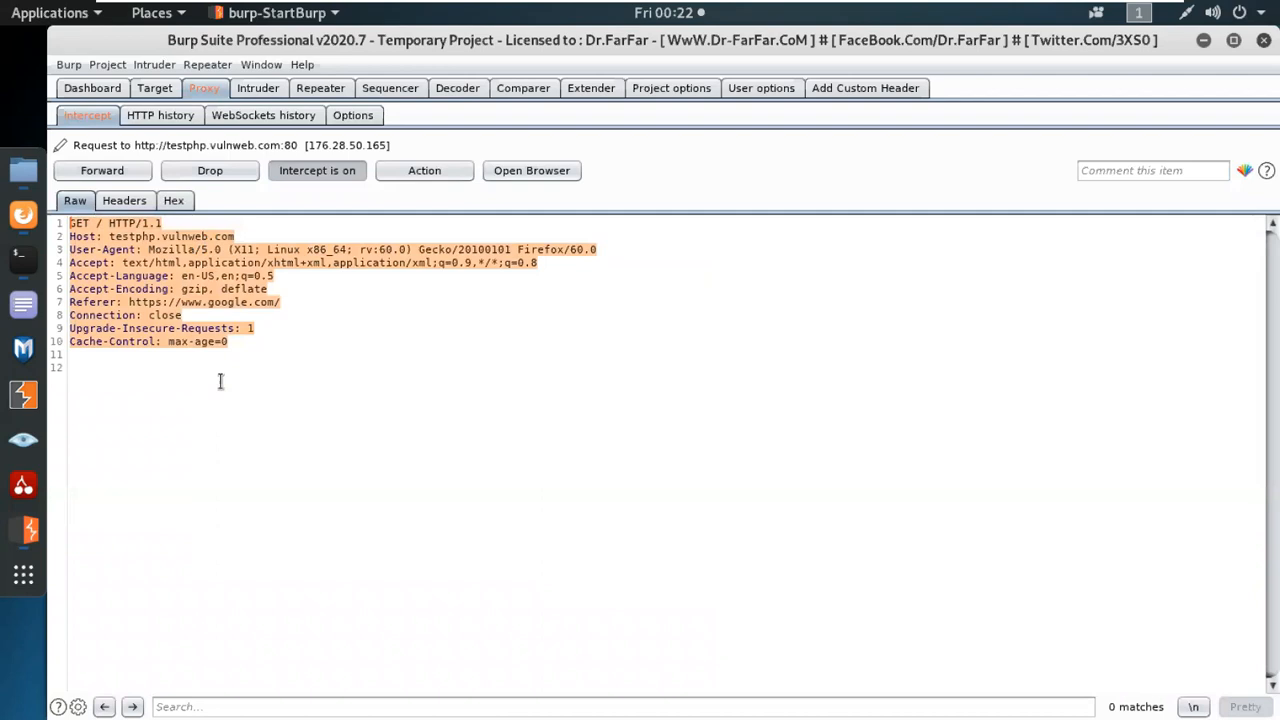
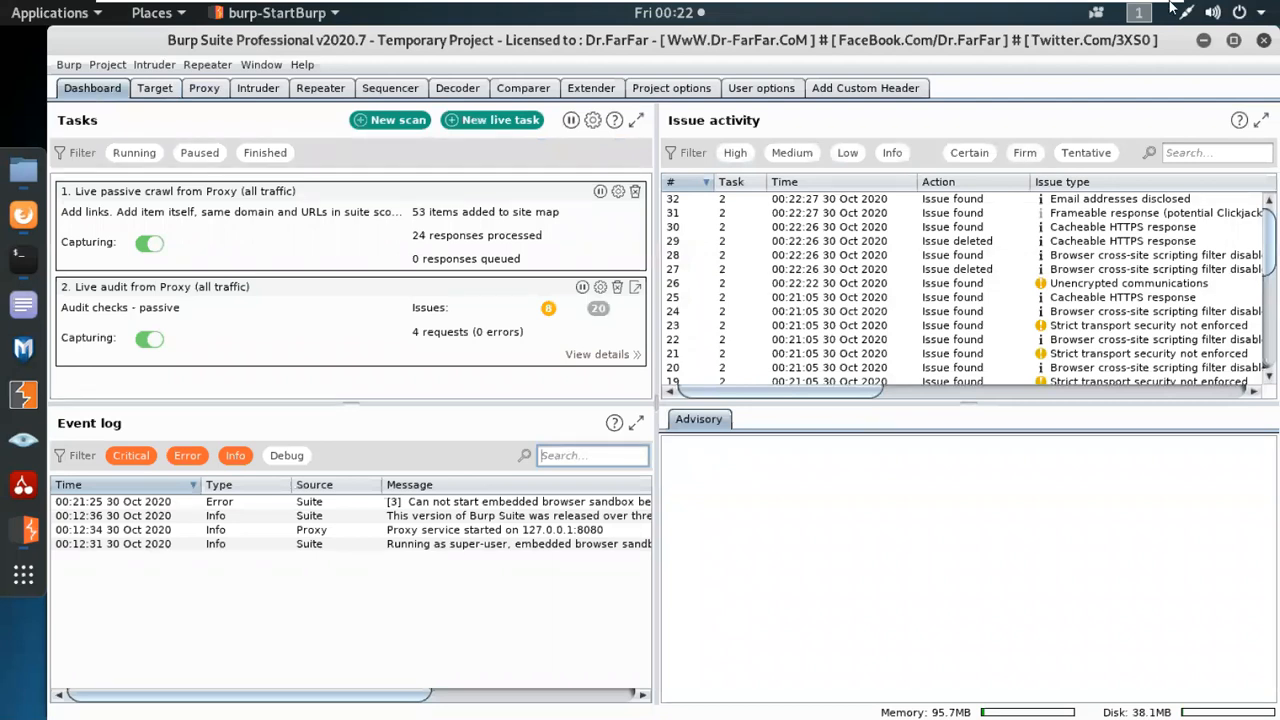
Switch to the Burp Suite Cookbook PDF in Adobe Acrobat Reader and go to Chapter 1: Getting Started with Burp Suite.
click(1123, 8)
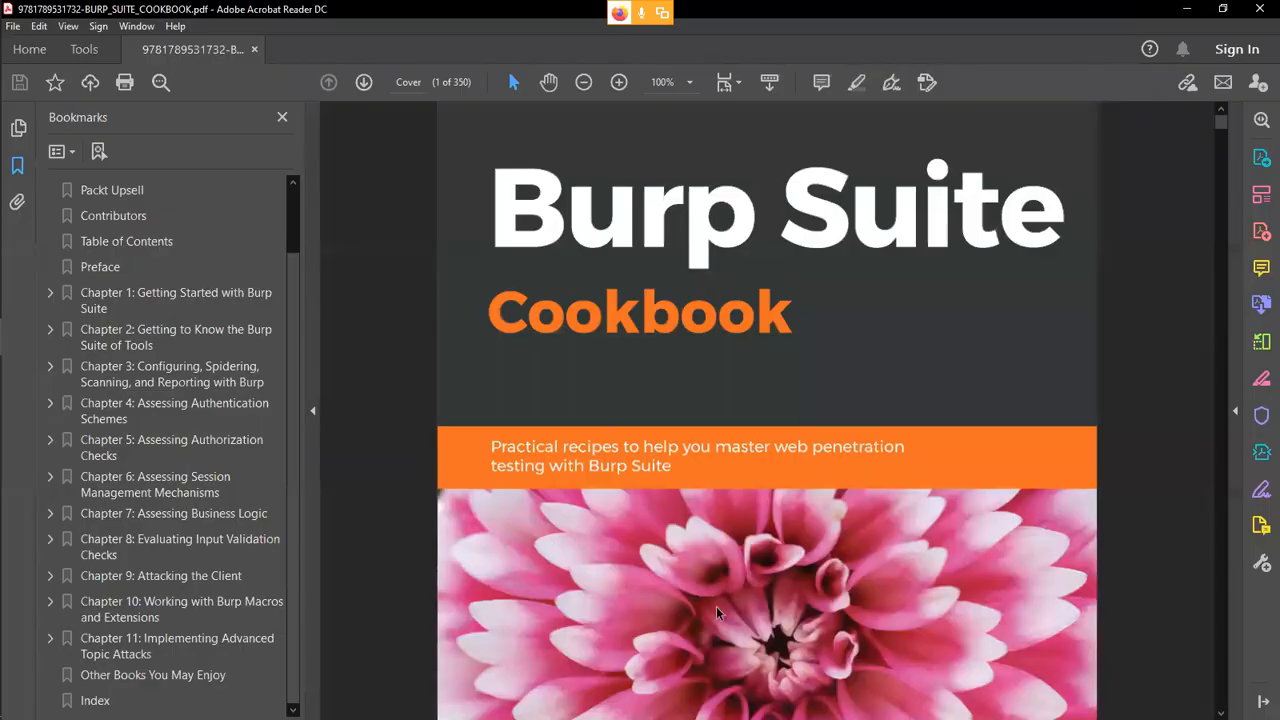
scroll(716, 606, down, 1)
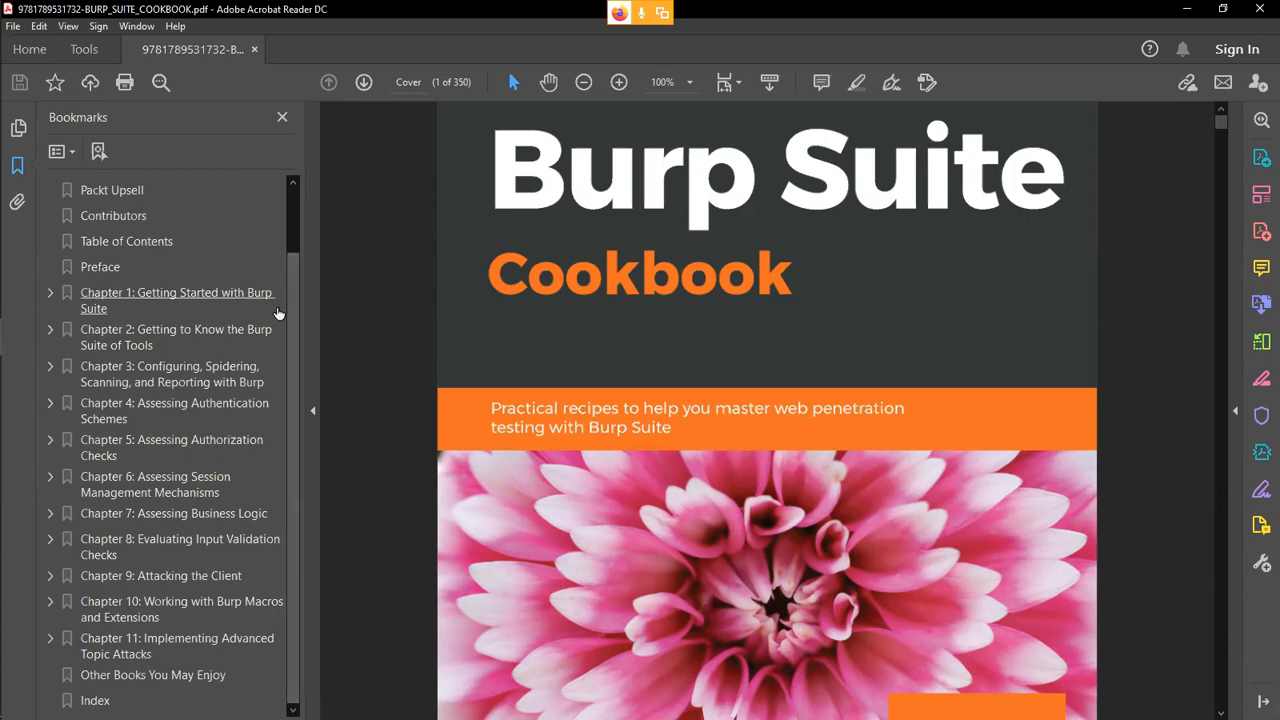
click(204, 300)
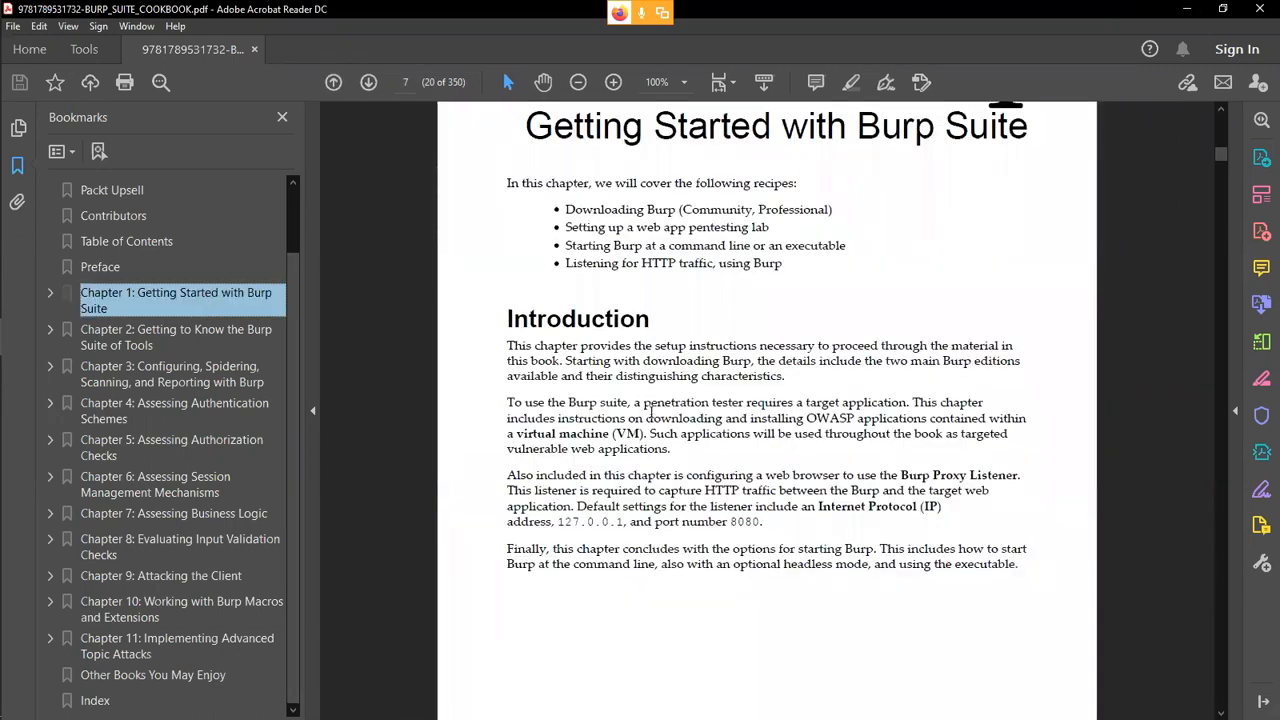
Skim Chapter 1 from its introduction through downloading Burp and setting up the OWASP BWA pentesting lab.
scroll(706, 572, down, 2)
scroll(704, 572, down, 17)
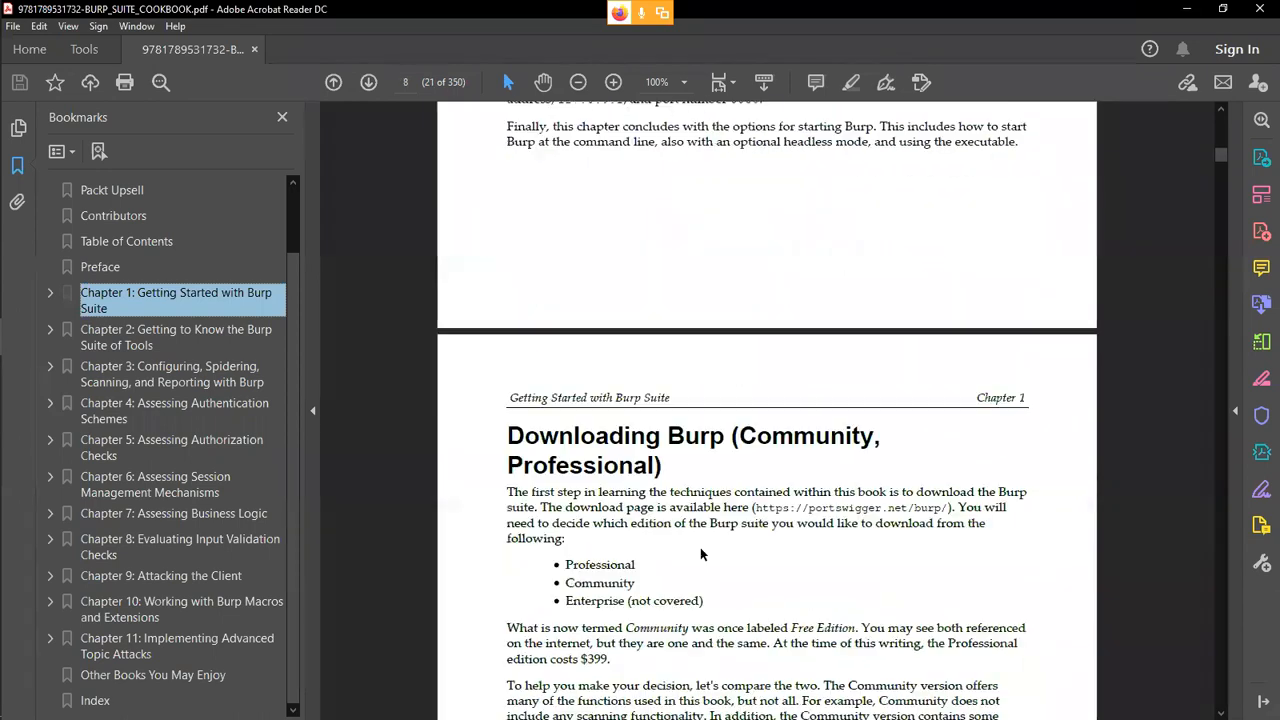
scroll(699, 553, down, 20)
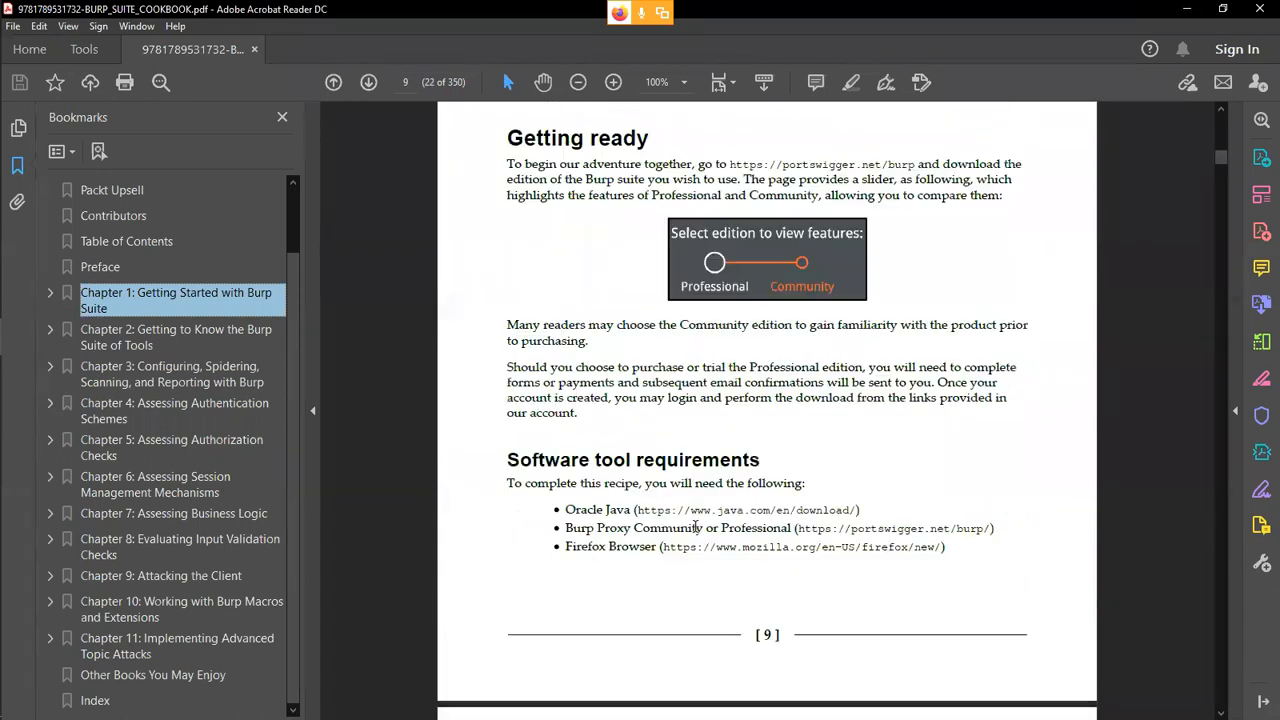
scroll(695, 515, down, 20)
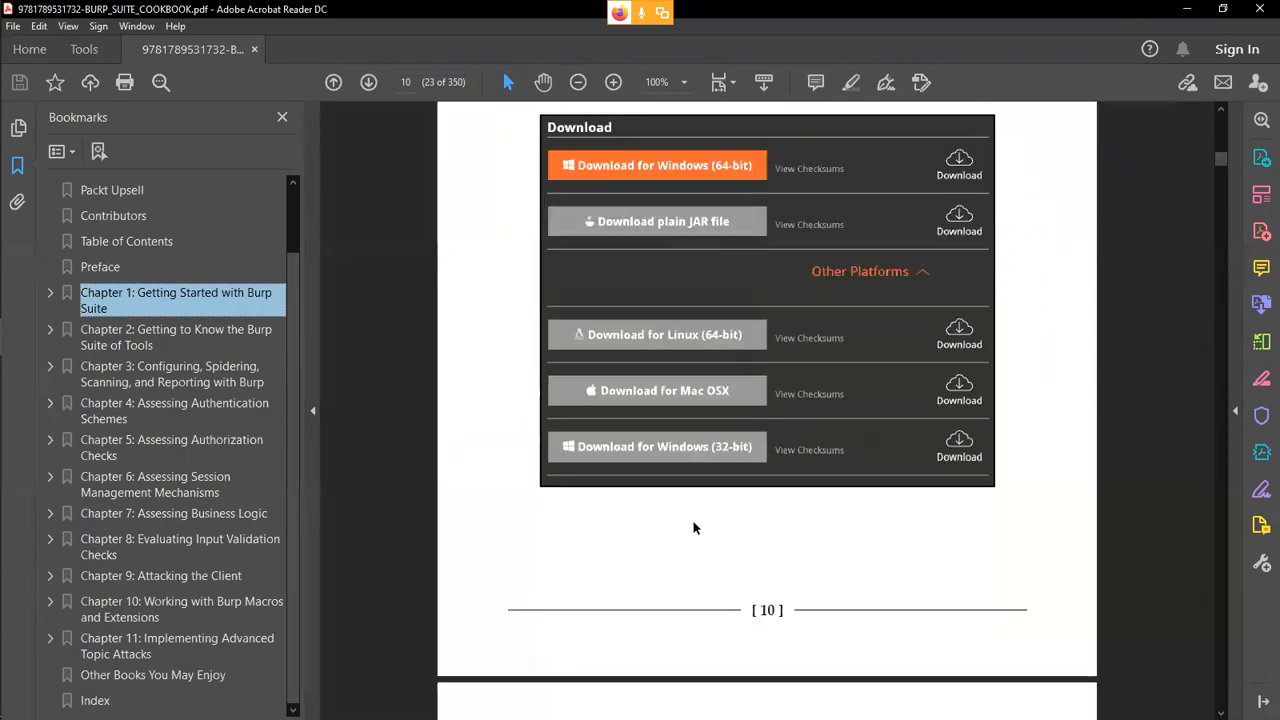
scroll(689, 527, down, 3)
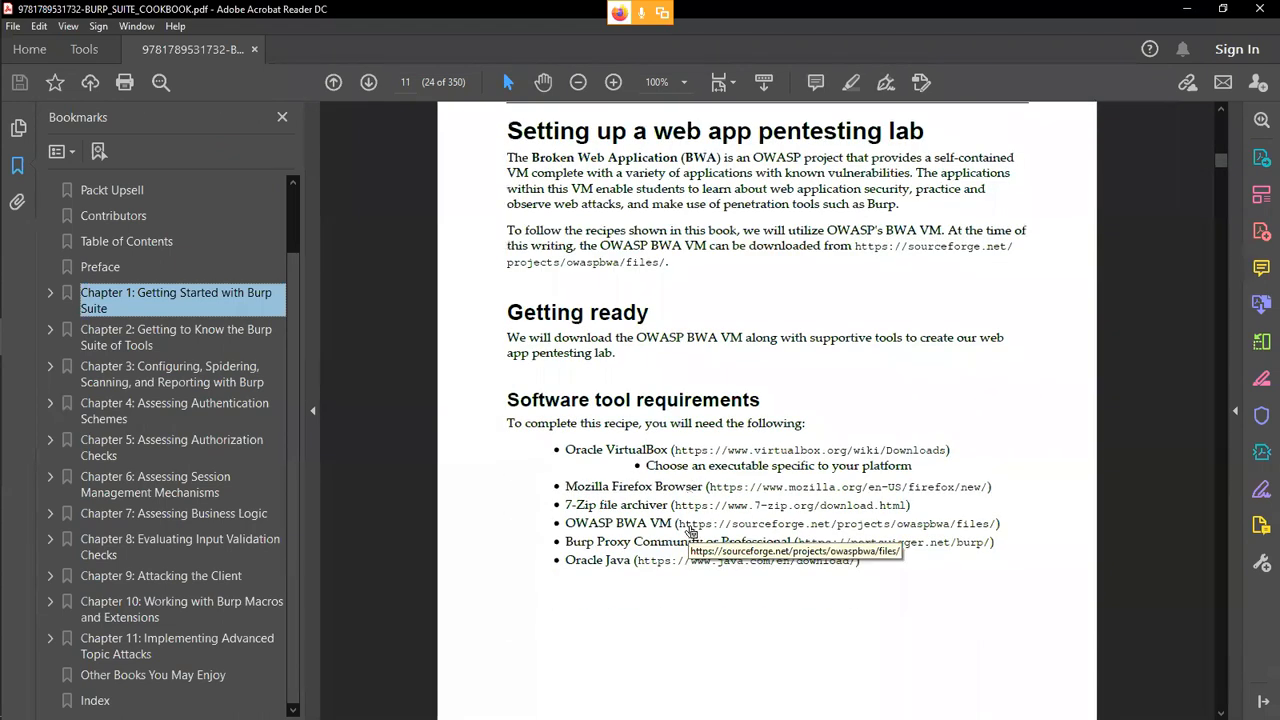
scroll(757, 700, down, 12)
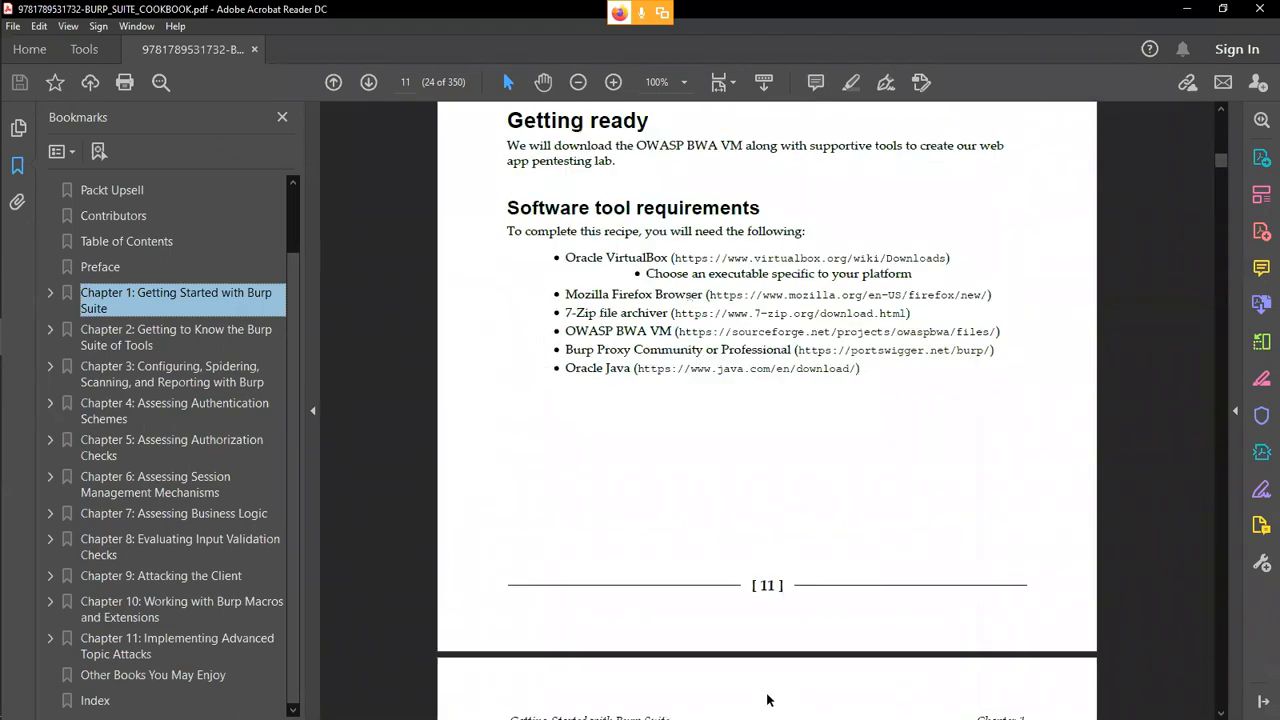
scroll(757, 692, down, 7)
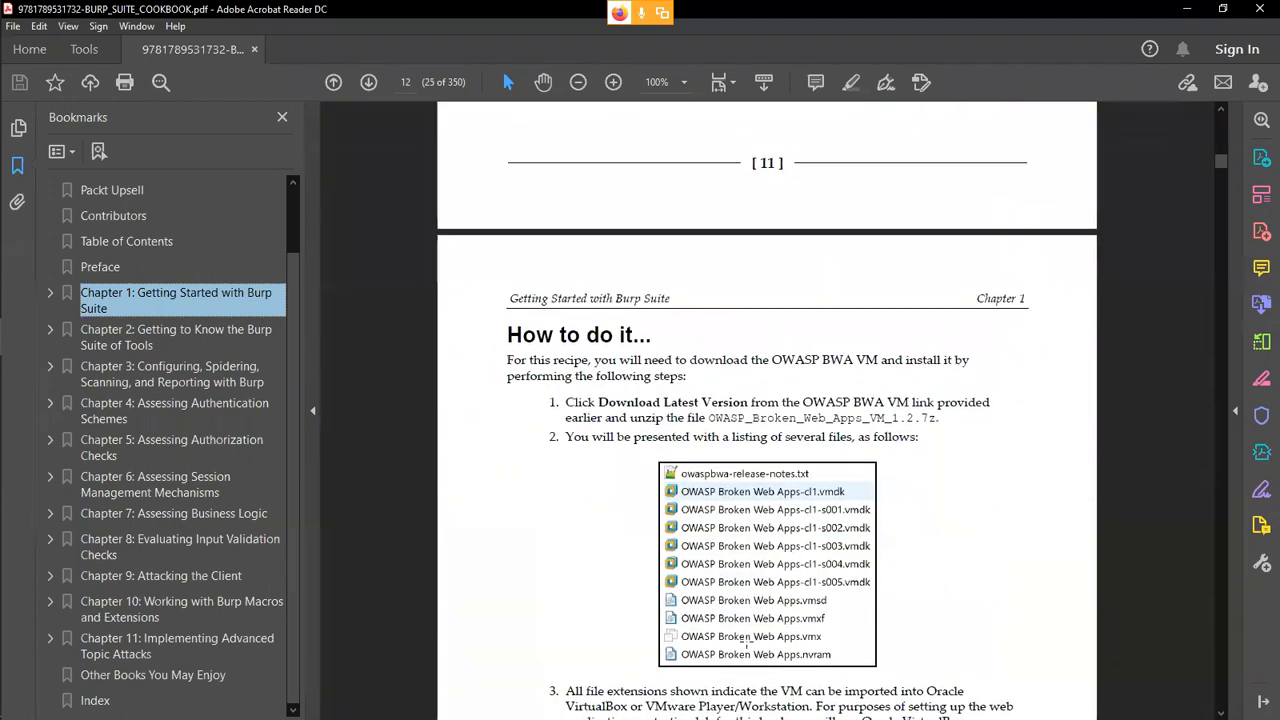
scroll(750, 638, down, 20)
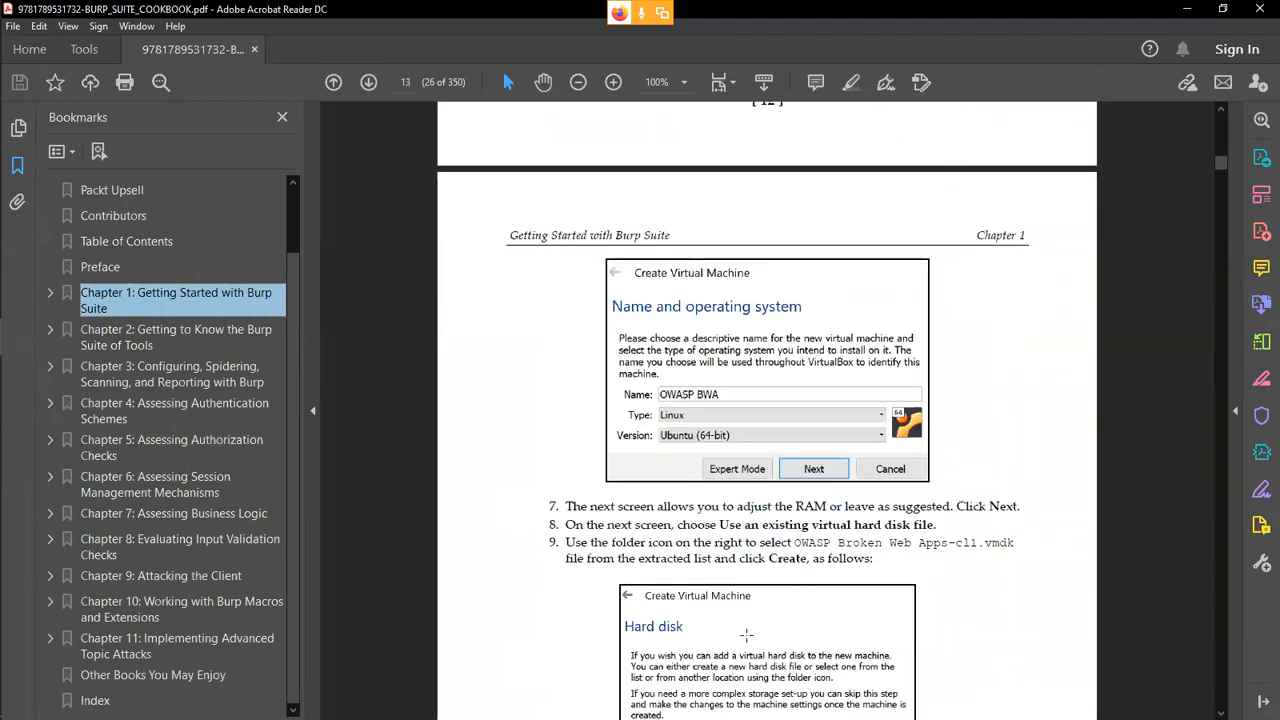
scroll(885, 611, down, 20)
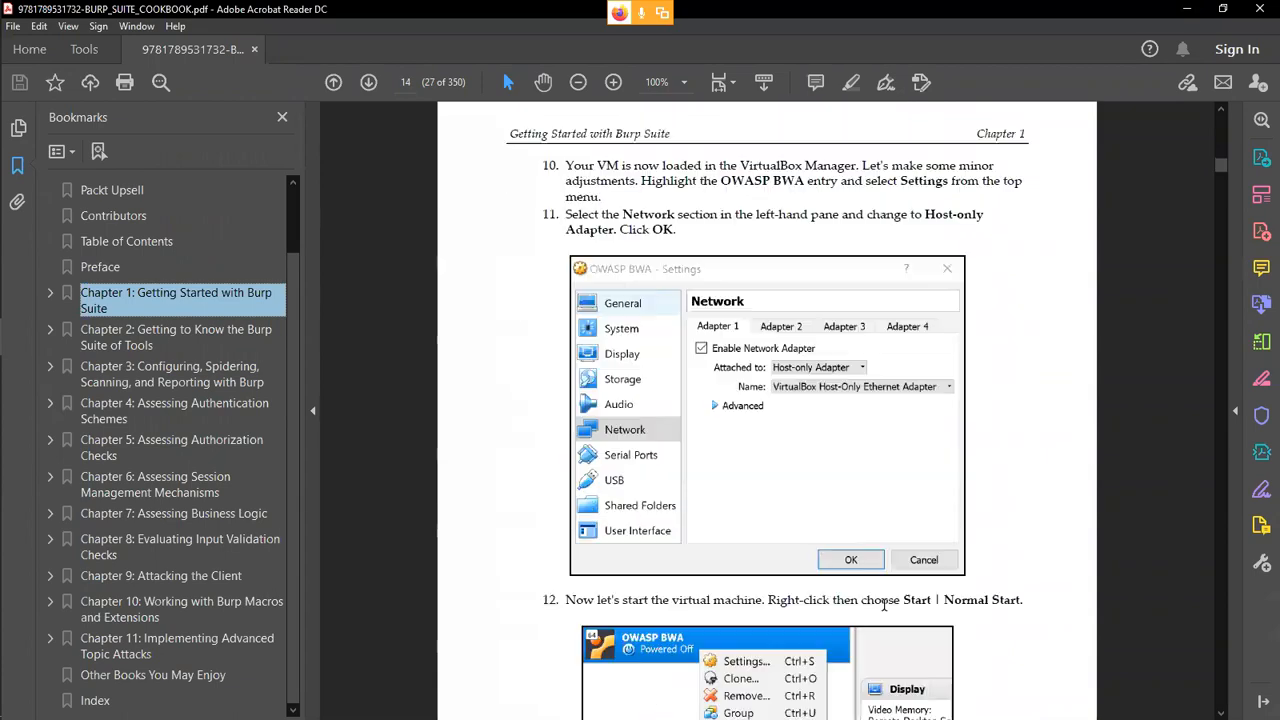
scroll(884, 604, down, 20)
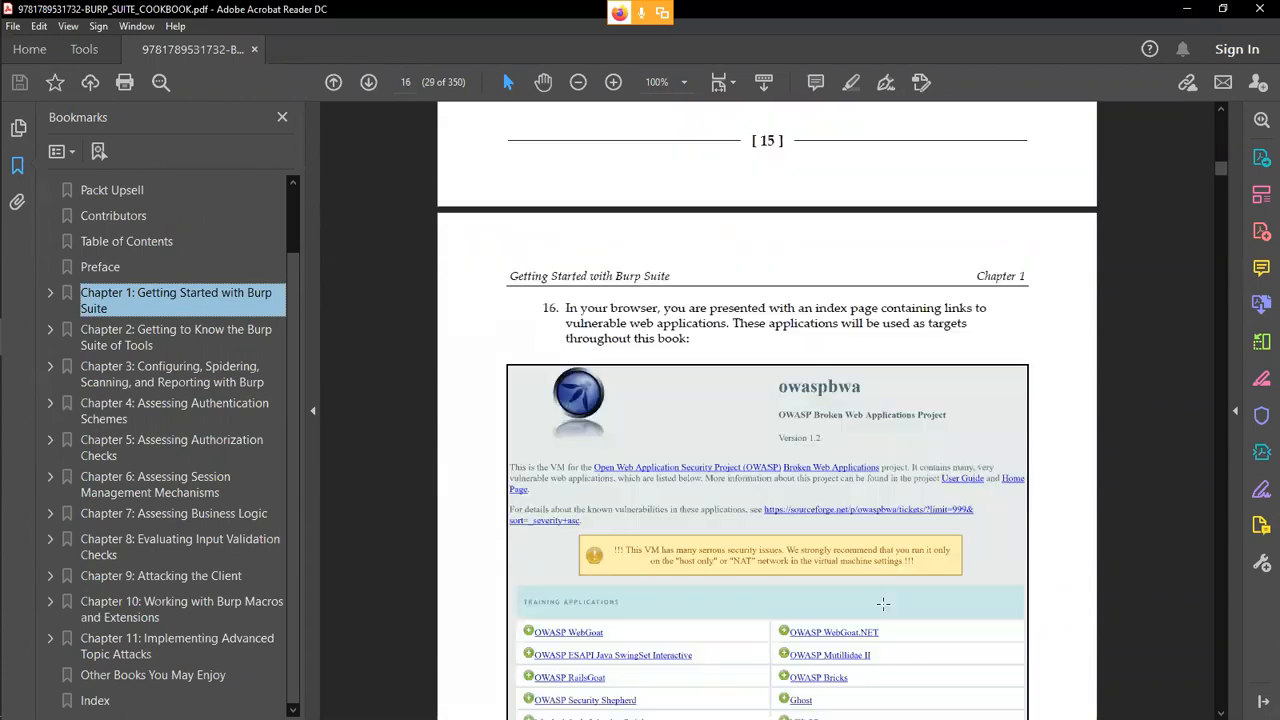
Read the Chapter 1 recipes on starting Burp and listening for HTTP traffic, including the manual proxy and Intercept settings.
scroll(882, 603, down, 20)
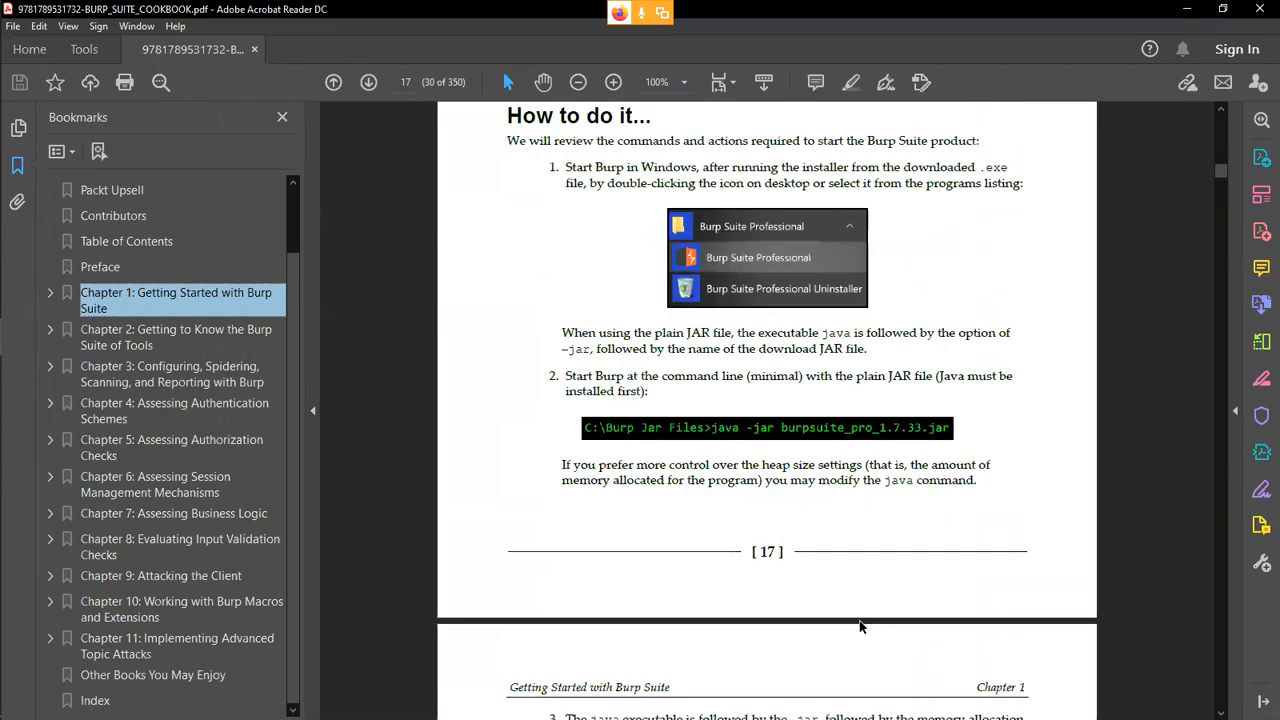
scroll(859, 615, down, 20)
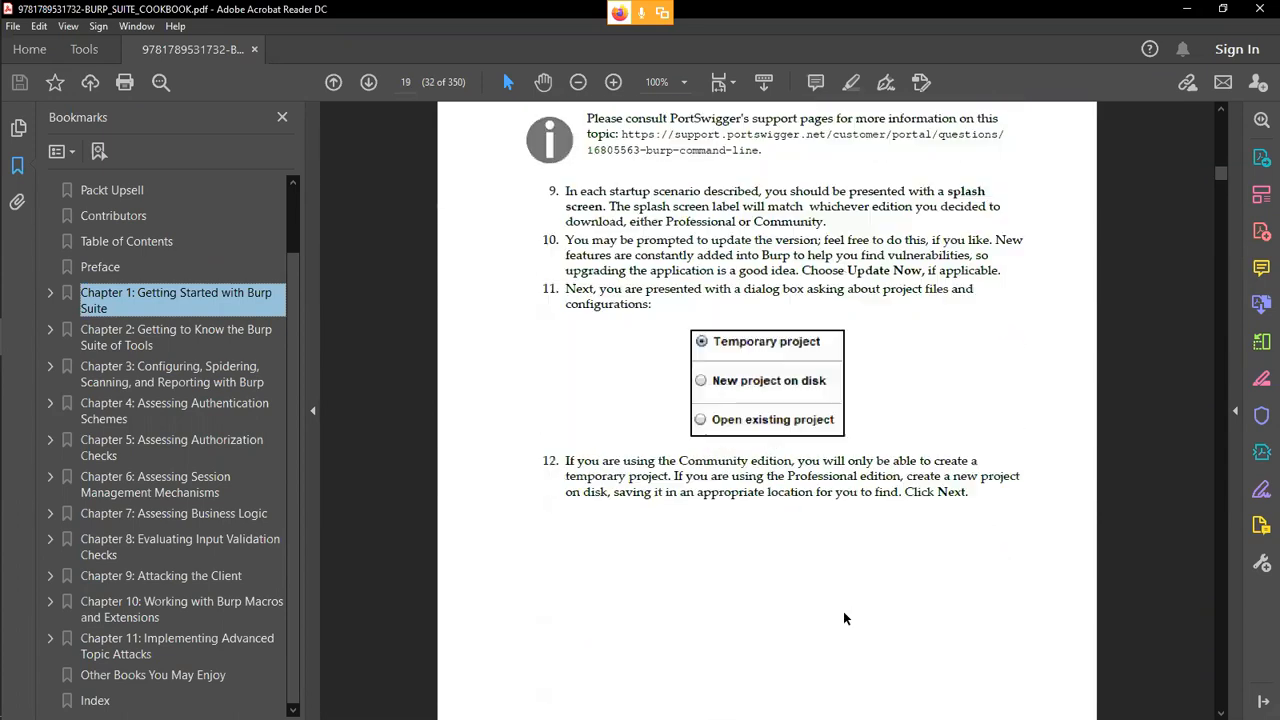
scroll(836, 610, down, 20)
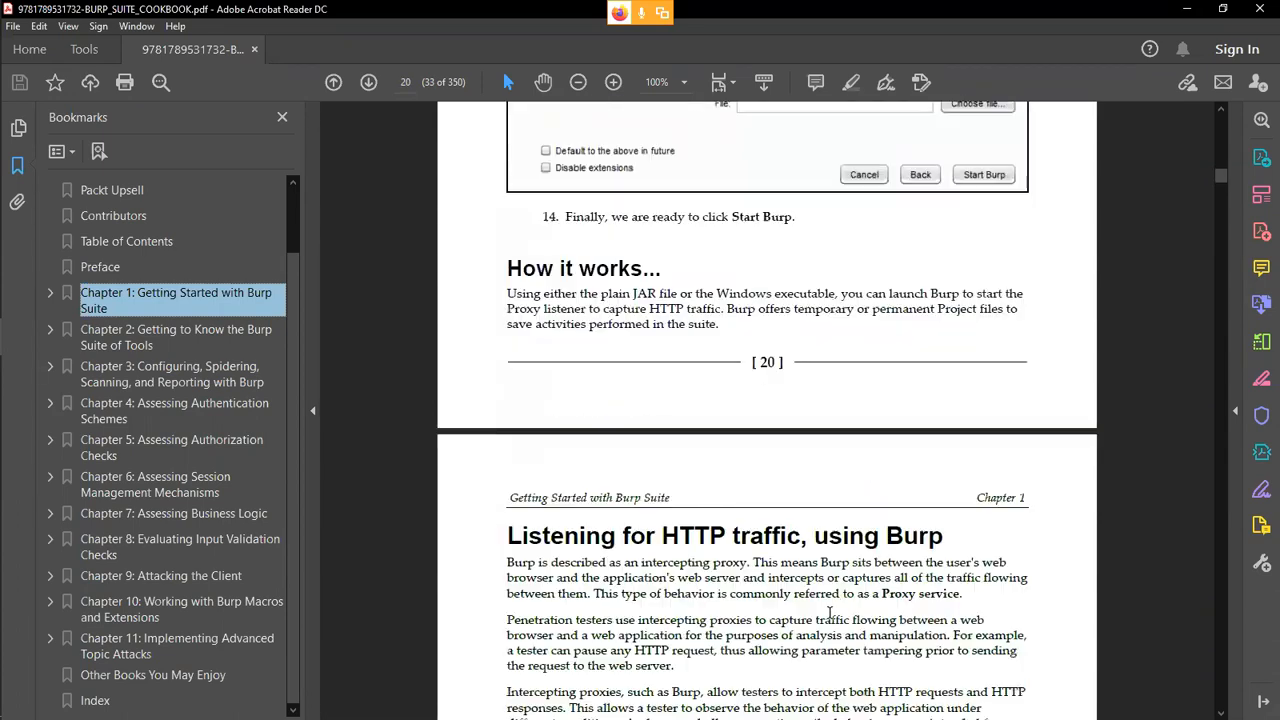
scroll(829, 613, down, 10)
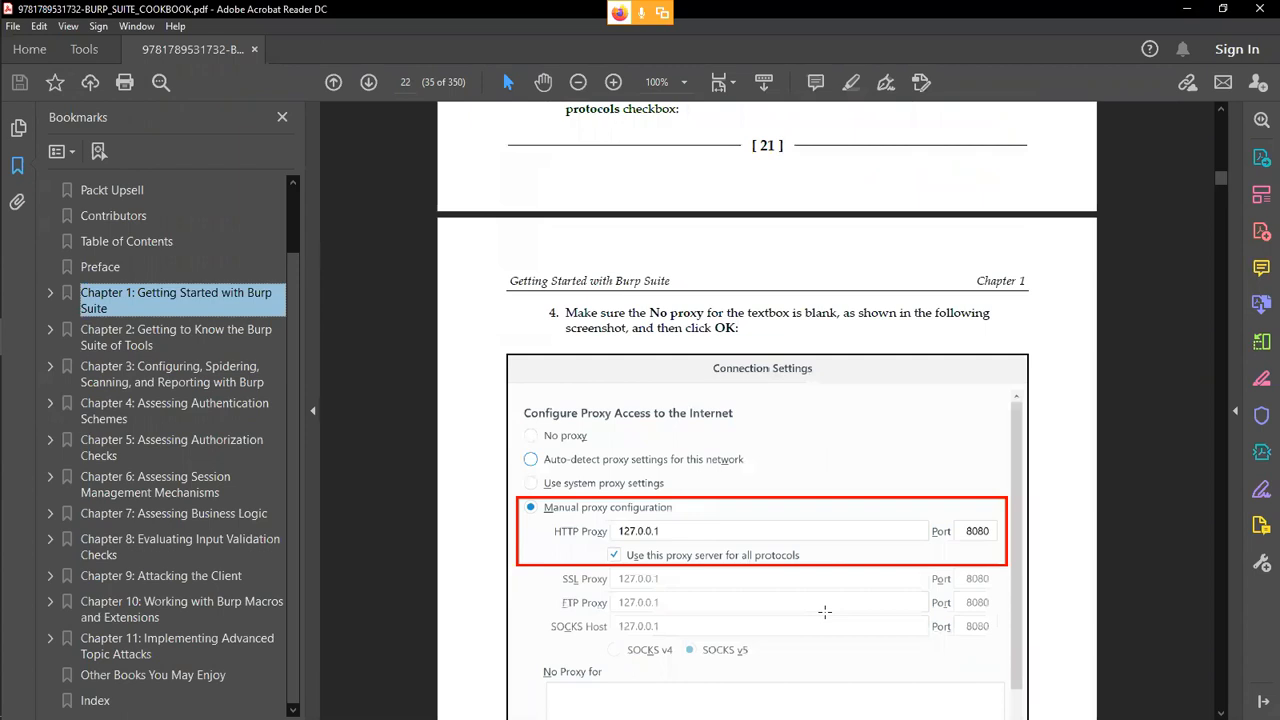
scroll(775, 306, down, 2)
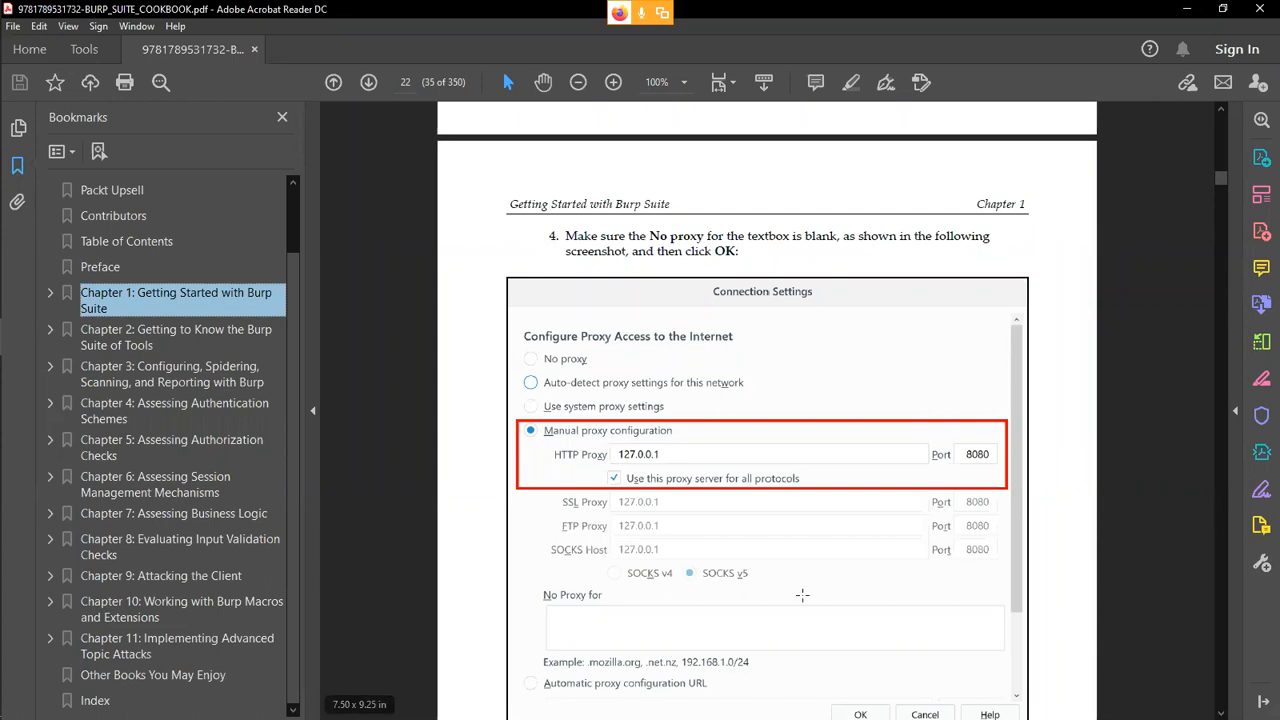
scroll(683, 592, down, 5)
scroll(683, 592, down, 4)
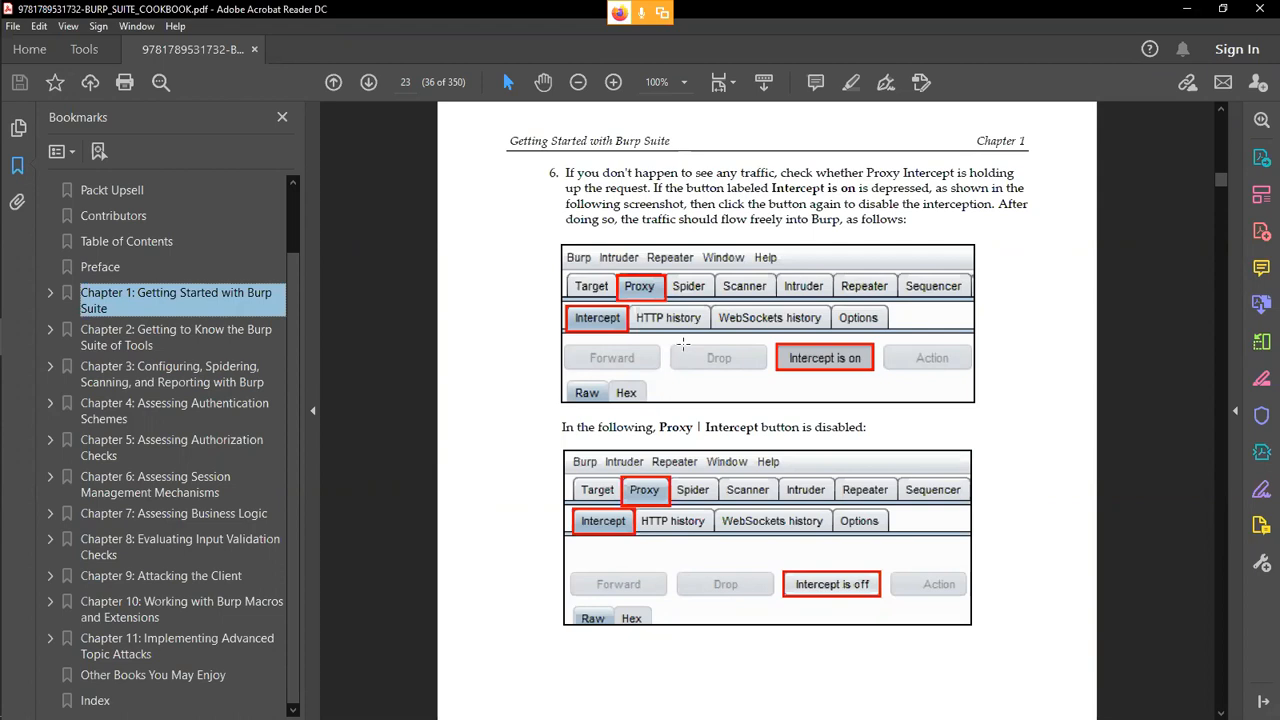
scroll(683, 344, down, 8)
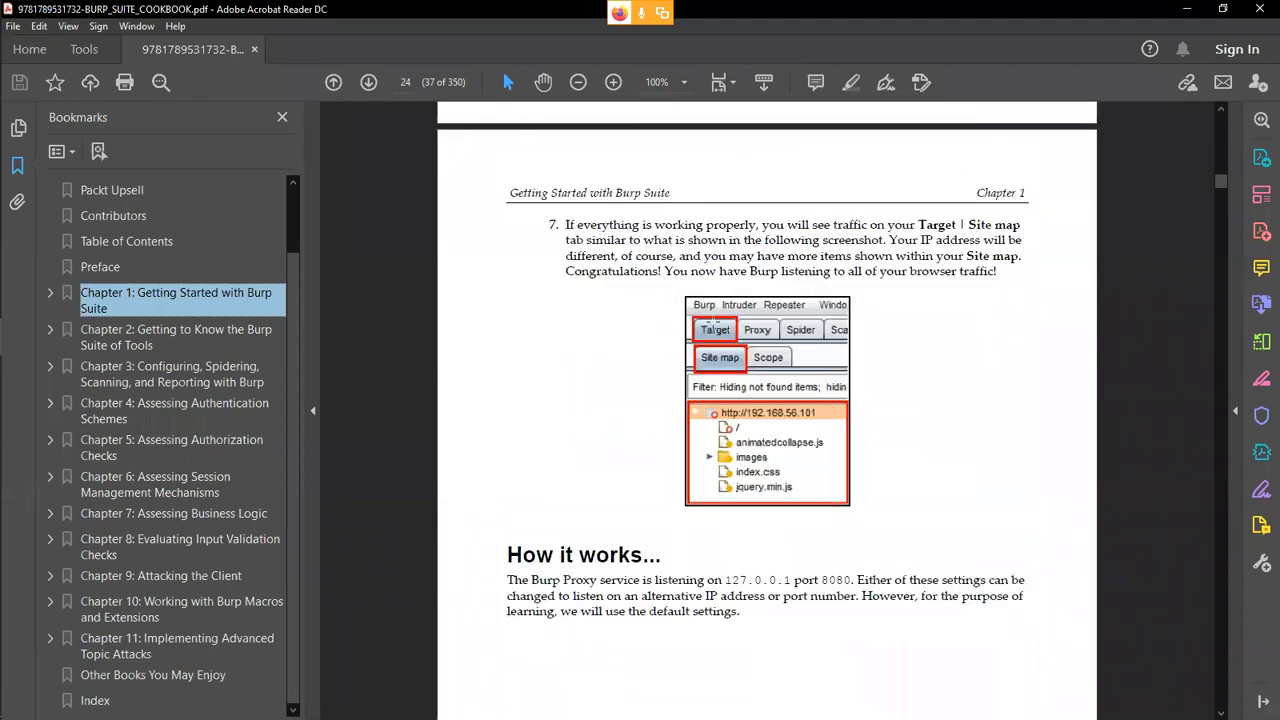
Review the Target site map instructions on page 24, then highlight the How it works heading and the 127.0.0.1 address.
scroll(760, 322, up, 3)
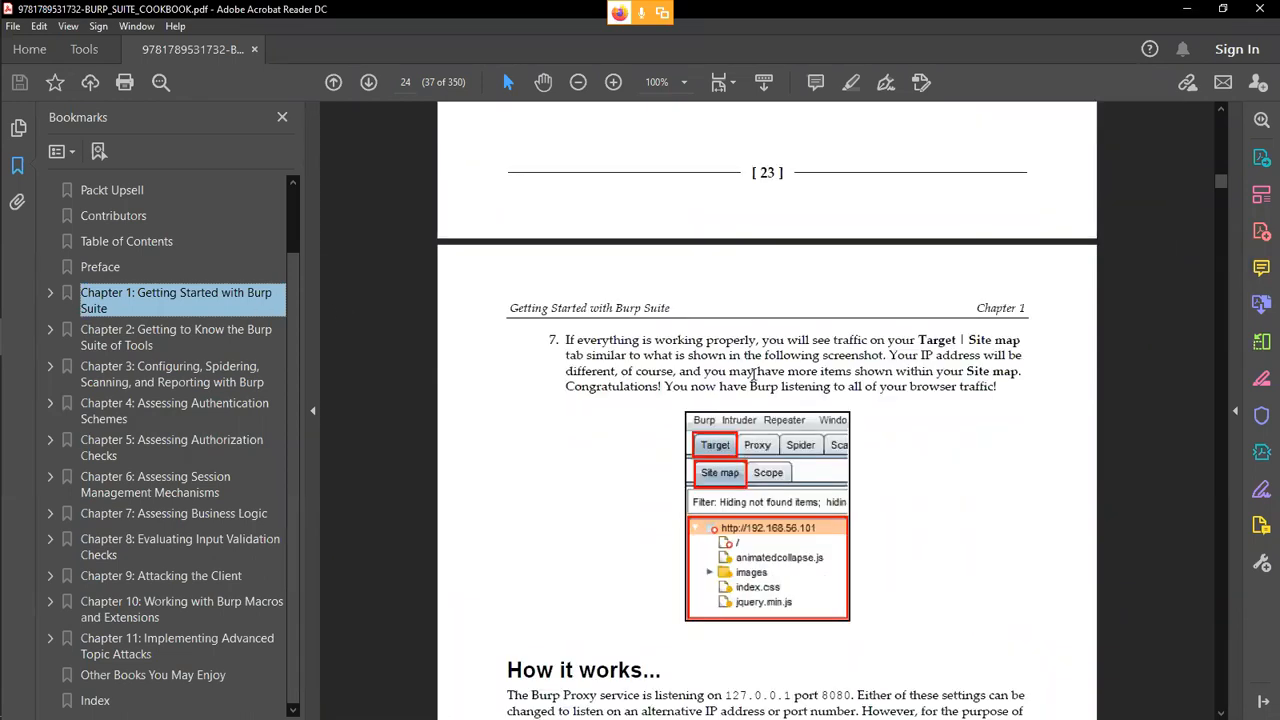
scroll(770, 450, up, 10)
scroll(781, 514, down, 6)
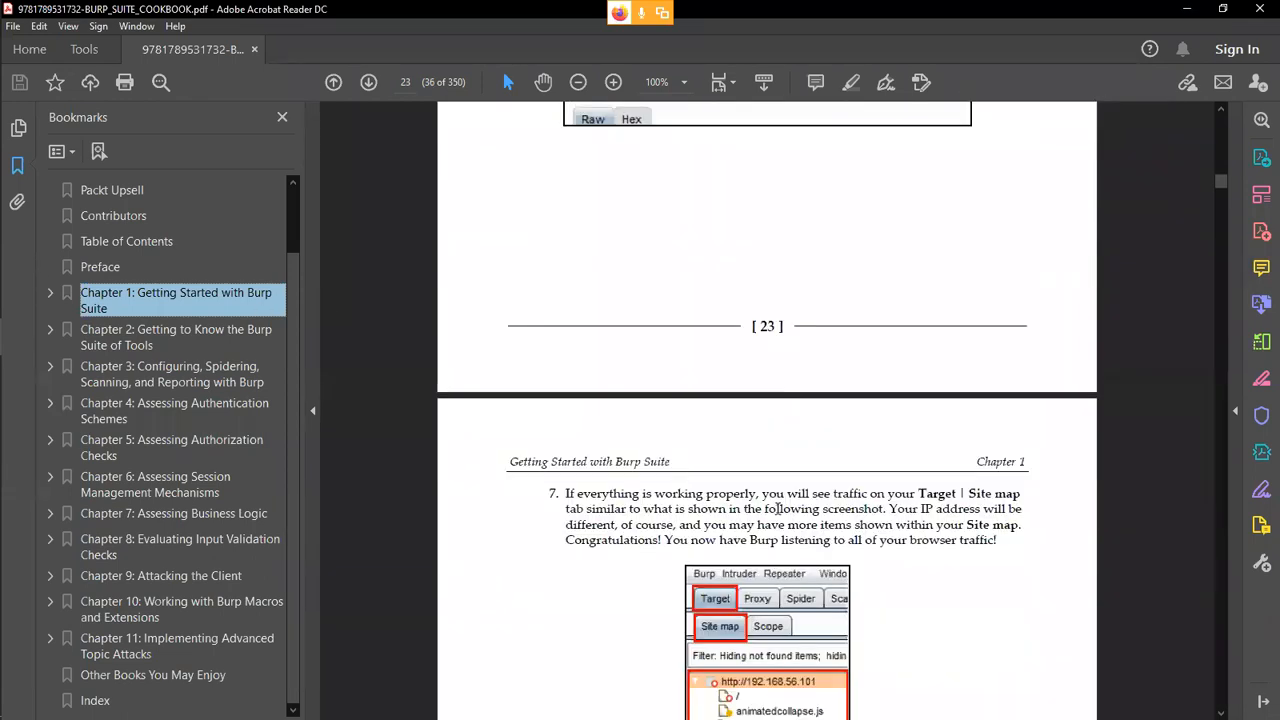
scroll(779, 509, down, 6)
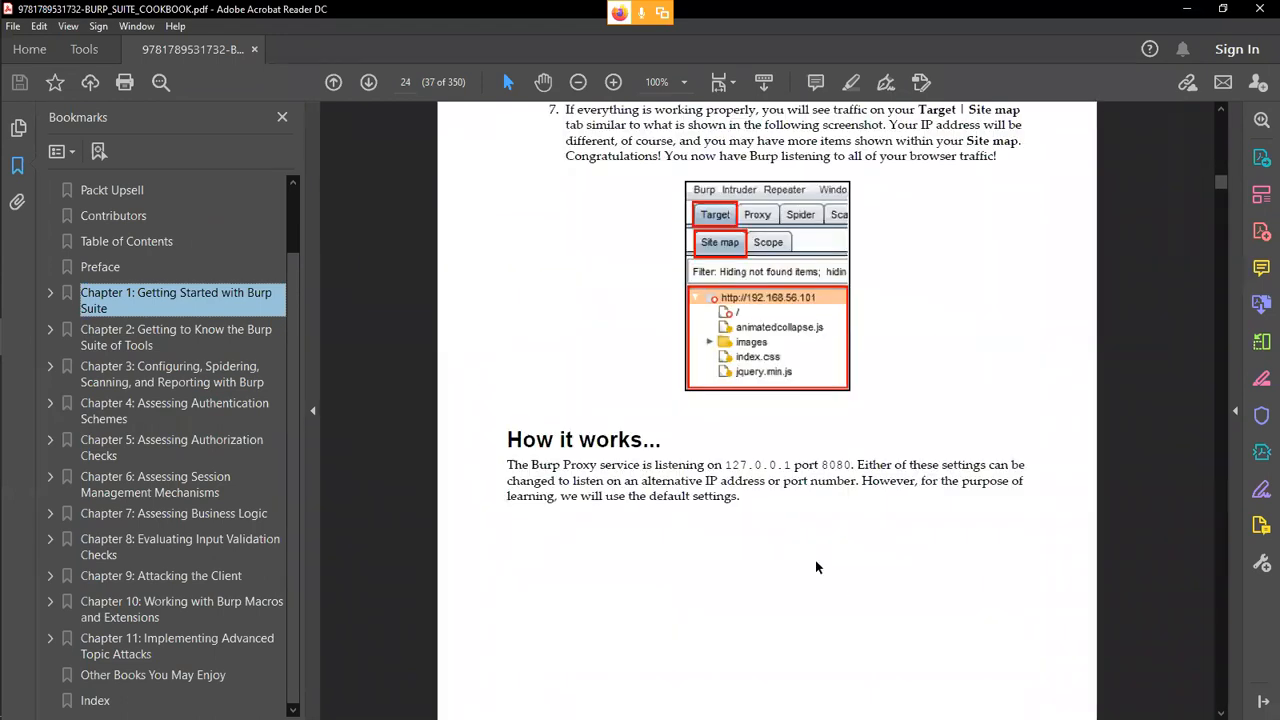
drag(503, 431, 668, 435)
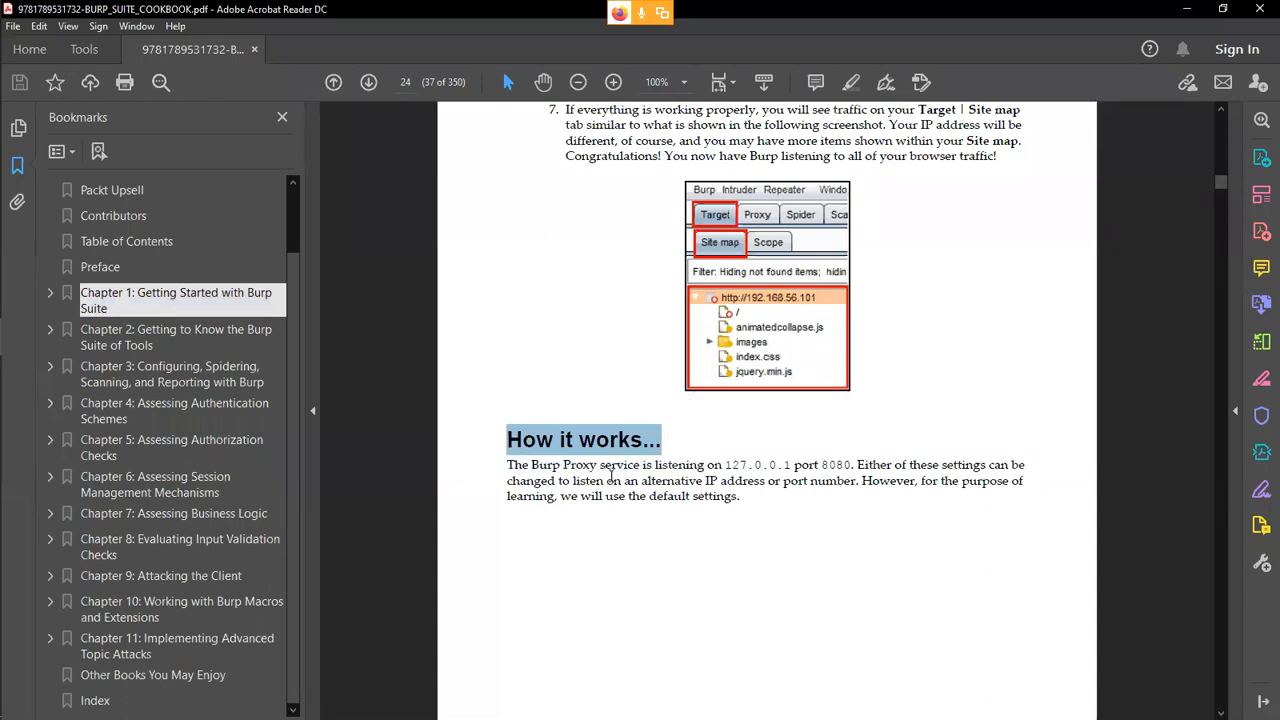
drag(724, 467, 790, 465)
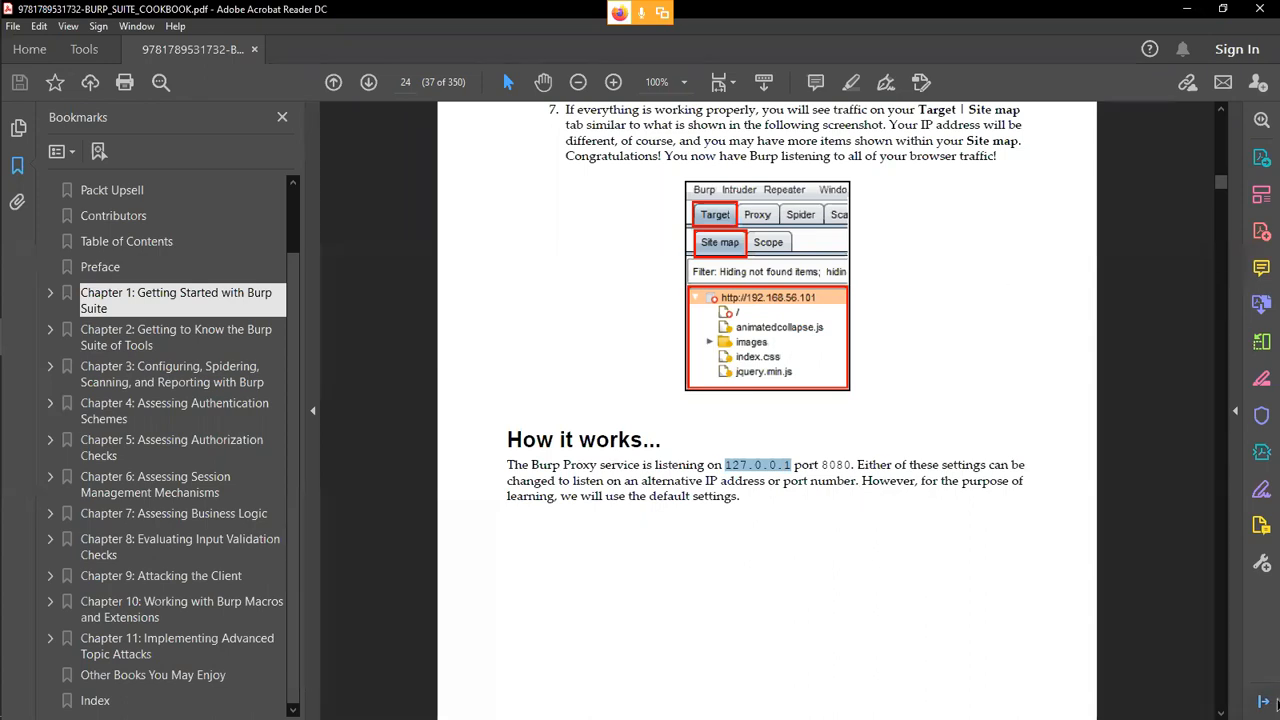
Go to the Setting the Target Site Map section in Chapter 2 and select the mutillidae URL under Getting ready.
scroll(1006, 628, down, 10)
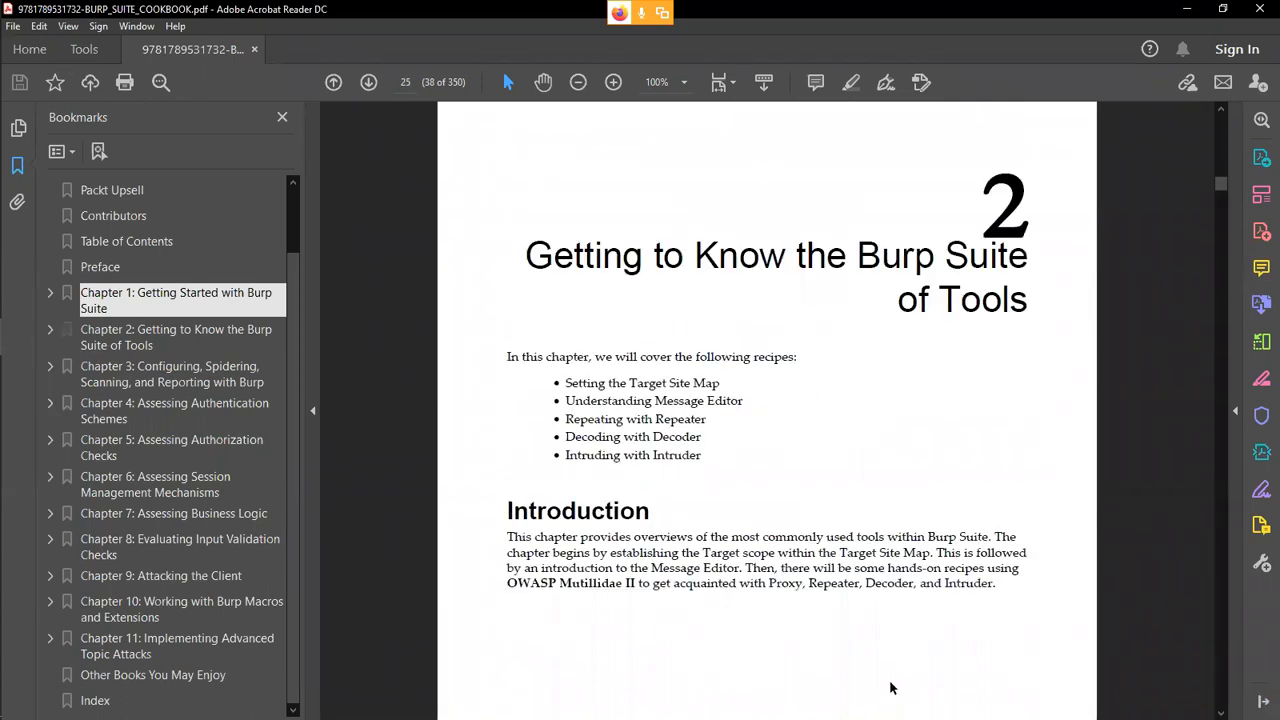
scroll(975, 565, down, 2)
scroll(956, 514, down, 10)
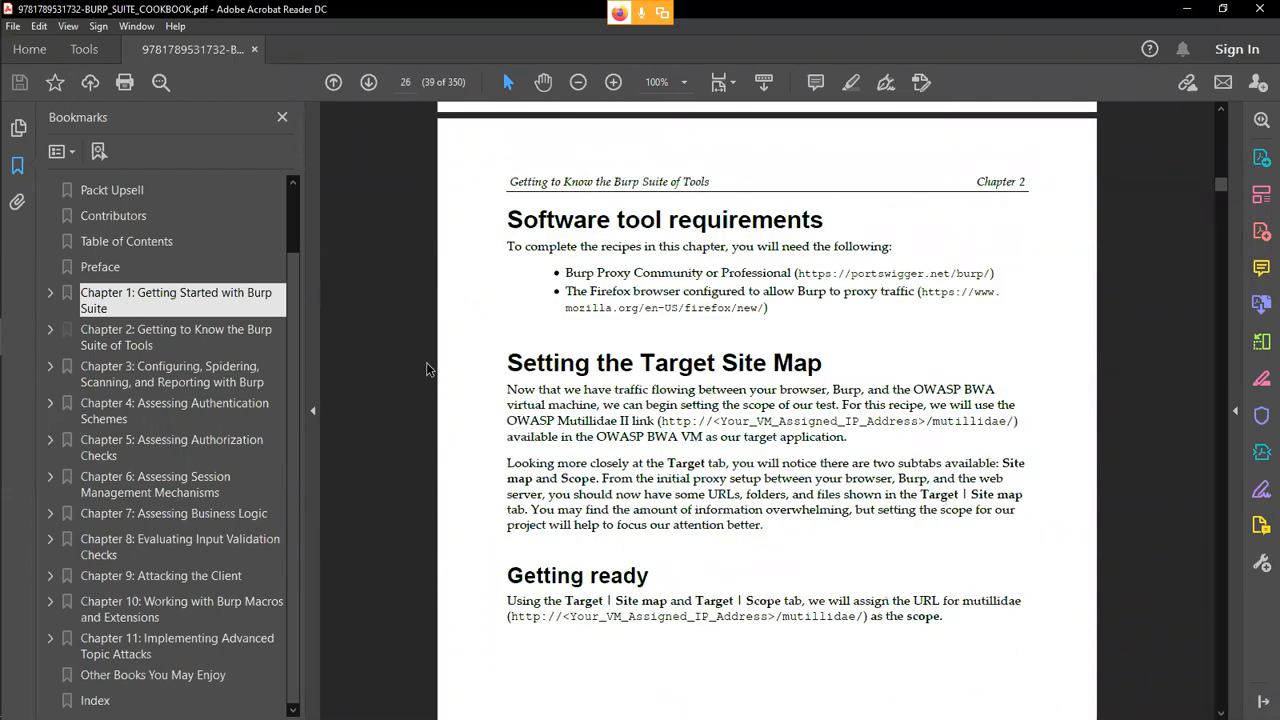
click(50, 331)
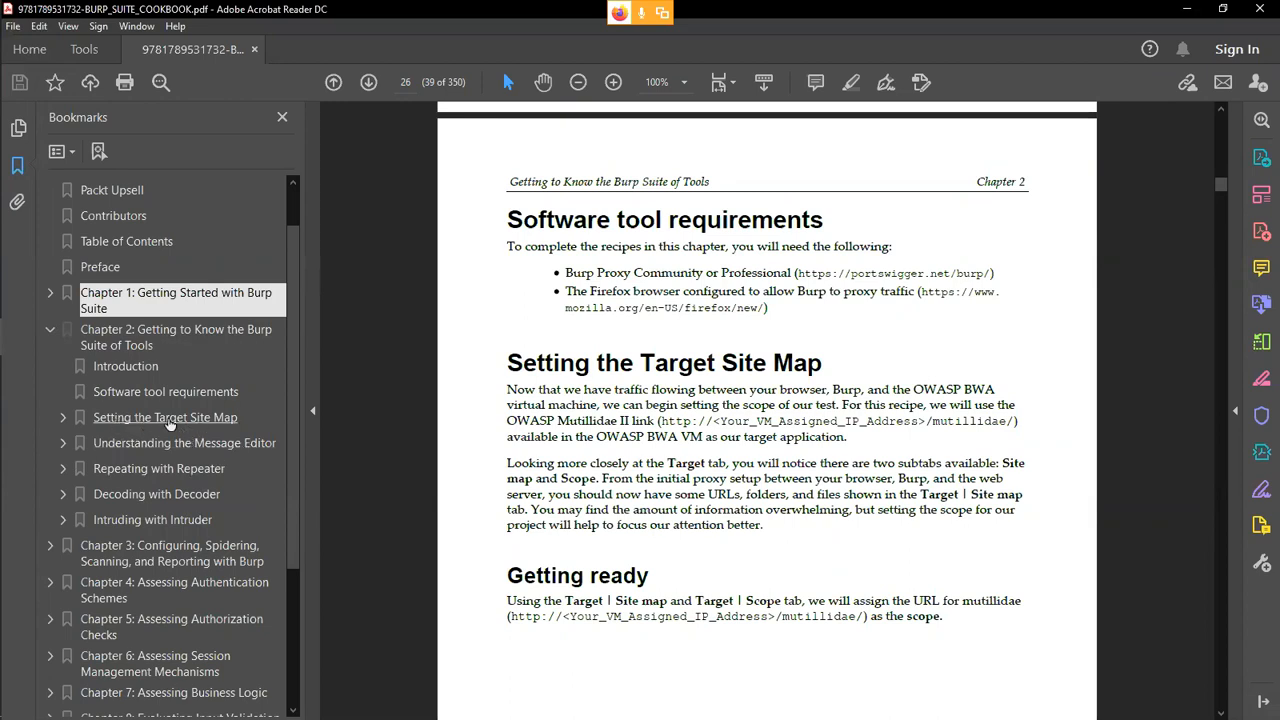
click(131, 394)
click(131, 419)
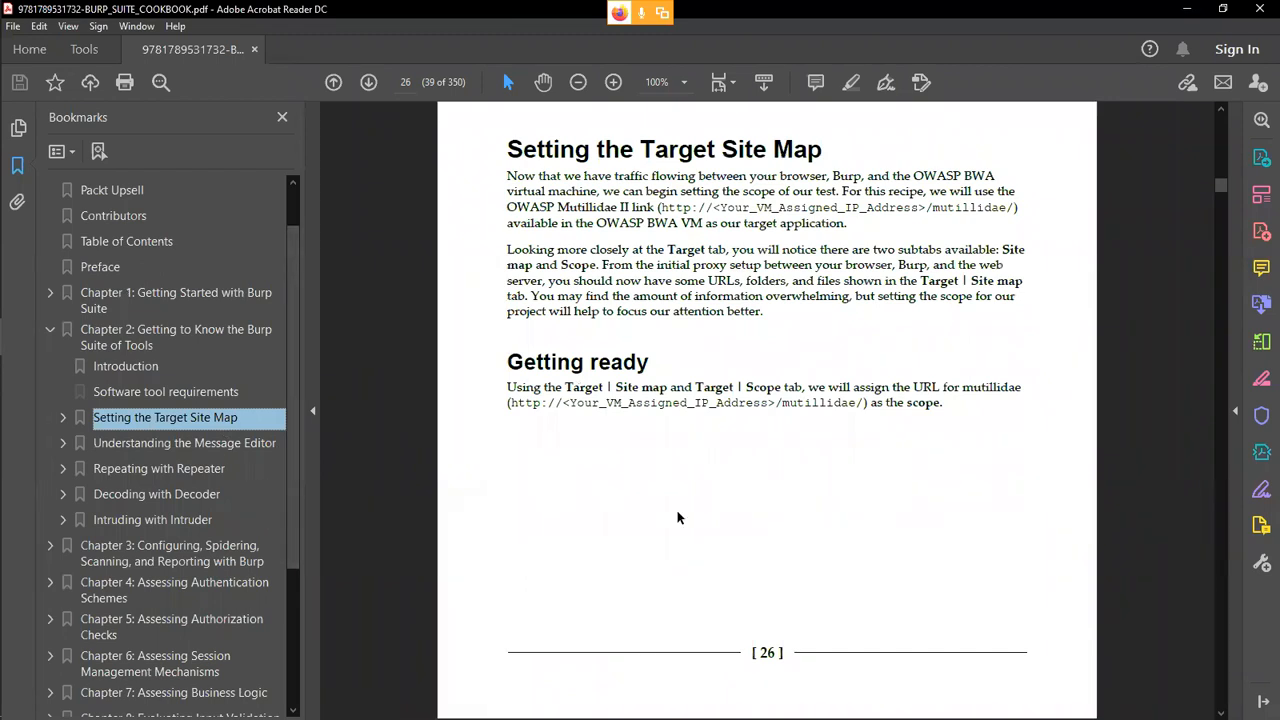
drag(511, 406, 866, 428)
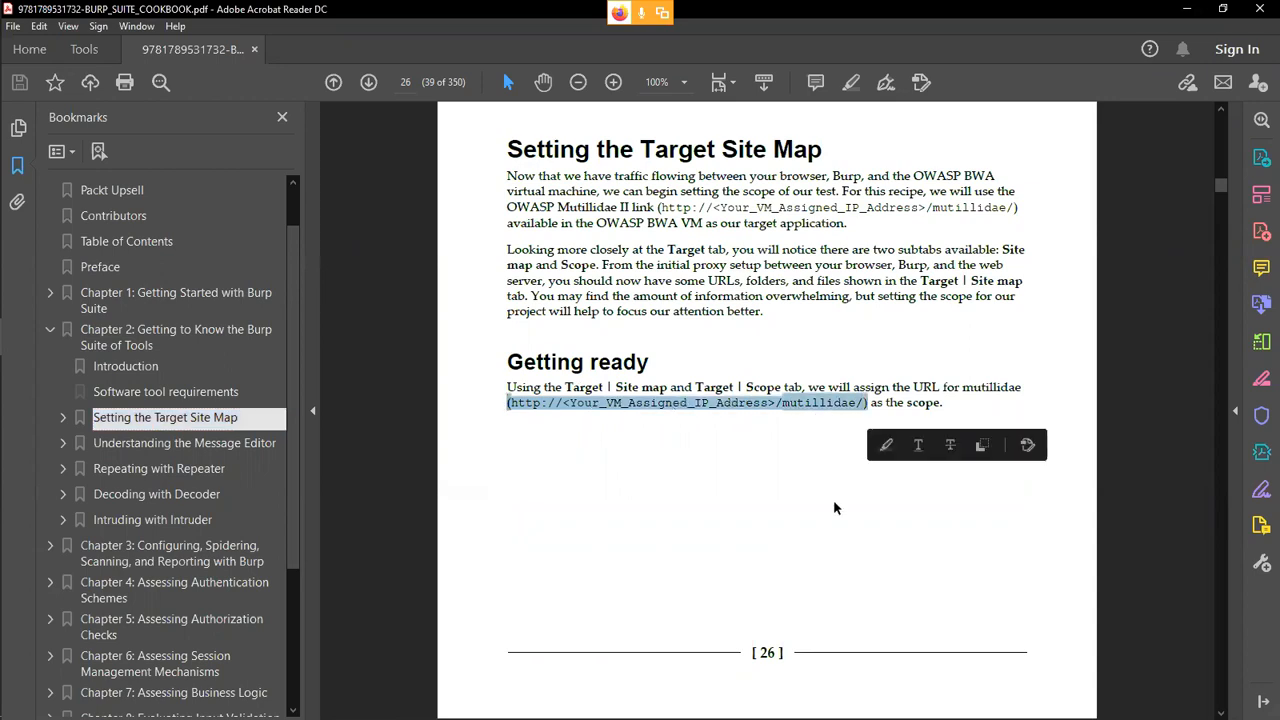
Switch to the KaliLinux-2019.3 virtual machine and bring up the blank document in Text Editor.
mouse_move(3, 215)
click(32, 297)
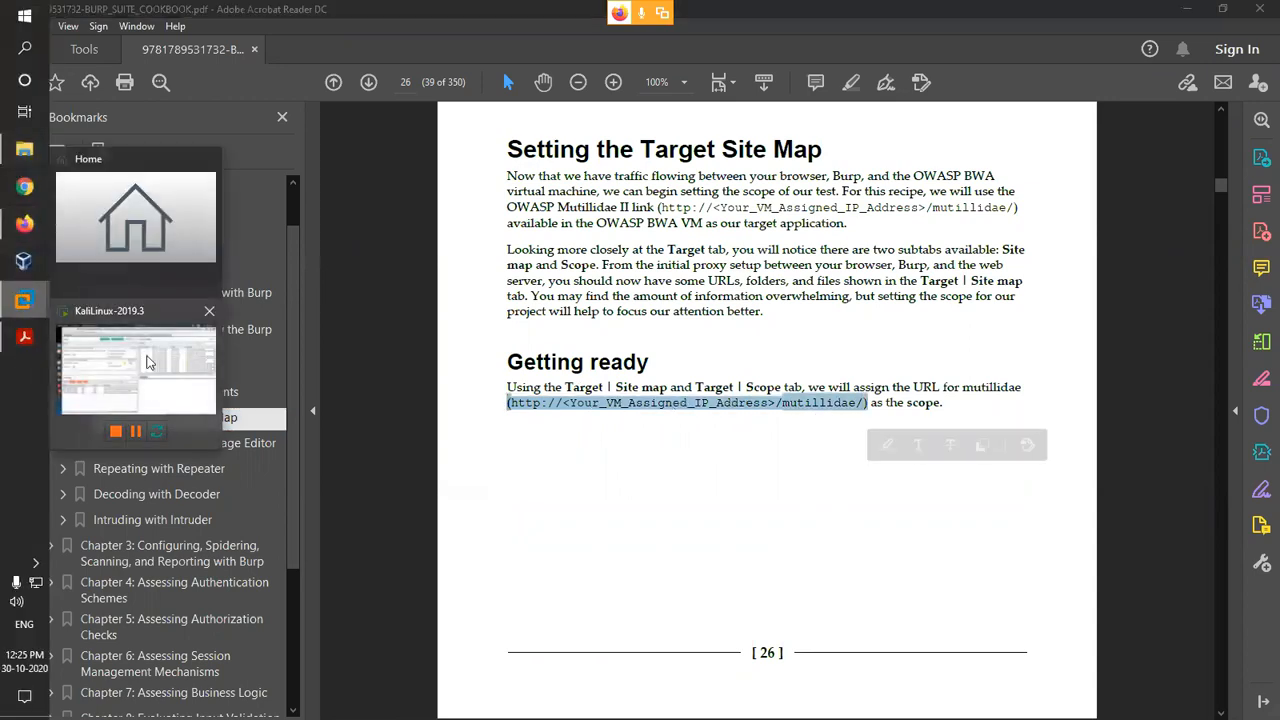
click(149, 361)
click(27, 299)
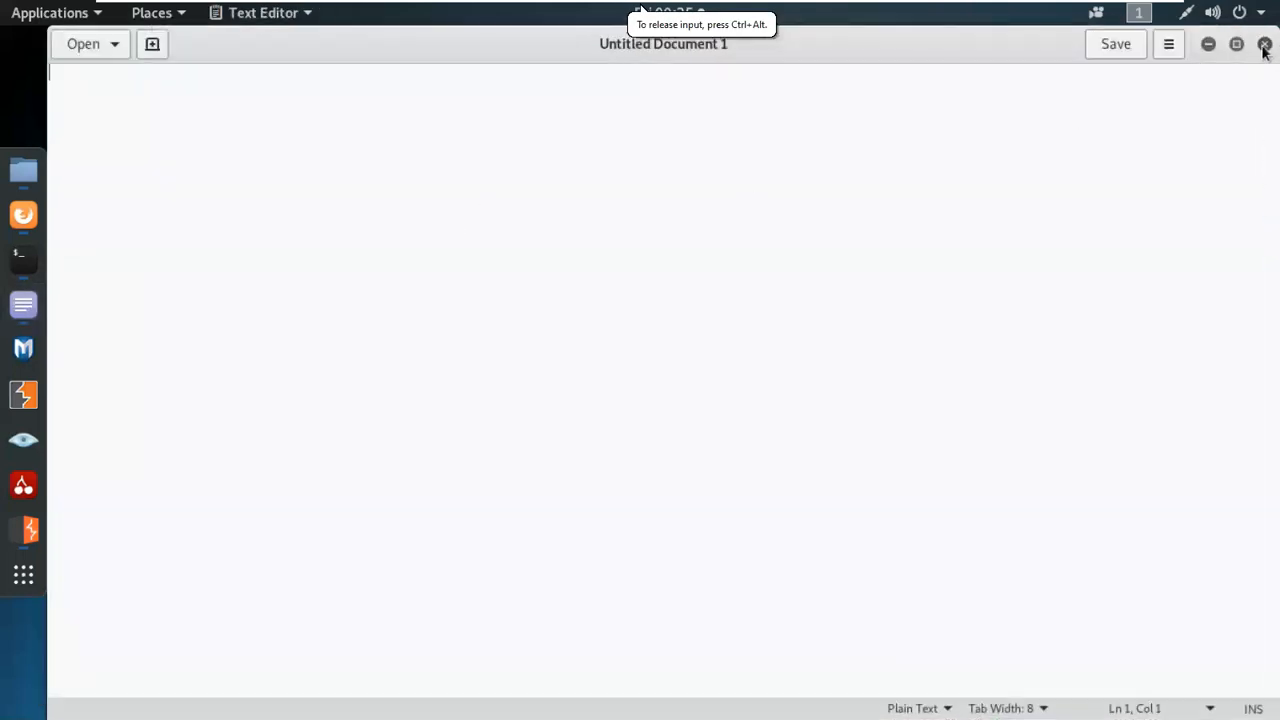
right_click(663, 168)
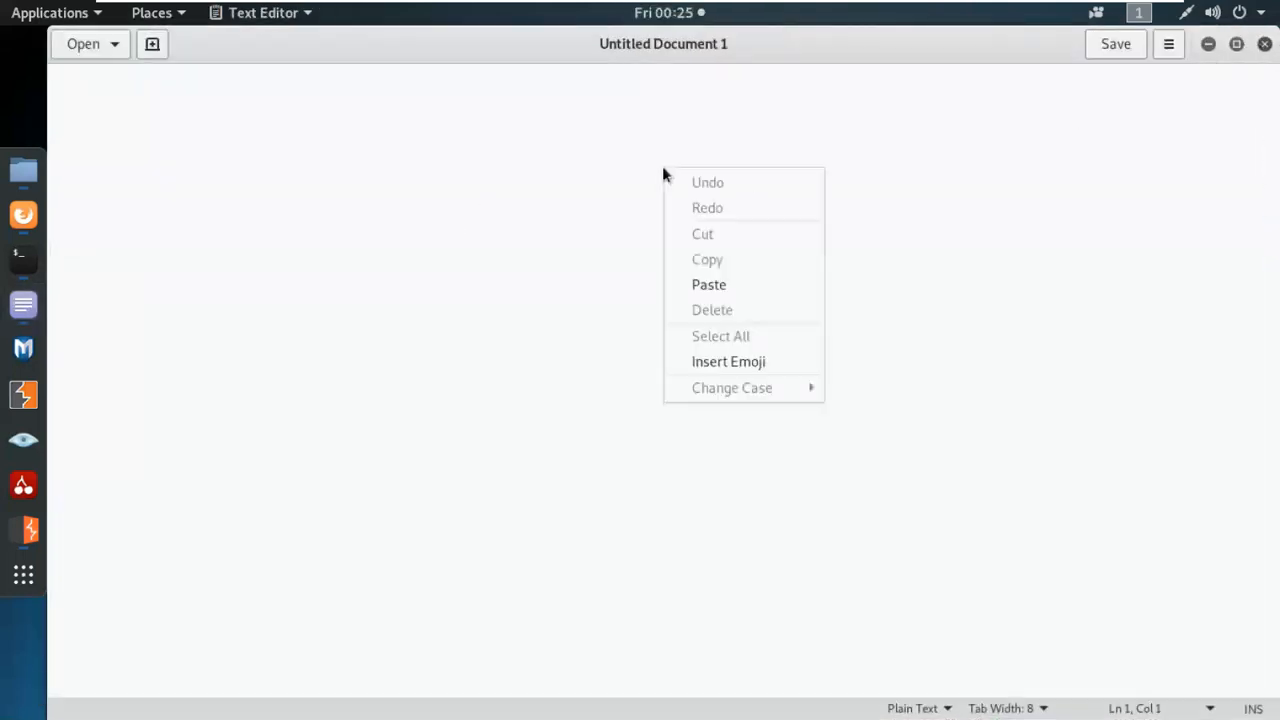
click(710, 365)
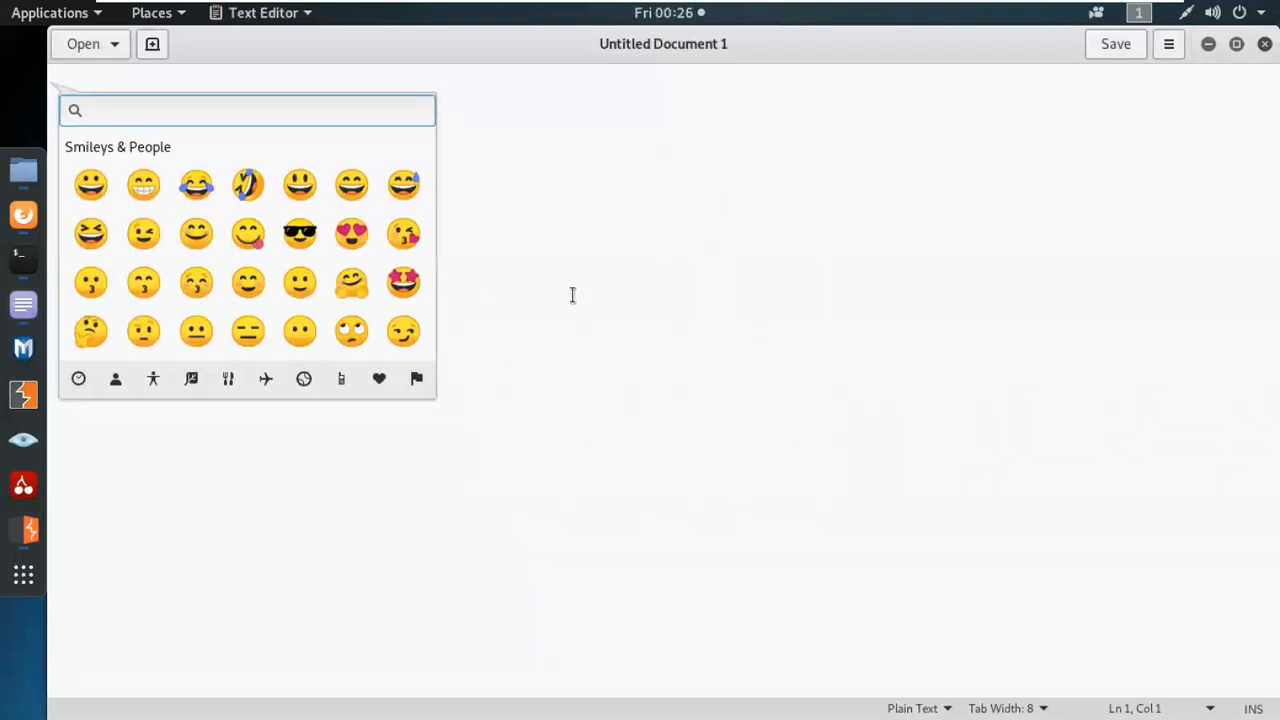
click(478, 294)
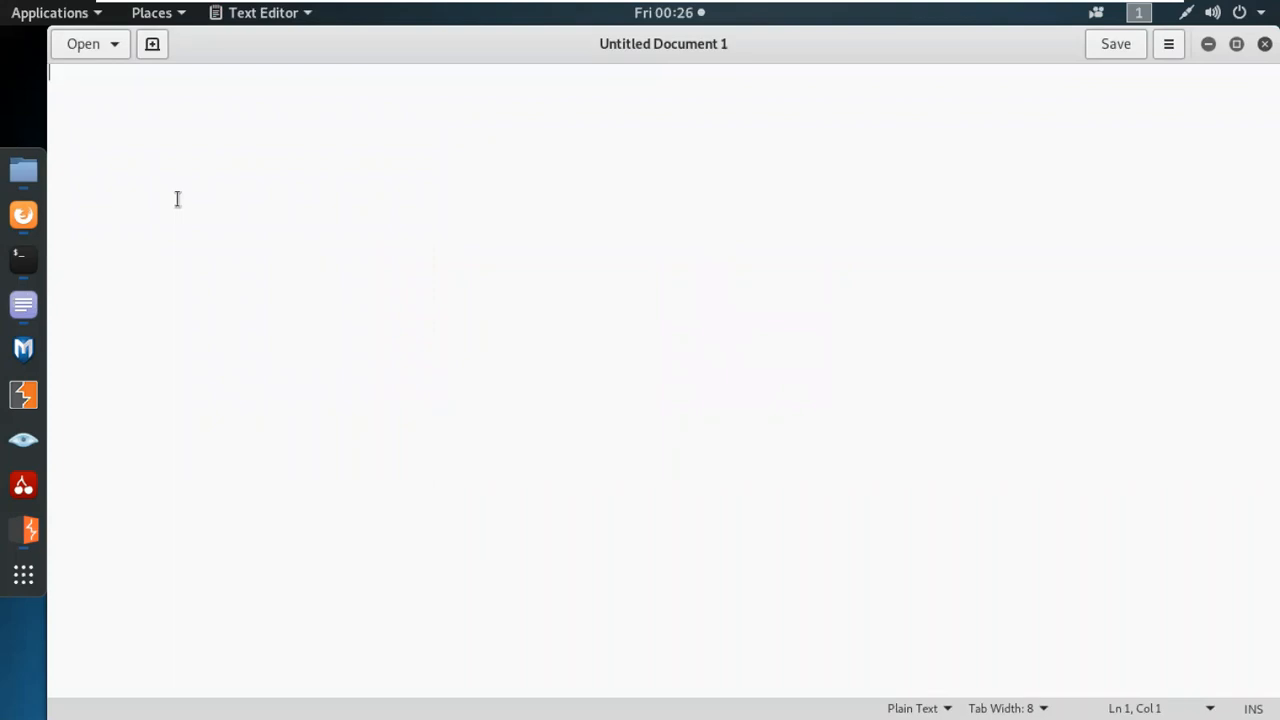
Write the heading "Burpsuite:" and, after a blank line, the subheading "Basic URL -- website:" in the document.
text(Bur)
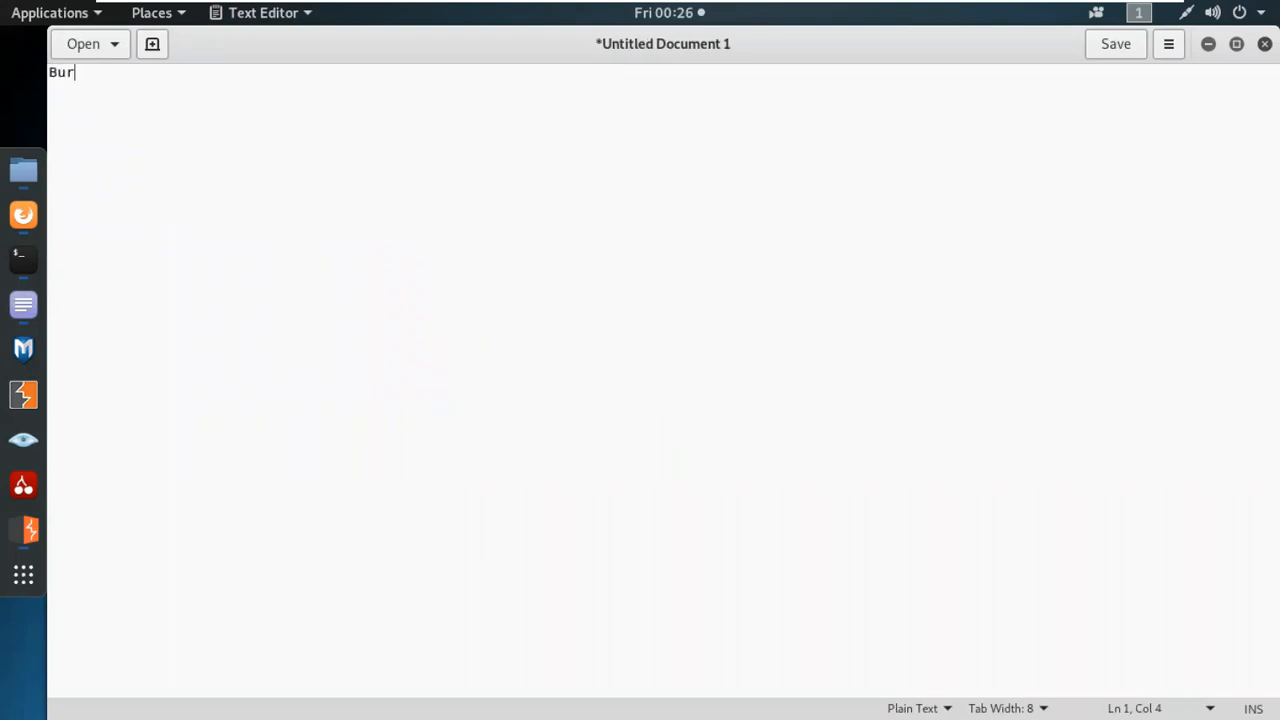
text(psuite:)
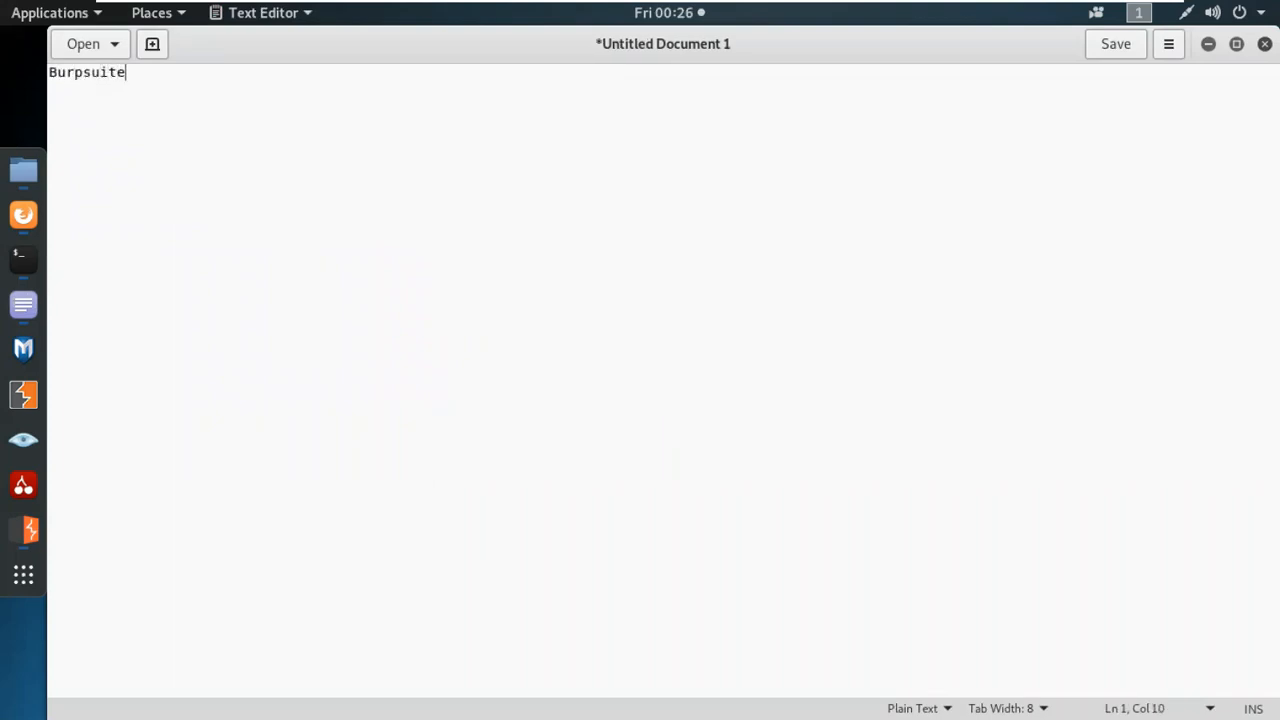
key(Return)
key(Return)
text(Basic URL)
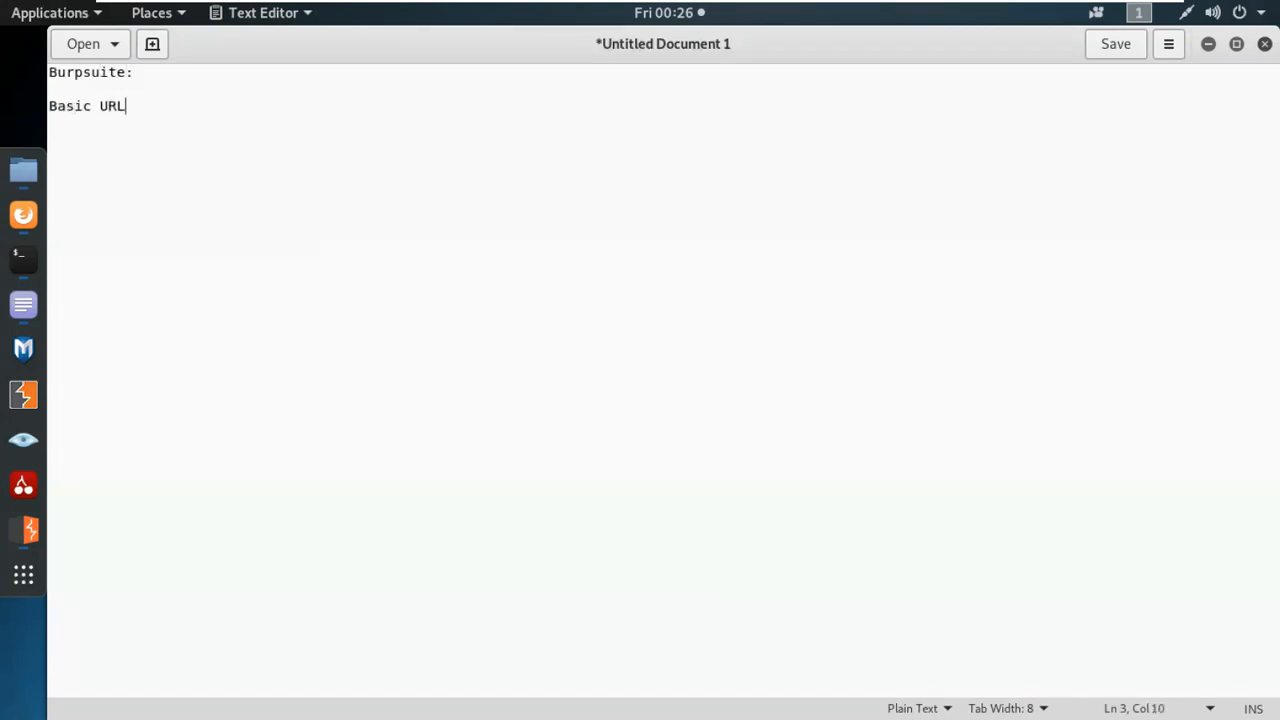
text( -- website)
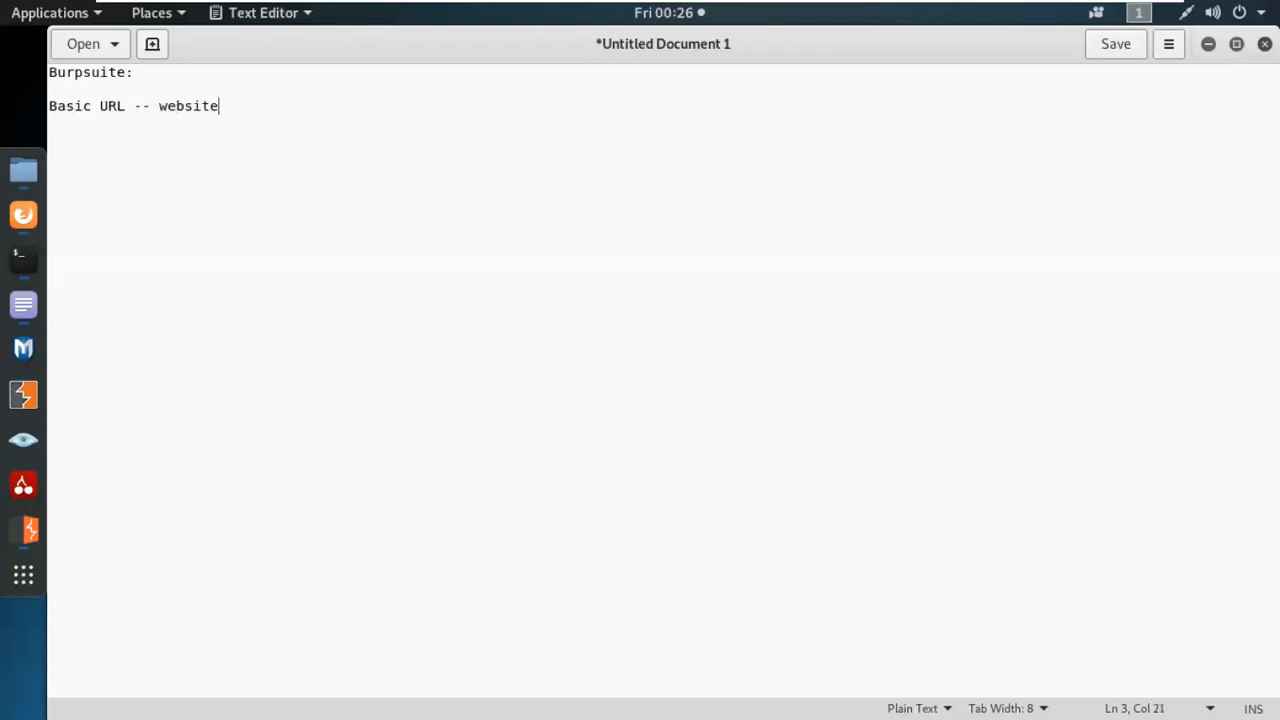
text(:)
Add the URL pattern "Domainname/filetype.proglang?parameter=value" below the Basic URL subheading, separated by a blank line.
key(Return)
key(Return)
text(Domainname)
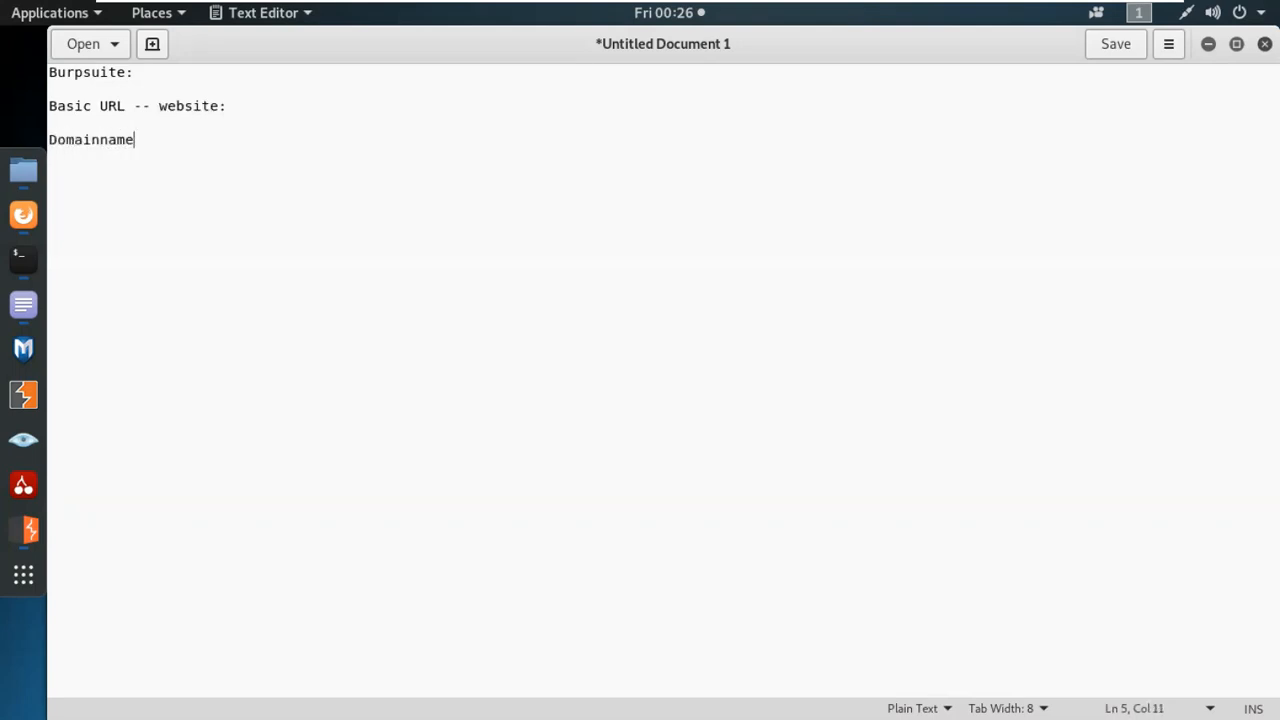
text(/filetype.proglang)
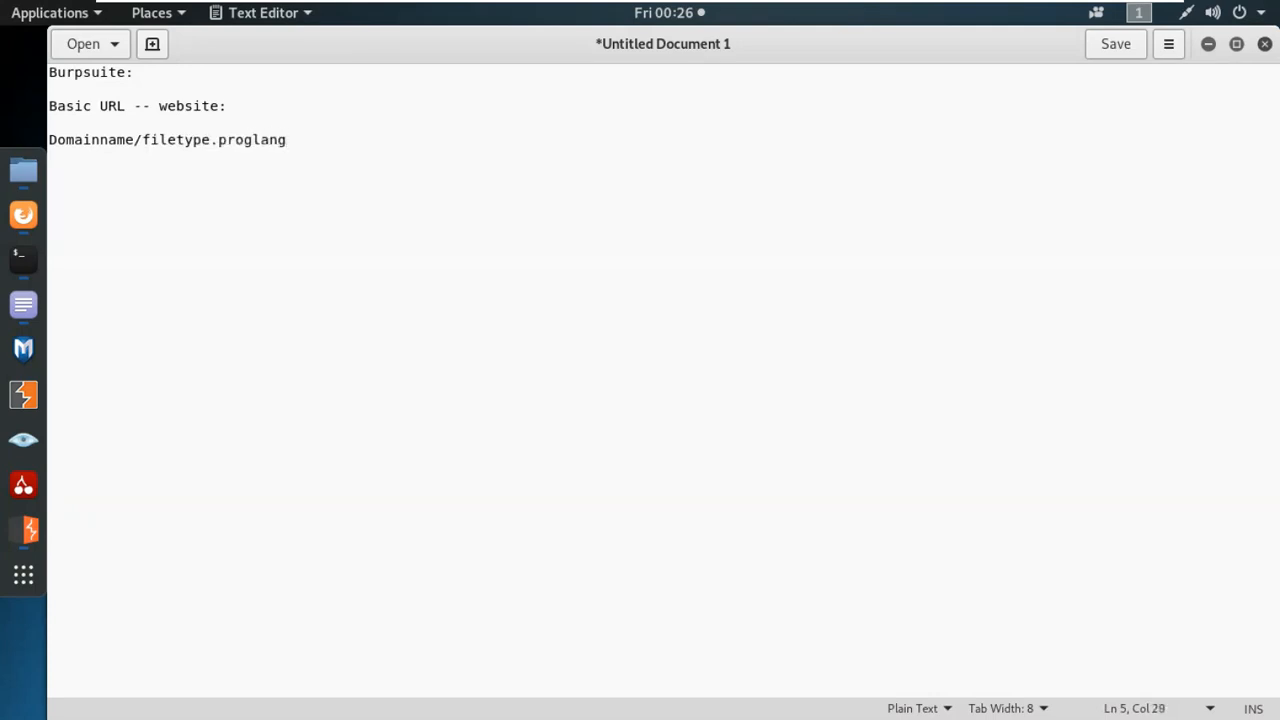
text(?parameter=value)
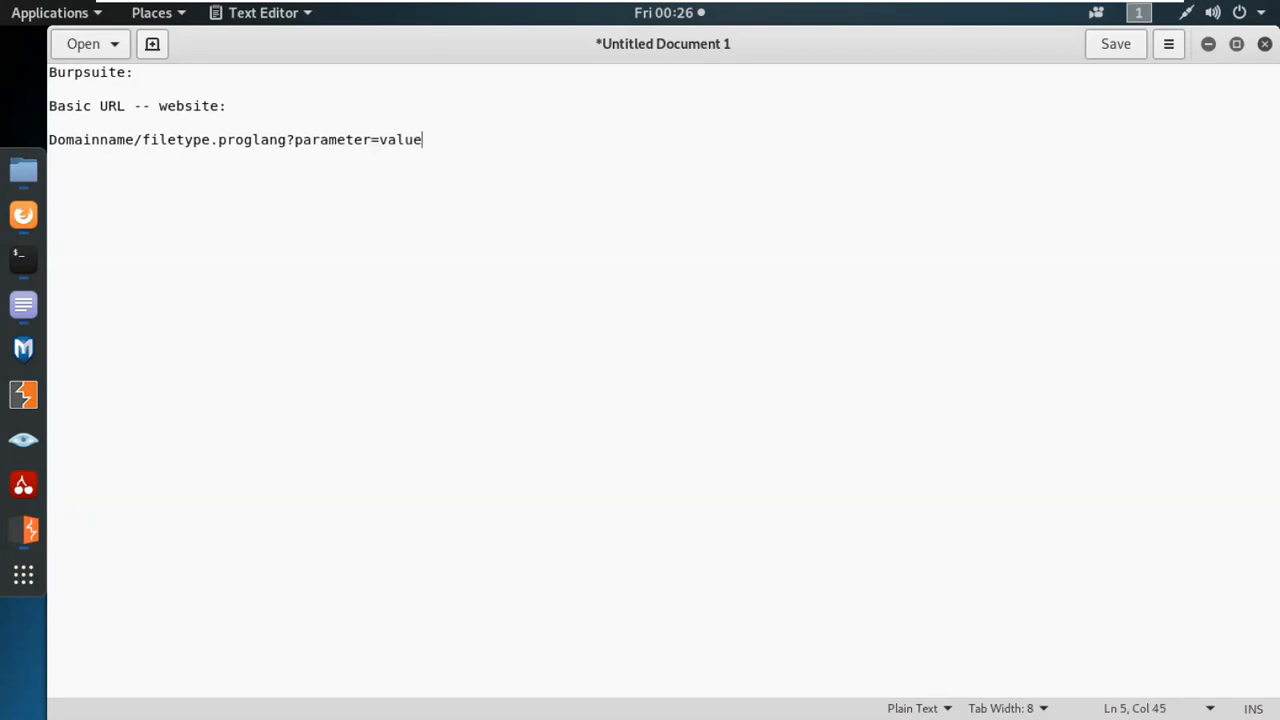
Highlight in turn the domain name, the "filetype.proglang" part and the "parameter=value" part of the URL pattern.
drag(134, 140, 38, 139)
drag(142, 139, 290, 145)
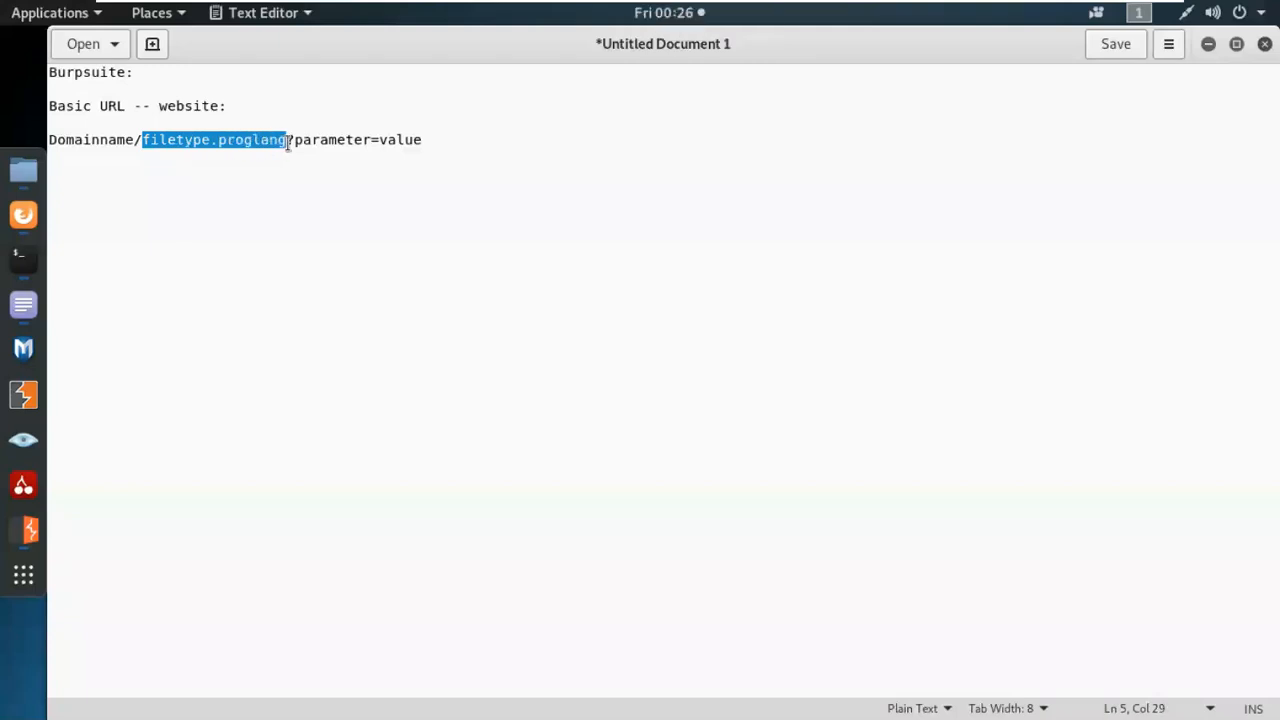
click(331, 172)
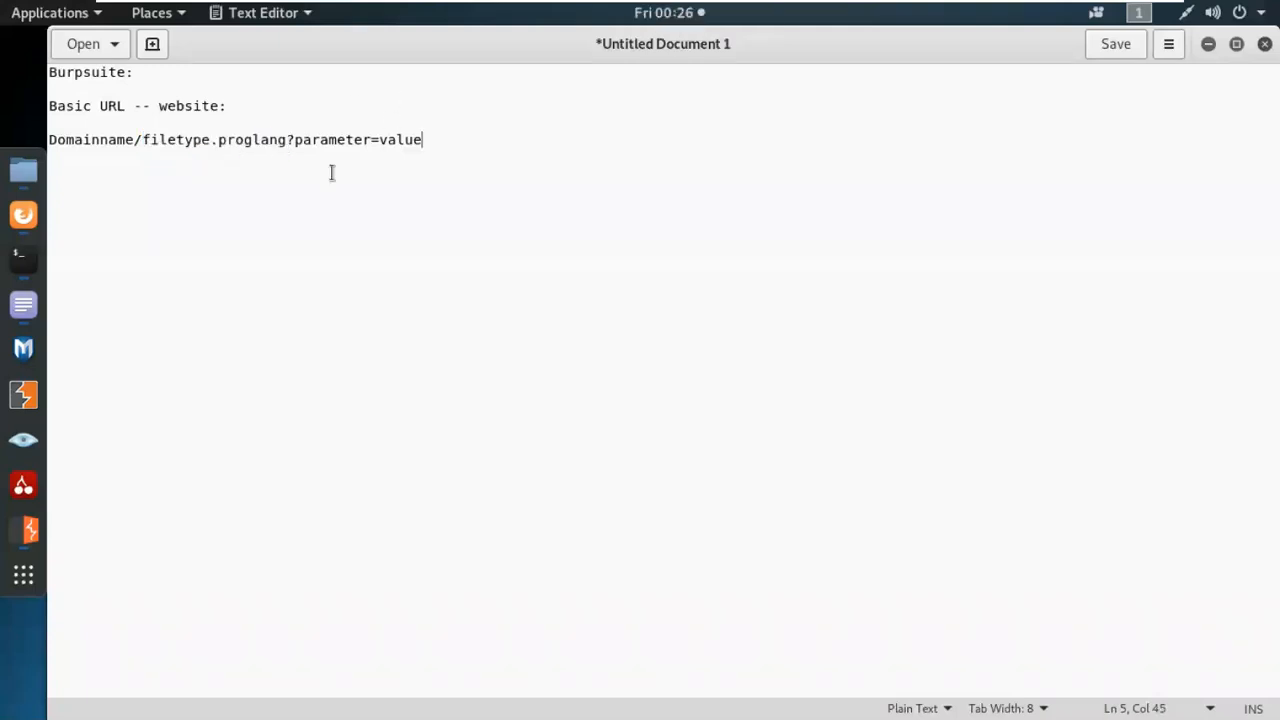
drag(294, 140, 426, 151)
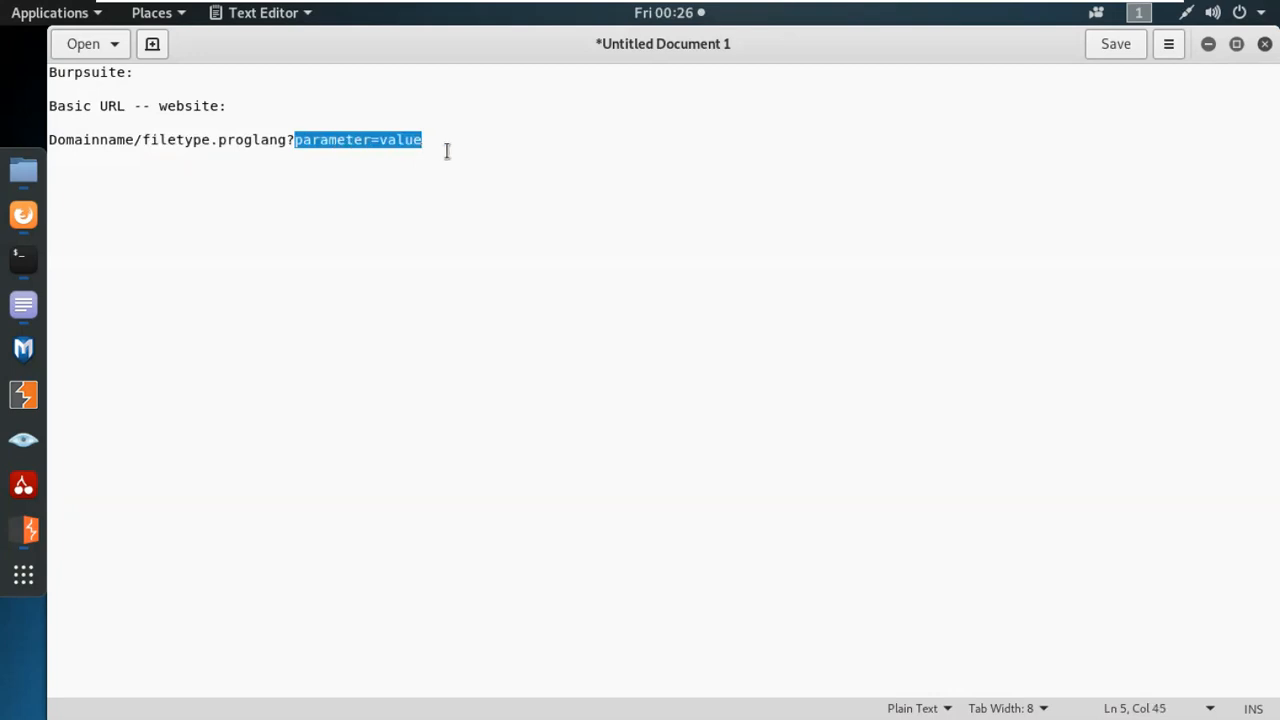
Add the example URL "Xyz.com/login.php?name=lucifer" below the URL pattern, separated by a blank line.
click(457, 140)
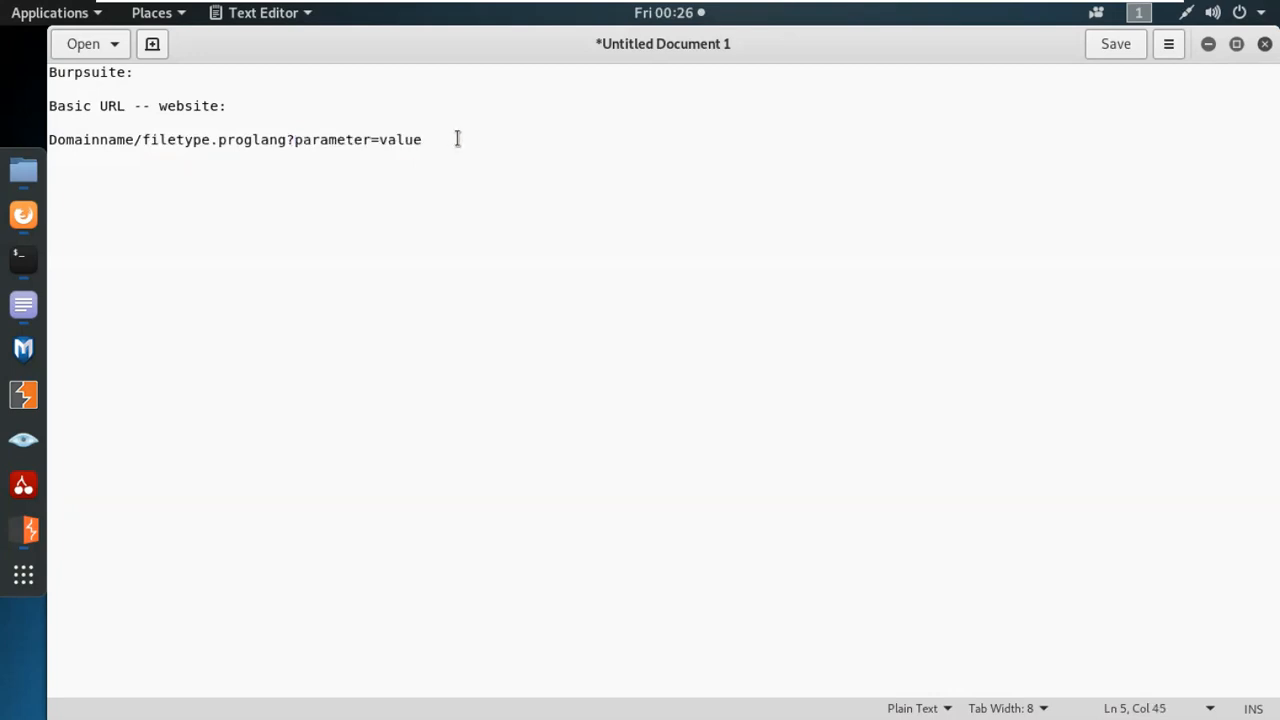
key(Return)
key(Return)
text(Xyz.com)
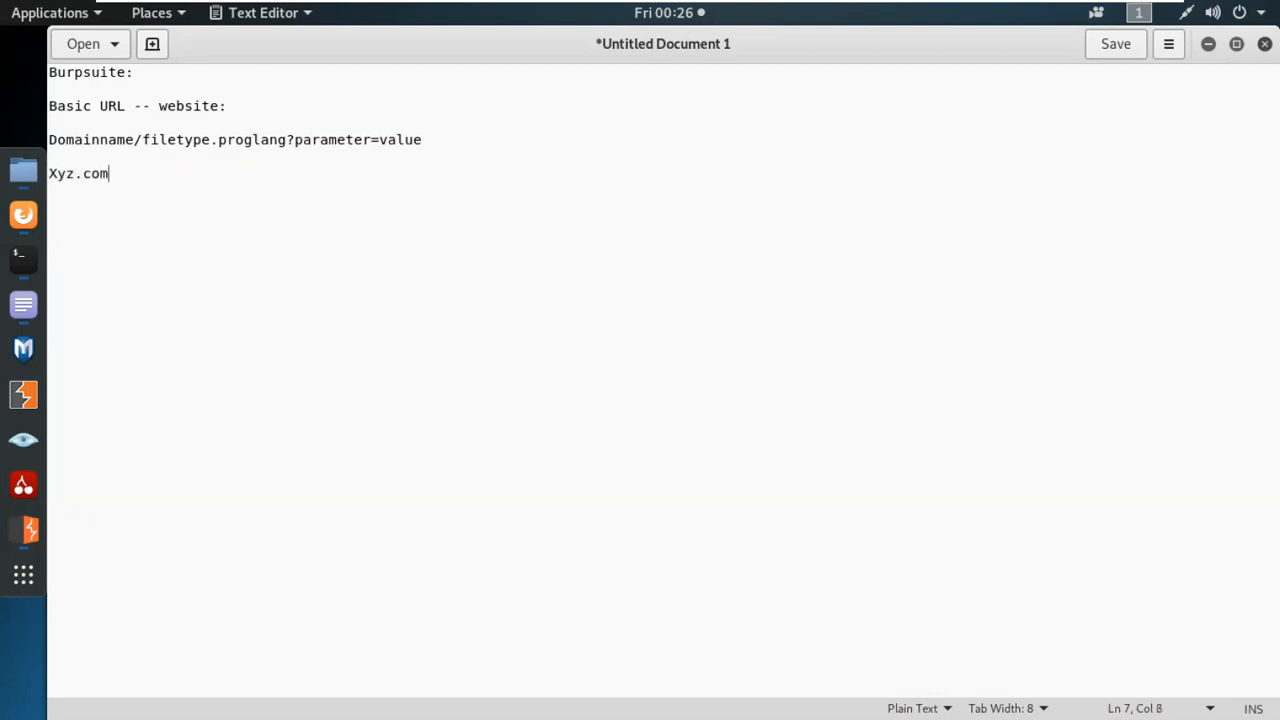
text(/login)
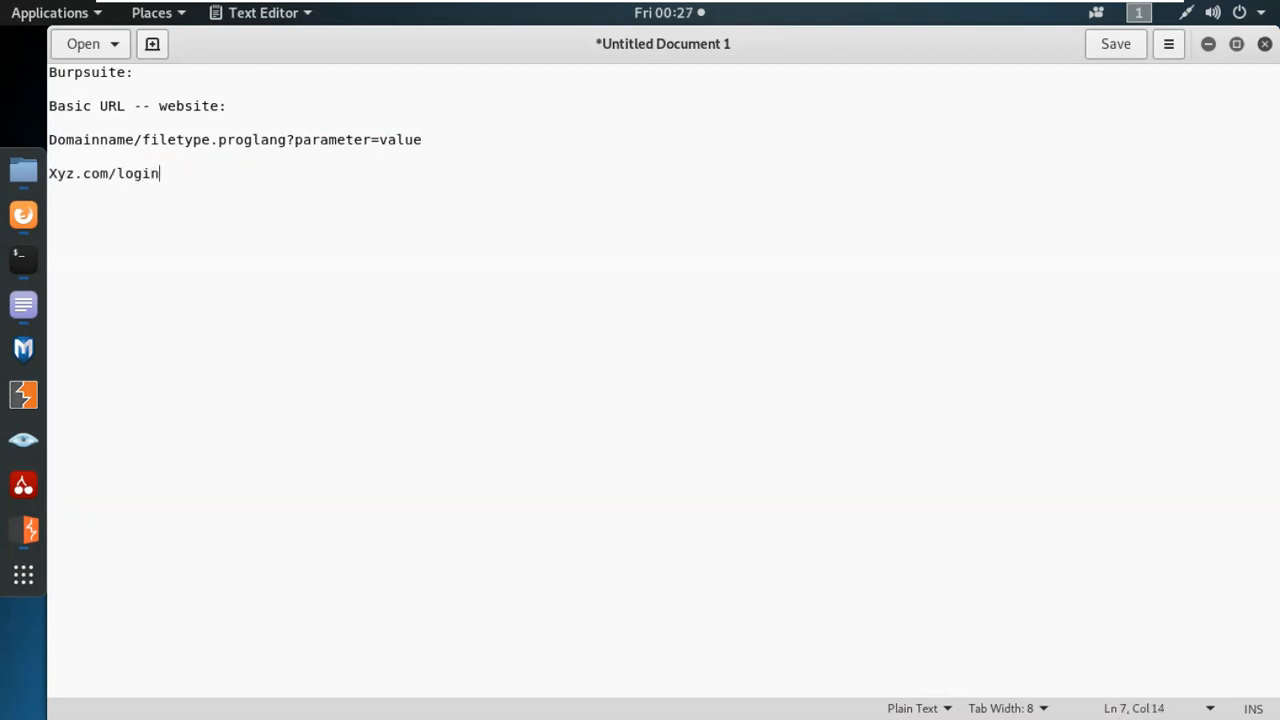
text(.php?name=lucifer)
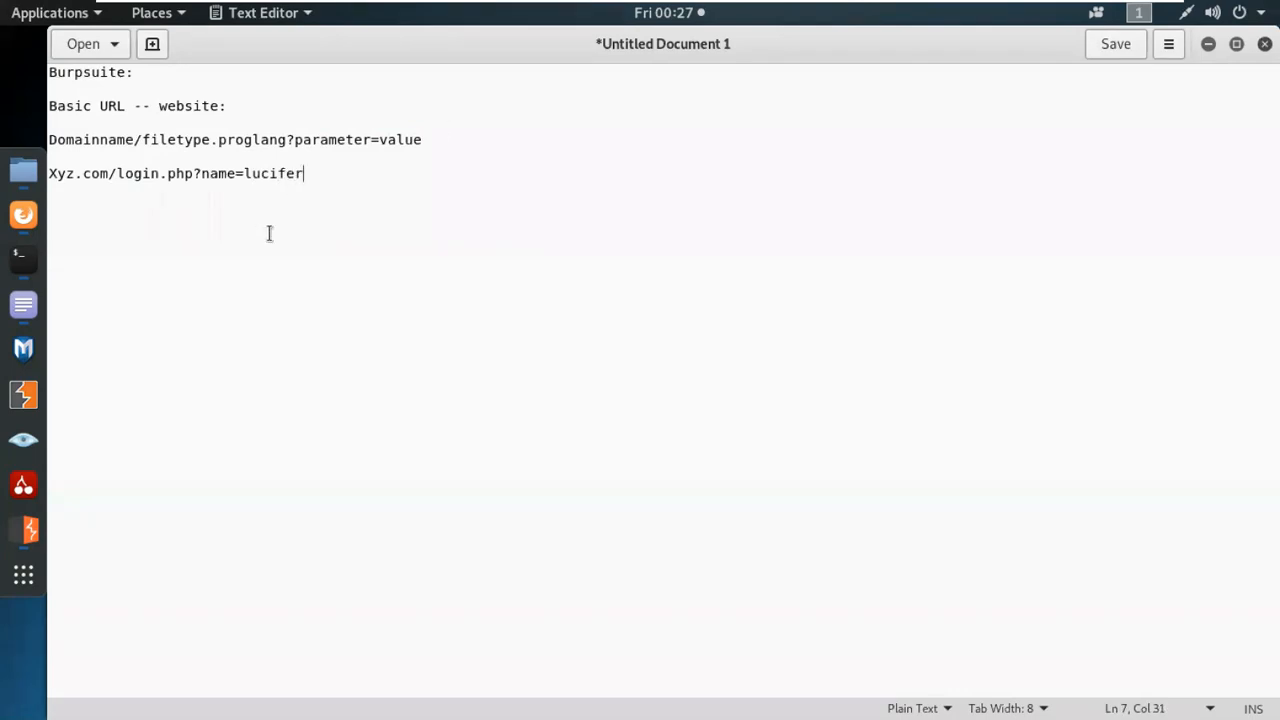
Compare the example URL with the pattern by highlighting the matching parameter and value parts in both lines.
drag(117, 176, 371, 142)
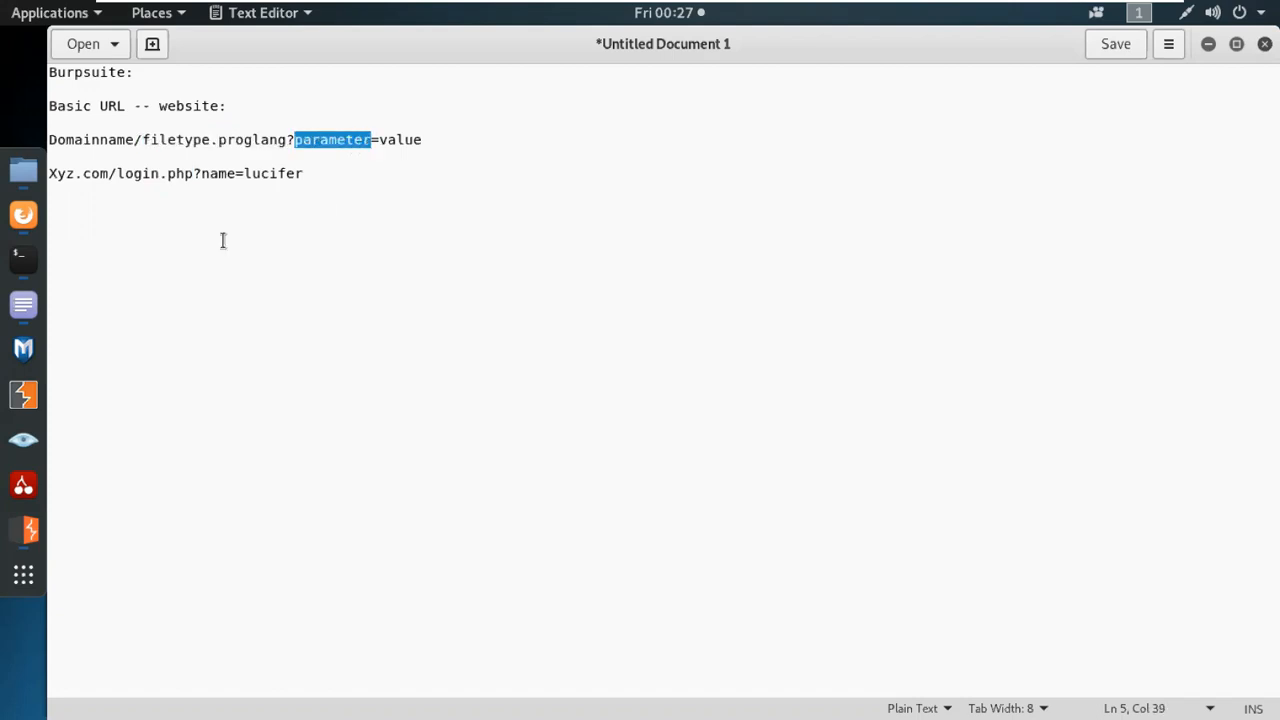
drag(203, 173, 244, 175)
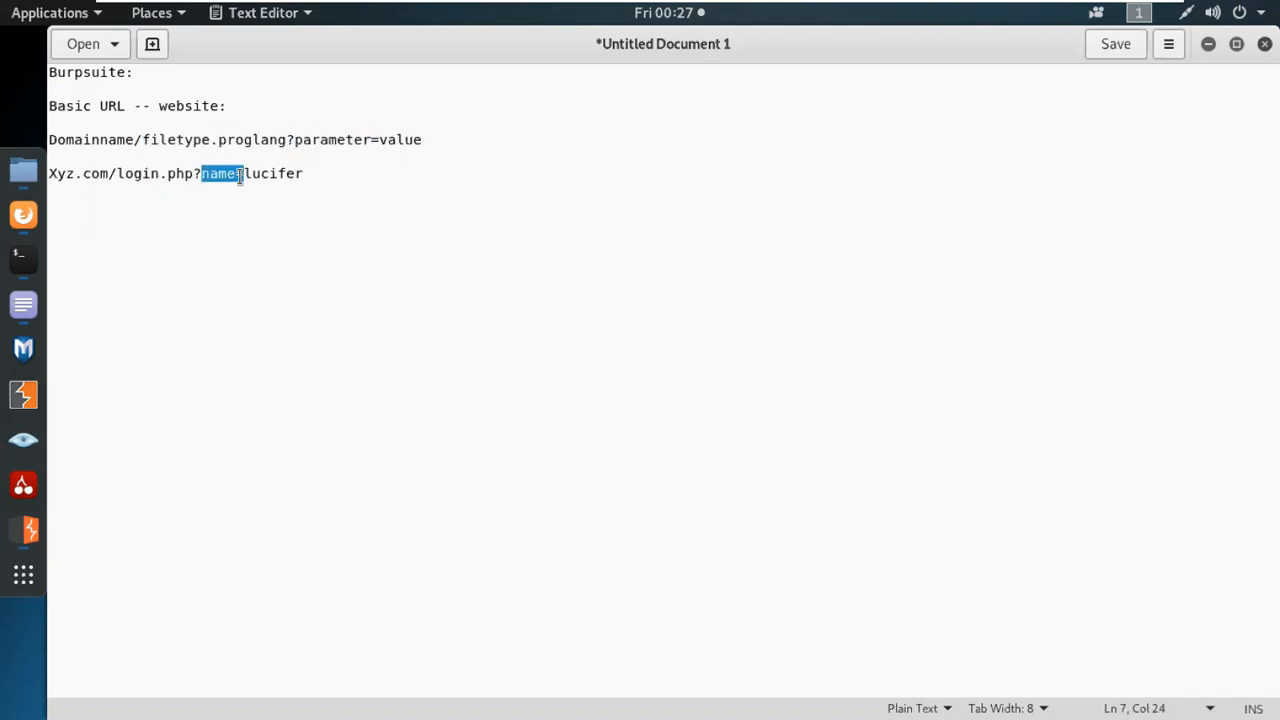
click(381, 141)
drag(381, 141, 427, 141)
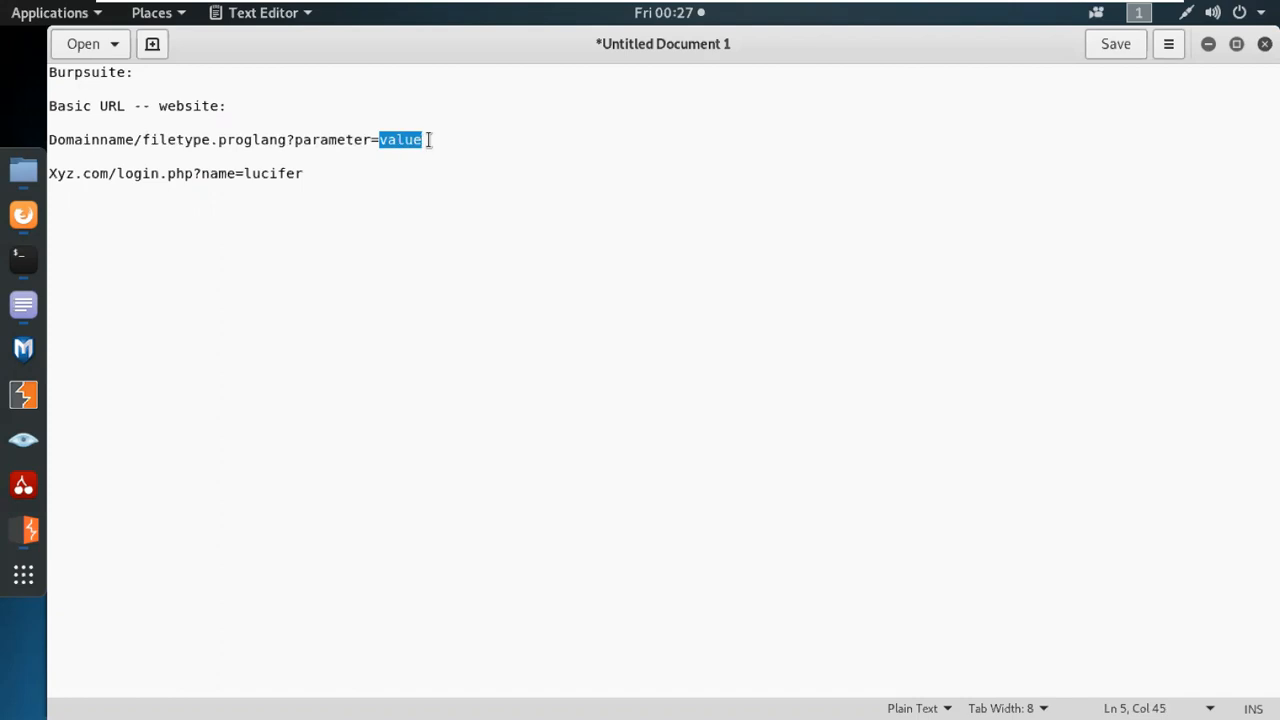
drag(201, 174, 305, 170)
Below the example URL, add the note lines "client: ---- modified????" and "parameter= ....!!!".
click(305, 172)
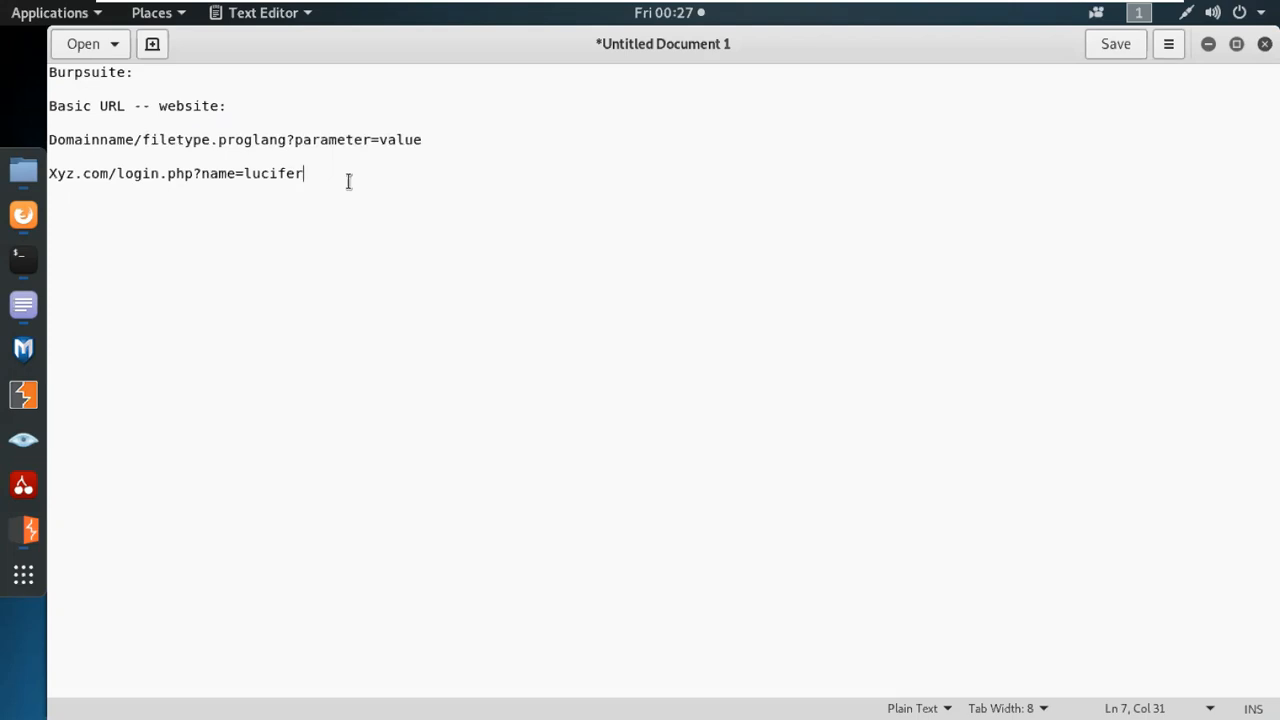
key(Return)
key(Return)
text(client: ---- modified????)
key(Return)
text(parameter= ....!!!)
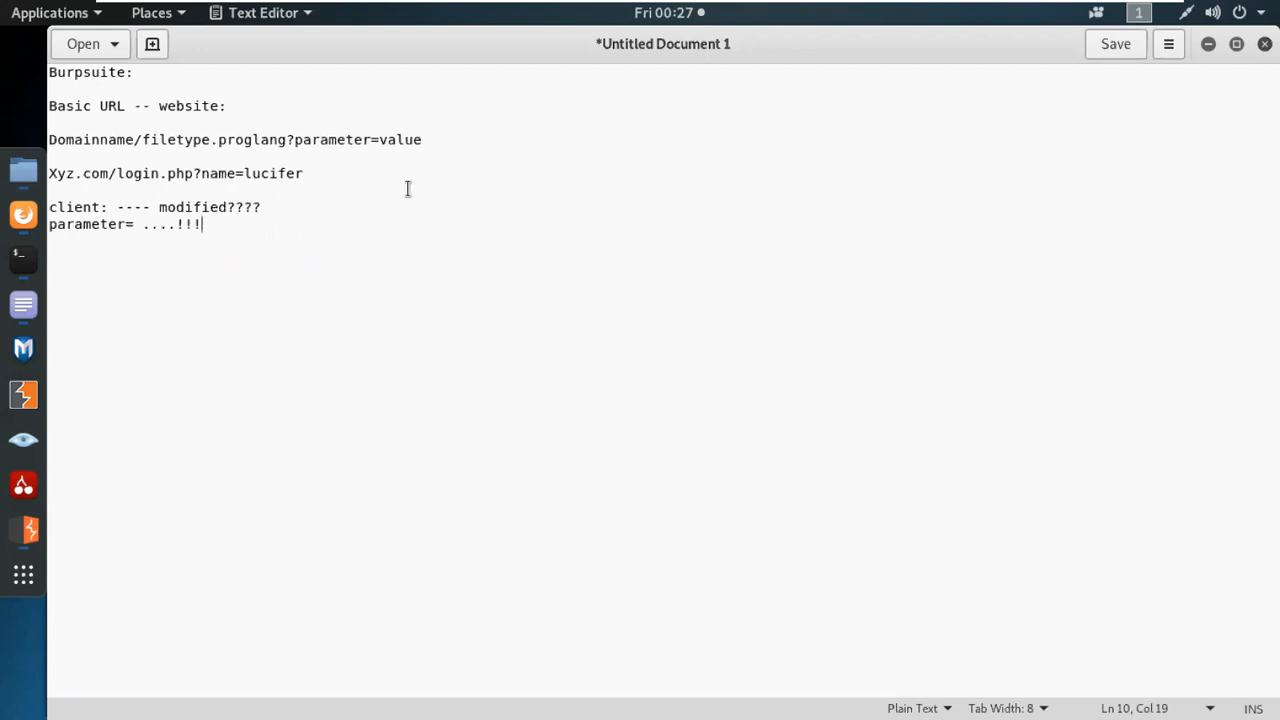
Switch to Firefox and copy the testphp.vulnweb.com address of the Acunetix test site.
click(30, 531)
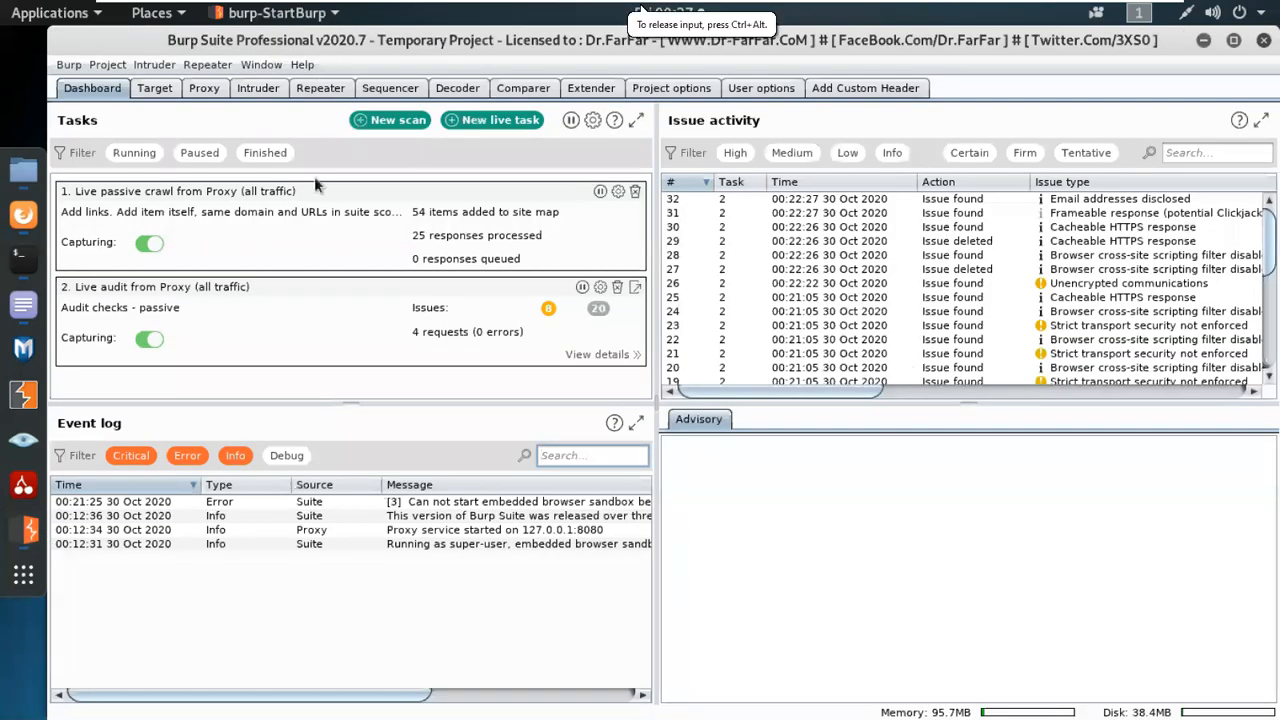
click(23, 230)
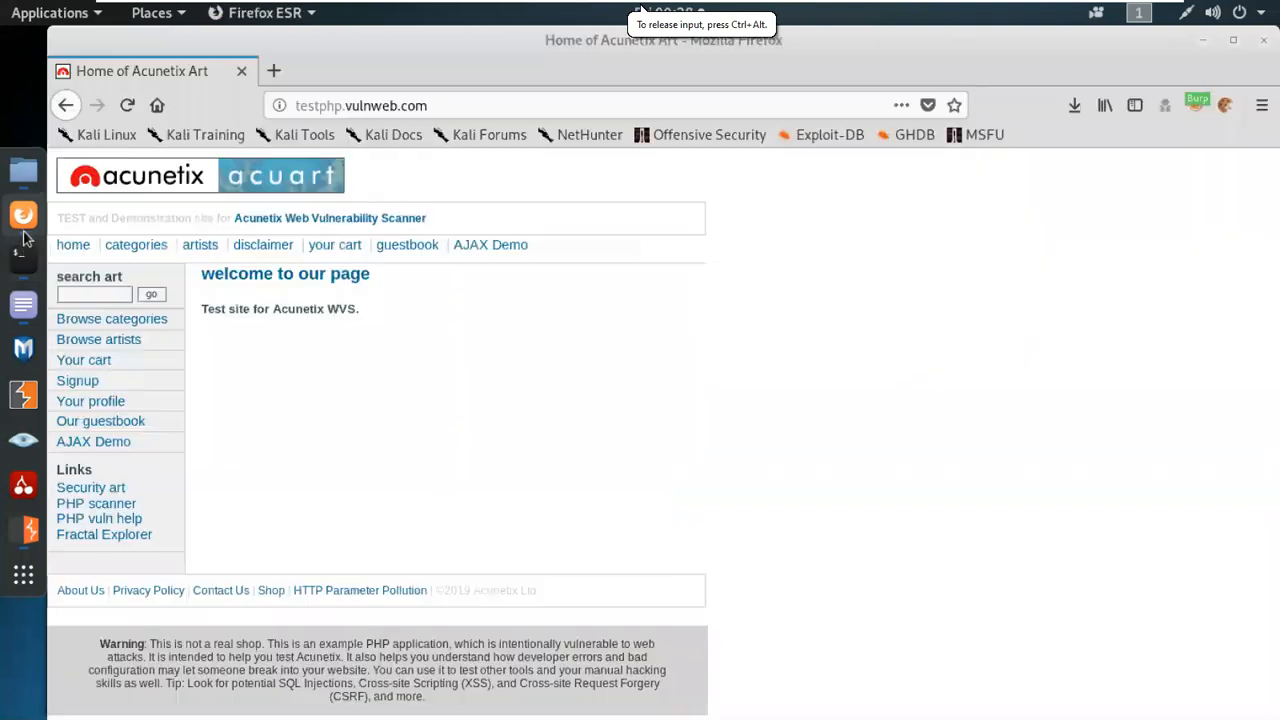
click(262, 104)
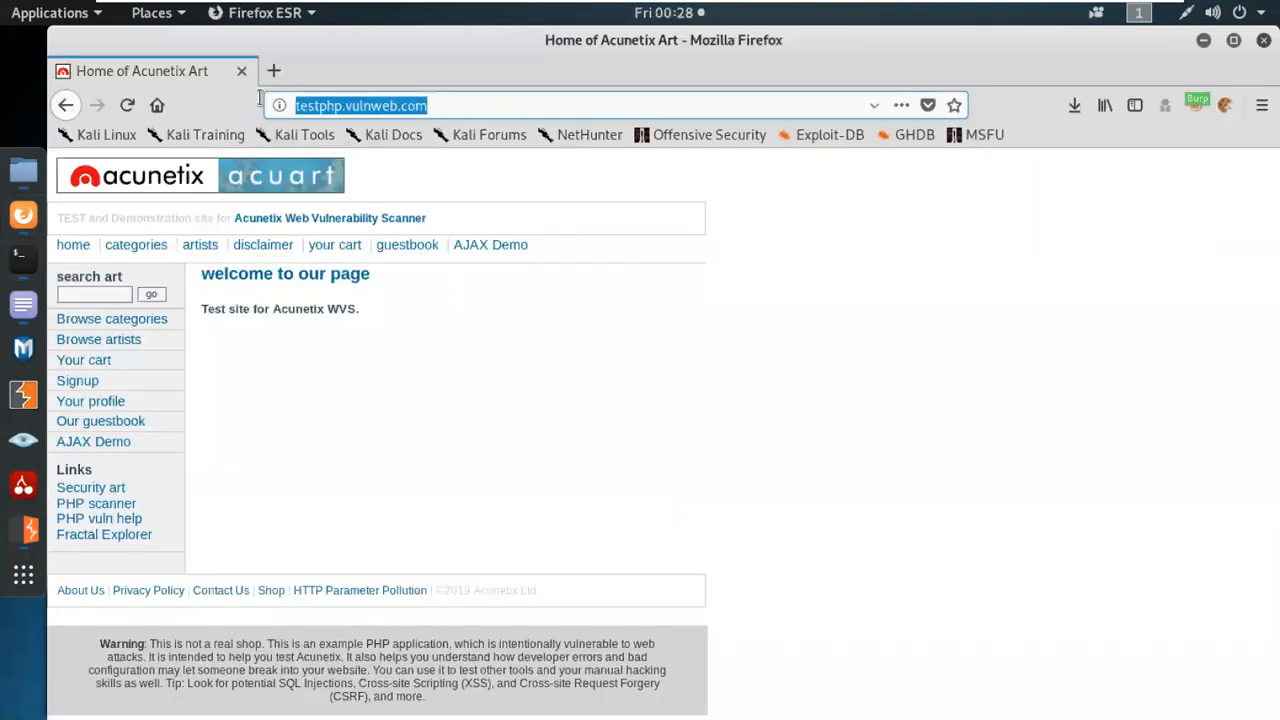
right_click(331, 106)
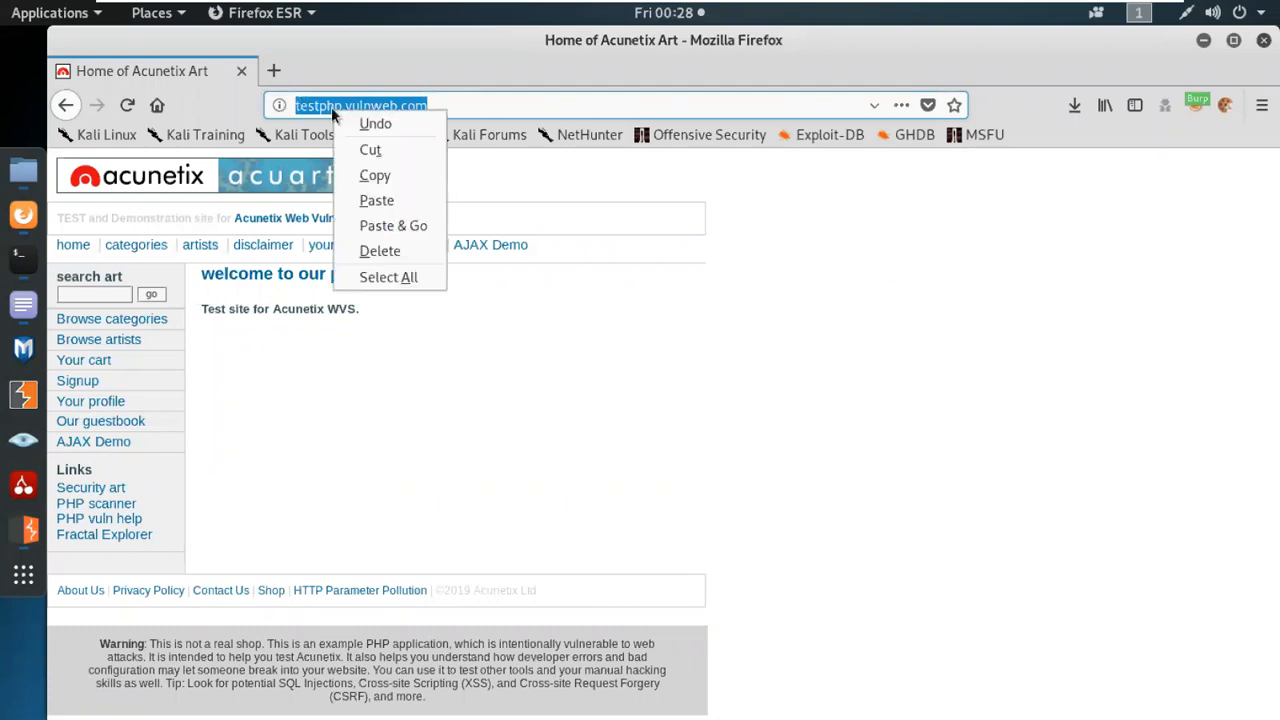
click(372, 172)
click(1204, 40)
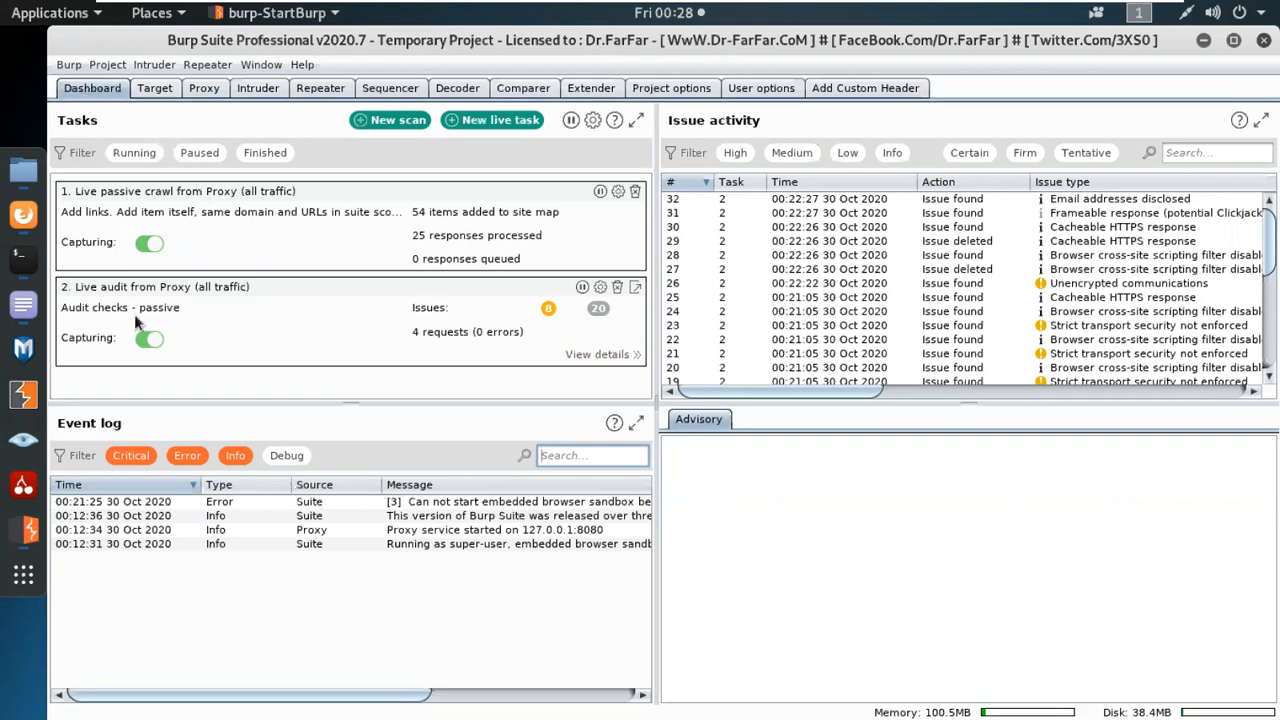
click(398, 120)
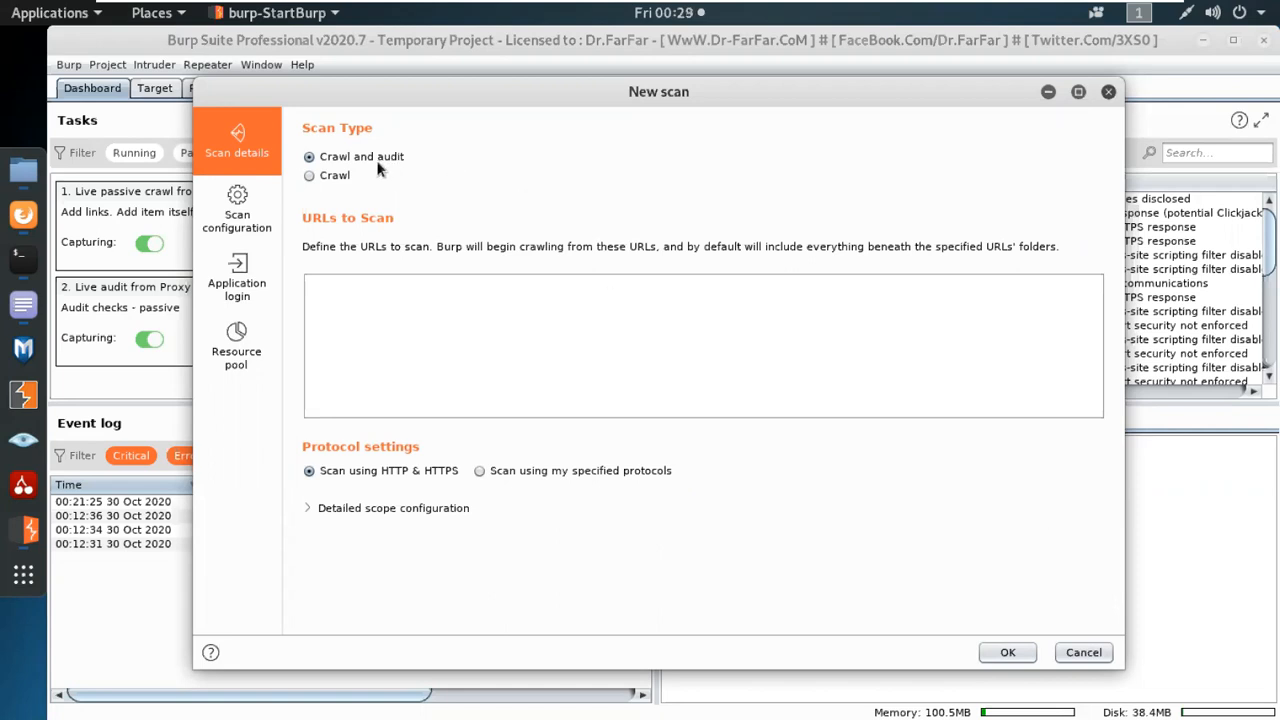
click(322, 174)
click(325, 508)
scroll(489, 551, down, 3)
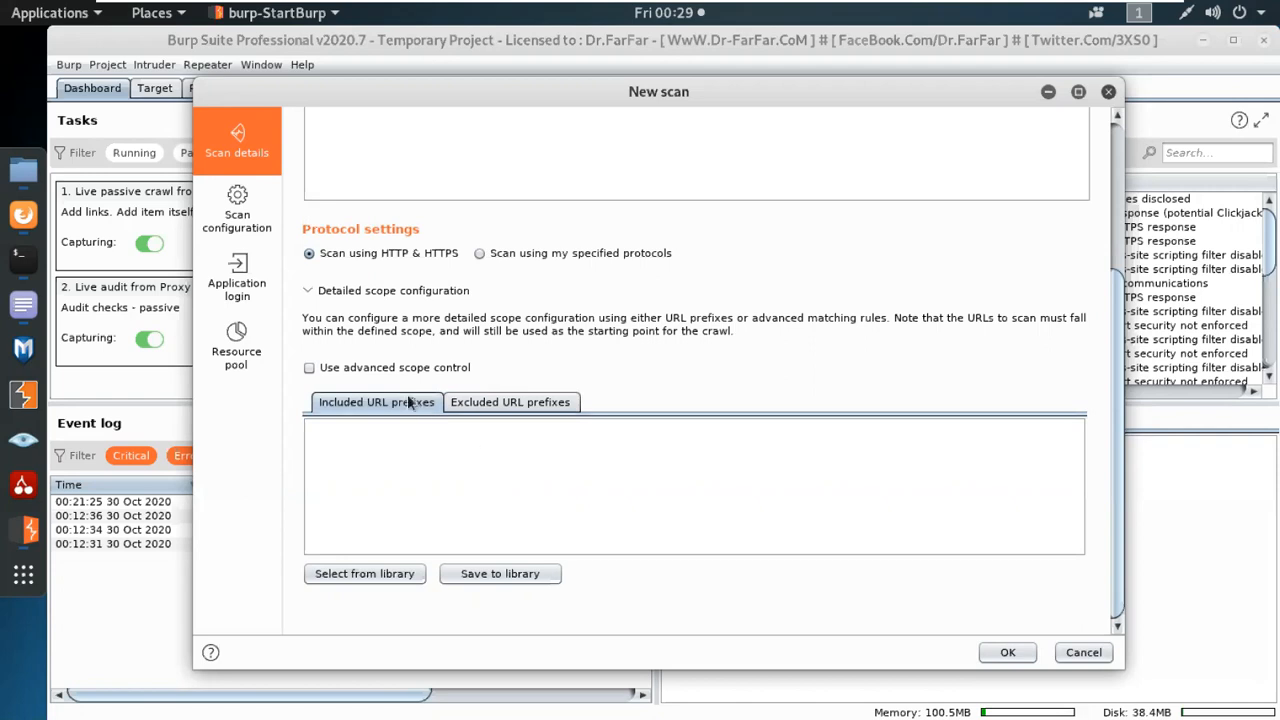
scroll(420, 400, up, 3)
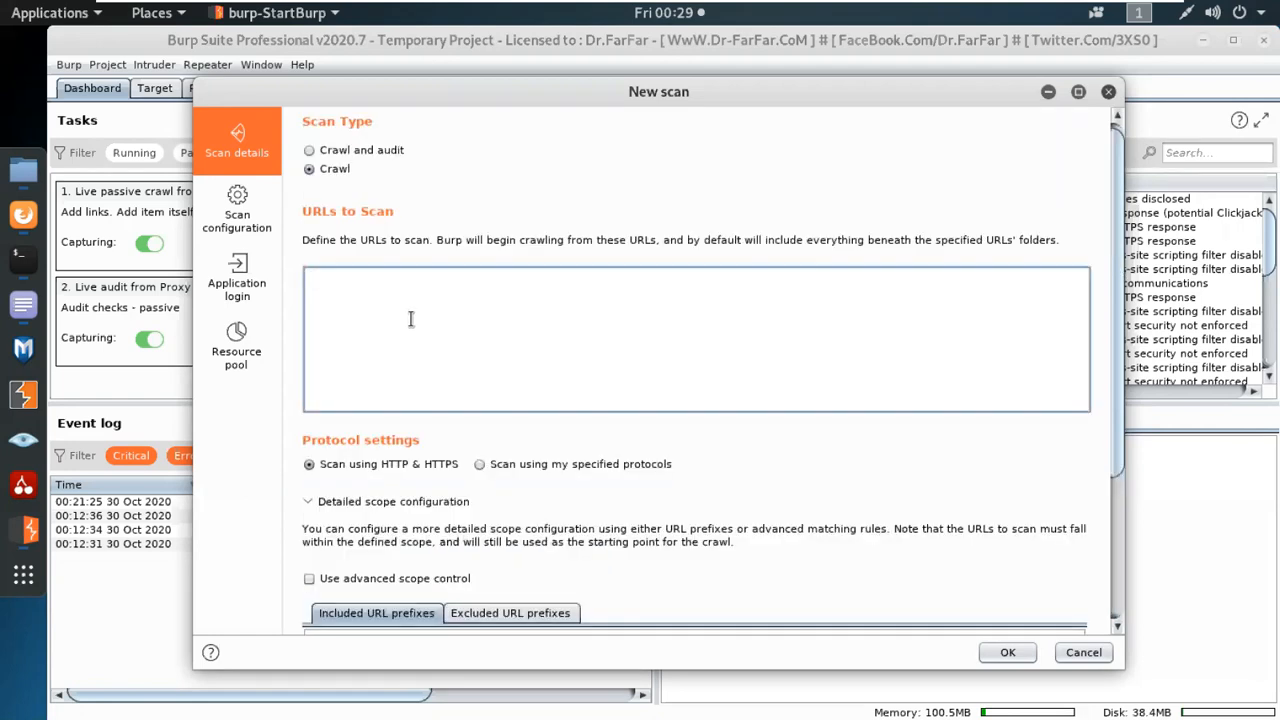
key(ctrl+v)
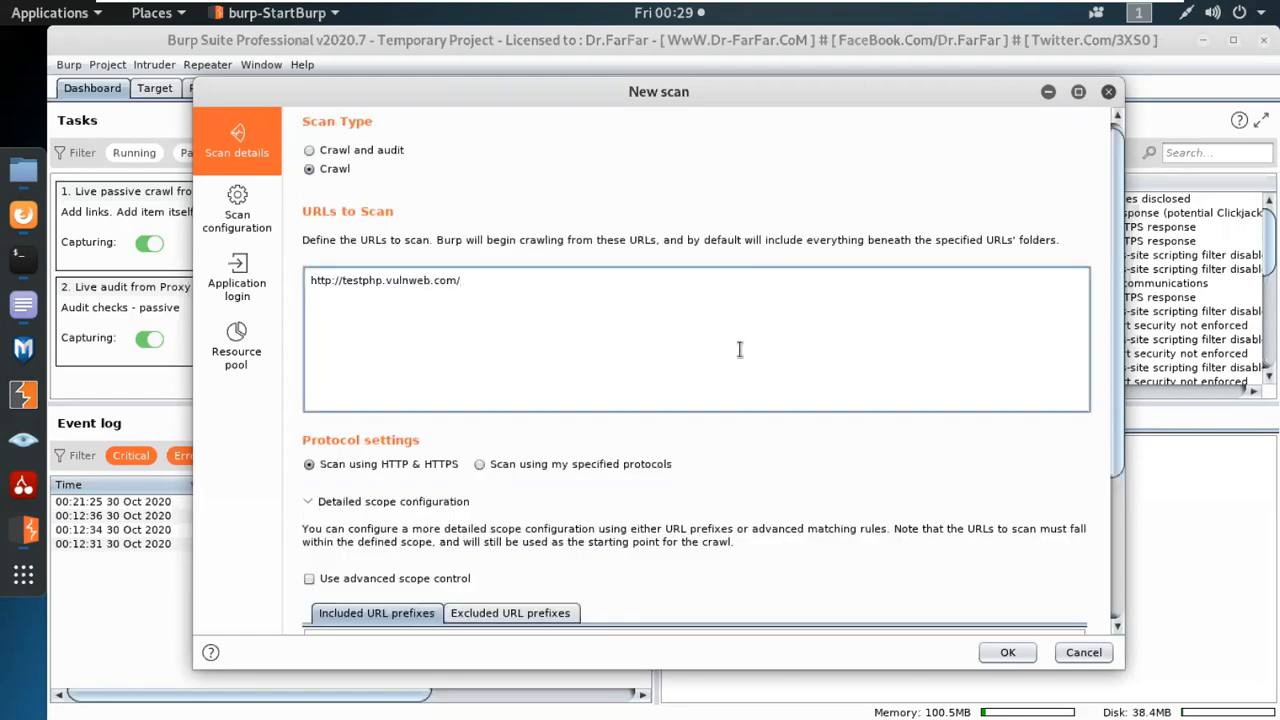
Enable advanced scope control to inspect its included URLs table, and disable it again.
scroll(640, 582, down, 3)
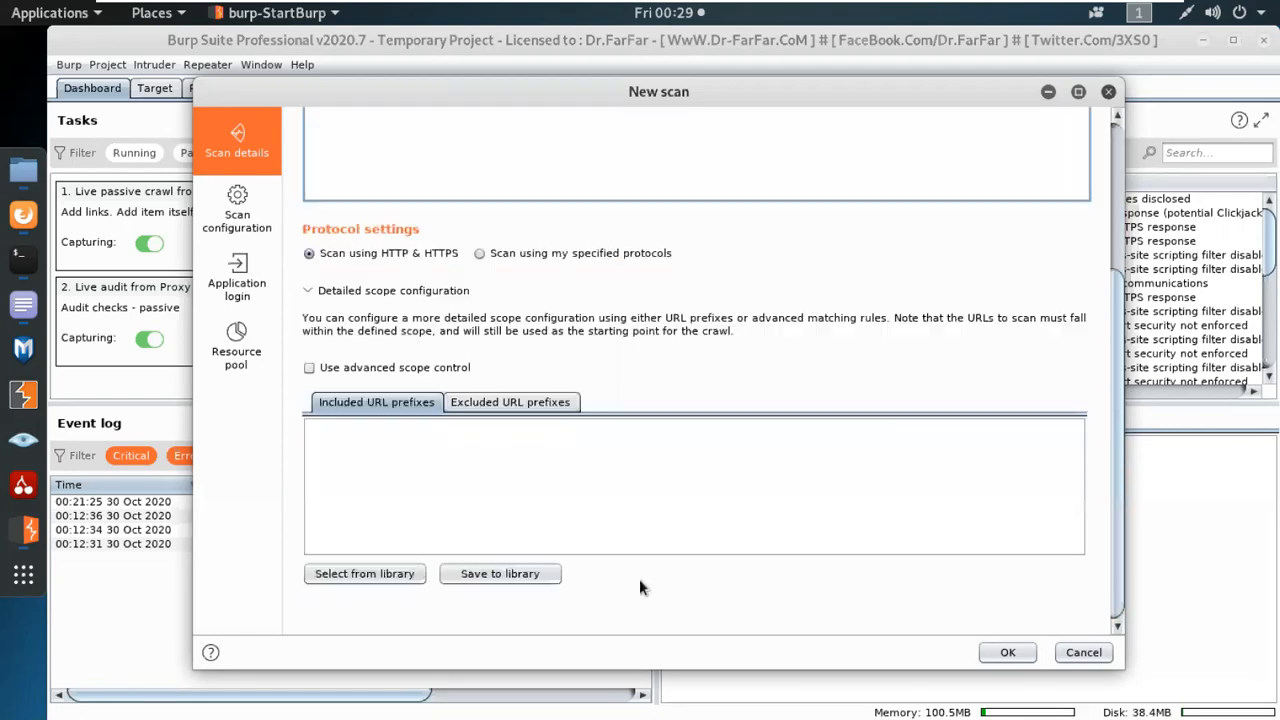
click(334, 372)
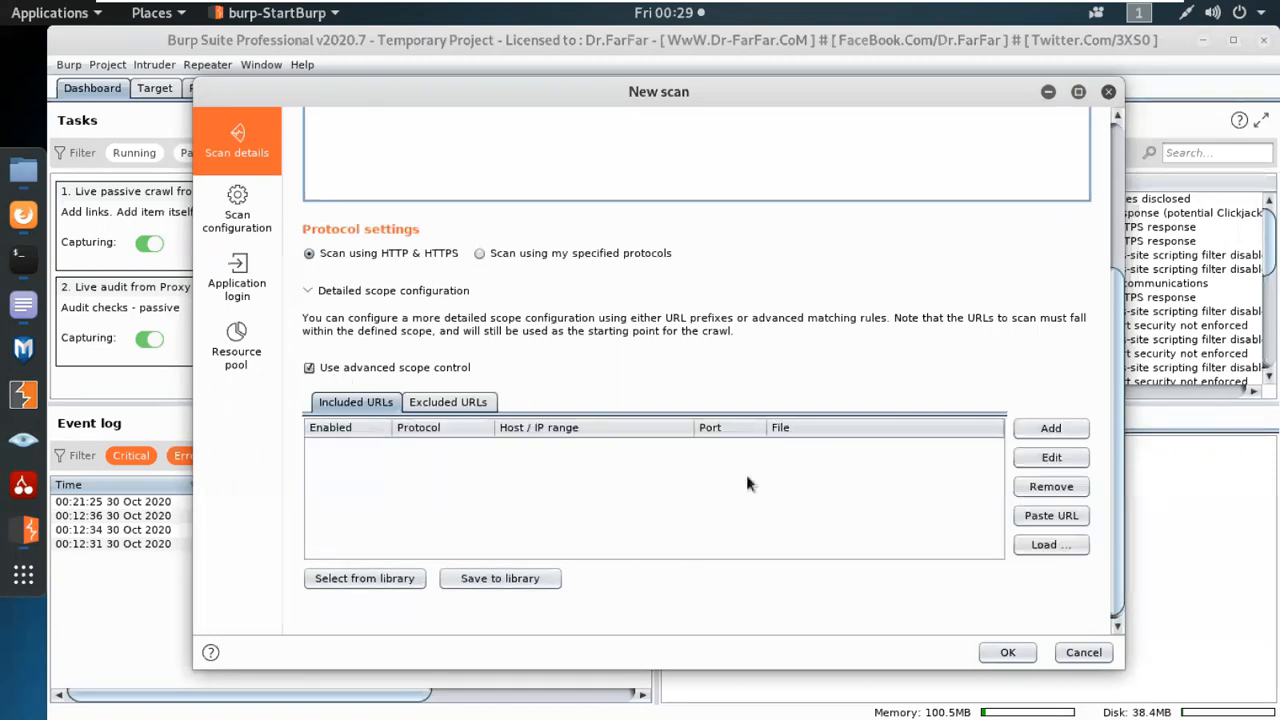
click(355, 364)
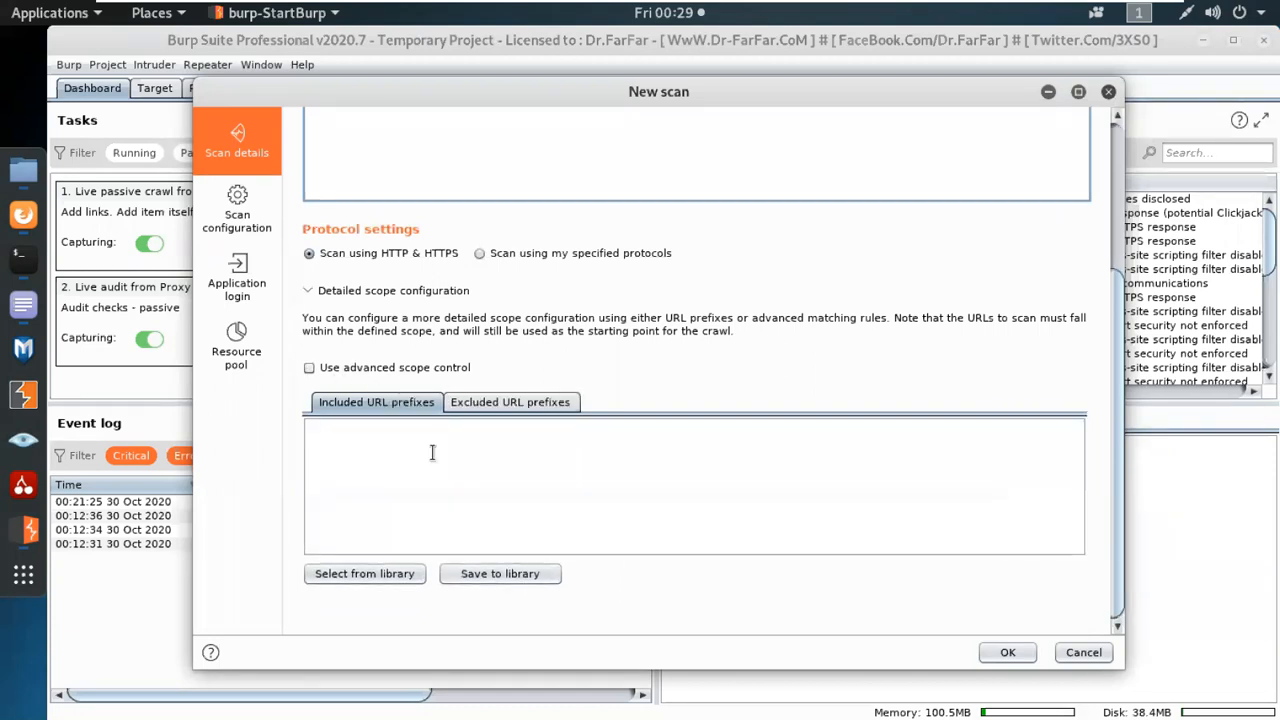
Review the new scan's configuration, application login and resource pool settings, and return to the scan details.
scroll(433, 500, up, 3)
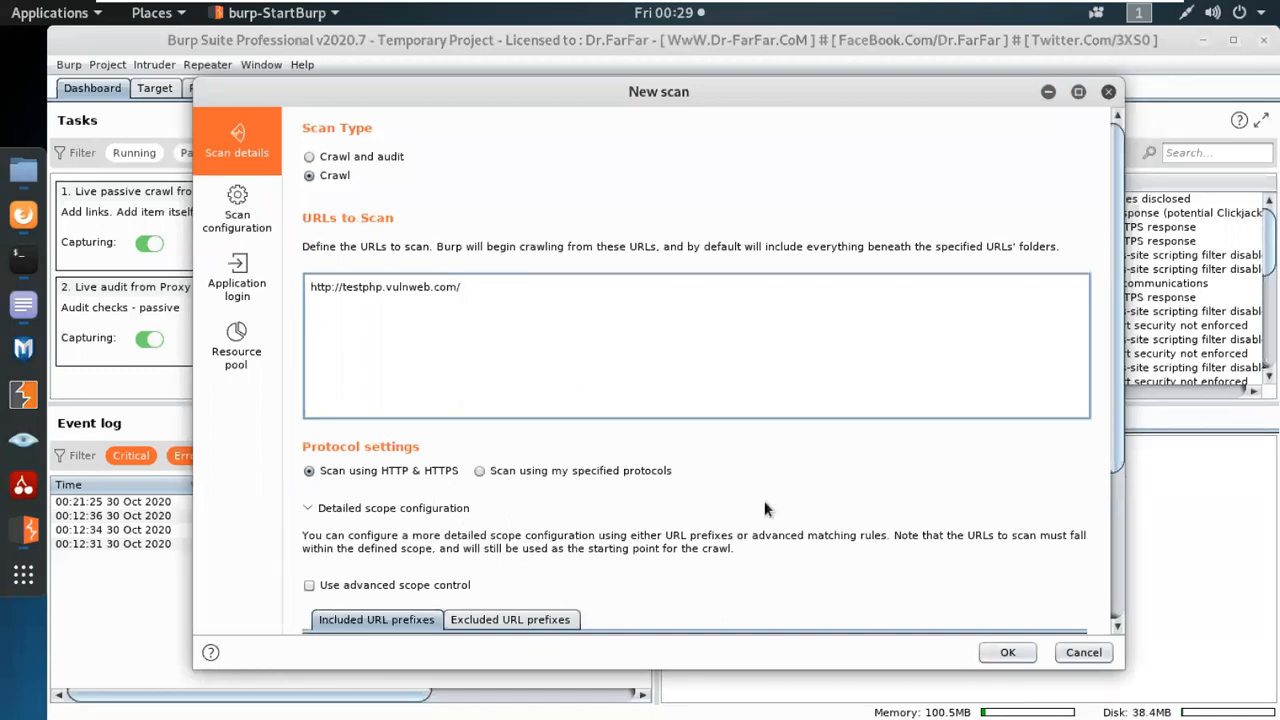
click(508, 286)
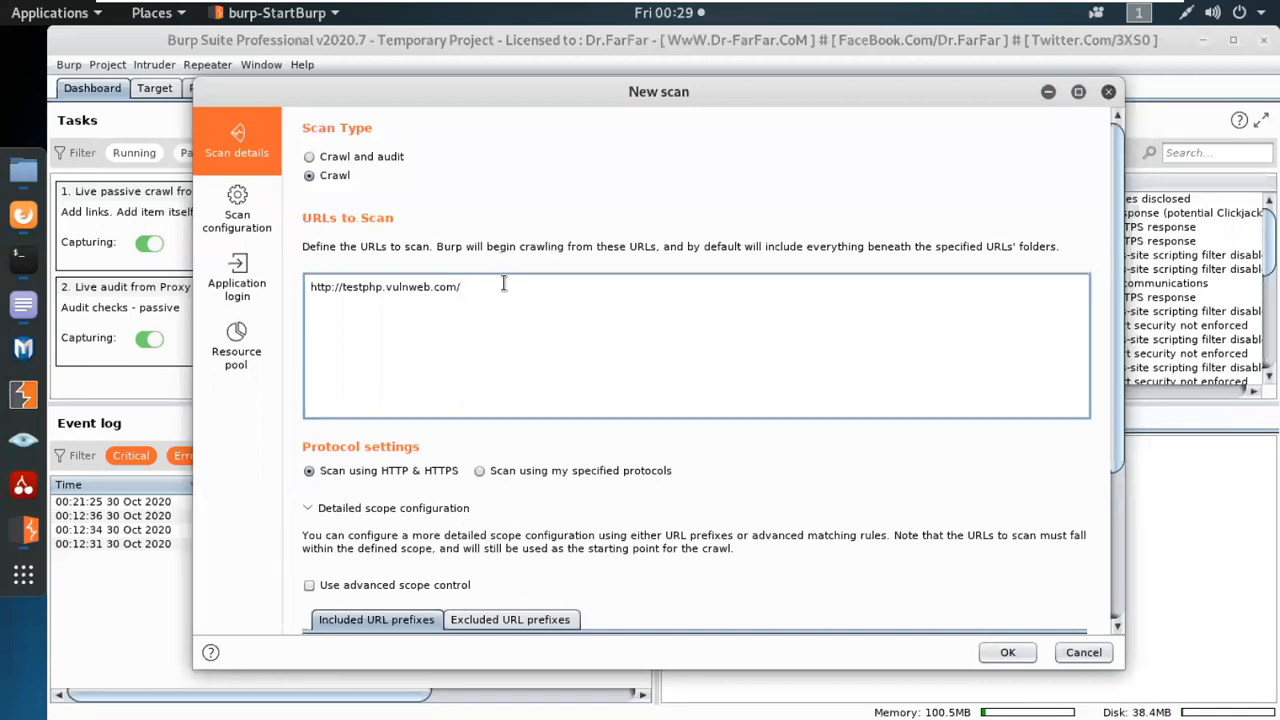
click(266, 222)
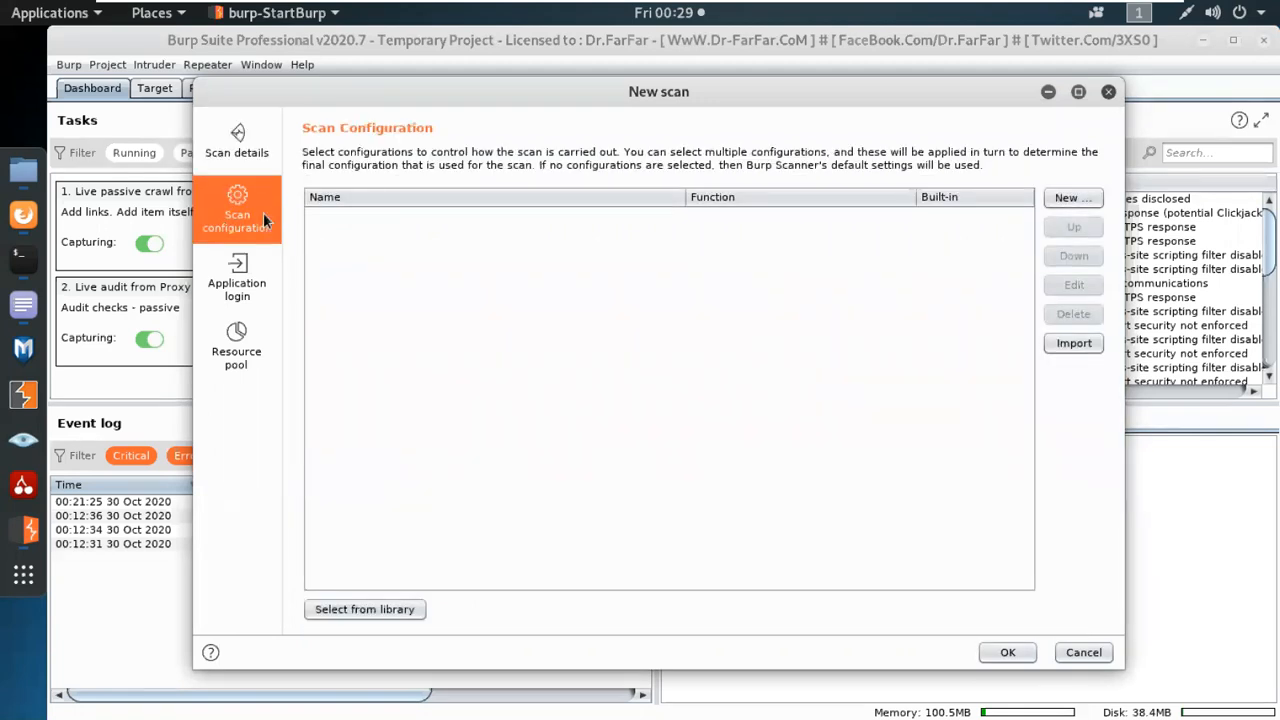
click(250, 288)
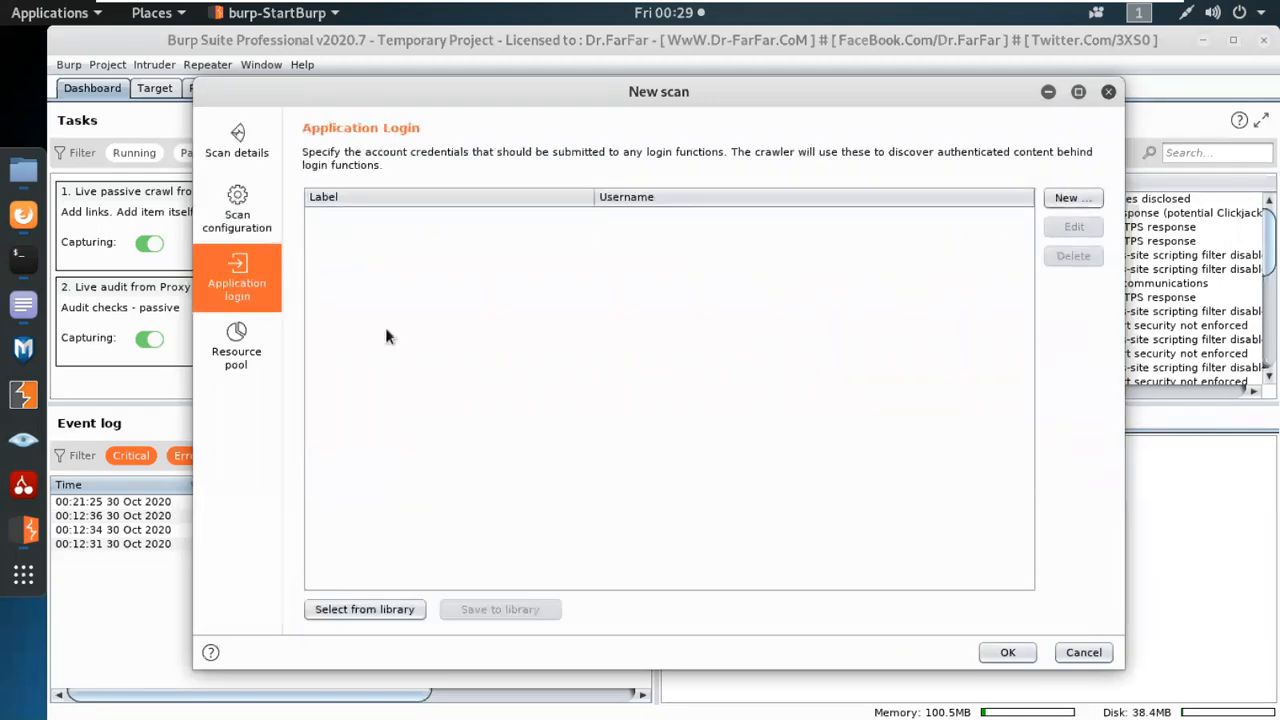
click(241, 346)
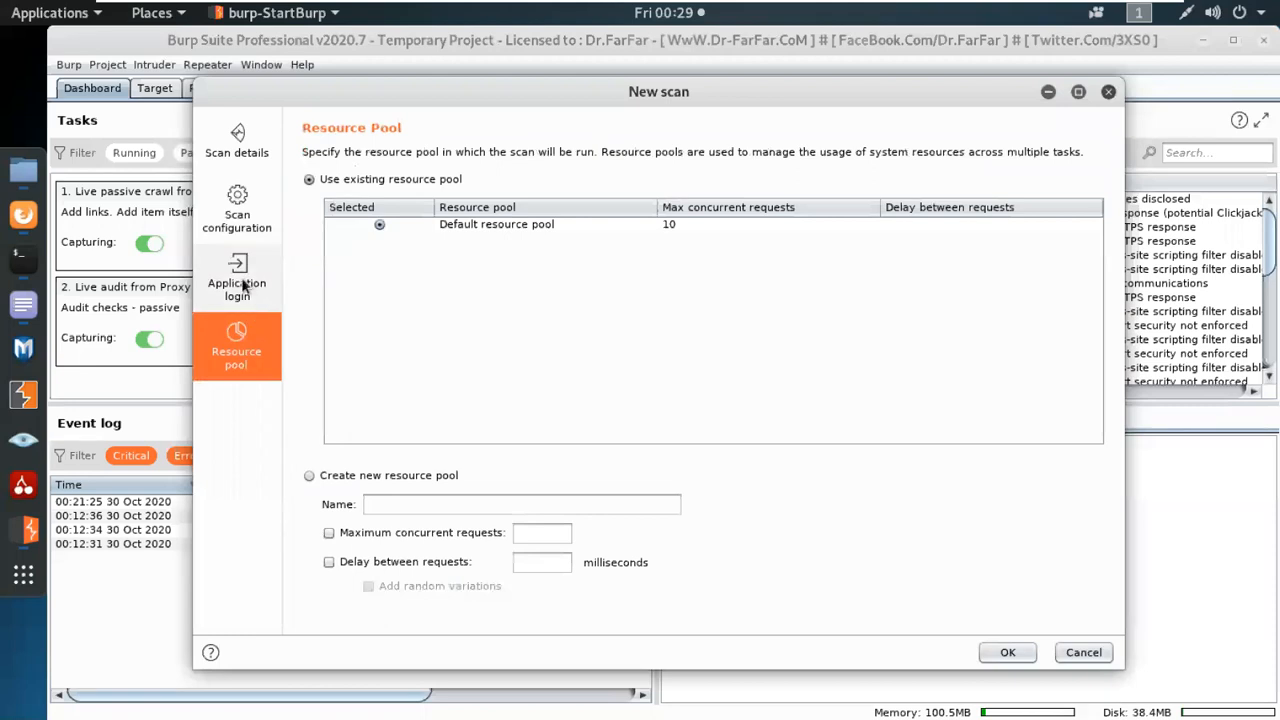
click(247, 224)
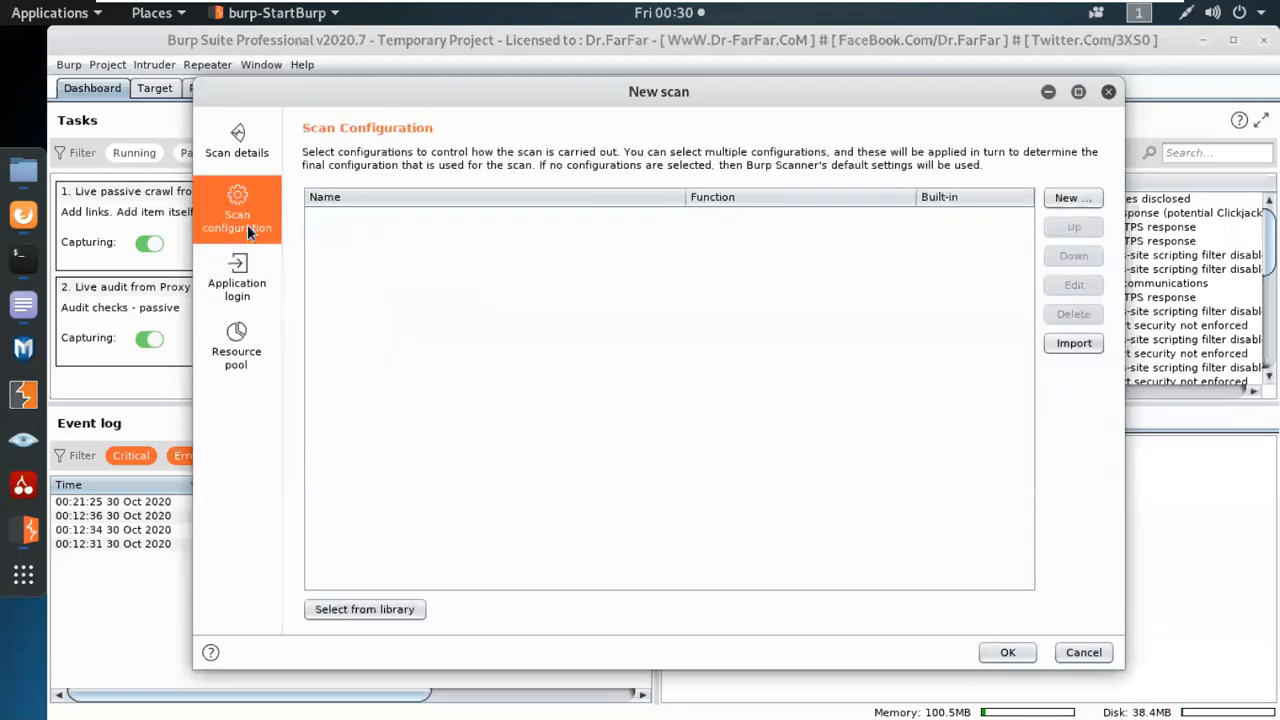
click(237, 154)
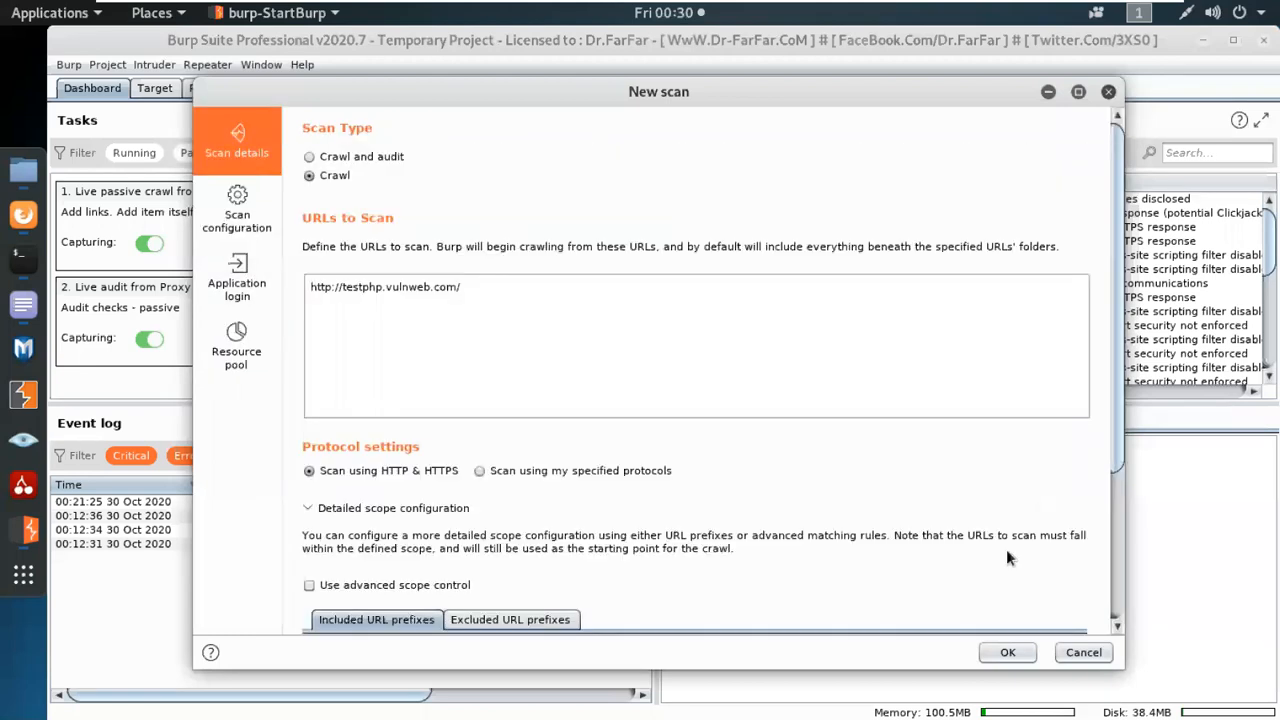
click(1024, 645)
drag(346, 406, 368, 471)
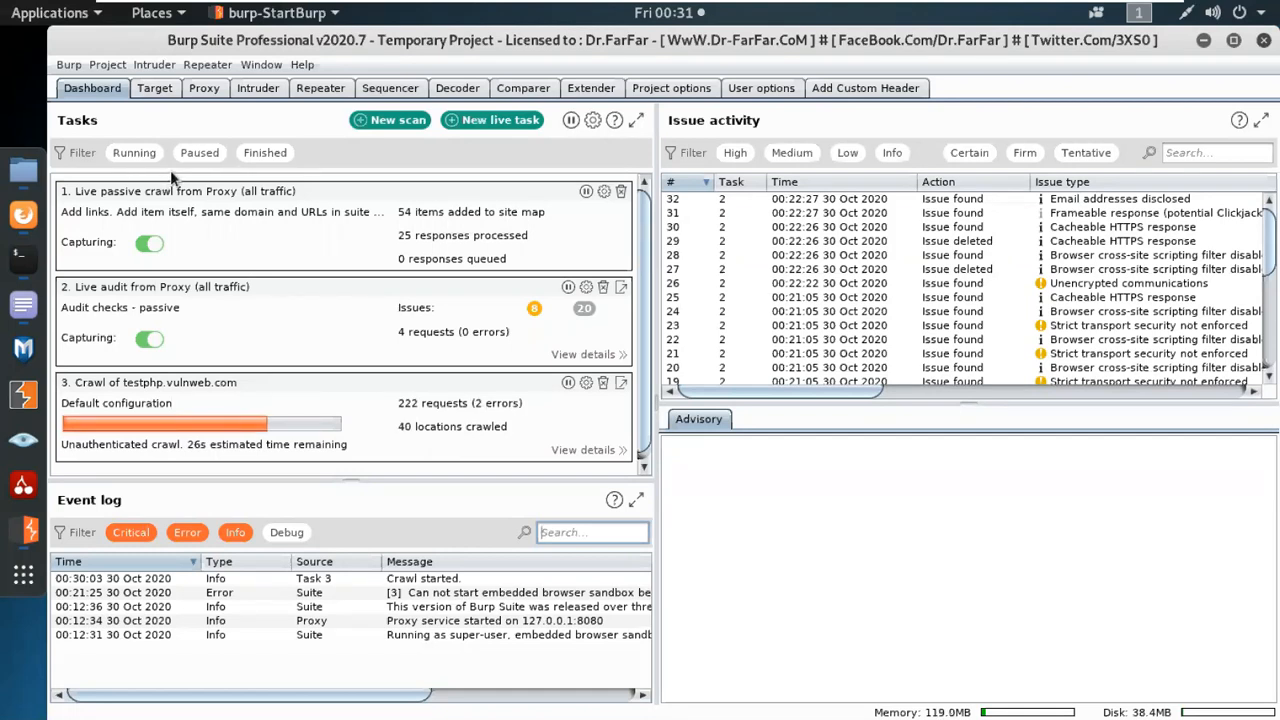
View the Acunetix test site in Firefox and examine the Google and DoubleClick hosts in Burp Suite's target site map.
click(23, 214)
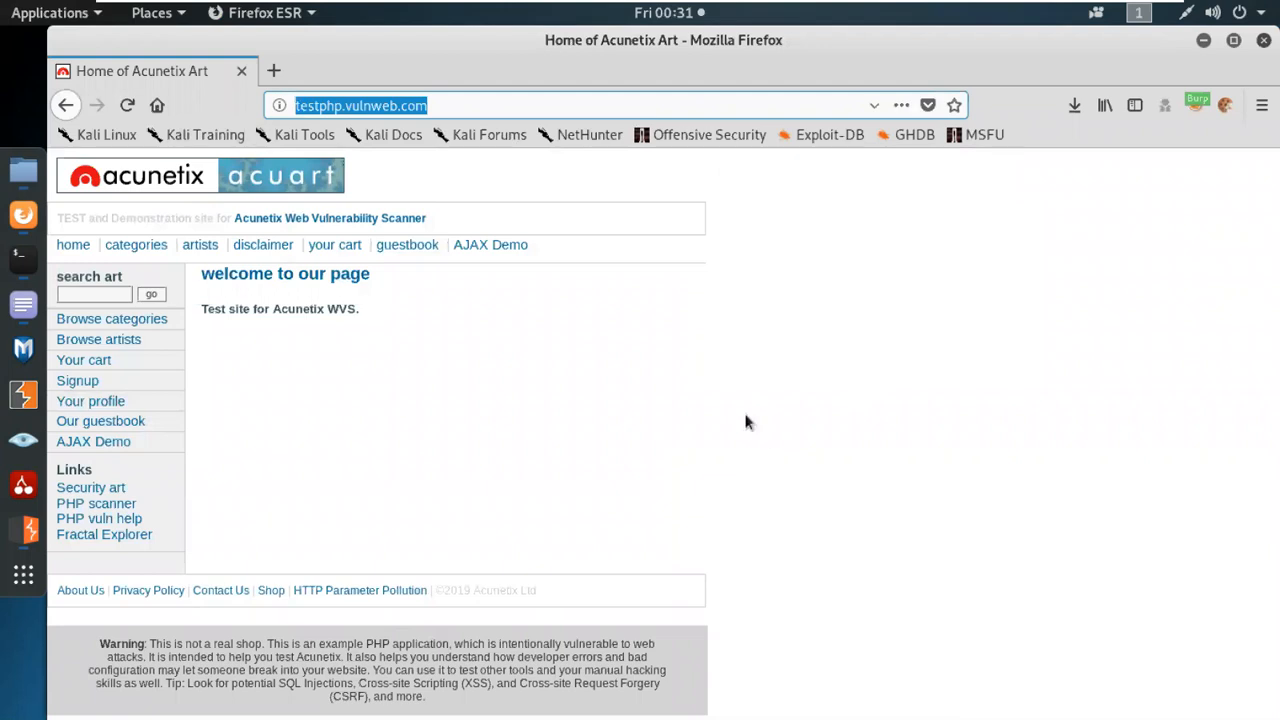
click(1203, 44)
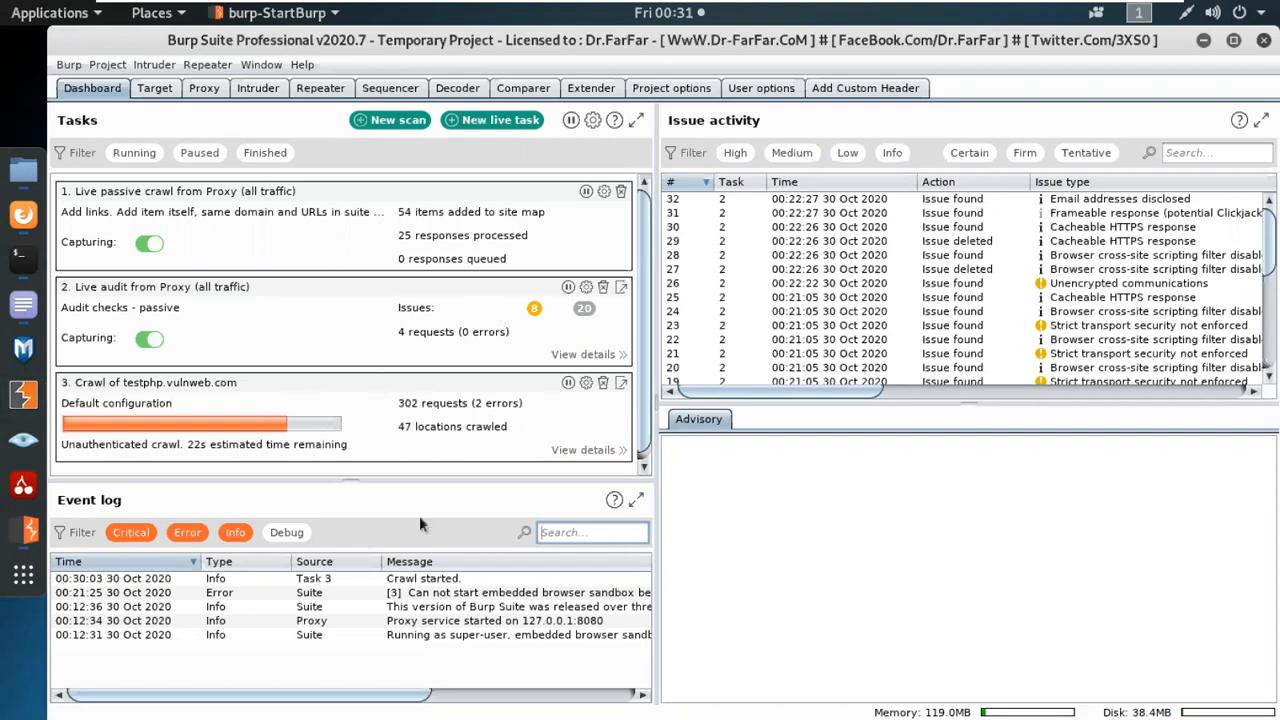
click(155, 88)
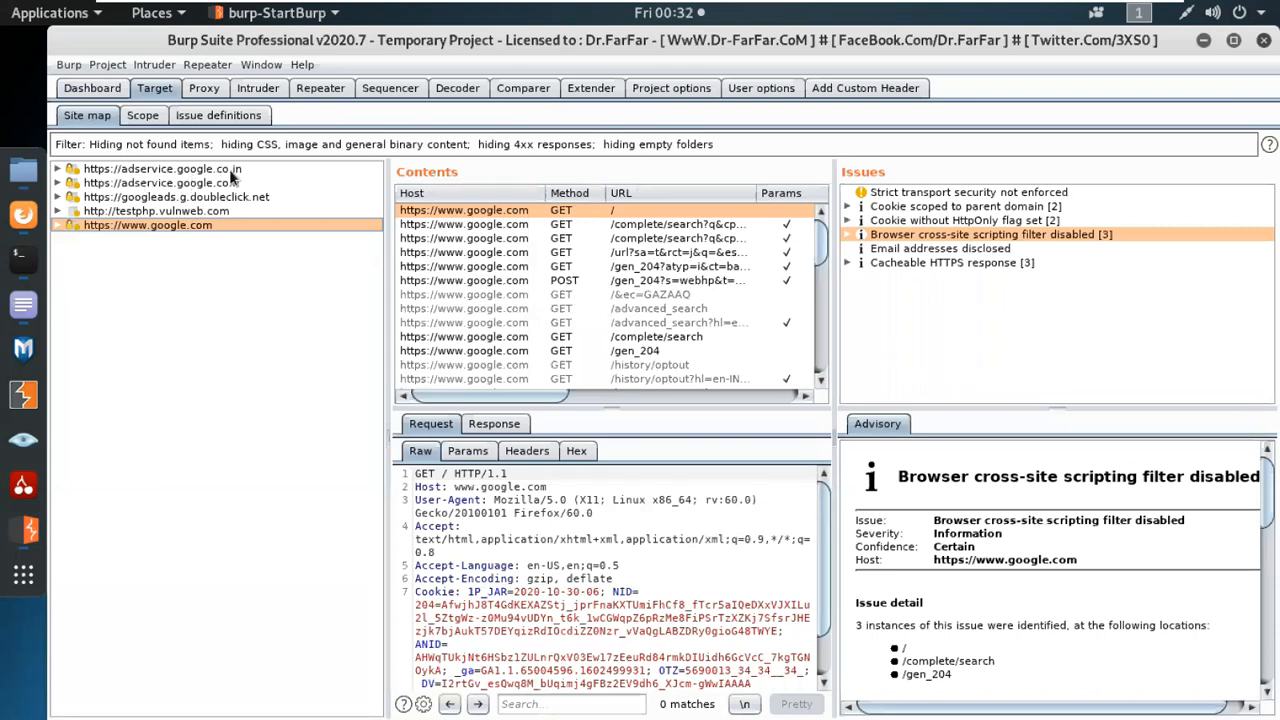
click(170, 185)
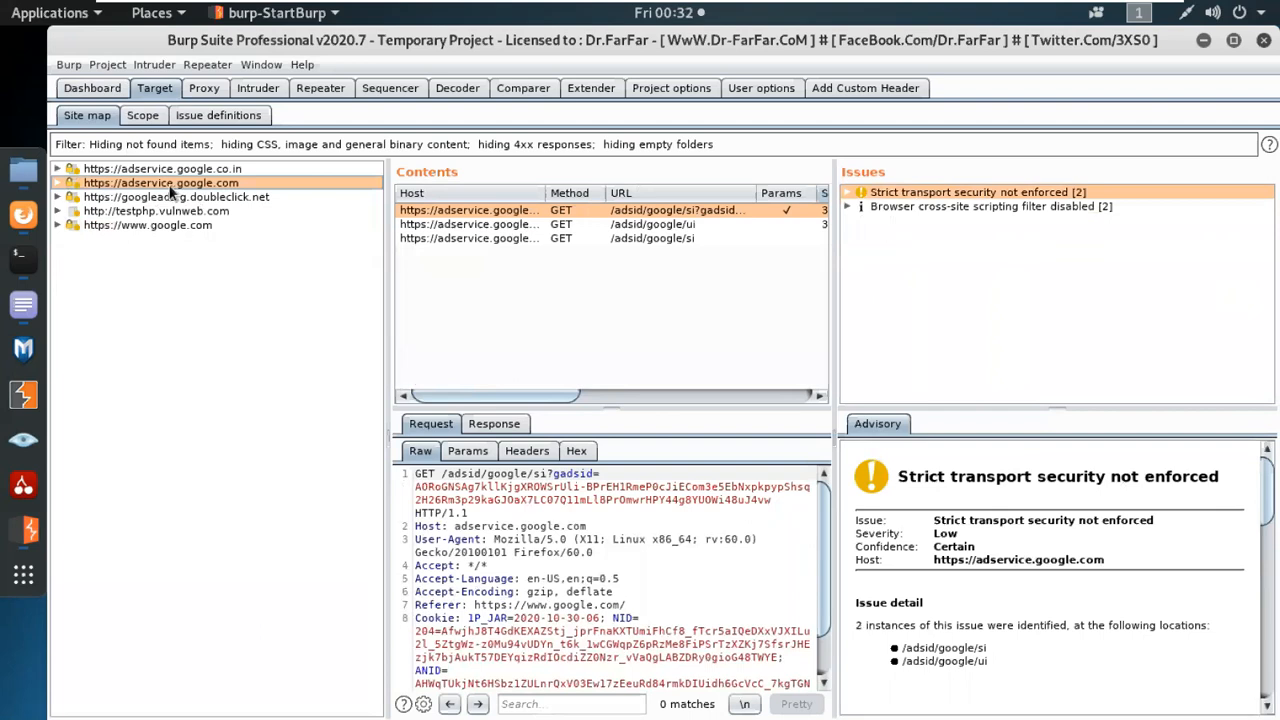
click(24, 215)
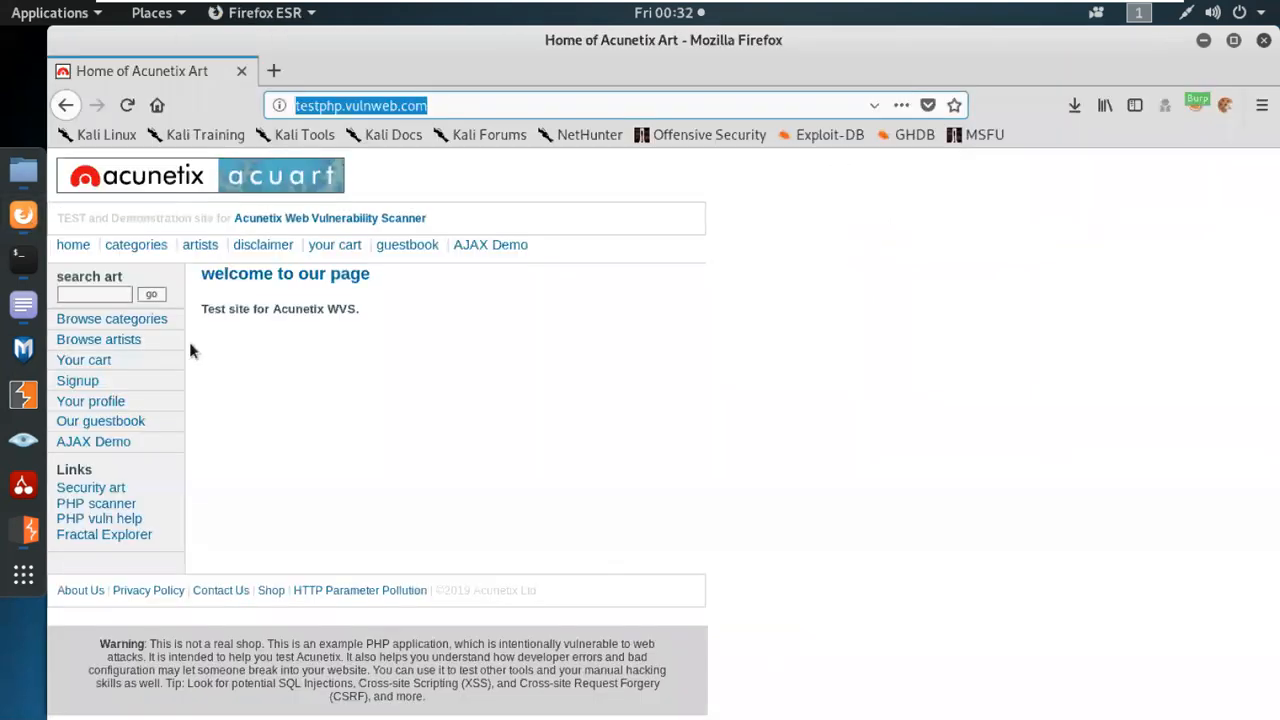
click(30, 531)
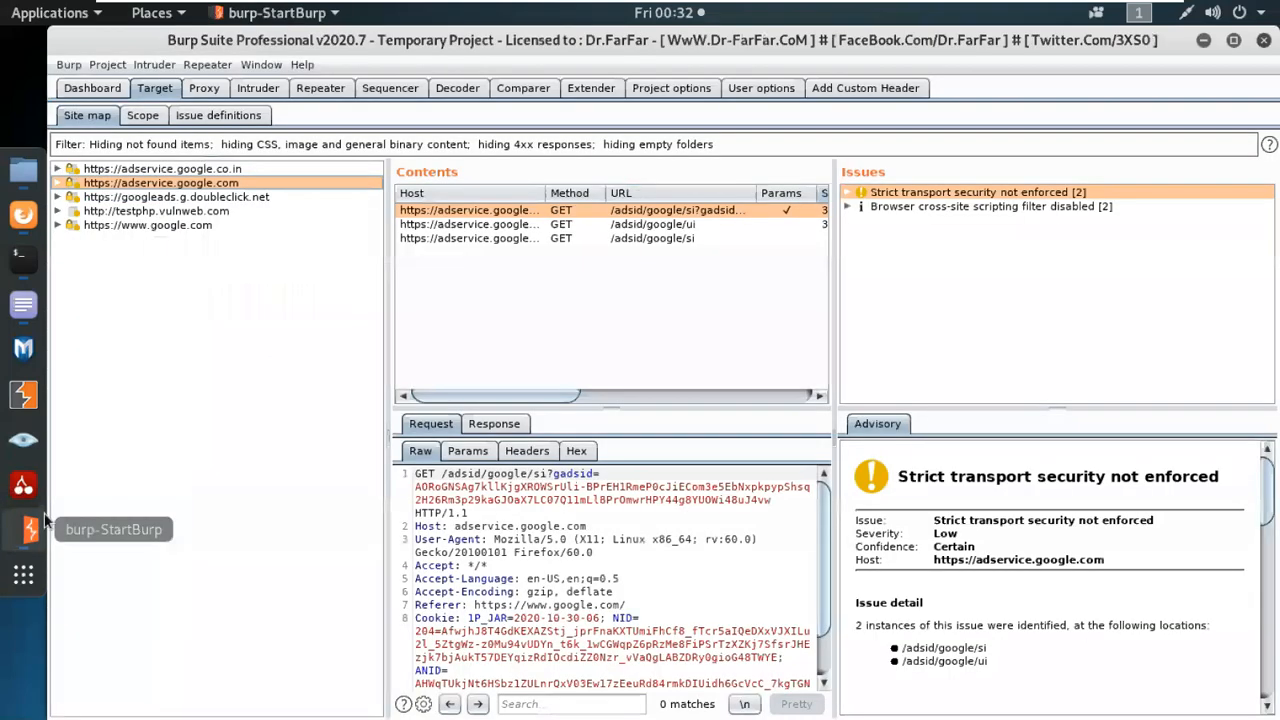
click(198, 198)
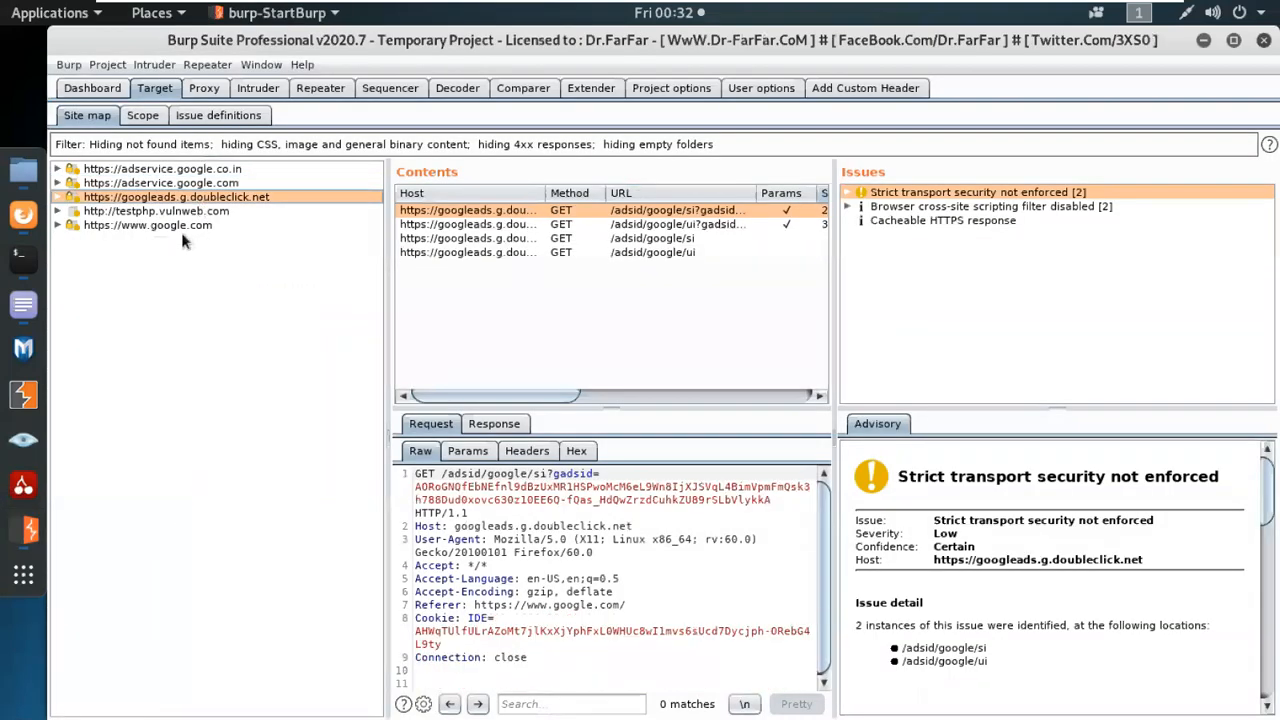
click(178, 226)
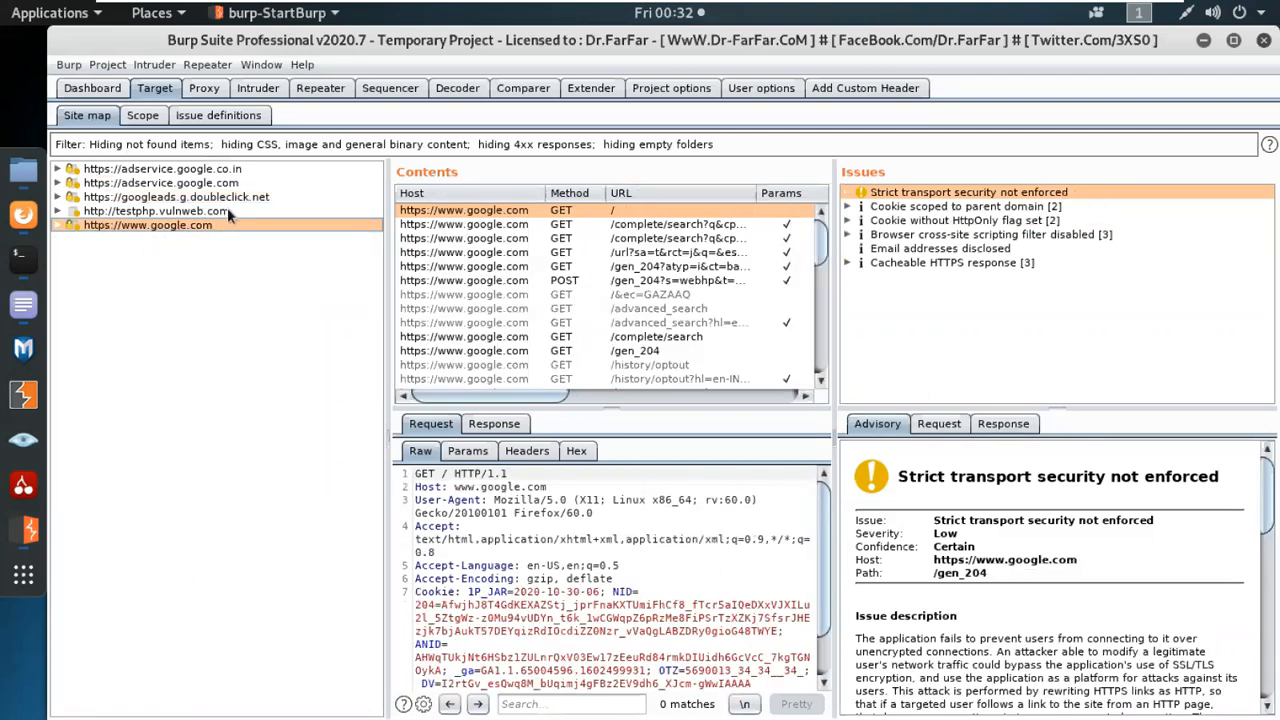
click(176, 212)
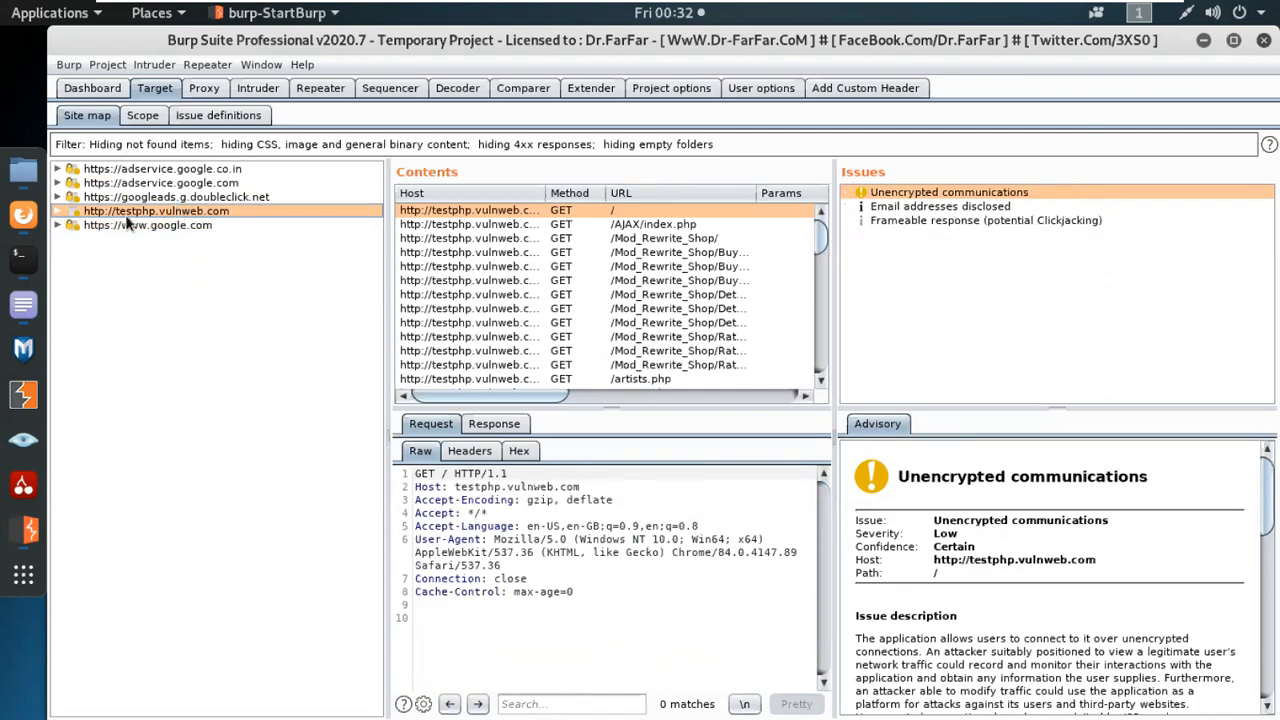
click(58, 212)
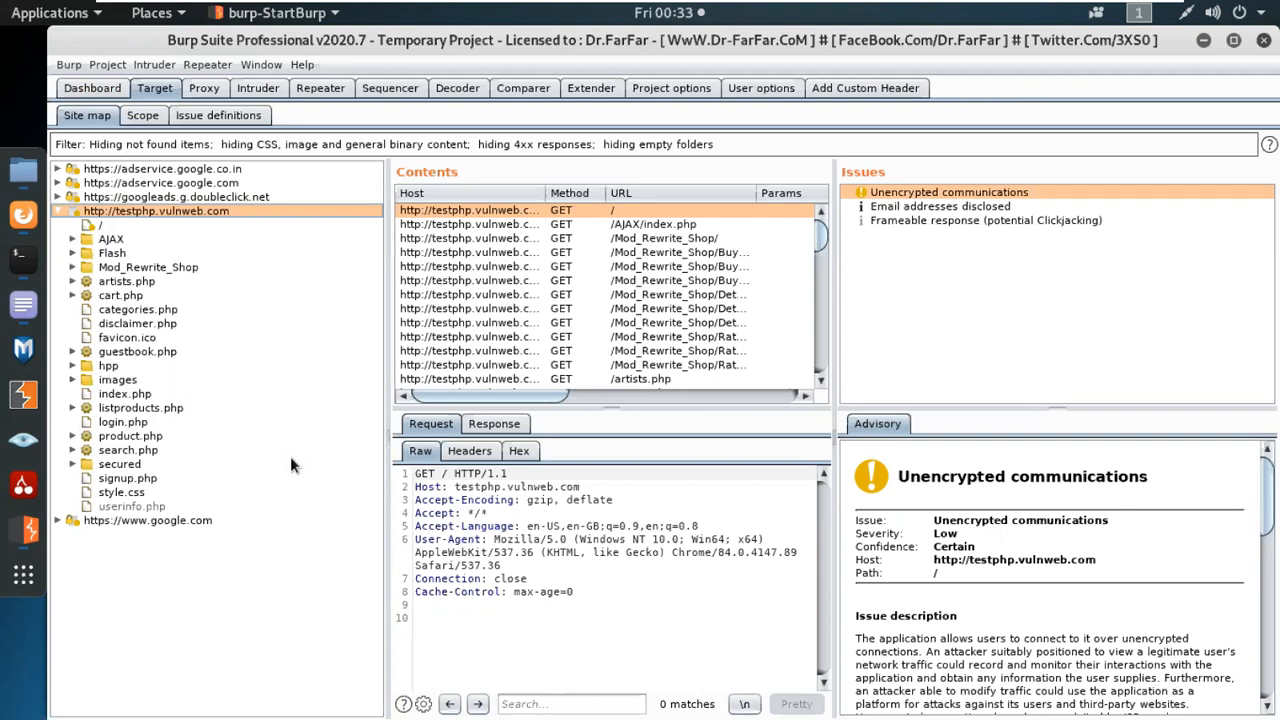
double_click(100, 239)
double_click(102, 266)
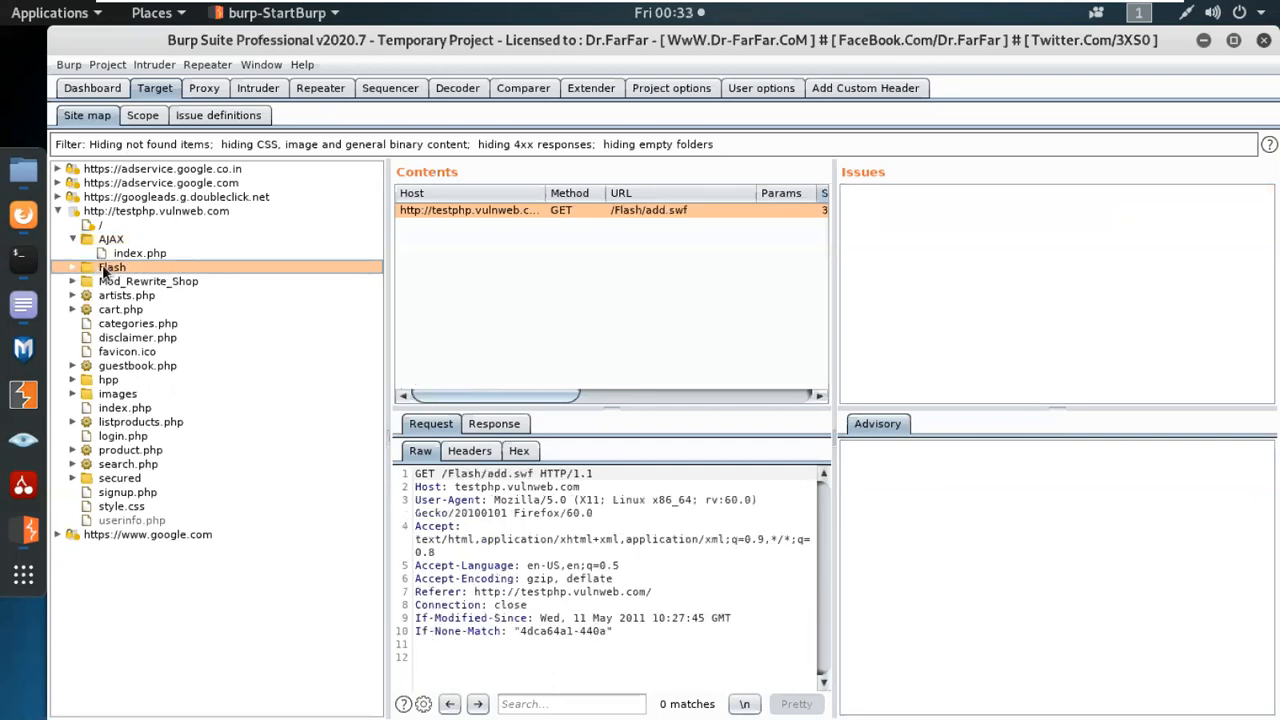
double_click(102, 266)
double_click(108, 239)
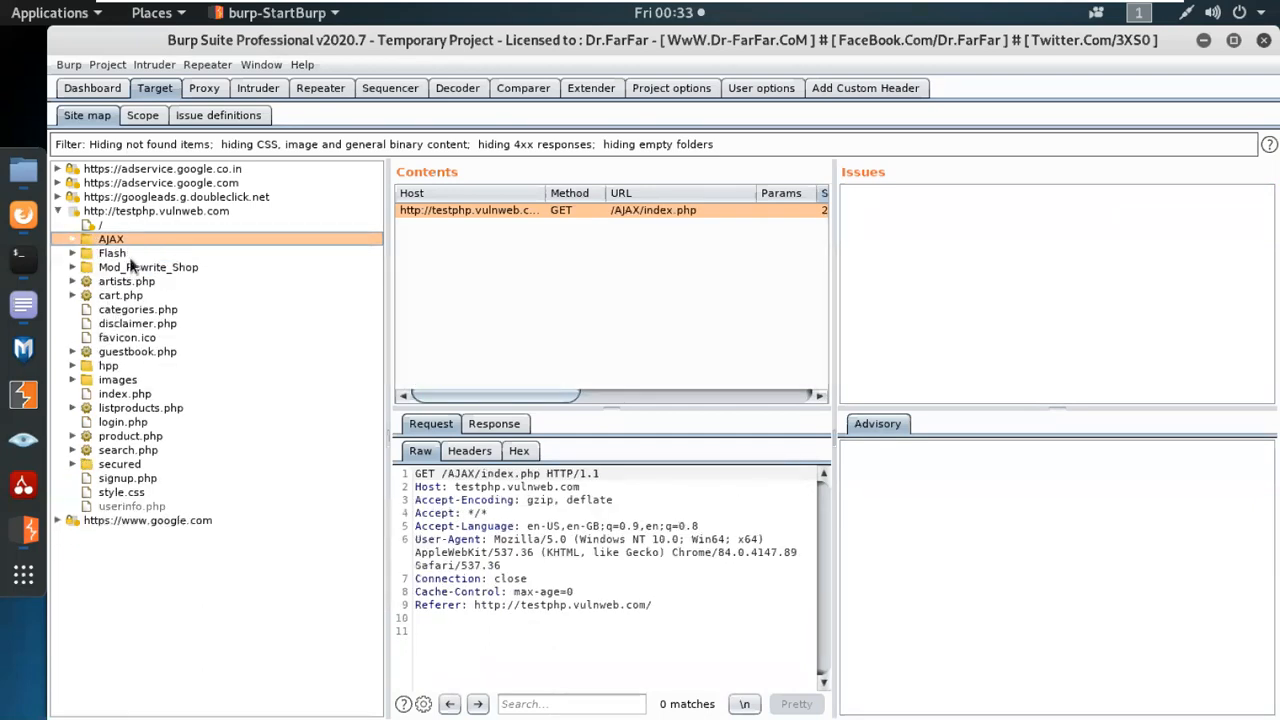
click(112, 354)
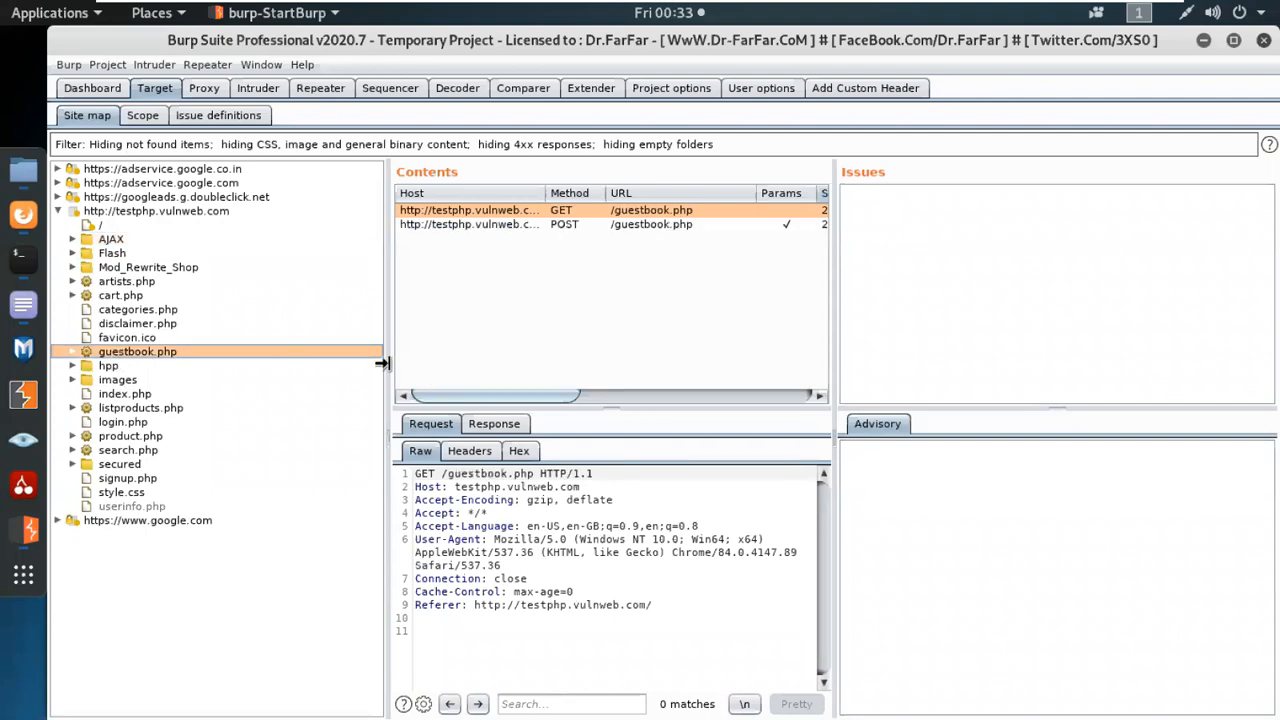
Narrow the site tree, and widen and heighten the Contents pane to reveal the Status and Length columns.
drag(388, 365, 296, 347)
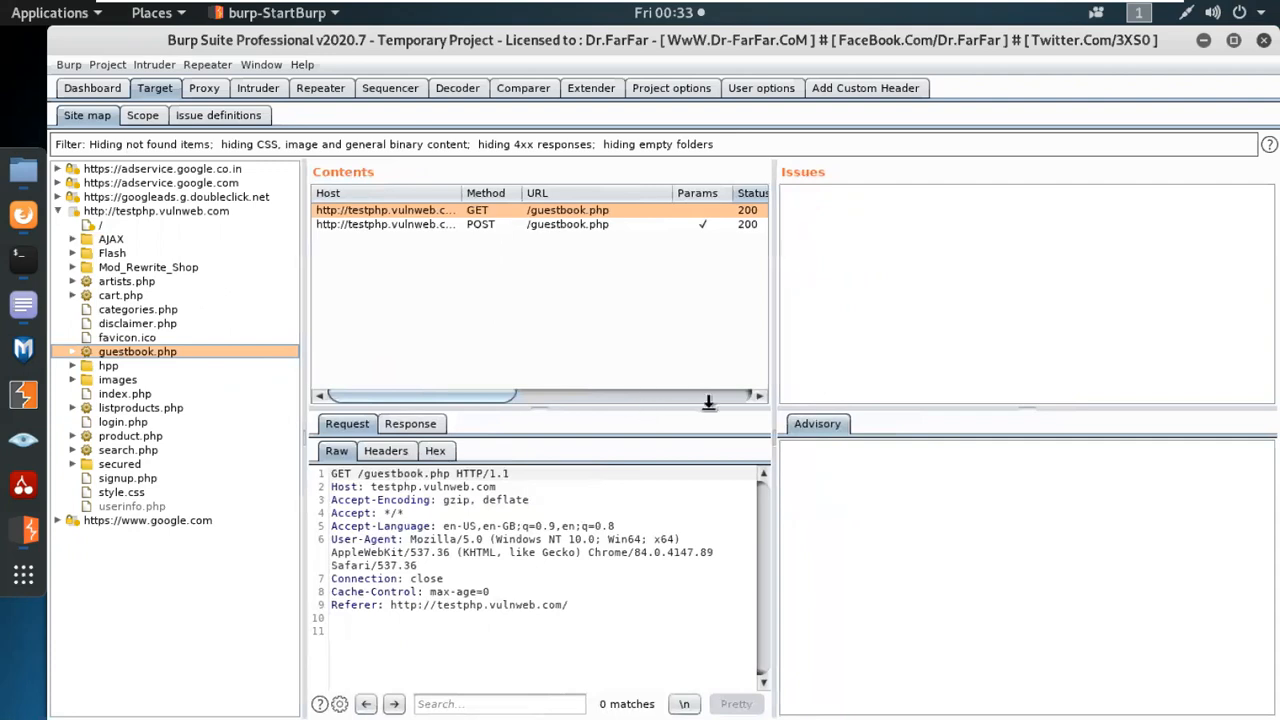
drag(711, 402, 700, 482)
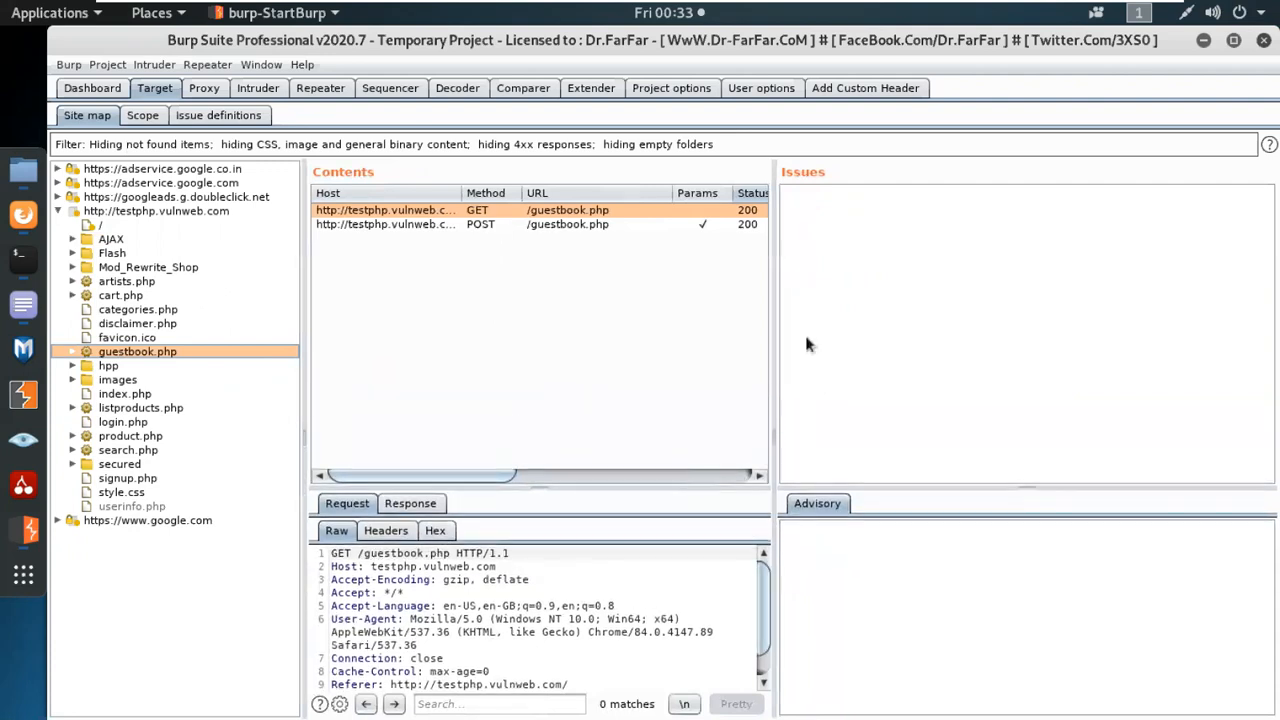
drag(769, 321, 843, 320)
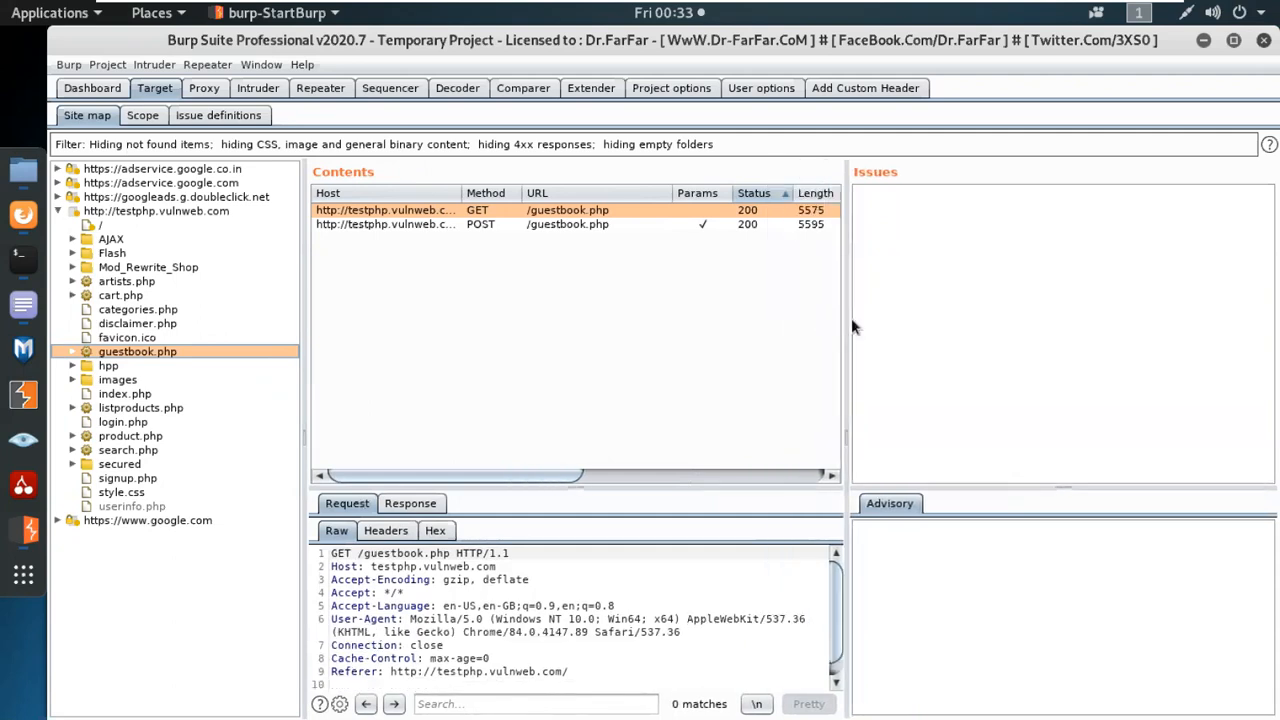
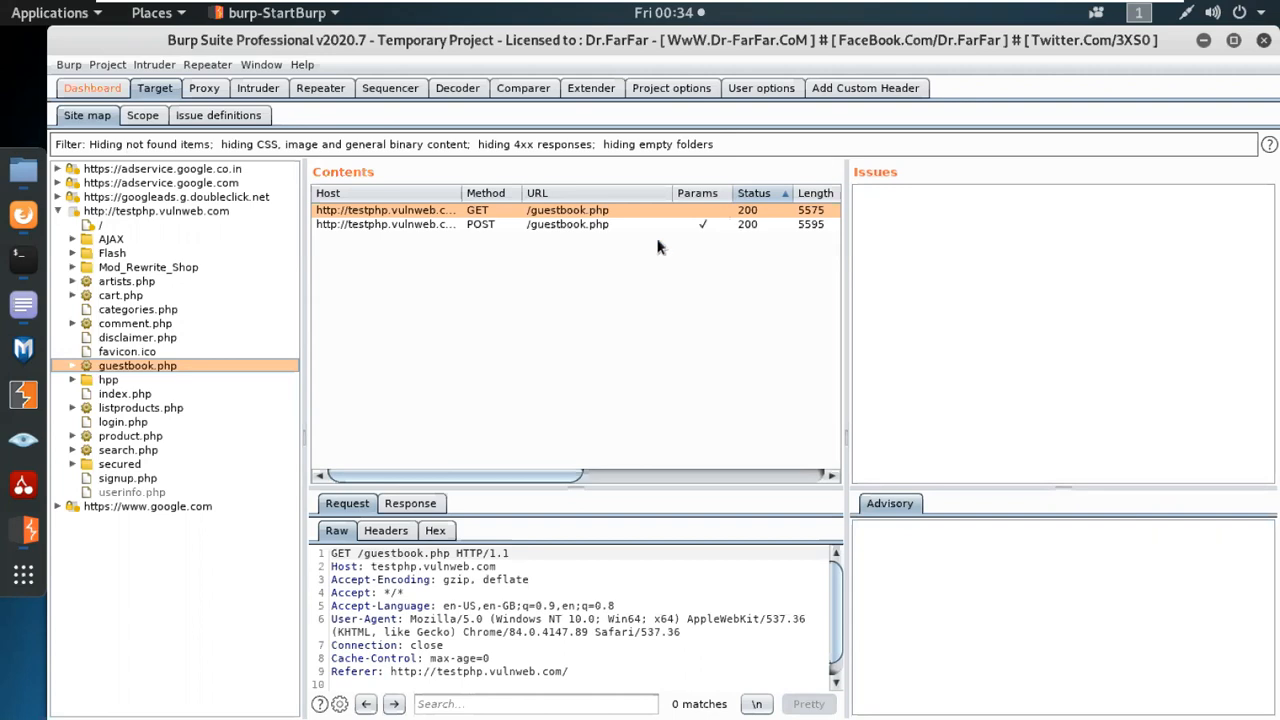
Show the POST request for /guestbook.php and widen the Contents pane to reveal the MIME type and Title columns.
click(576, 224)
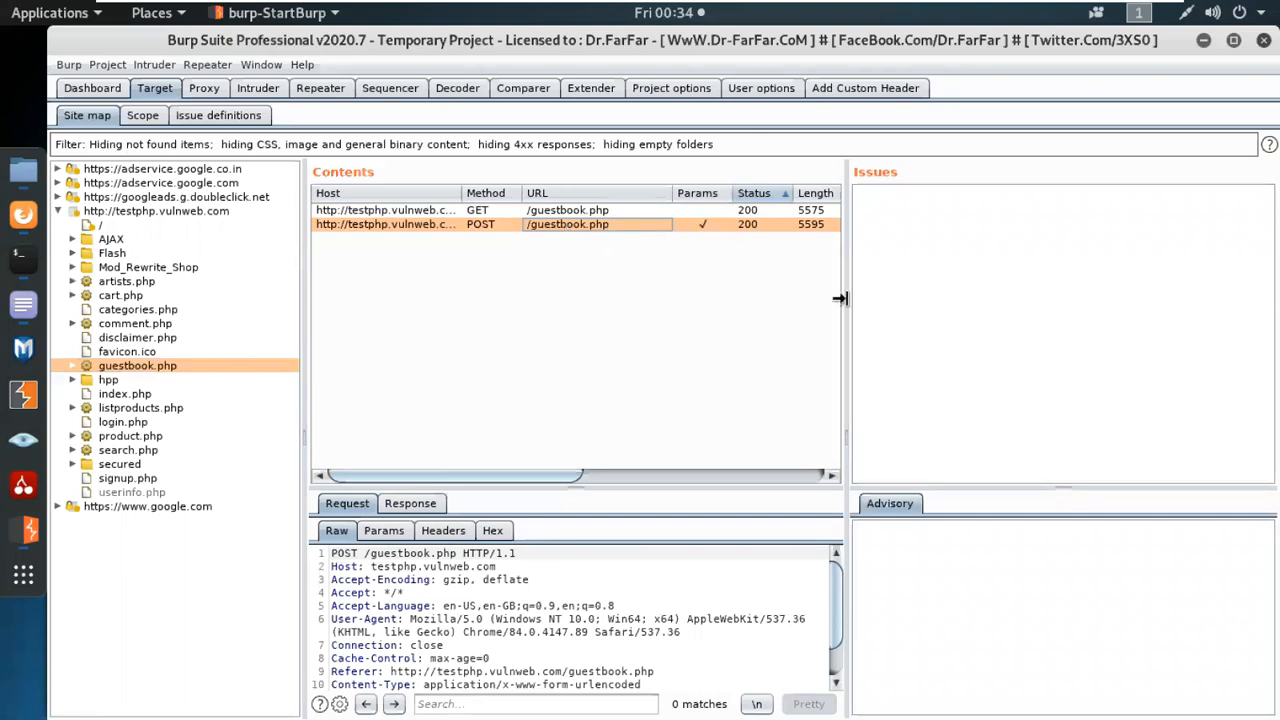
drag(842, 298, 1014, 286)
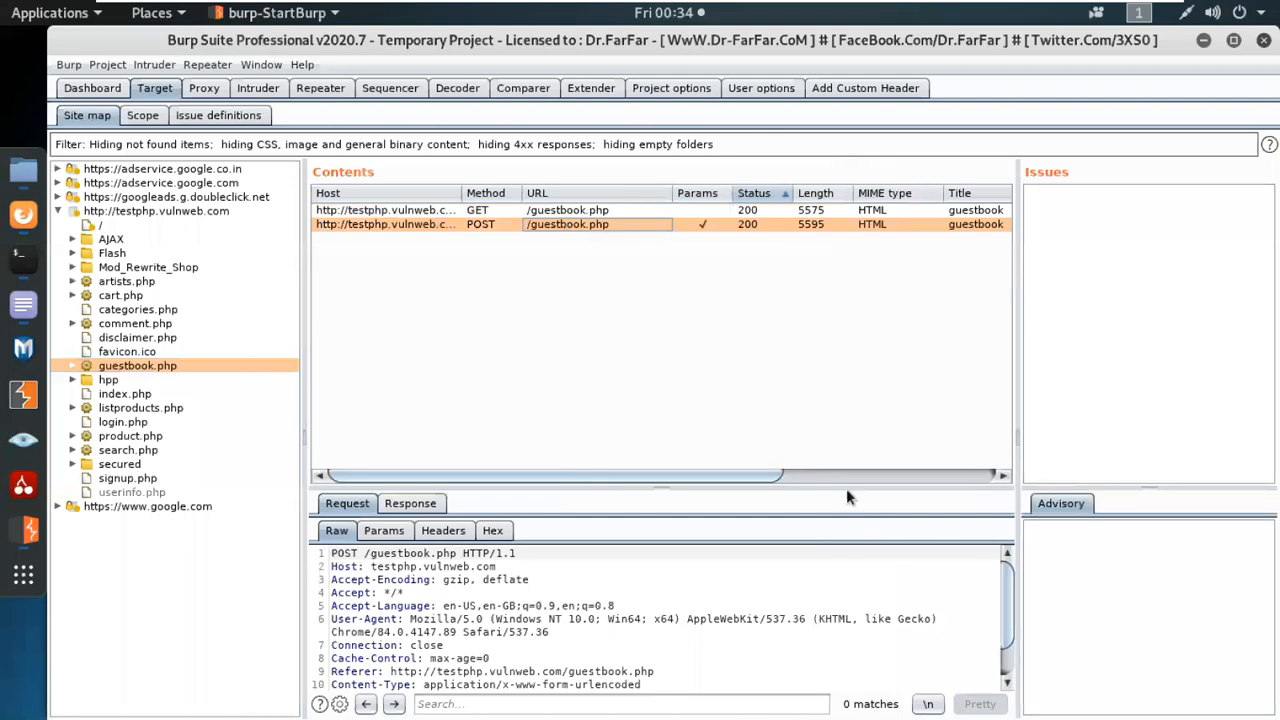
Examine the hpp folder's contents in the site map and inspect the GET request for /hpp/?pp=12.
click(110, 379)
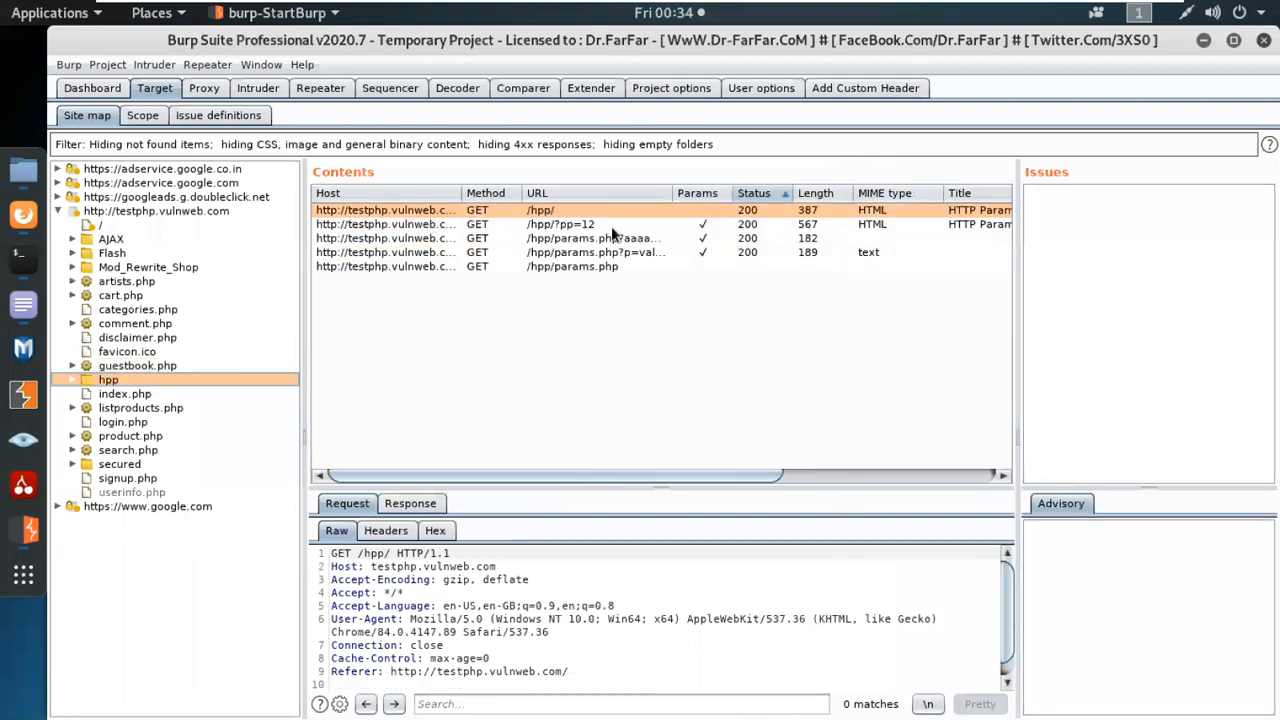
click(565, 228)
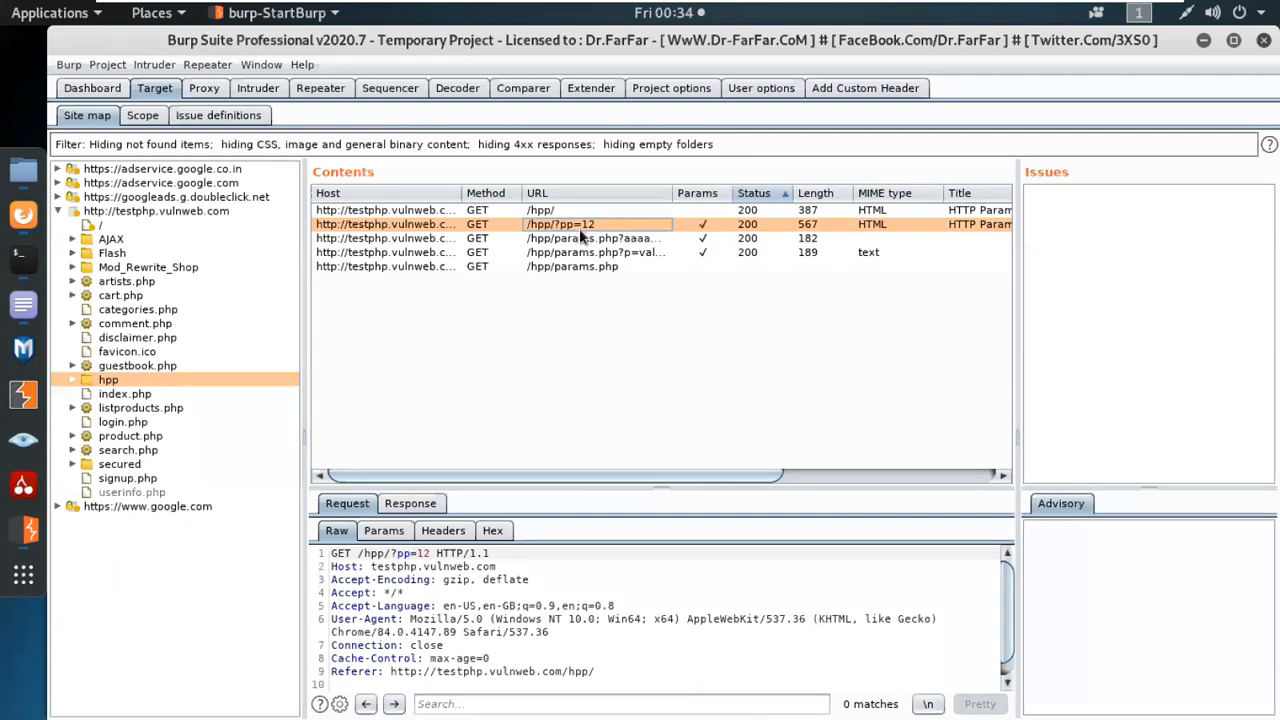
Highlight the pp parameter's value 12 in the raw GET request for /hpp/?pp=12.
right_click(579, 228)
click(517, 334)
double_click(424, 553)
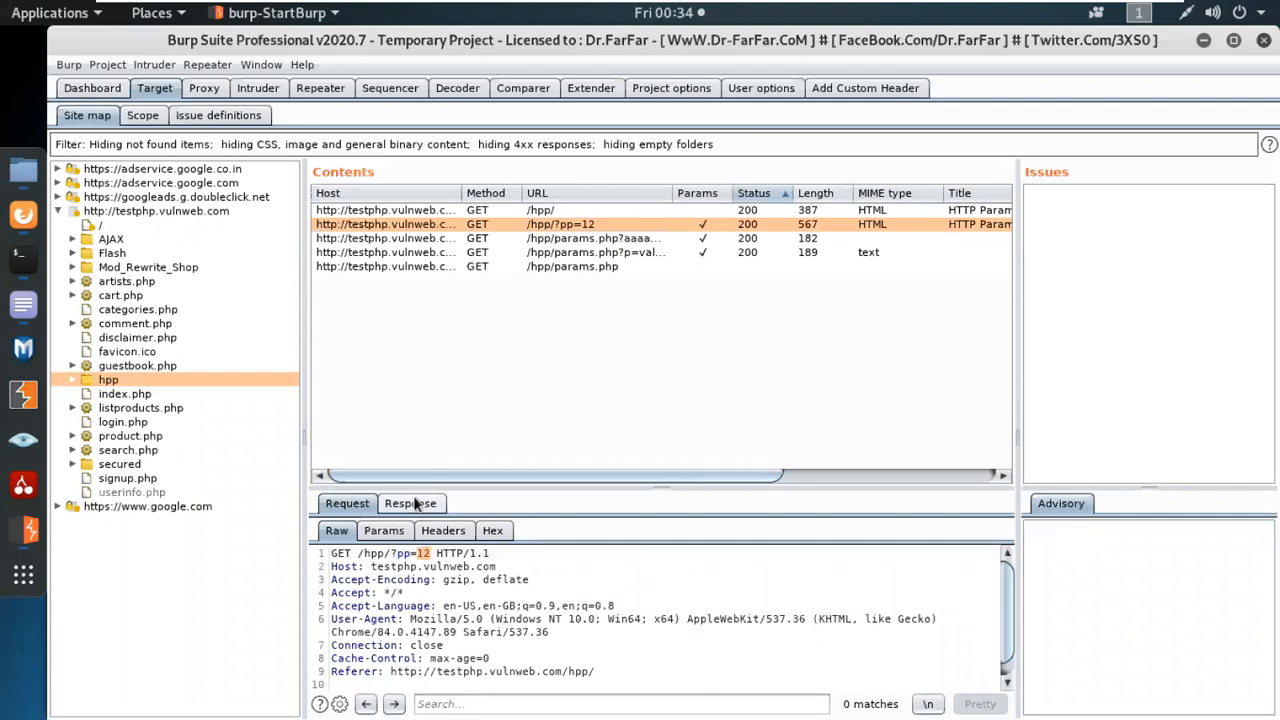
Review the site map entries and requests for index.php, listproducts.php, login.php, product.php, search.php and the secured folder.
click(114, 396)
click(130, 410)
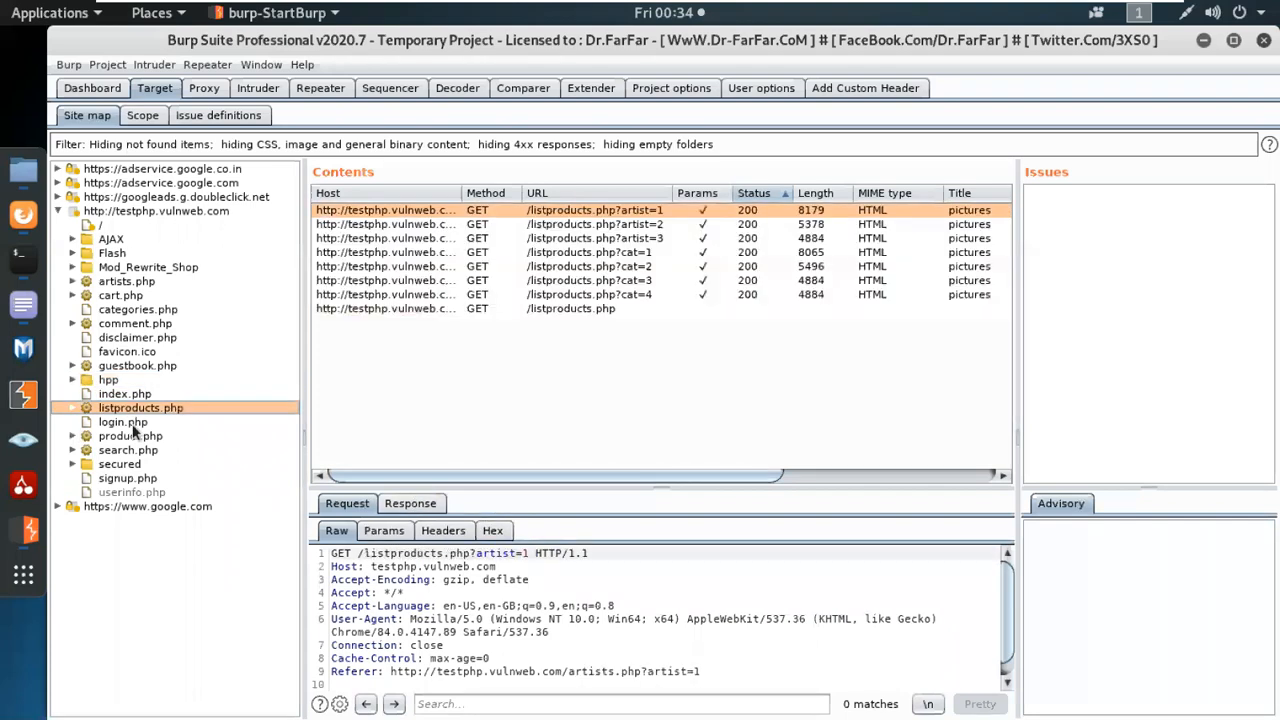
click(134, 423)
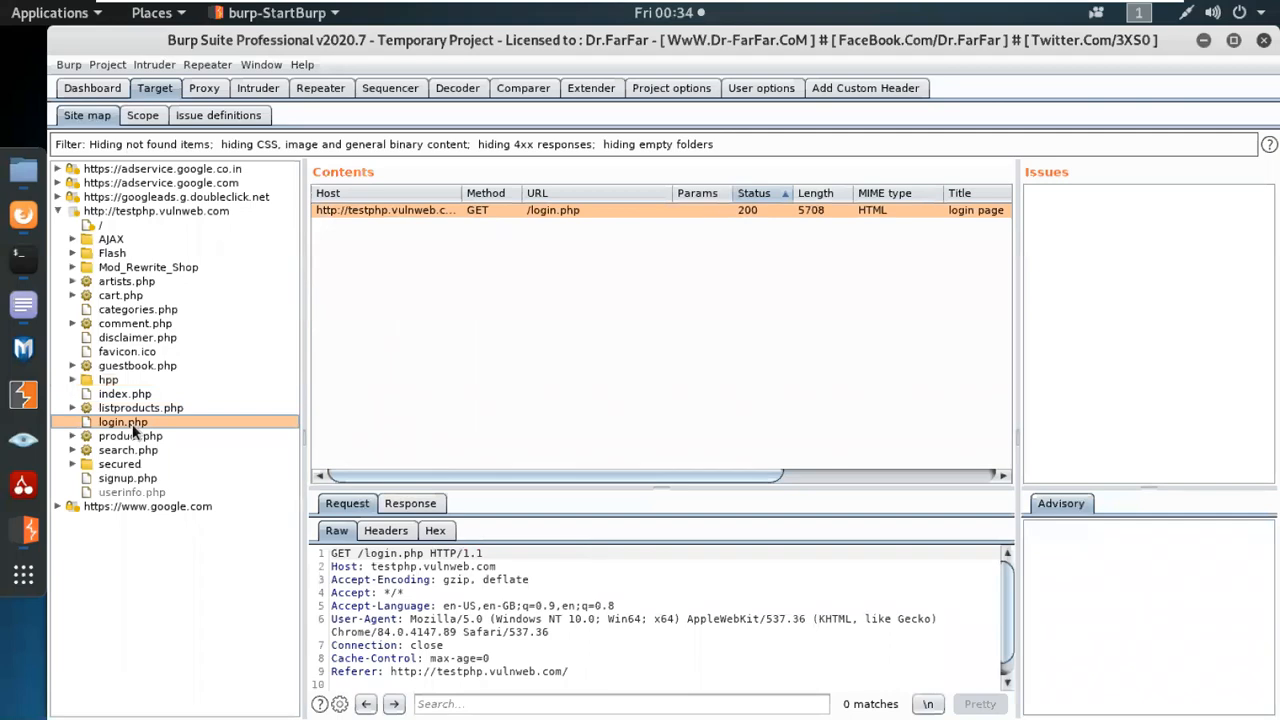
click(152, 437)
click(150, 449)
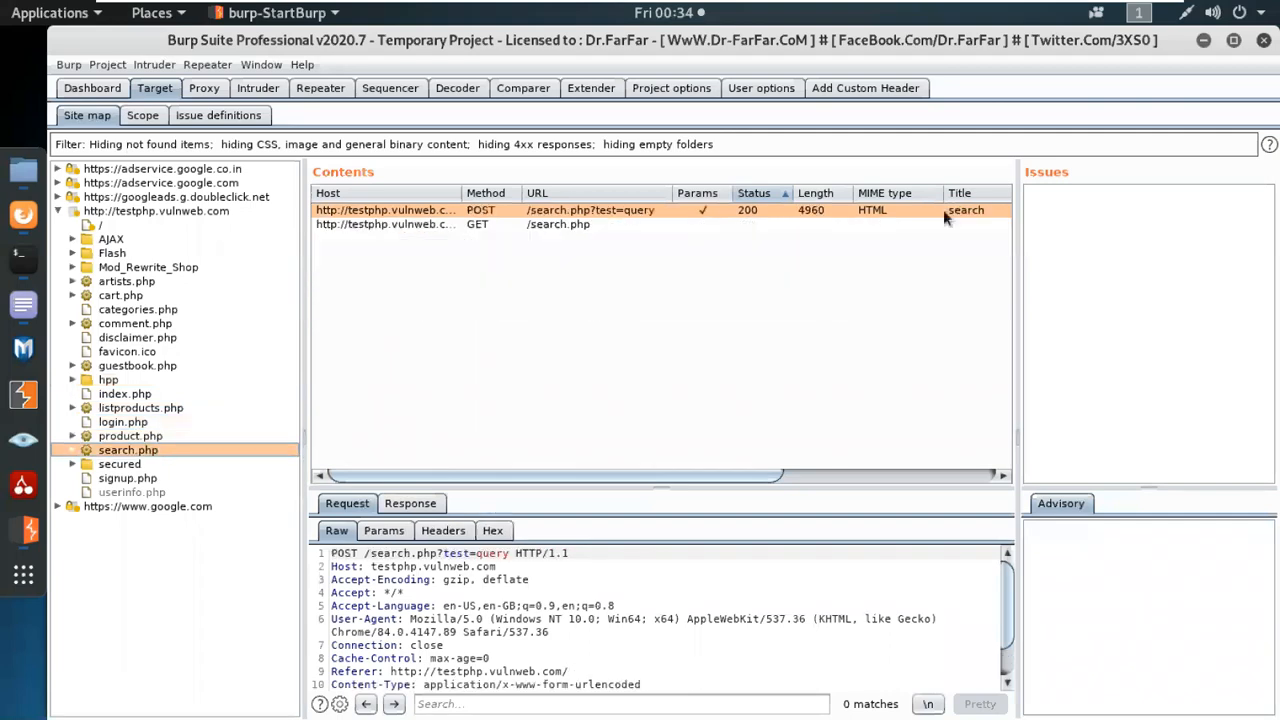
click(125, 464)
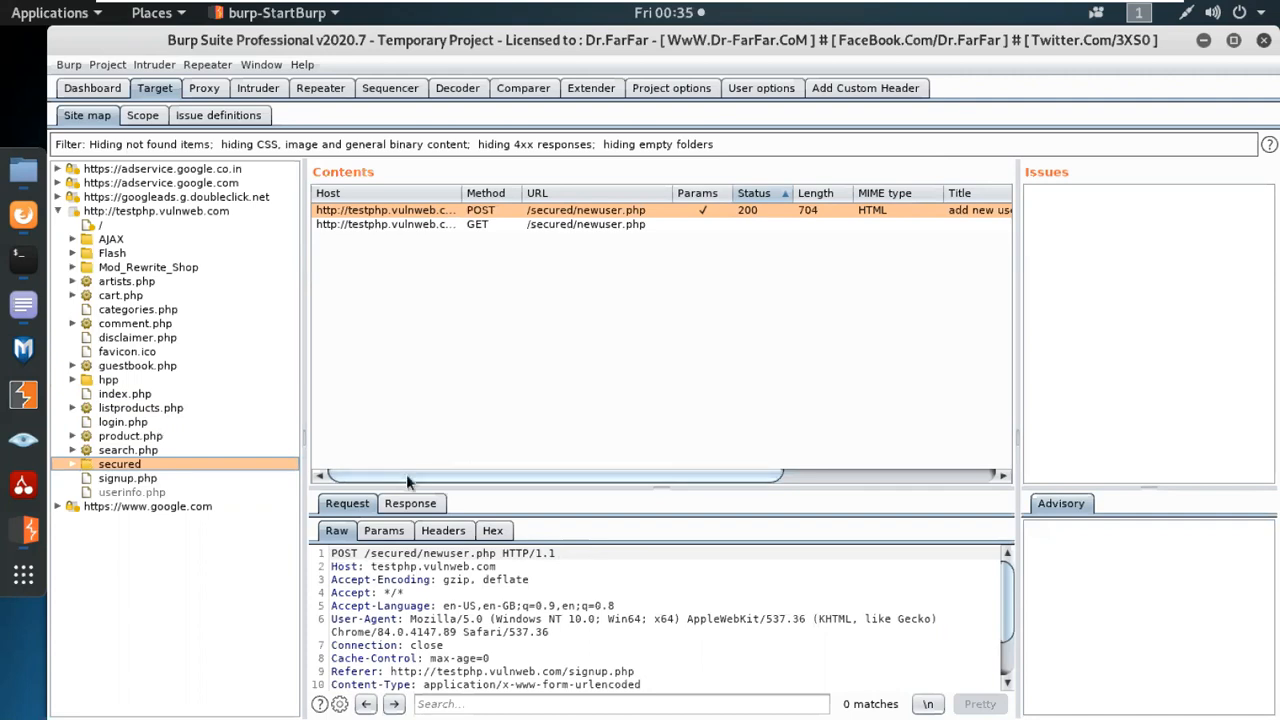
Inspect the request and response of userinfo.php, enlarging the message viewer beneath the Contents list.
click(116, 493)
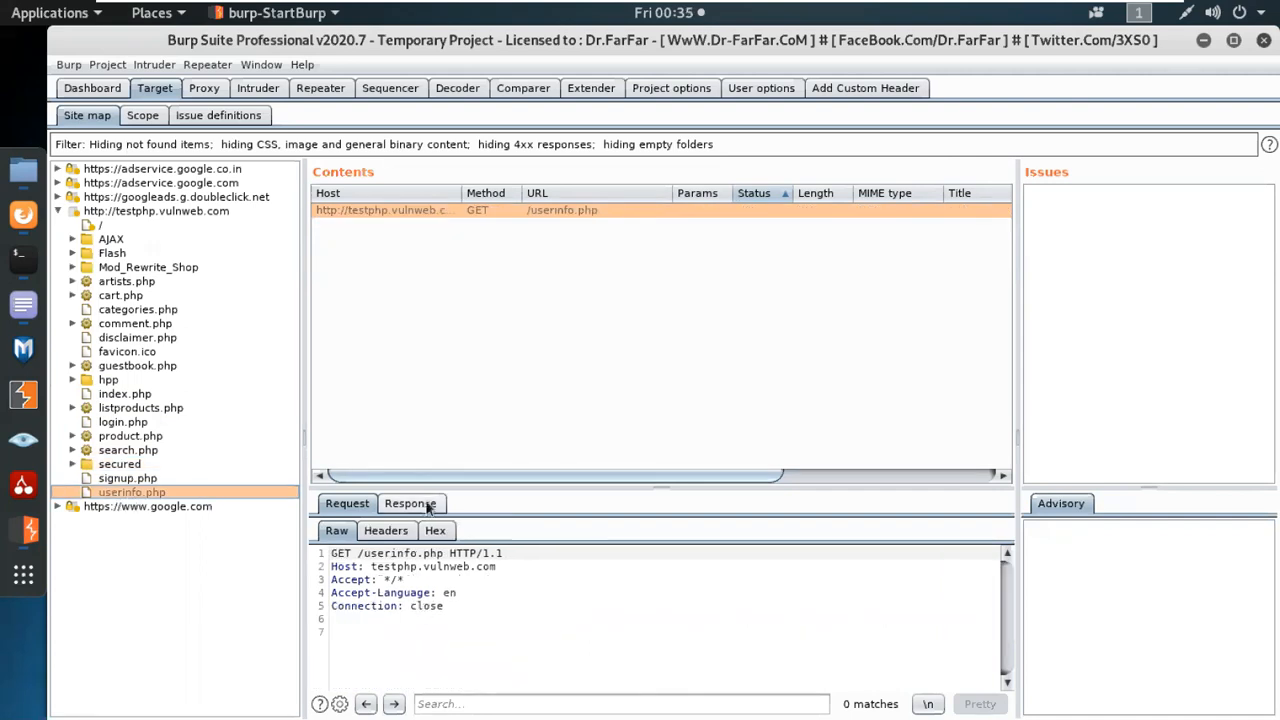
click(412, 503)
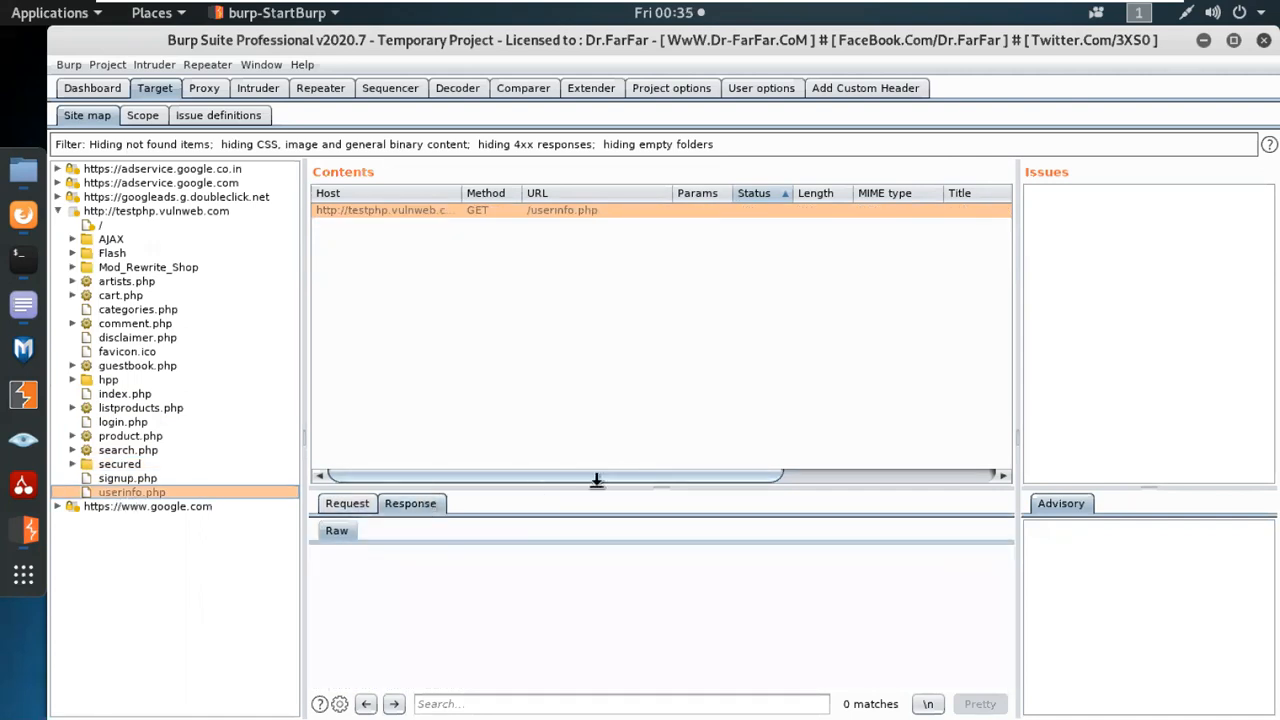
drag(596, 481, 584, 368)
click(333, 394)
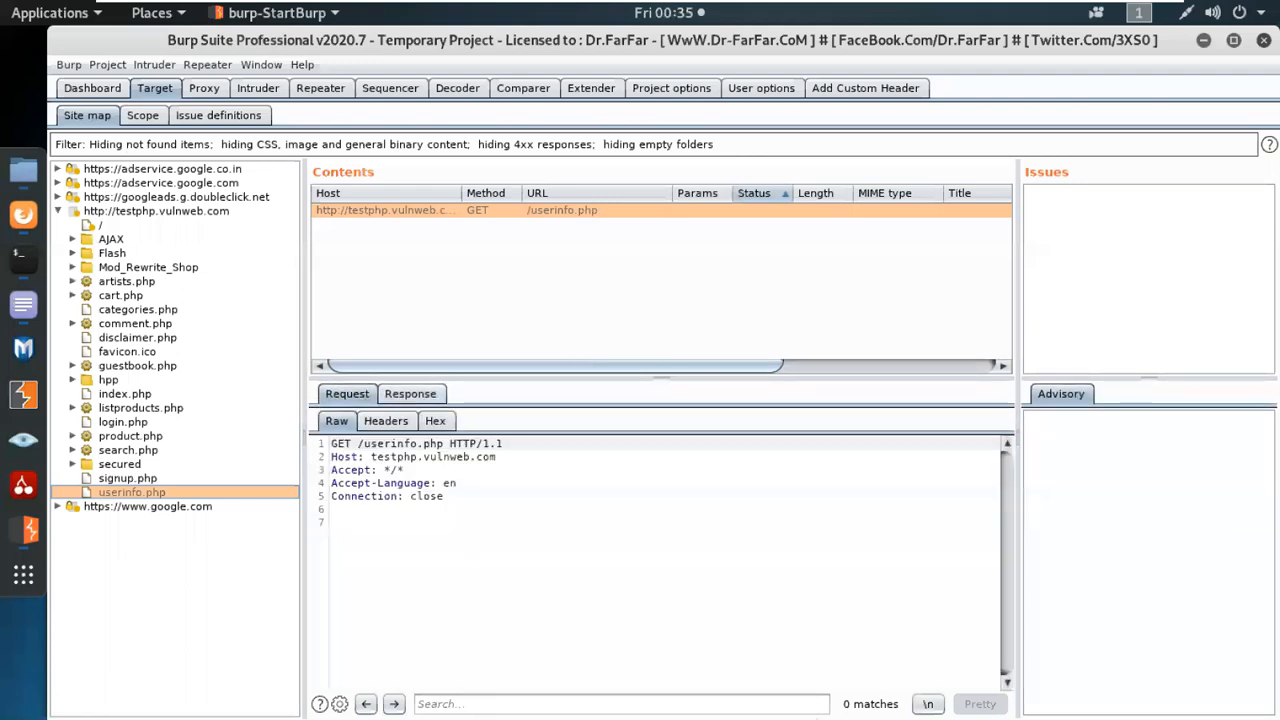
click(413, 400)
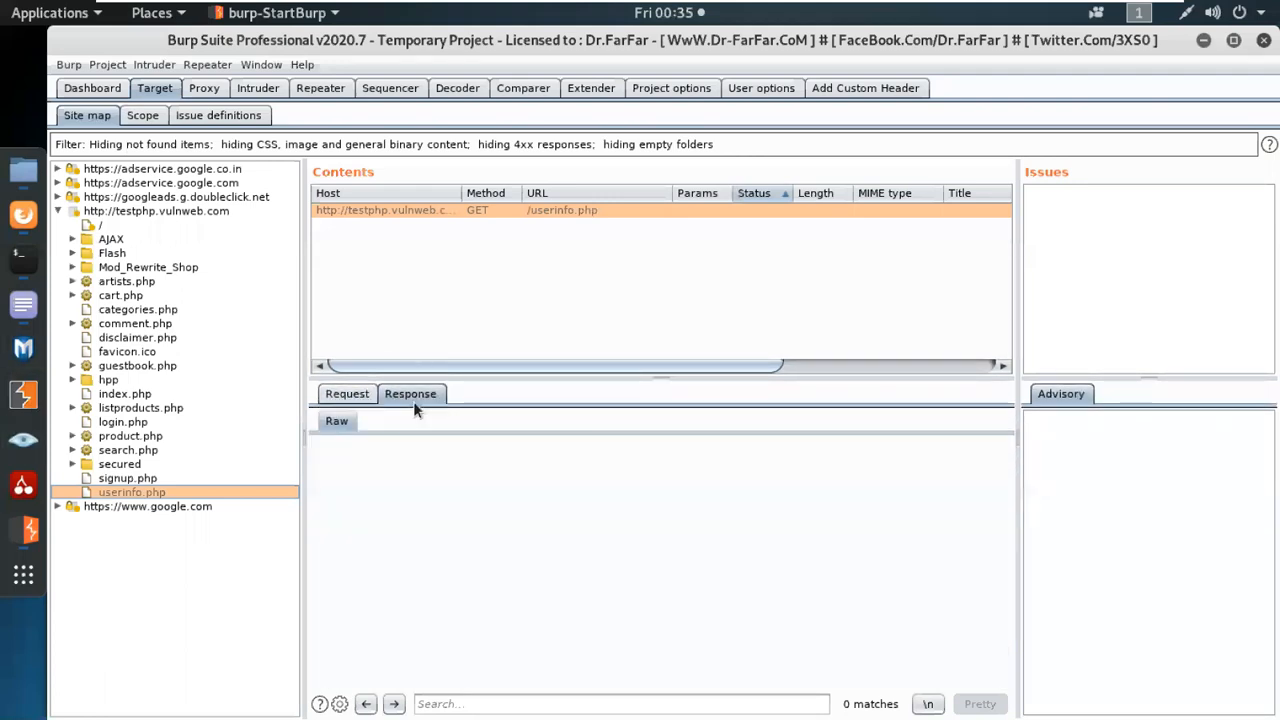
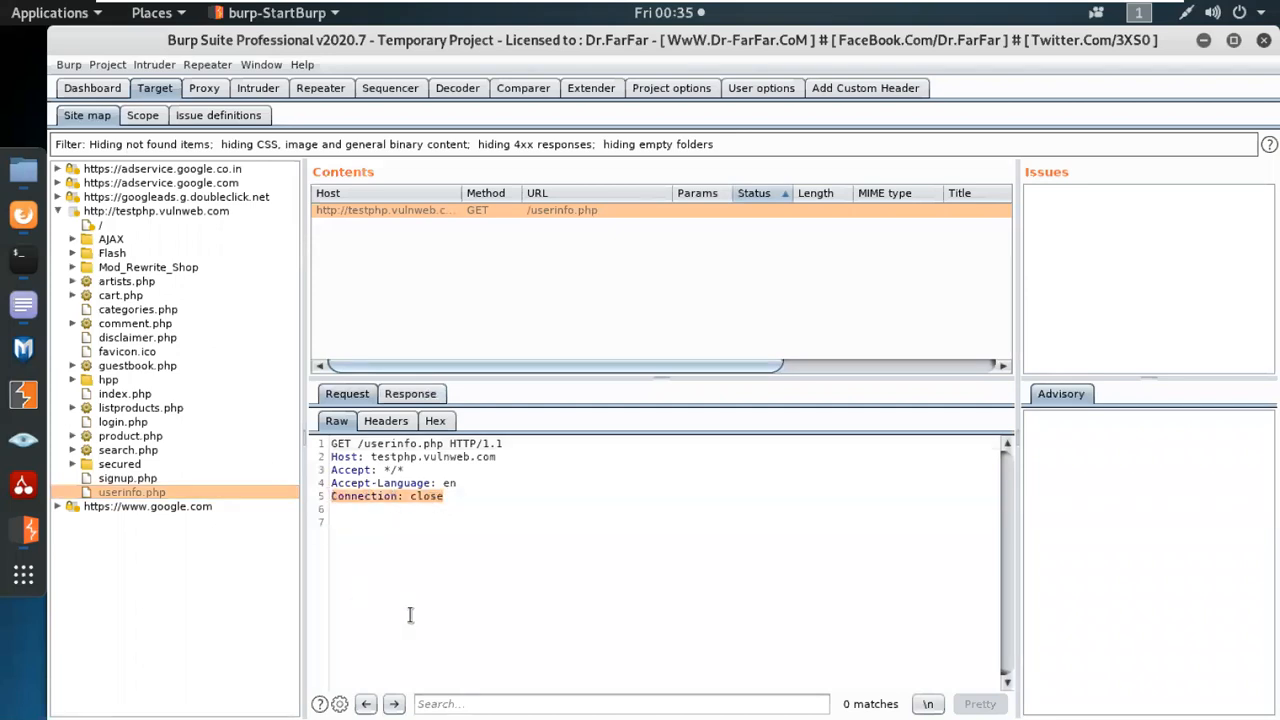
click(57, 212)
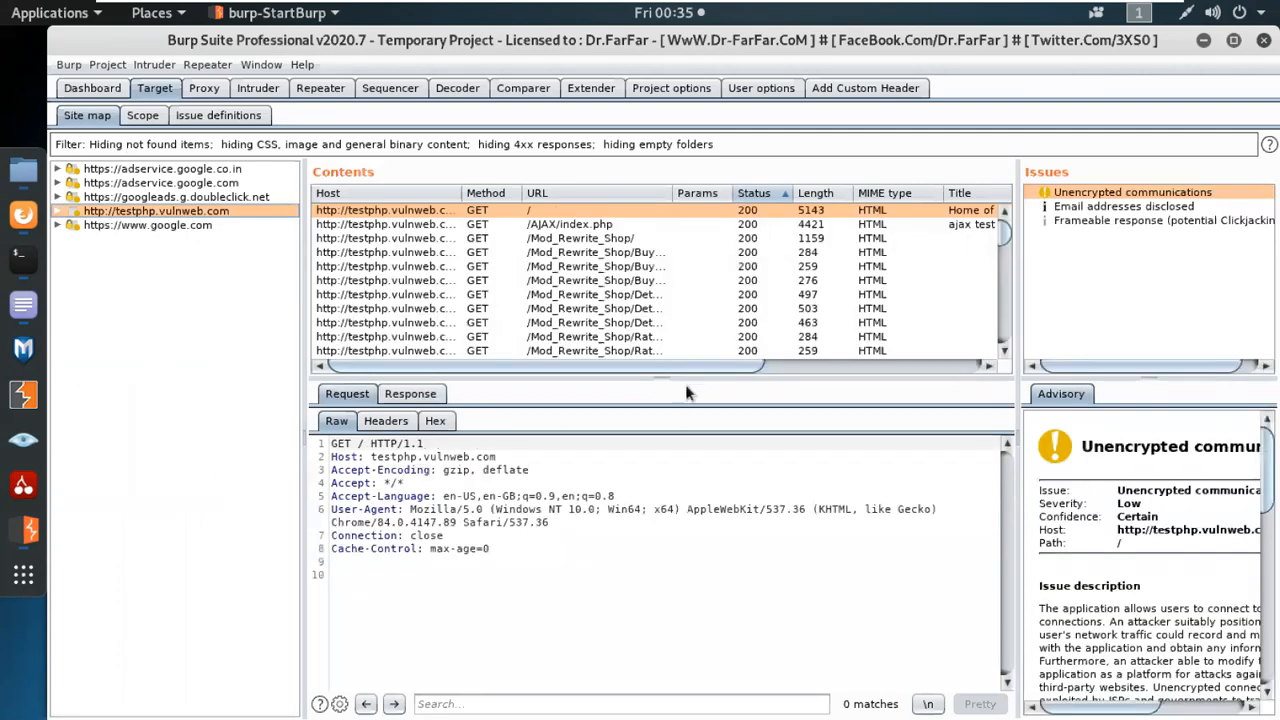
drag(686, 378, 1210, 482)
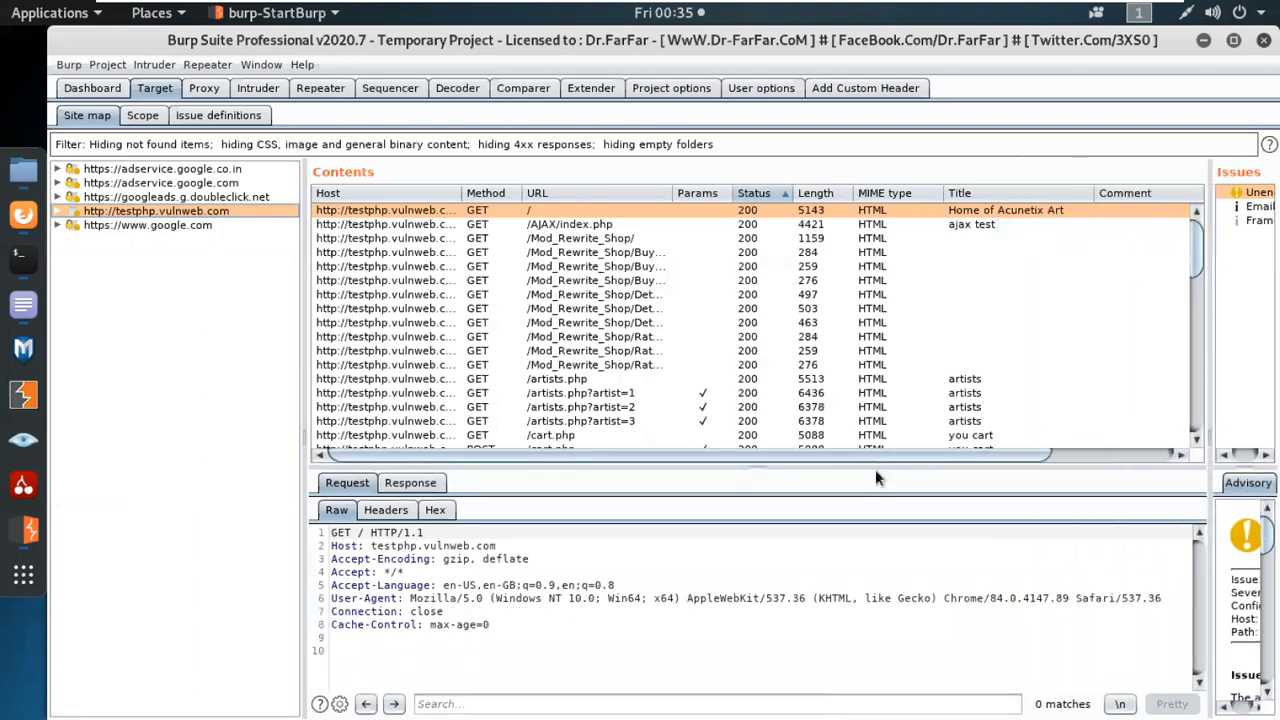
drag(298, 434, 224, 417)
drag(661, 463, 700, 638)
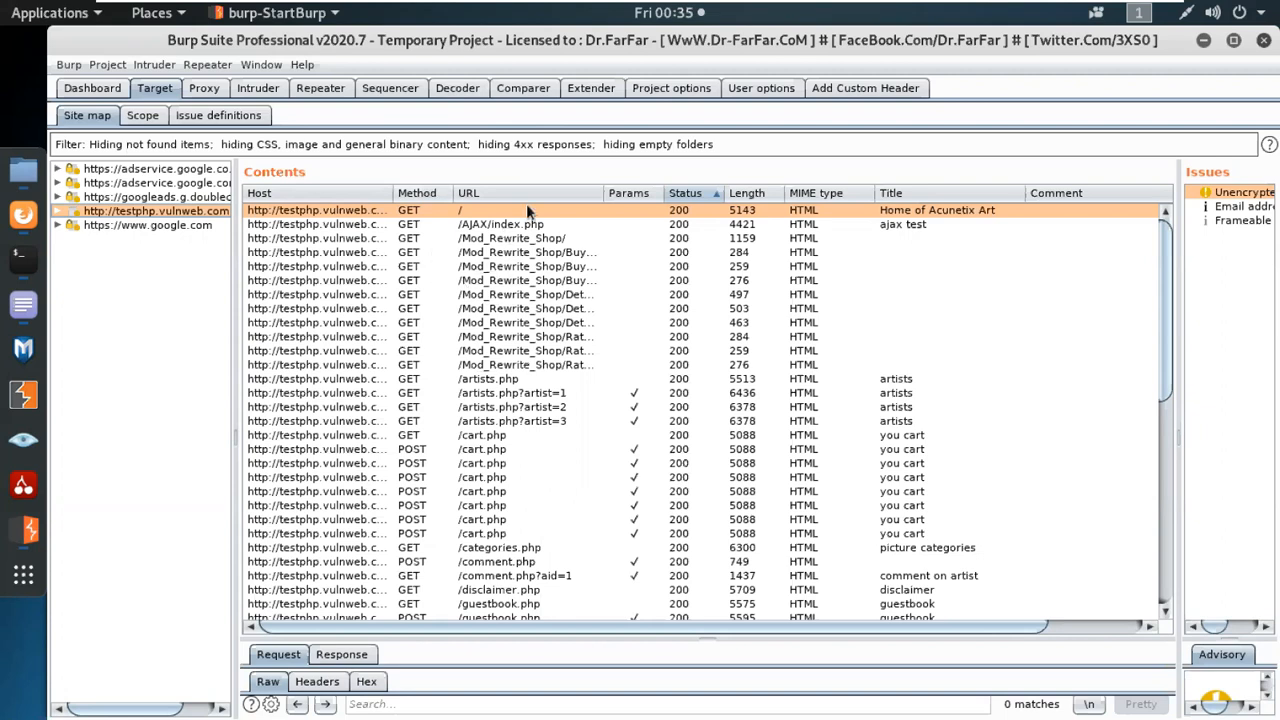
Sort the Contents list by Params with parameterized requests first, narrow the Status column slightly and look through the entries.
scroll(555, 495, down, 6)
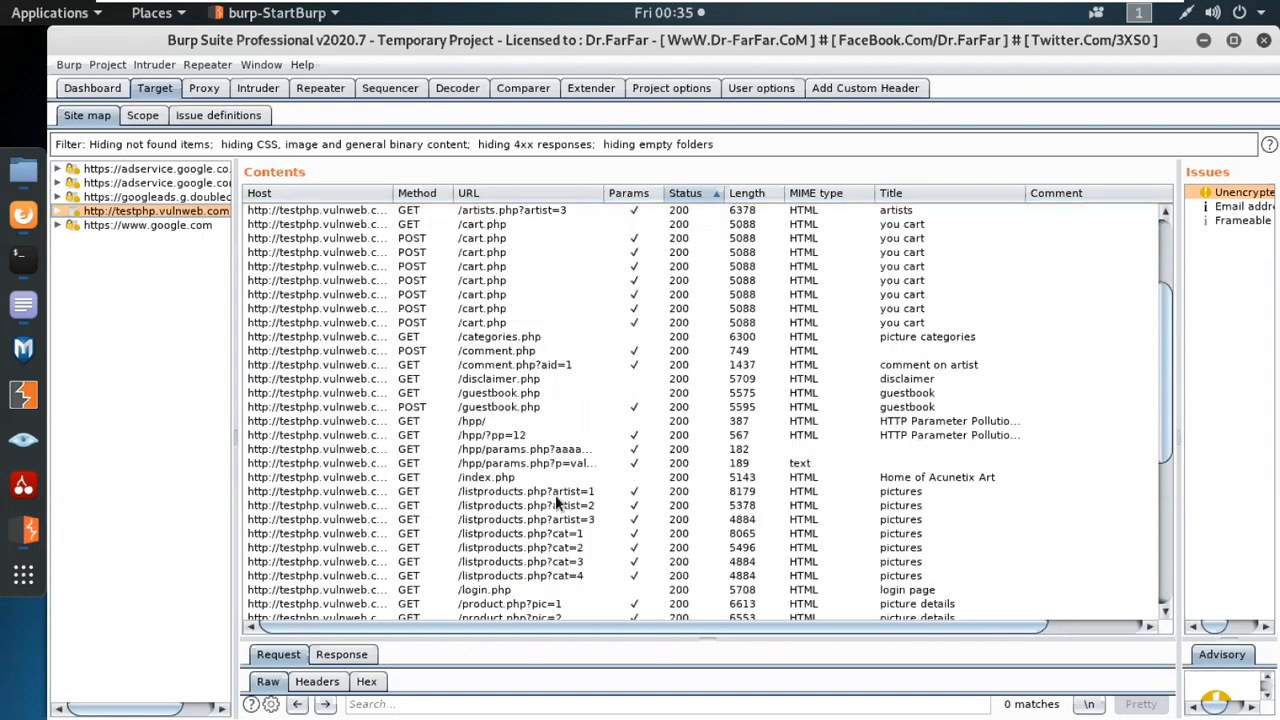
scroll(666, 459, down, 4)
scroll(683, 285, up, 10)
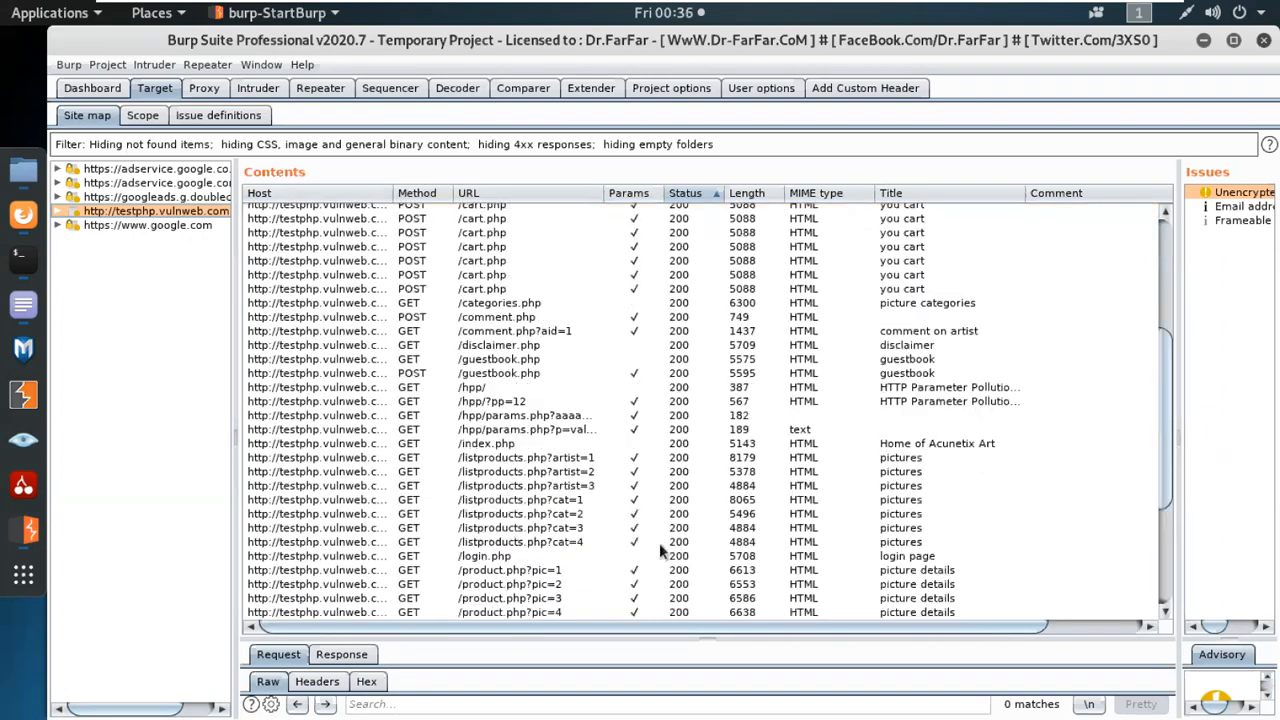
click(637, 195)
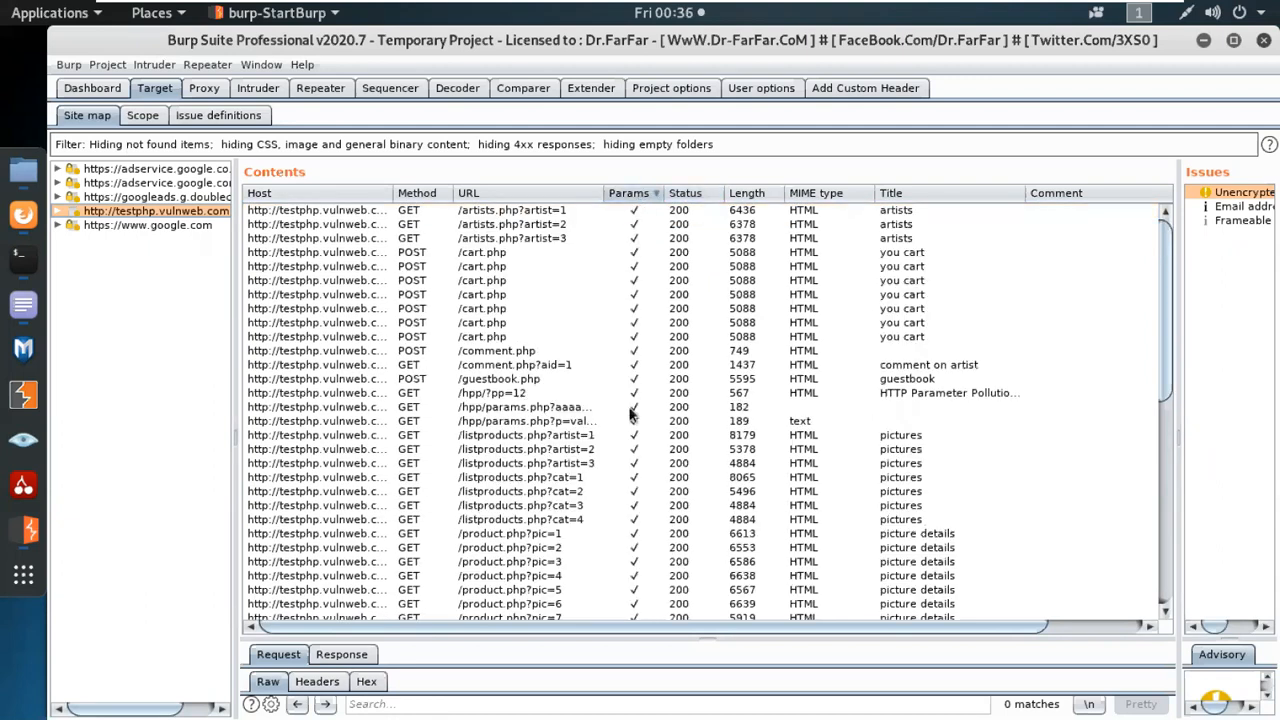
scroll(632, 533, down, 3)
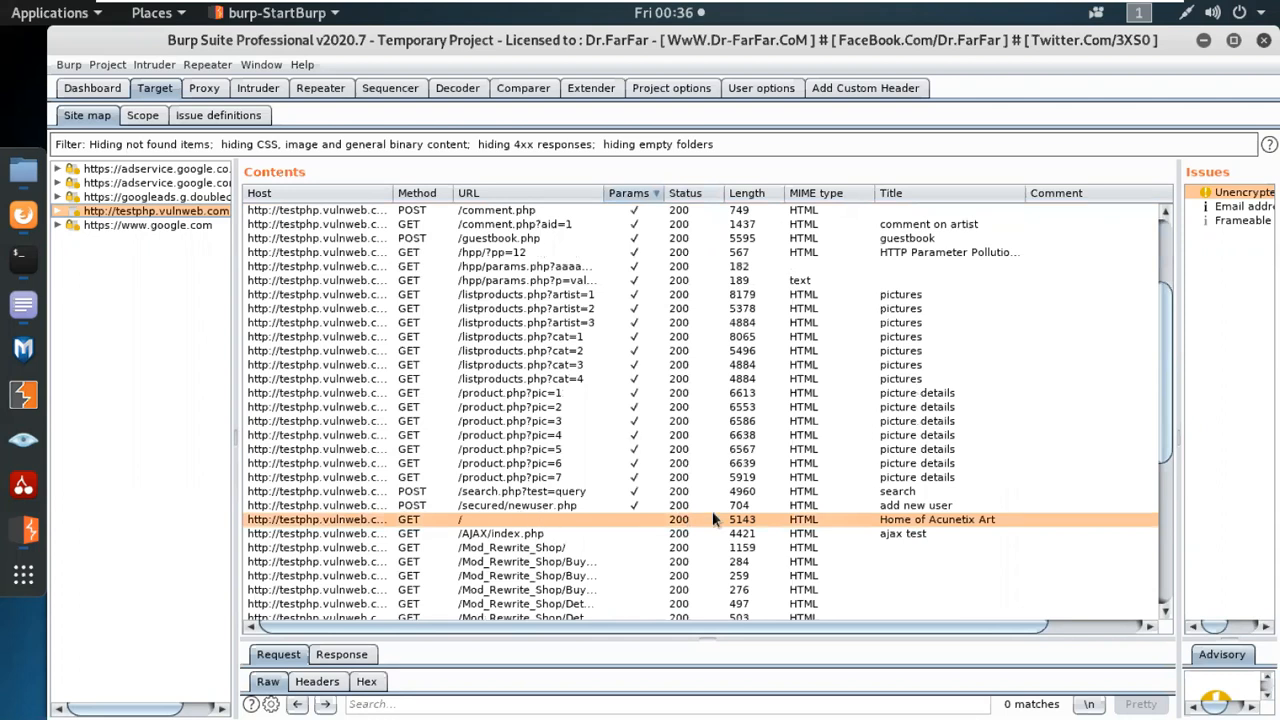
scroll(712, 511, up, 3)
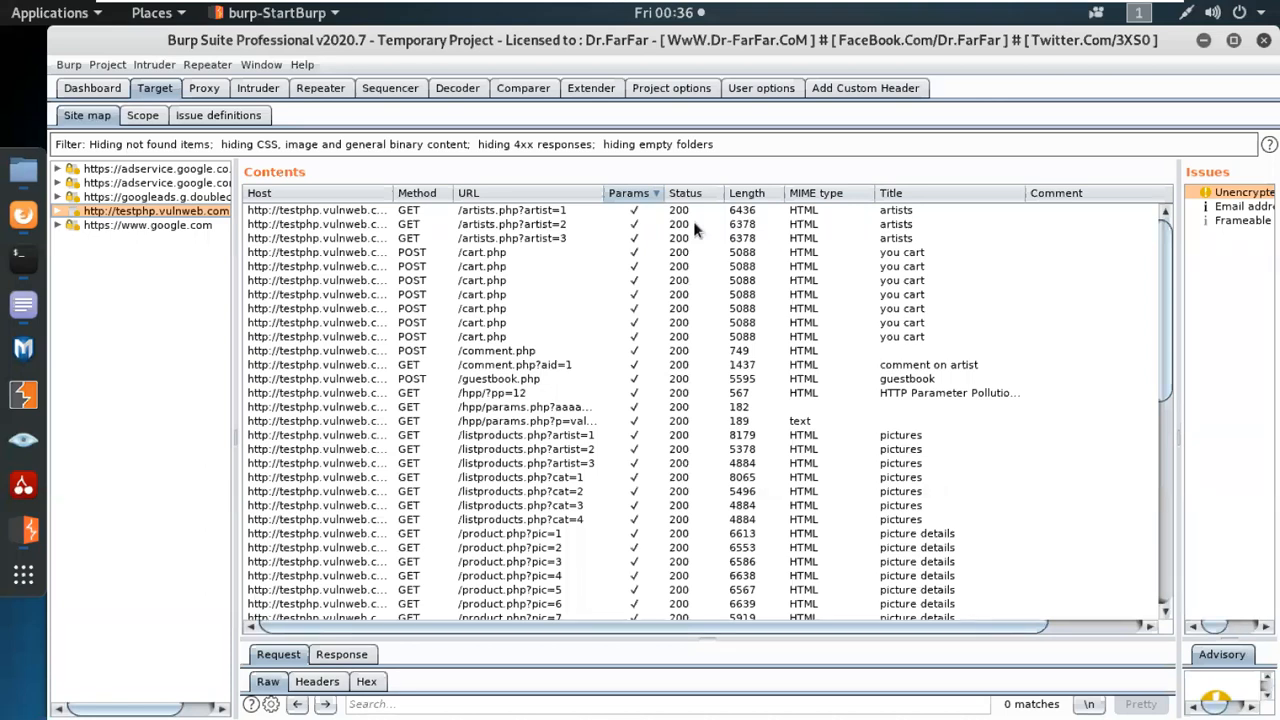
drag(719, 193, 710, 197)
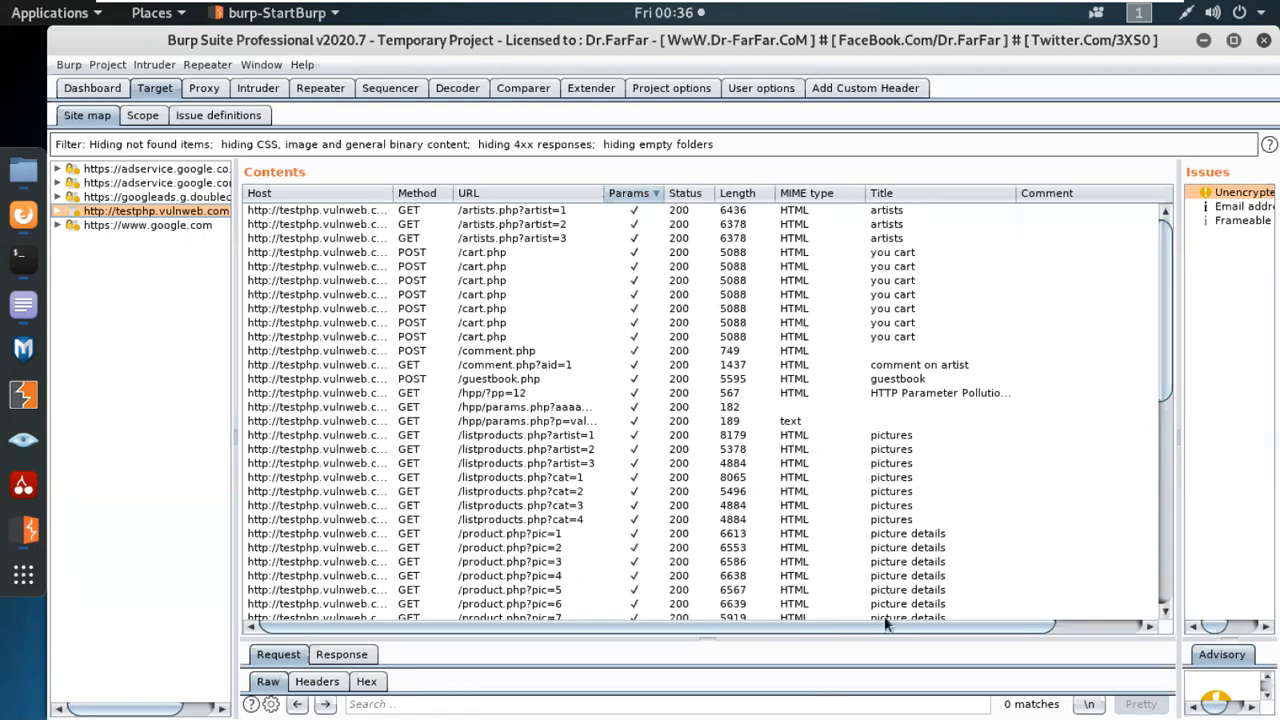
scroll(885, 623, down, 10)
scroll(885, 623, up, 10)
drag(232, 216, 310, 218)
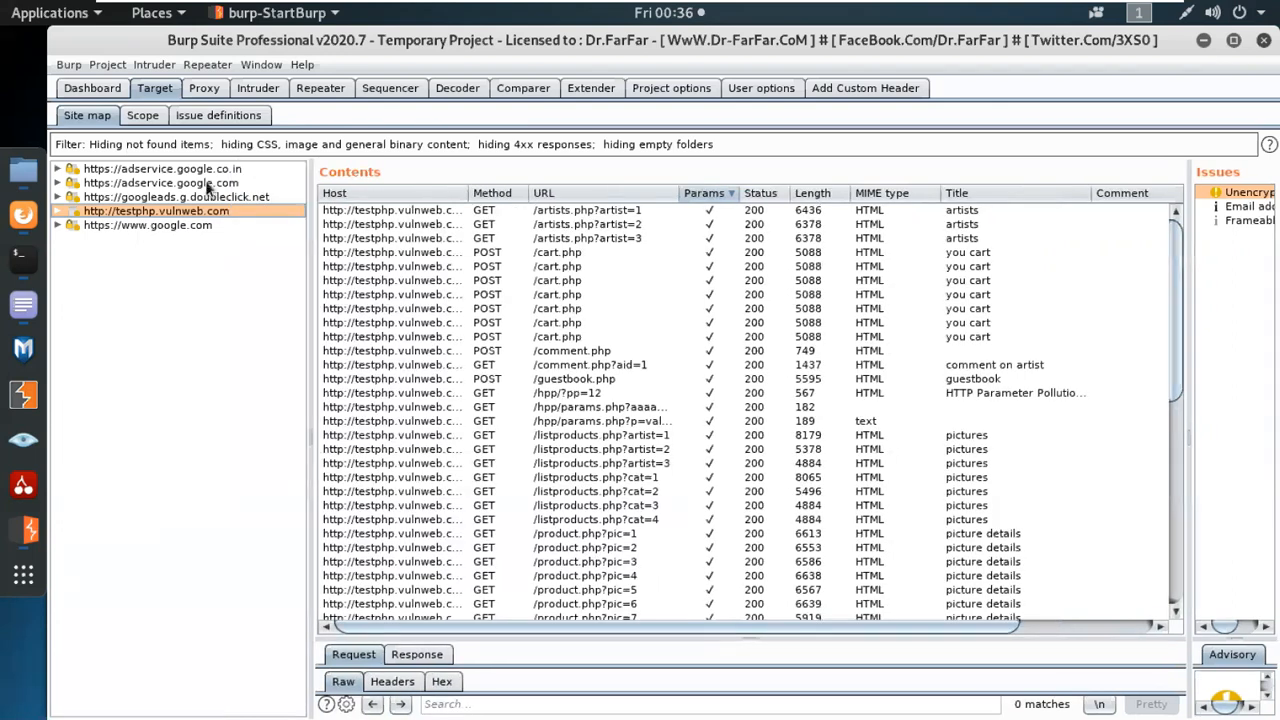
right_click(160, 210)
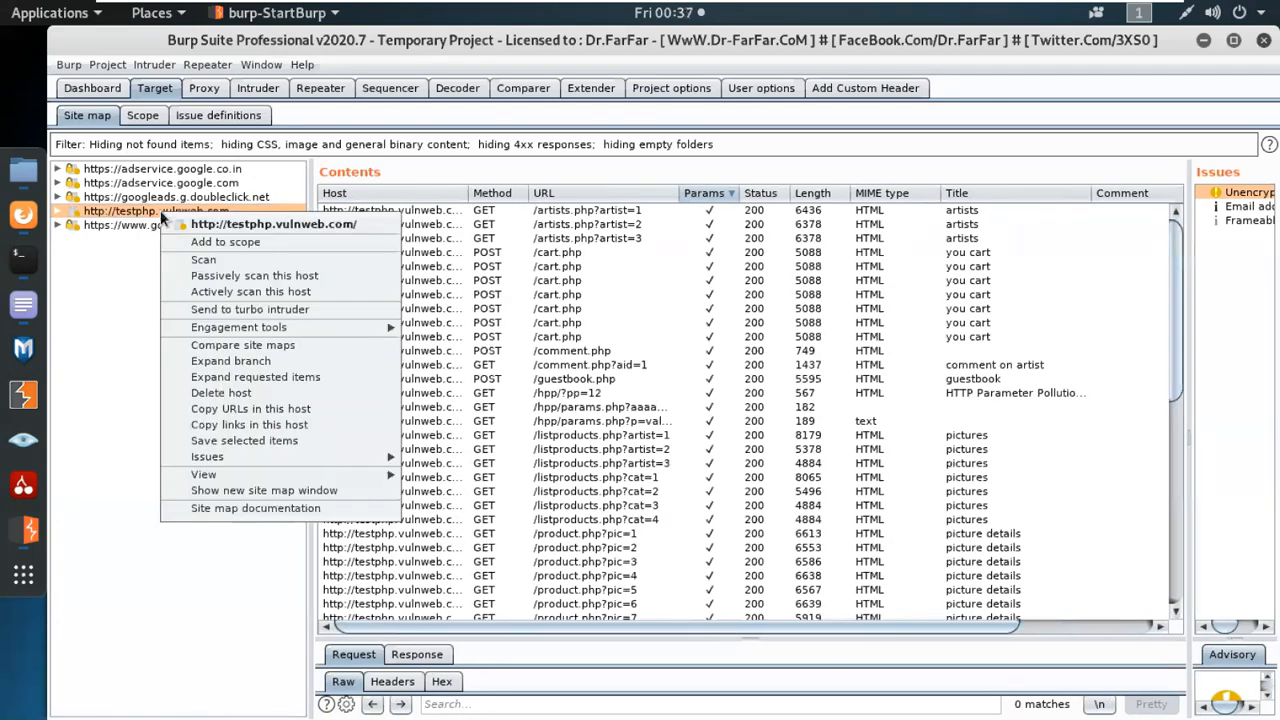
click(226, 245)
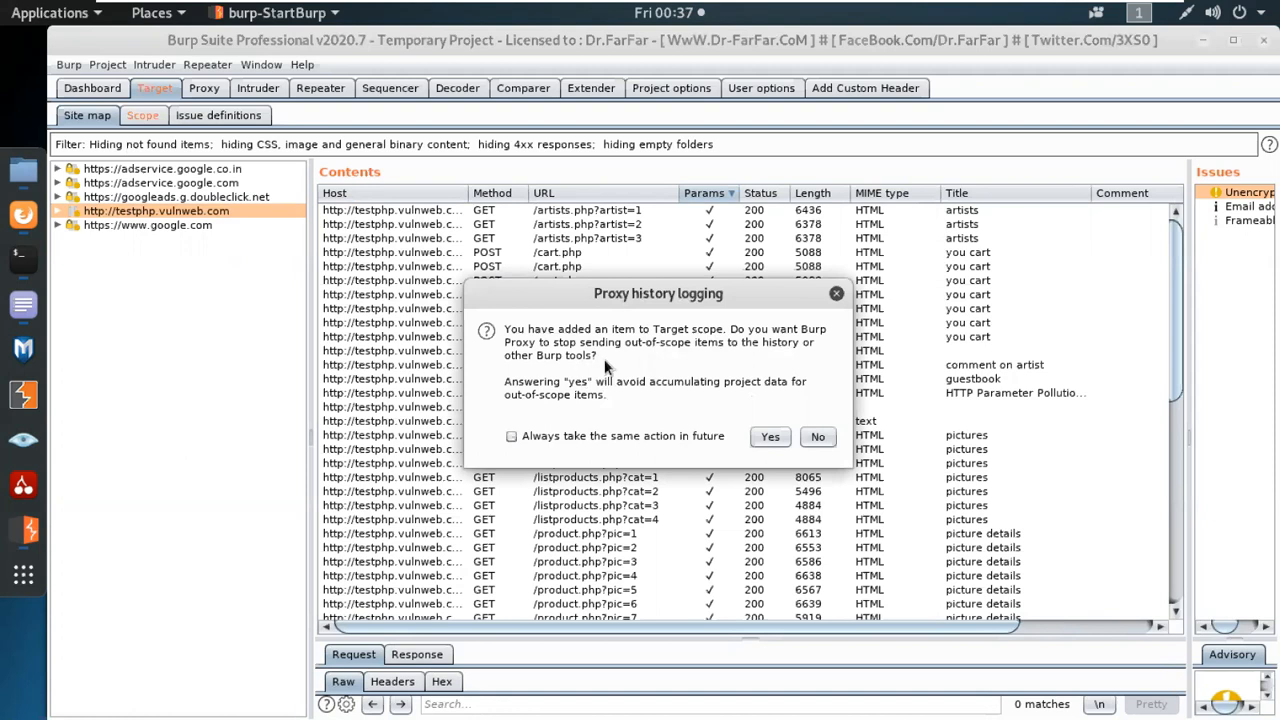
click(778, 440)
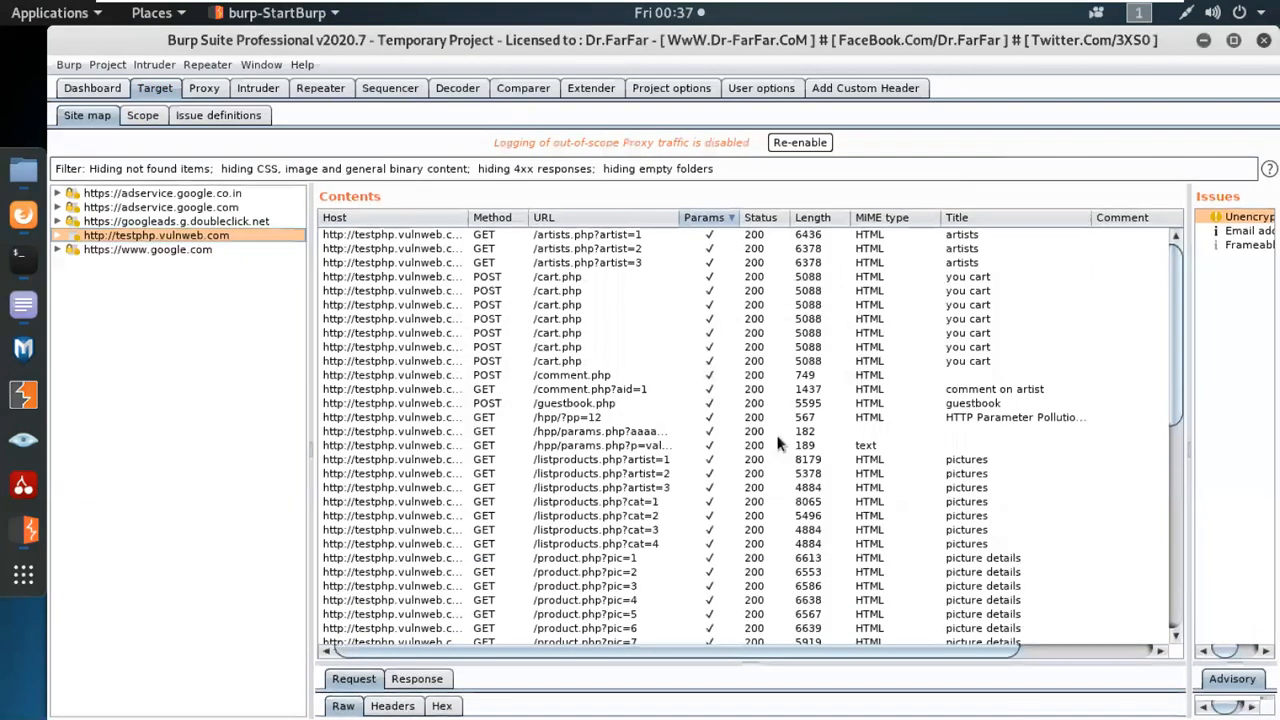
click(800, 143)
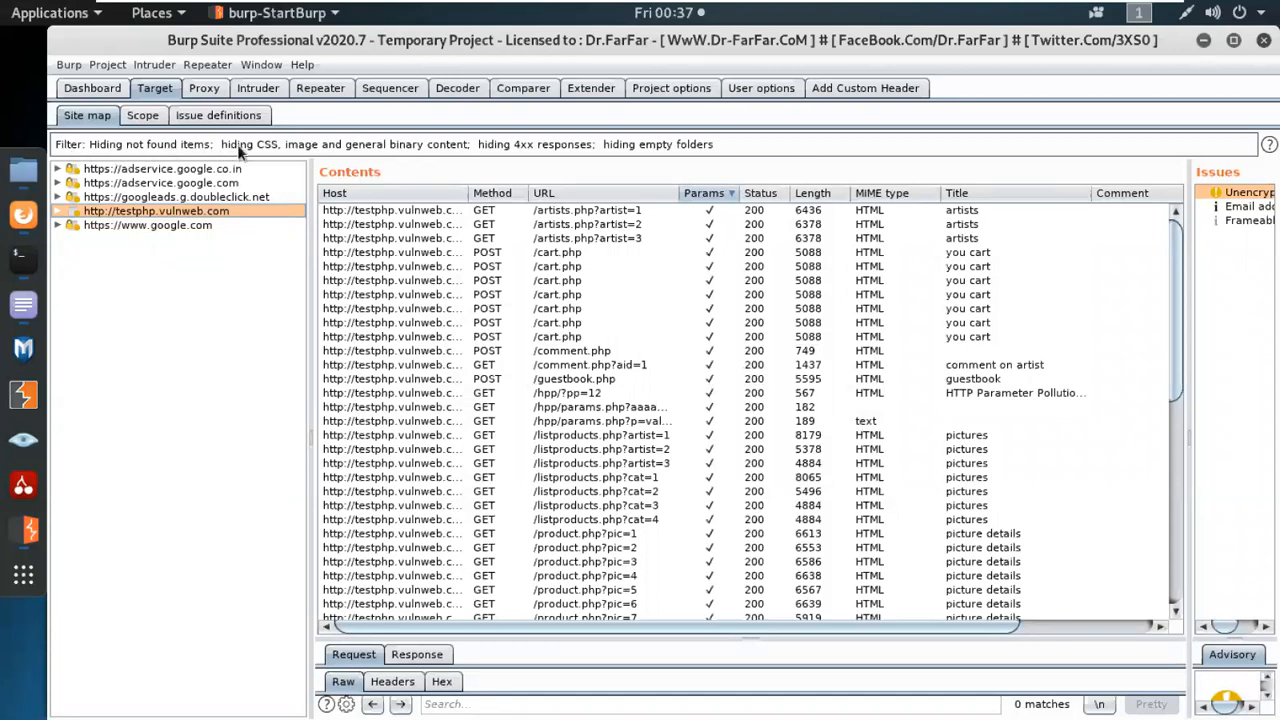
Filter the site map to show only in-scope and only requested items, and look through the filtered Contents list.
click(262, 147)
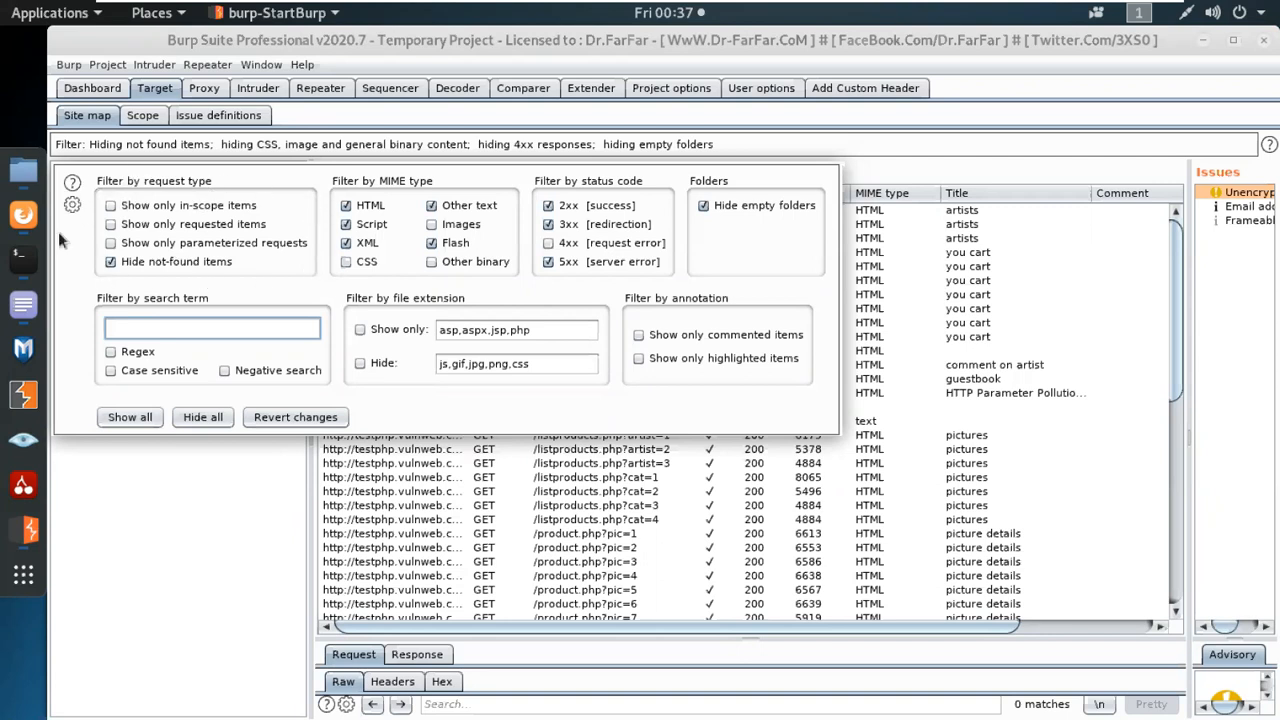
click(181, 206)
click(127, 222)
click(260, 565)
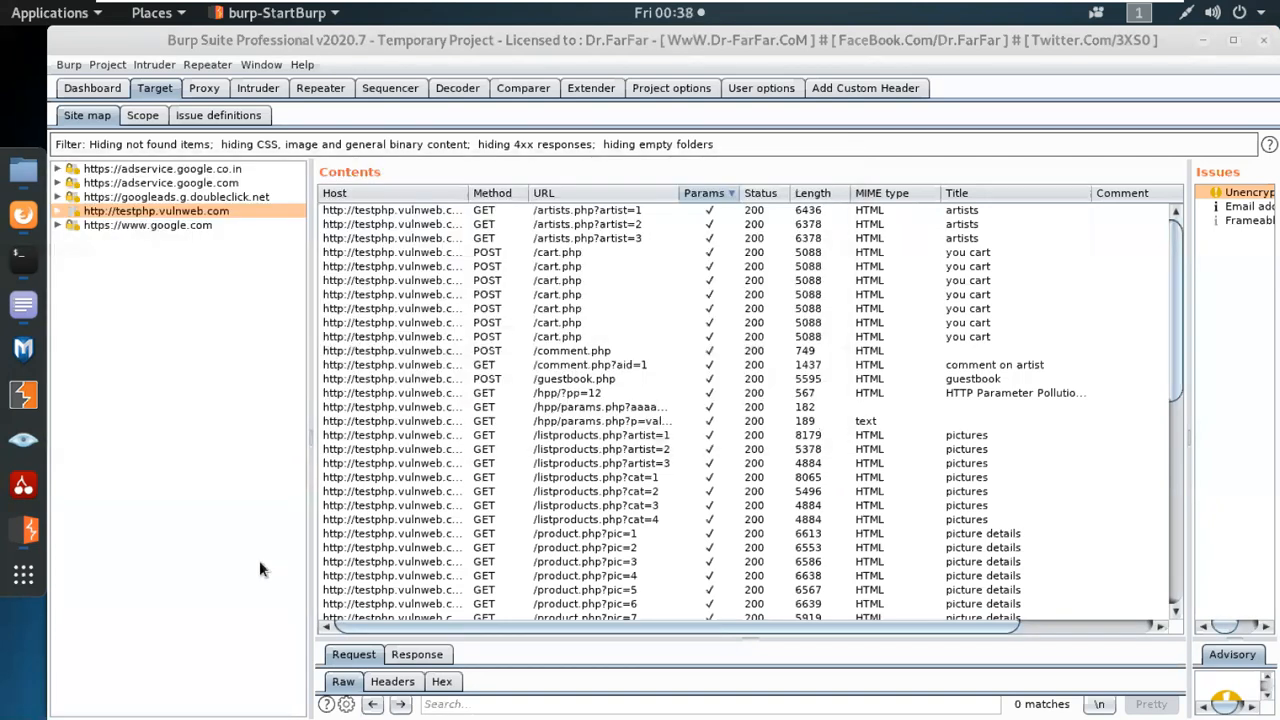
scroll(752, 370, down, 10)
scroll(748, 406, up, 5)
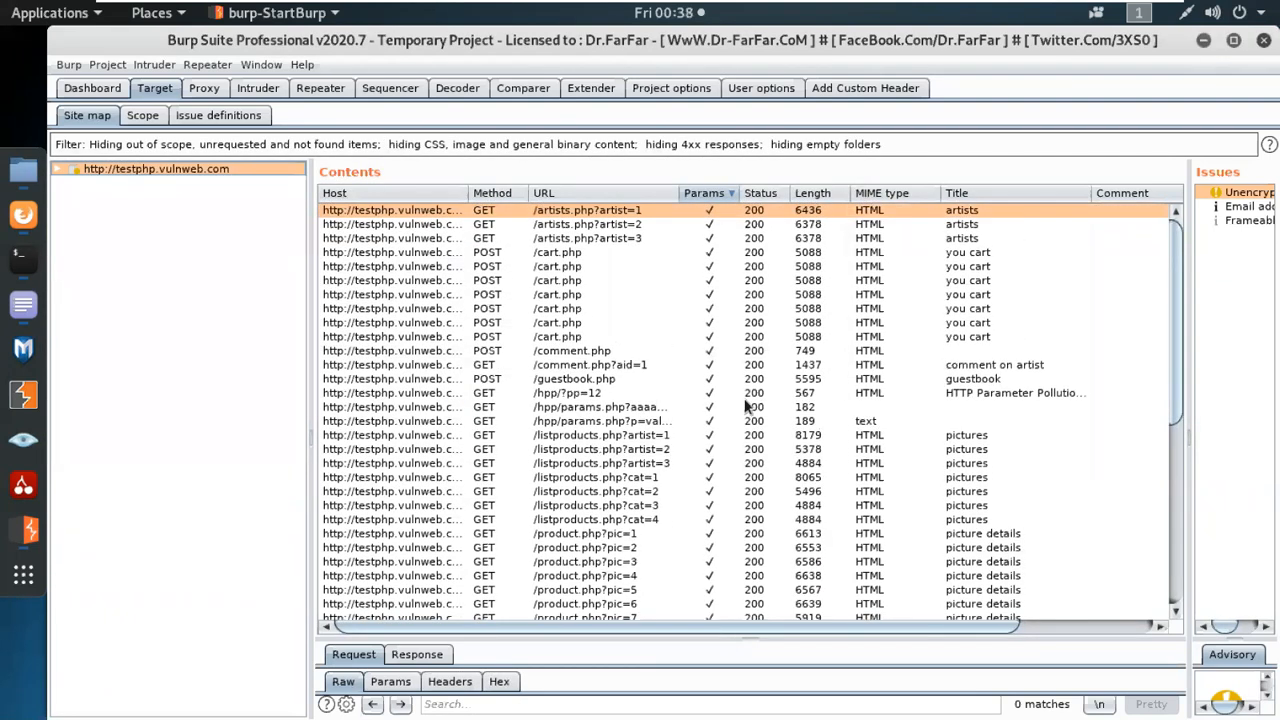
scroll(711, 300, down, 3)
scroll(714, 586, down, 2)
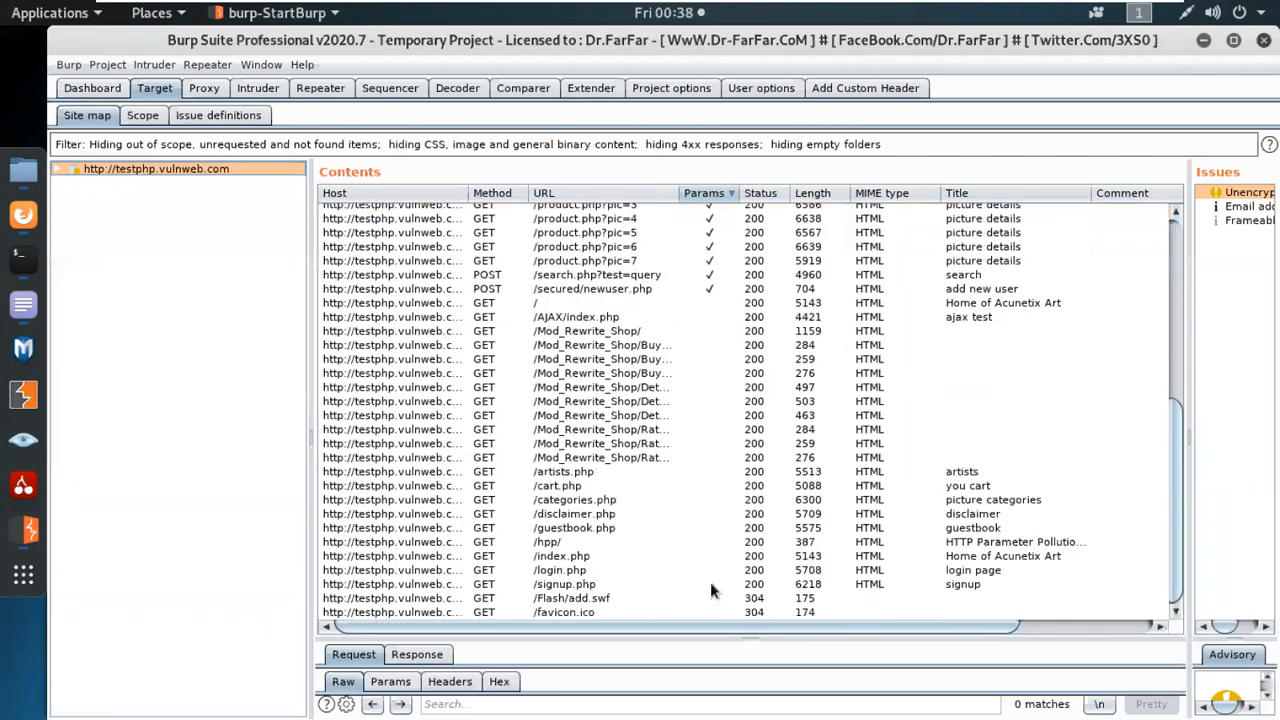
scroll(706, 443, up, 9)
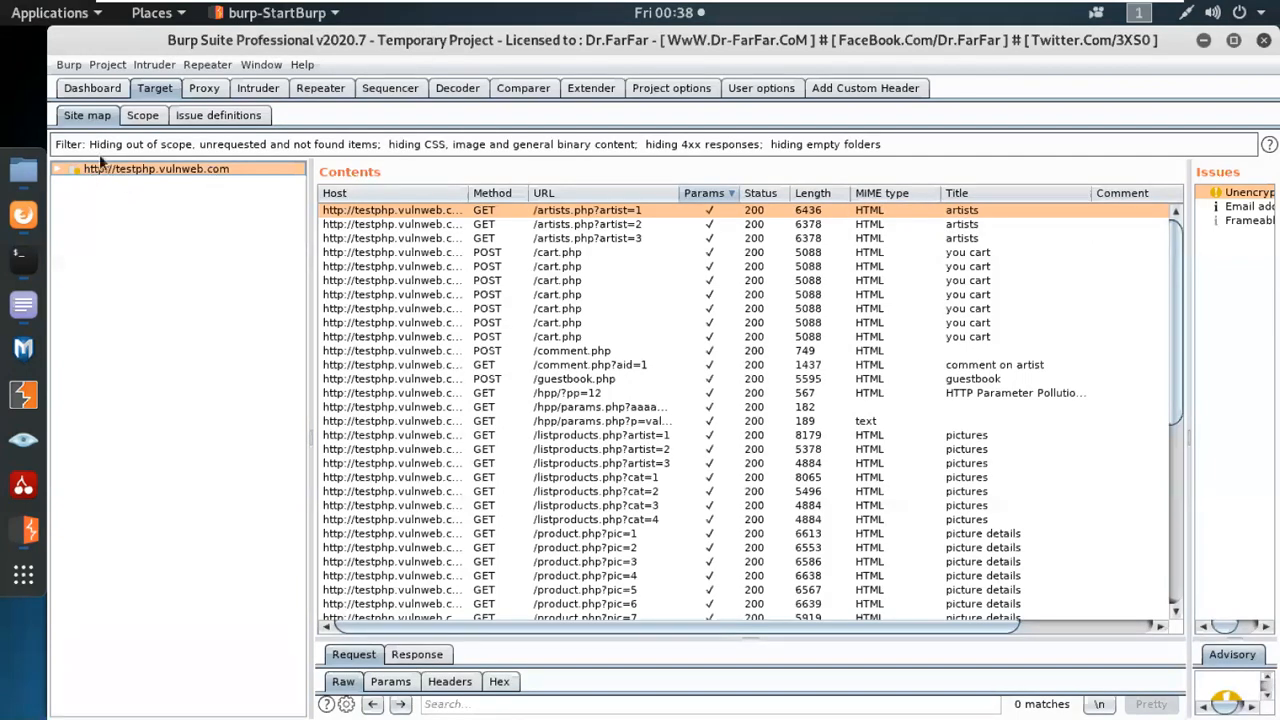
Replace the requested-items filter with the filter for only parameterized requests and look through the remaining entries.
click(148, 145)
click(135, 223)
click(142, 238)
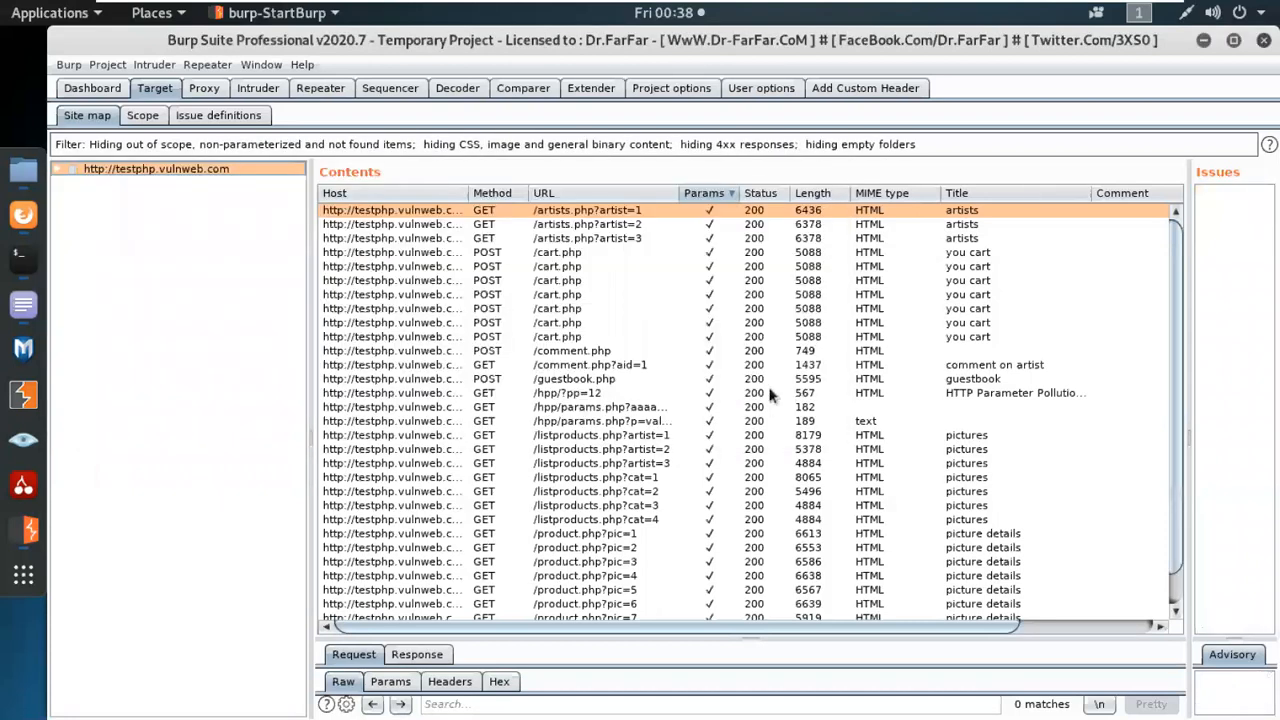
scroll(767, 382, down, 1)
scroll(703, 336, up, 1)
scroll(687, 388, down, 1)
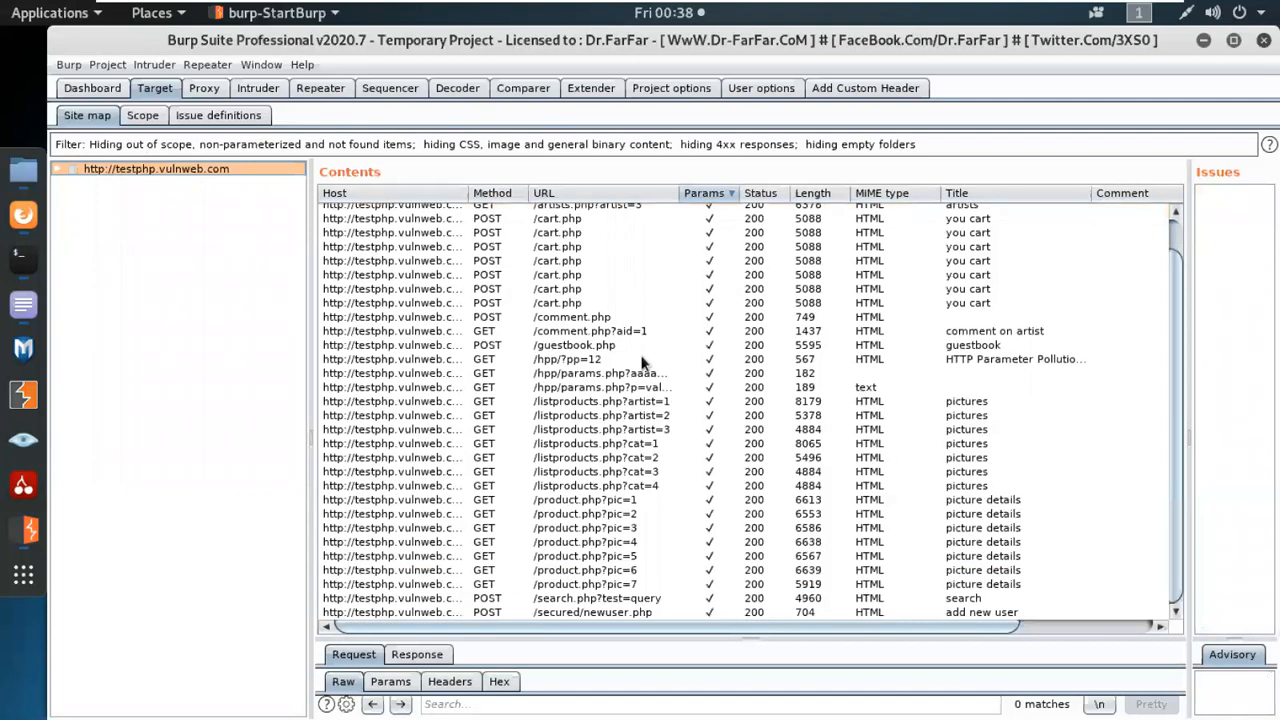
Turn off the parameterized-requests filter, keeping the in-scope filter on, and check the end of the Contents list.
click(135, 145)
click(150, 246)
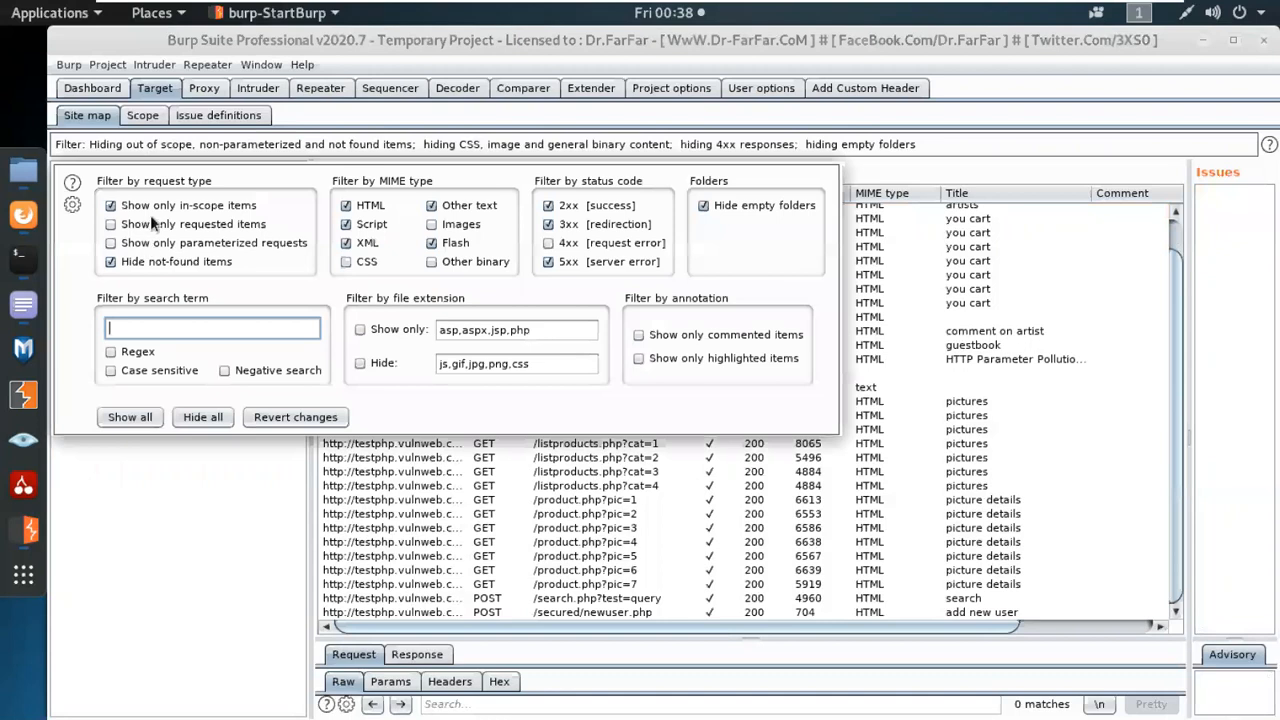
click(193, 570)
scroll(905, 381, down, 5)
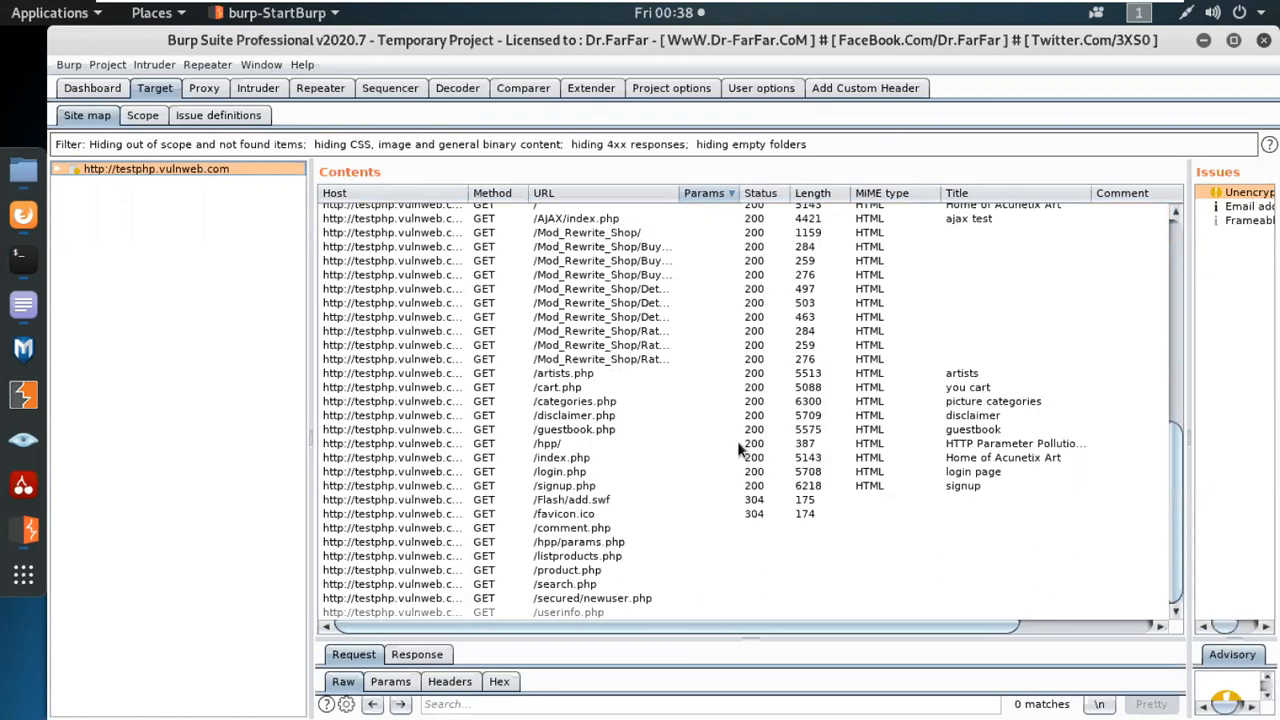
Rearrange the site map panes to give the message viewer, Issues list and Advisory more room and narrow the site tree.
drag(748, 629, 696, 363)
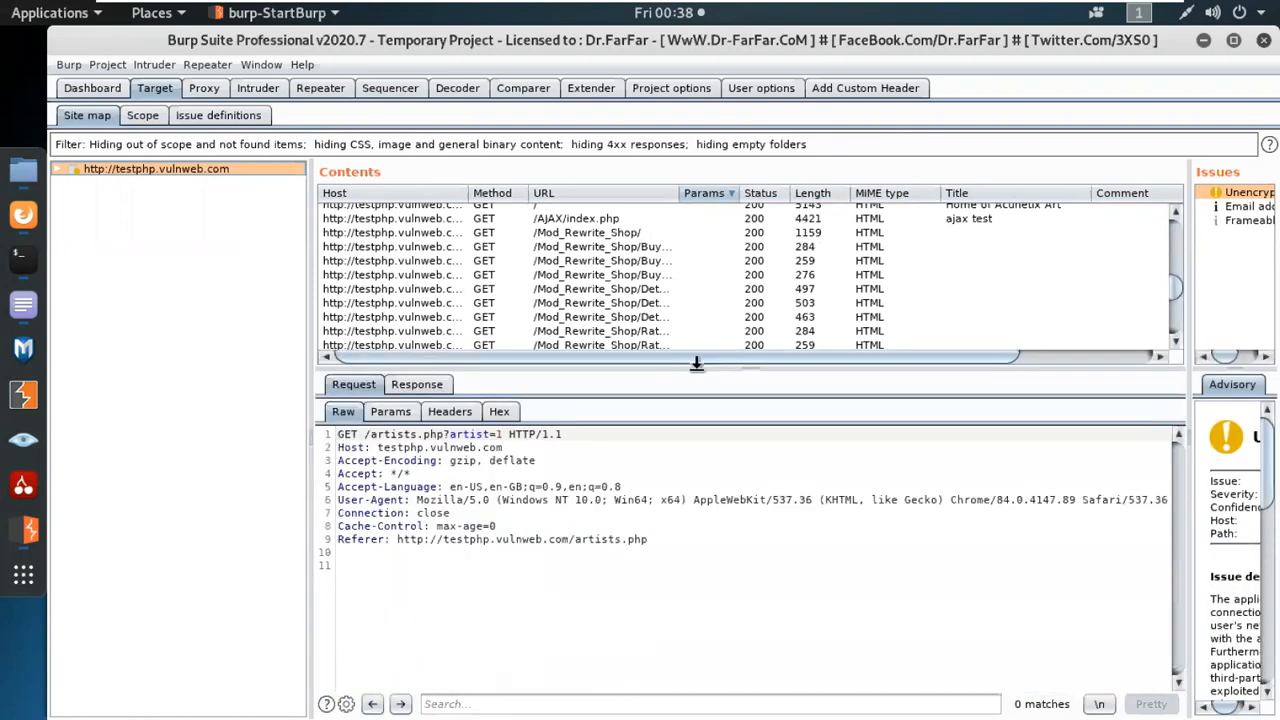
drag(1189, 390, 783, 444)
drag(301, 382, 208, 365)
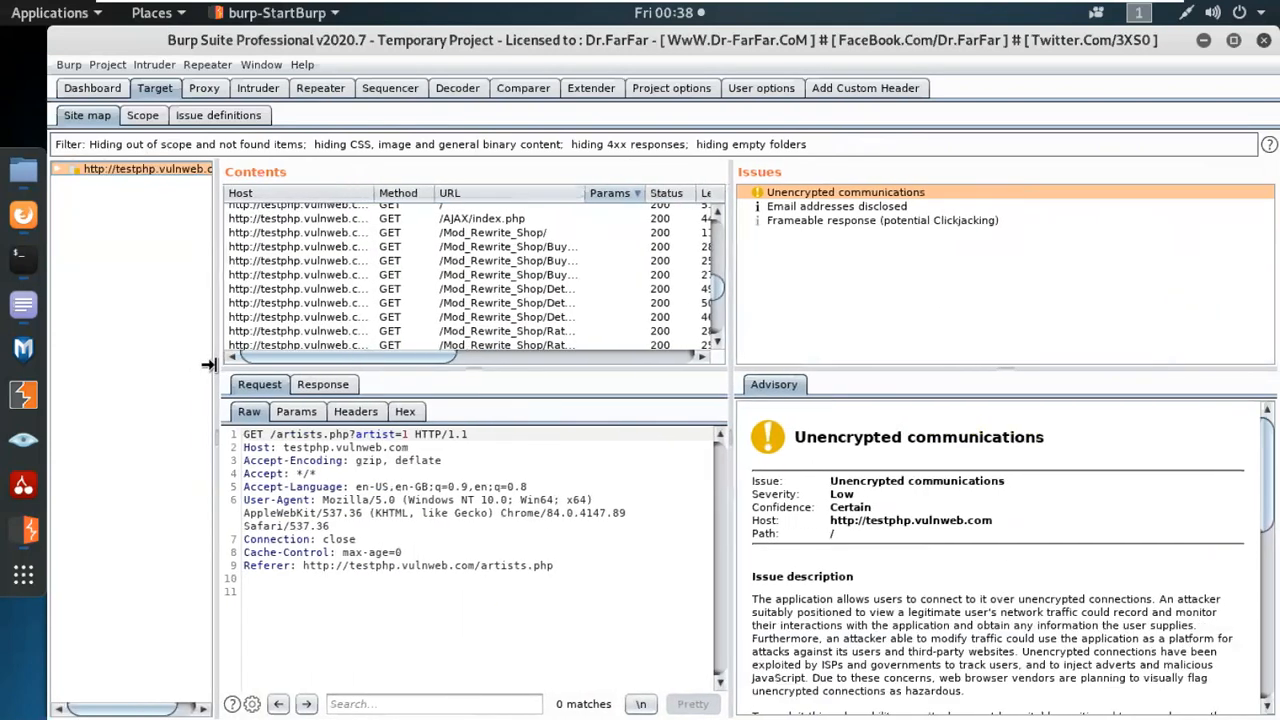
drag(561, 367, 573, 487)
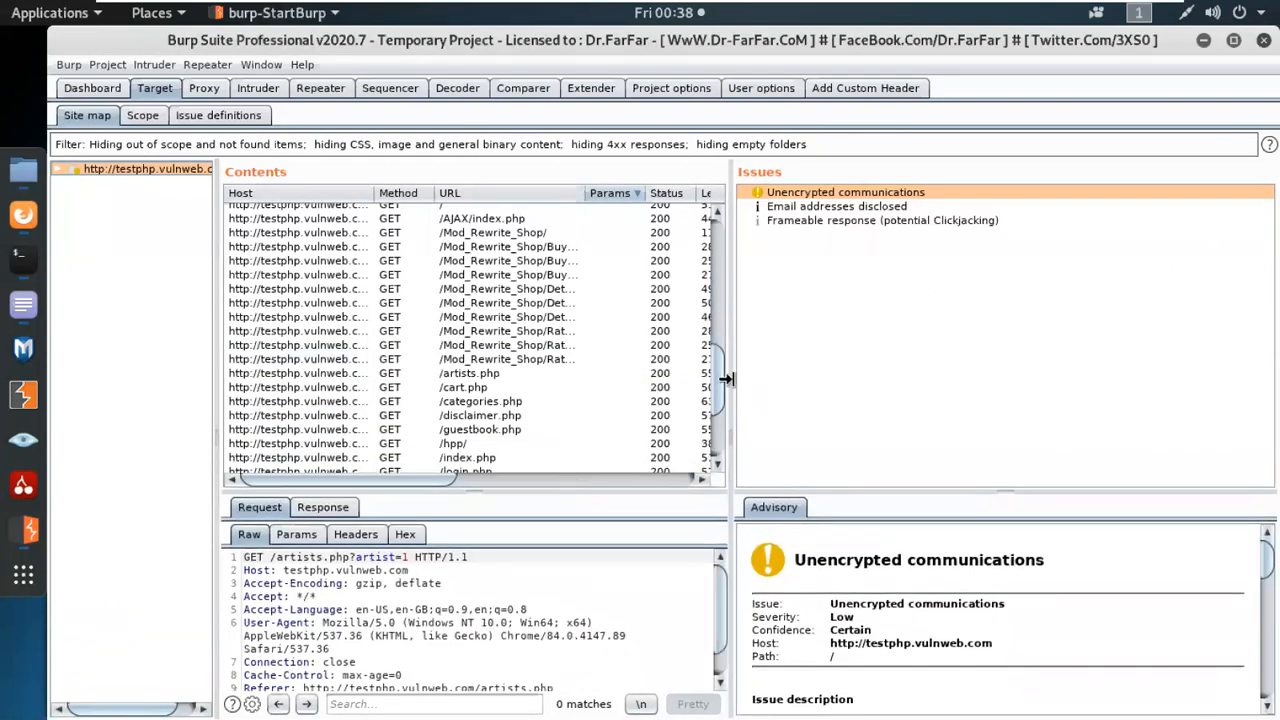
drag(727, 379, 958, 366)
Toggle the Params sort order of the Contents list and return it to parameterized requests first.
click(607, 192)
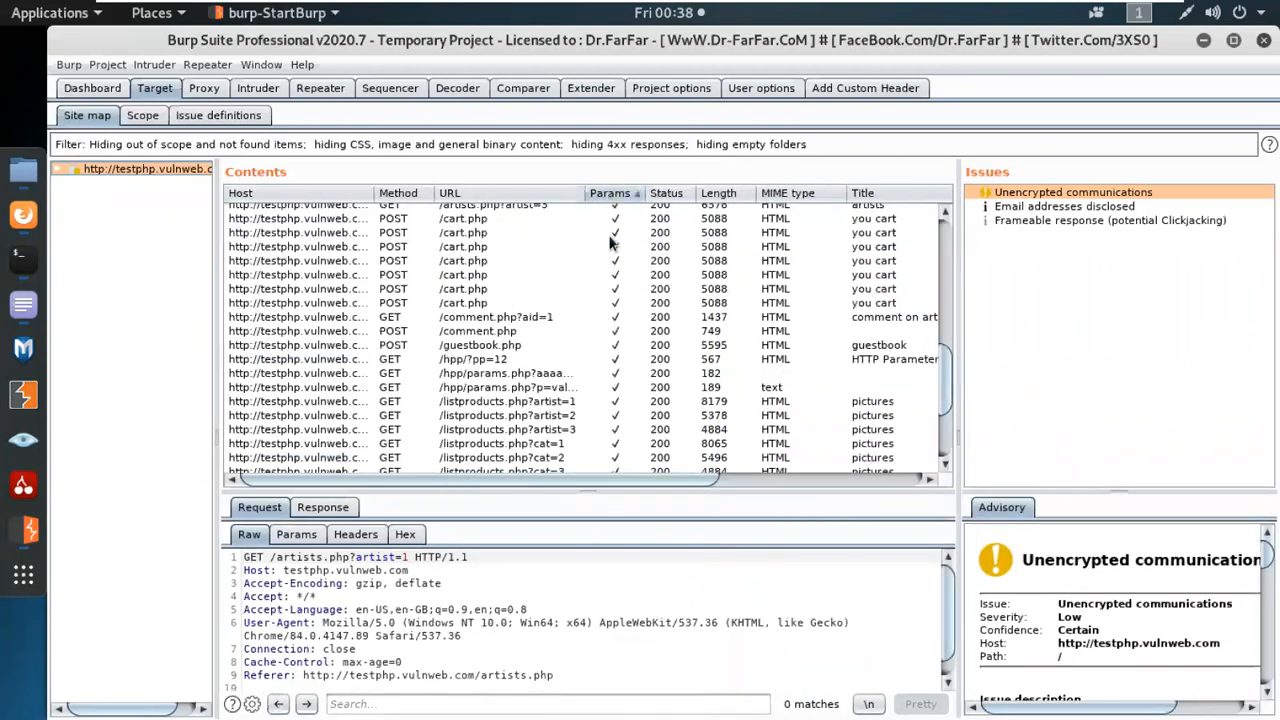
click(610, 193)
scroll(610, 224, up, 3)
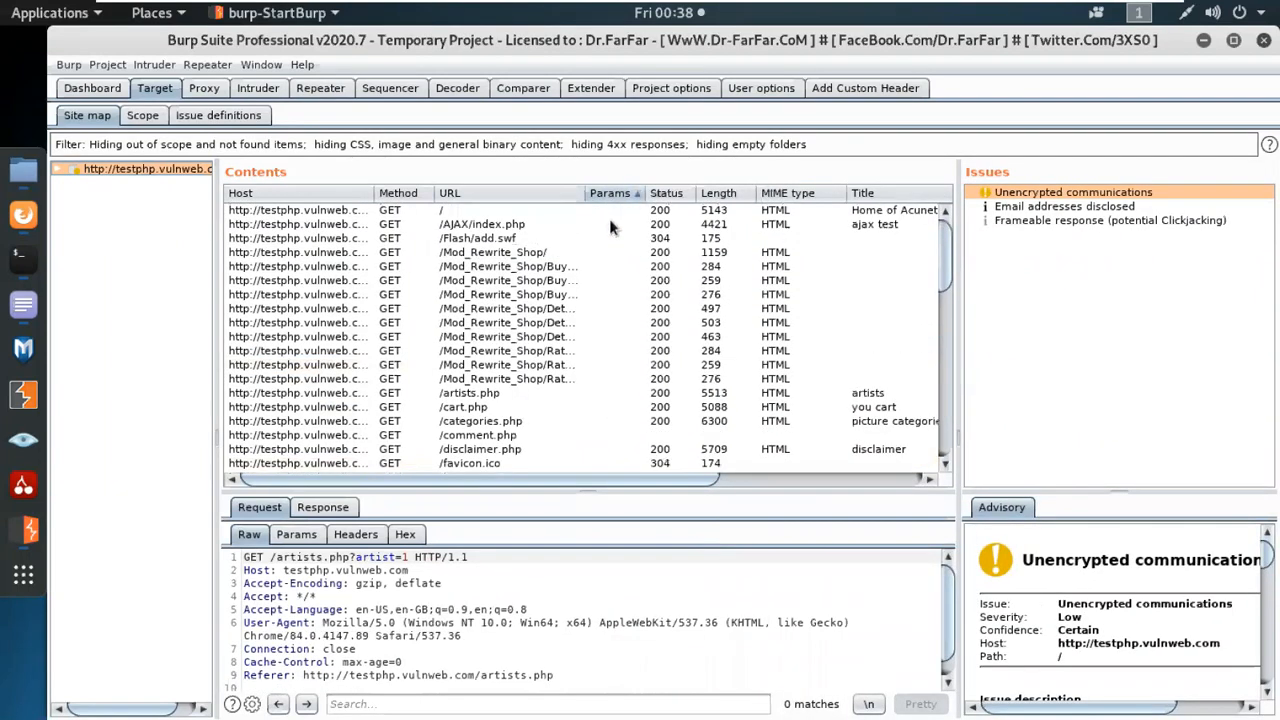
click(603, 193)
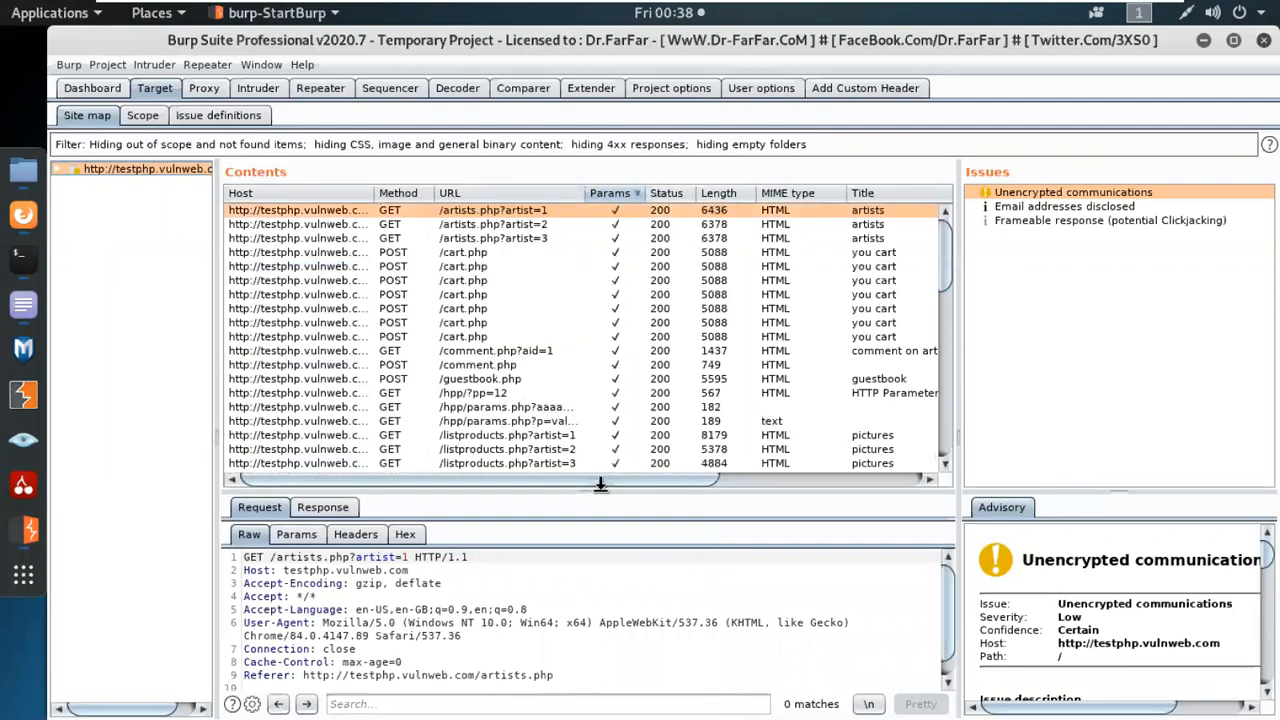
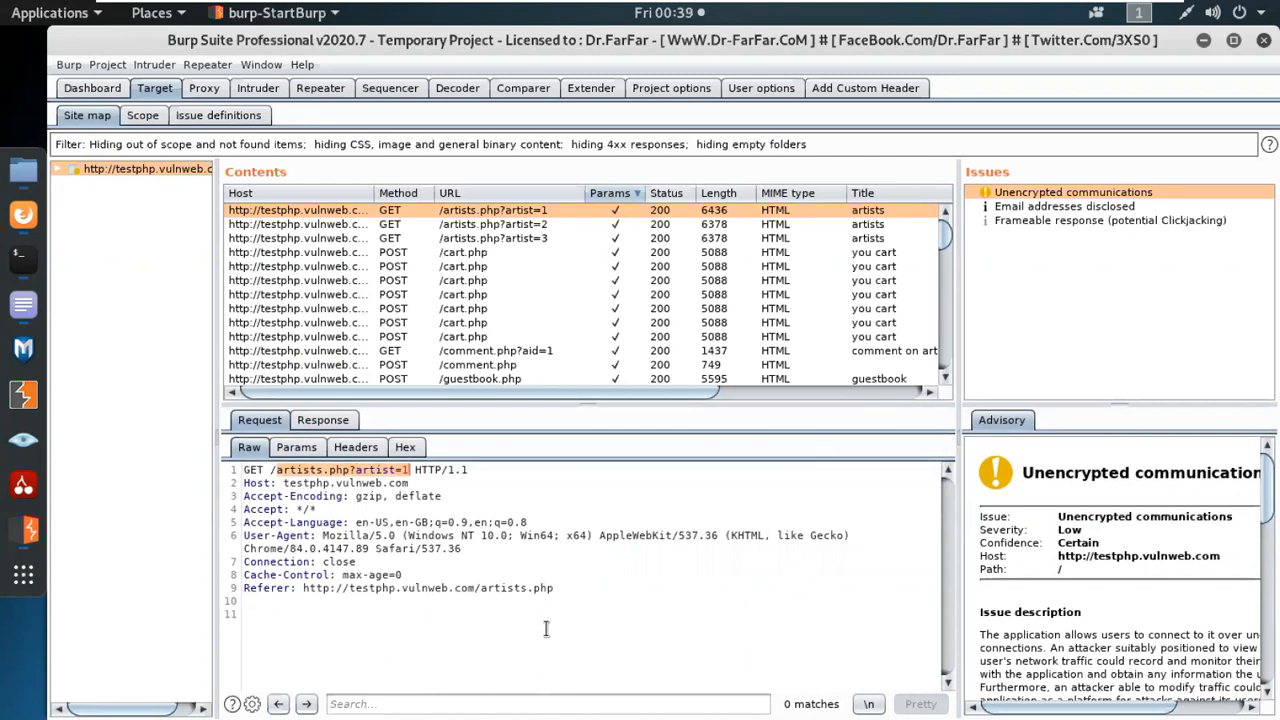
Examine the raw response for /artists.php?artist=1 from its headers through the HTML body, and return to its raw request.
click(341, 424)
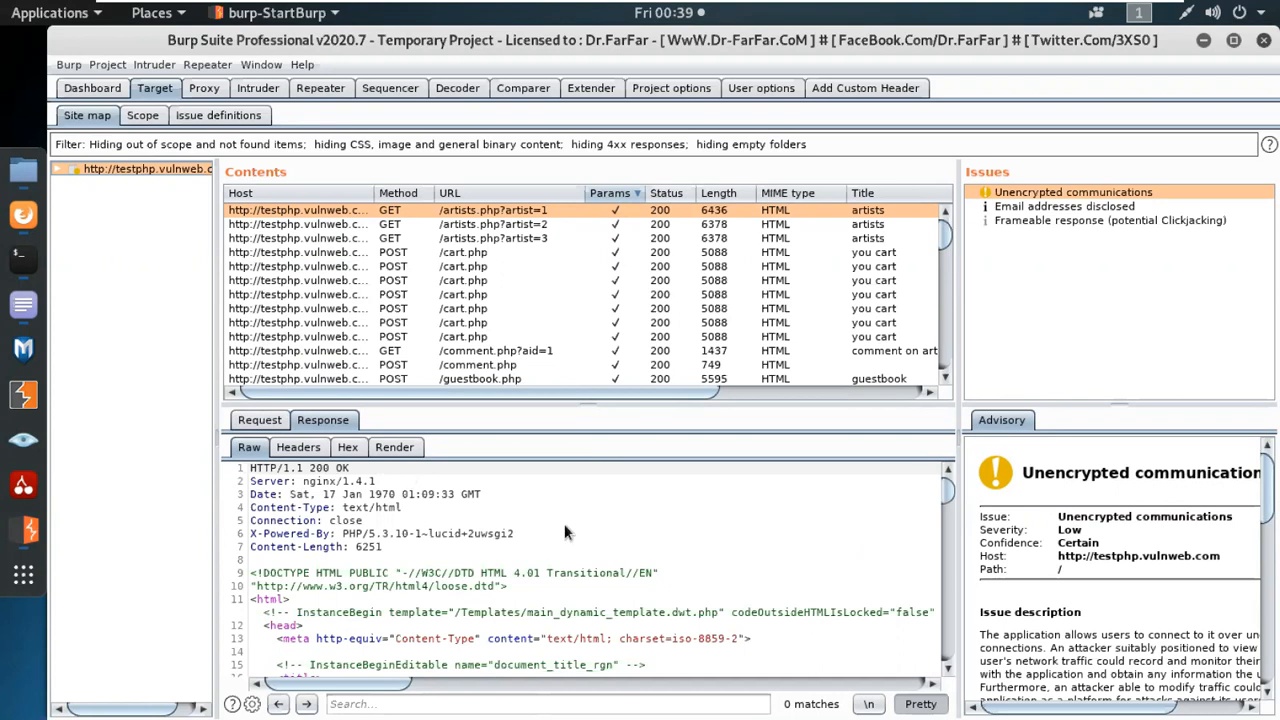
scroll(577, 540, down, 10)
scroll(580, 540, down, 15)
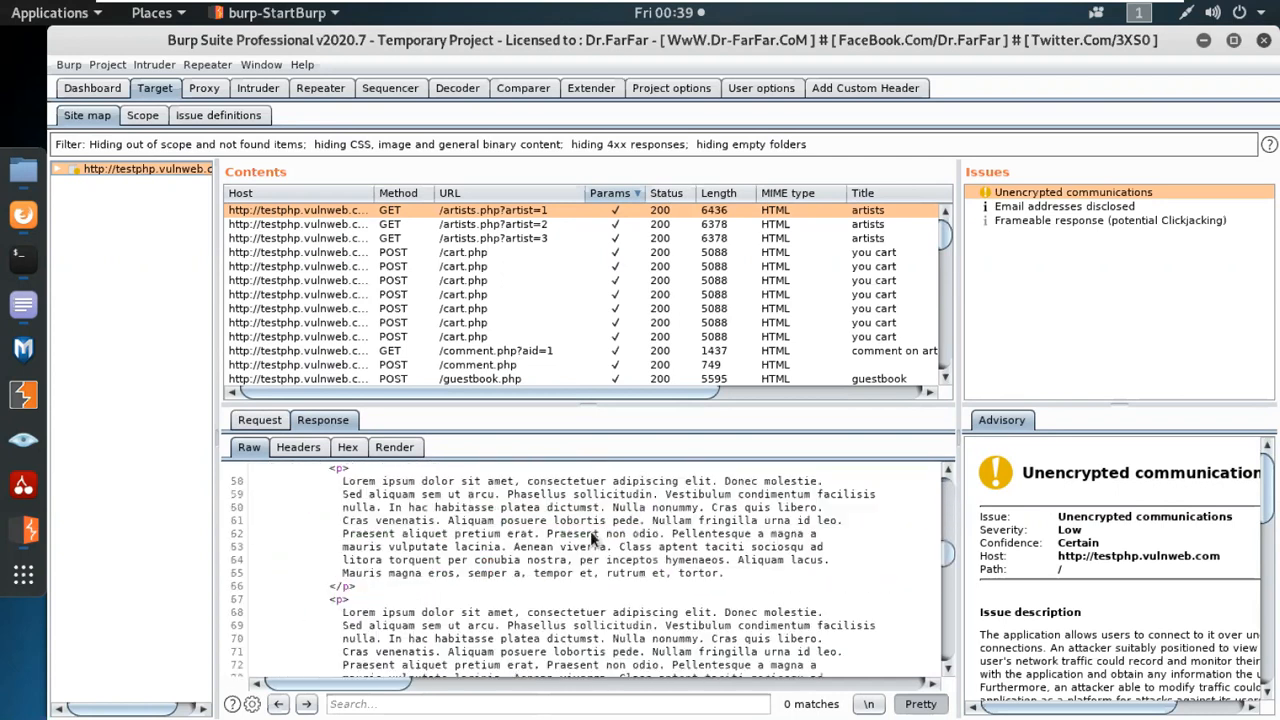
scroll(590, 538, down, 8)
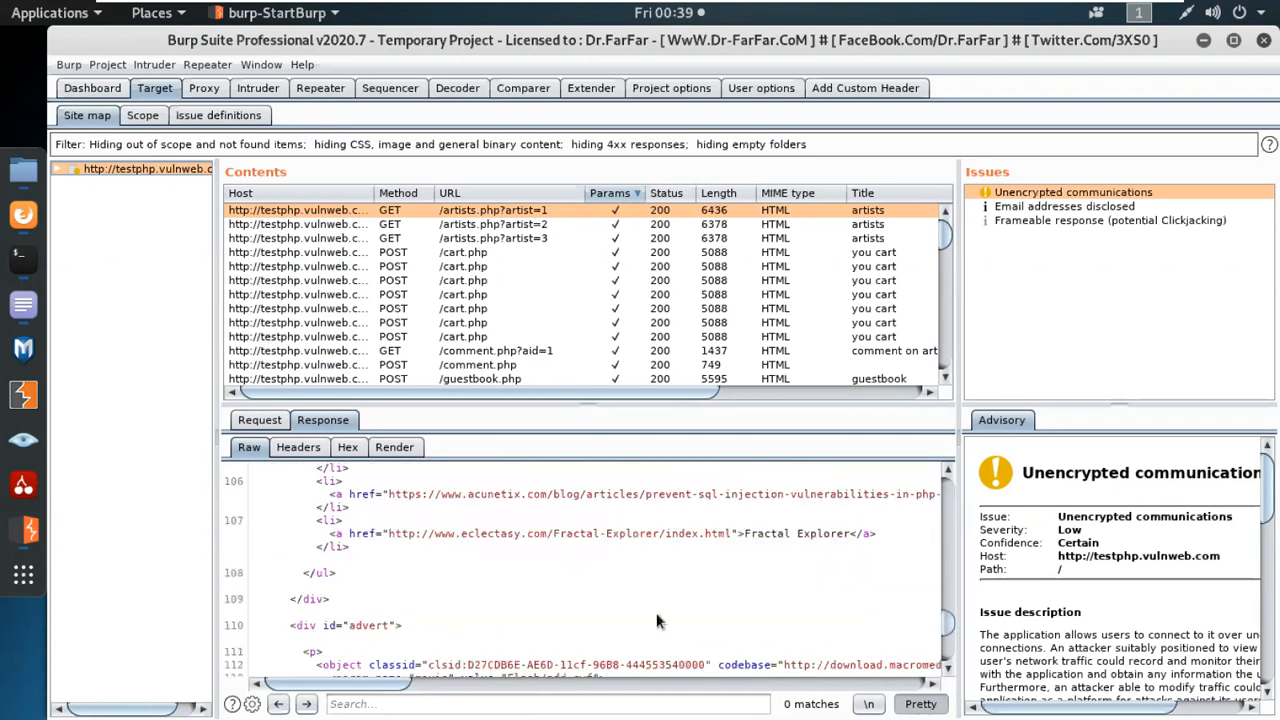
scroll(786, 617, down, 2)
drag(951, 643, 949, 488)
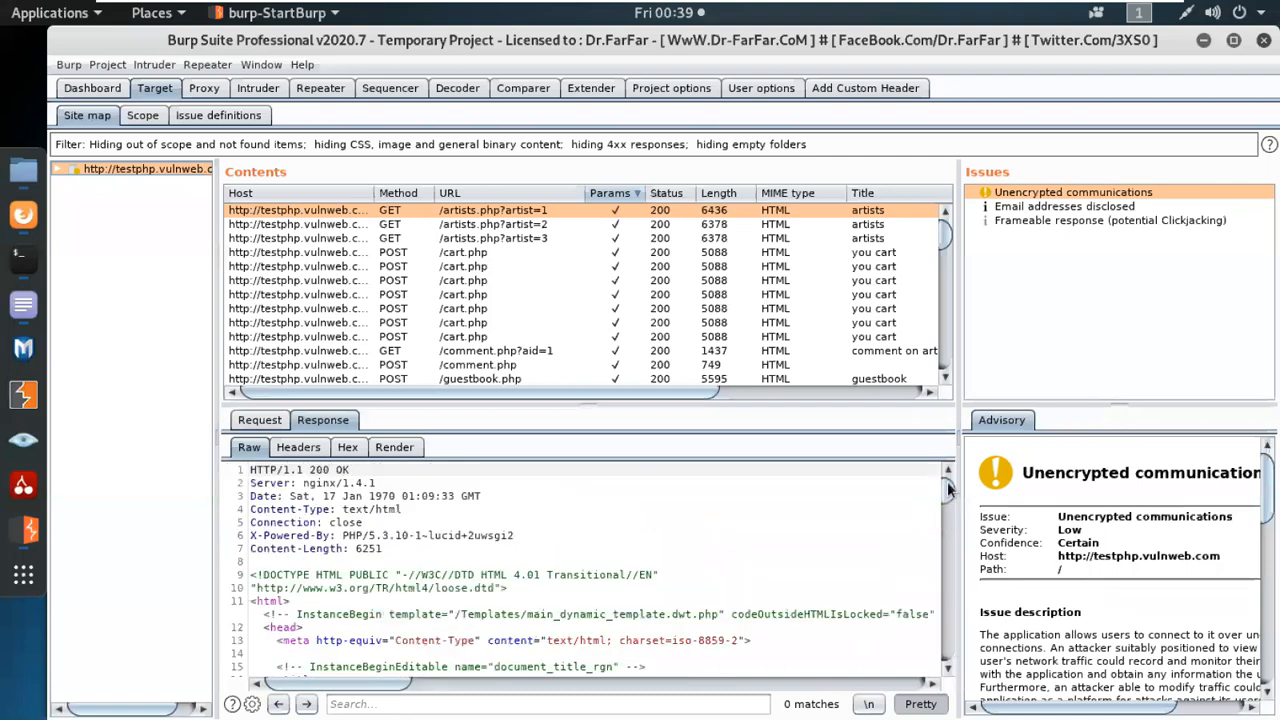
click(257, 421)
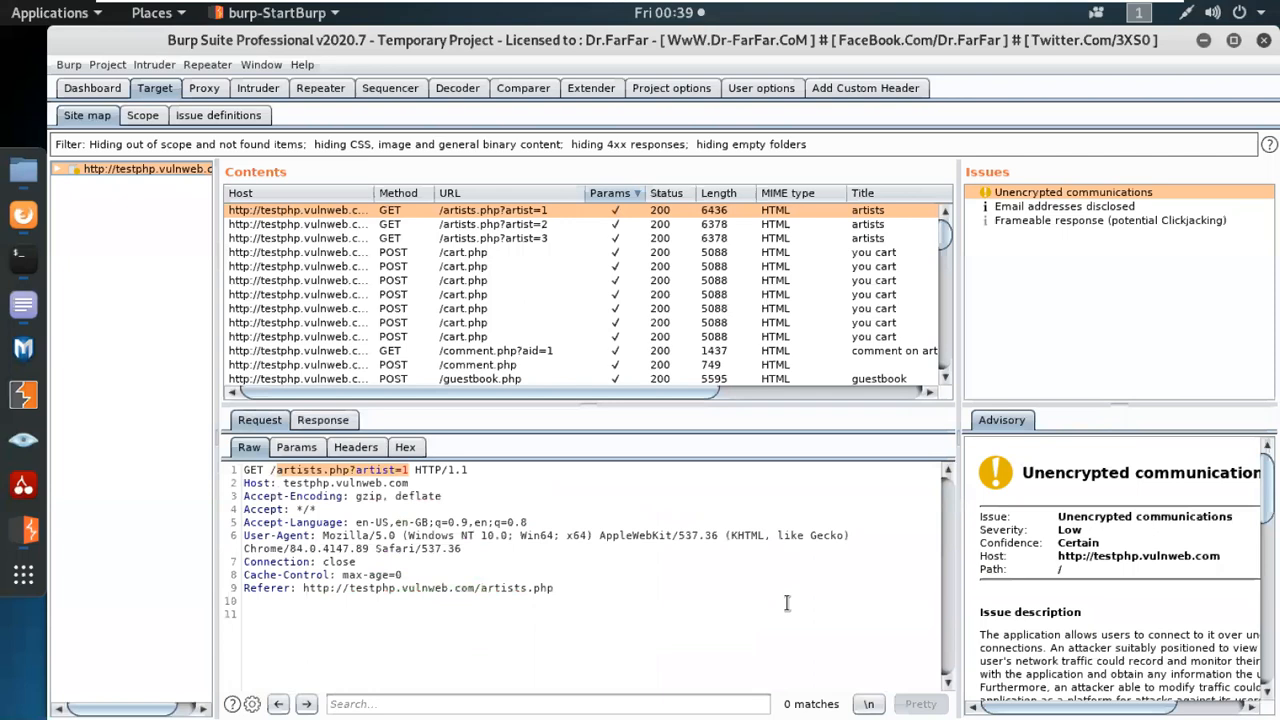
click(577, 561)
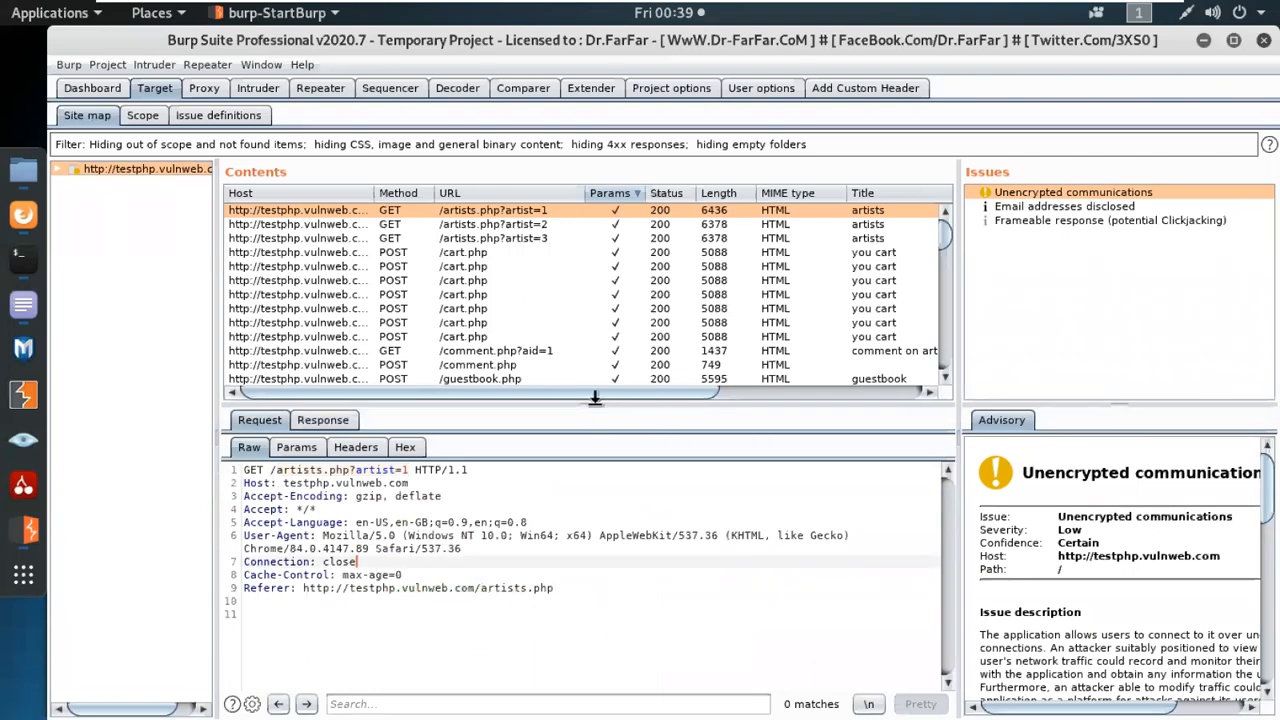
Enlarge the Contents list above the message viewer and open the available actions for the testphp.vulnweb.com host in the site tree.
drag(594, 398, 600, 480)
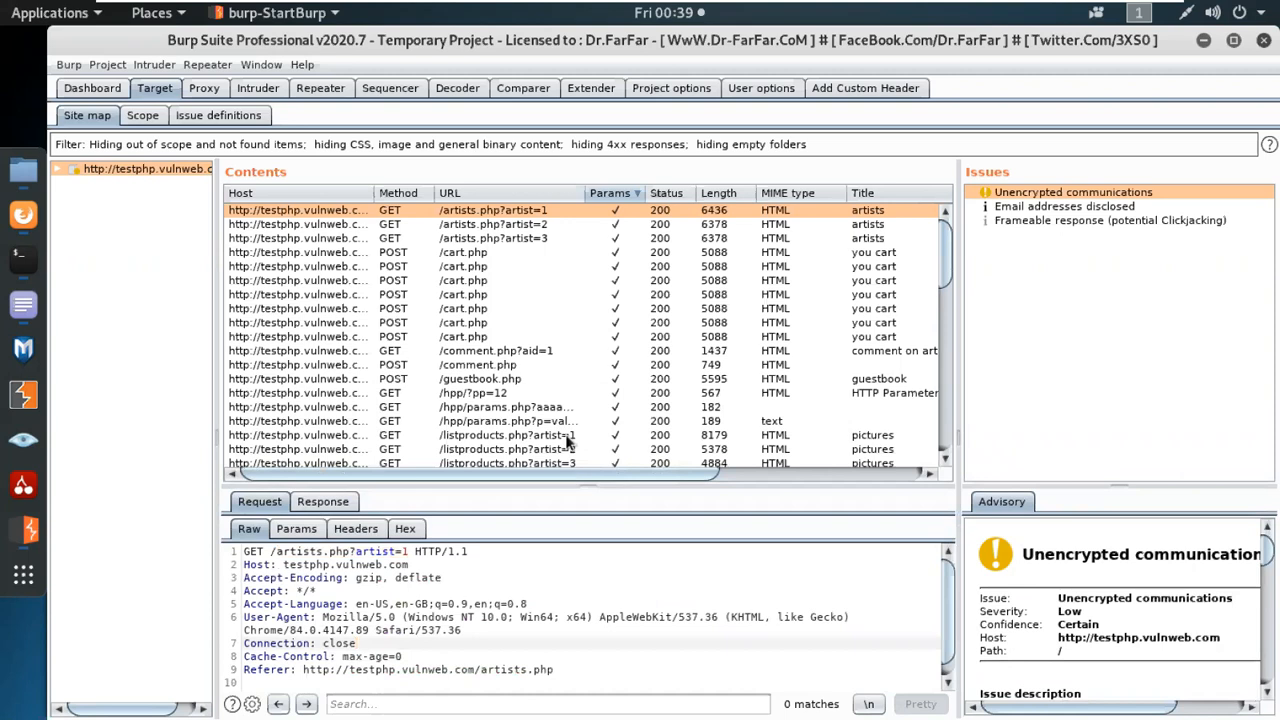
right_click(115, 175)
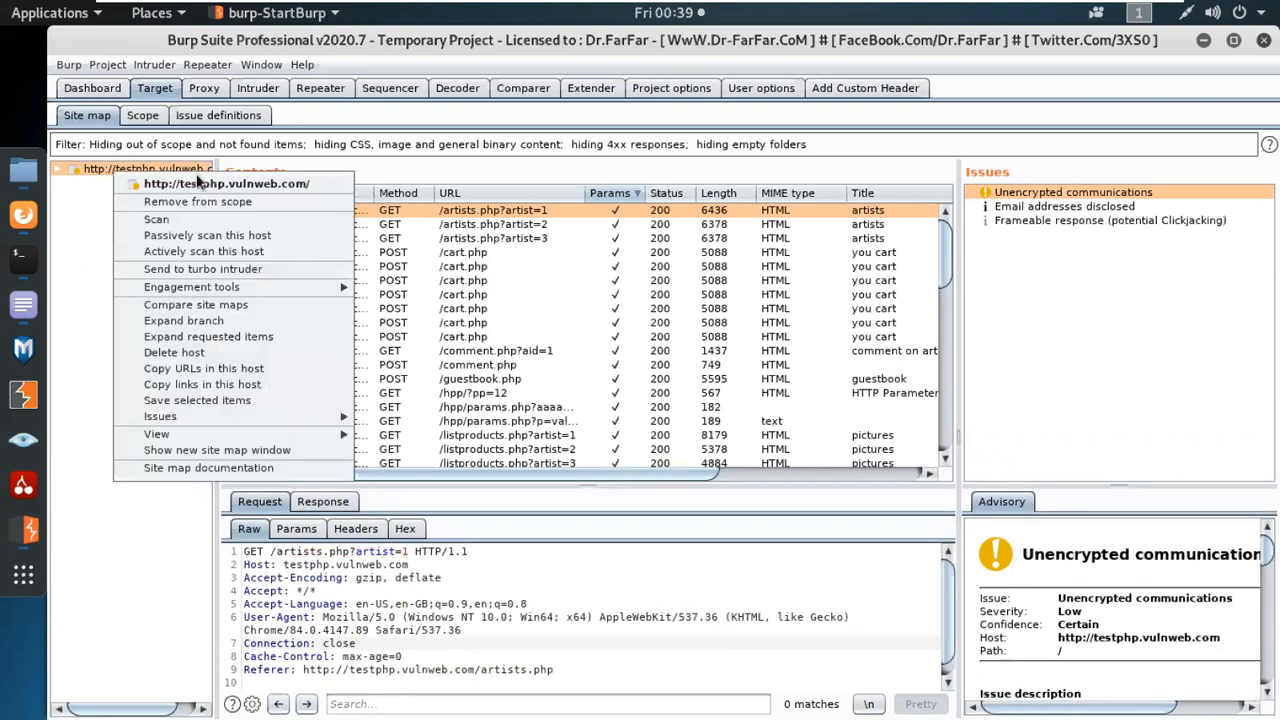
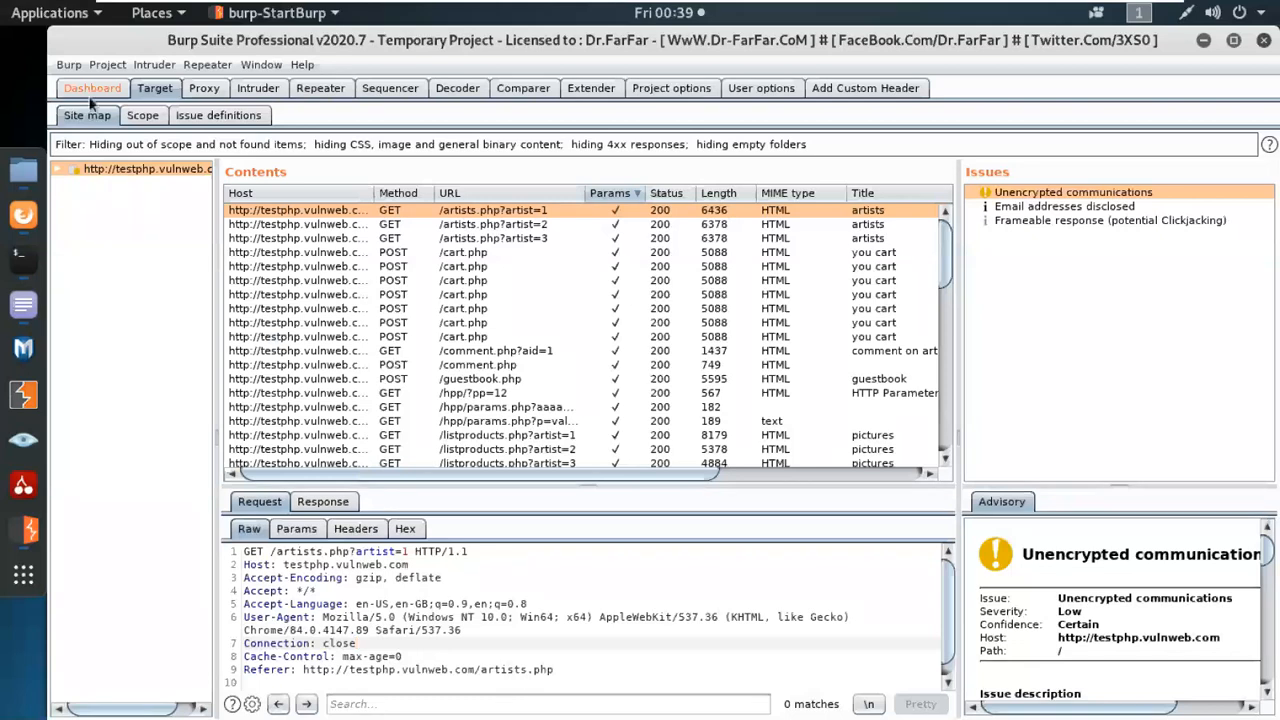
Enlarge the dashboard's task list to show every task and open the Active scans task in its own details window.
click(92, 88)
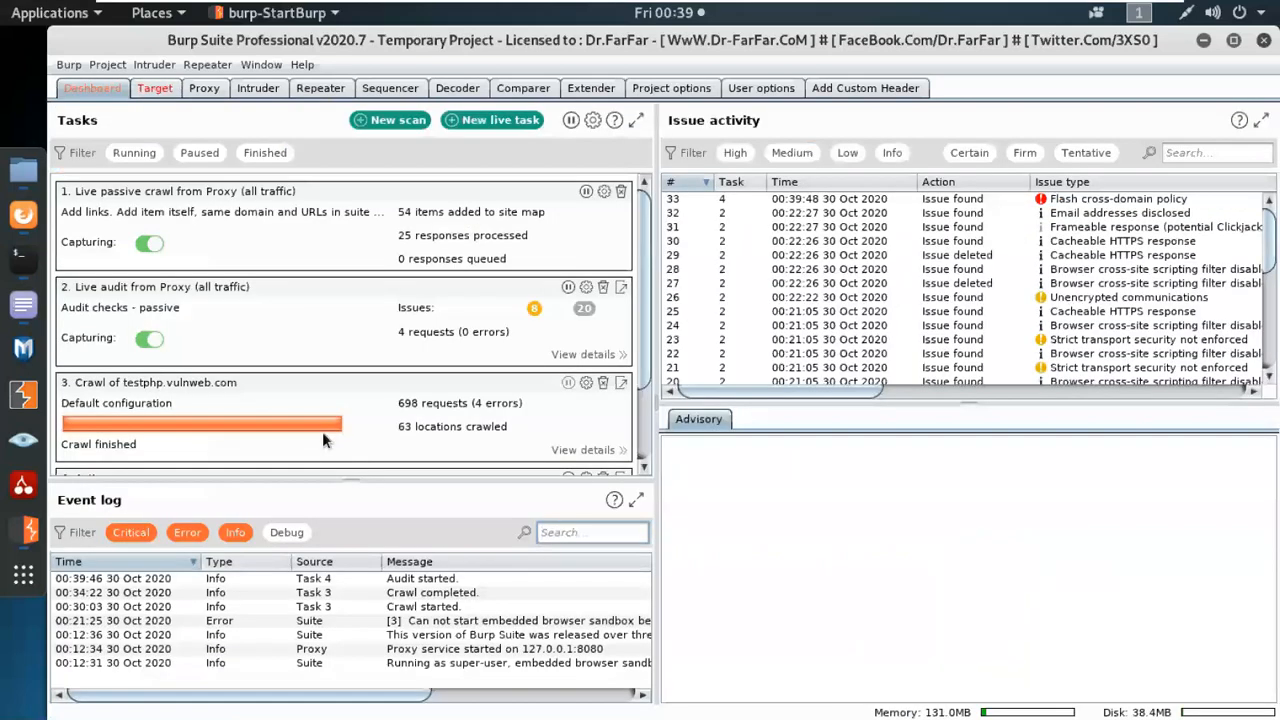
drag(346, 477, 385, 588)
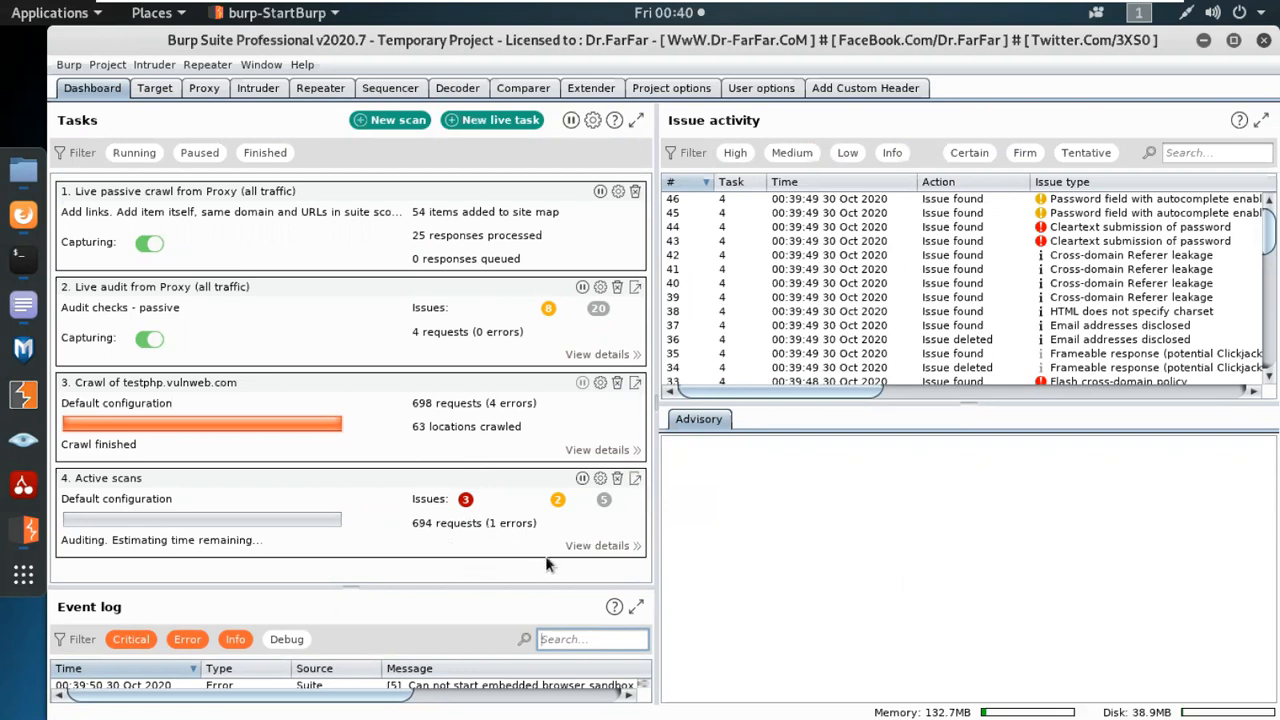
click(636, 483)
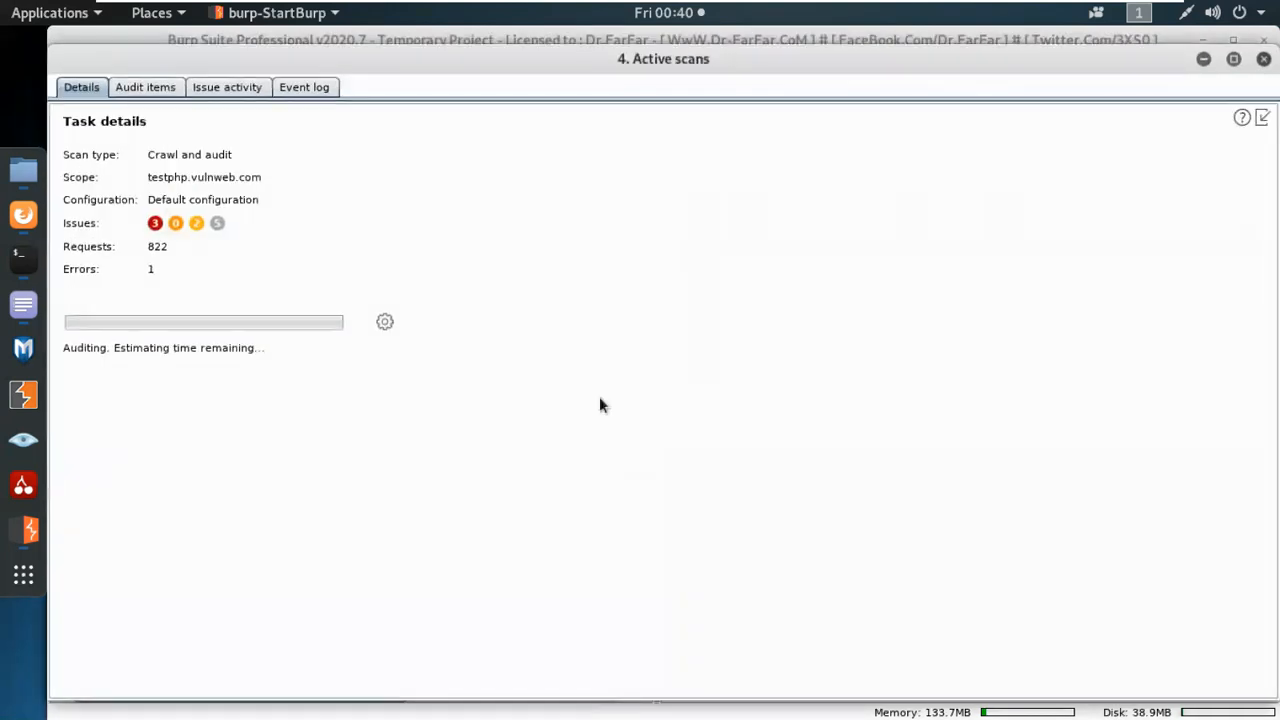
Display the audit items of the Active scans task and narrow the Host column to make room for the columns after it.
click(163, 89)
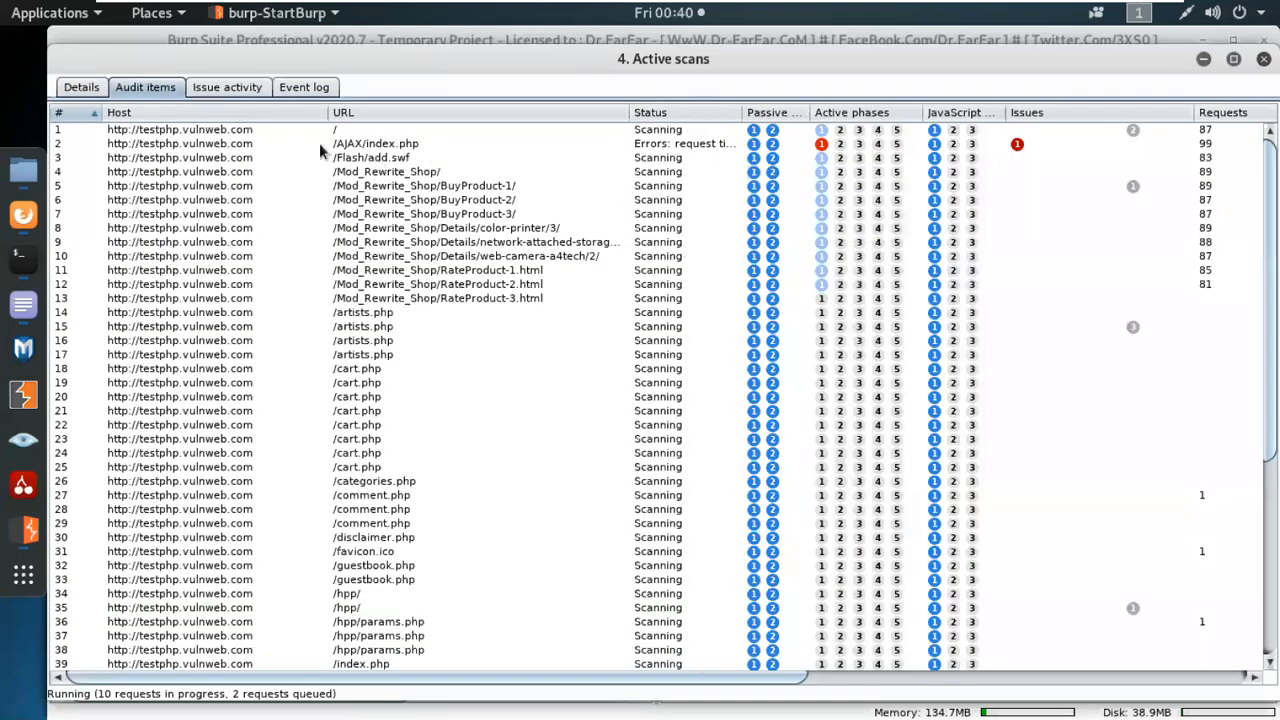
drag(326, 115, 271, 115)
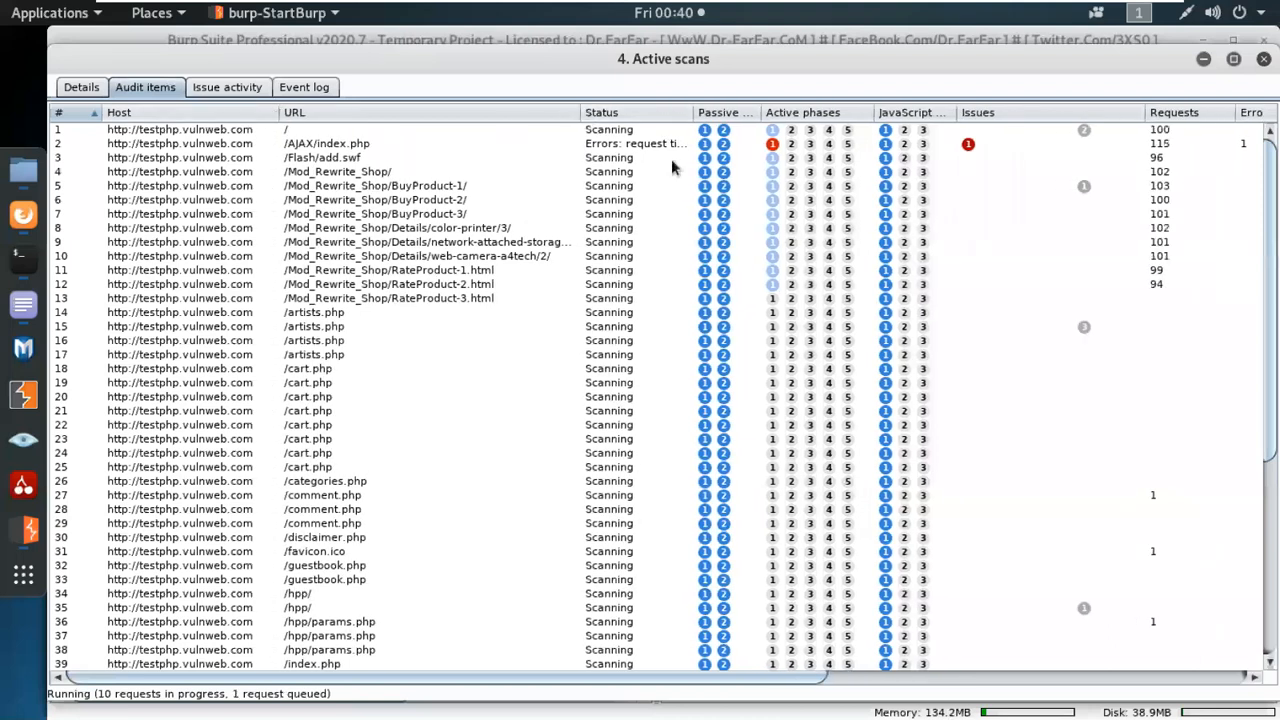
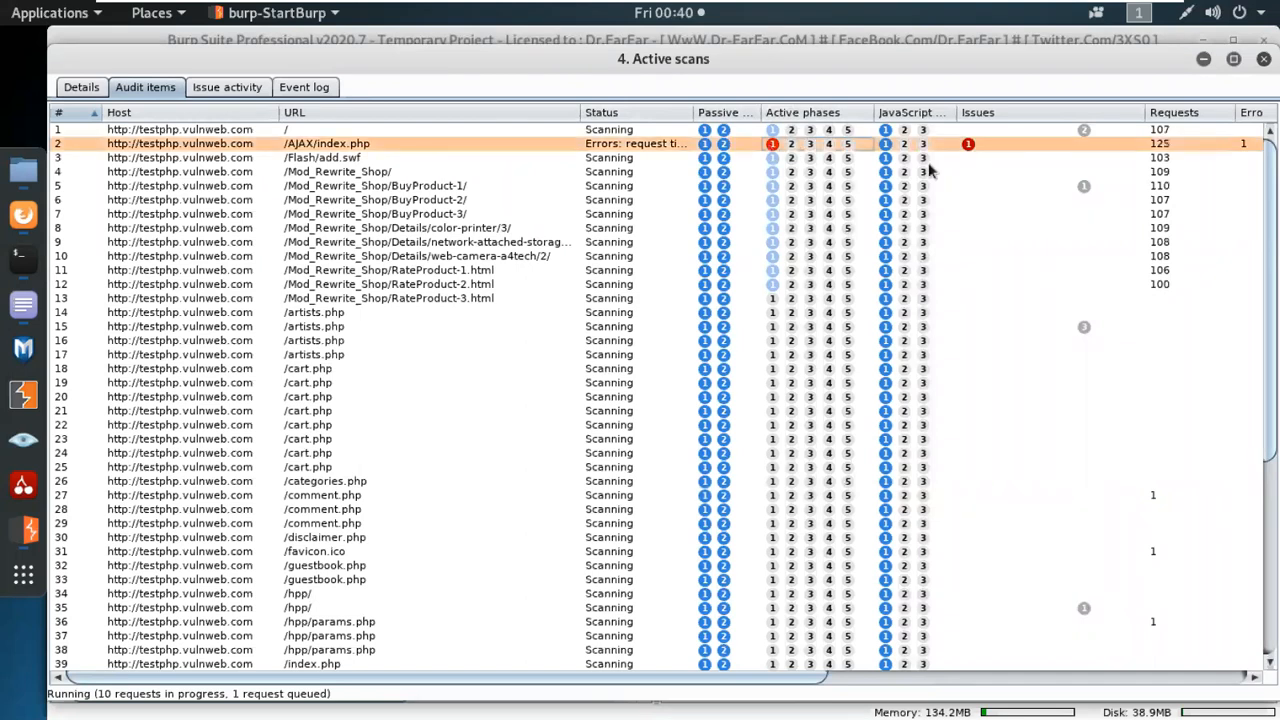
Select the issues entry of the /AJAX/index.php audit item to point out its reported issue.
click(965, 146)
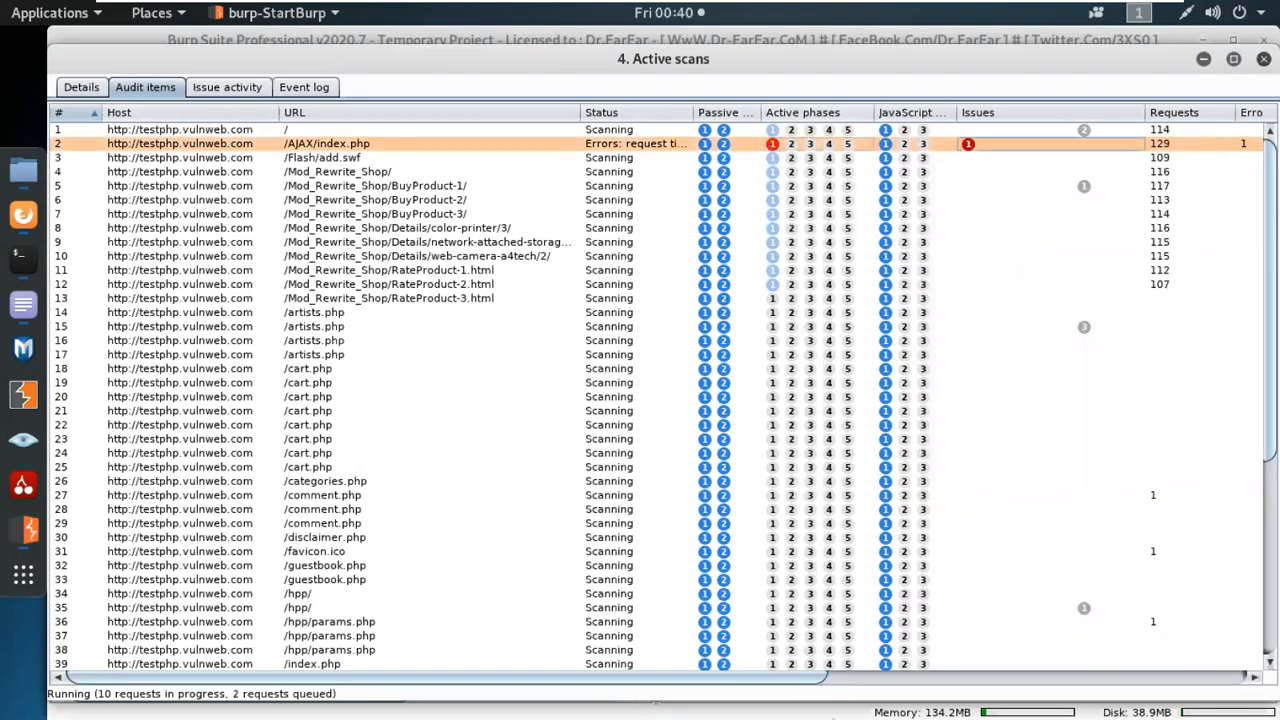
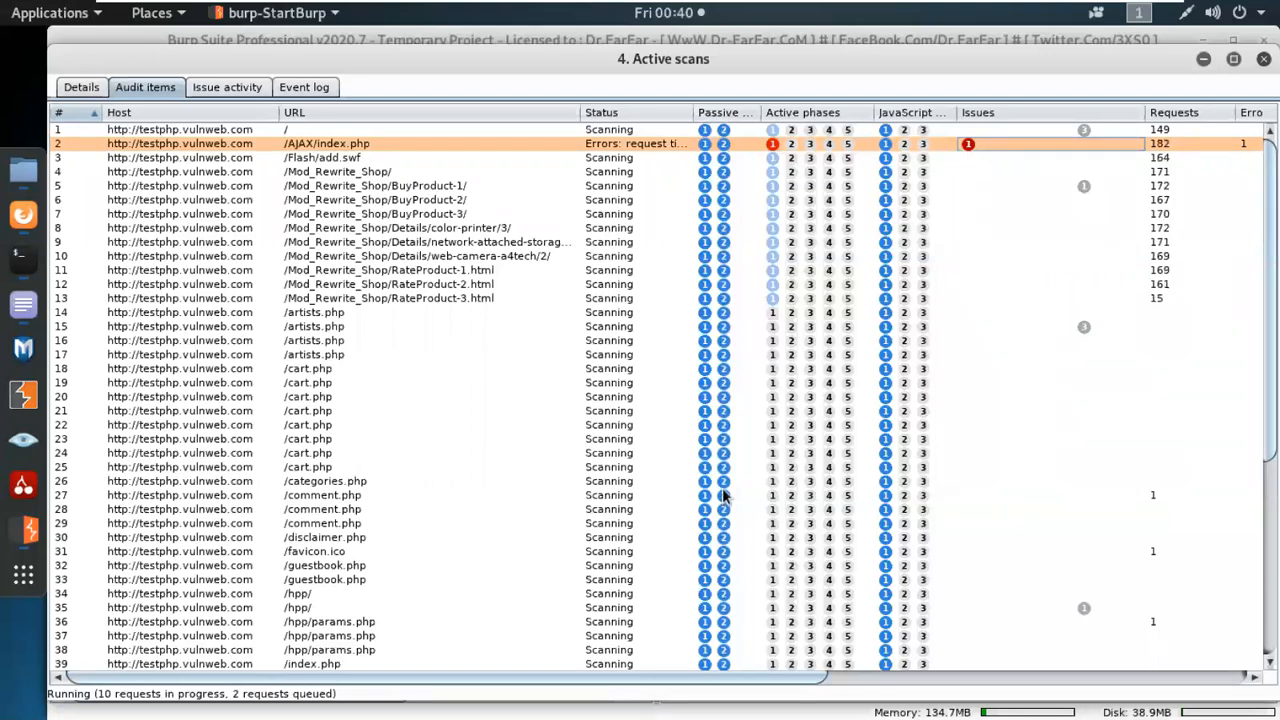
Show the scan's issue activity and view the advisory of the Path-relative style sheet import issue in an enlarged detail pane.
click(238, 89)
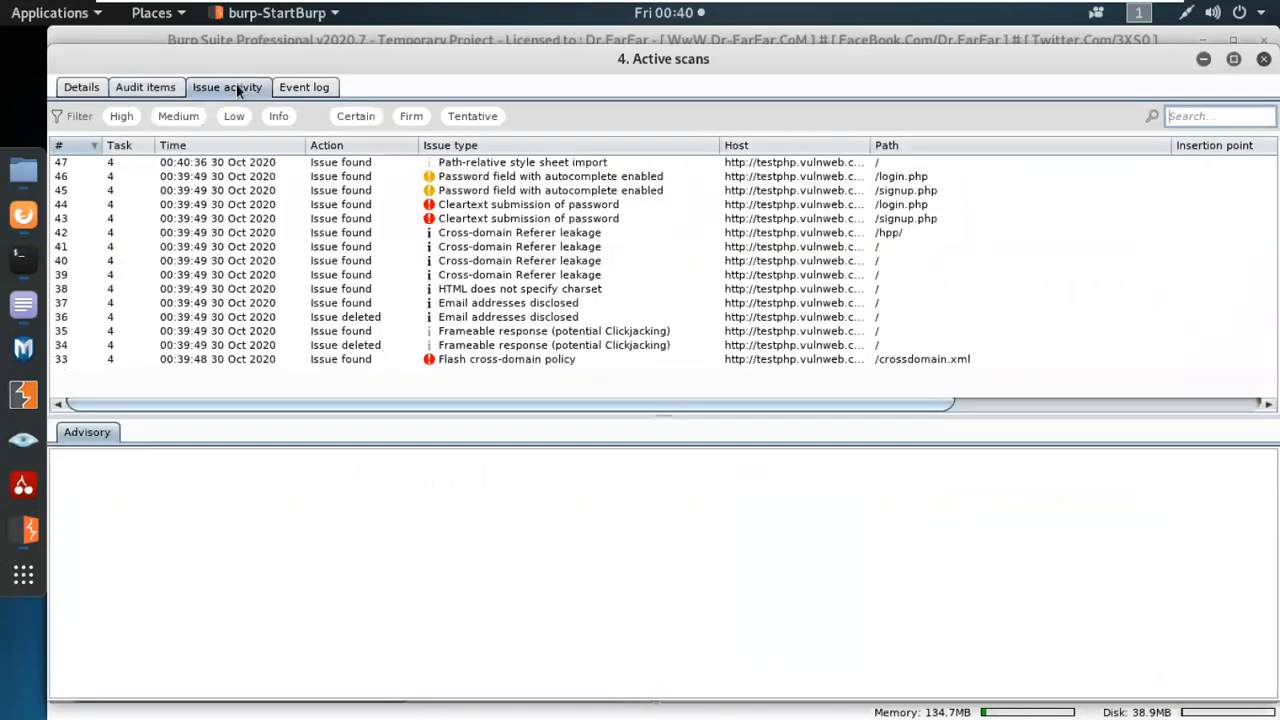
click(459, 166)
mouse_move(526, 412)
mouse_down()
mouse_move(527, 435)
mouse_move(528, 379)
mouse_move(521, 387)
mouse_up()
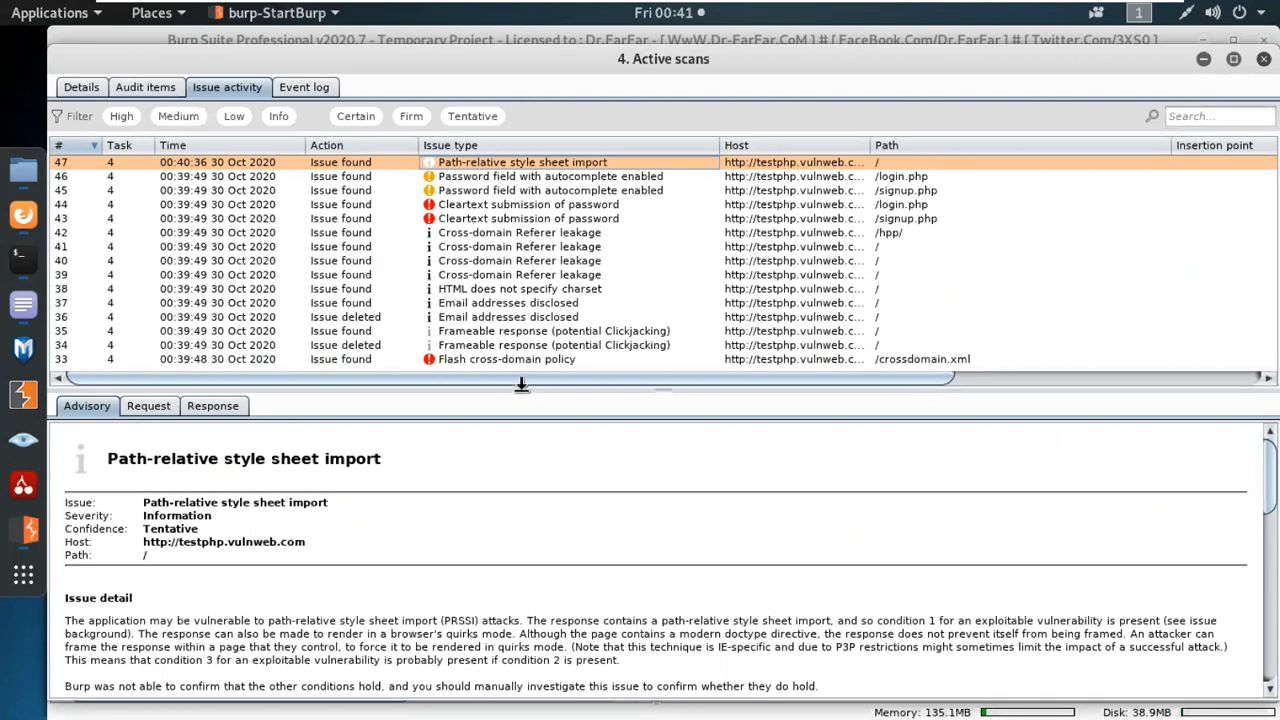
Filter the issue list by High severity, then by Medium severity, clearing each filter again.
click(128, 117)
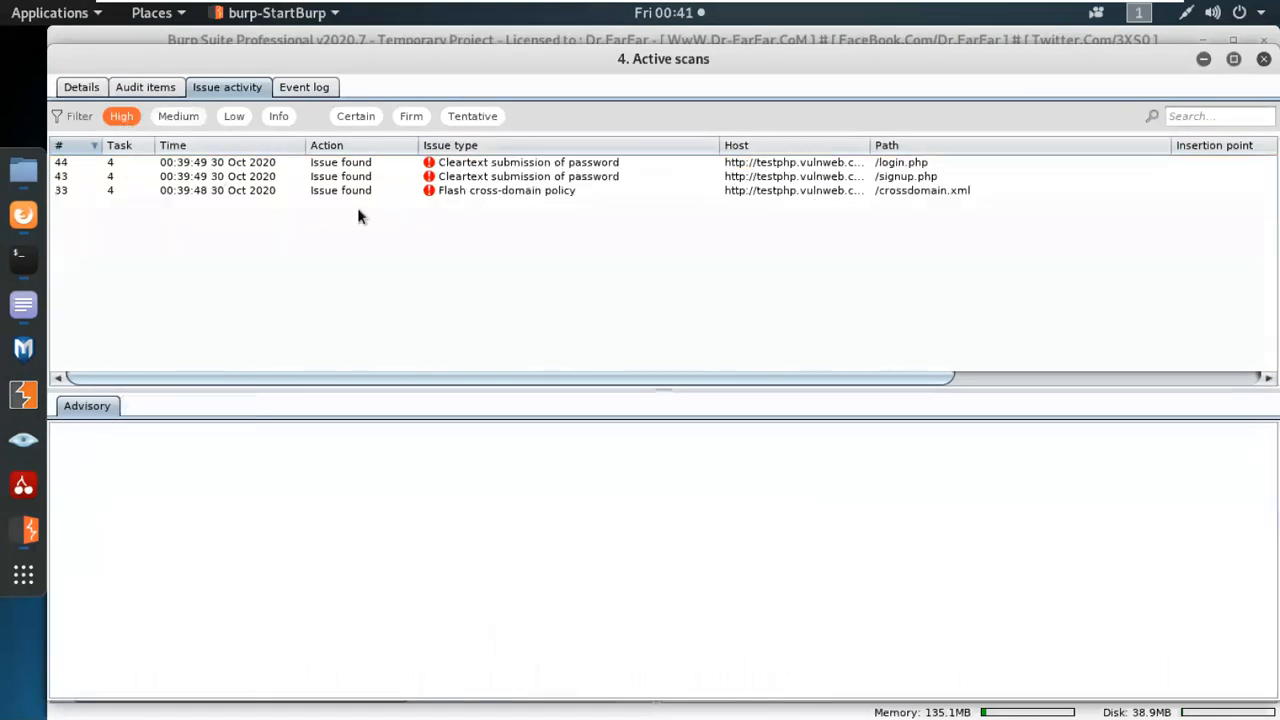
click(124, 118)
click(178, 116)
click(194, 116)
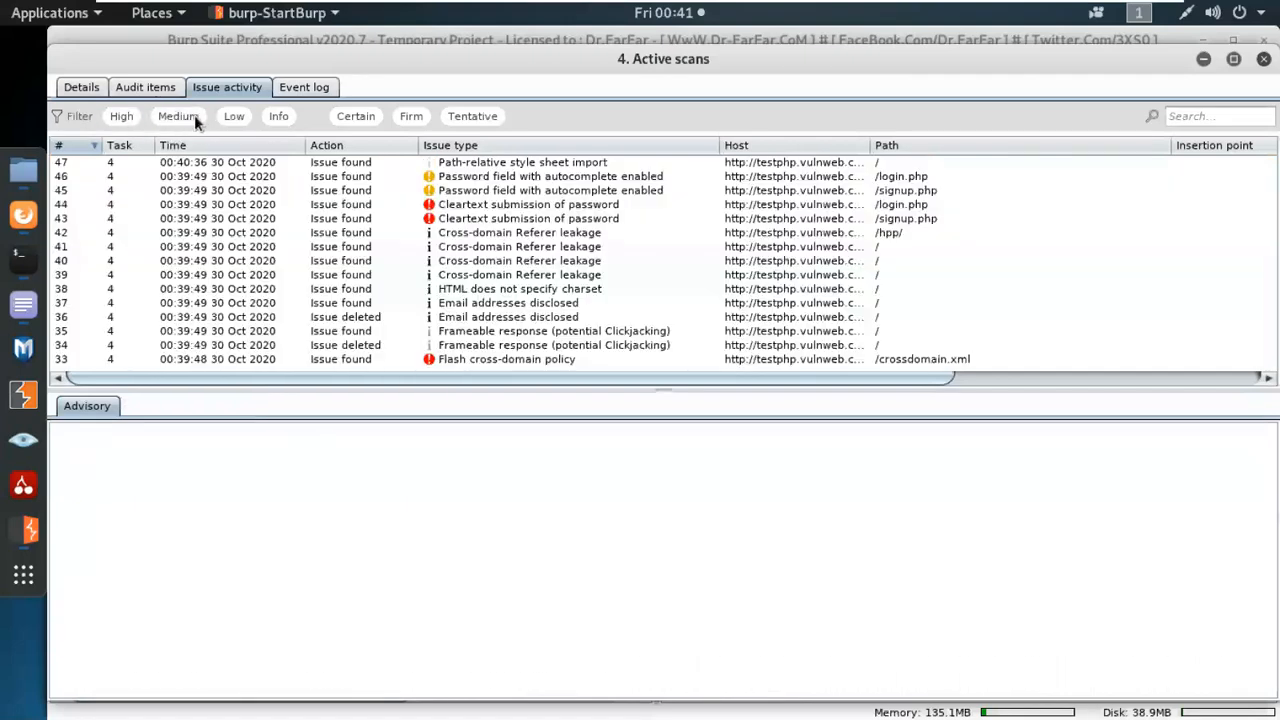
Filter the issues by Low severity and read the full advisory of the /login.php Password field with autocomplete enabled issue.
click(234, 116)
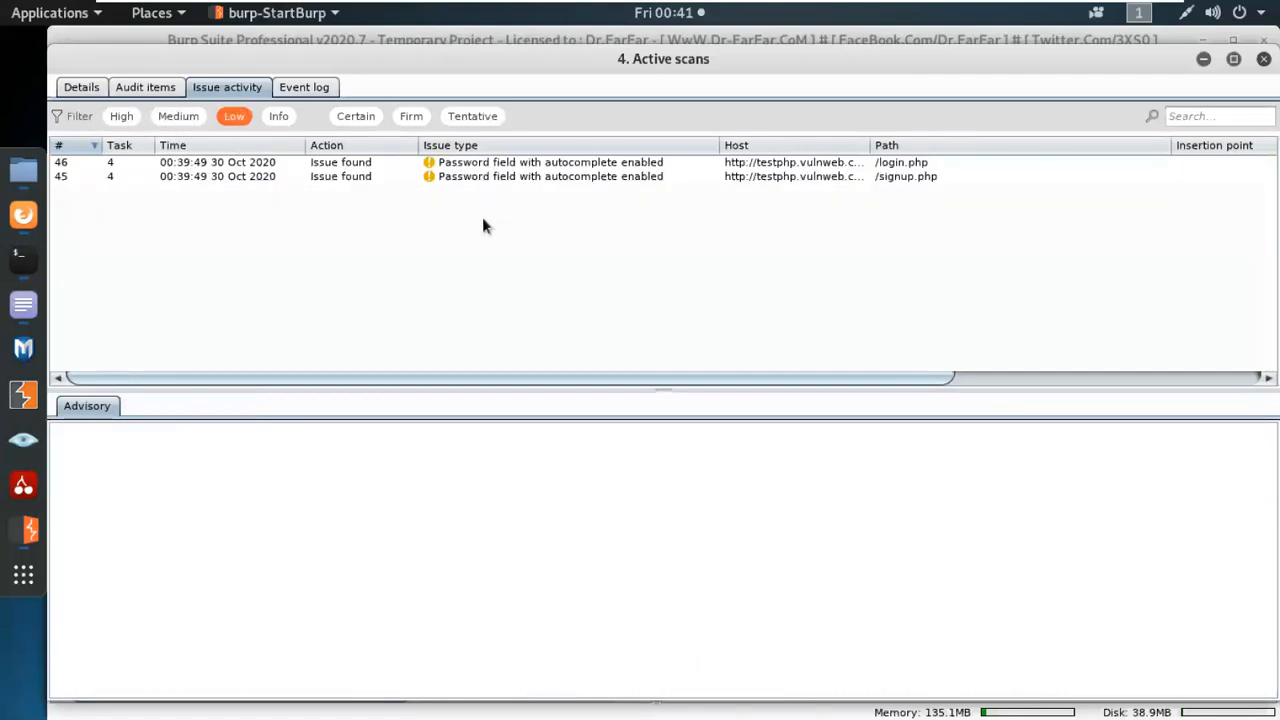
click(461, 166)
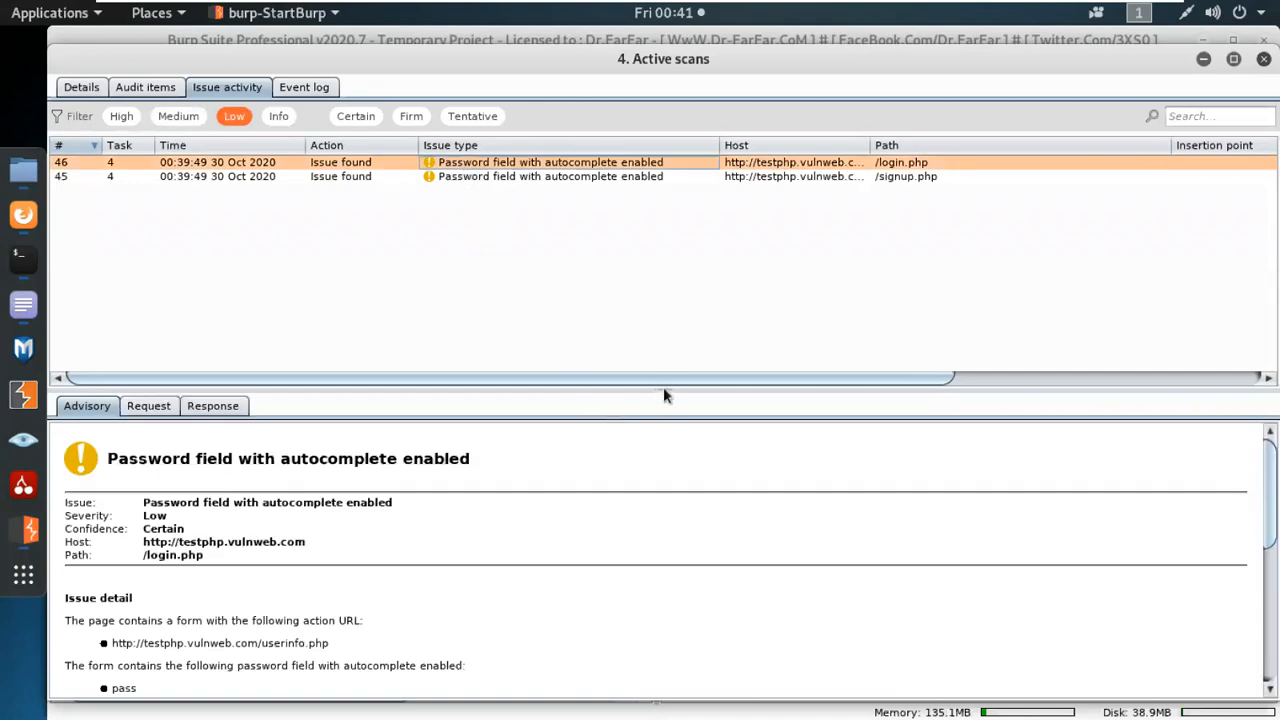
drag(663, 396, 663, 346)
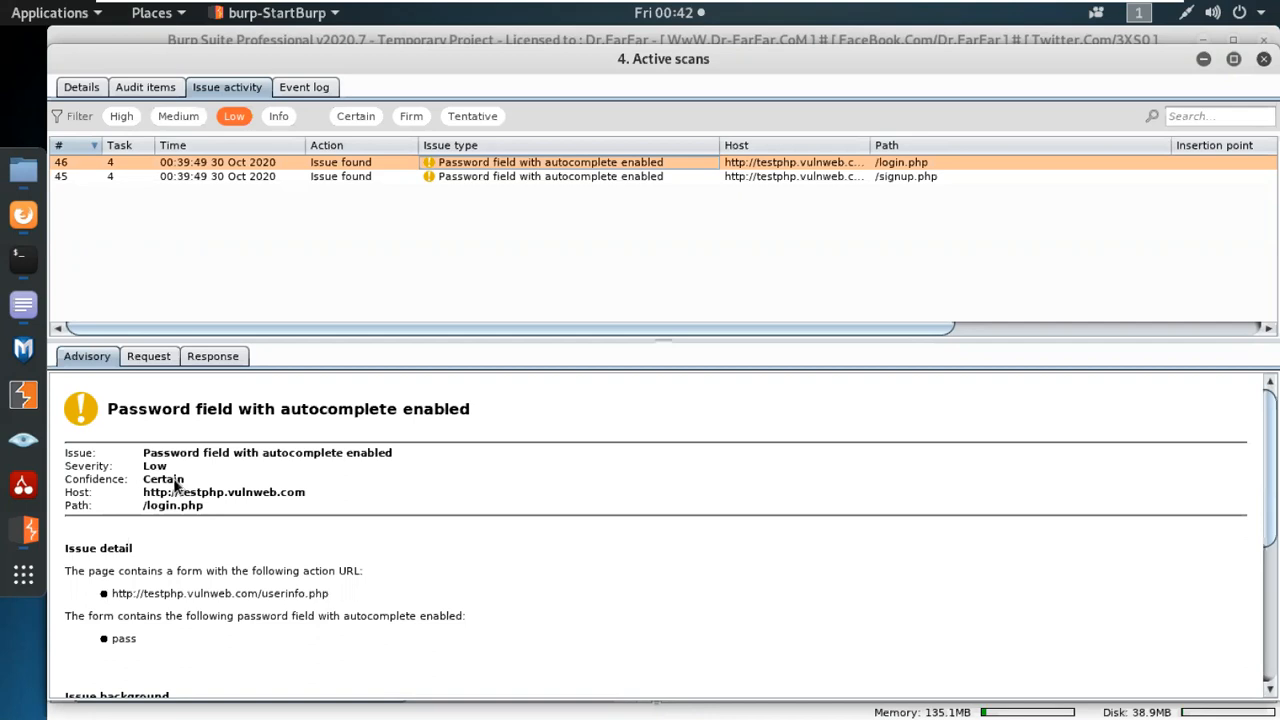
scroll(454, 431, down, 5)
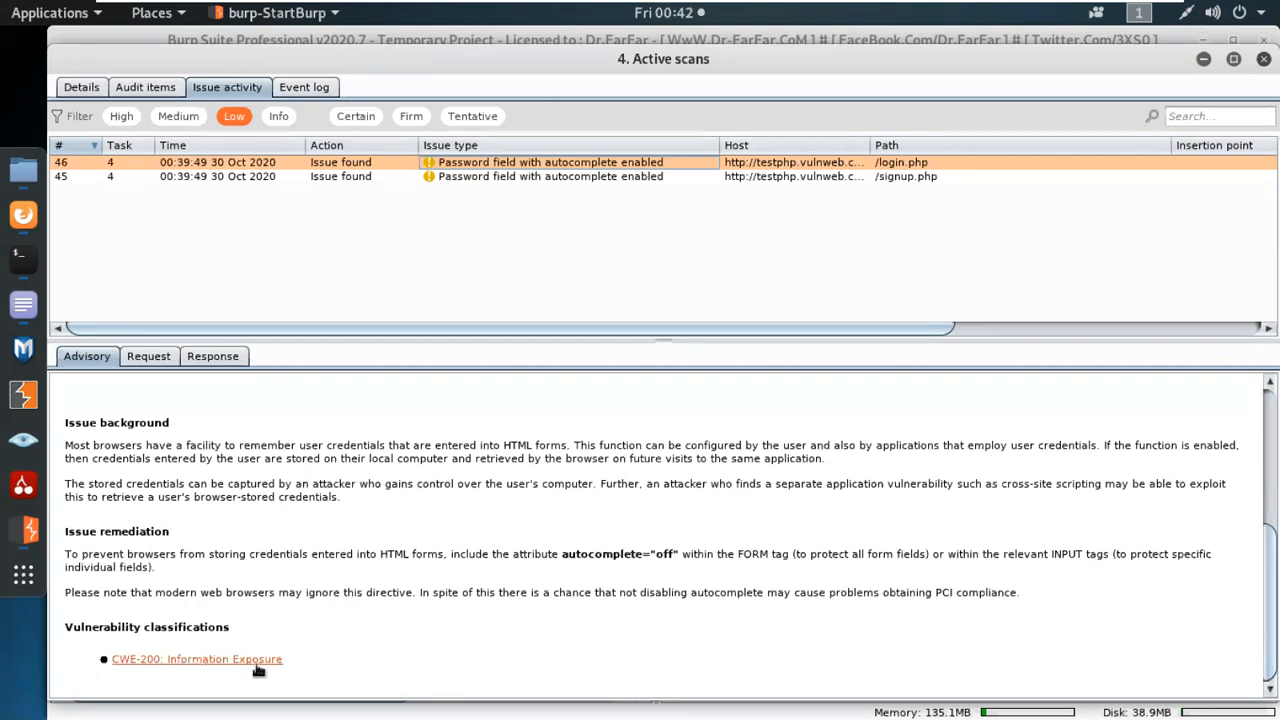
scroll(297, 659, up, 3)
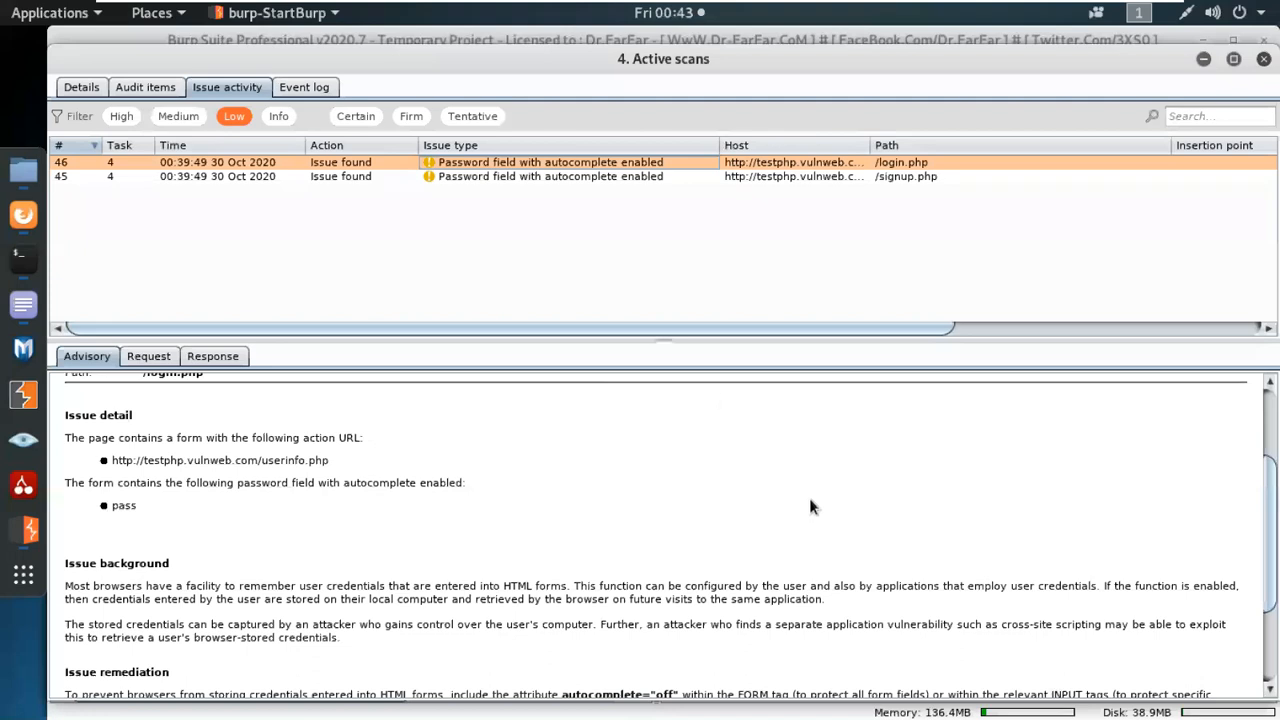
Limit the issues to High severity with Certain and Firm confidence, and display the Flash cross-domain policy advisory.
click(122, 116)
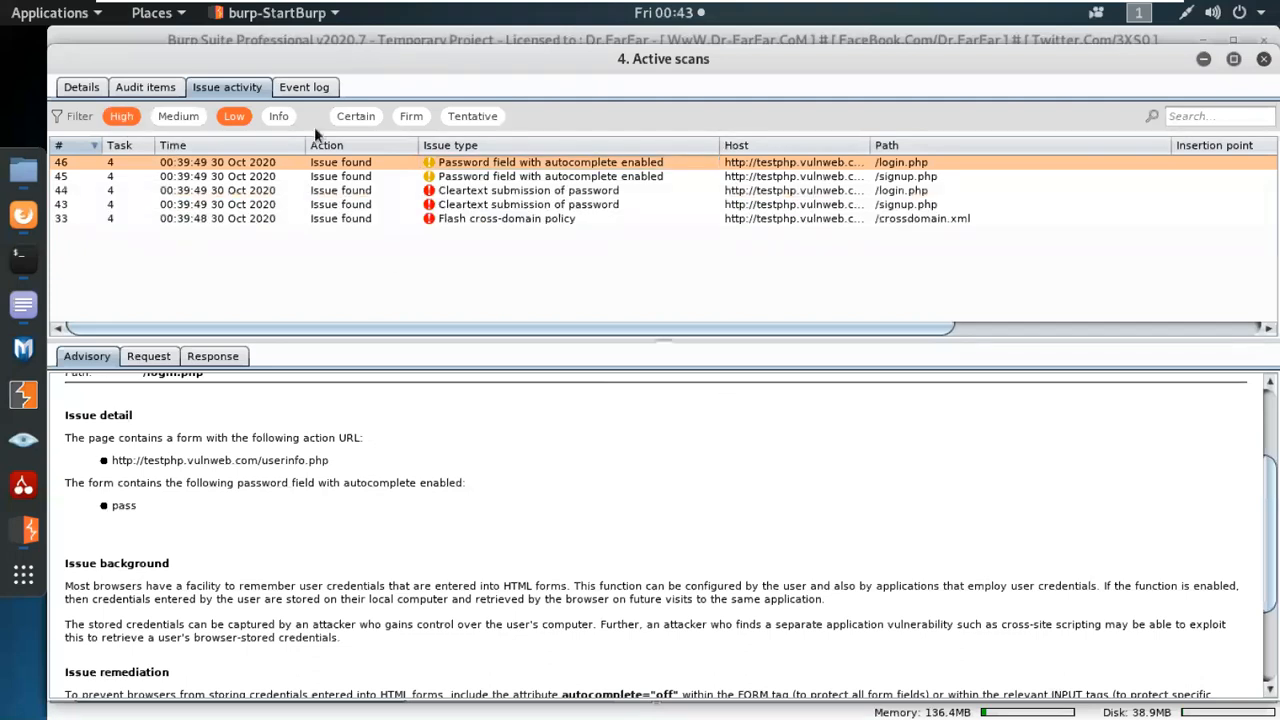
click(236, 117)
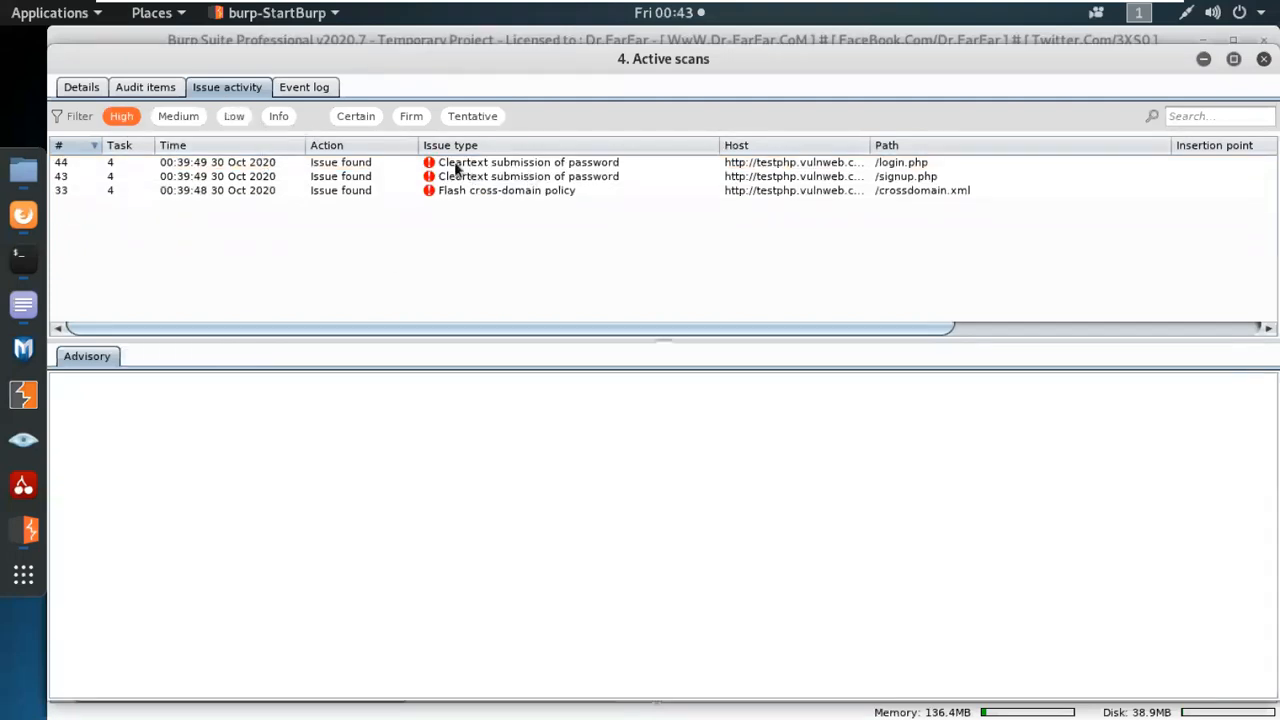
click(449, 195)
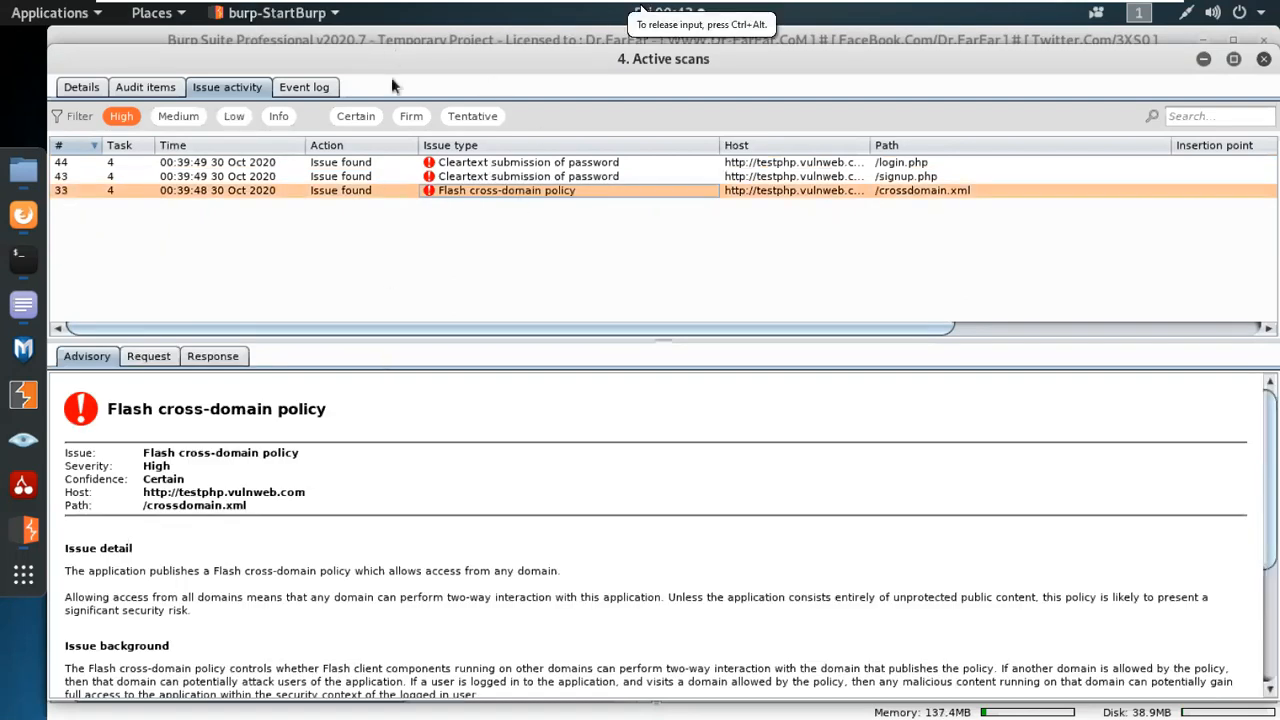
click(366, 121)
click(421, 119)
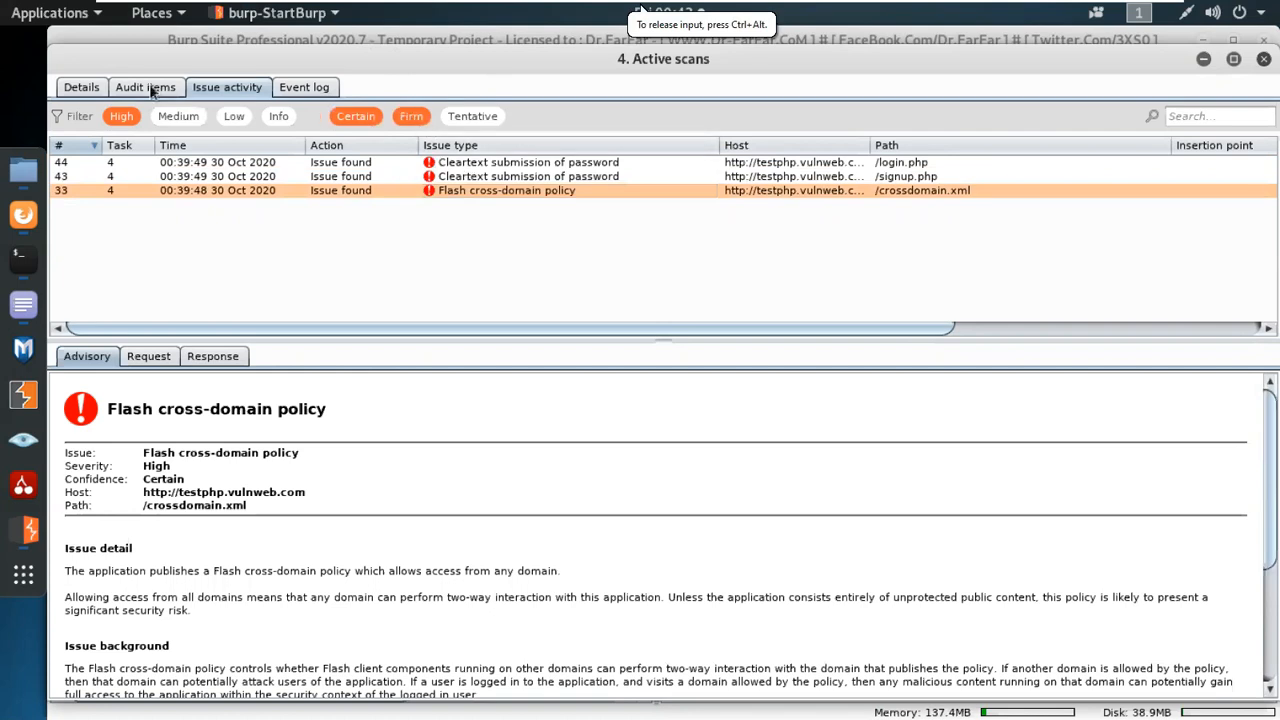
Review the active scan's task details, audit items and issue activity, and select the Task 4 info entry in its event log.
click(86, 87)
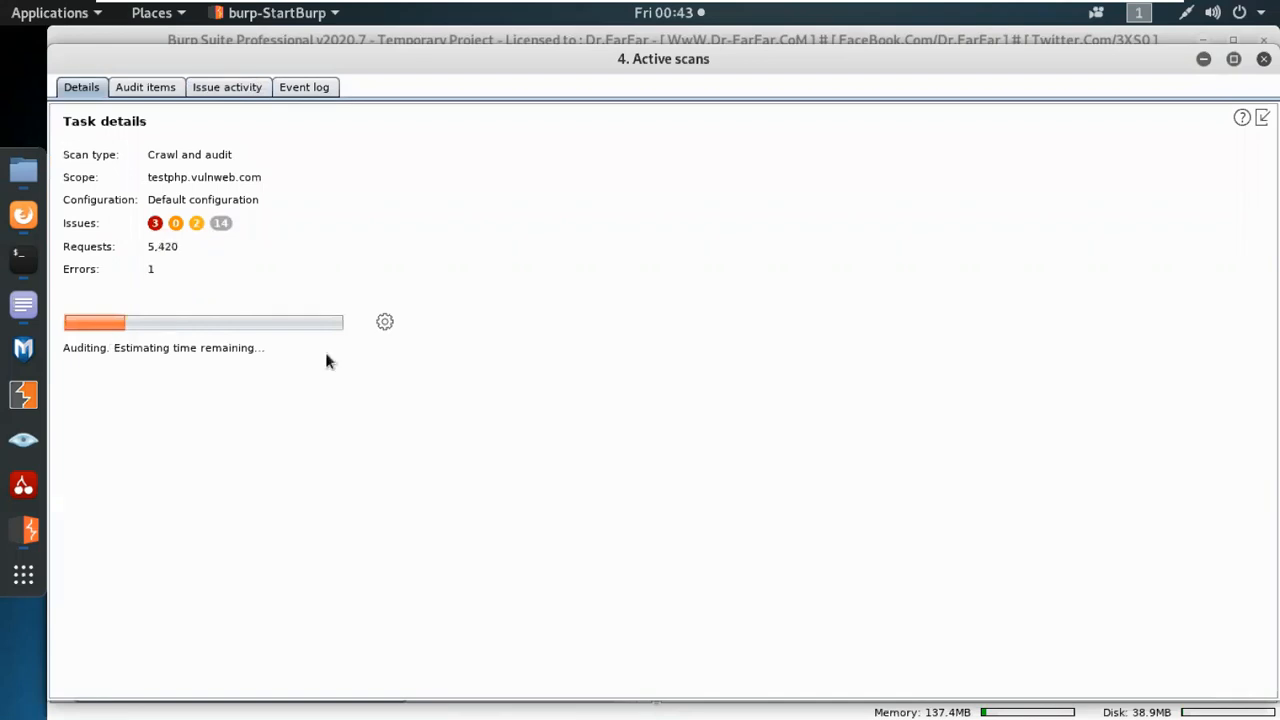
click(162, 91)
click(255, 90)
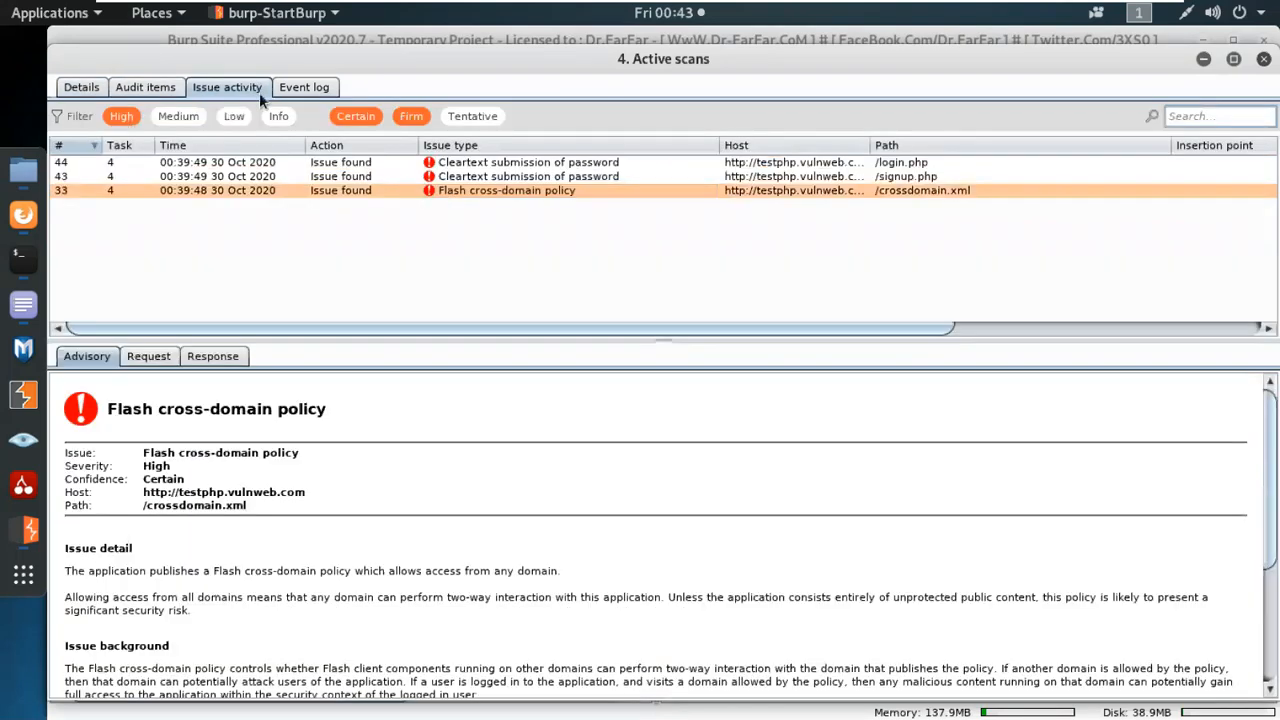
click(321, 96)
click(279, 168)
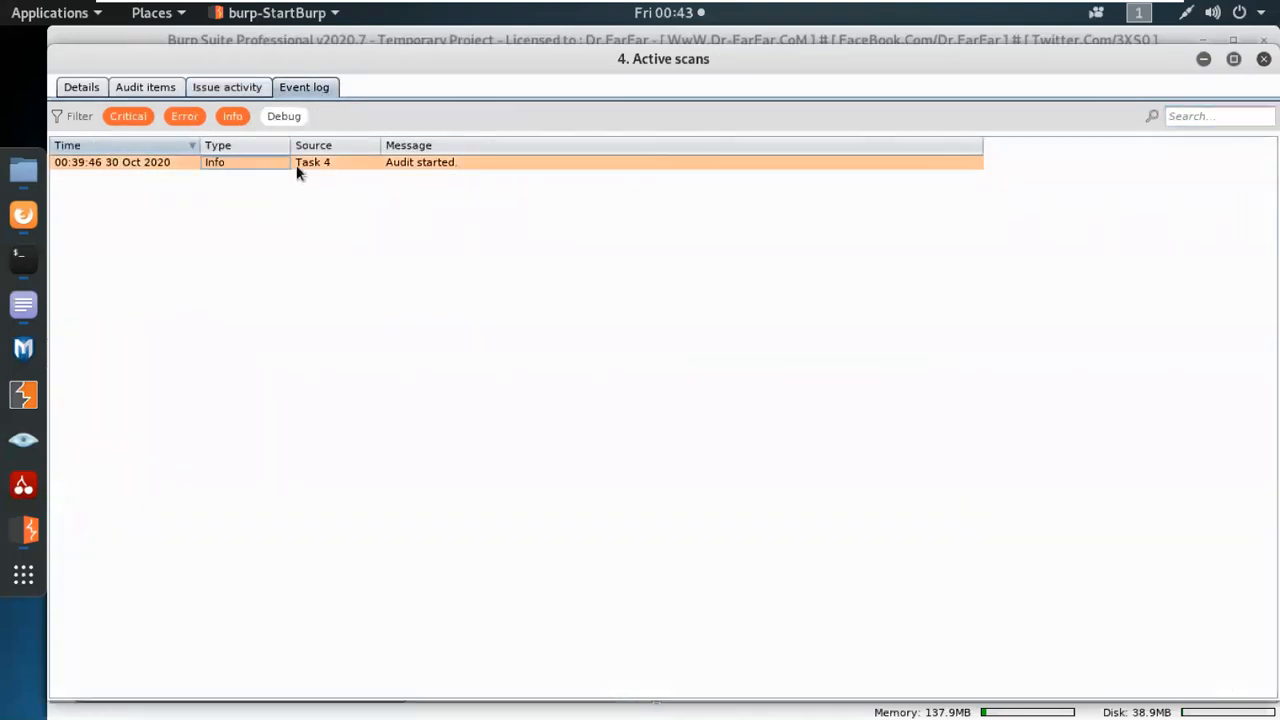
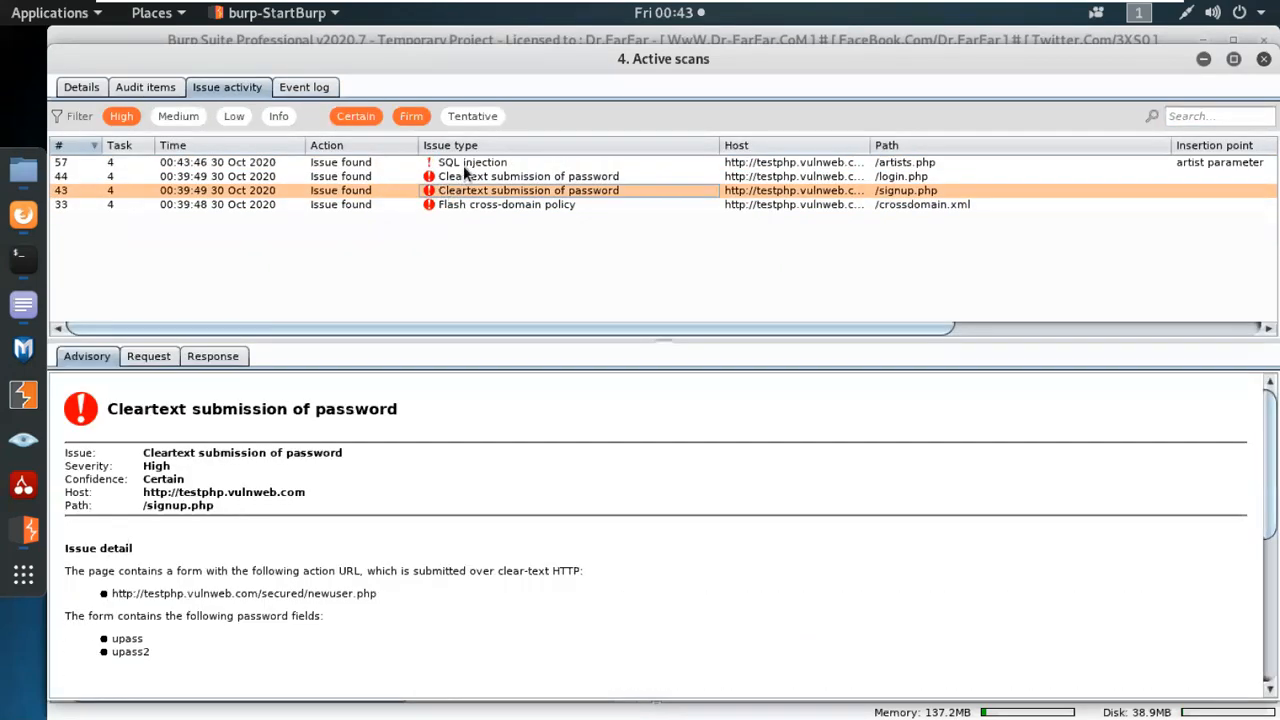
Display the advisory of the SQL injection issue reported for /artists.php in the active scan's issue activity.
click(462, 163)
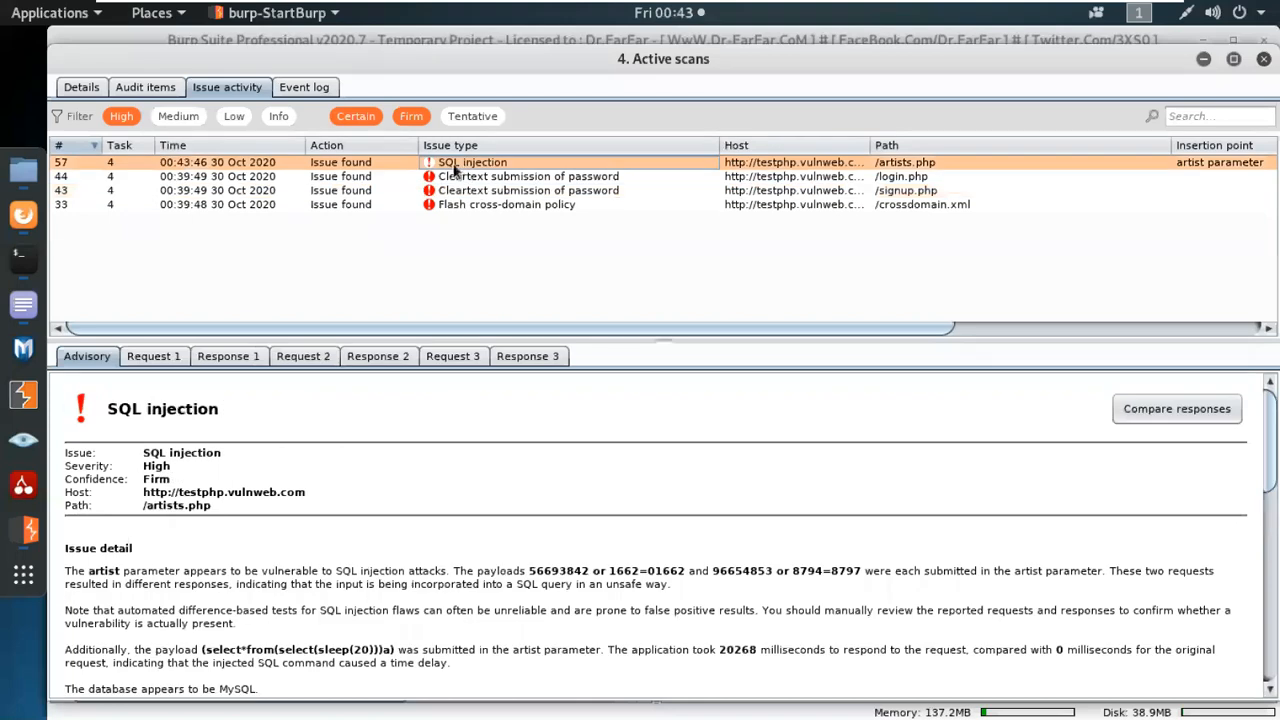
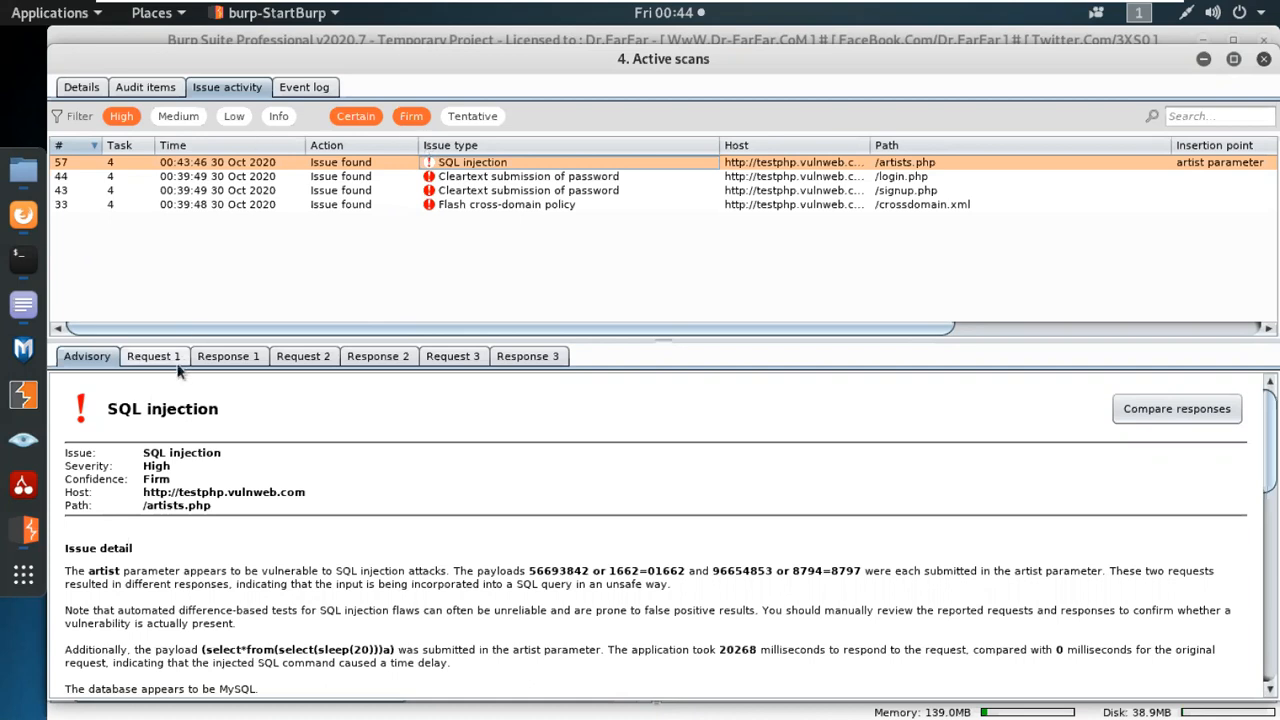
Examine the SQL injection advisory, highlighting its severity, its confidence and the payloads submitted in the artist parameter.
triple_click(150, 467)
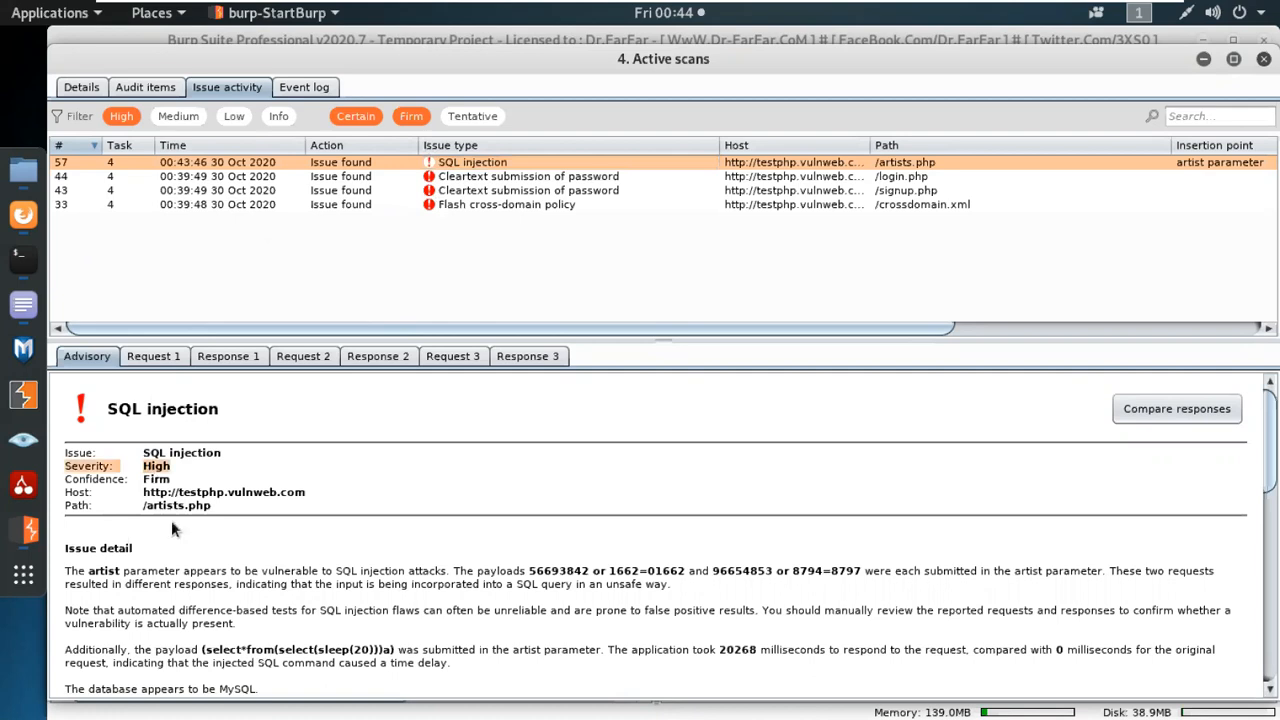
double_click(156, 479)
scroll(690, 456, down, 2)
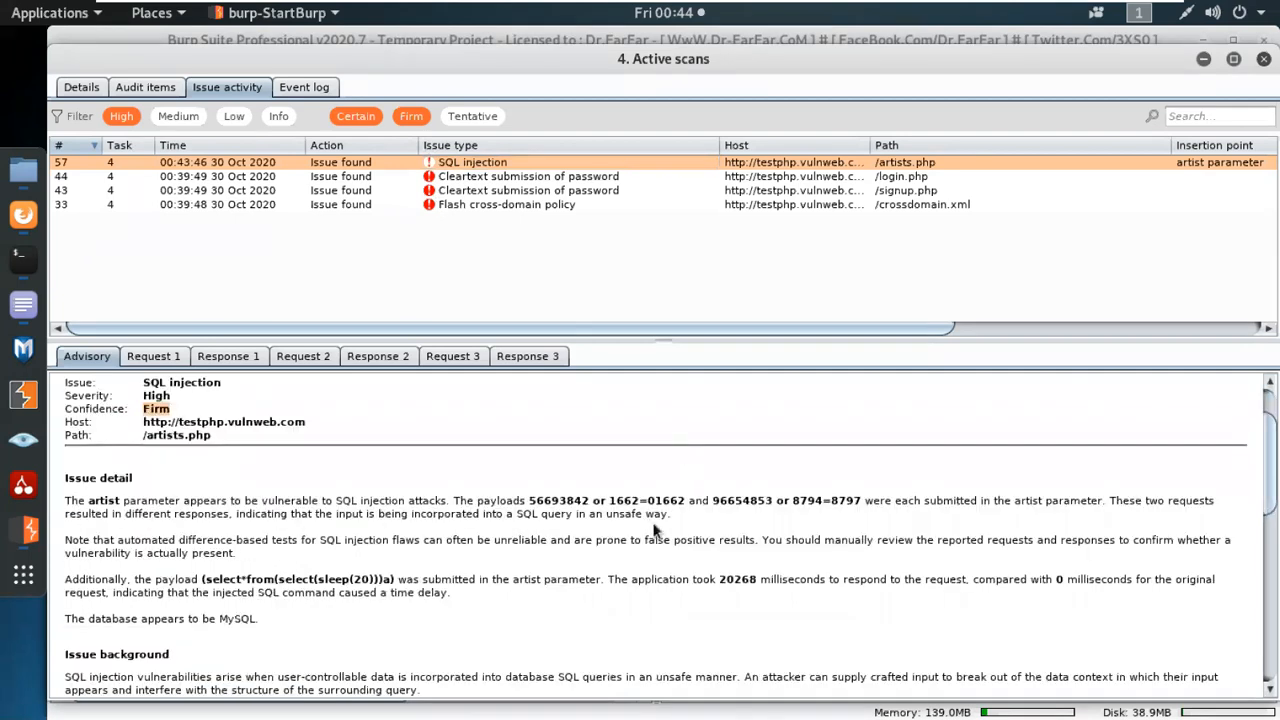
drag(530, 502, 860, 500)
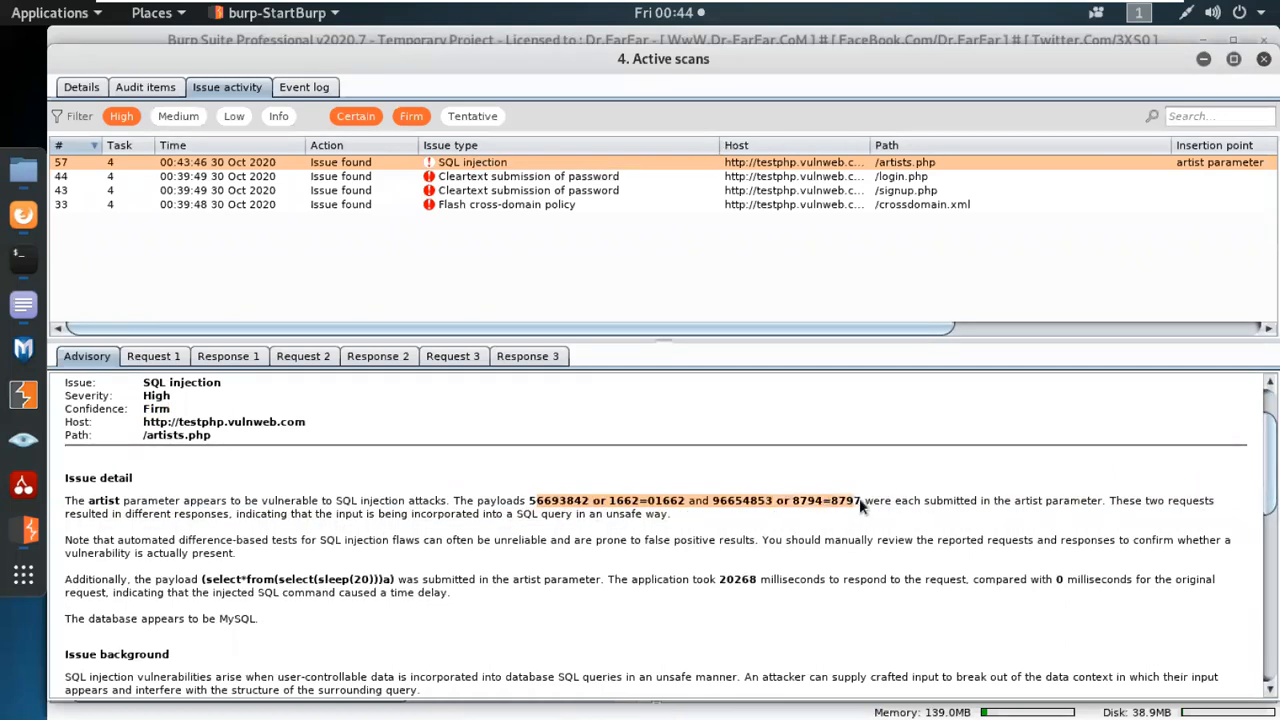
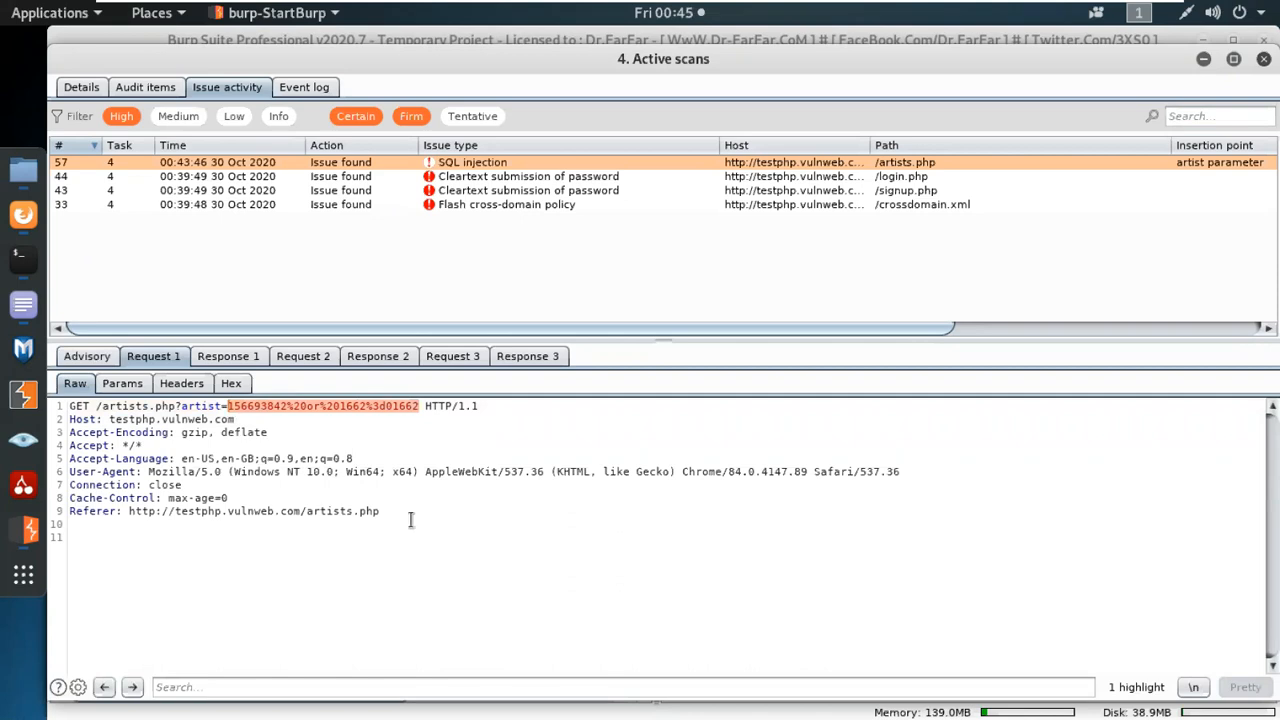
Review the first response and the second request recorded as evidence for the SQL injection issue on /artists.php.
click(228, 356)
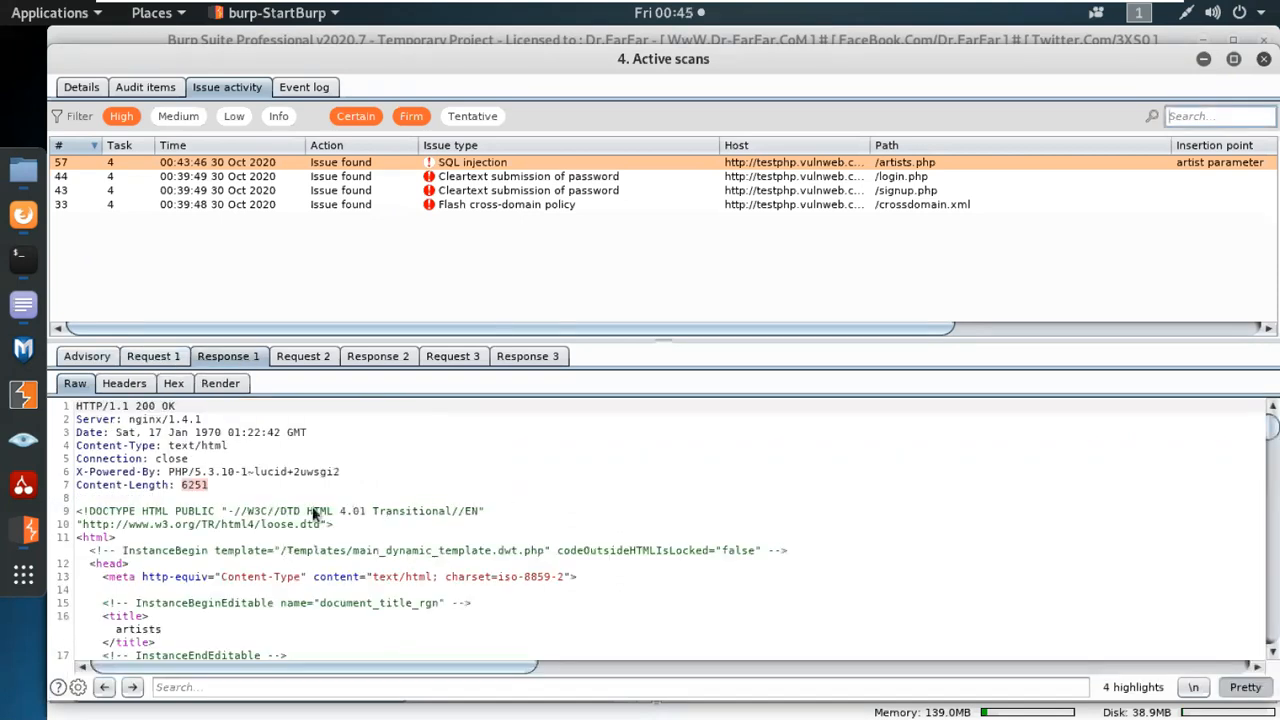
click(303, 356)
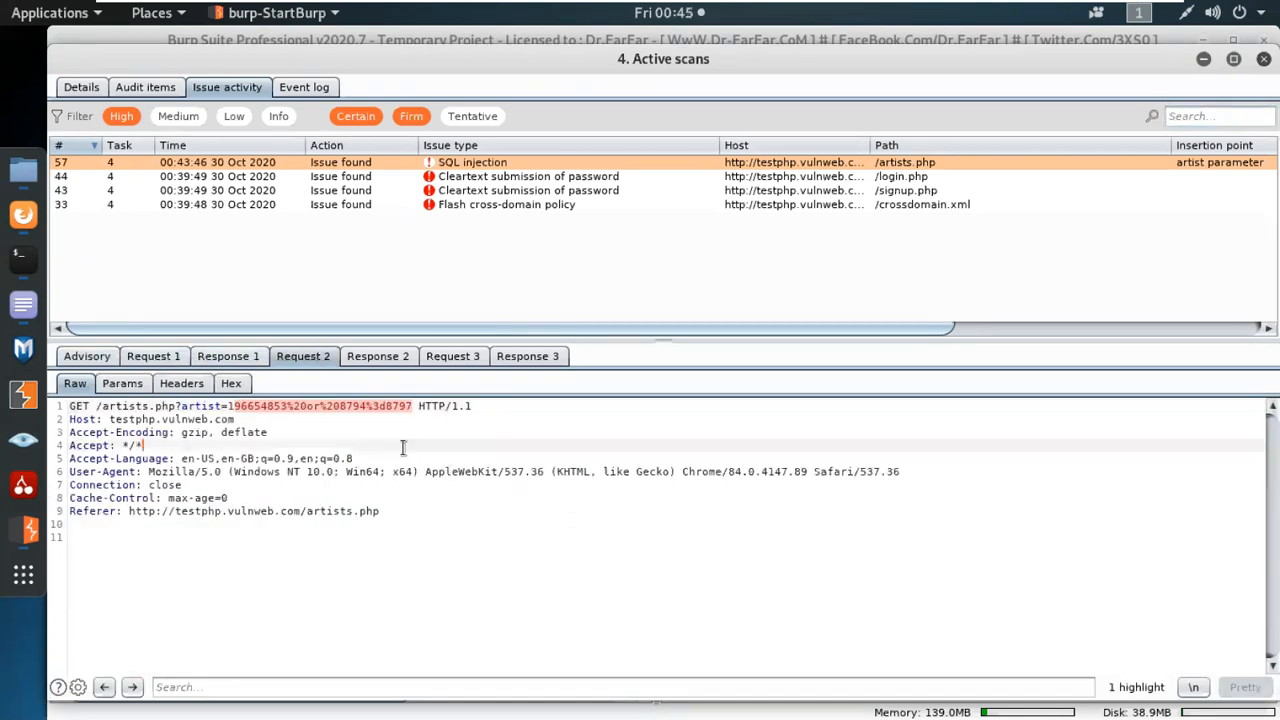
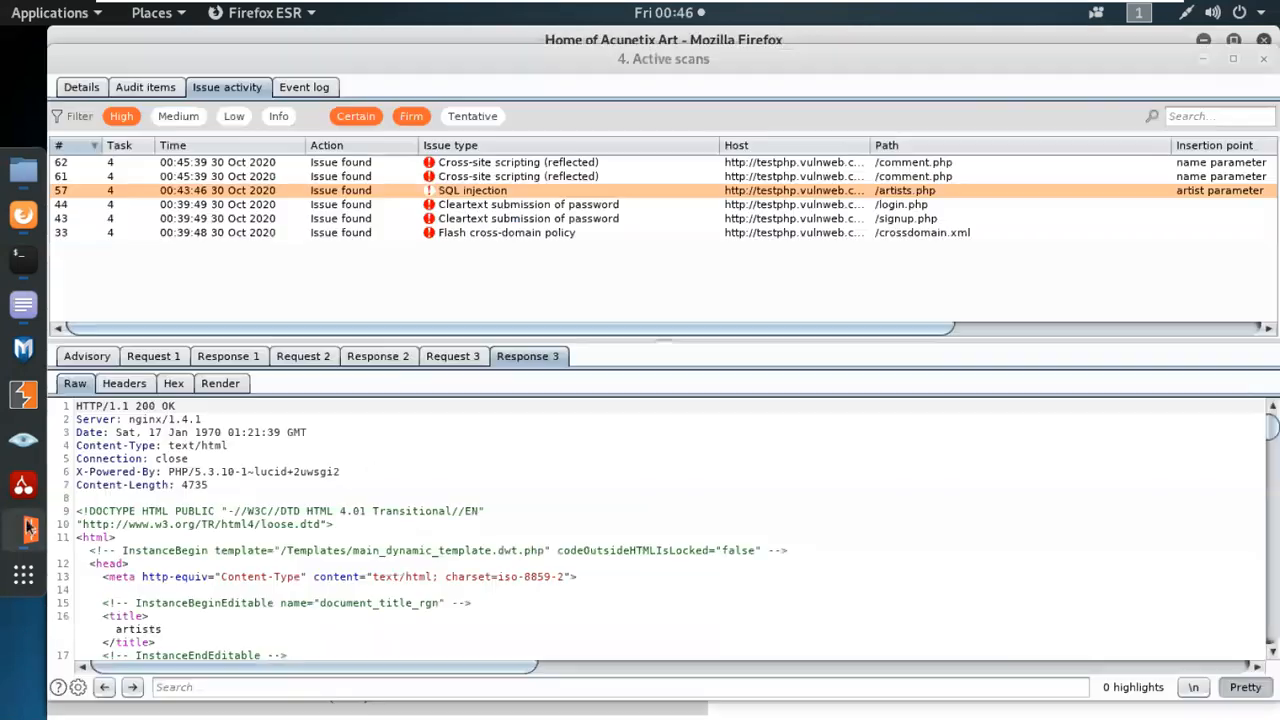
Open the most recent reflected cross-site scripting issue on /comment.php and view the response recorded as its evidence.
click(490, 177)
click(497, 163)
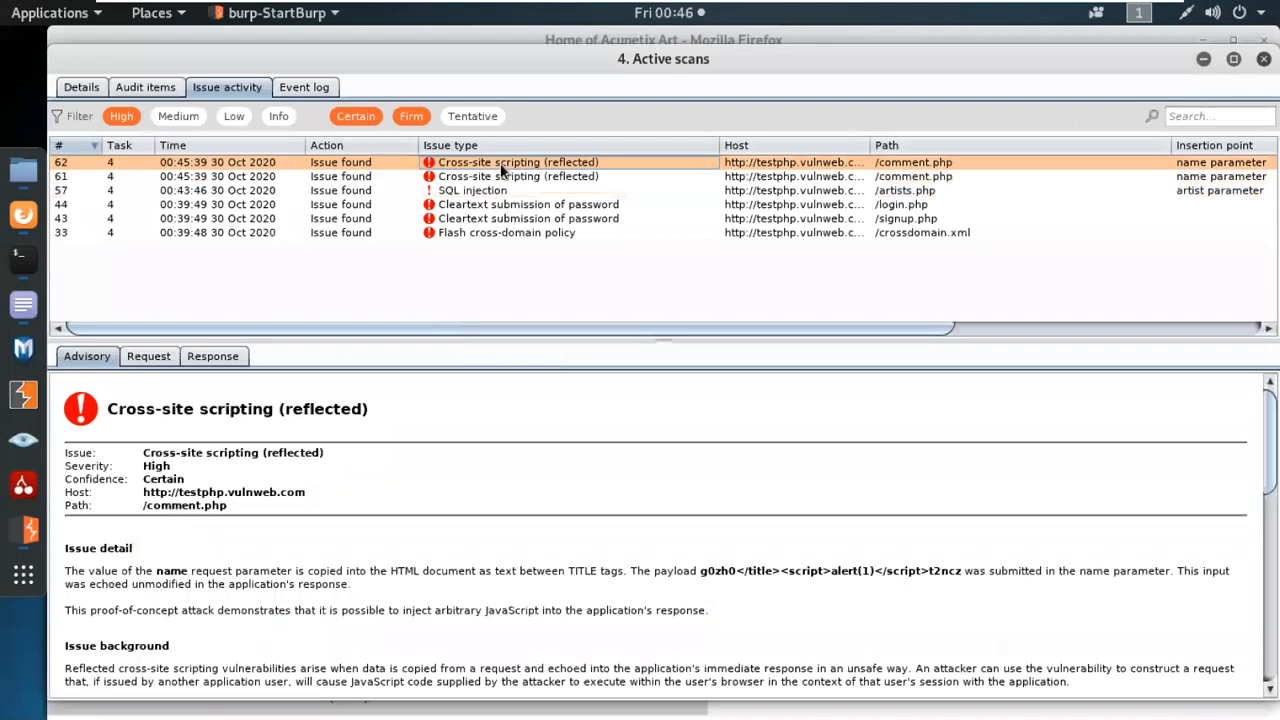
click(205, 357)
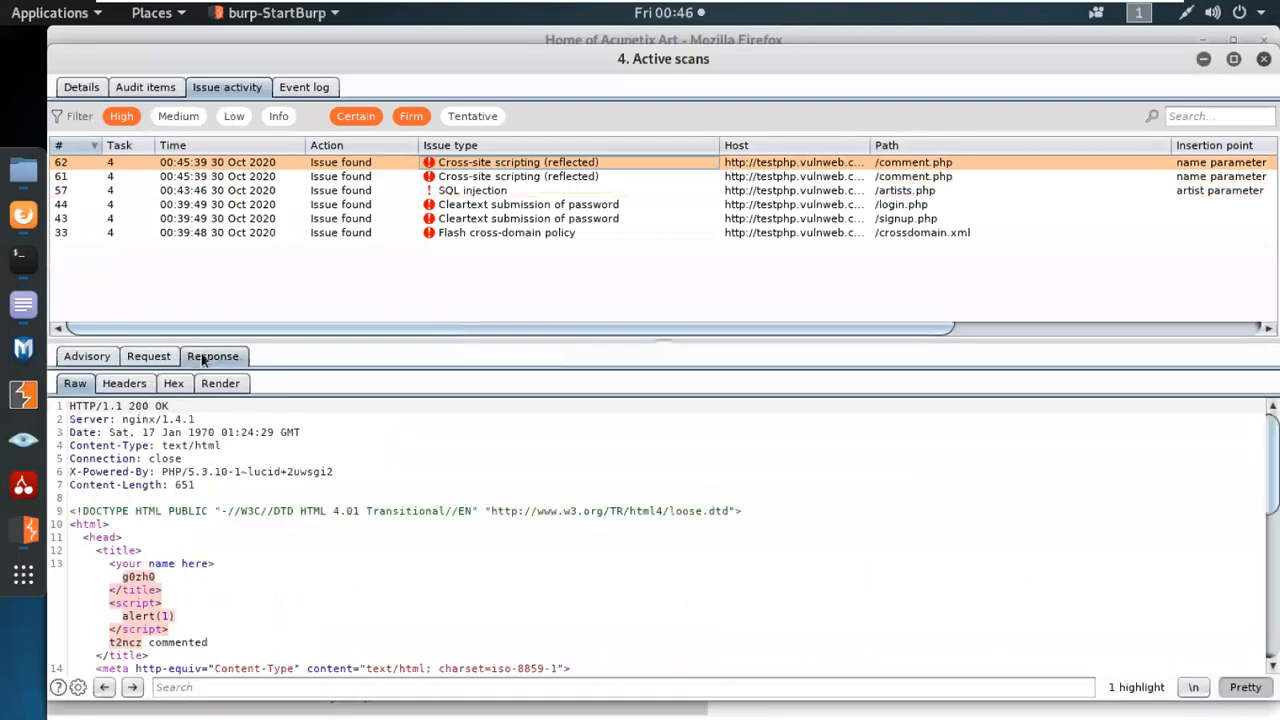
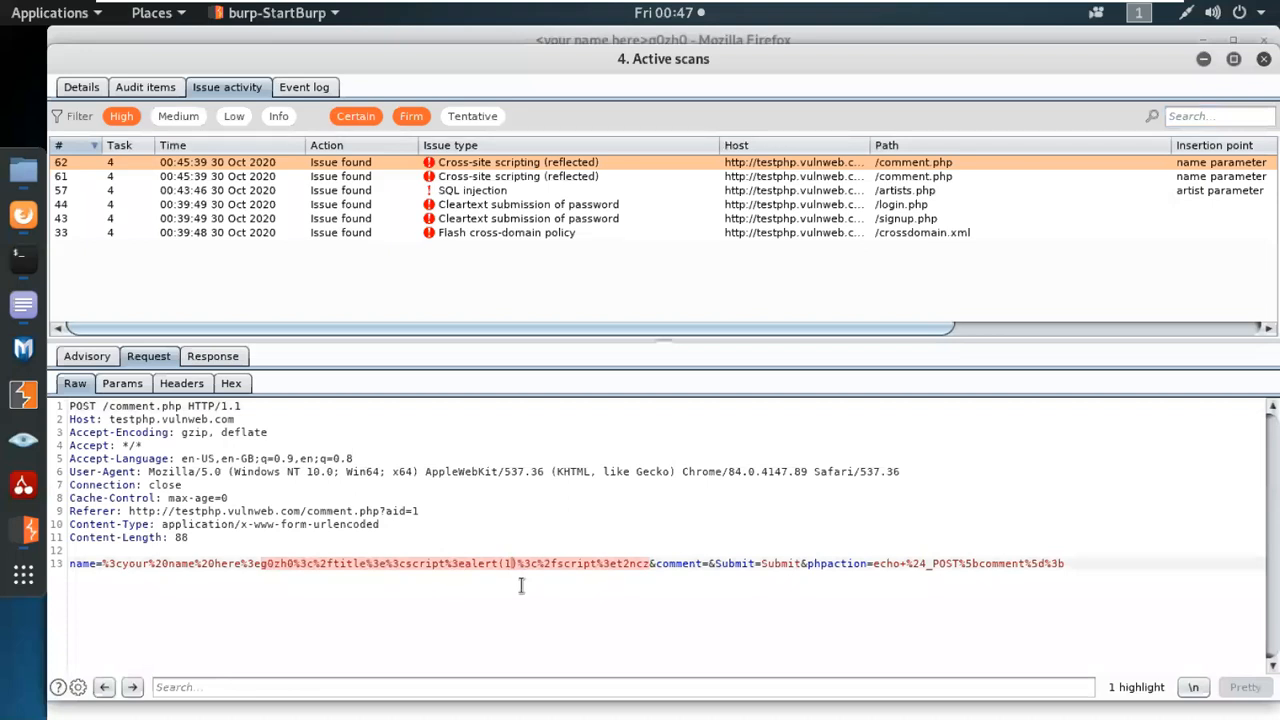
Compare the recorded response and request of the /comment.php cross-site scripting issue, and view the active scan's event log.
click(213, 357)
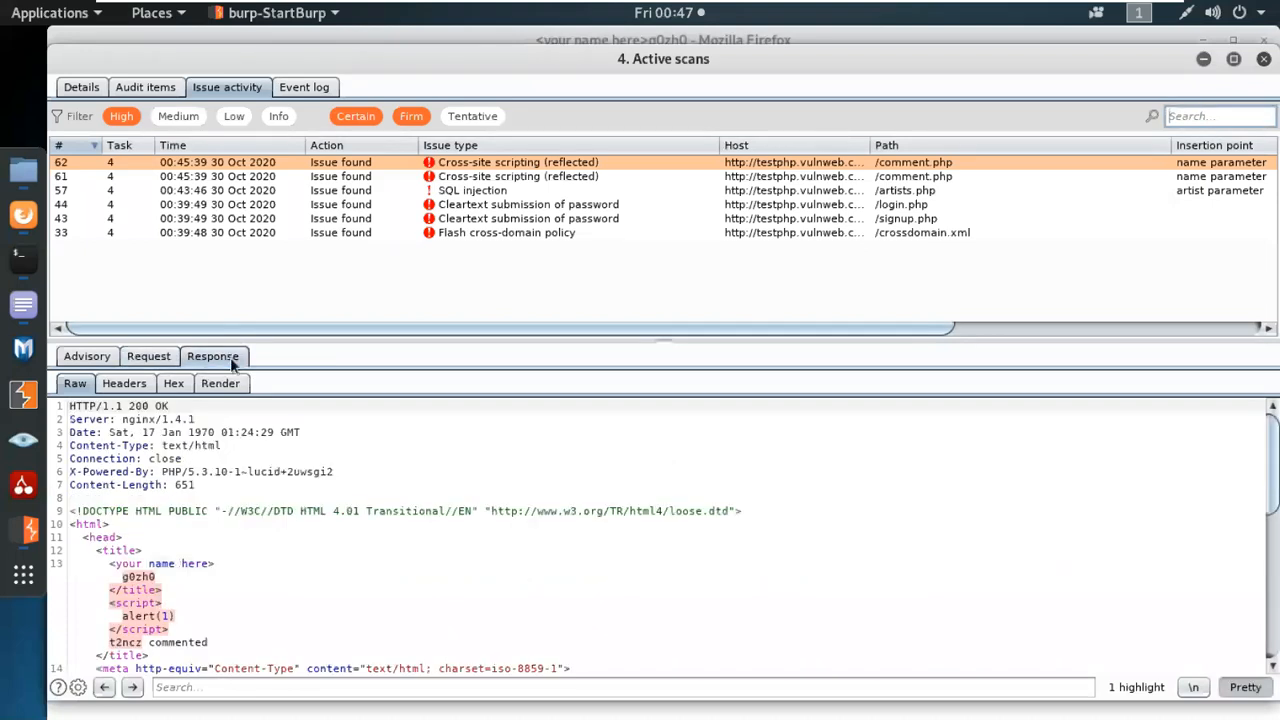
click(168, 357)
click(304, 87)
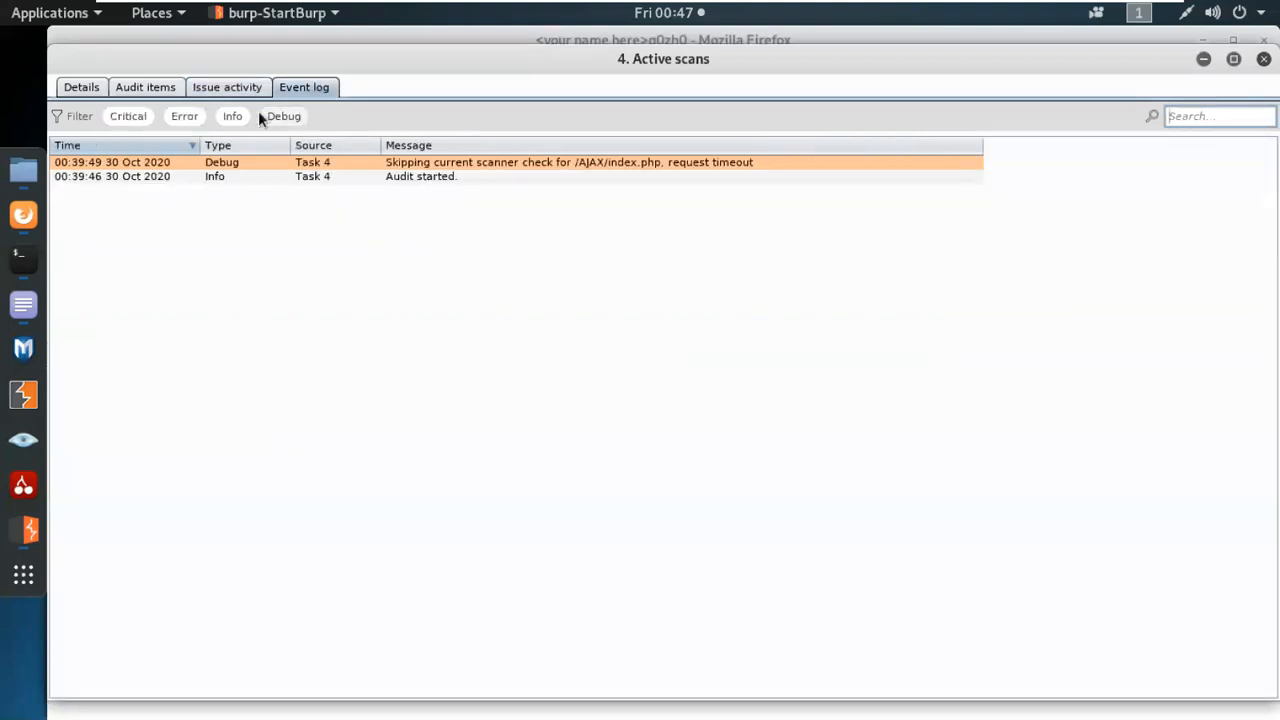
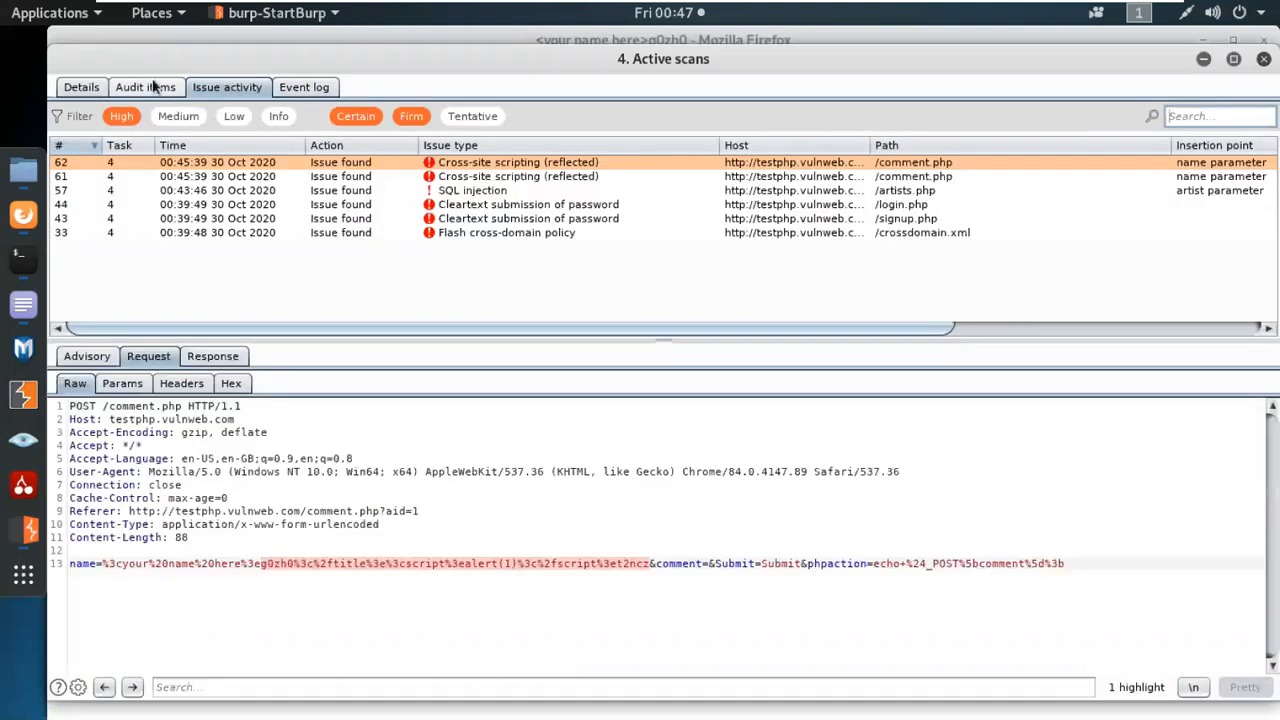
View the active scan's audit items and open the details of item 33, /guestbook.php, to examine its base request.
click(147, 87)
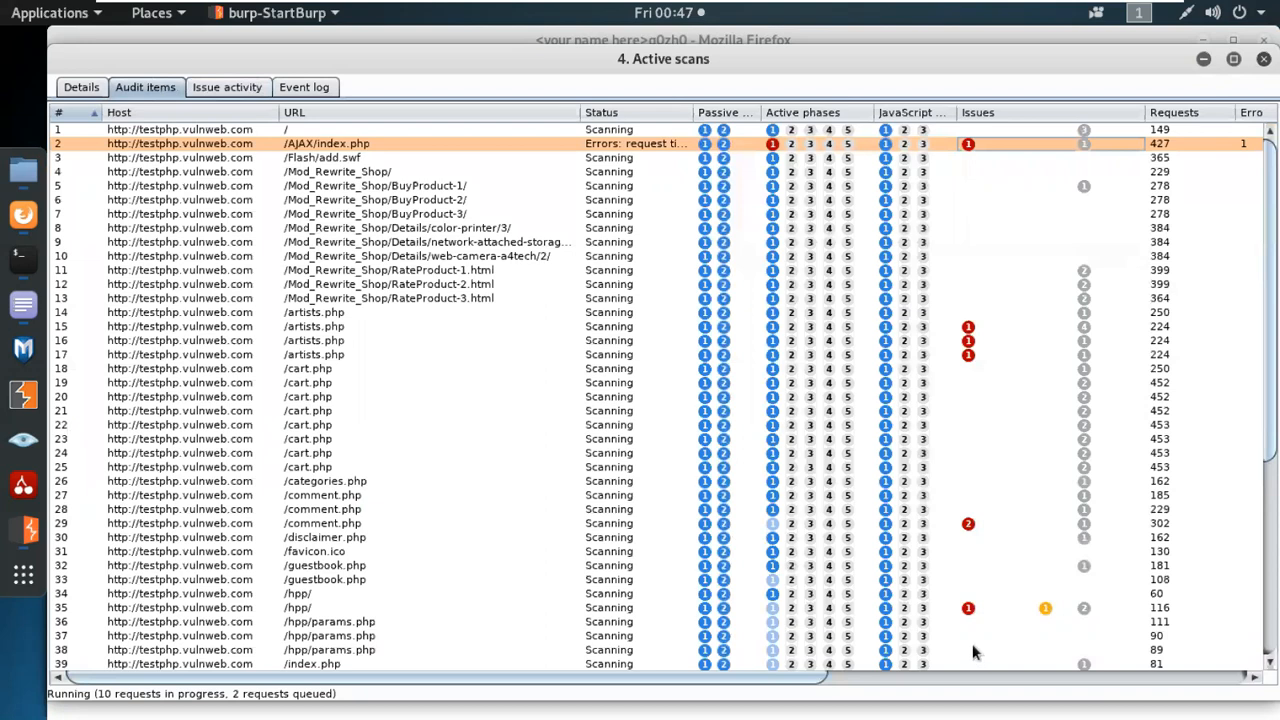
click(926, 609)
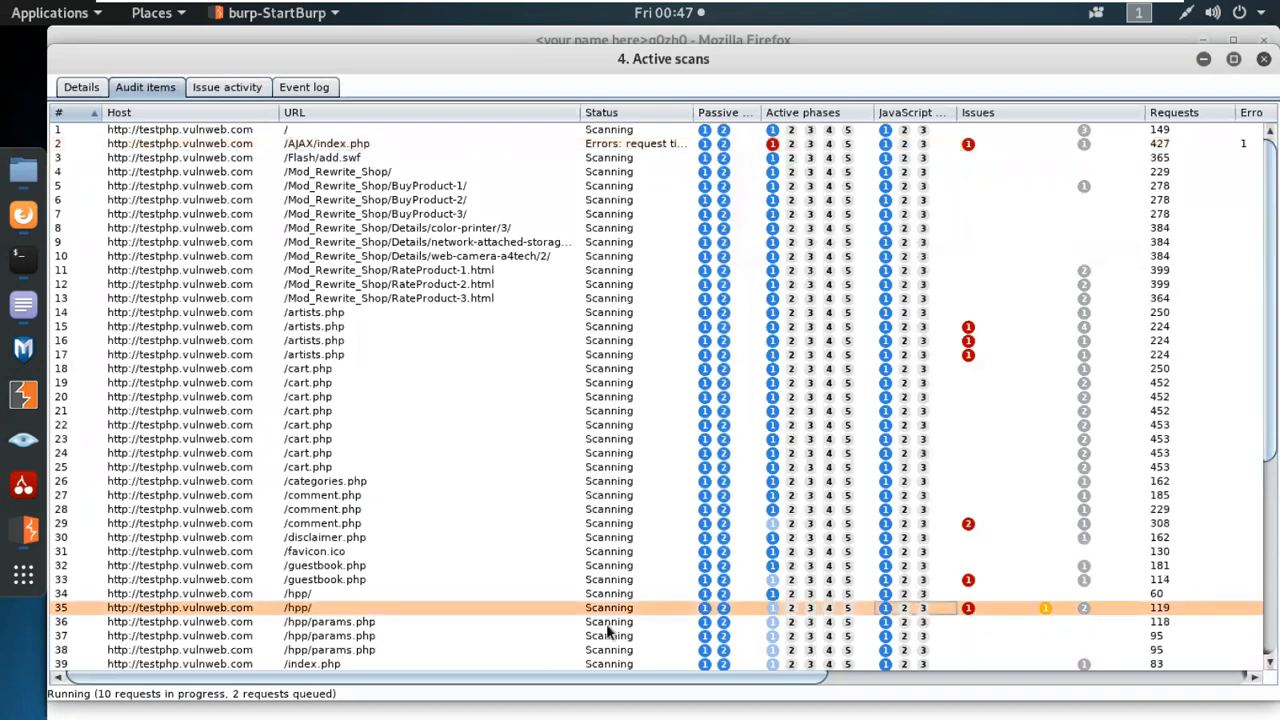
click(367, 580)
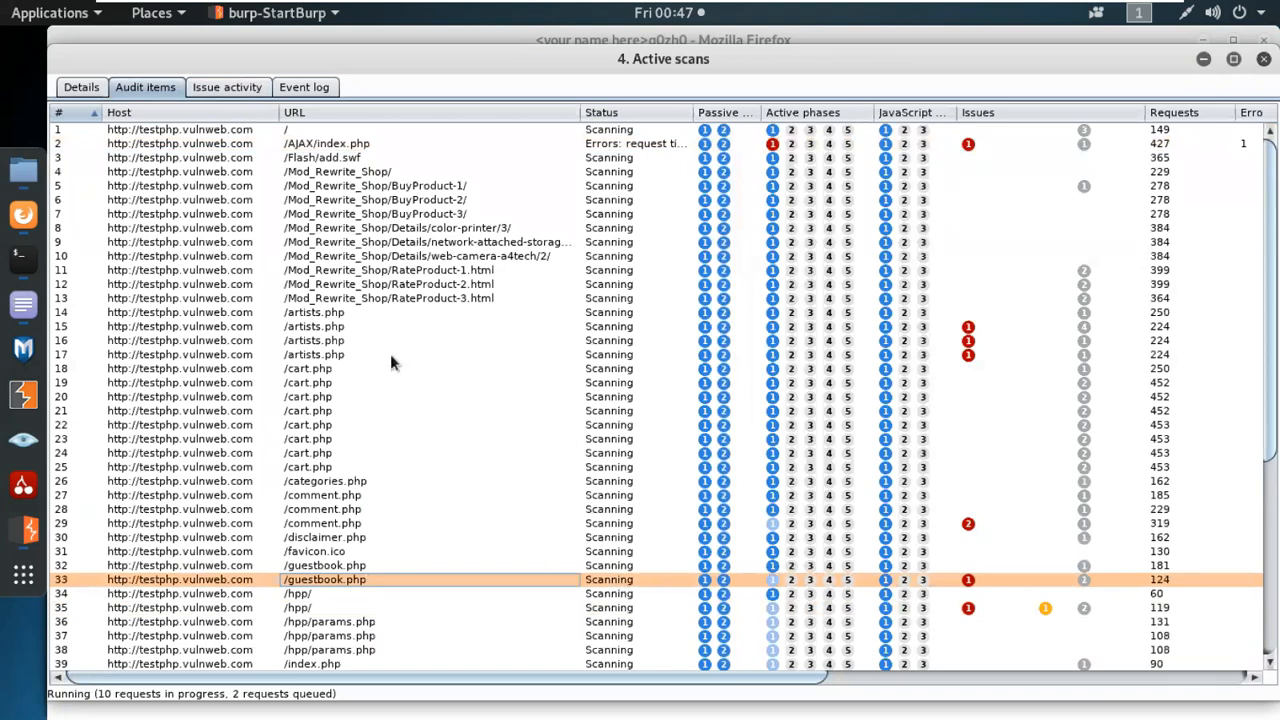
right_click(359, 582)
click(380, 590)
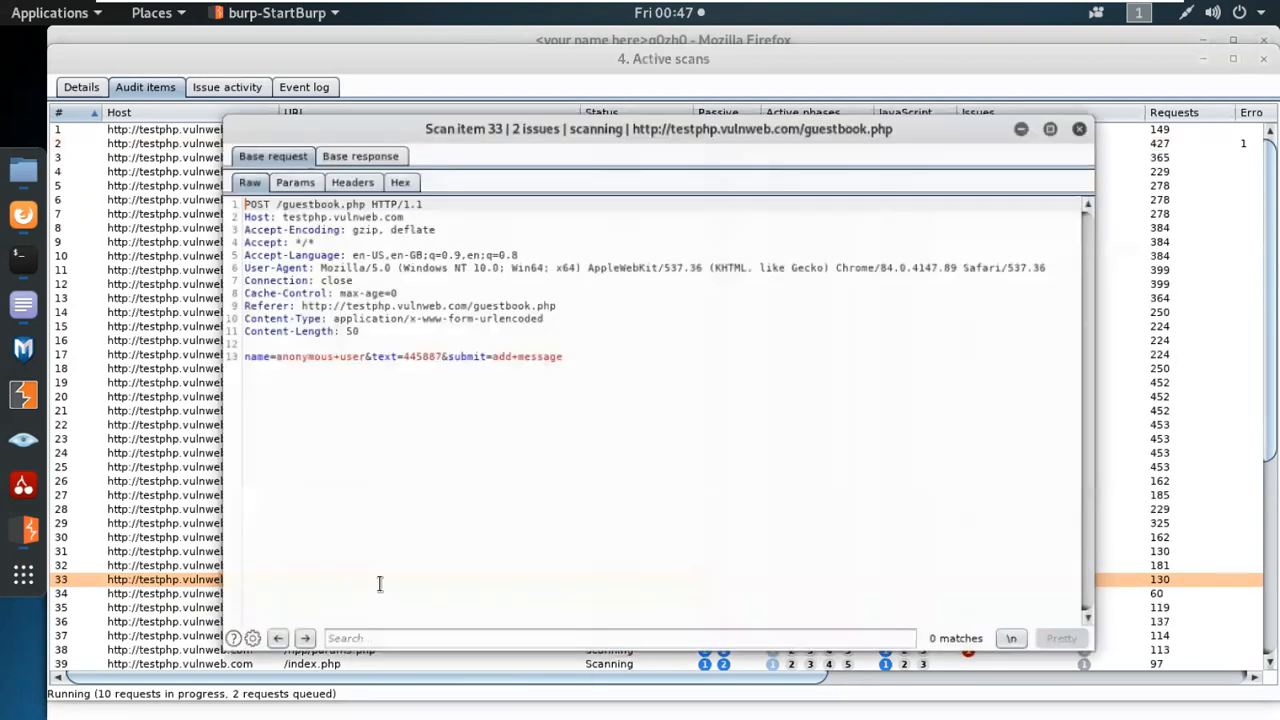
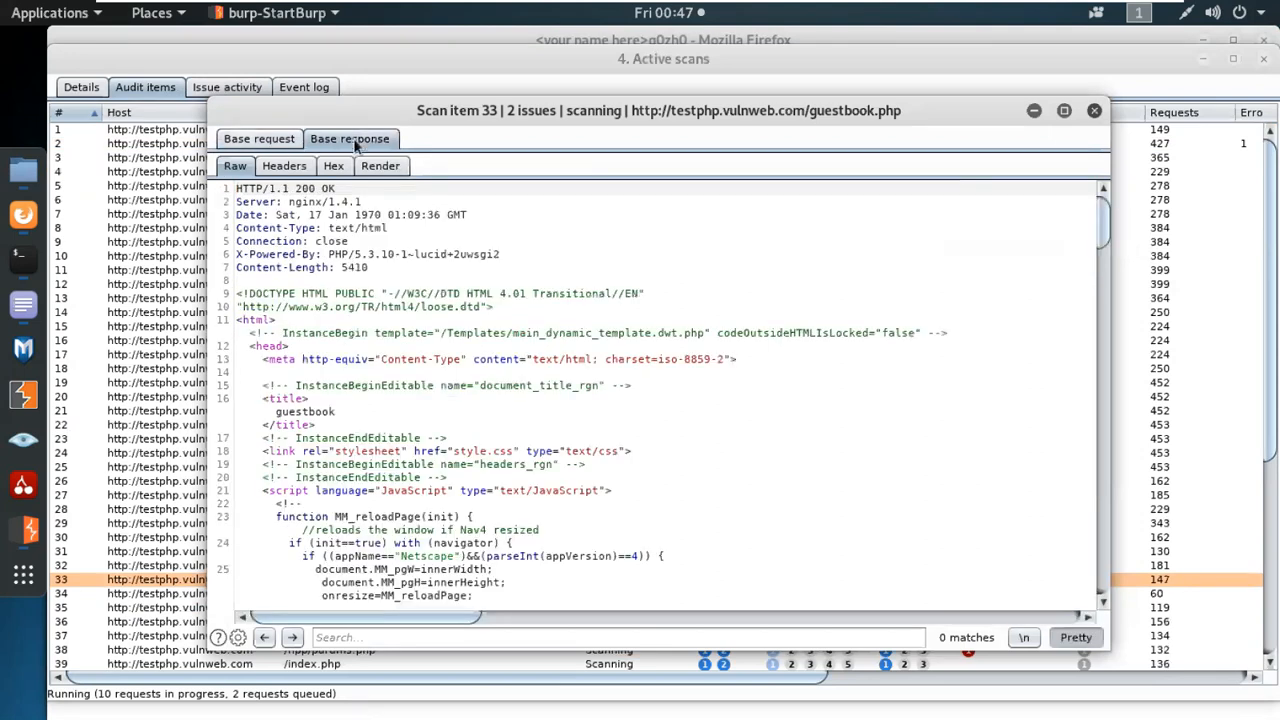
Use Show response in browser on the base response of scan item 33, /guestbook.php, to generate its browser URL.
right_click(819, 256)
click(942, 394)
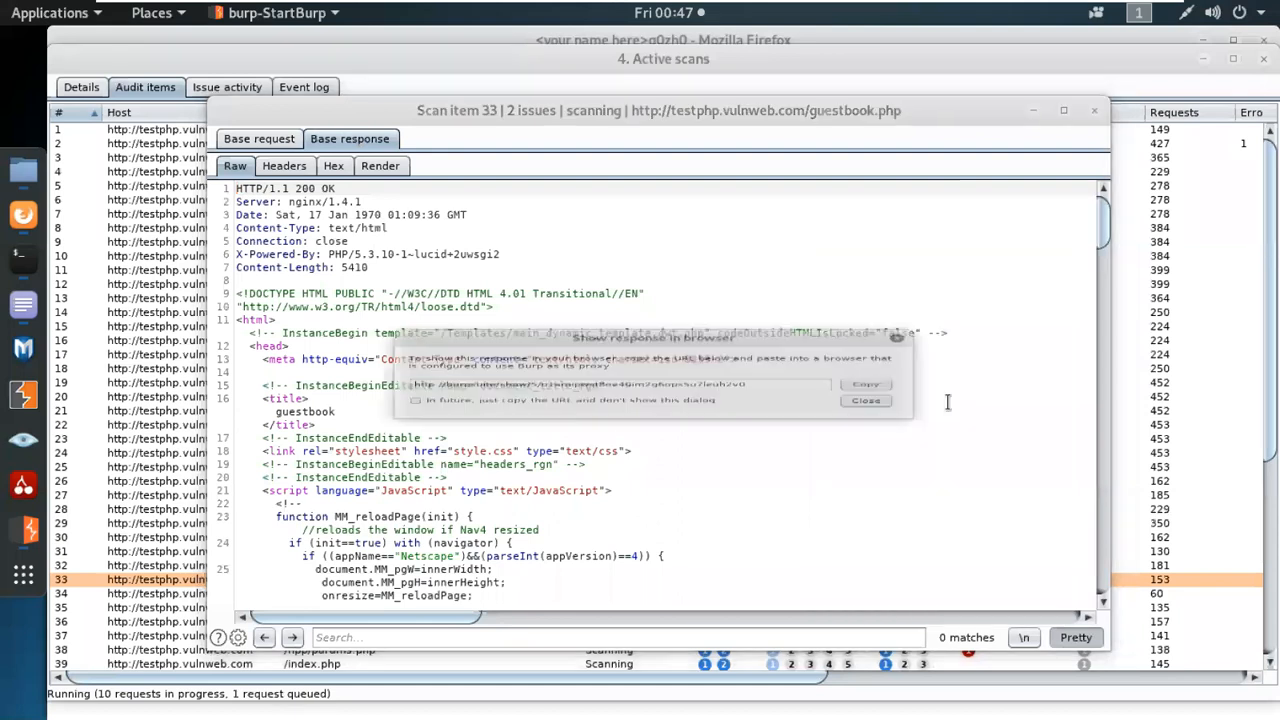
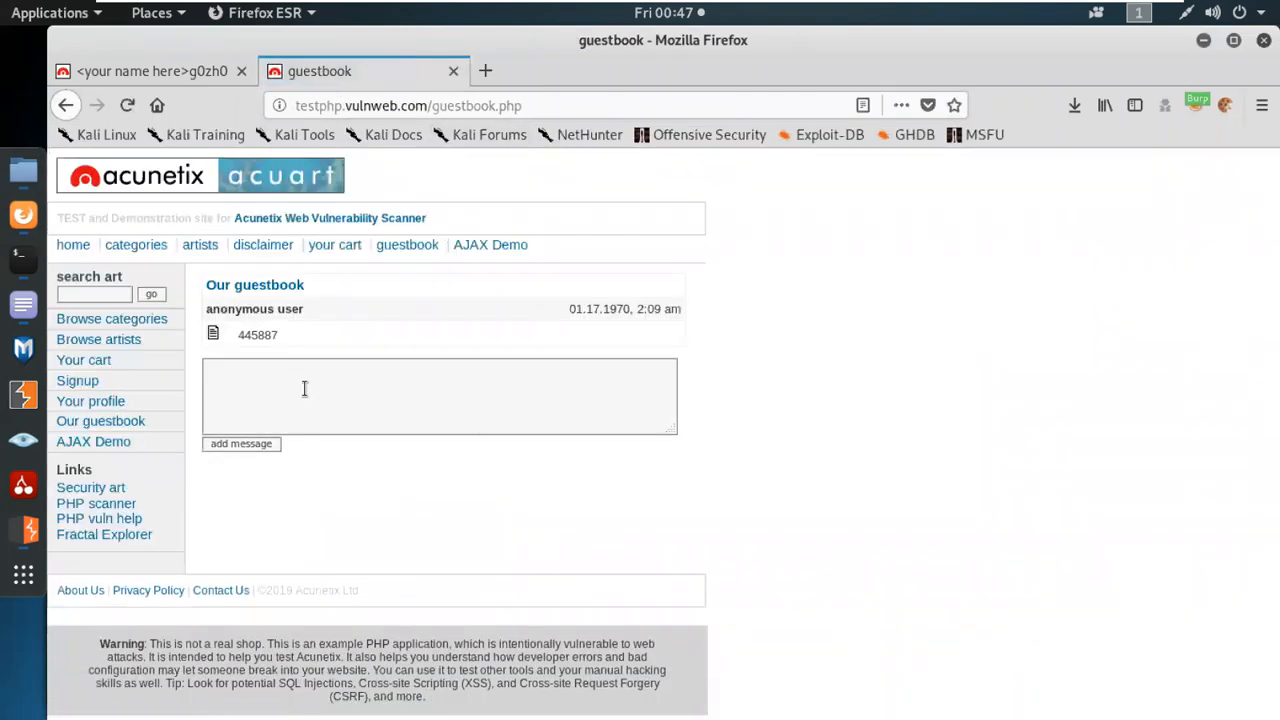
Check the poster name in the guestbook entry, and switch to Burp Suite to view scan item 33's base response in rendered form.
double_click(295, 311)
triple_click(295, 311)
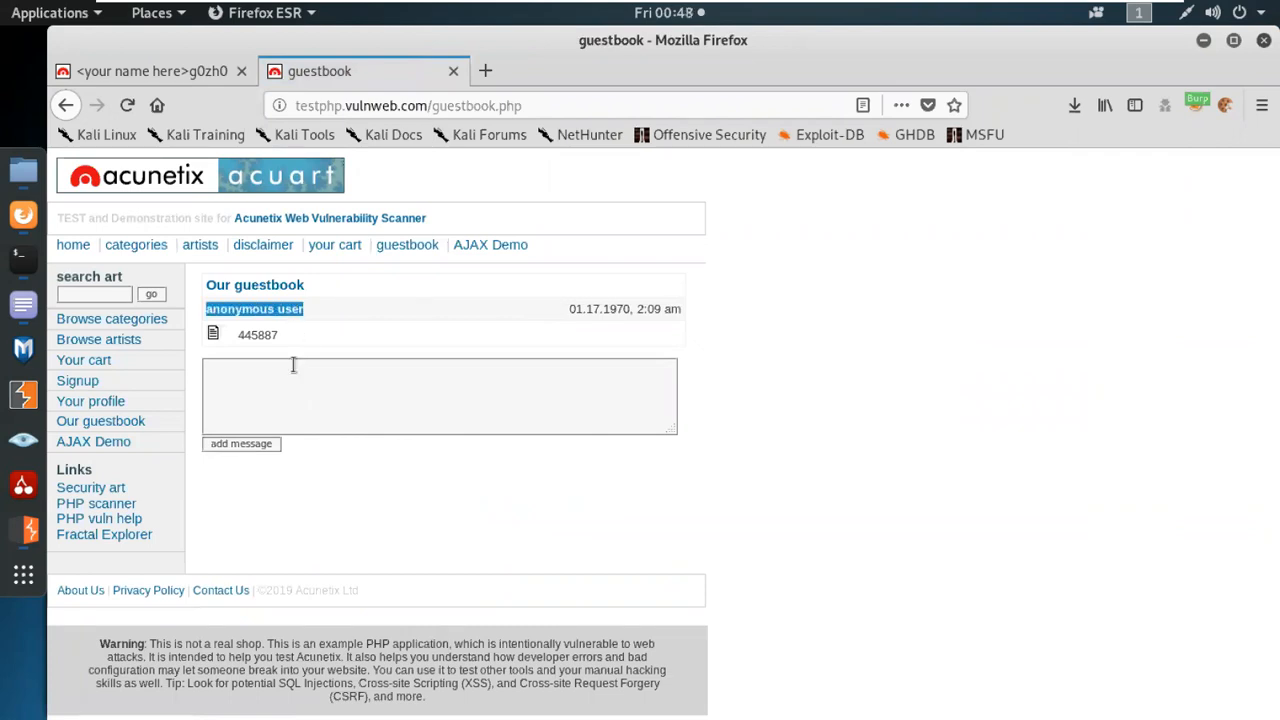
click(24, 530)
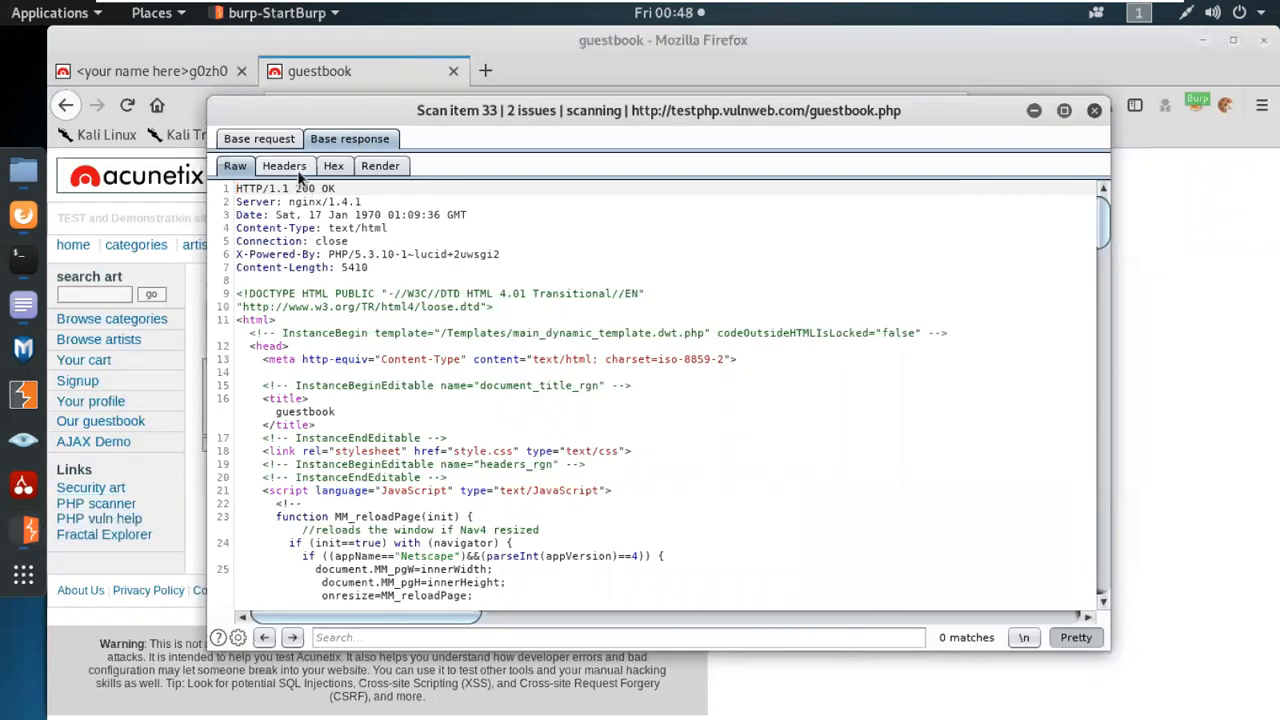
click(378, 167)
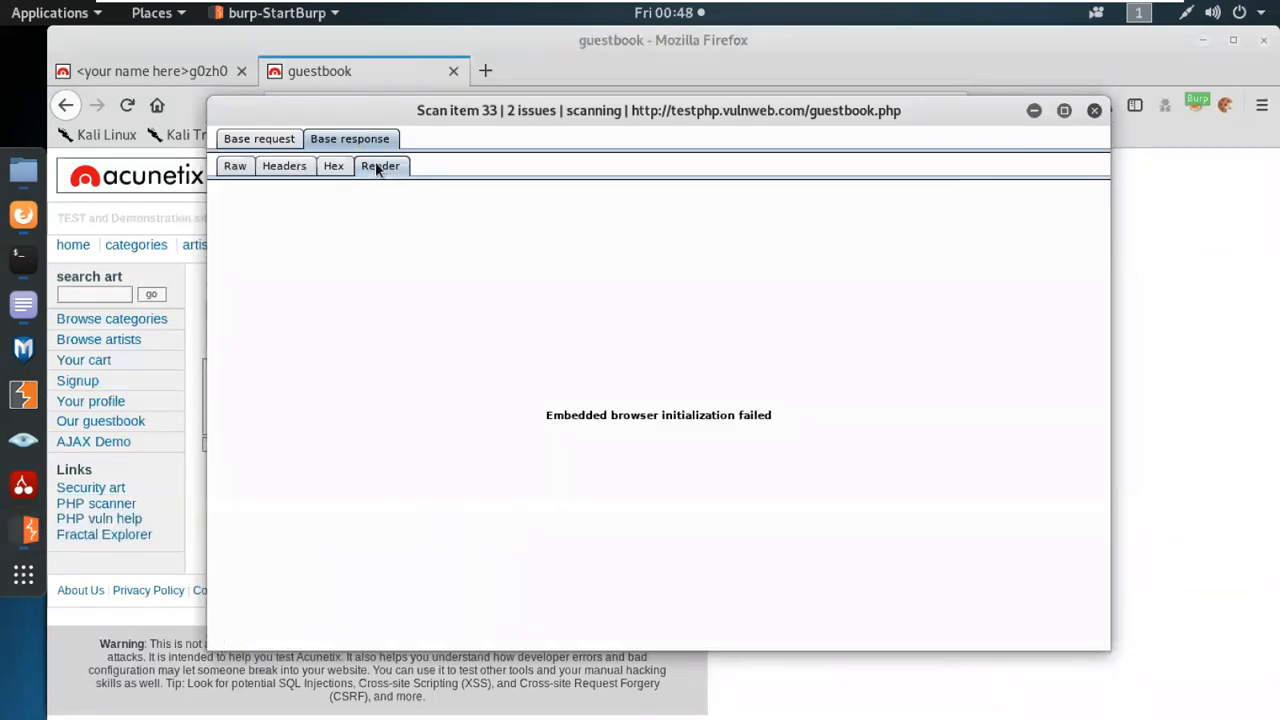
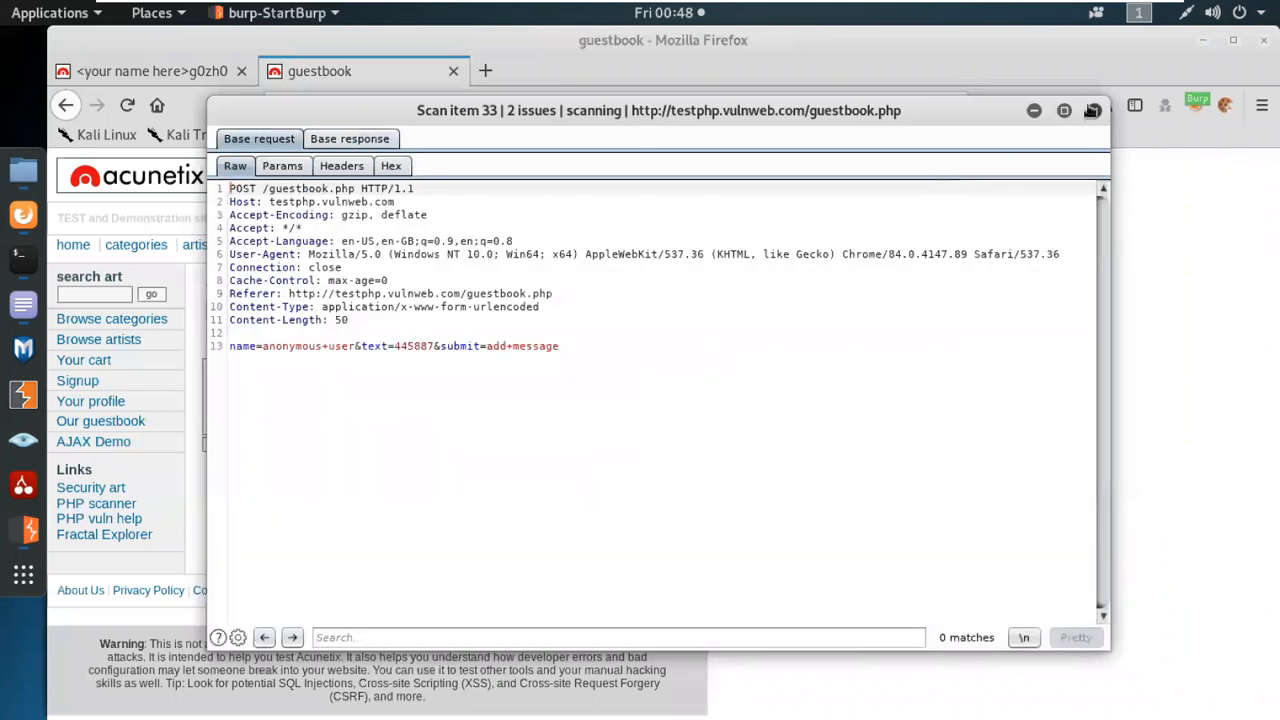
Close the scan item 33 window and return the first Firefox tab to the testphp.vulnweb.com home page through its history.
click(1092, 110)
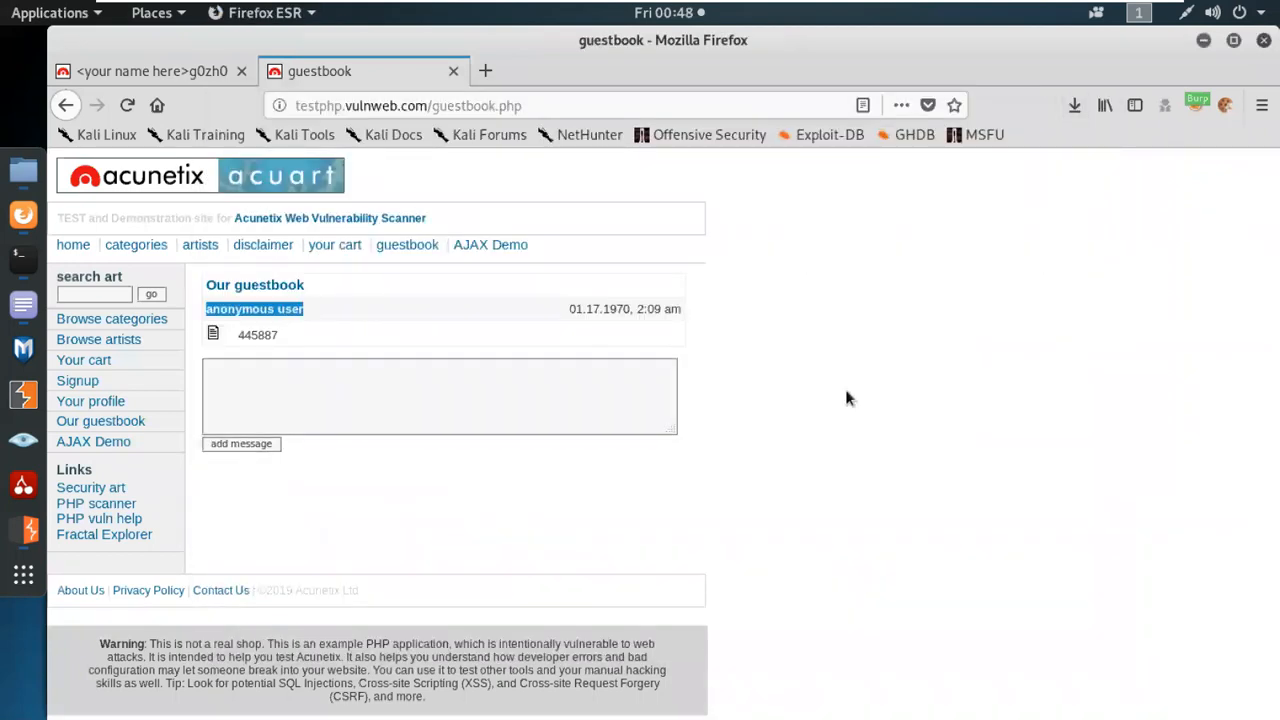
click(143, 80)
click(65, 105)
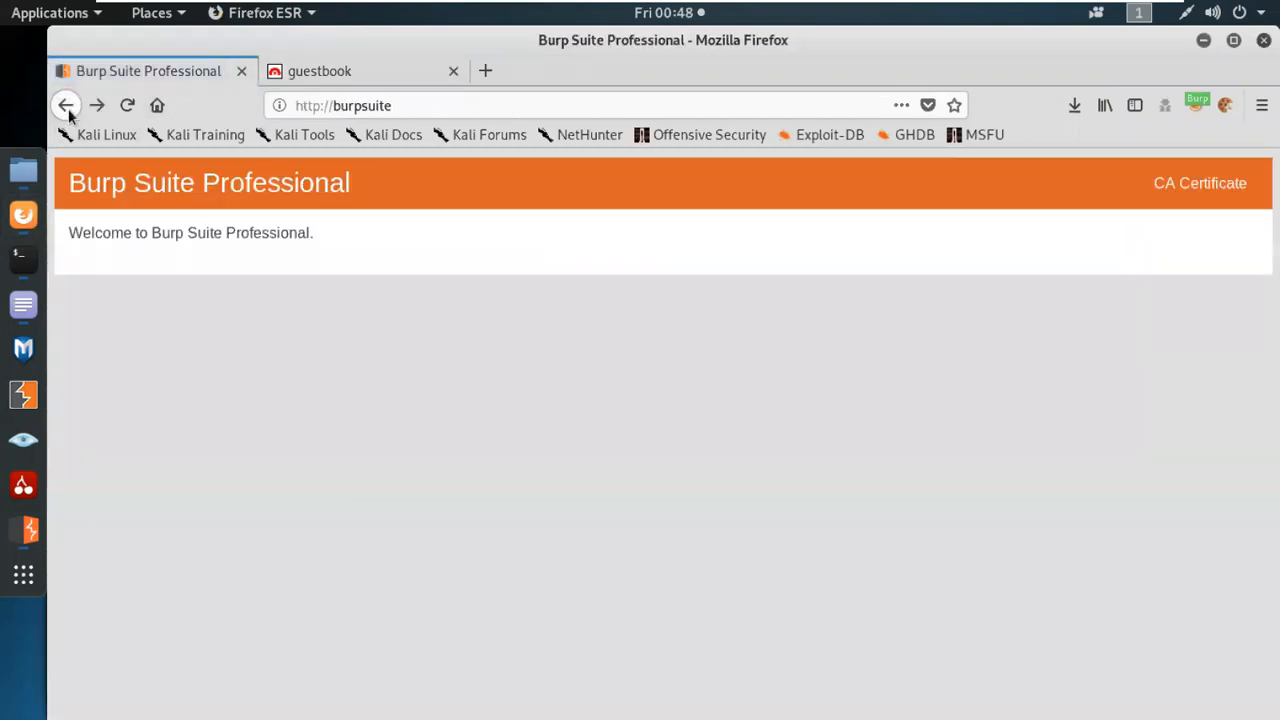
click(66, 106)
click(66, 106)
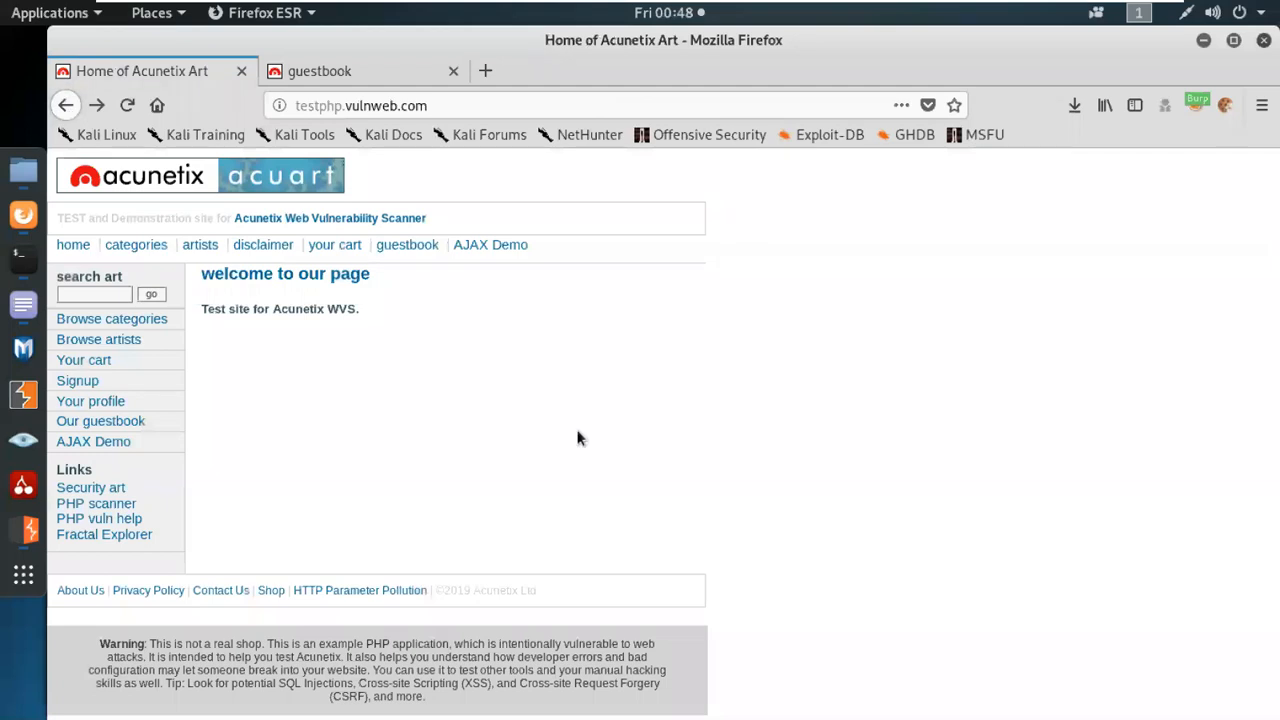
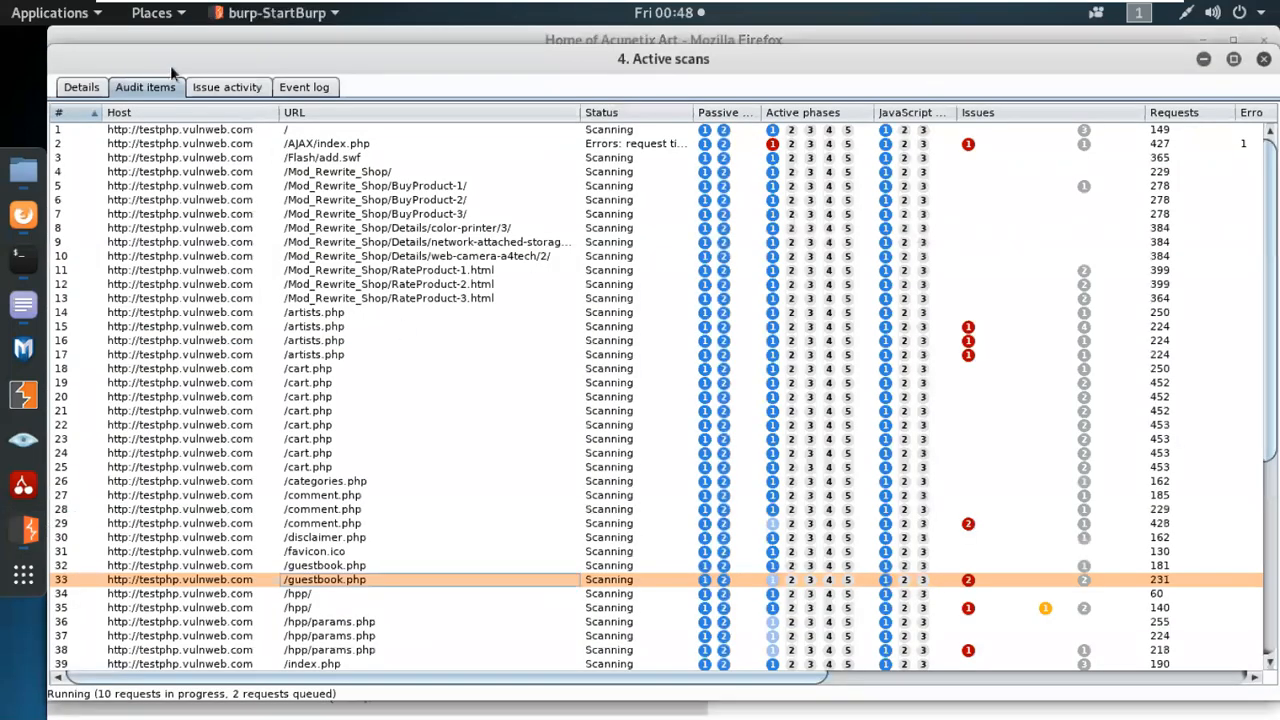
Review the task details of the active scan, close its window and switch to the main Burp Suite window.
click(97, 88)
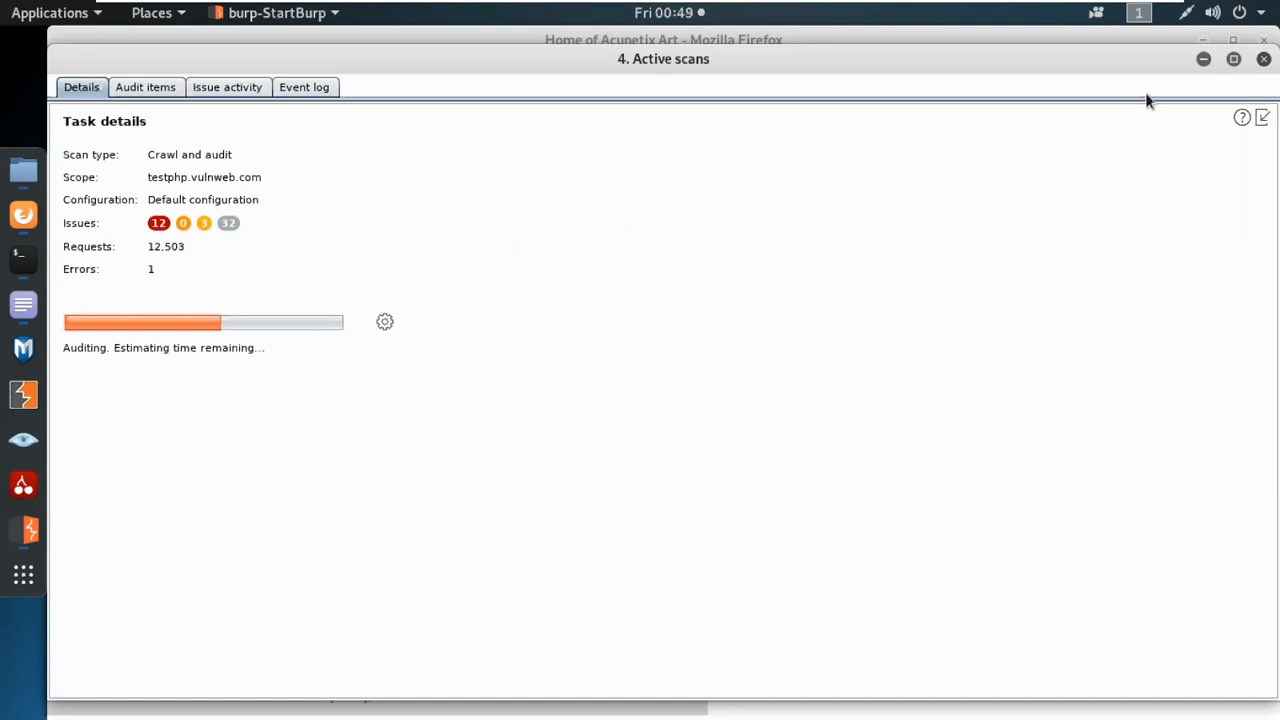
click(1266, 61)
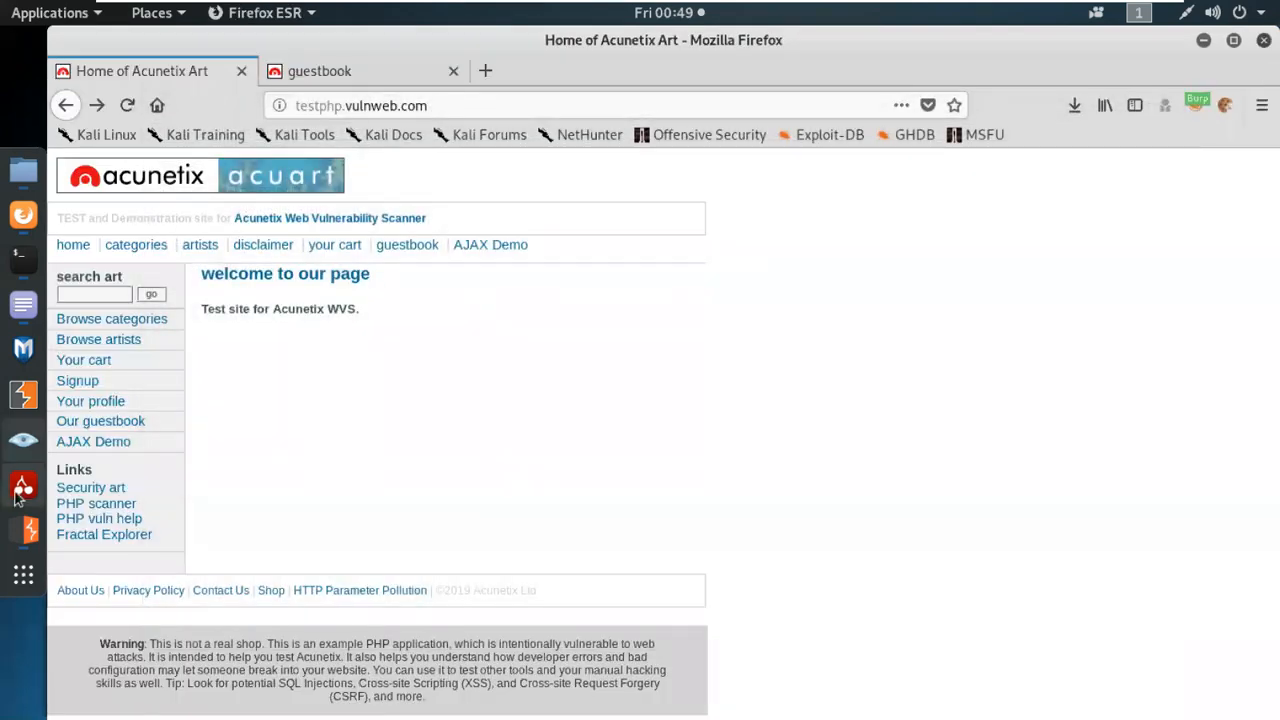
click(28, 530)
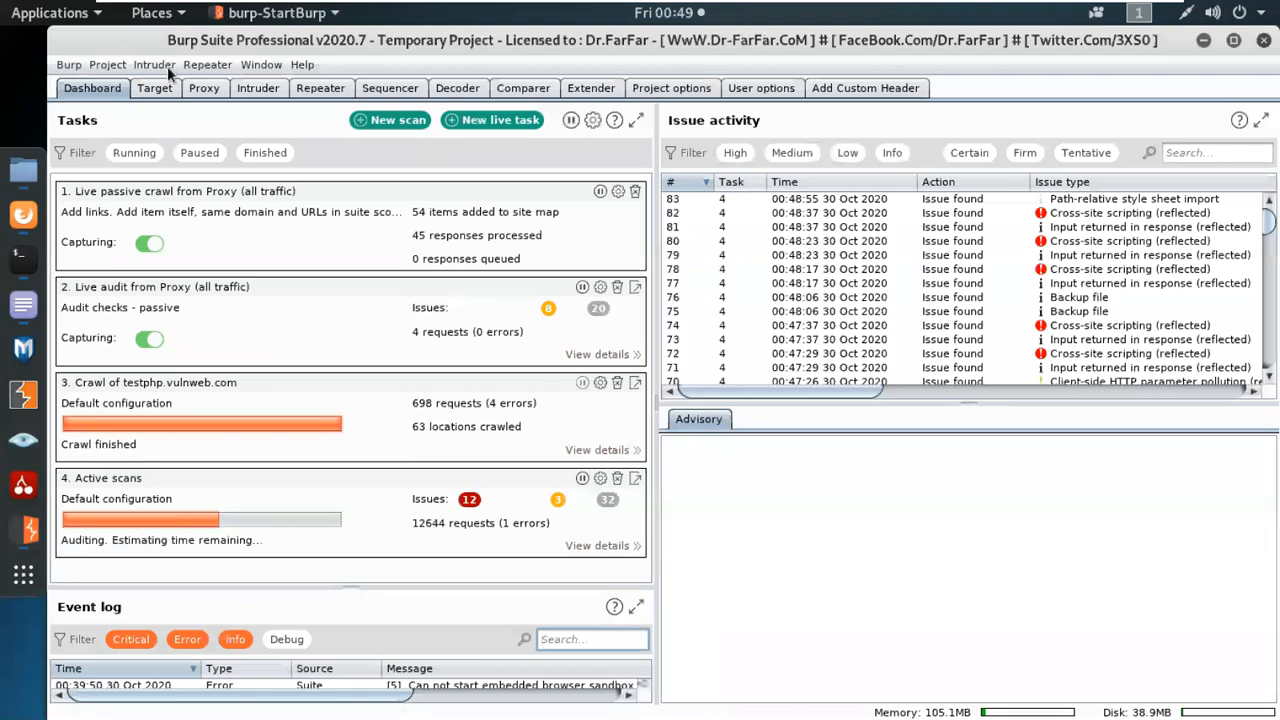
Show the target site map and widen its tree pane until the full testphp.vulnweb.com address fits.
click(155, 88)
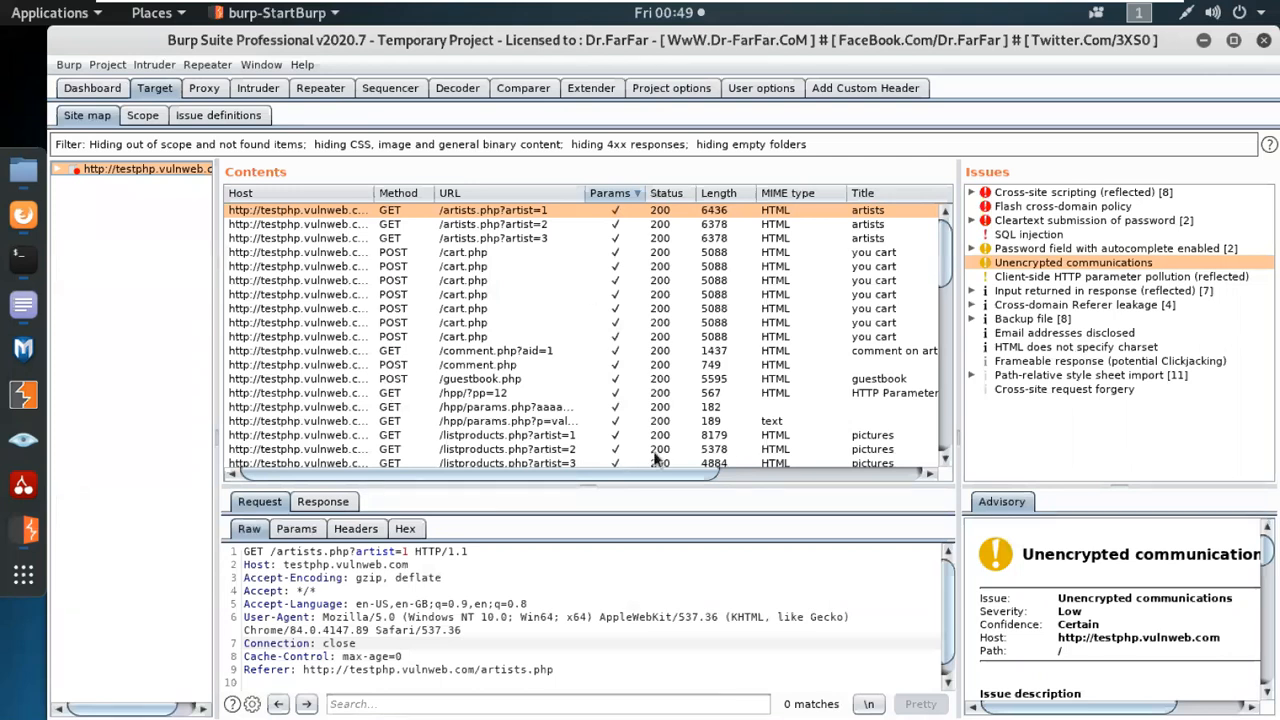
click(72, 90)
click(151, 92)
mouse_move(209, 191)
mouse_down()
mouse_move(276, 177)
mouse_move(233, 183)
mouse_up()
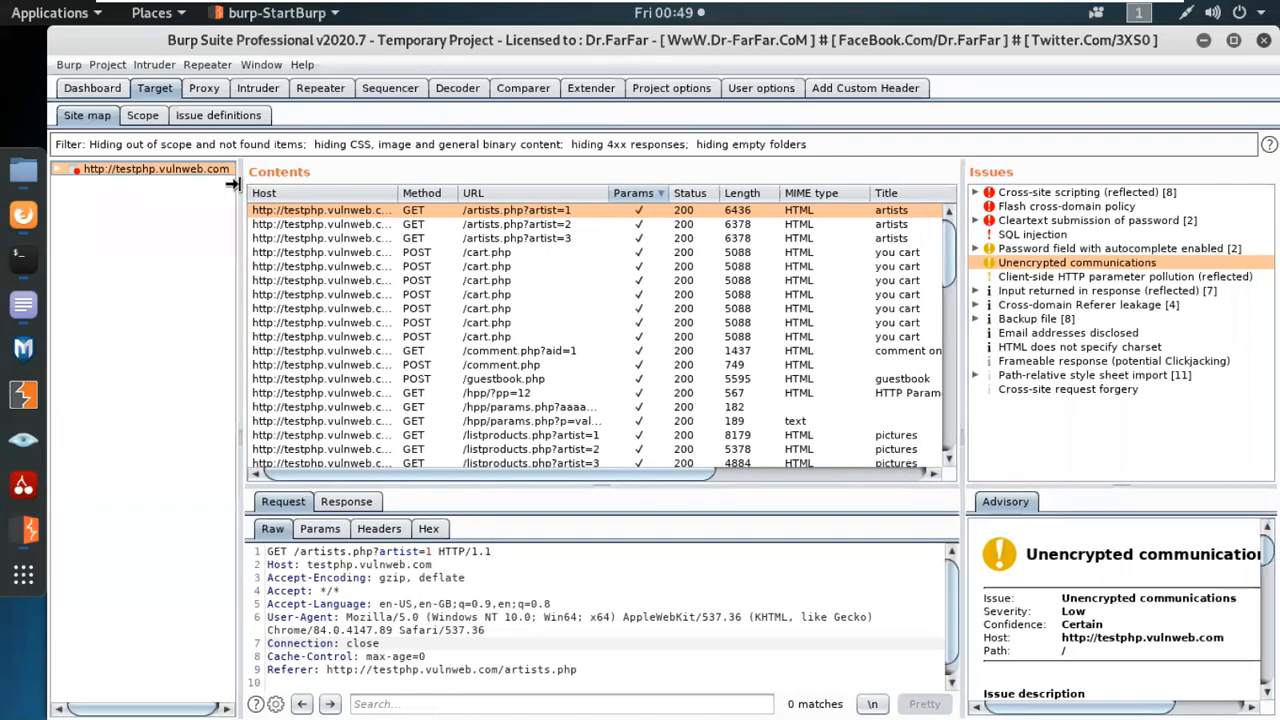
Filter the site map by the search term id=1.
click(208, 144)
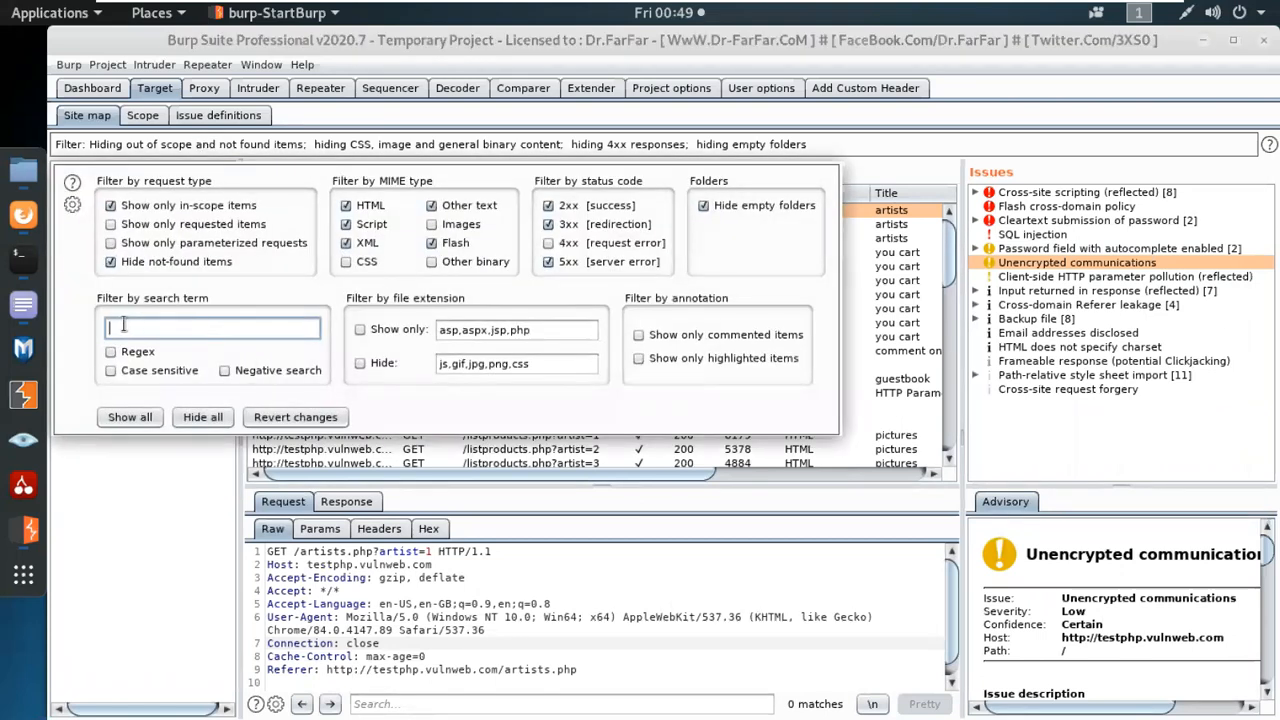
text(id=1)
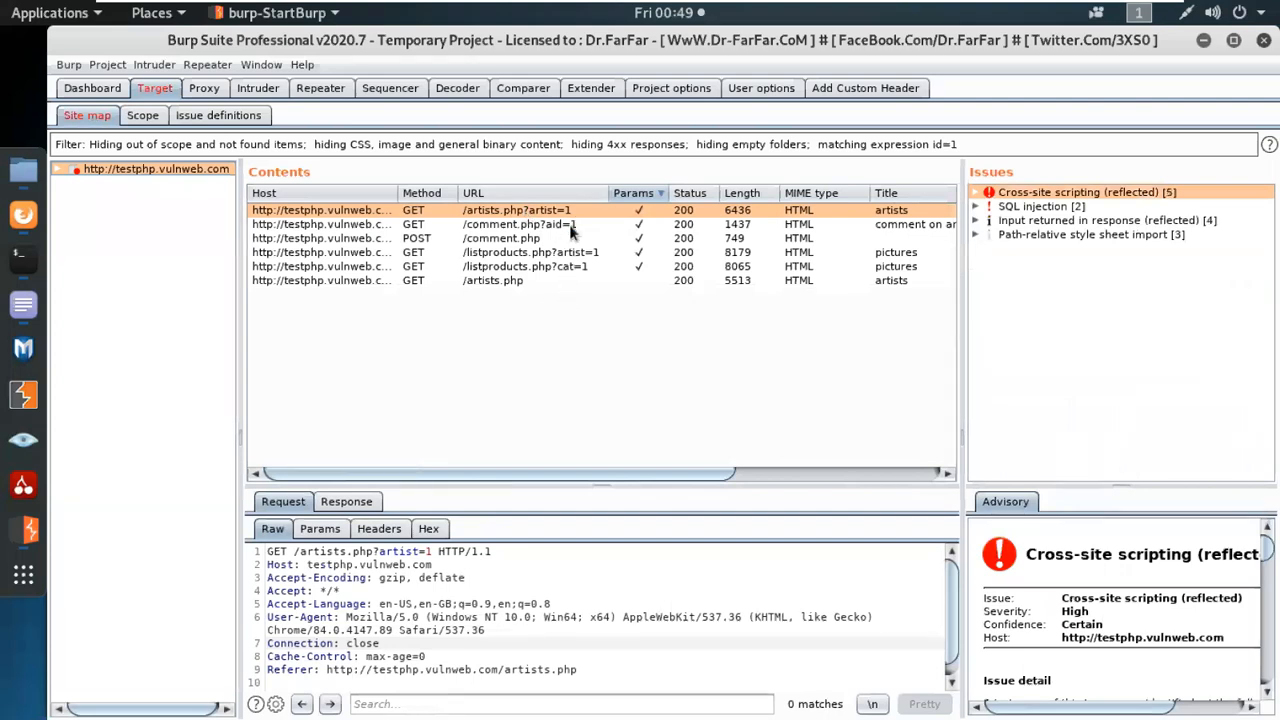
Inspect the filtered requests for comment.php?aid=1, listproducts.php?artist=1 and listproducts.php?cat=1, and recheck the filter settings without changing them.
click(572, 226)
click(580, 253)
click(583, 266)
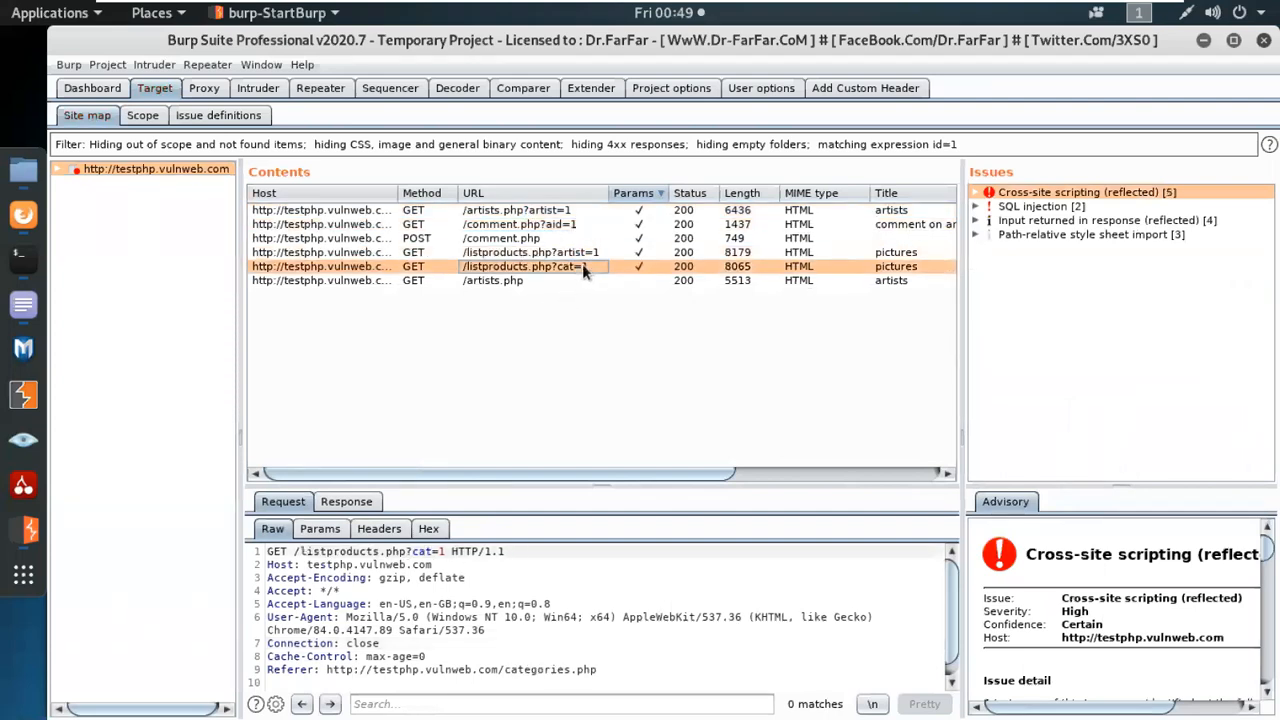
click(218, 145)
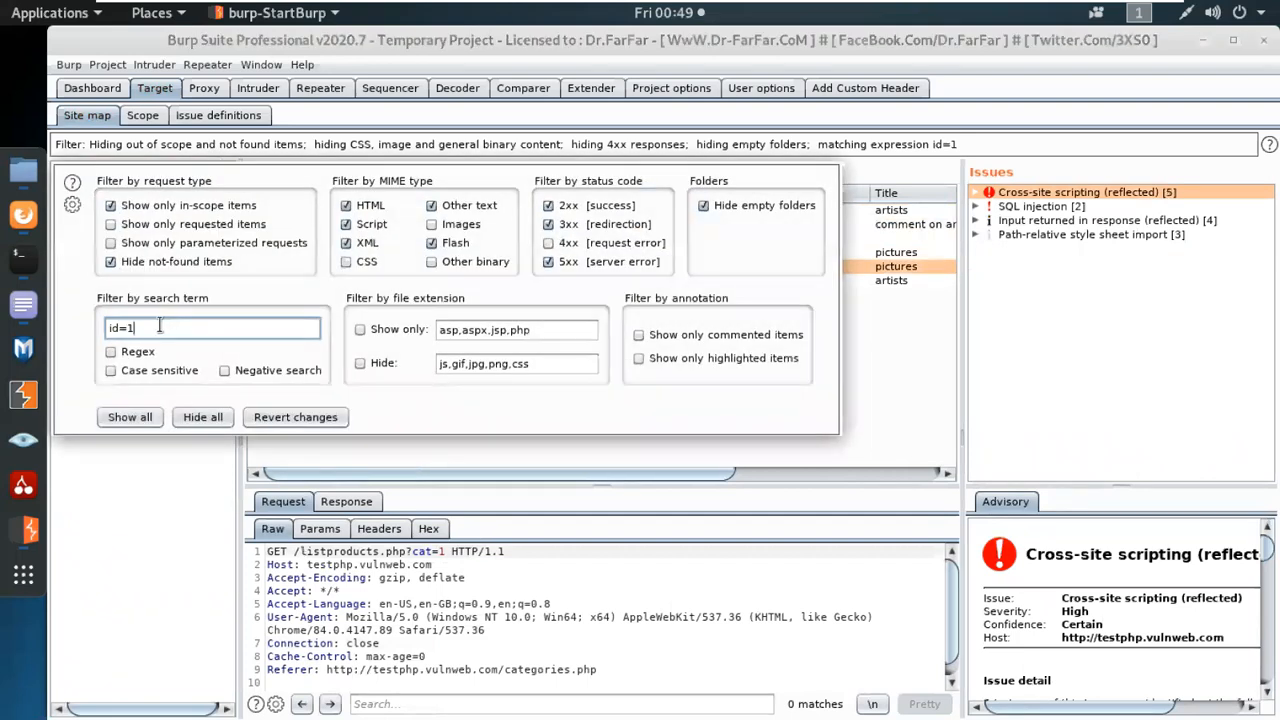
click(181, 477)
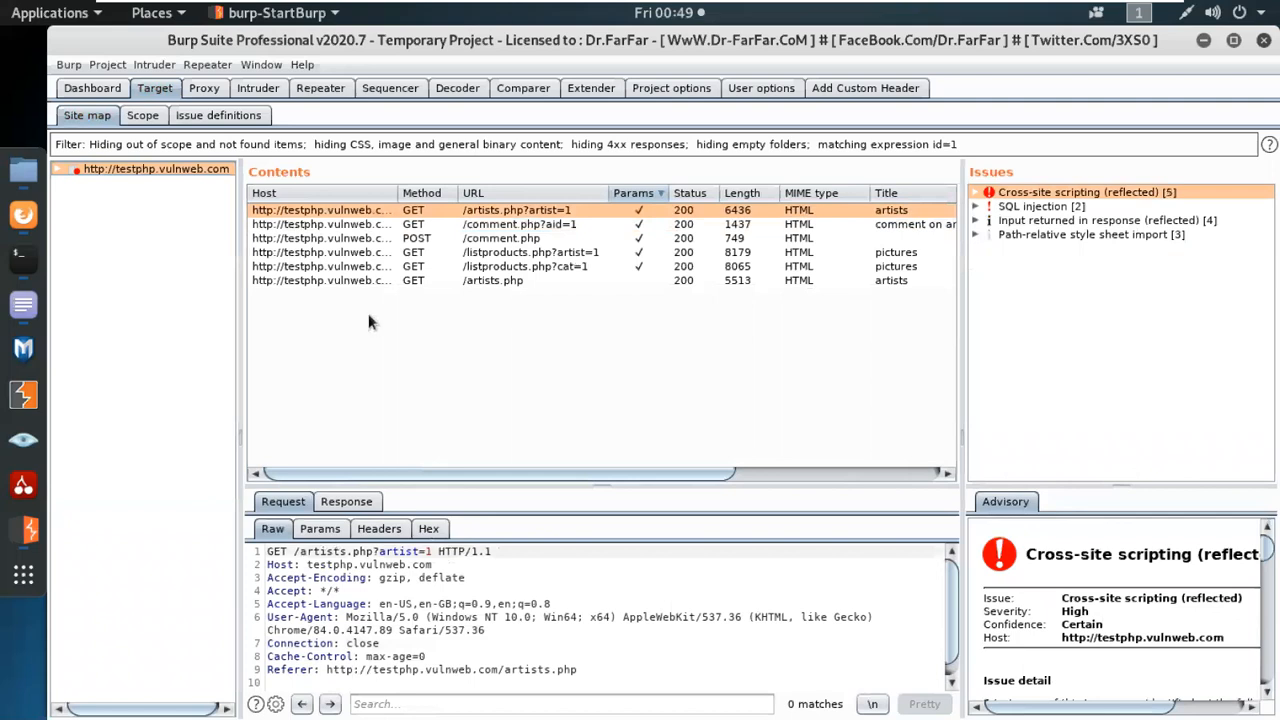
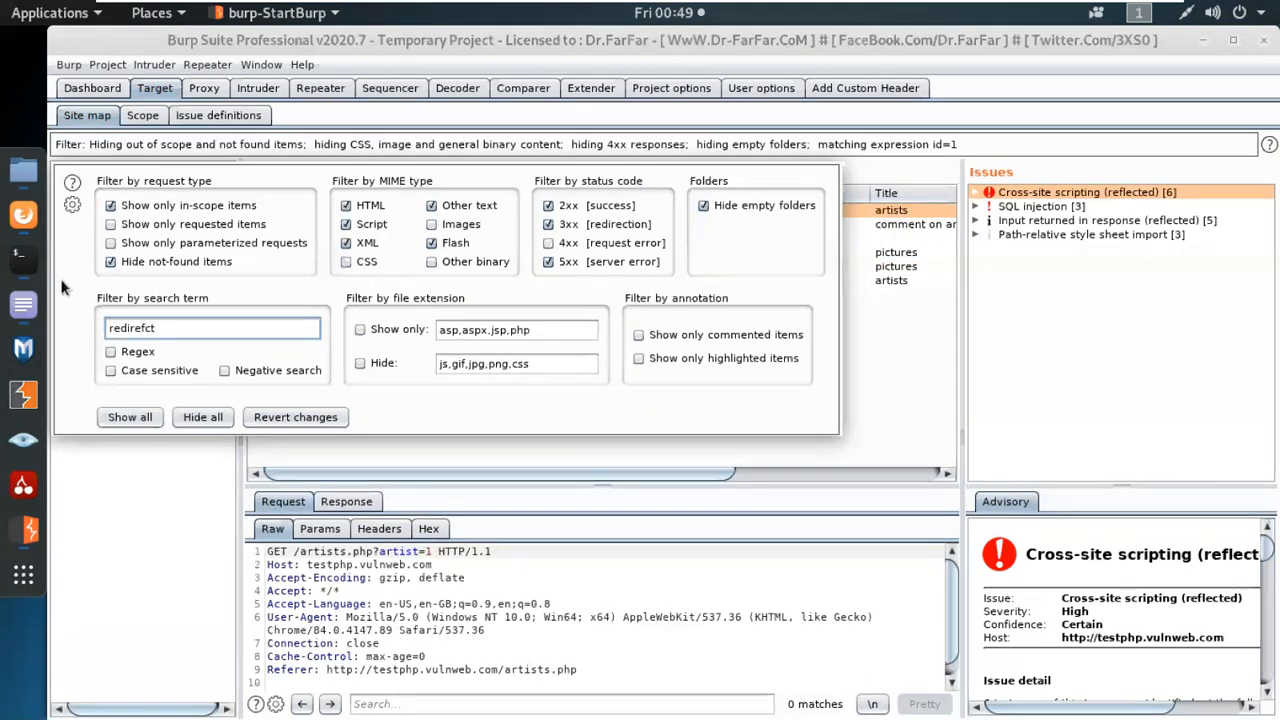
Filter the site map by the search term redirect=.
key(BackSpace)
key(BackSpace)
key(BackSpace)
text(ct=)
click(132, 526)
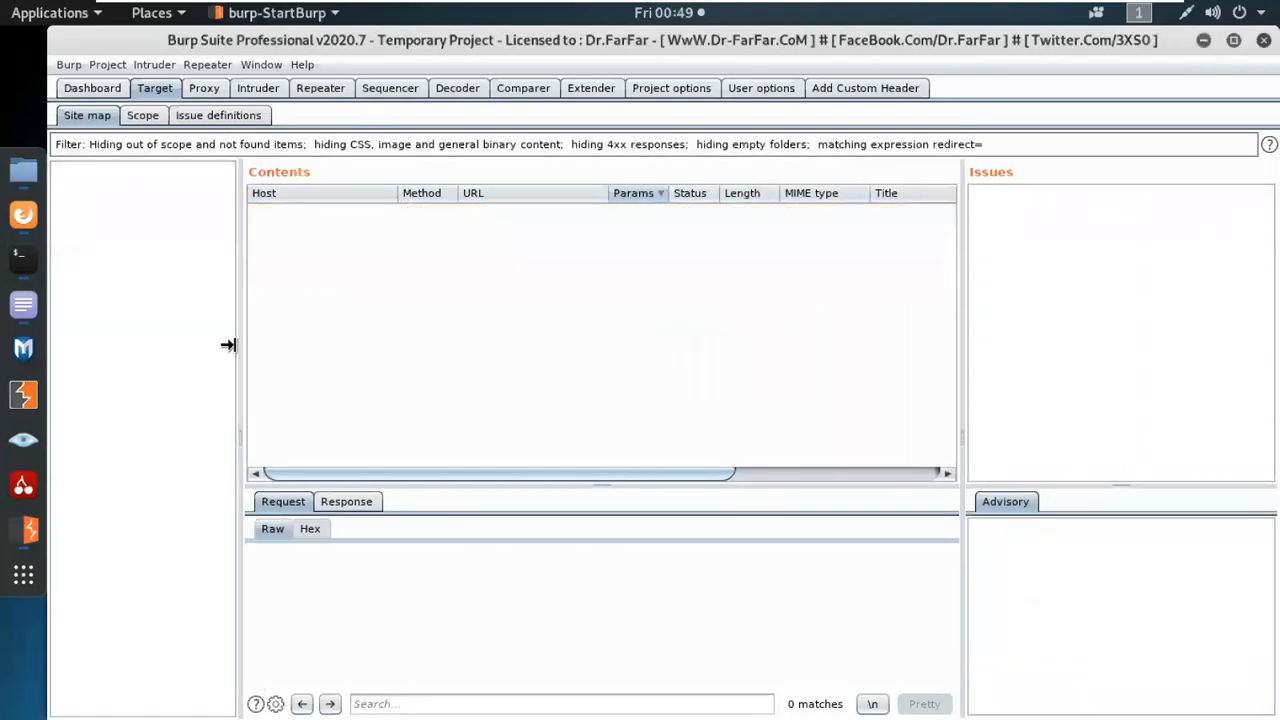
Replace the site map filter's search term with url= and apply it.
click(199, 149)
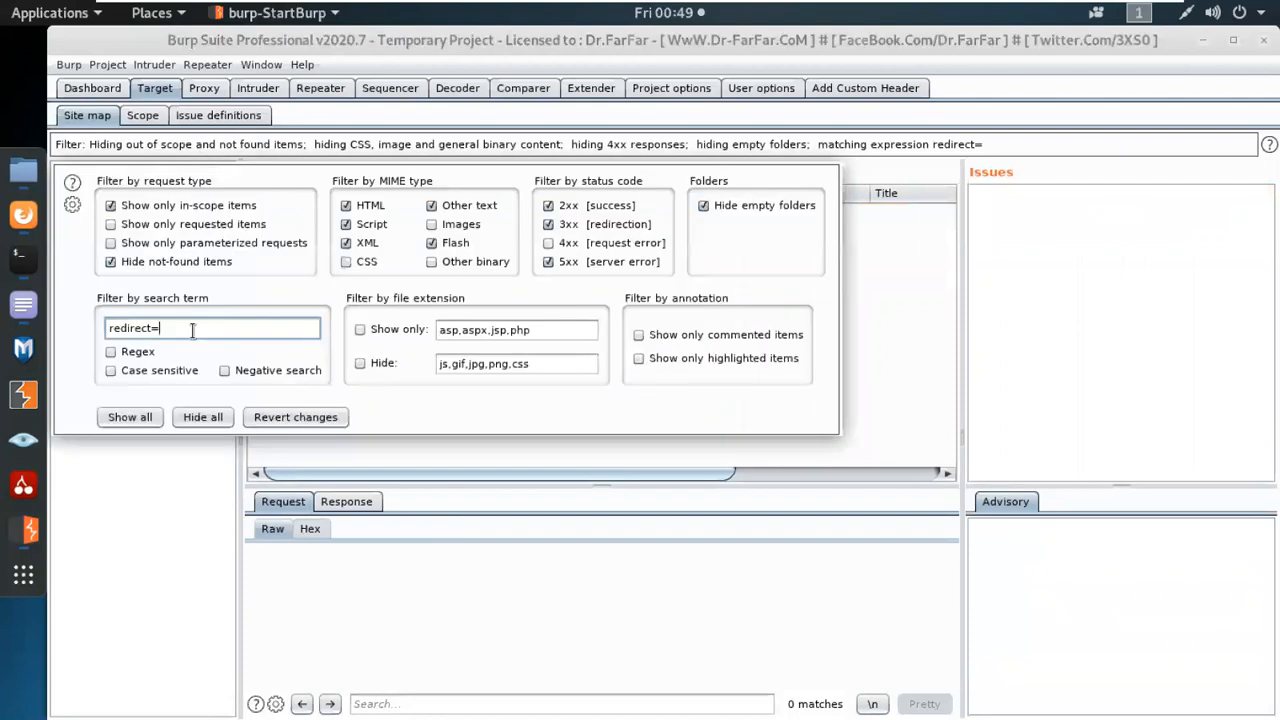
drag(166, 328, 78, 318)
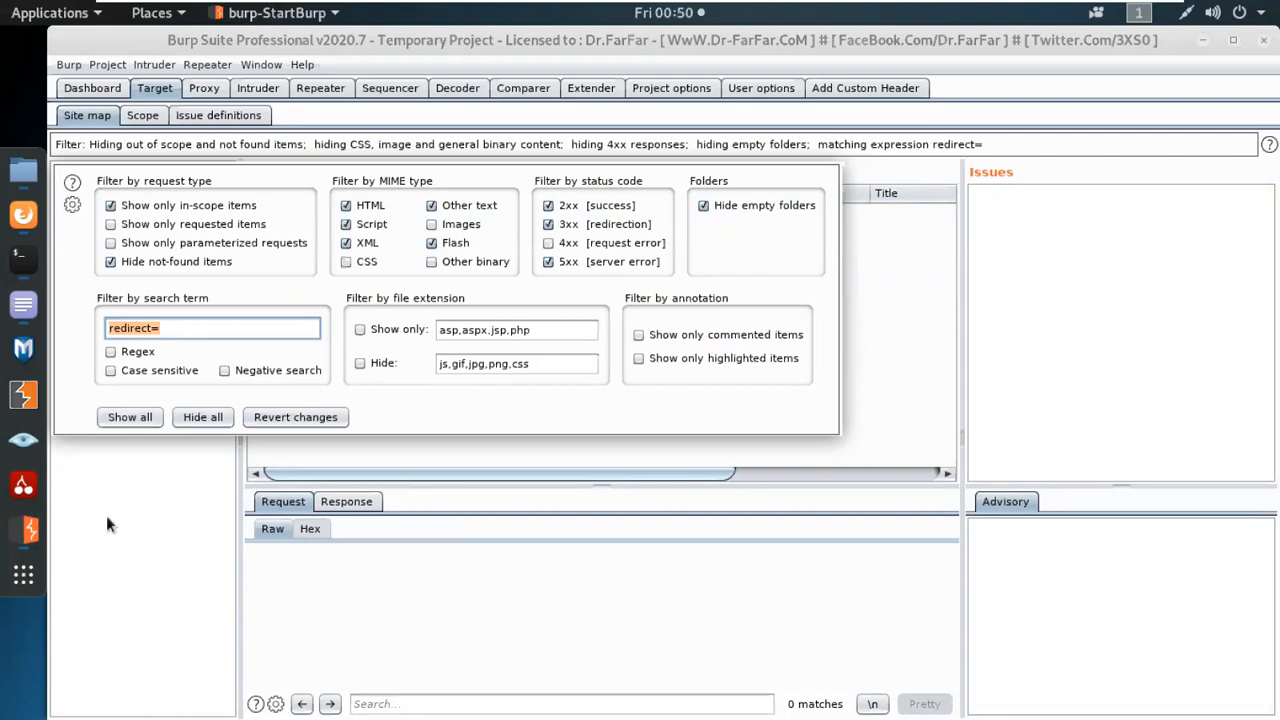
text(url=)
click(160, 530)
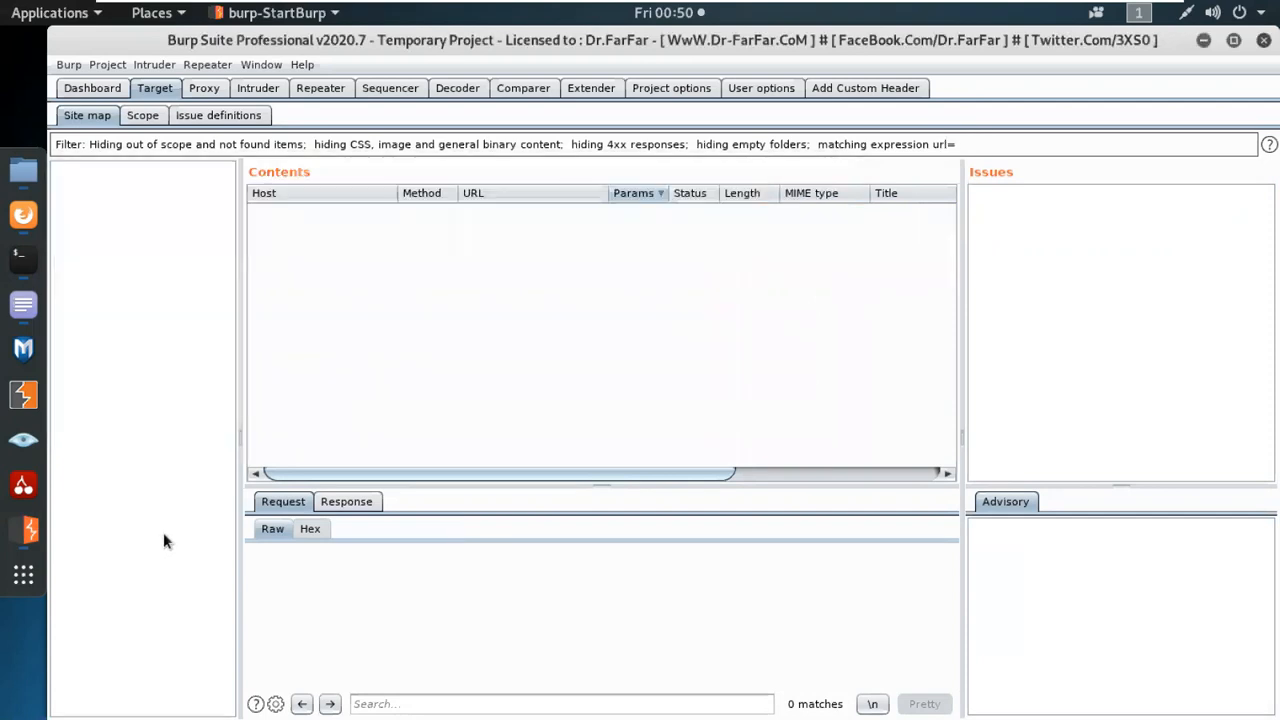
Broaden the site map filter to the search term 1 and look through the matching requests.
drag(160, 330, 90, 322)
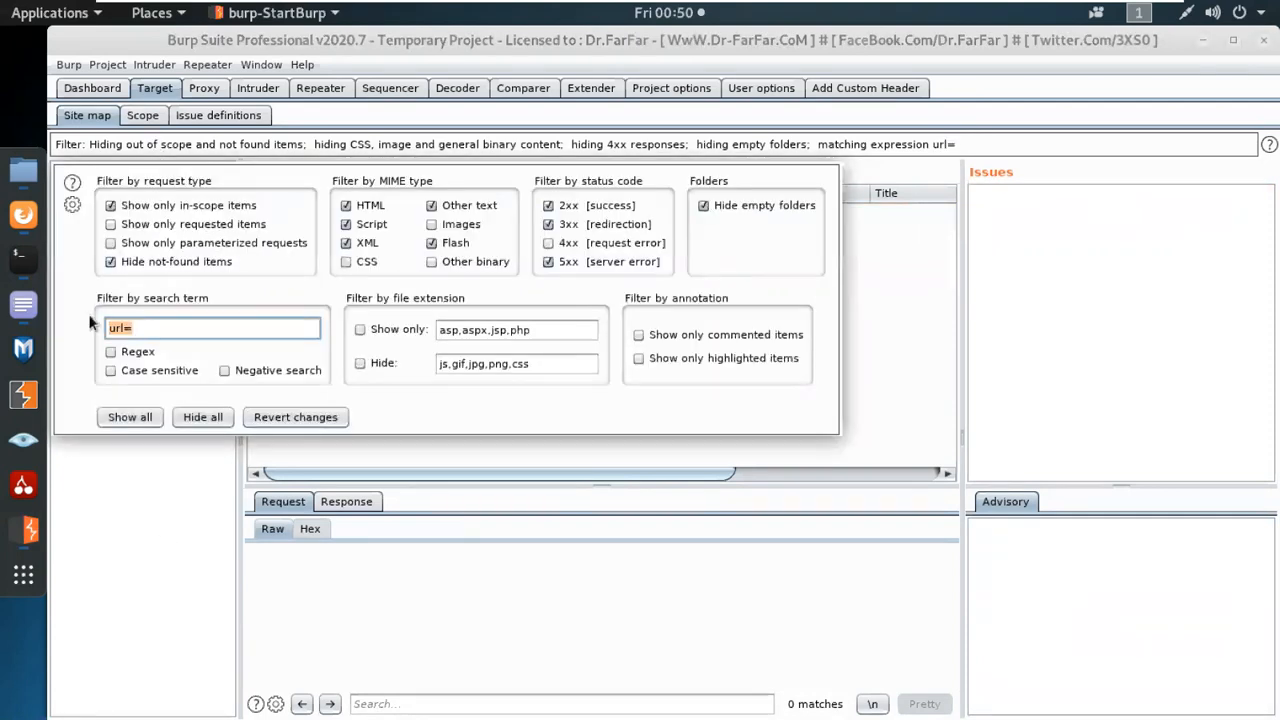
text(1)
scroll(733, 352, down, 5)
scroll(730, 346, up, 8)
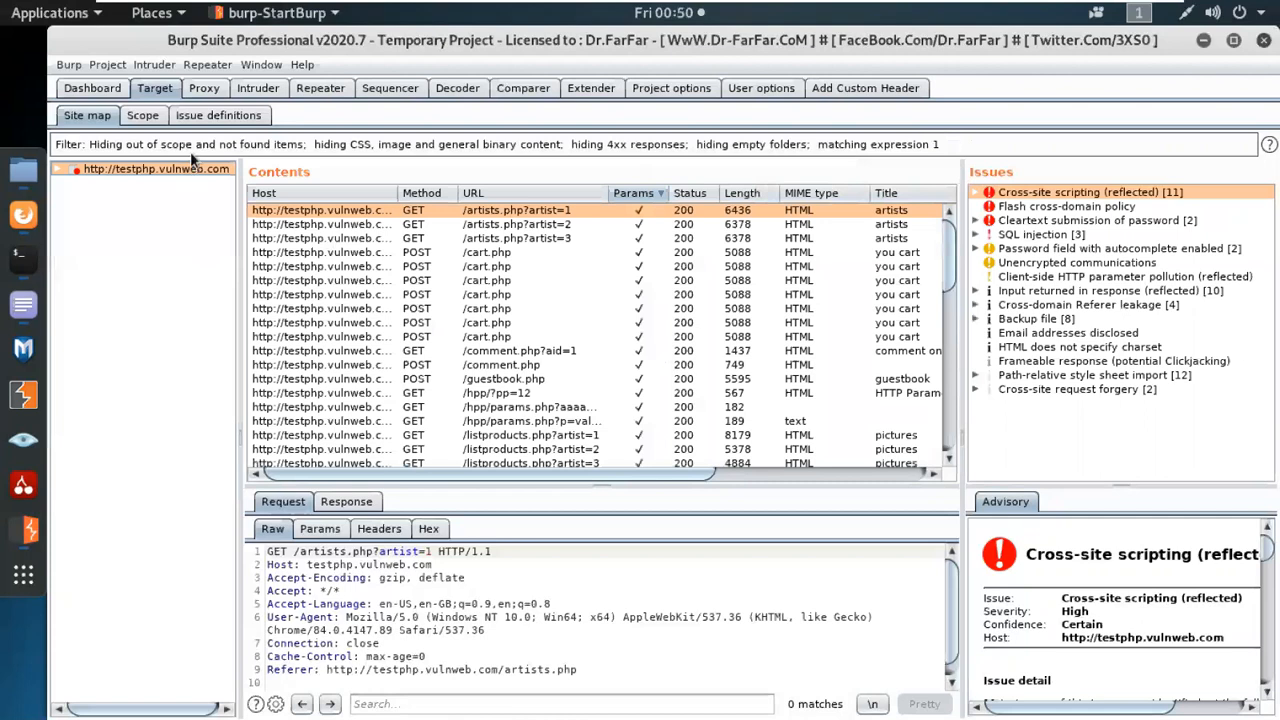
Narrow the site map filter to the search term id=1 and apply it.
click(190, 151)
key(BackSpace)
text(id=1)
click(191, 499)
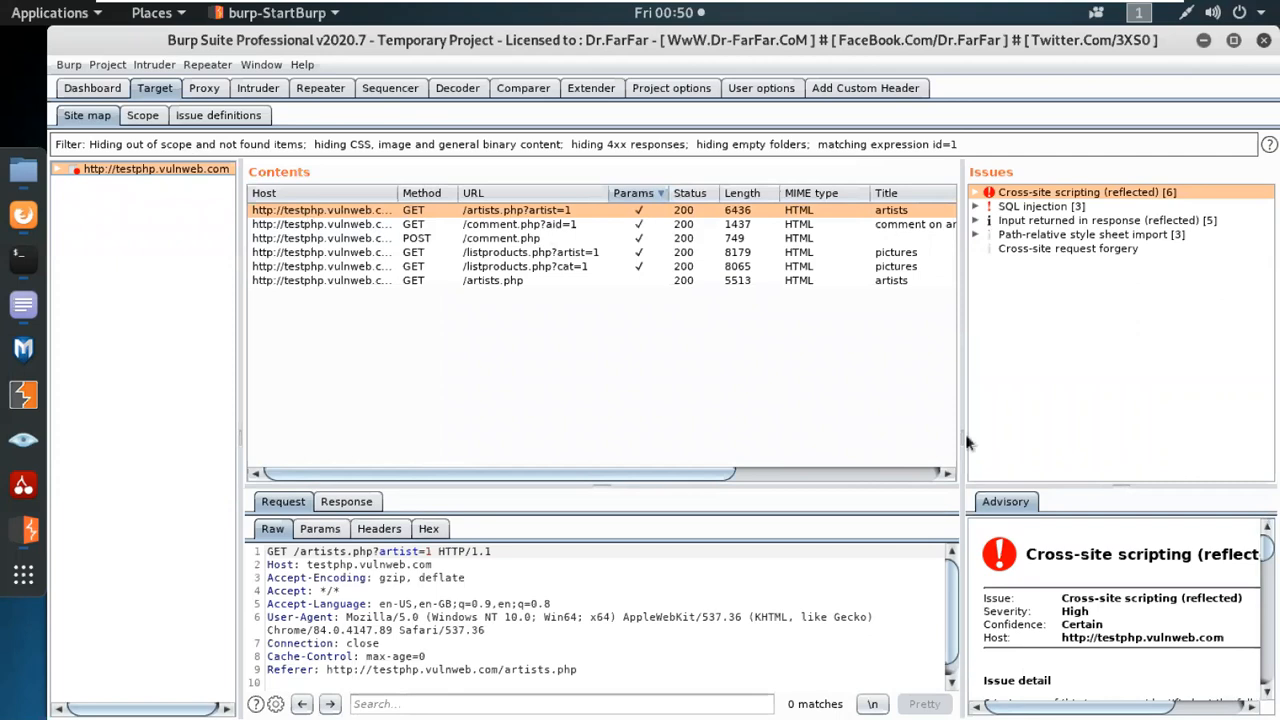
Enlarge the issues and advisory area, read through the reflected cross-site scripting advisory and select the /artists.php?artist=1 request.
drag(955, 422, 754, 415)
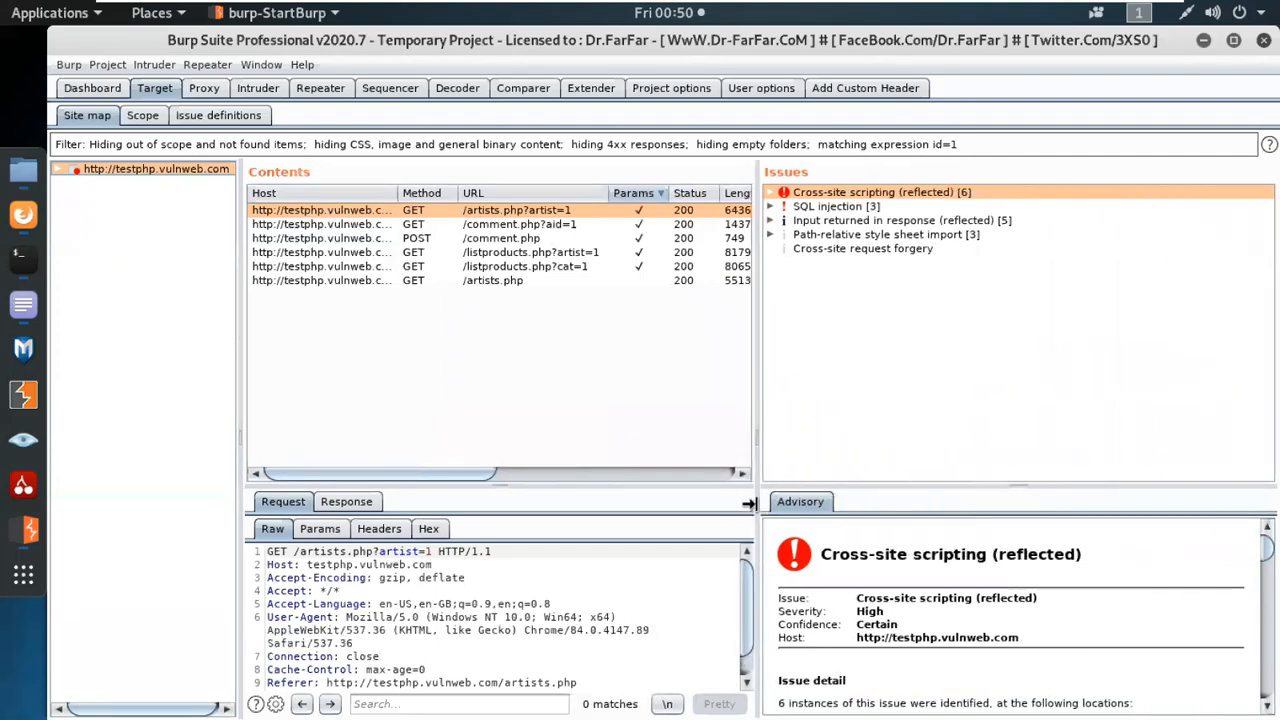
drag(713, 480, 713, 369)
scroll(1122, 529, down, 3)
scroll(1122, 520, down, 10)
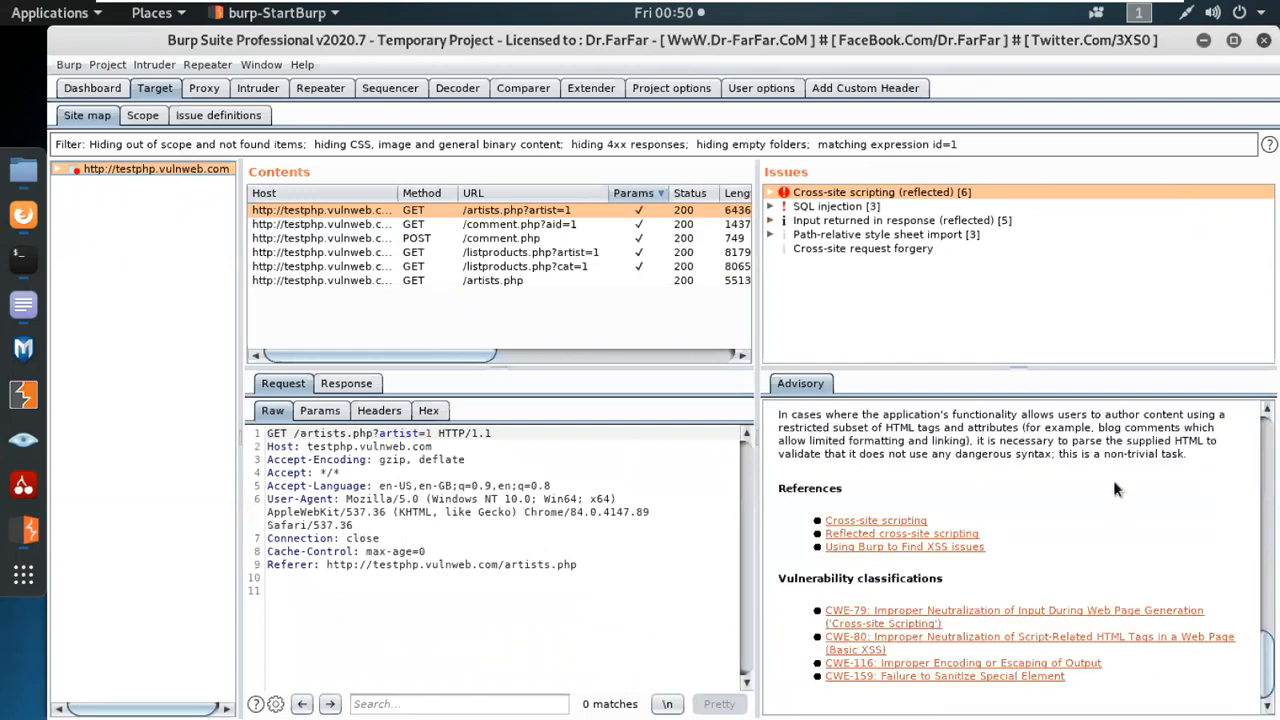
scroll(1113, 480, up, 13)
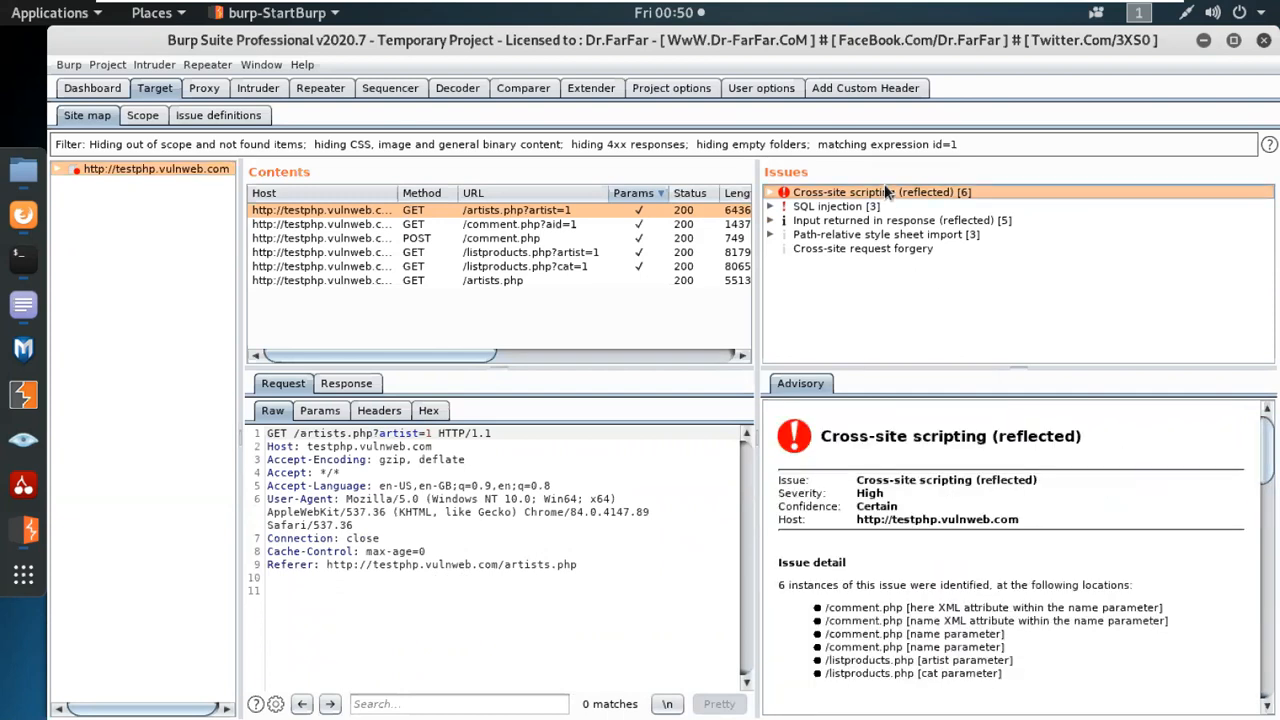
click(486, 213)
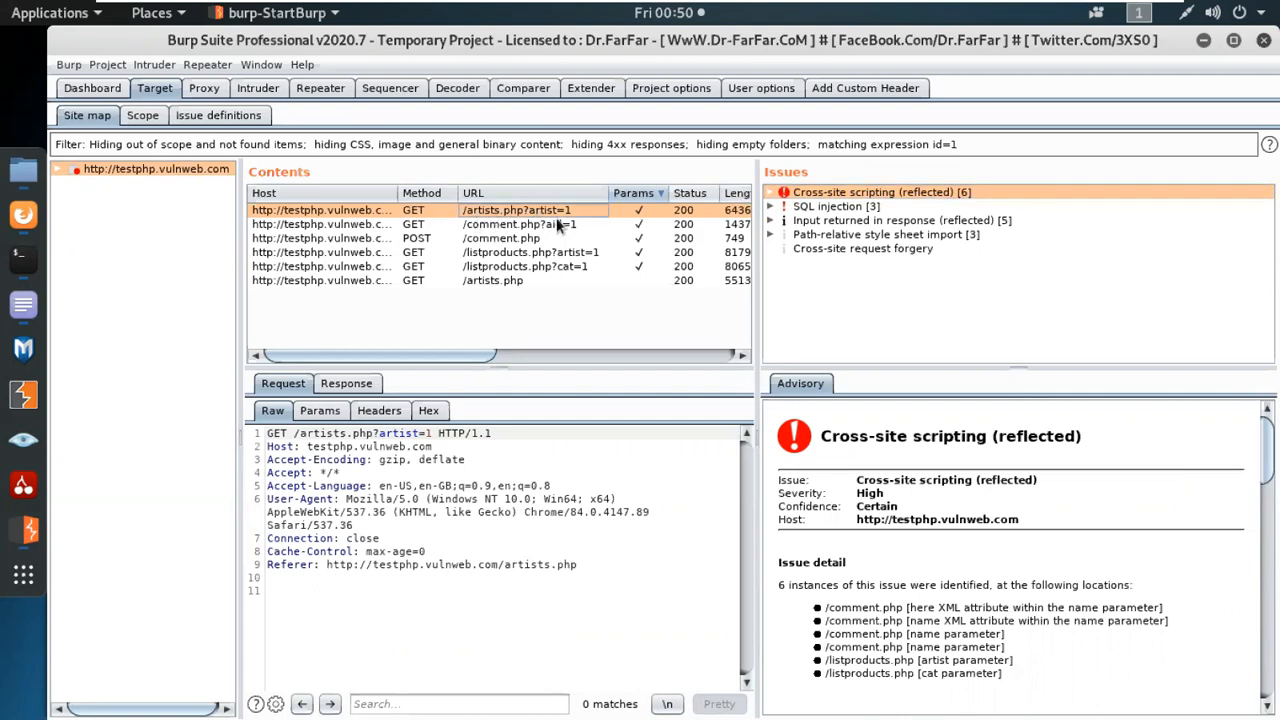
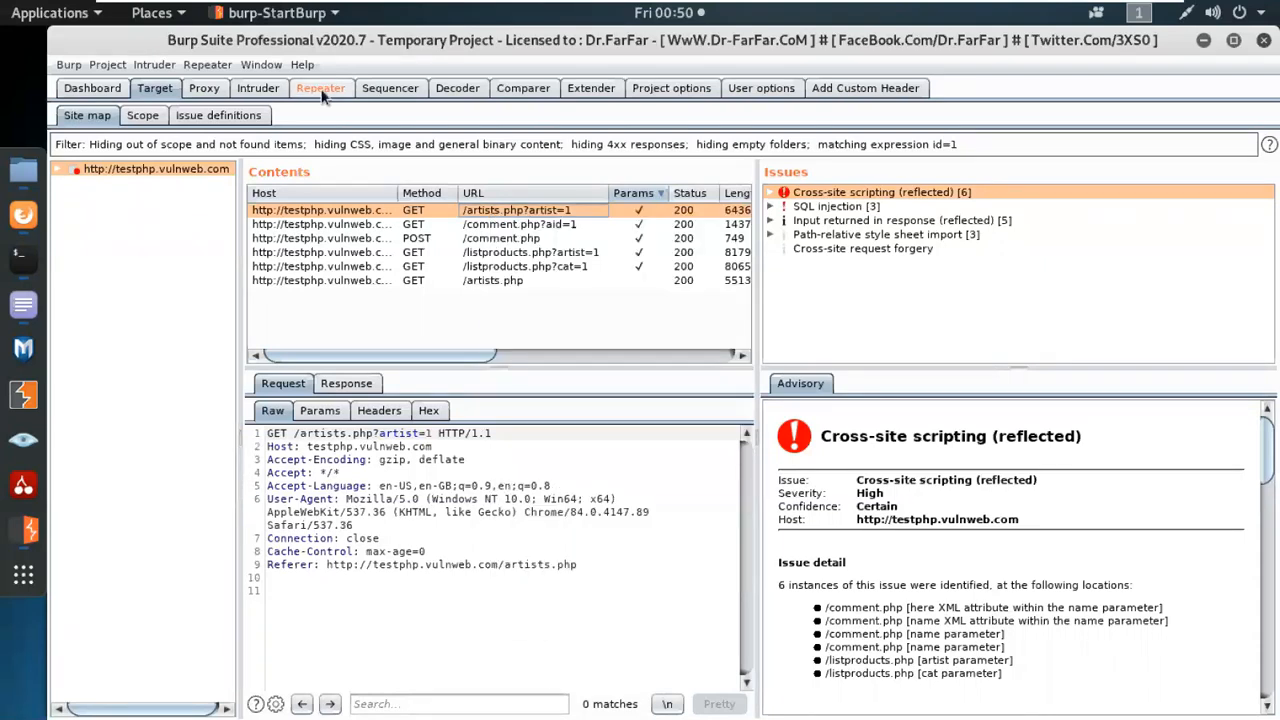
View the /artists.php?artist=1 request in Repeater, check it against its site map entry and return to Repeater.
click(321, 89)
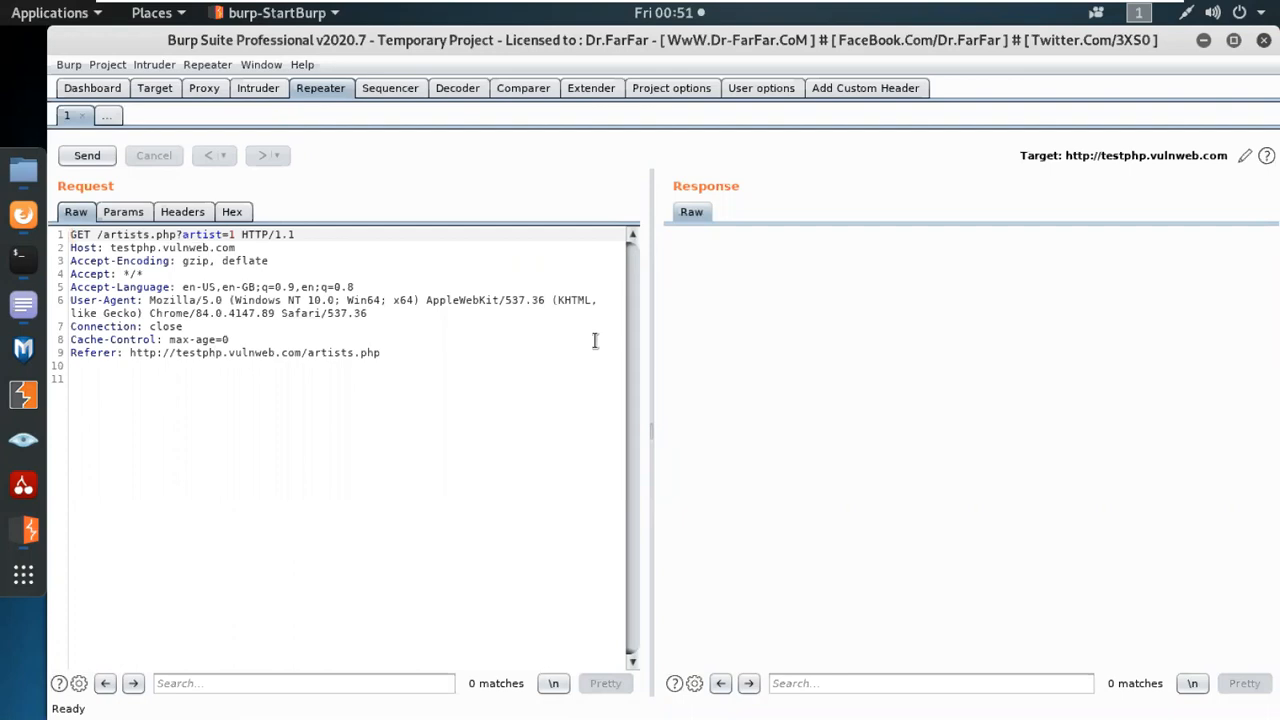
click(166, 91)
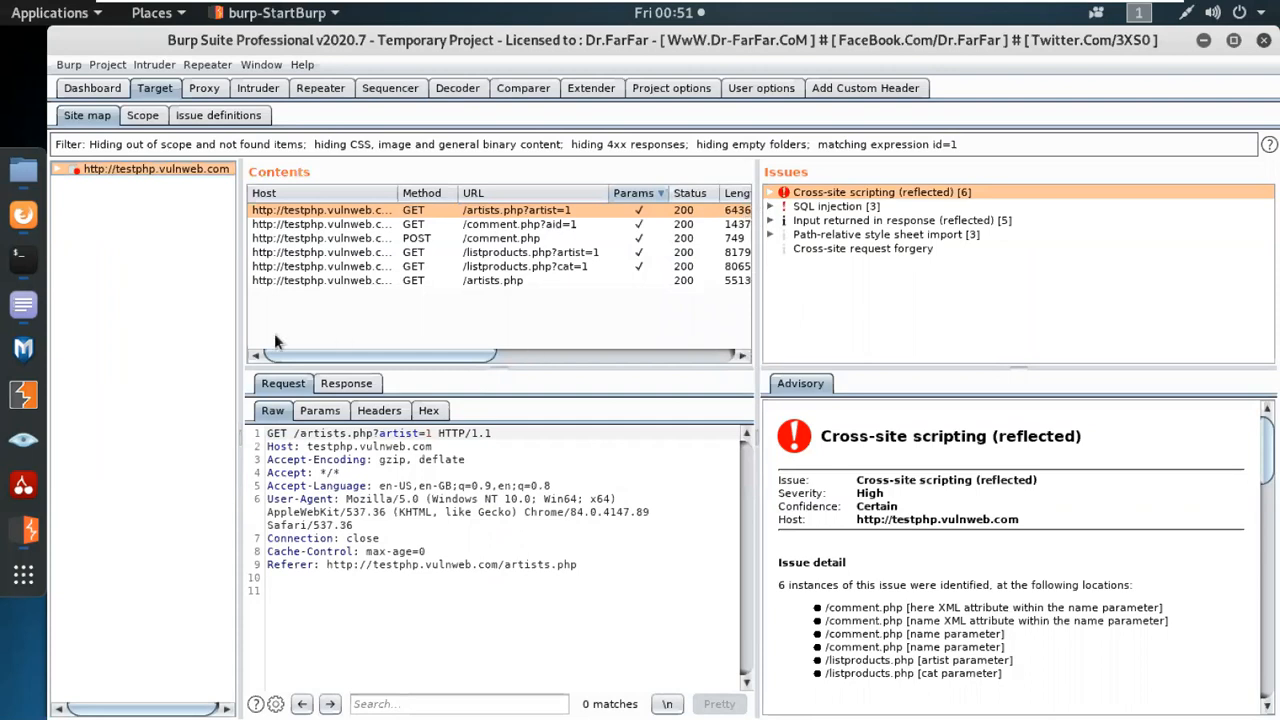
click(319, 90)
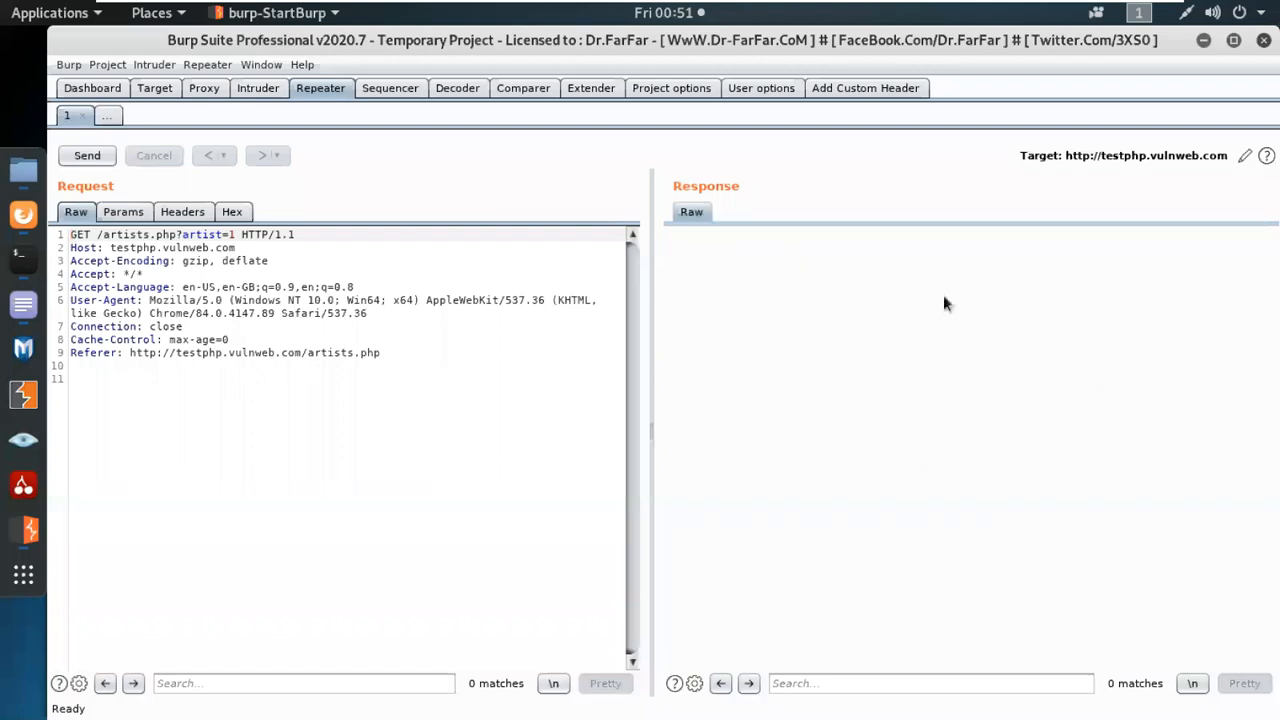
Send the GET /artists.php?artist=1 request to testphp.vulnweb.com from Repeater.
click(85, 158)
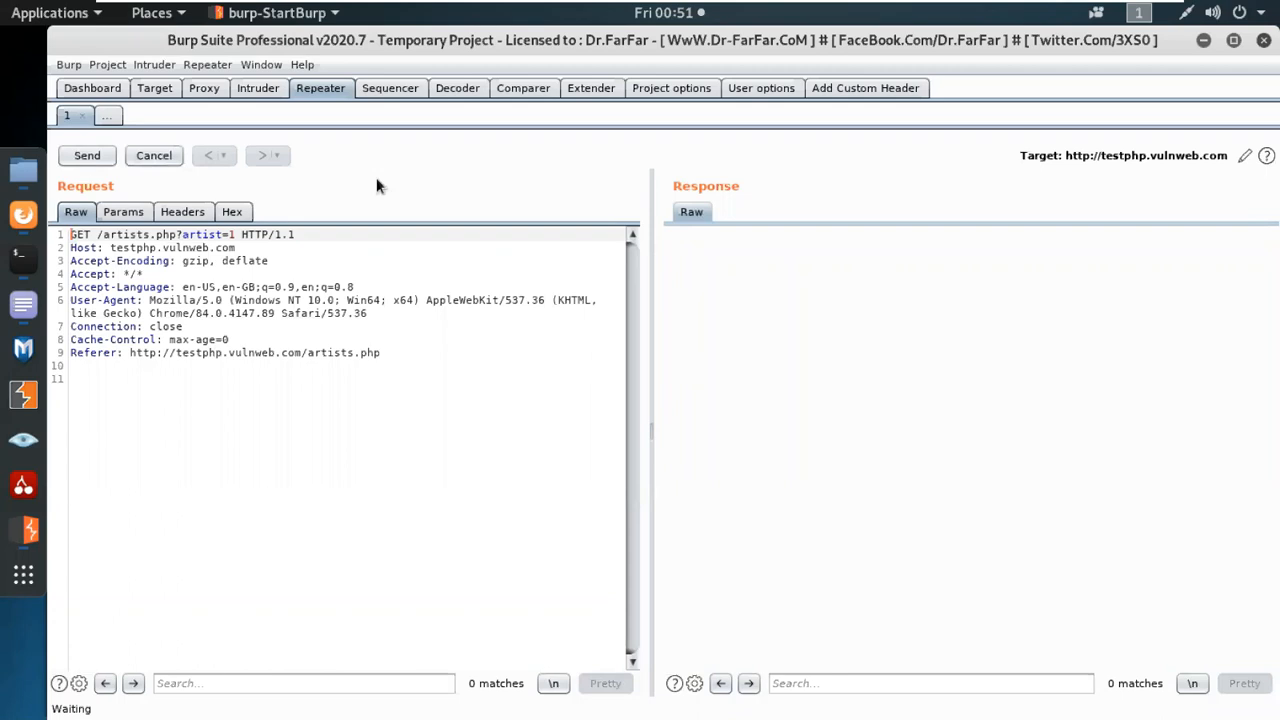
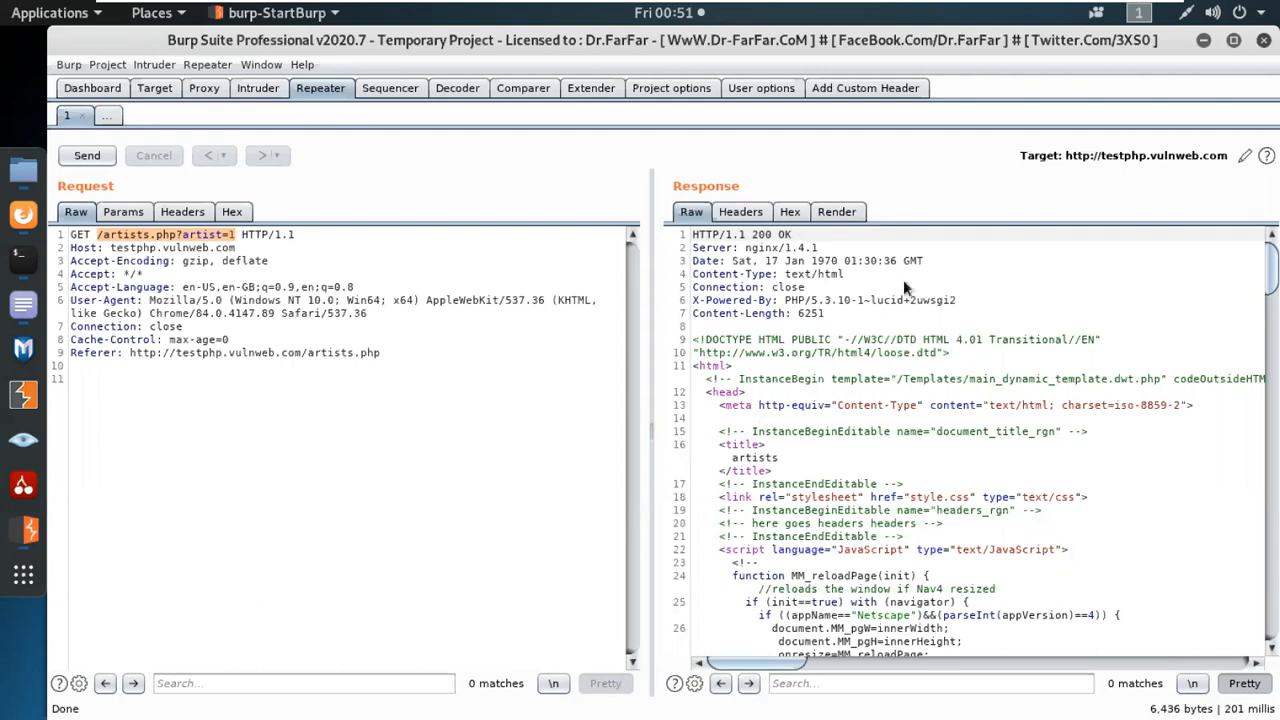
Examine the raw response headers and HTML body returned for the artists.php?artist=1 request.
scroll(1067, 532, down, 15)
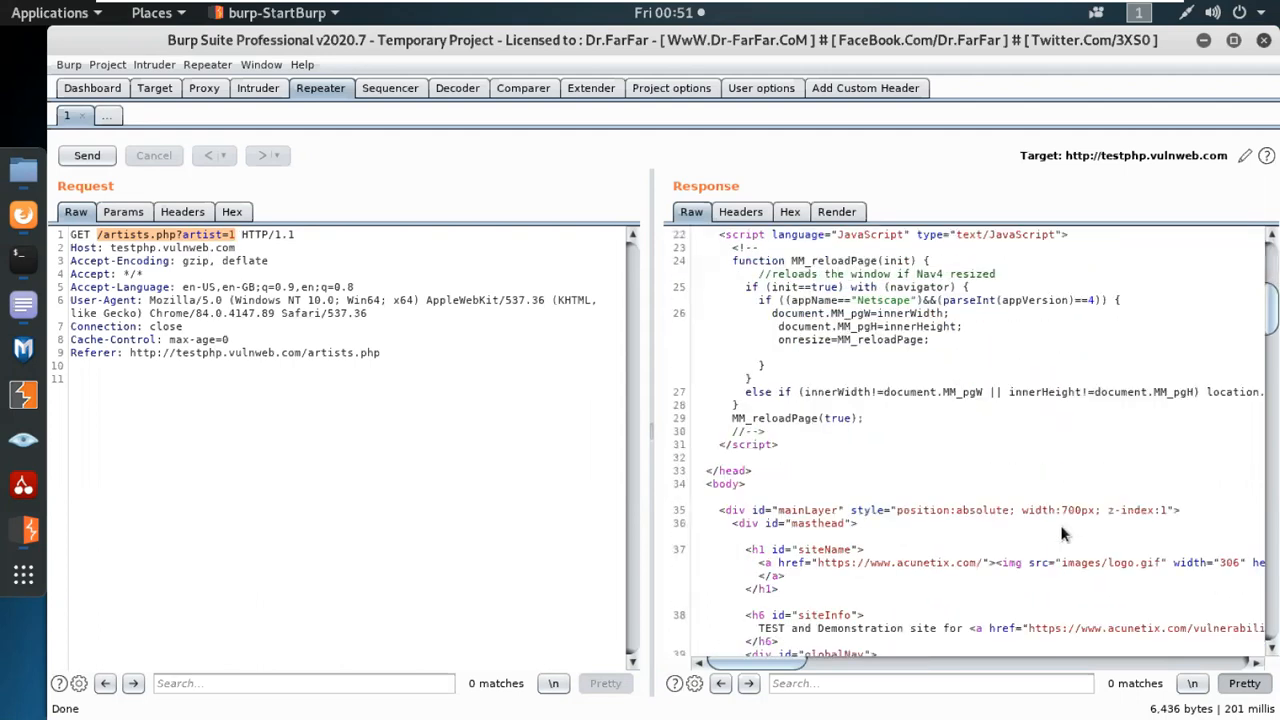
drag(1262, 375, 1262, 262)
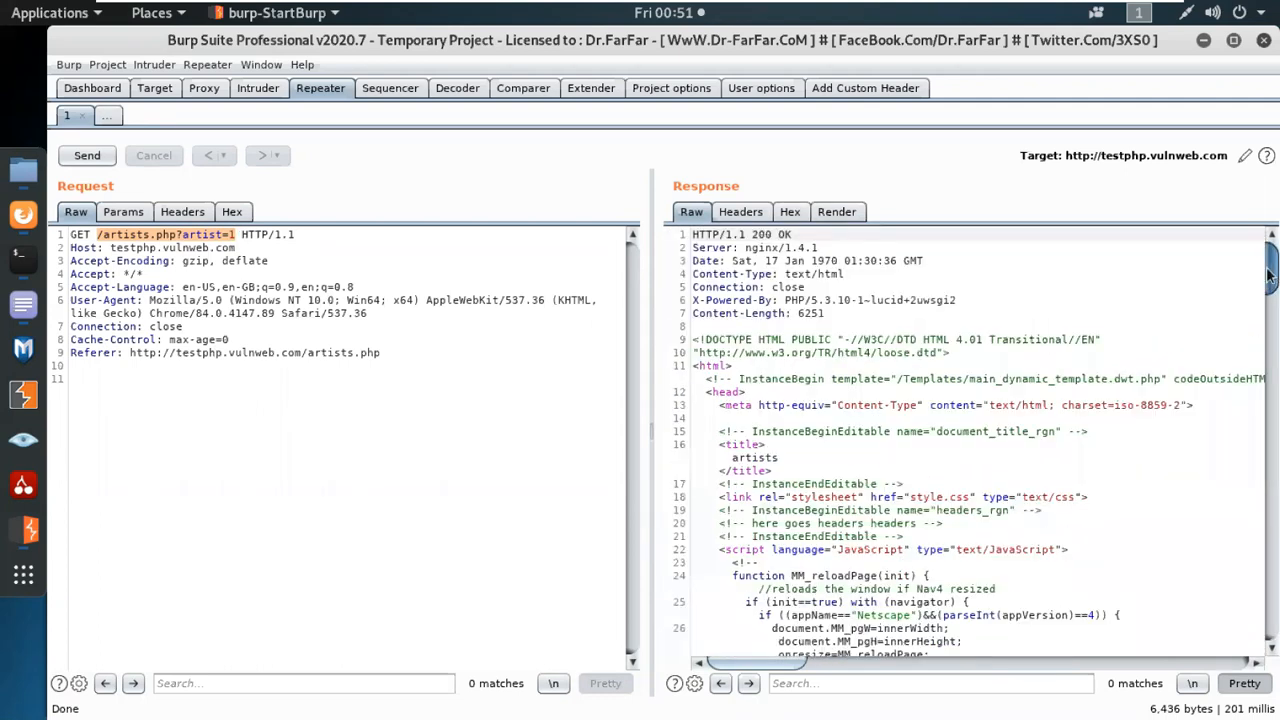
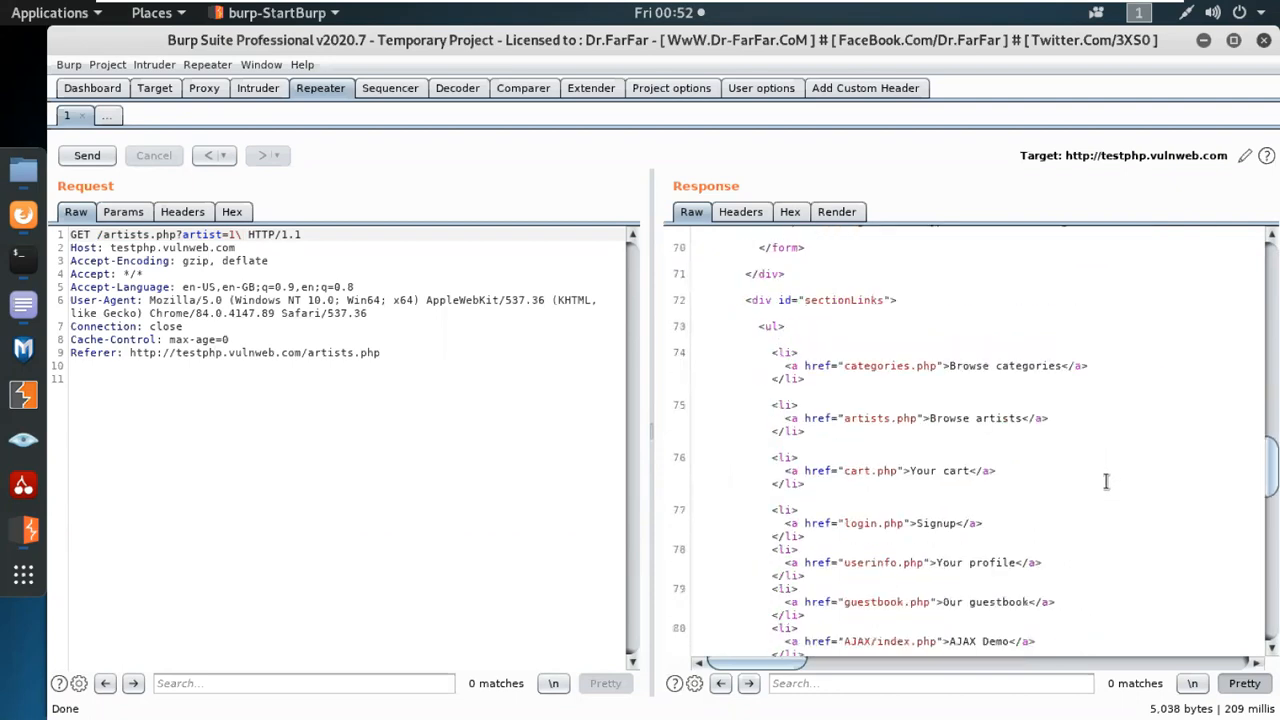
scroll(1103, 482, down, 5)
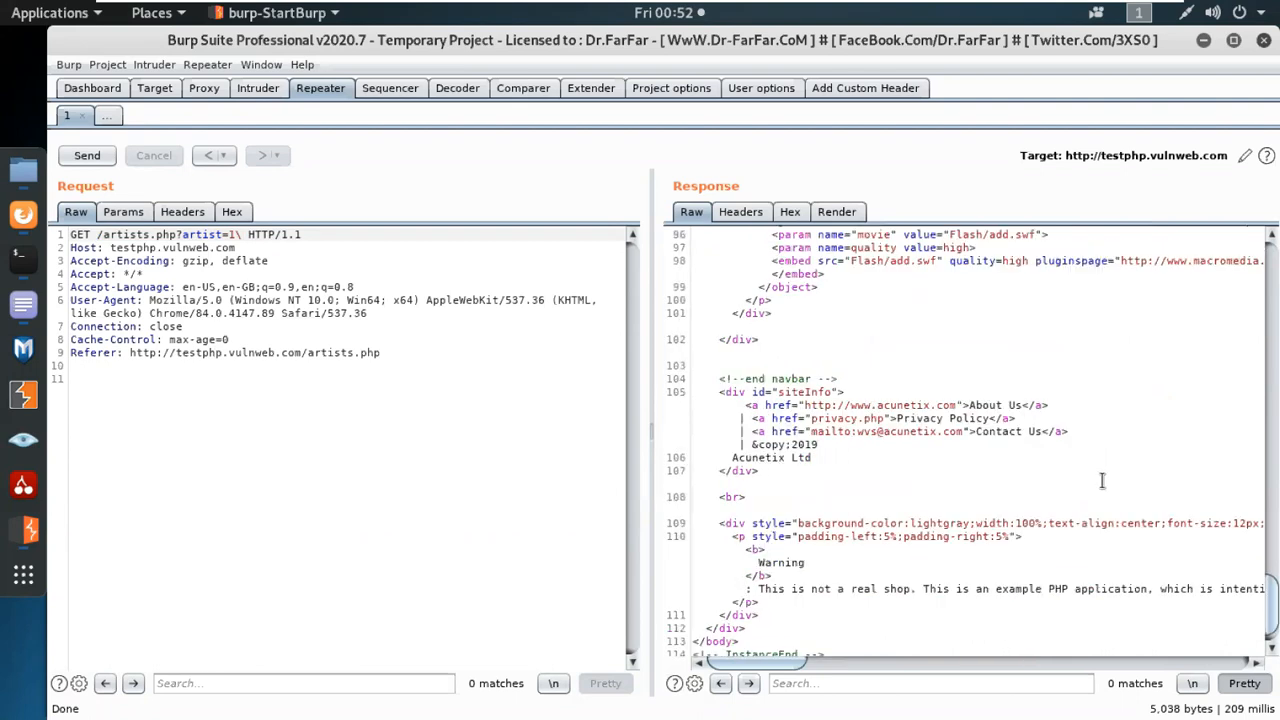
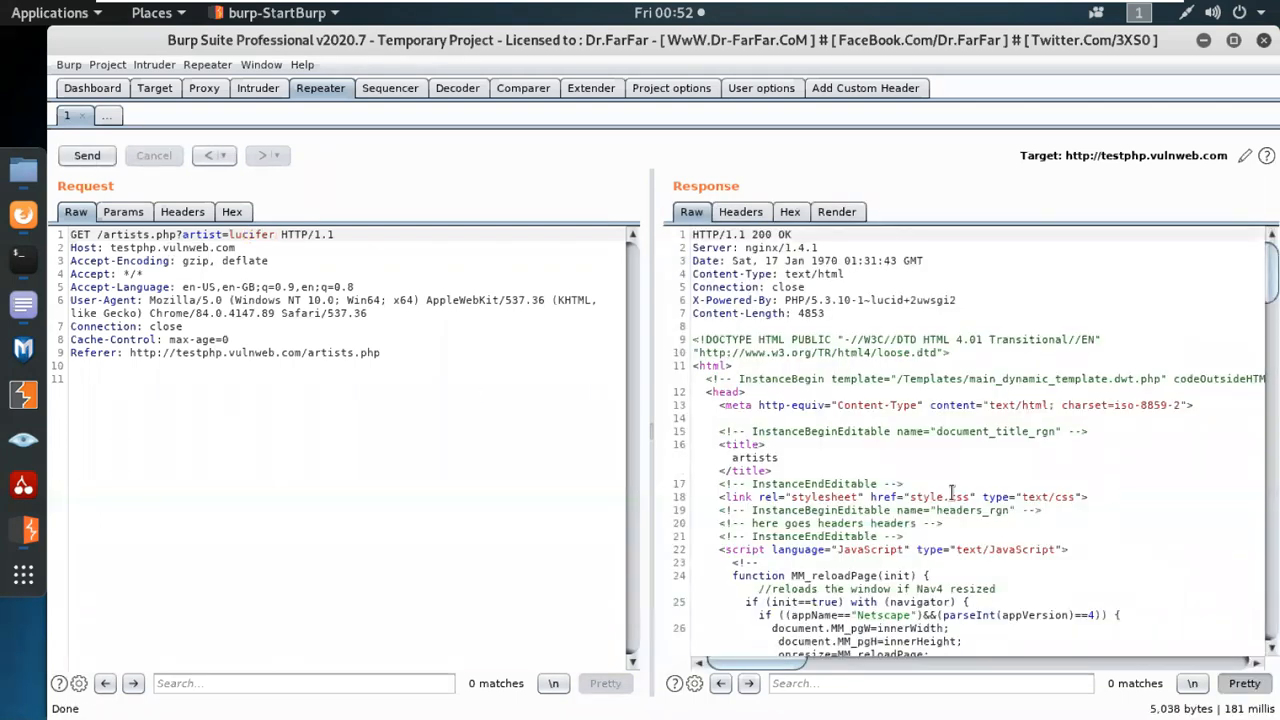
Examine the raw response to the artist=lucifer request, from its HTTP headers down to the page's content section and search form.
scroll(952, 494, down, 4)
scroll(953, 480, down, 6)
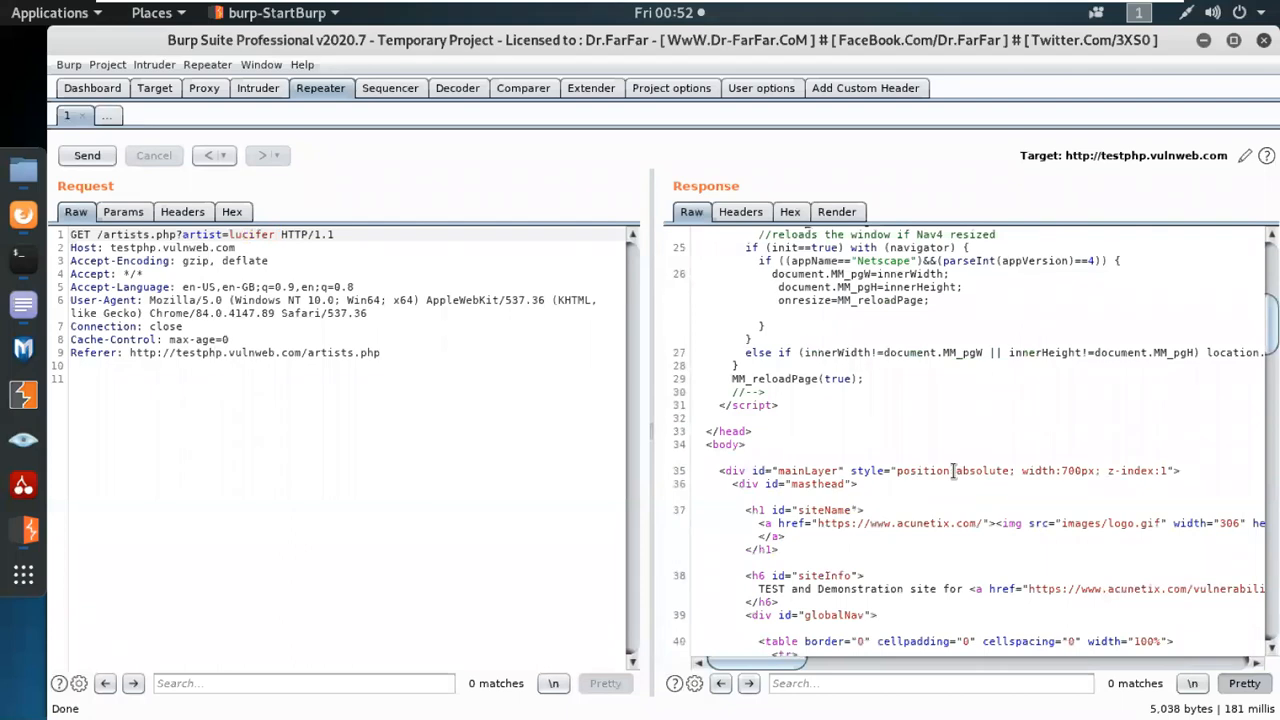
scroll(953, 470, down, 5)
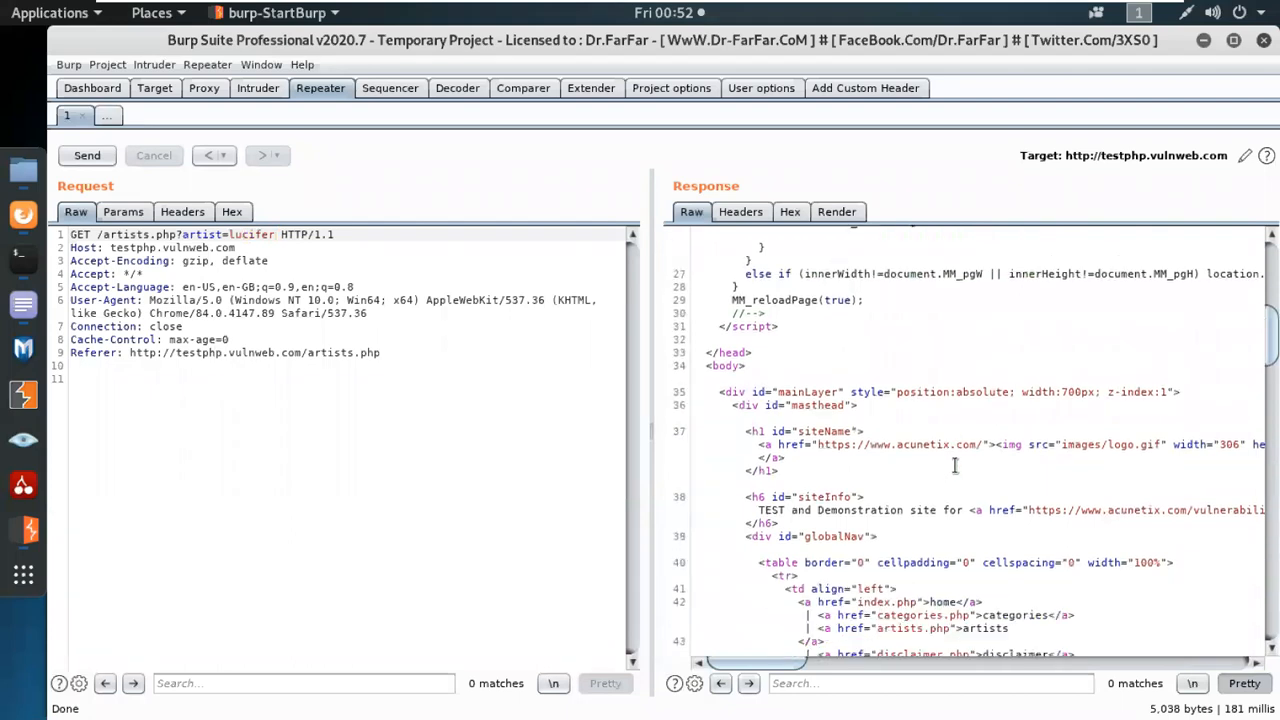
scroll(1057, 517, down, 6)
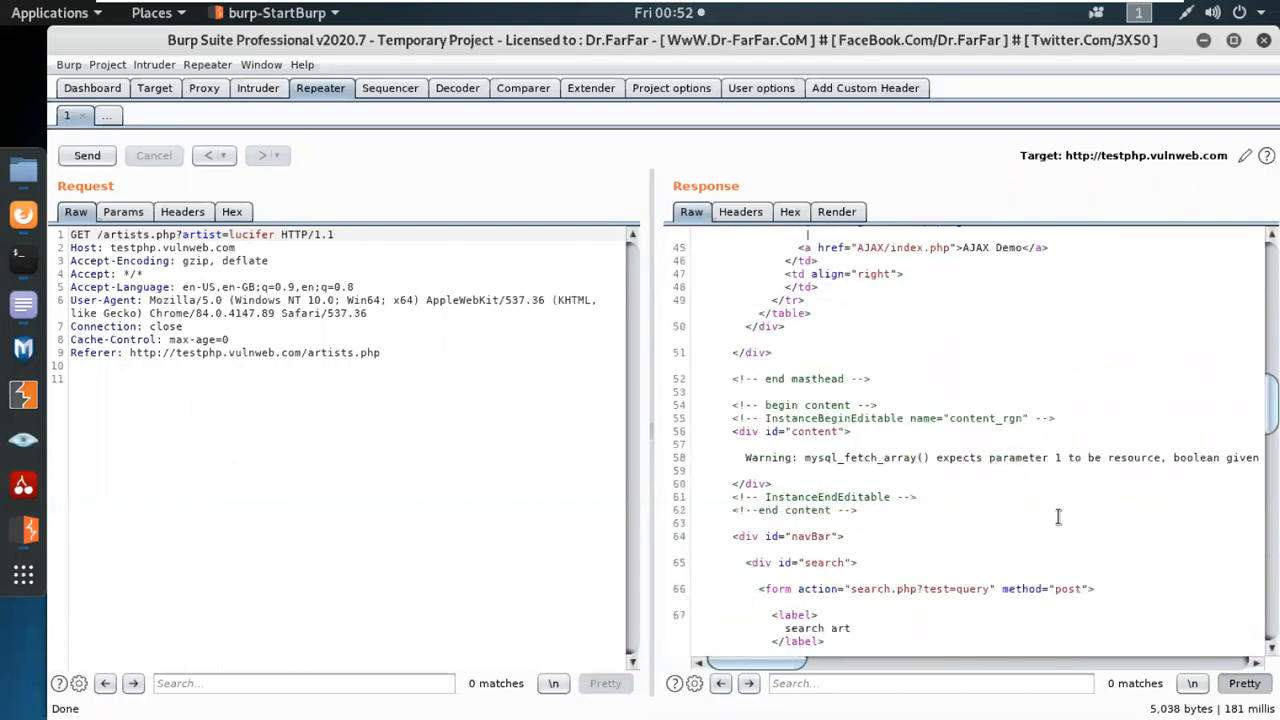
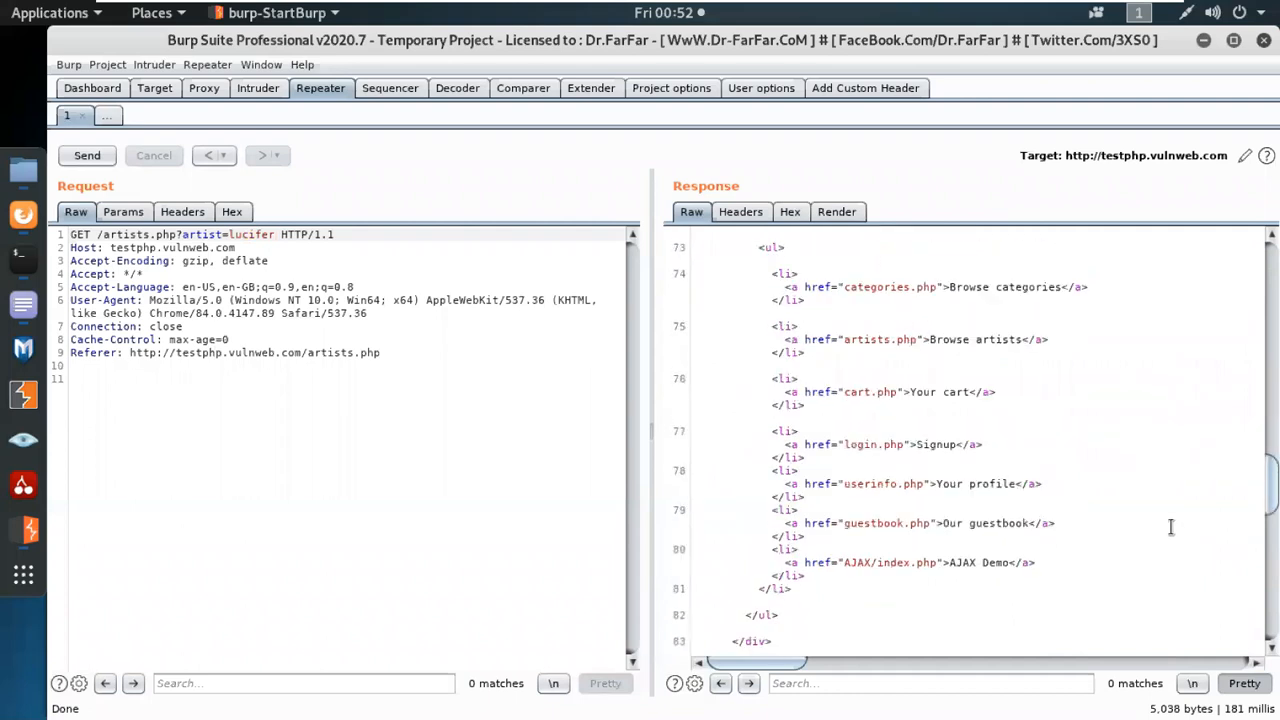
Examine the rest of the raw response, from the section links to the closing HTML tag, and return to its HTTP headers.
scroll(1171, 527, down, 5)
scroll(1171, 527, down, 5)
scroll(1171, 527, down, 6)
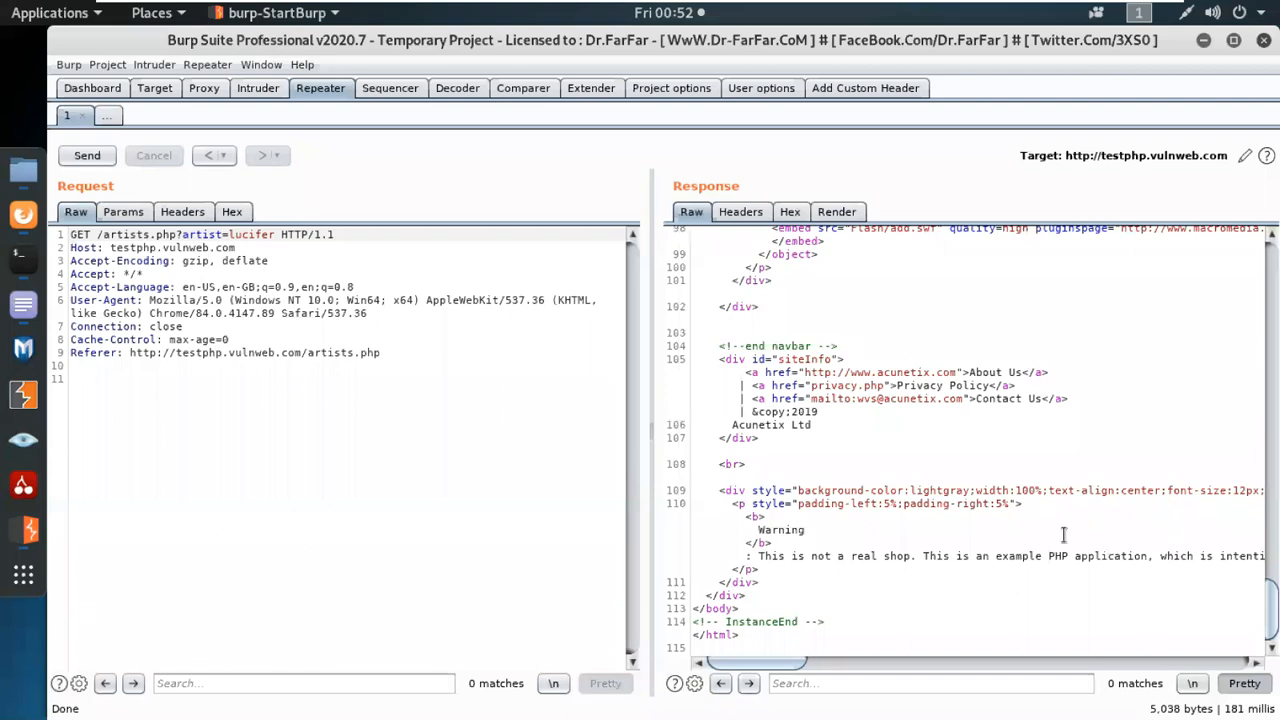
scroll(1064, 535, up, 6)
scroll(1066, 520, up, 8)
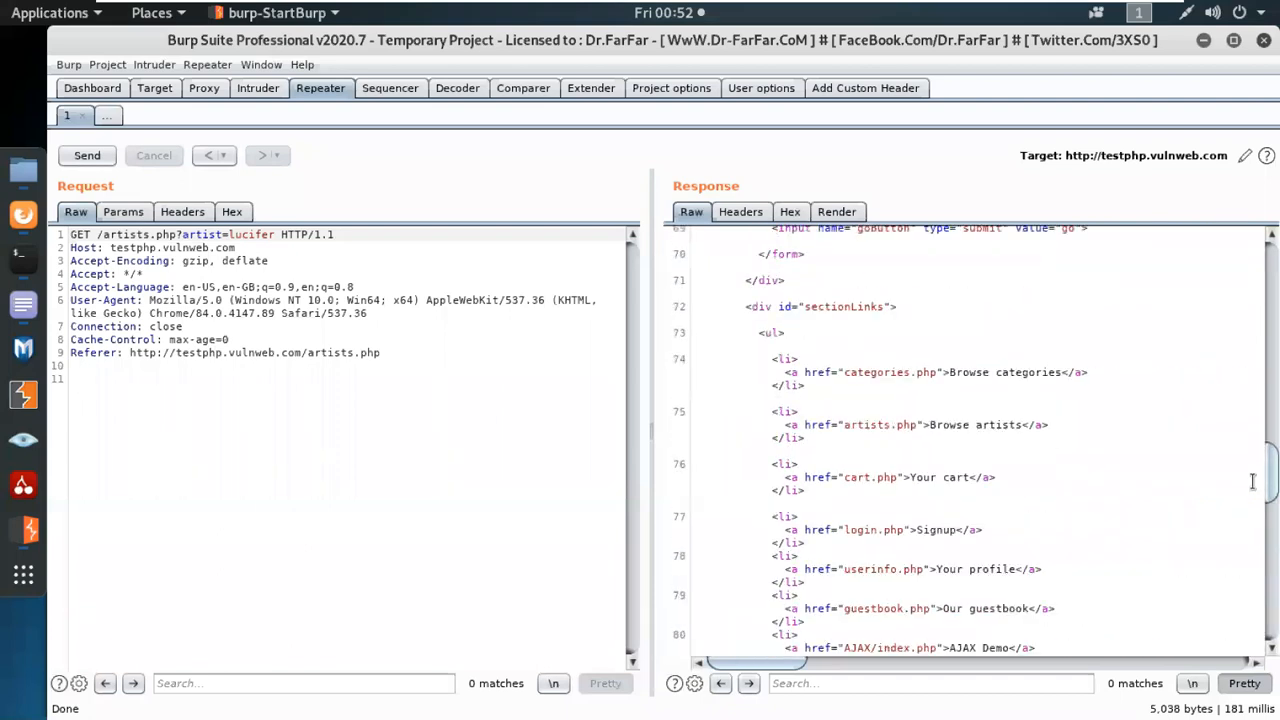
drag(1275, 470, 1273, 265)
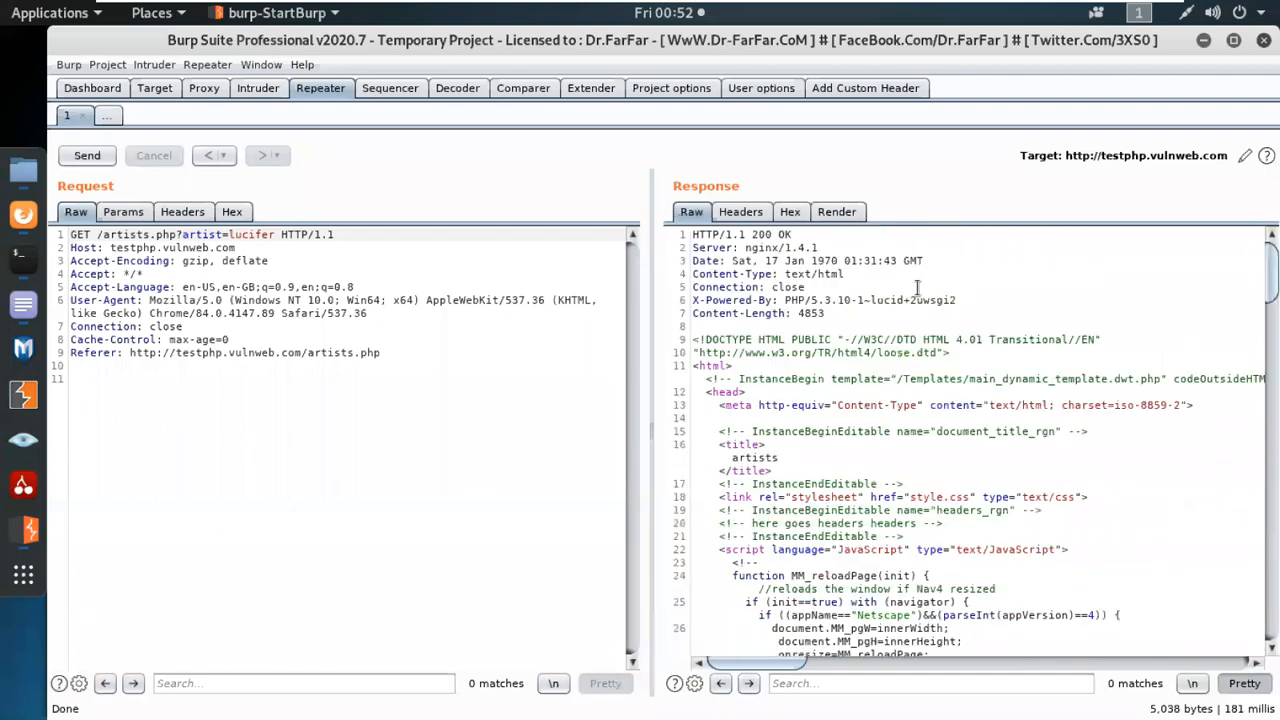
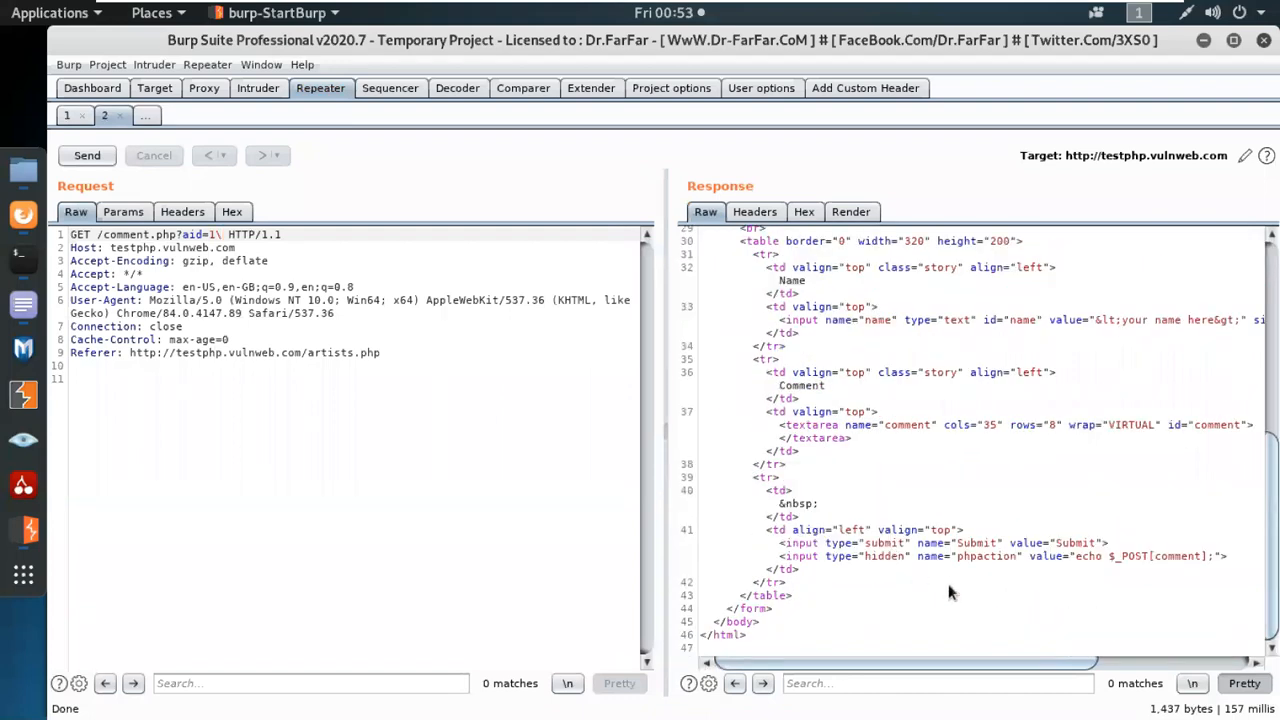
Review the beginning of the raw comment.php response, from the HTTP status line to the opening of the form.
scroll(950, 592, up, 10)
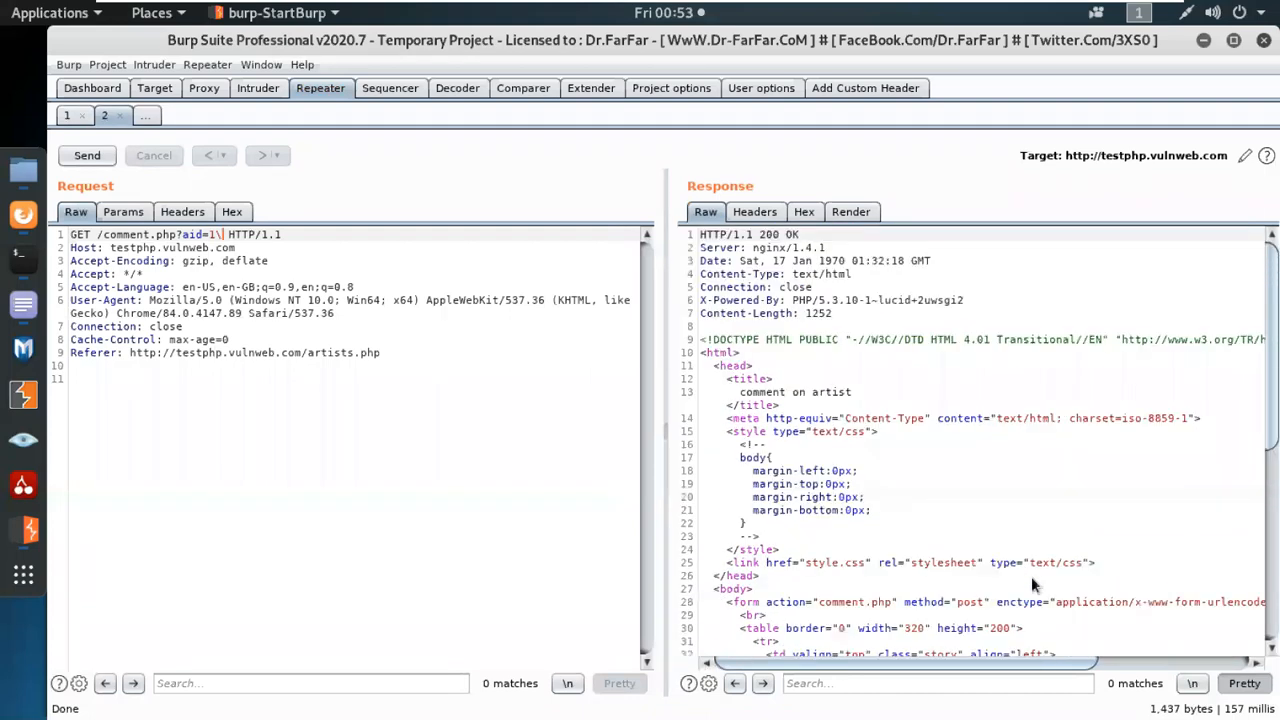
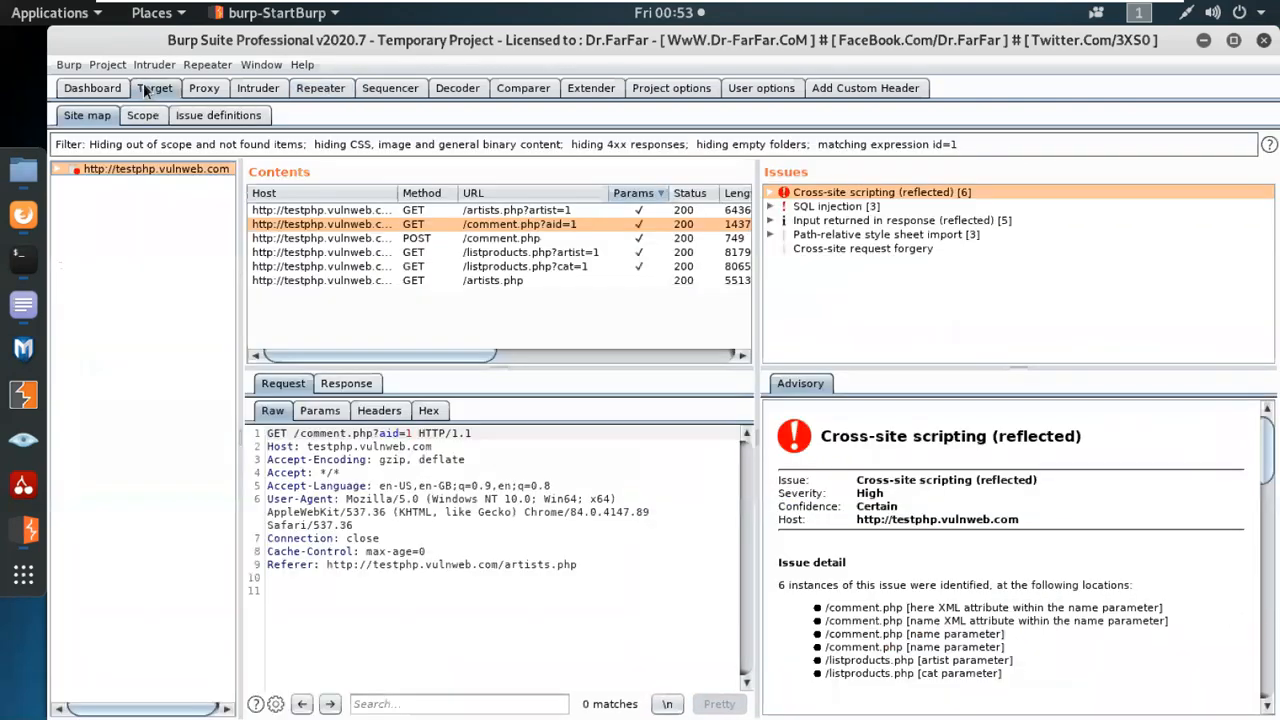
Select the GET request for /listproducts.php?cat=1 in the site map contents and open its available actions.
click(566, 266)
right_click(566, 266)
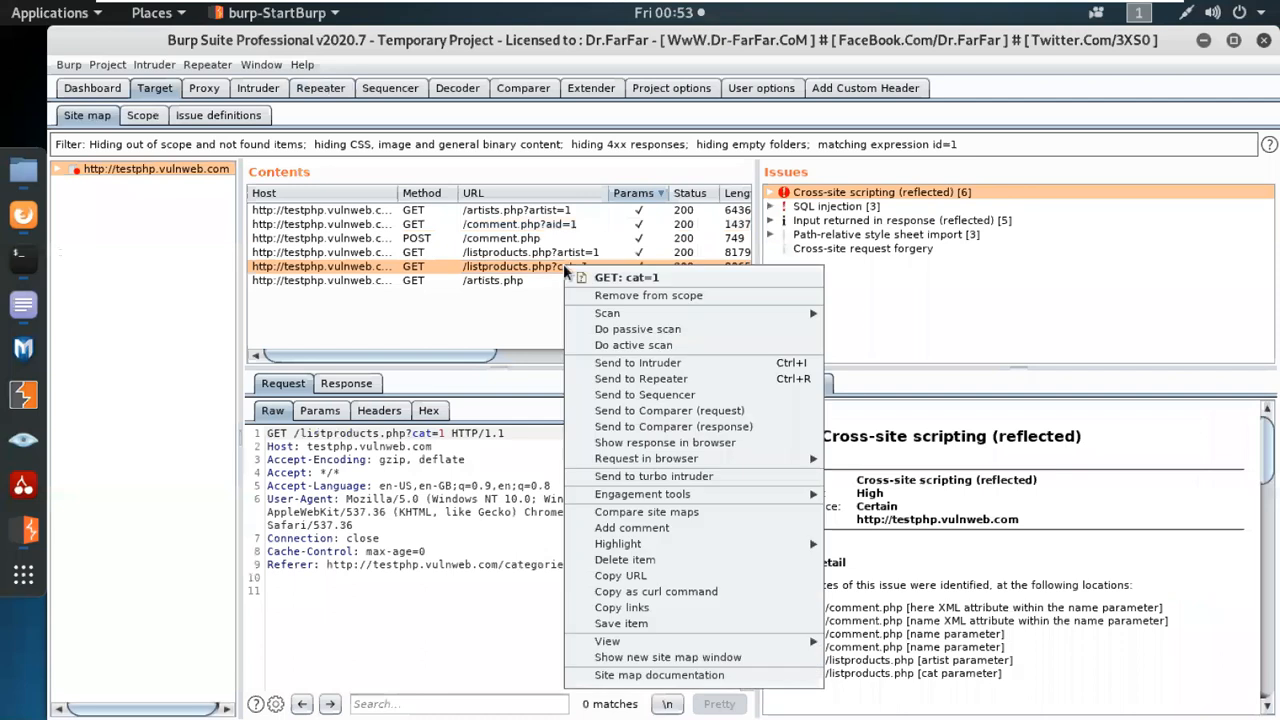
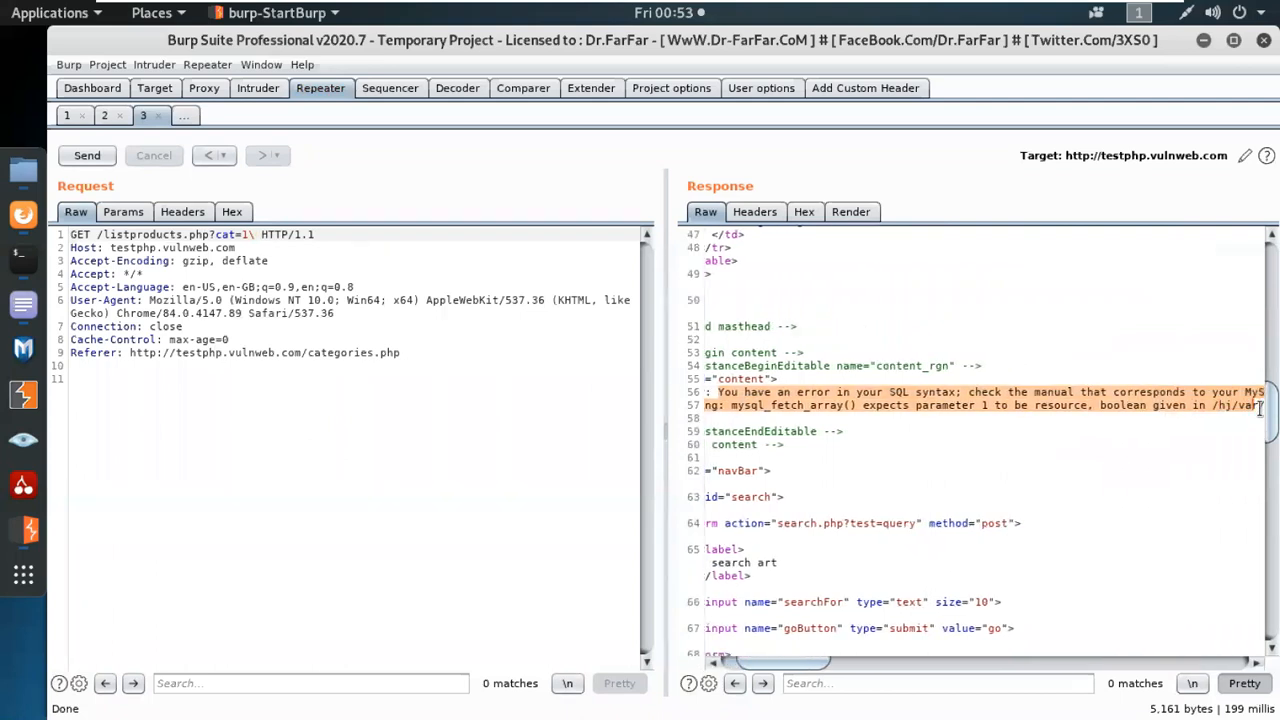
Examine the beginning of the highlighted lines in the raw response to the modified listproducts.php request.
drag(791, 666, 774, 666)
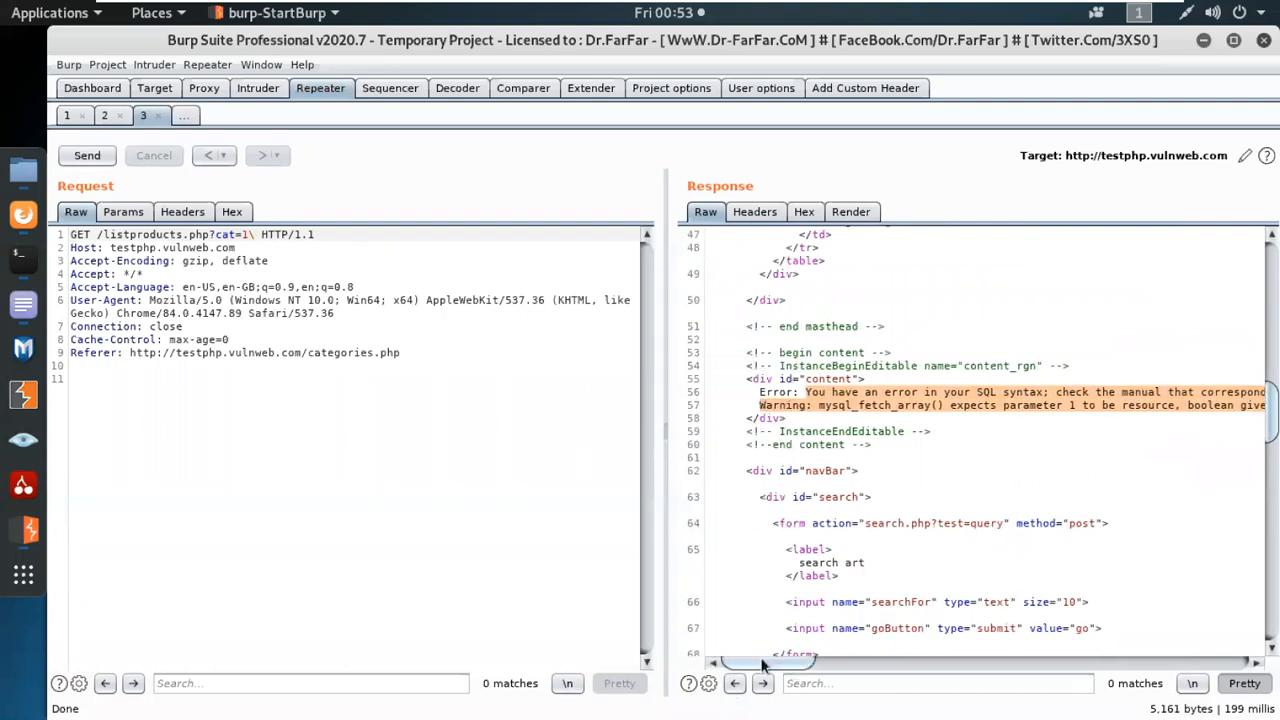
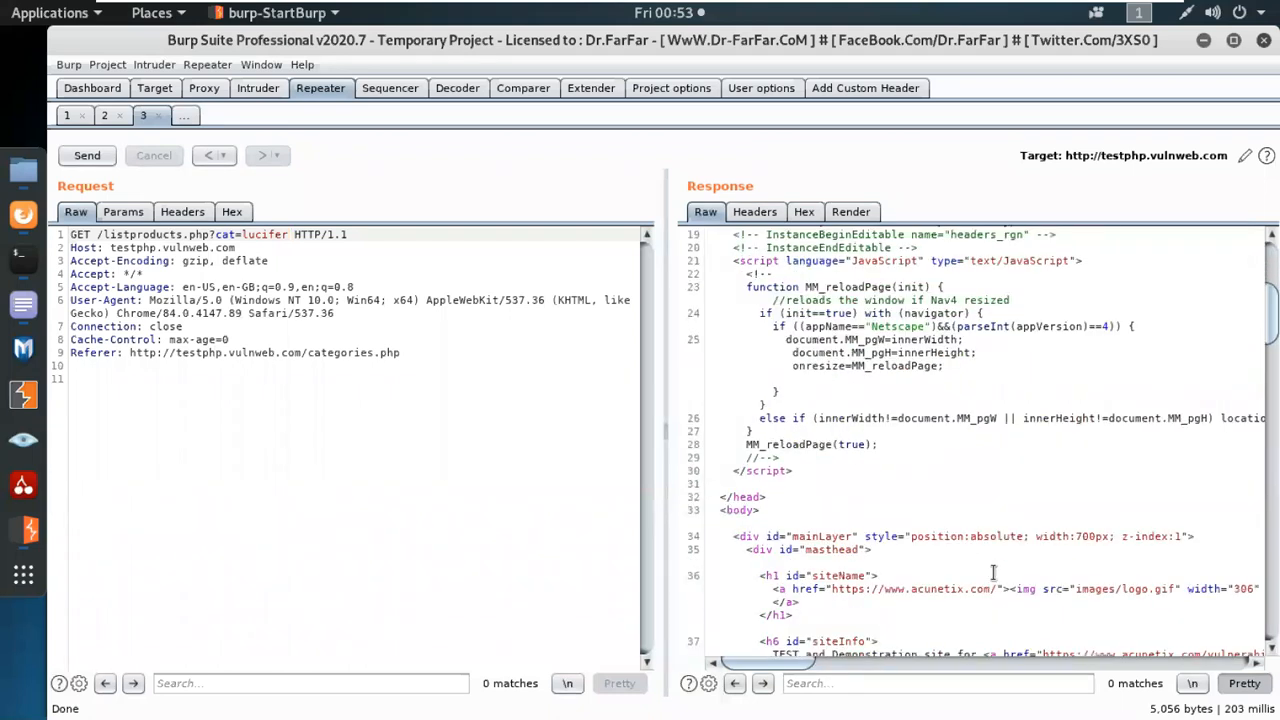
Examine the page body down to the content section in the raw response to the listproducts.php request with cat=lucifer.
scroll(970, 557, down, 5)
scroll(1053, 615, down, 6)
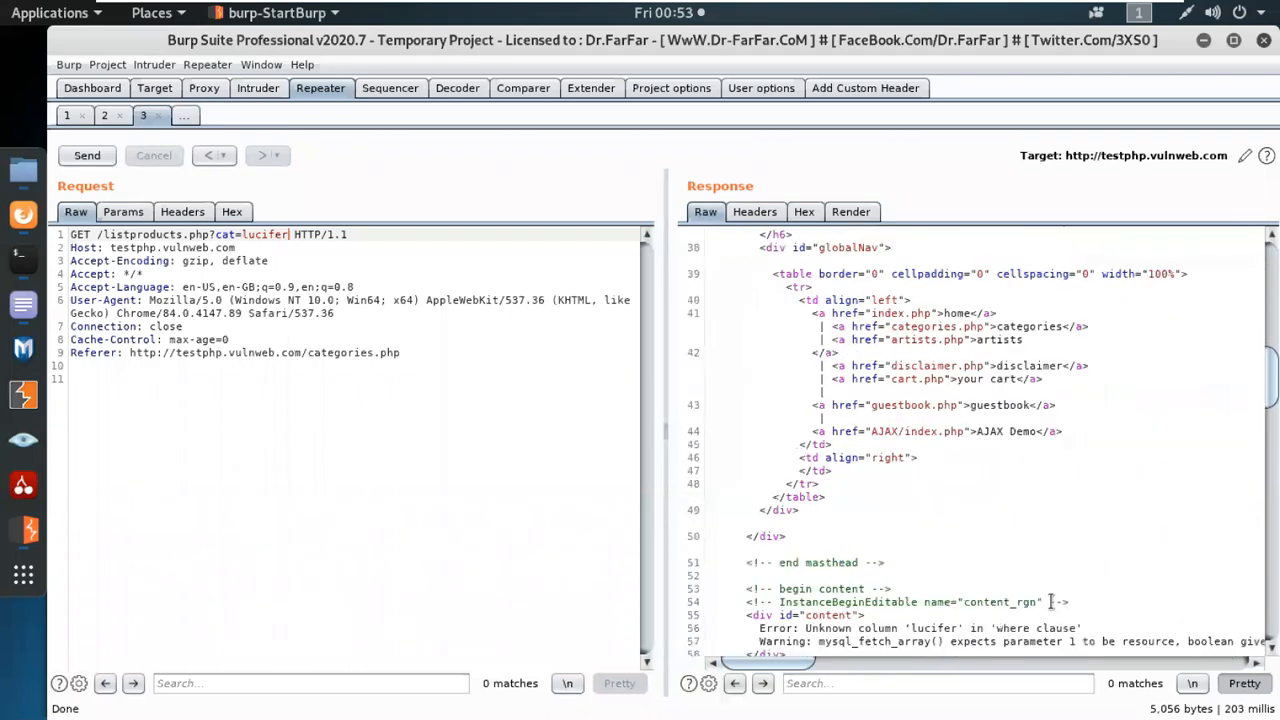
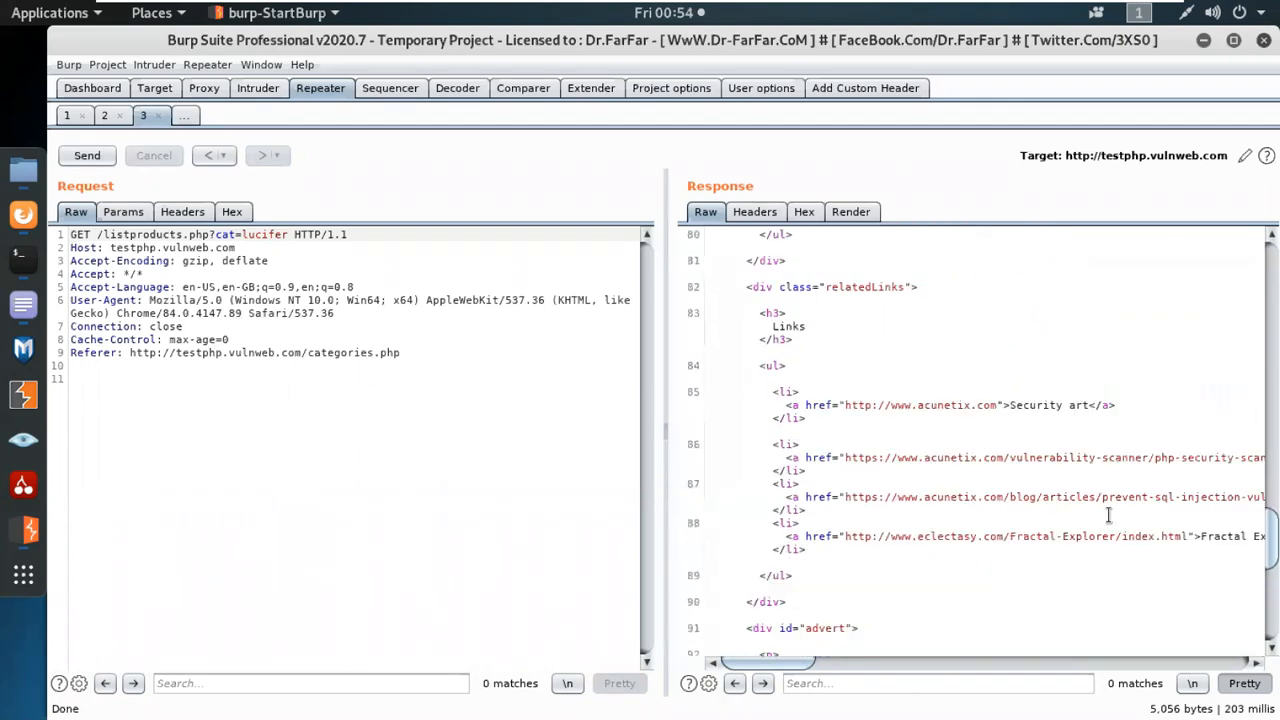
Examine the remainder of the raw listproducts.php response, from the related links through the site footer to the closing html tag.
drag(778, 668, 795, 640)
scroll(846, 552, down, 3)
scroll(846, 552, down, 8)
drag(810, 668, 766, 655)
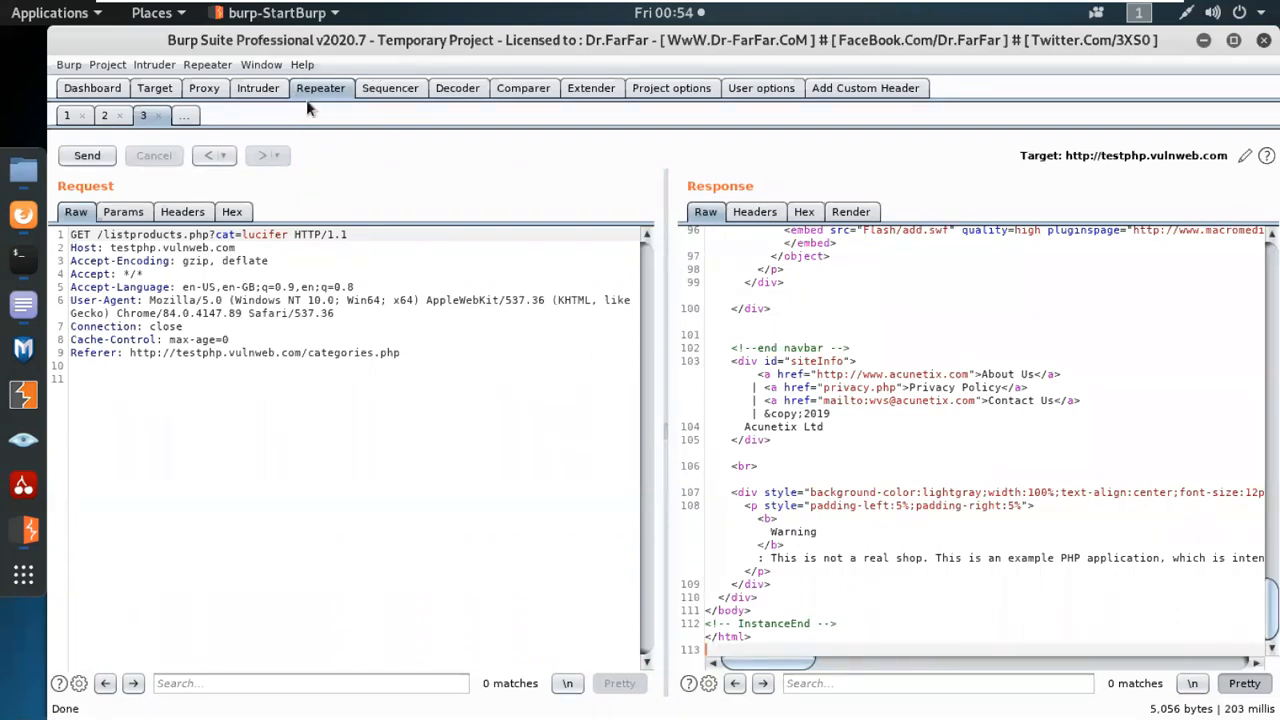
Open the dashboard to check the progress of the crawl and active scan tasks and the issue activity.
click(90, 92)
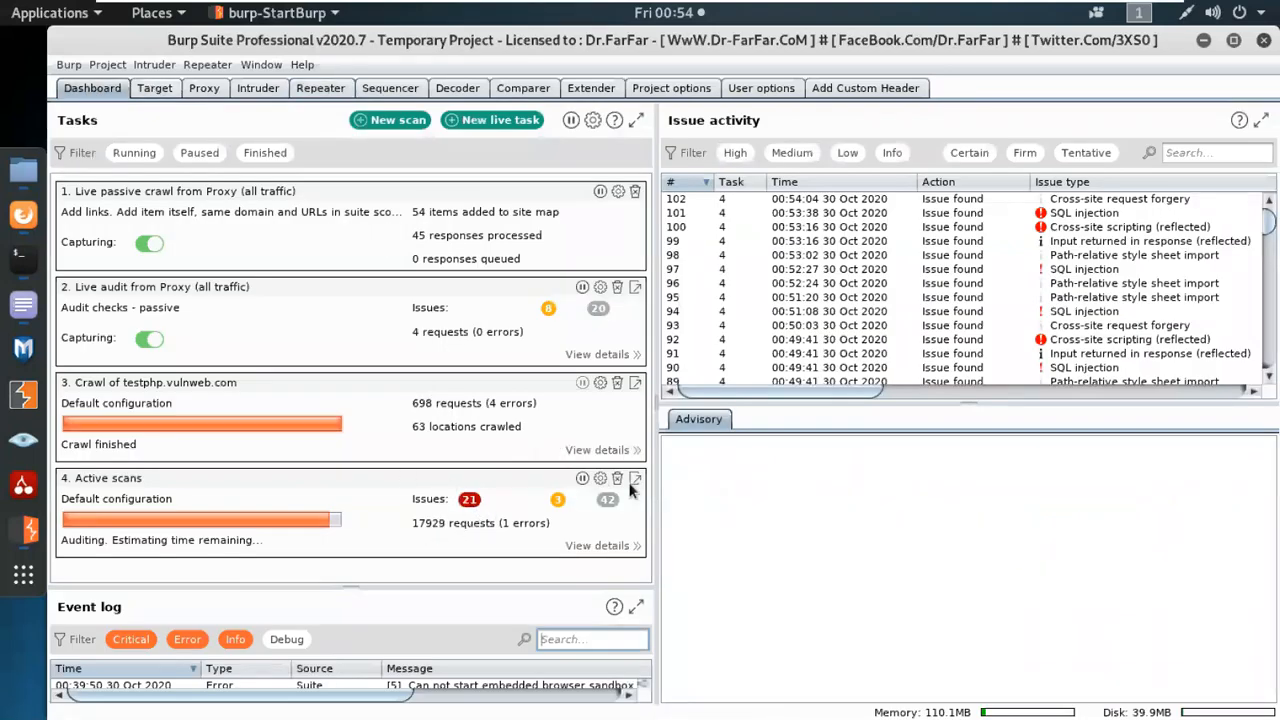
Open the active scans task's details and filter its issue activity to high-severity issues for review.
click(634, 481)
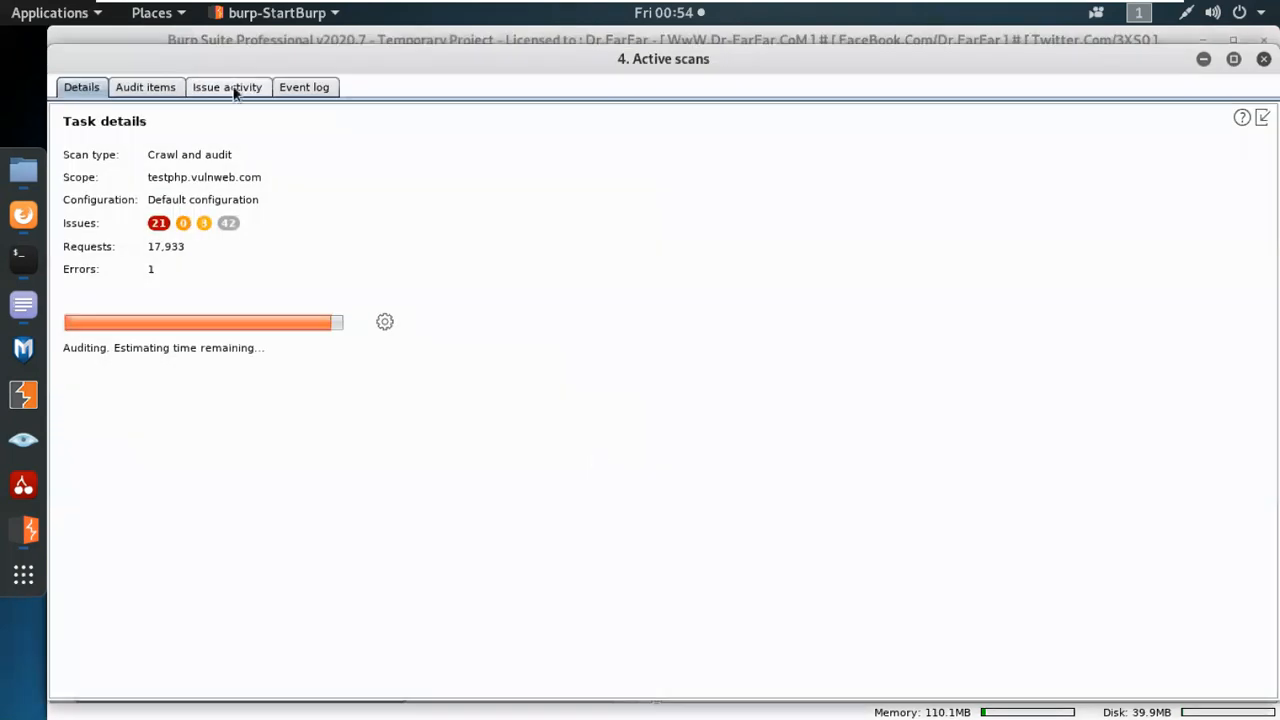
click(232, 88)
click(130, 114)
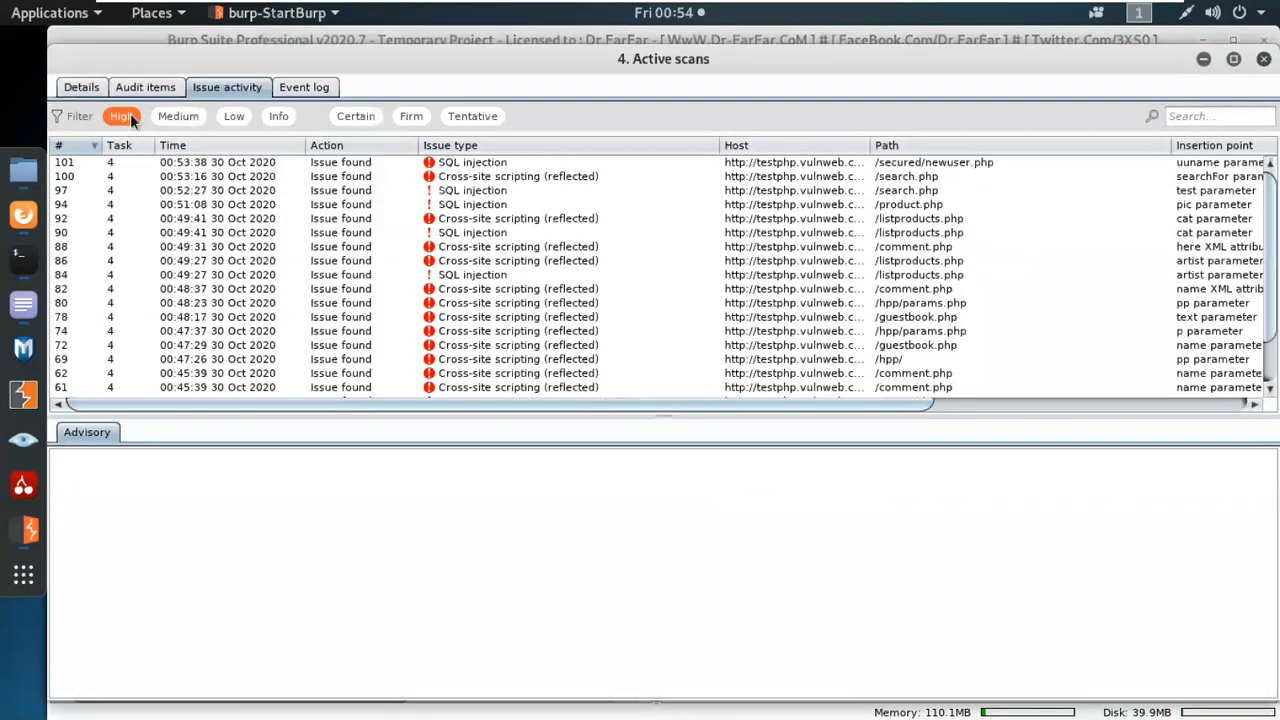
scroll(480, 300, down, 2)
scroll(505, 388, up, 2)
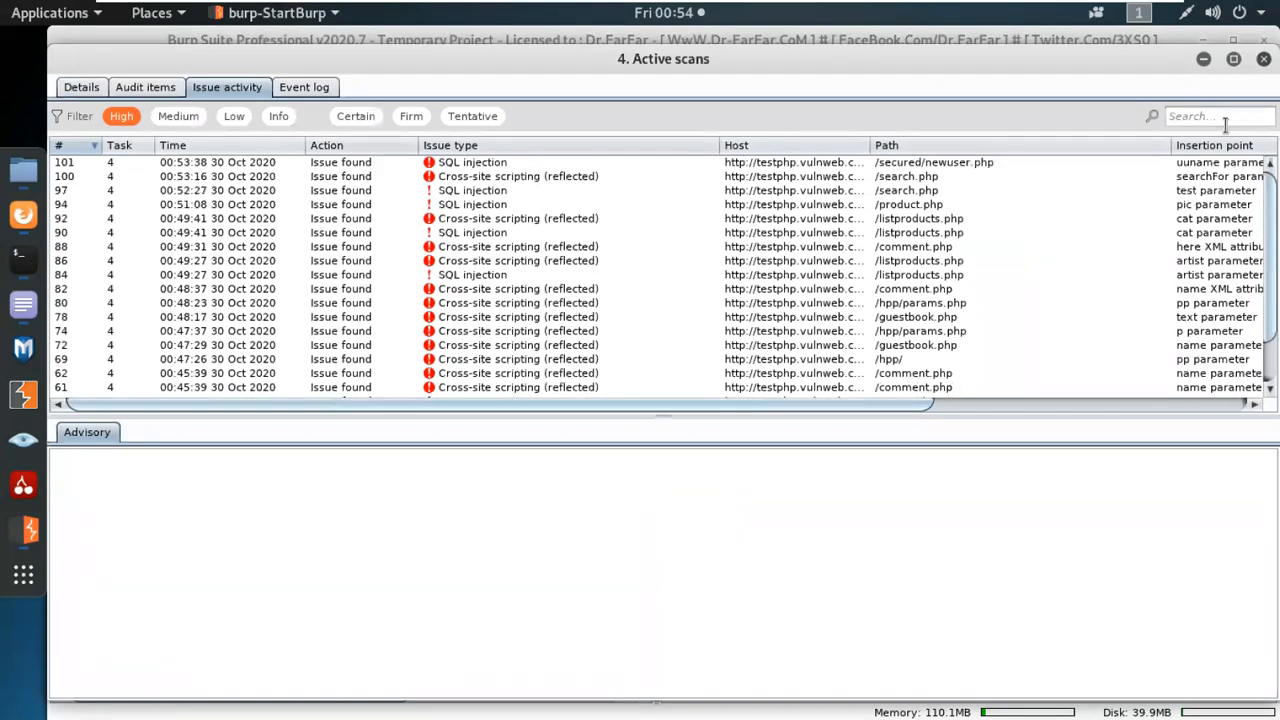
Close the active scans details and look through the Target, Intruder and Proxy tools, ending on the Dashboard.
click(1264, 60)
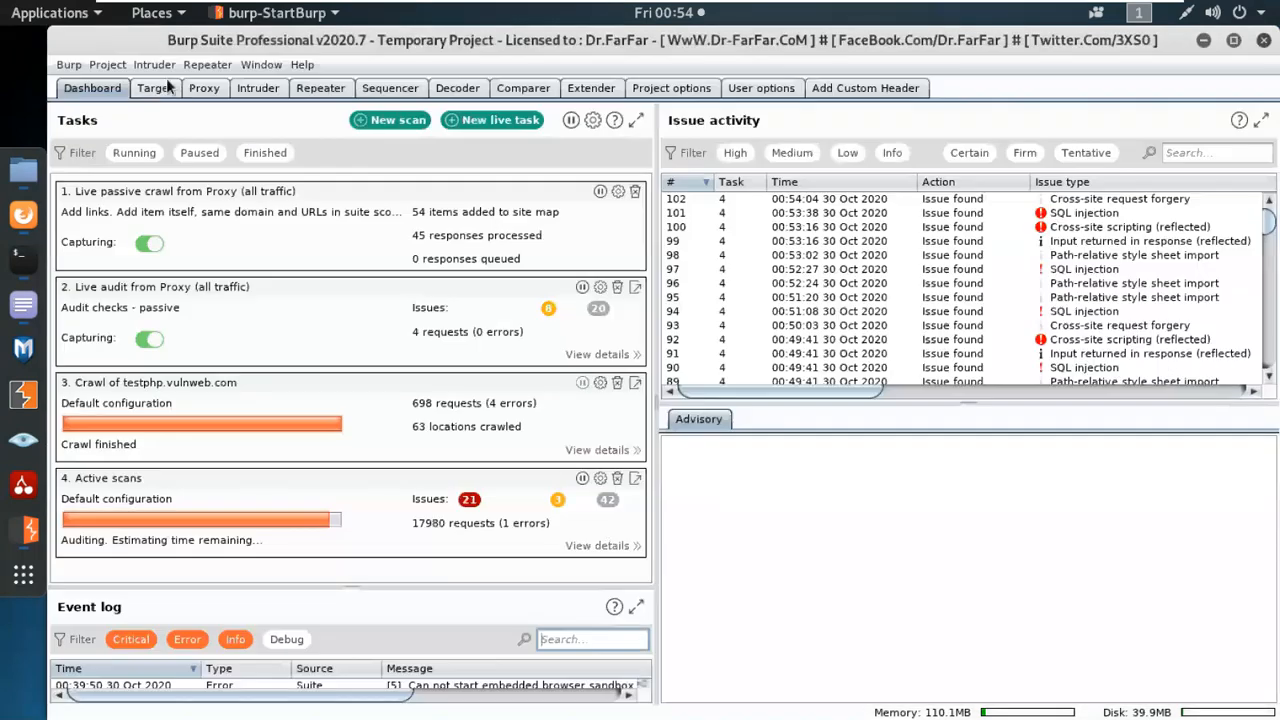
click(155, 88)
click(205, 88)
click(250, 88)
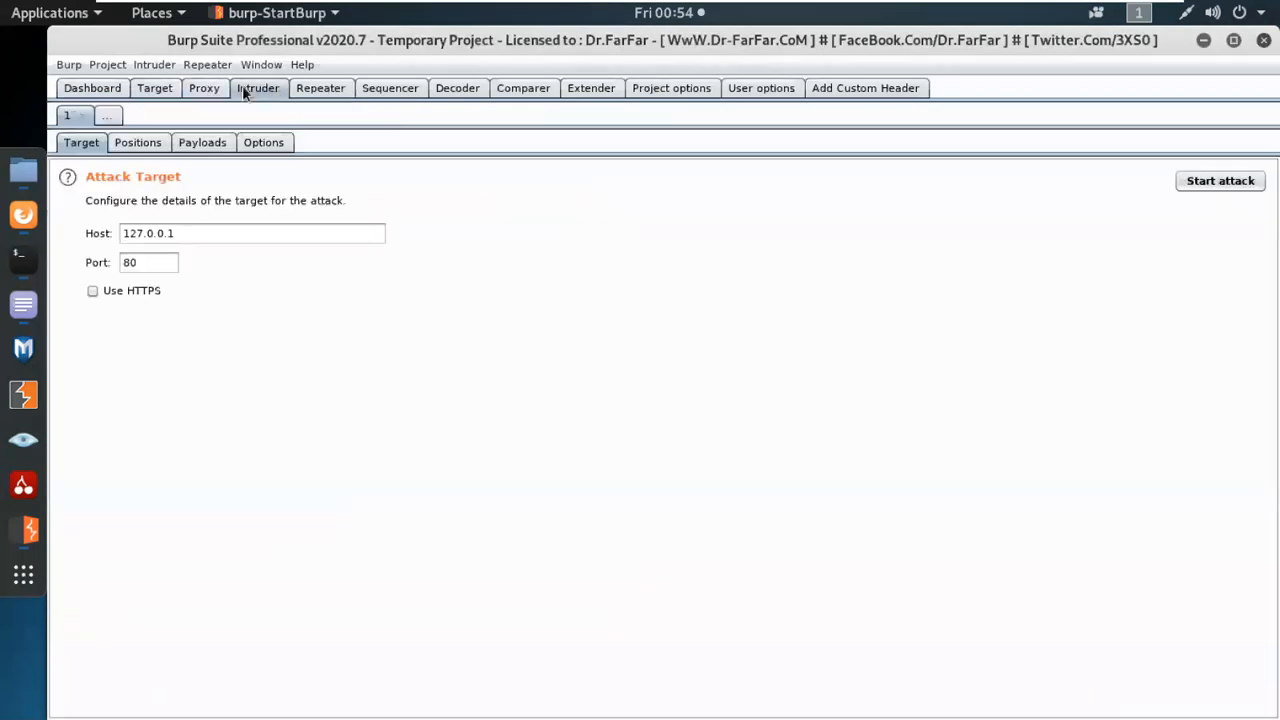
click(200, 94)
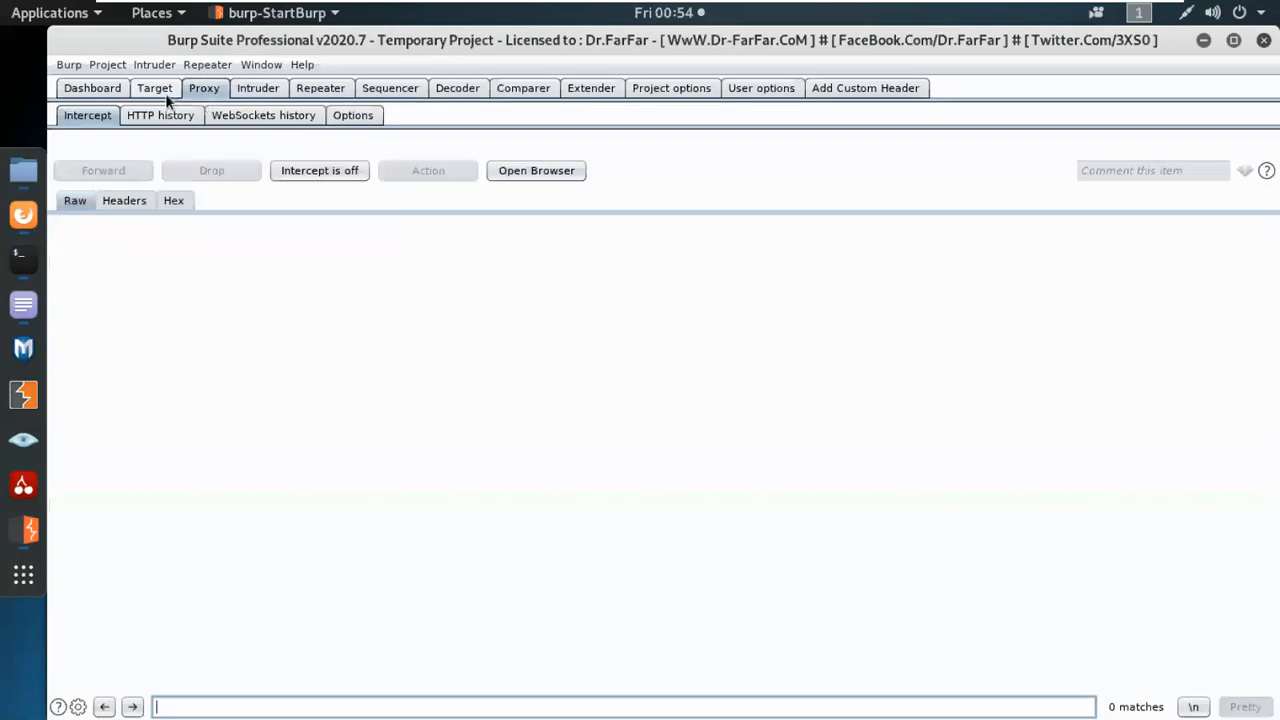
click(104, 90)
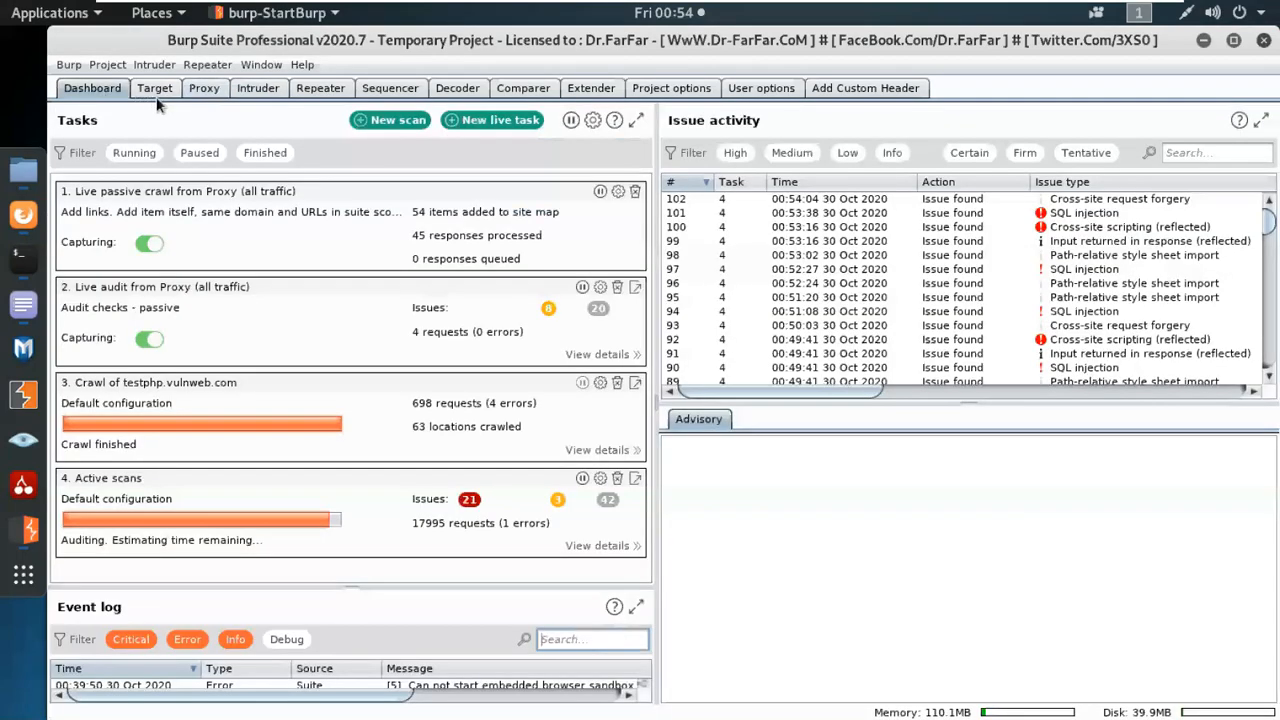
Bring up the engagement tools for the testphp.vulnweb.com host in the target site map.
click(152, 90)
right_click(130, 170)
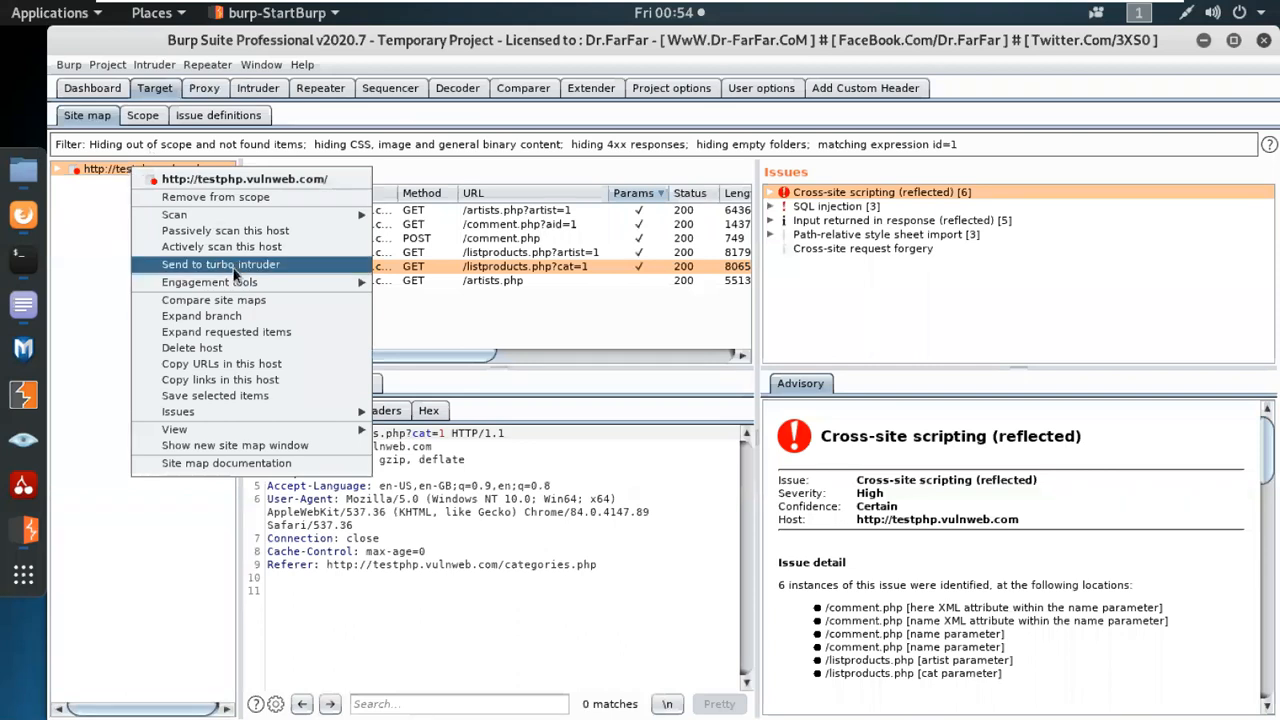
mouse_move(243, 281)
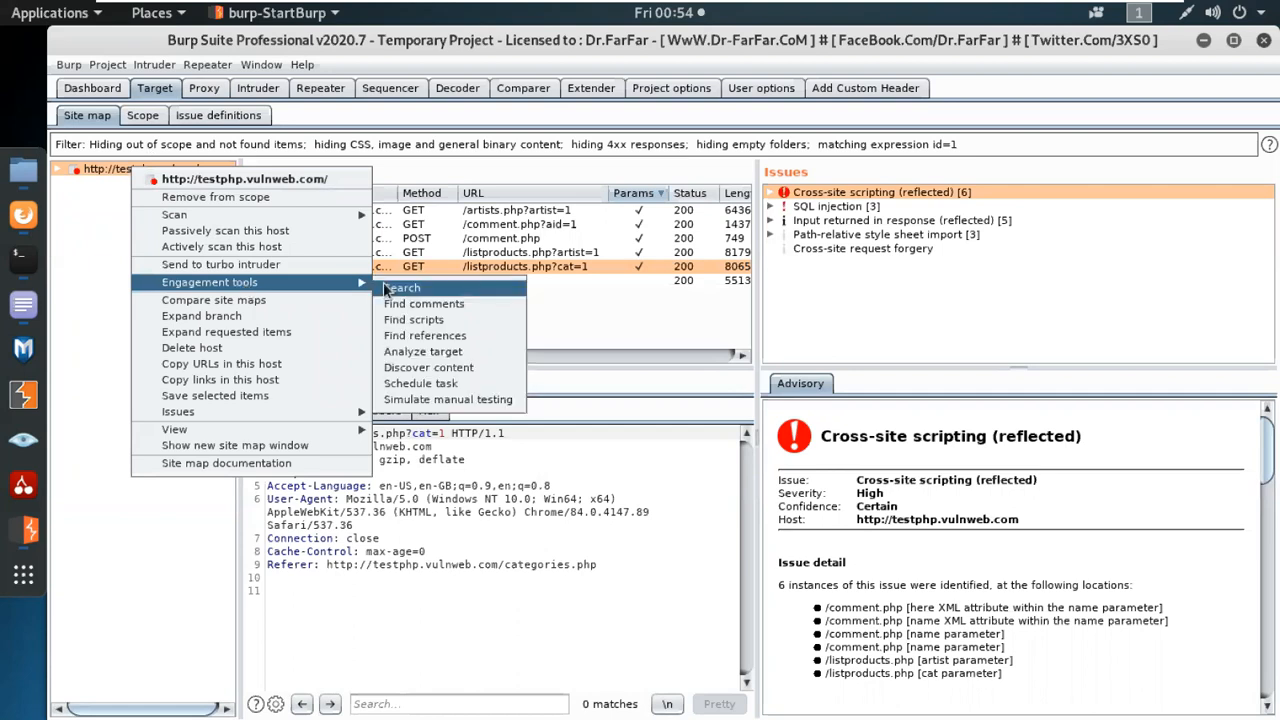
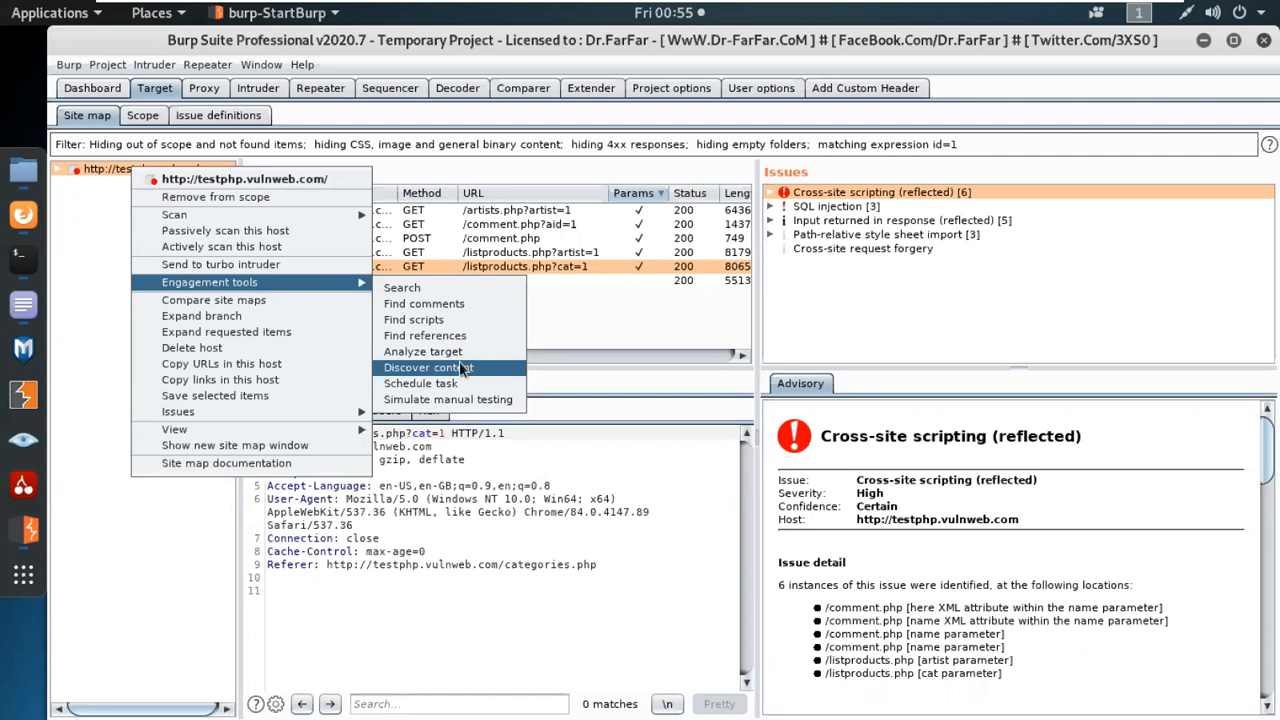
Open content discovery for testphp.vulnweb.com, look over its configuration and site map, start the discovery session, and maximize its window.
click(462, 368)
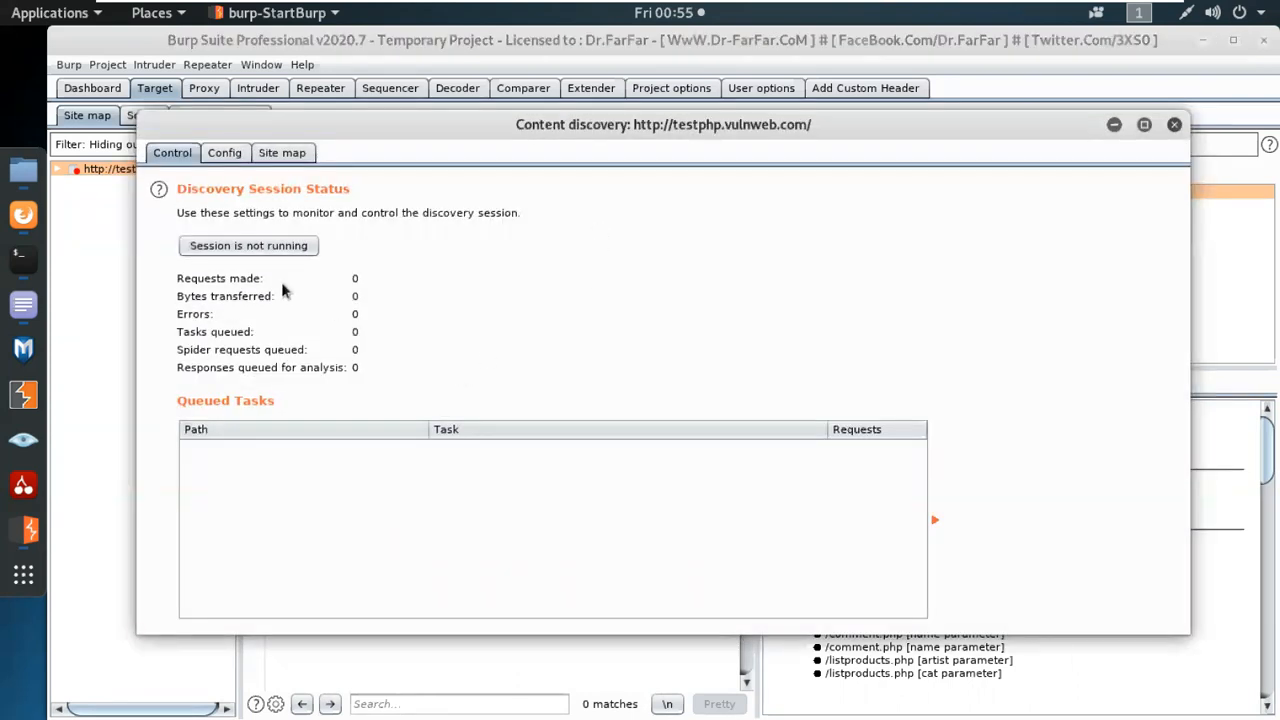
click(230, 156)
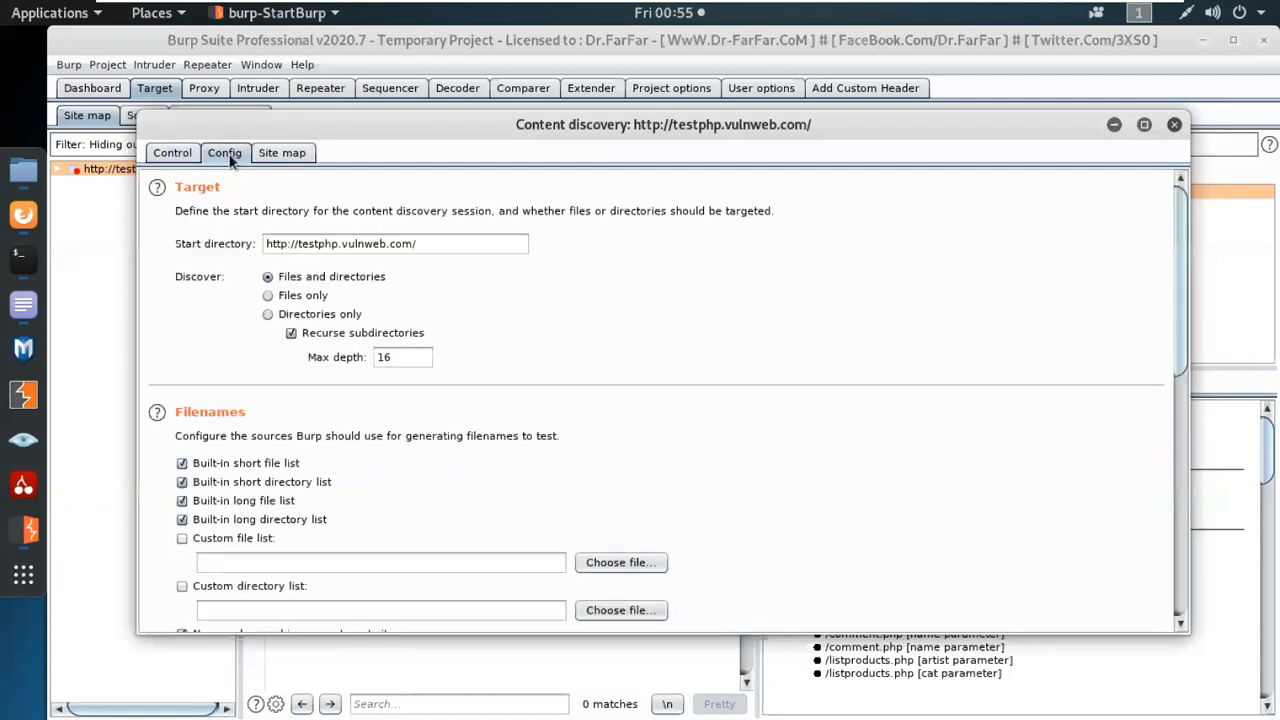
click(280, 155)
click(172, 153)
click(248, 246)
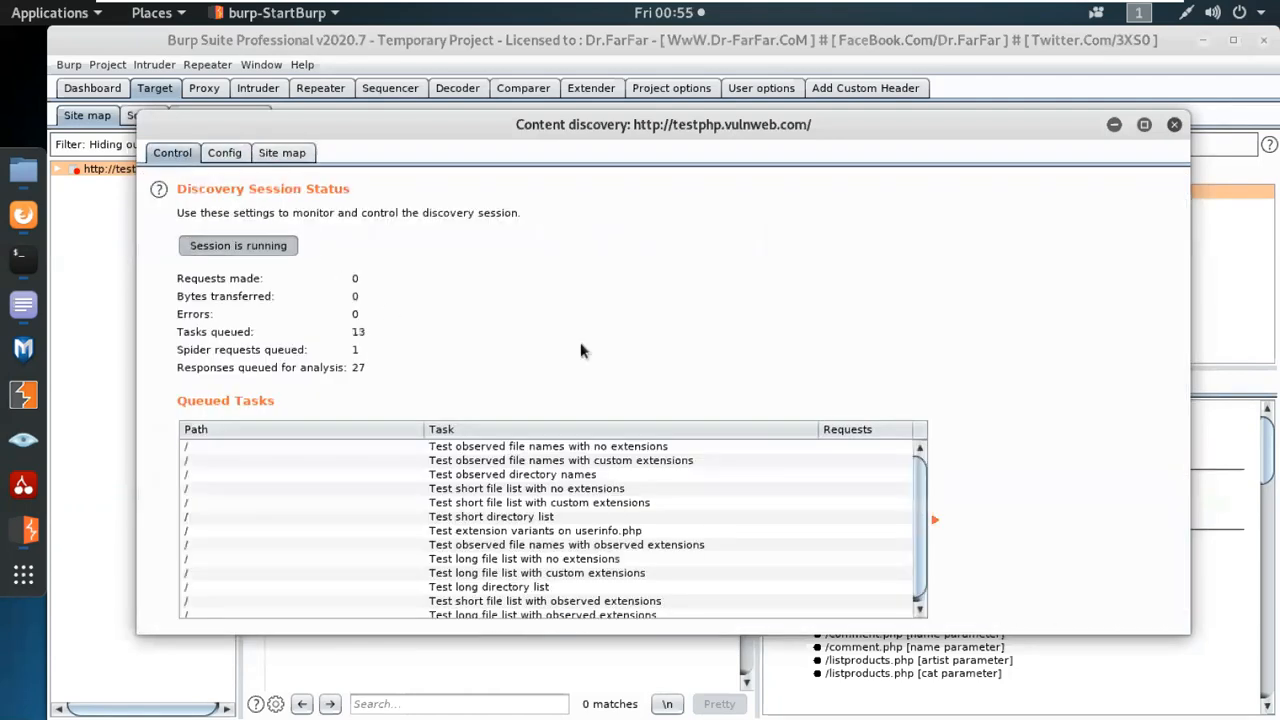
click(1144, 125)
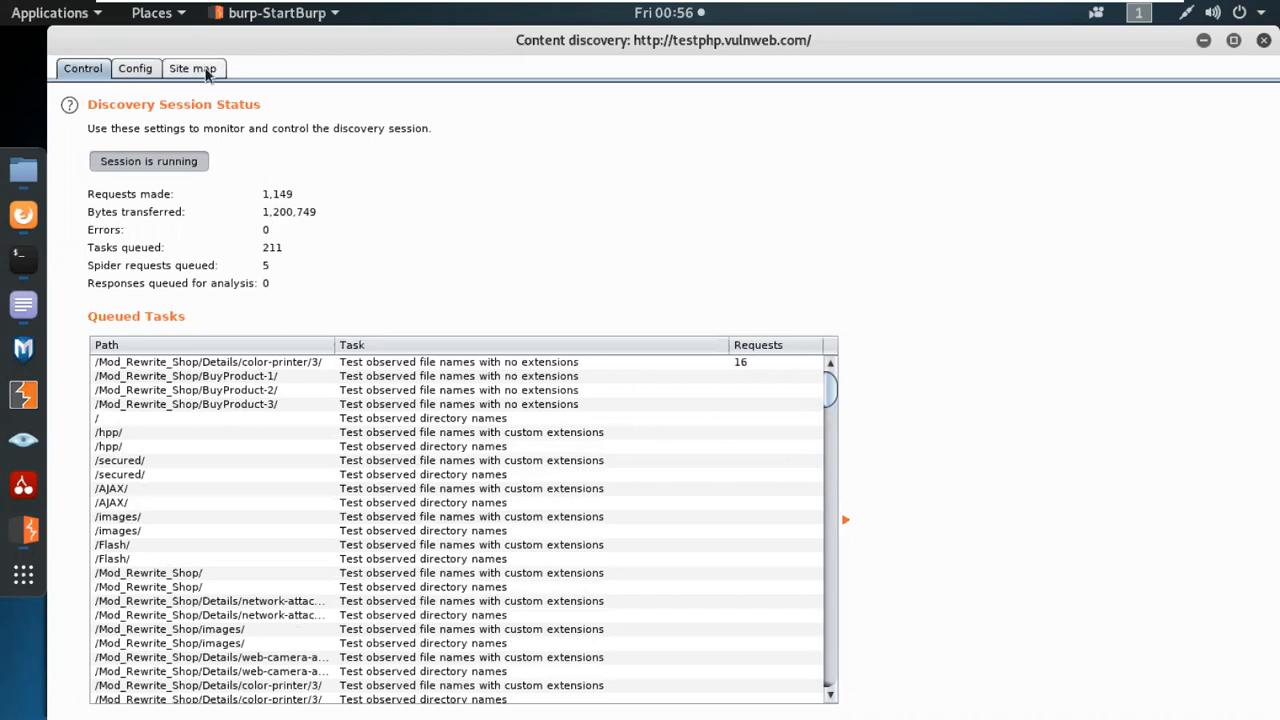
Show the discovery session's site map, enlarge its results table, and select the /showimage.php entry.
click(205, 68)
drag(384, 249, 256, 250)
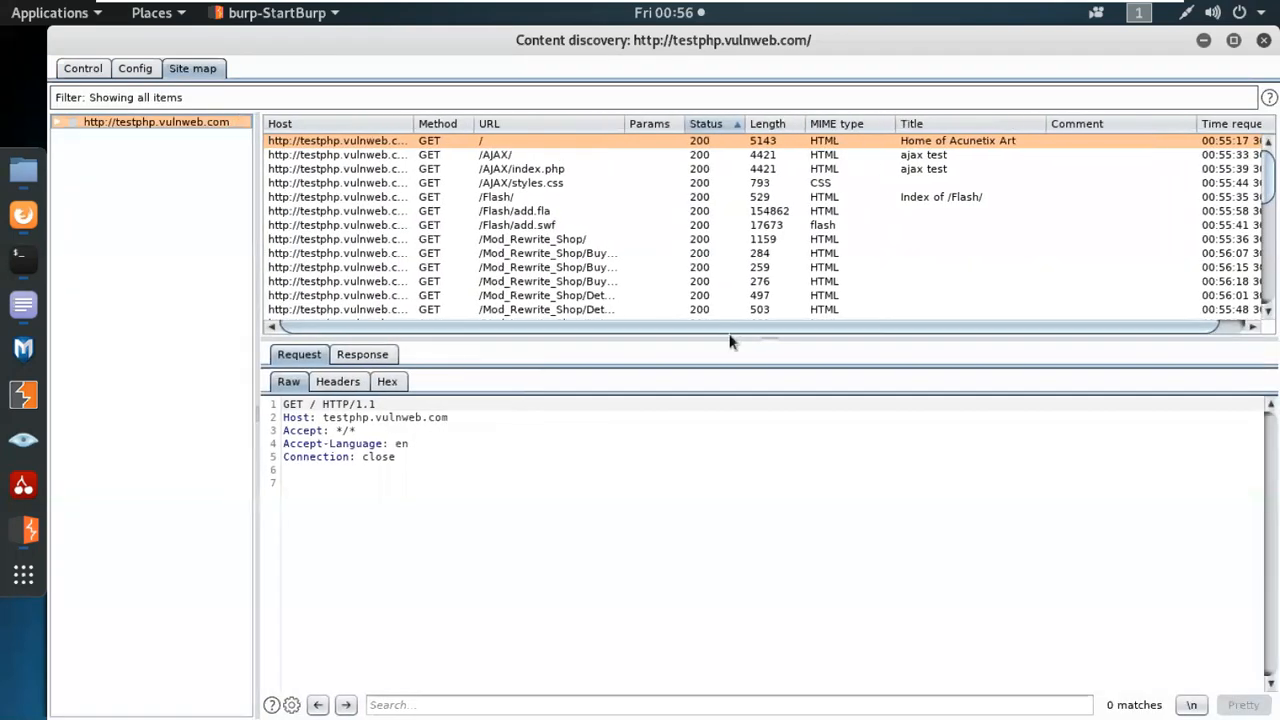
drag(773, 331, 828, 650)
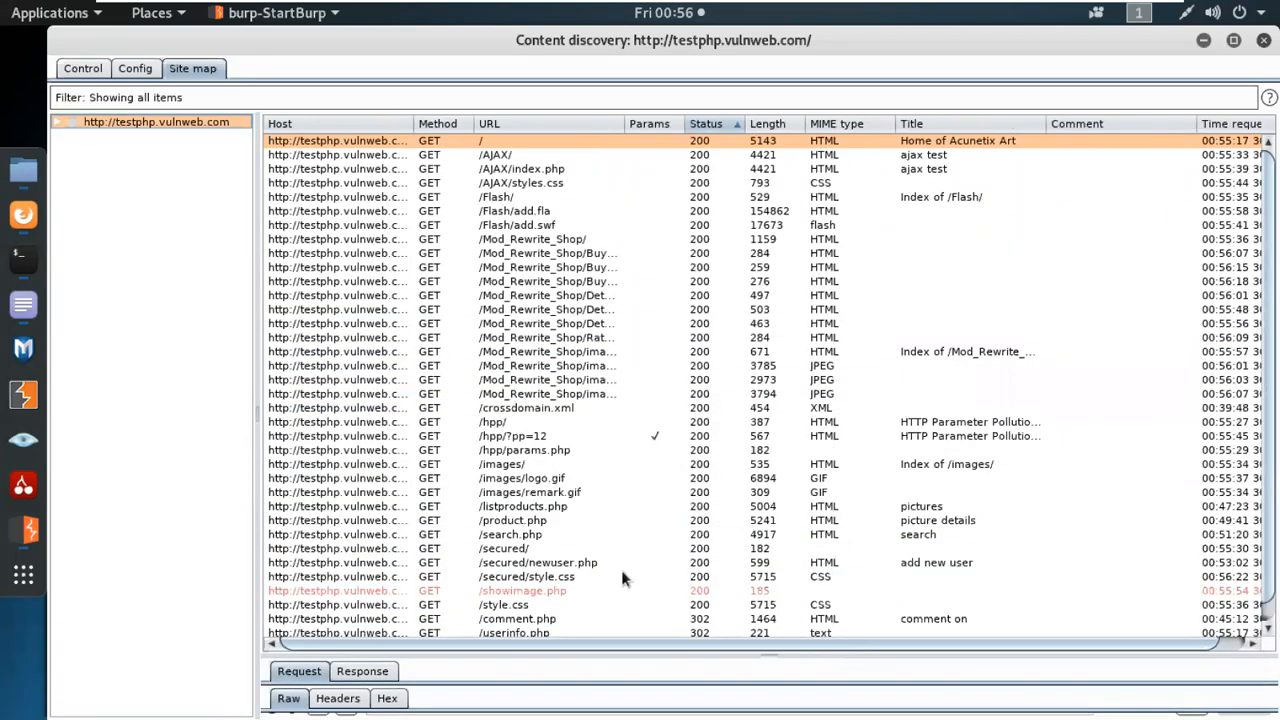
click(528, 591)
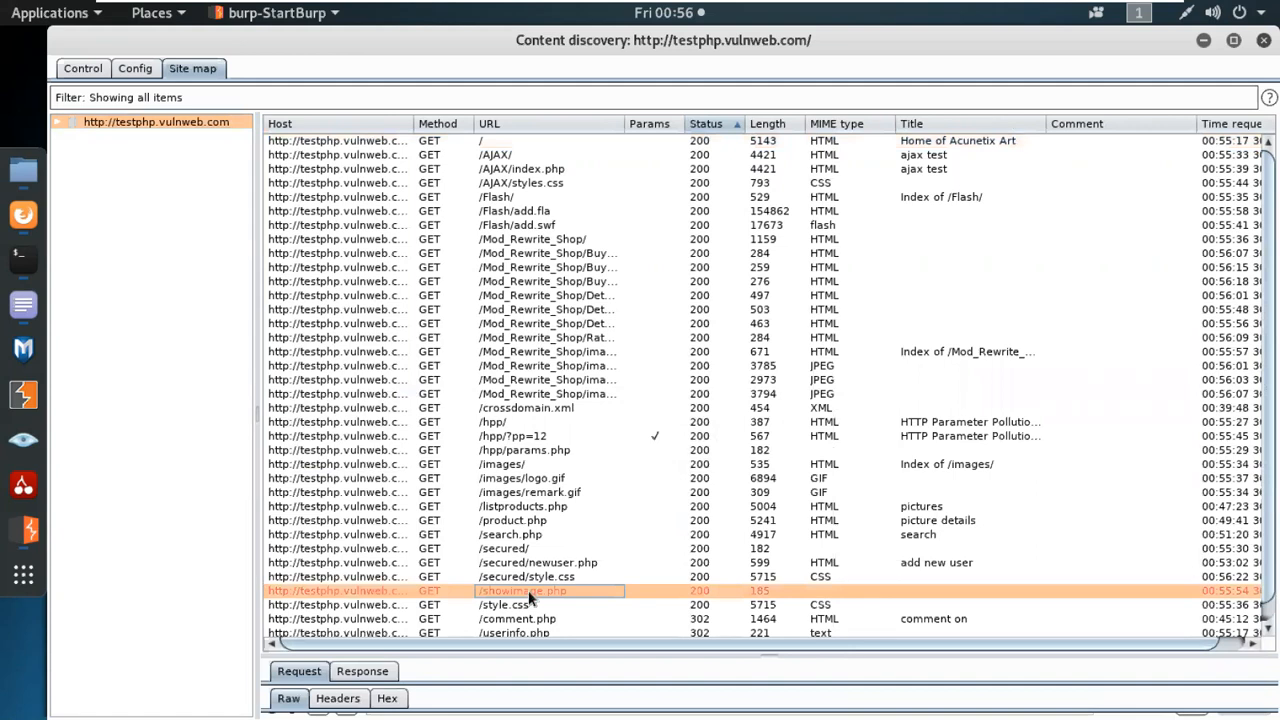
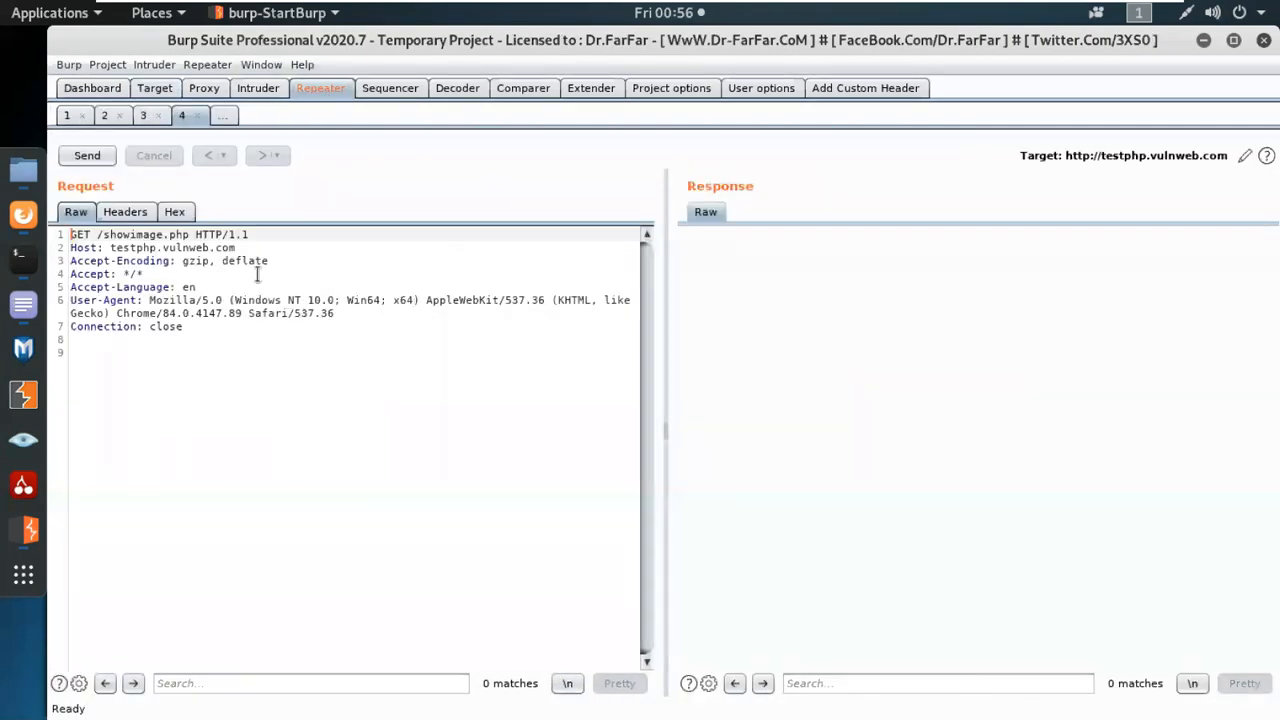
Send the GET /showimage.php request in Repeater and open the link dialog for showing its response in a browser.
click(92, 156)
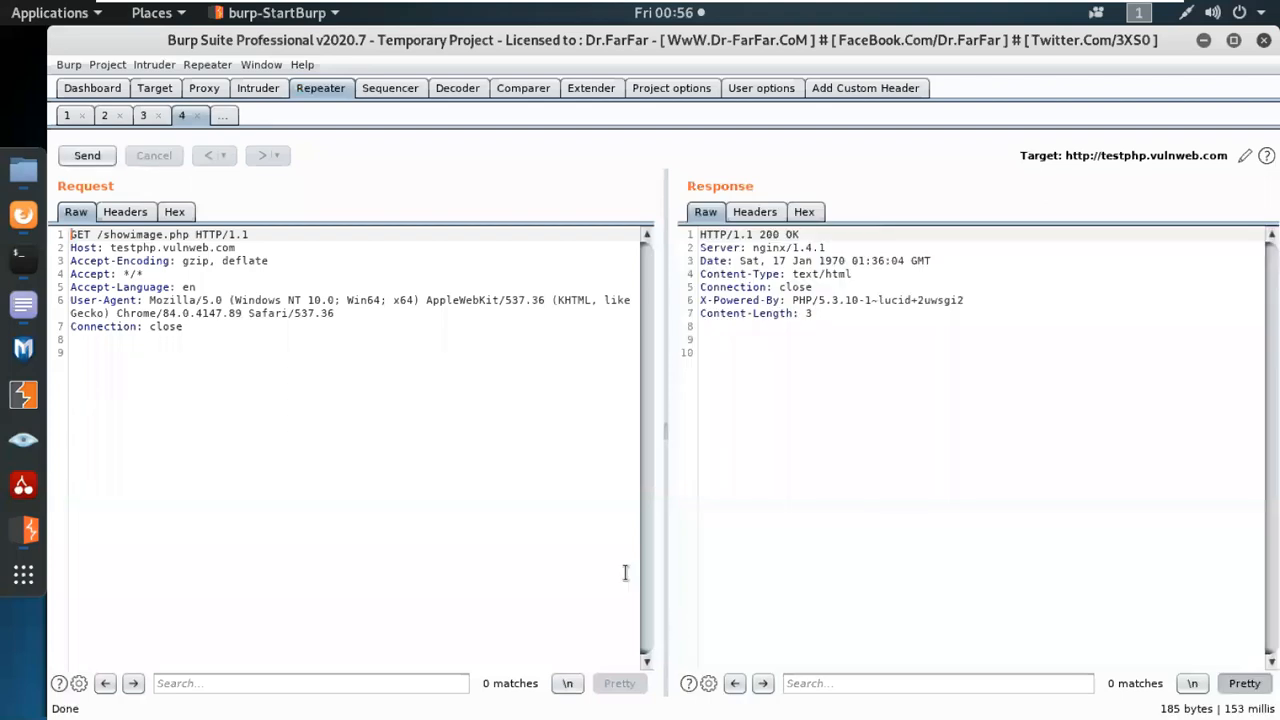
right_click(554, 476)
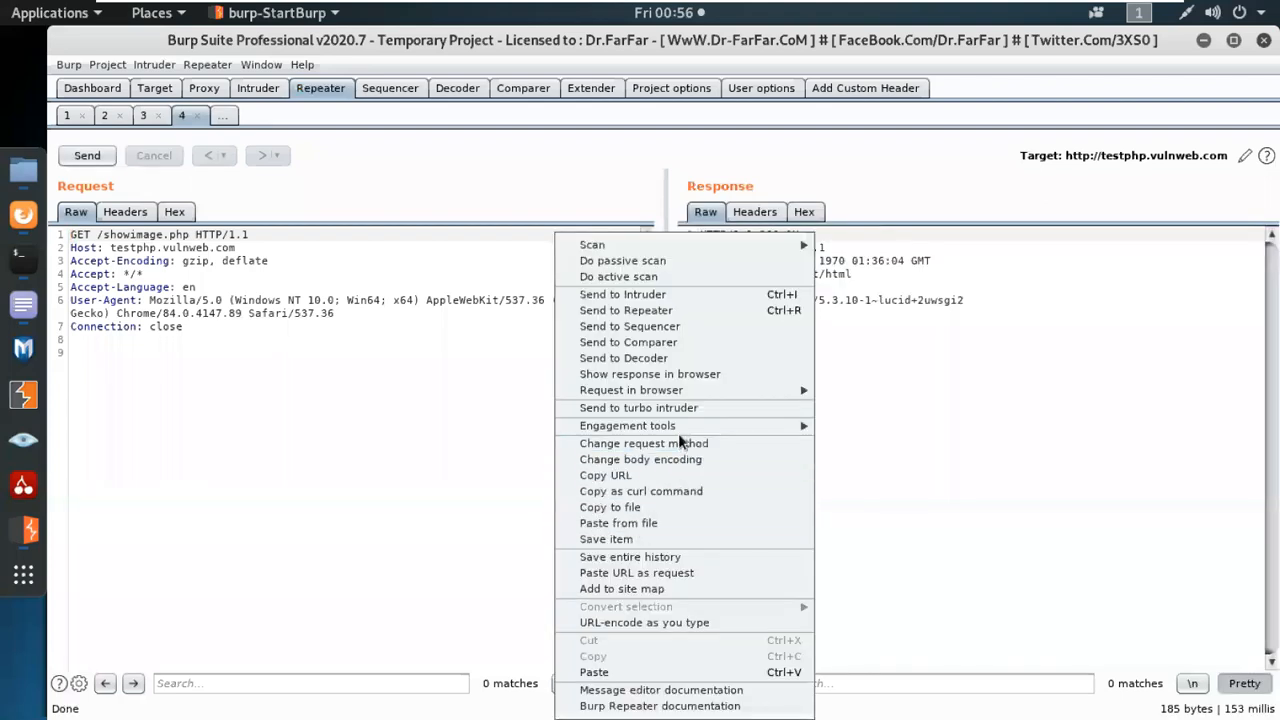
click(681, 379)
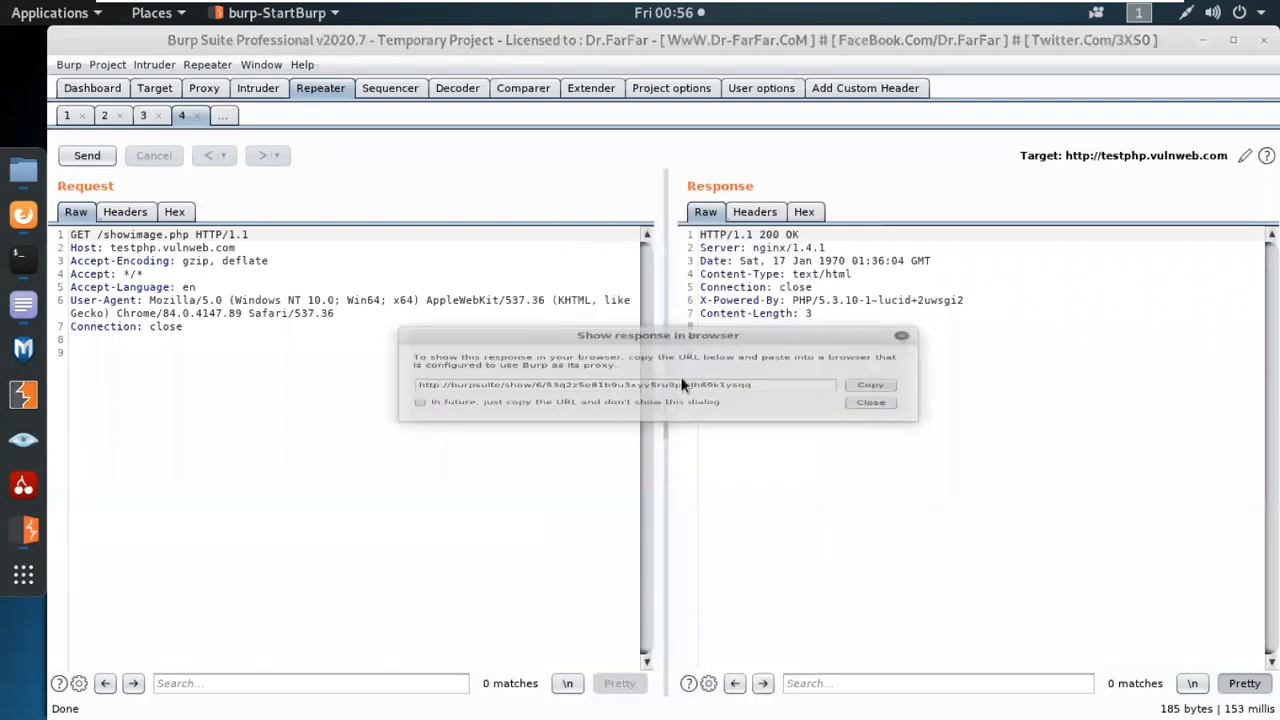
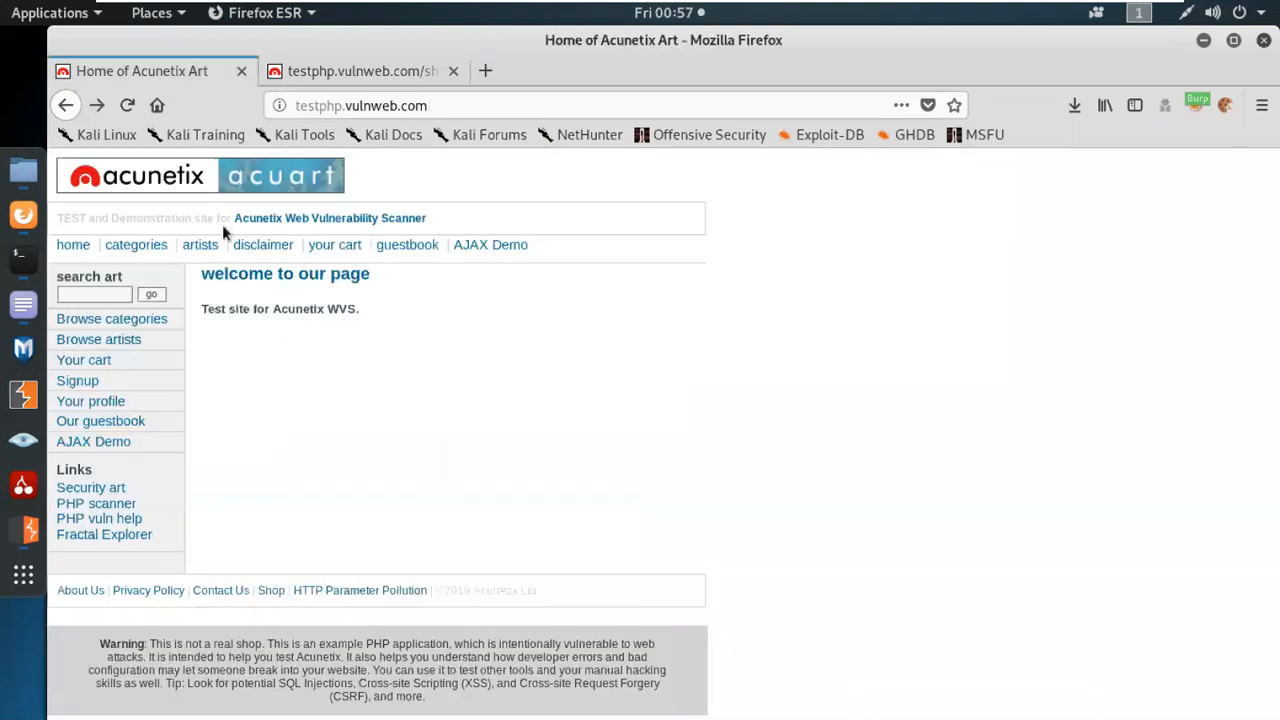
Switch to Burp Suite and review the content discovery configuration and the site map for testphp.vulnweb.com.
click(31, 533)
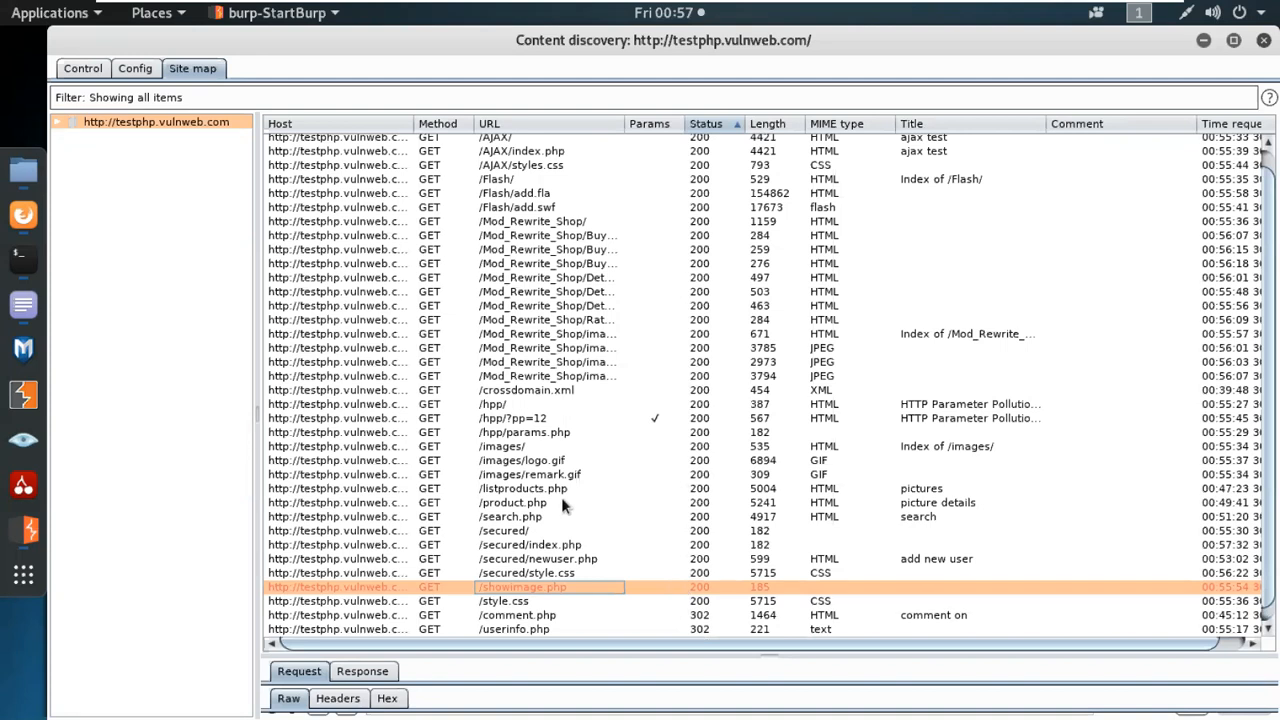
click(135, 70)
click(185, 68)
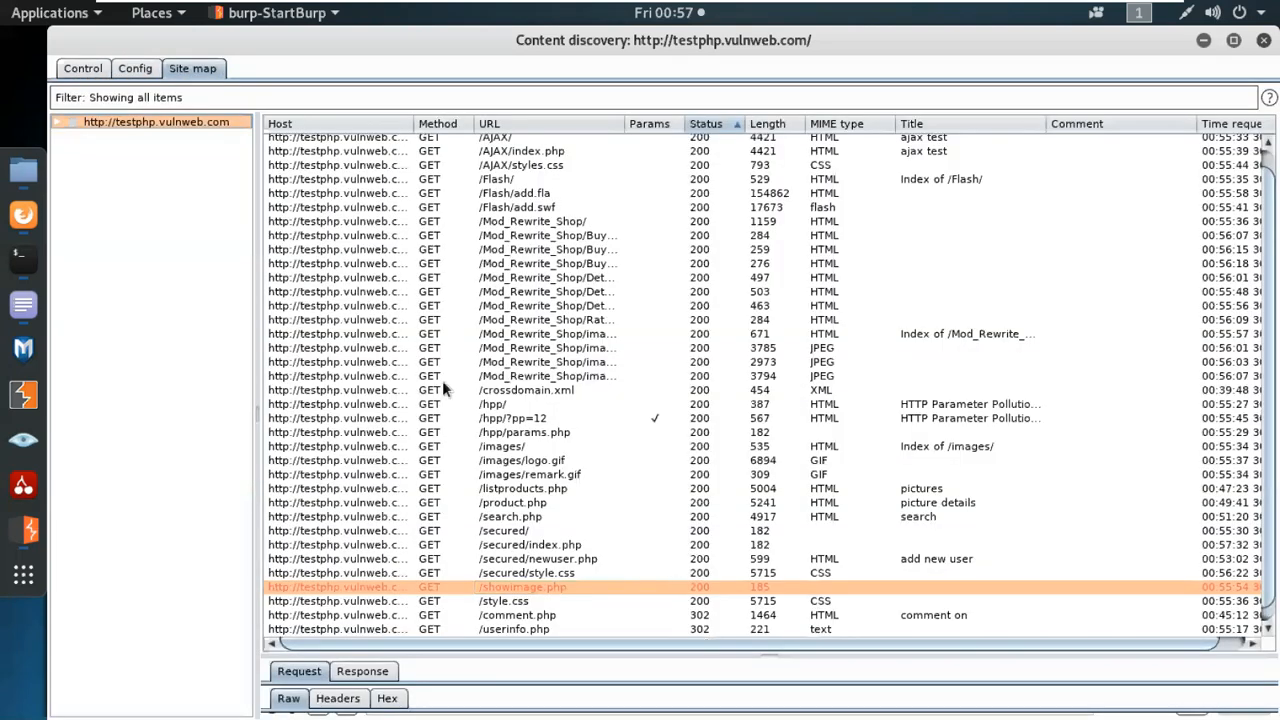
click(704, 570)
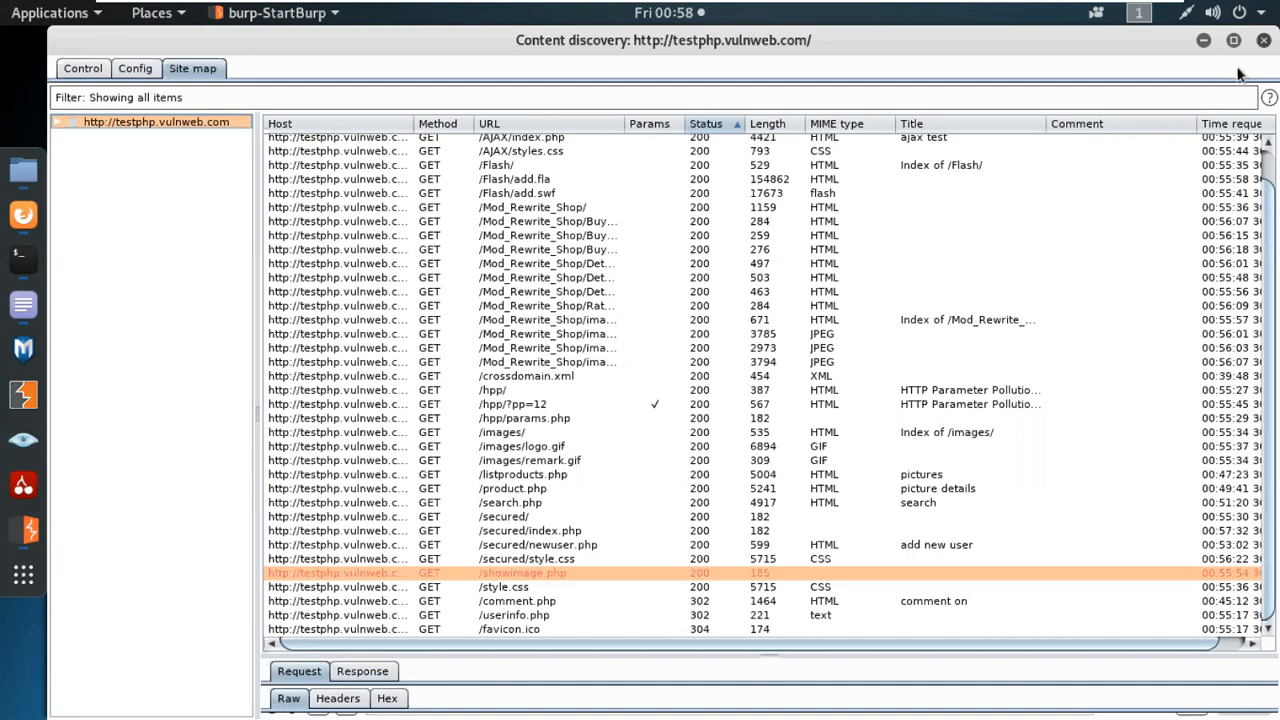
Exit the content discovery session for testphp.vulnweb.com and return to the main Burp Suite window.
click(1264, 40)
click(831, 418)
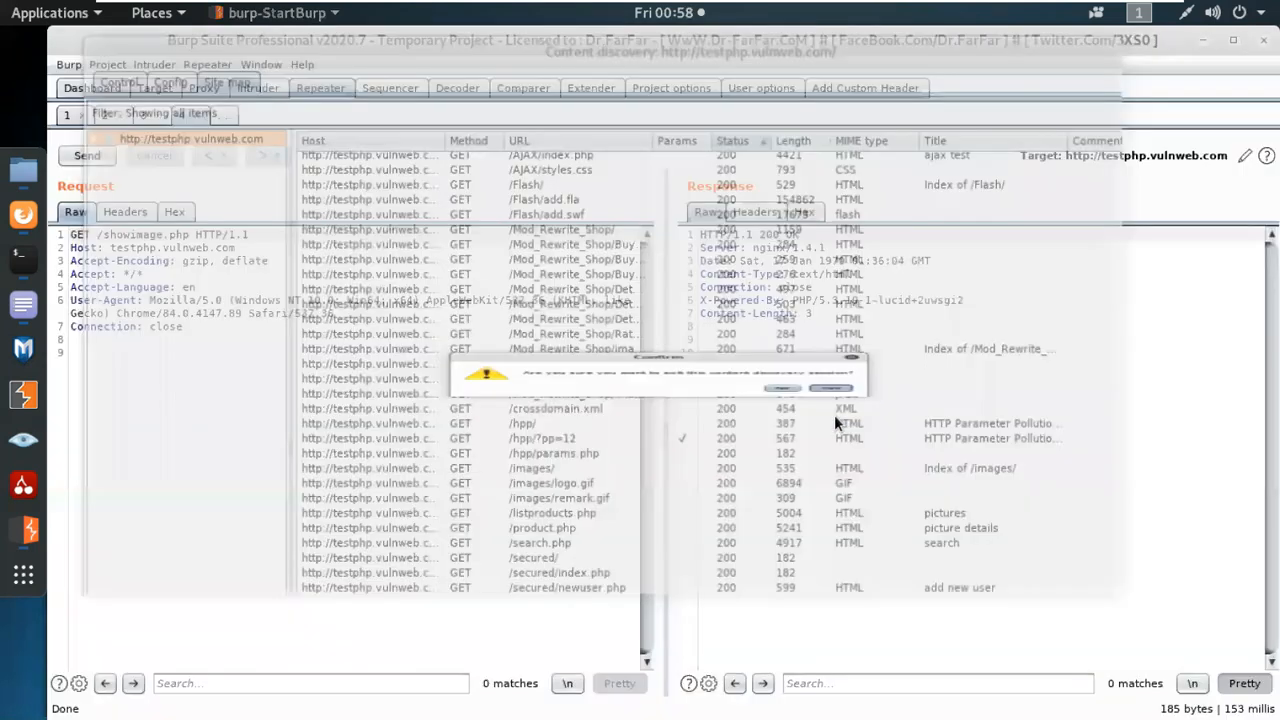
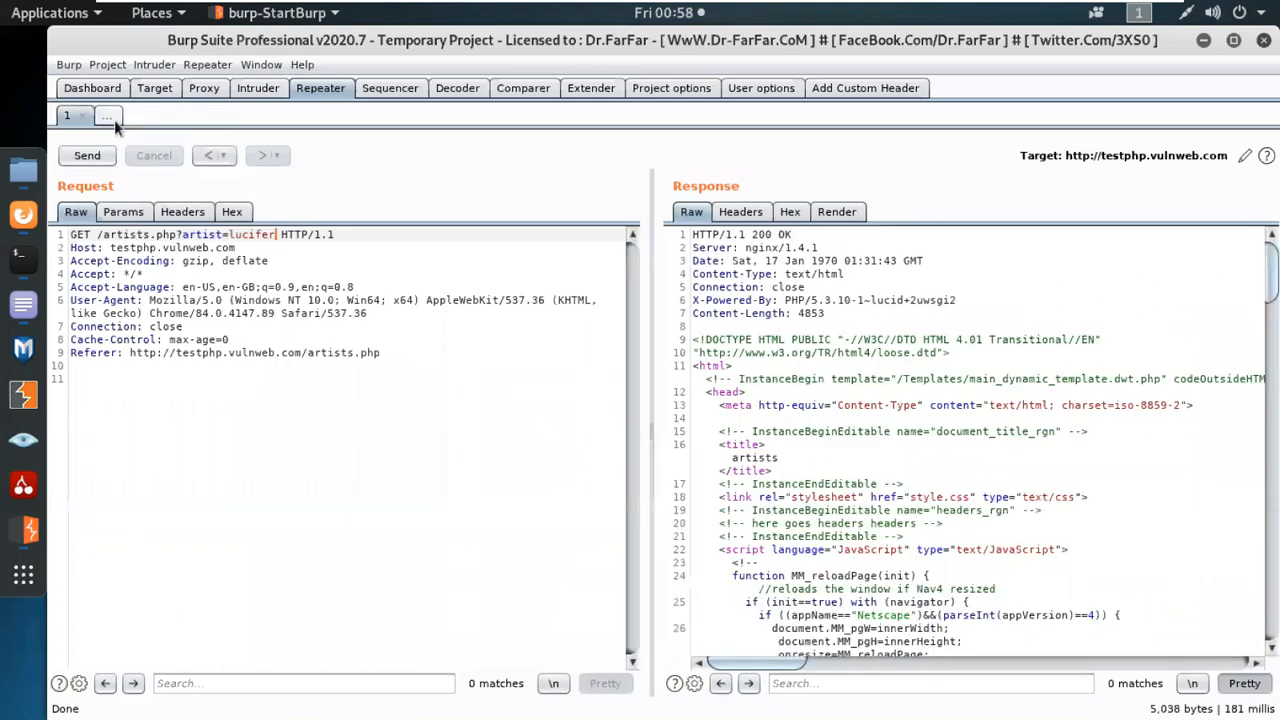
Close the Repeater request for /artists.php with artist=lucifer, leaving a blank request open in Repeater.
click(83, 117)
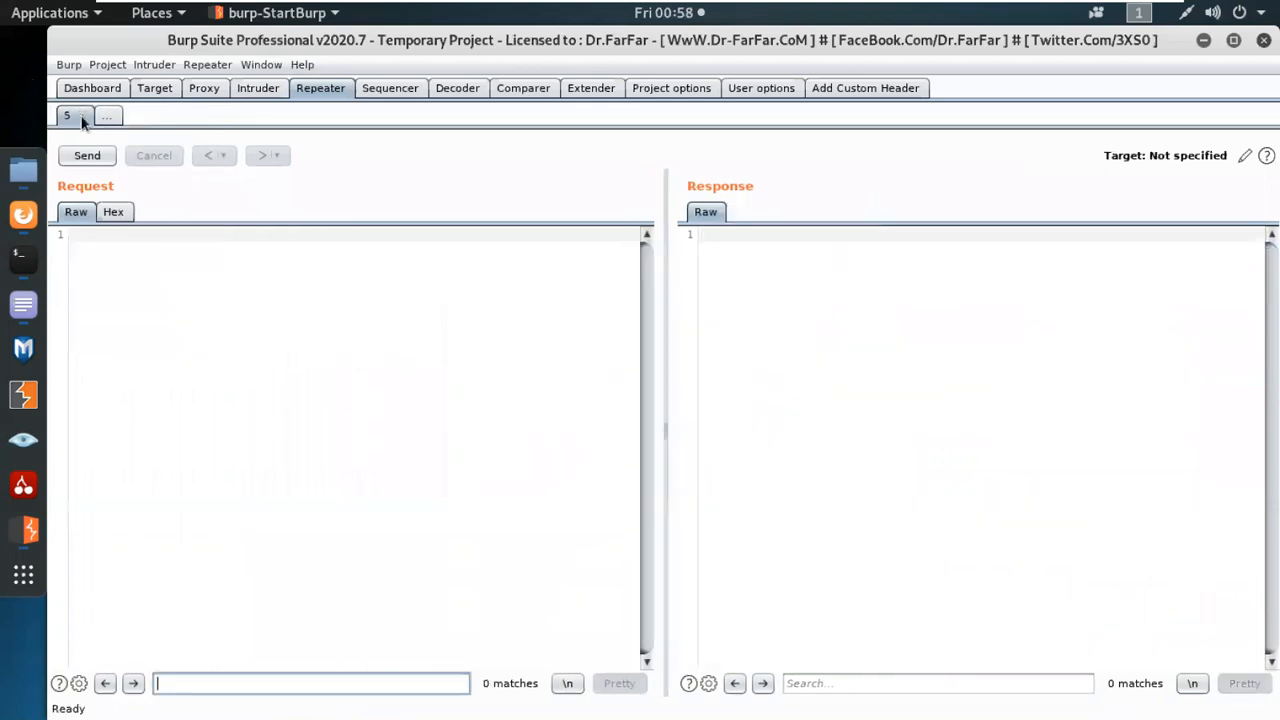
click(260, 89)
click(322, 88)
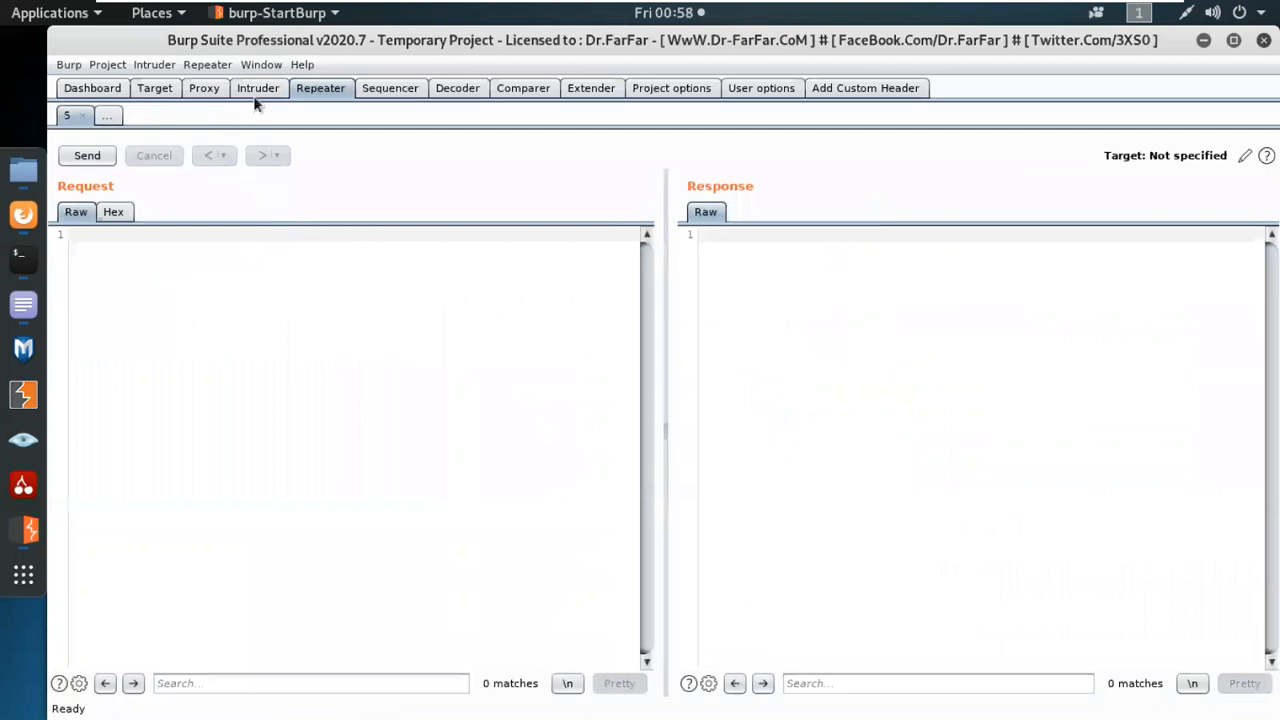
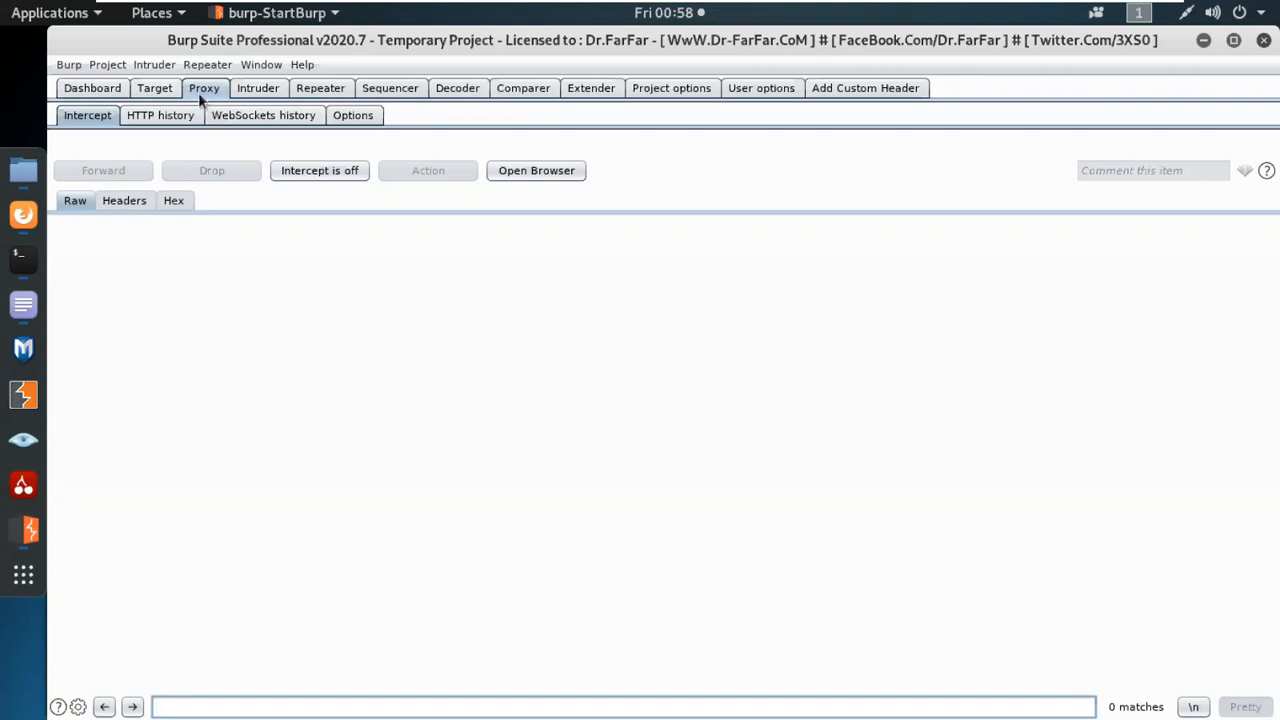
Check the testphp.vulnweb.com home page in Firefox and turn on proxy interception in Burp Suite.
click(33, 214)
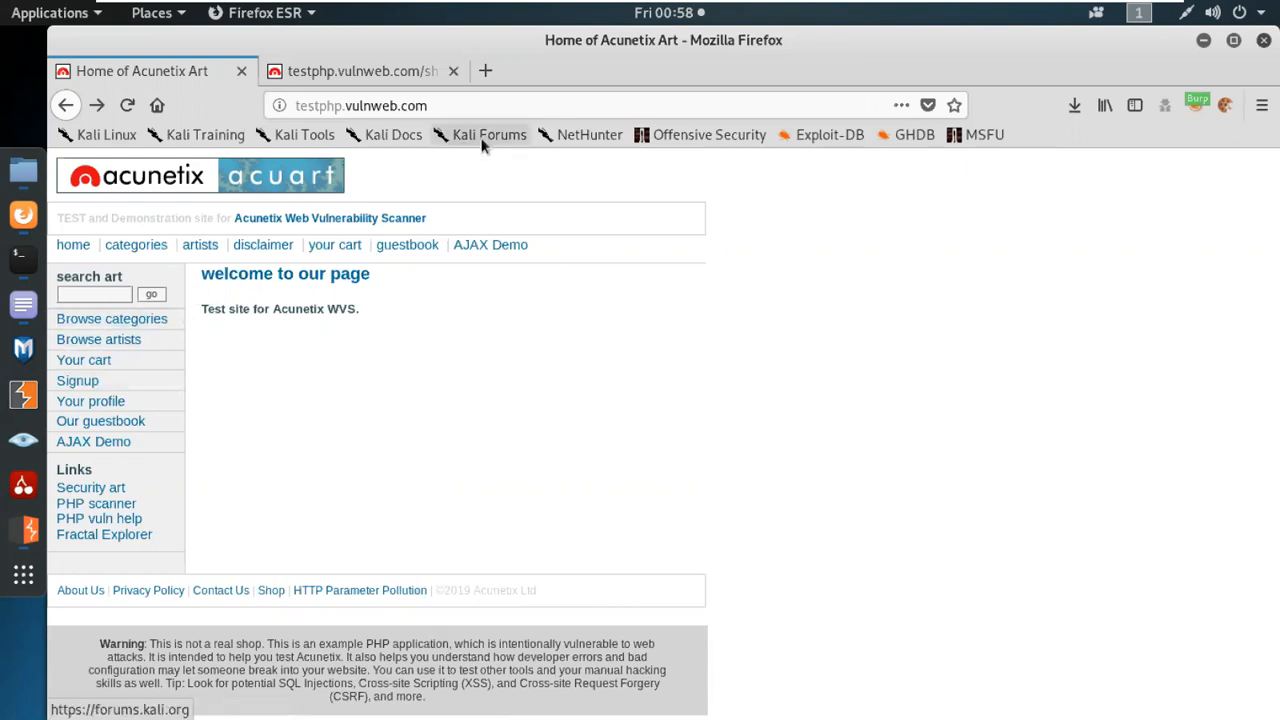
click(458, 106)
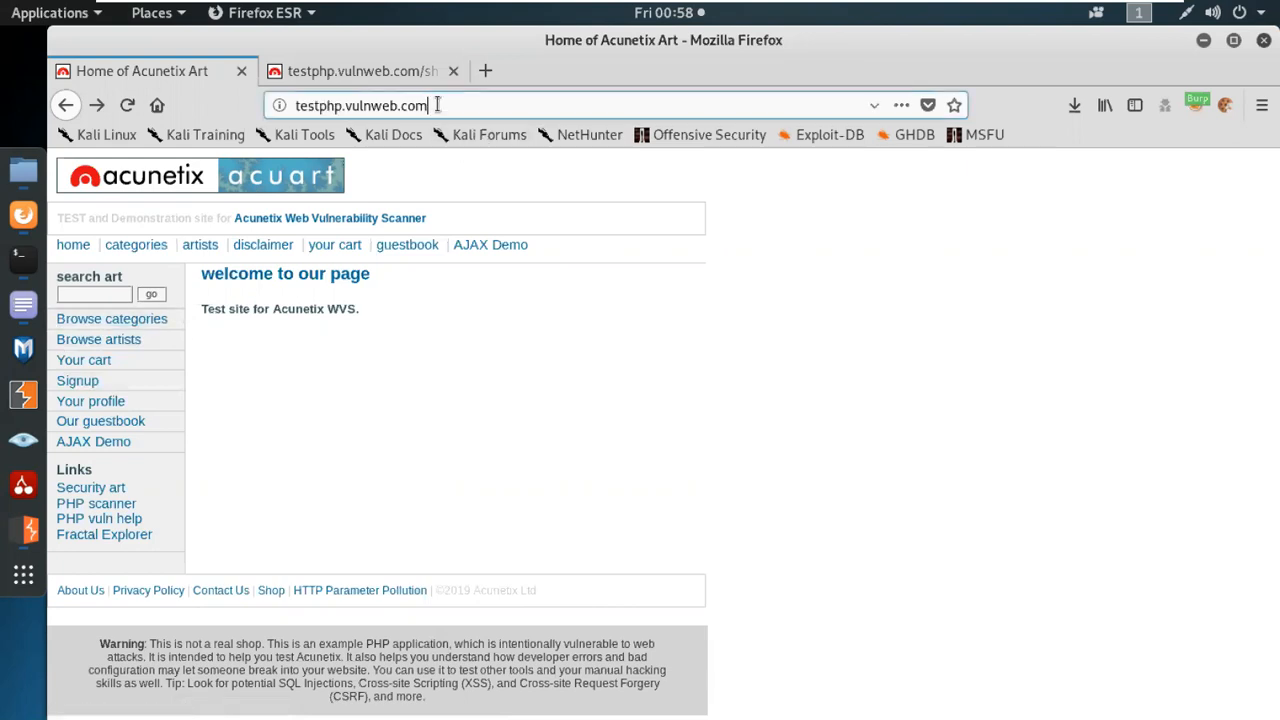
click(26, 530)
click(314, 171)
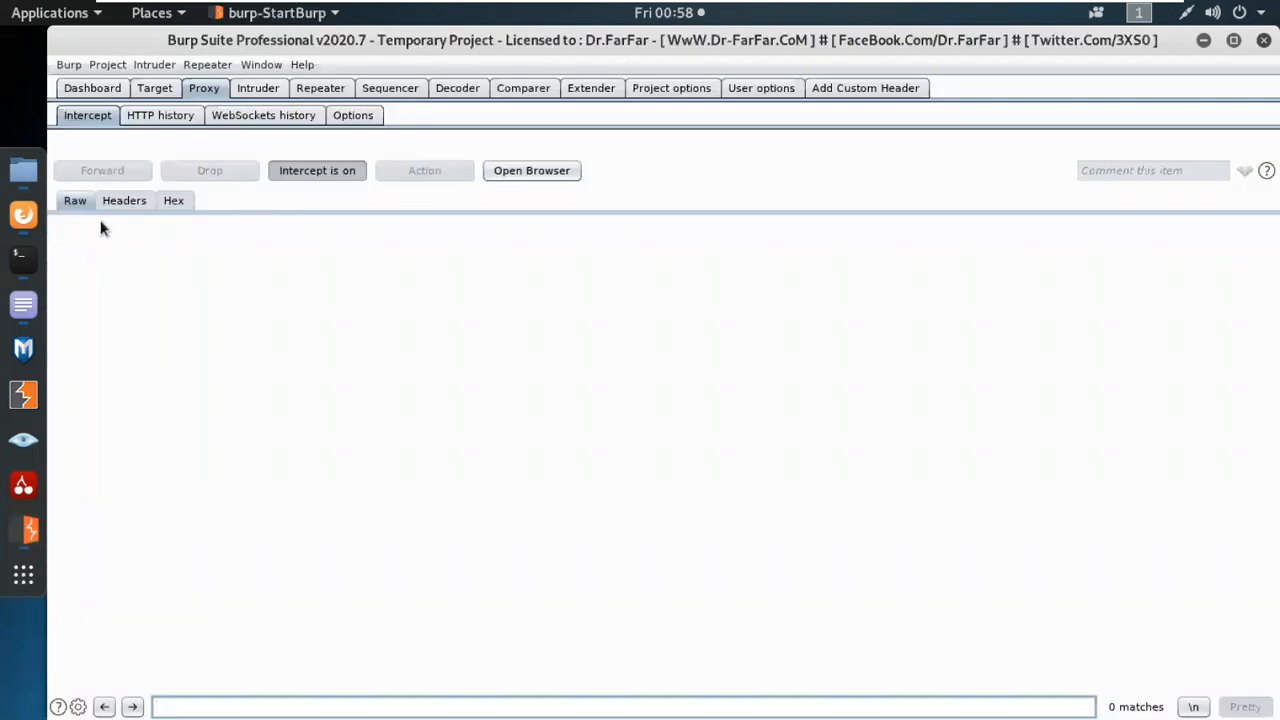
Reload the testphp.vulnweb.com home page in Firefox and forward its intercepted GET / request from Burp Suite.
click(23, 214)
click(129, 110)
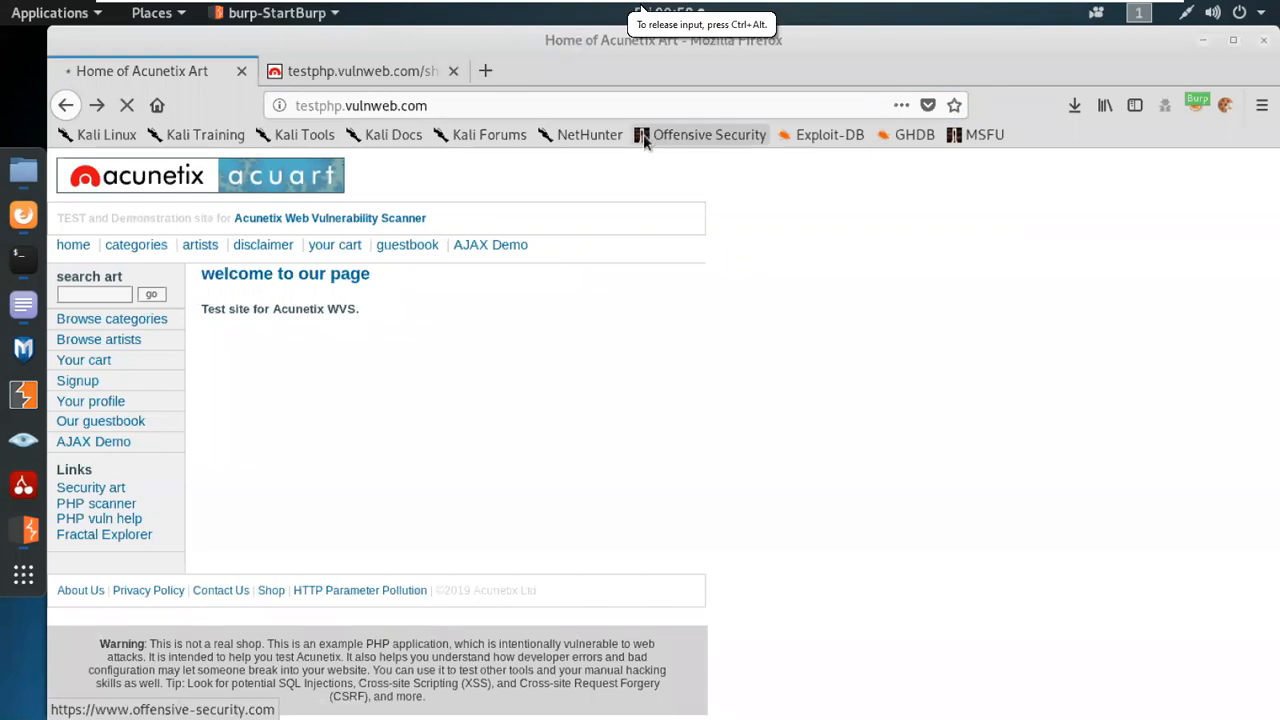
click(29, 530)
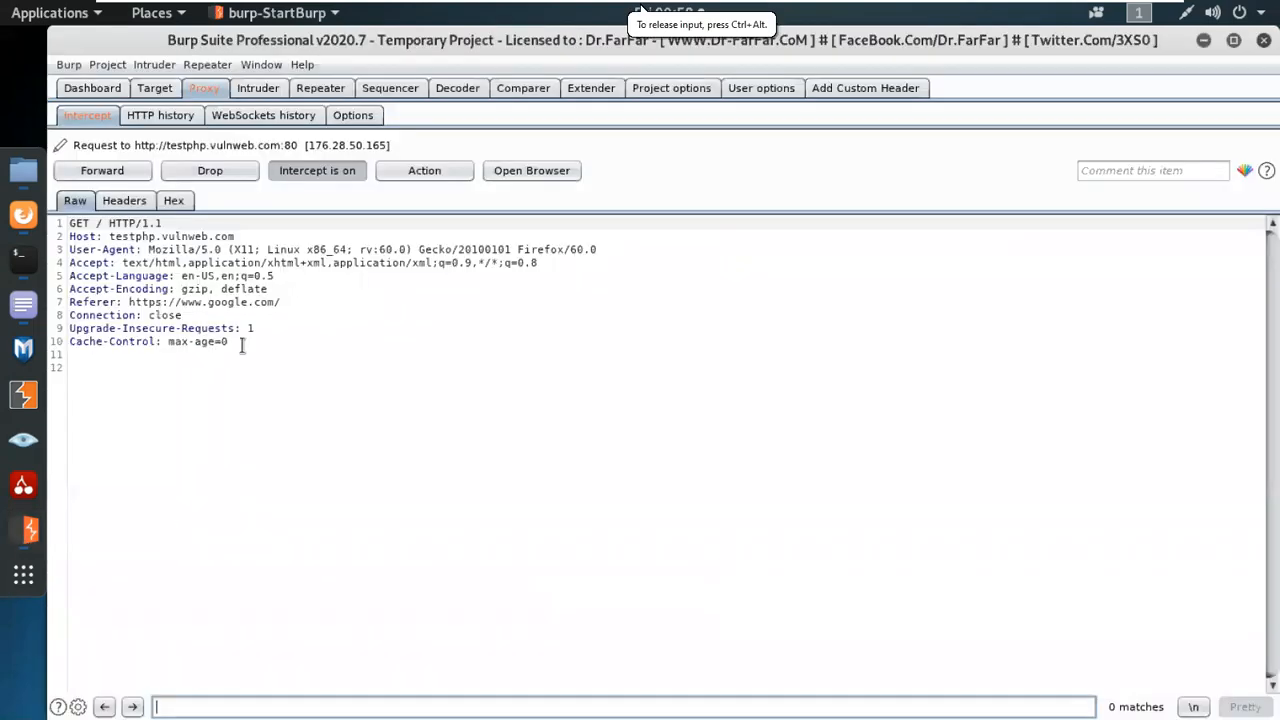
key(ctrl+a)
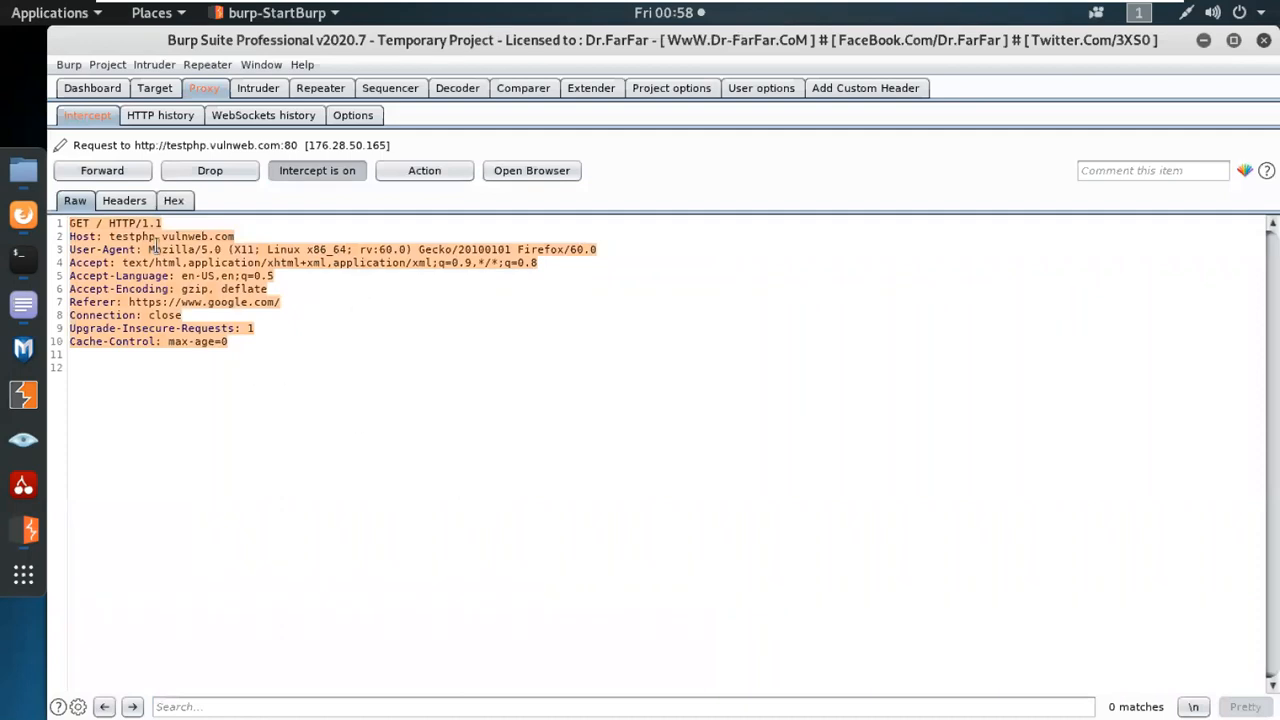
click(127, 171)
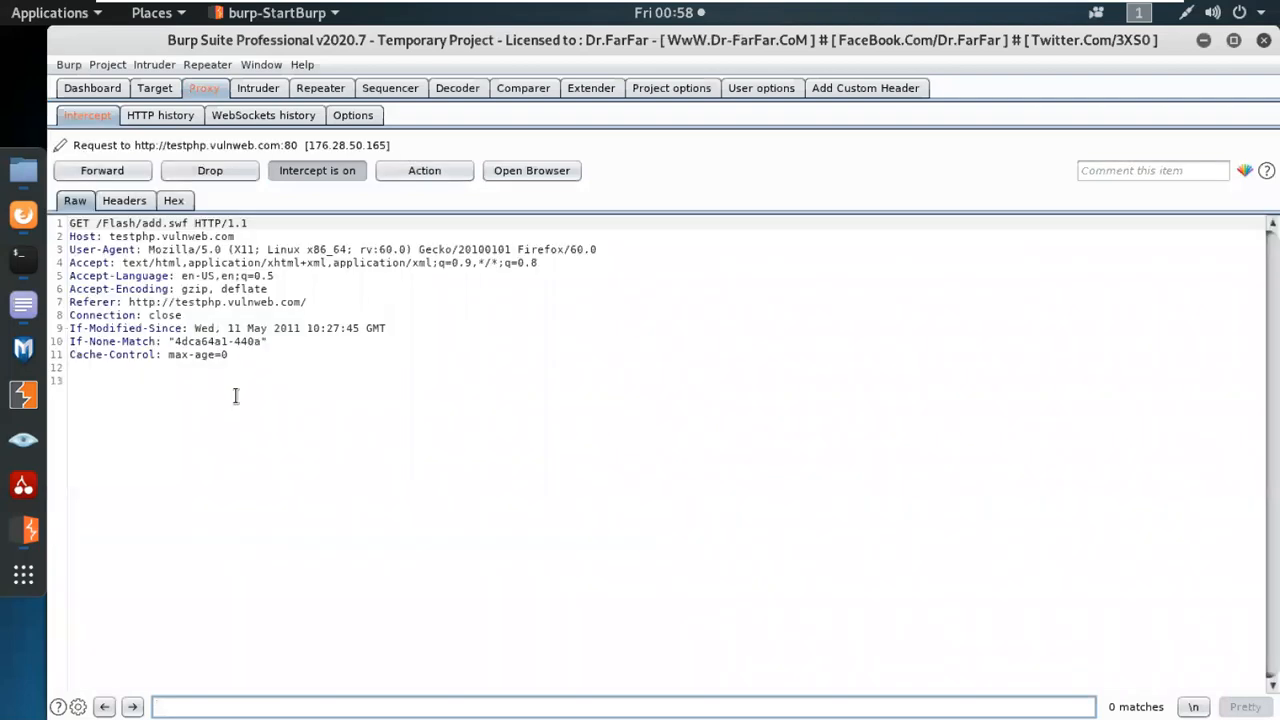
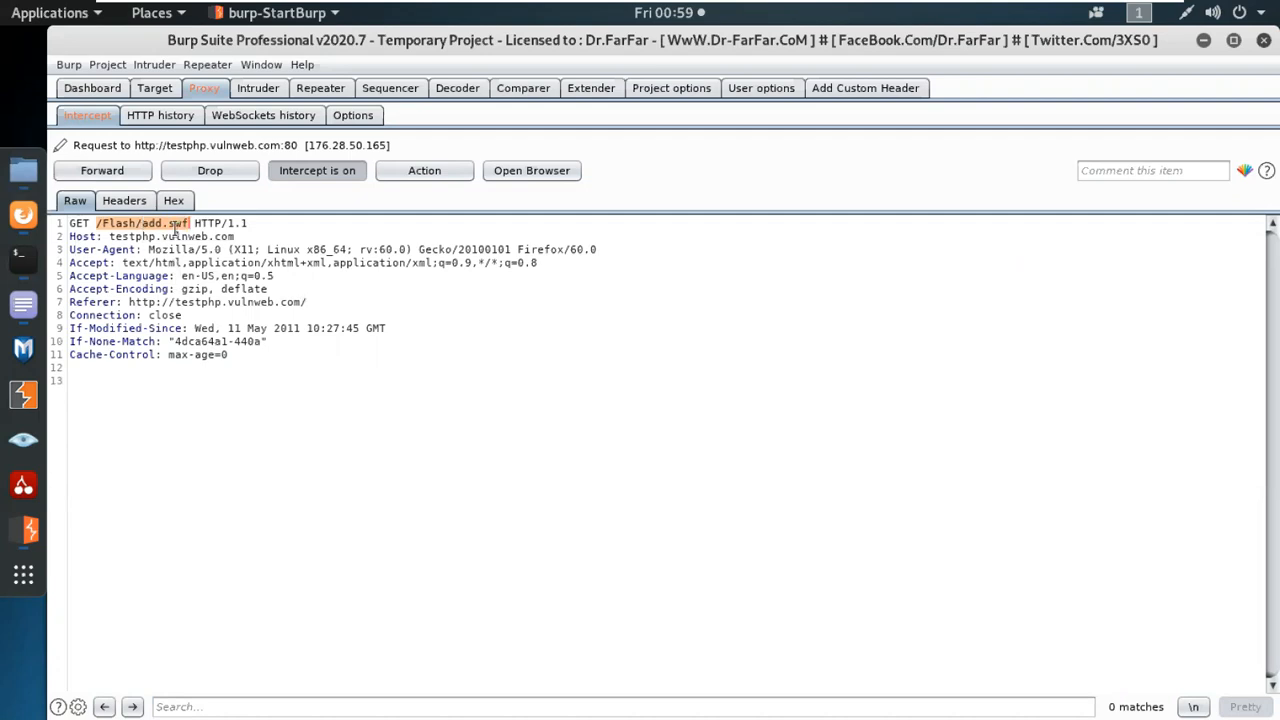
Forward the intercepted GET /Flash/add.swf request to testphp.vulnweb.com and turn off proxy interception.
click(127, 171)
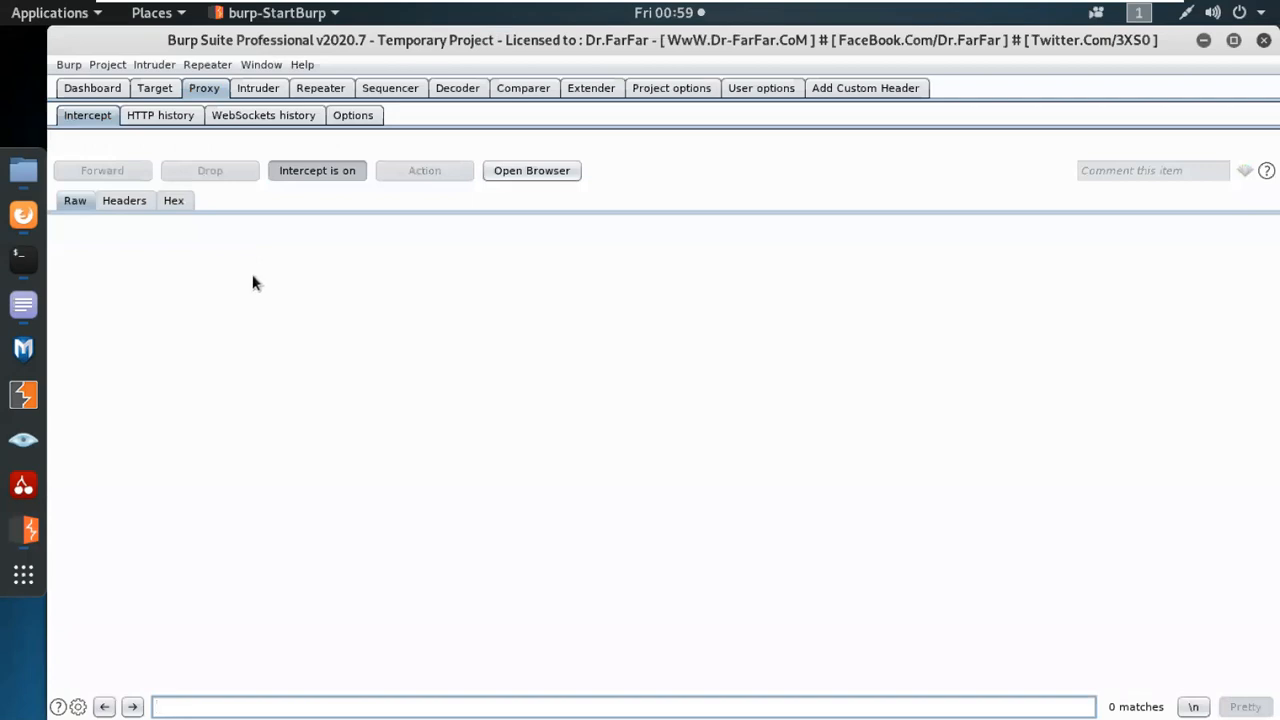
click(27, 218)
click(30, 530)
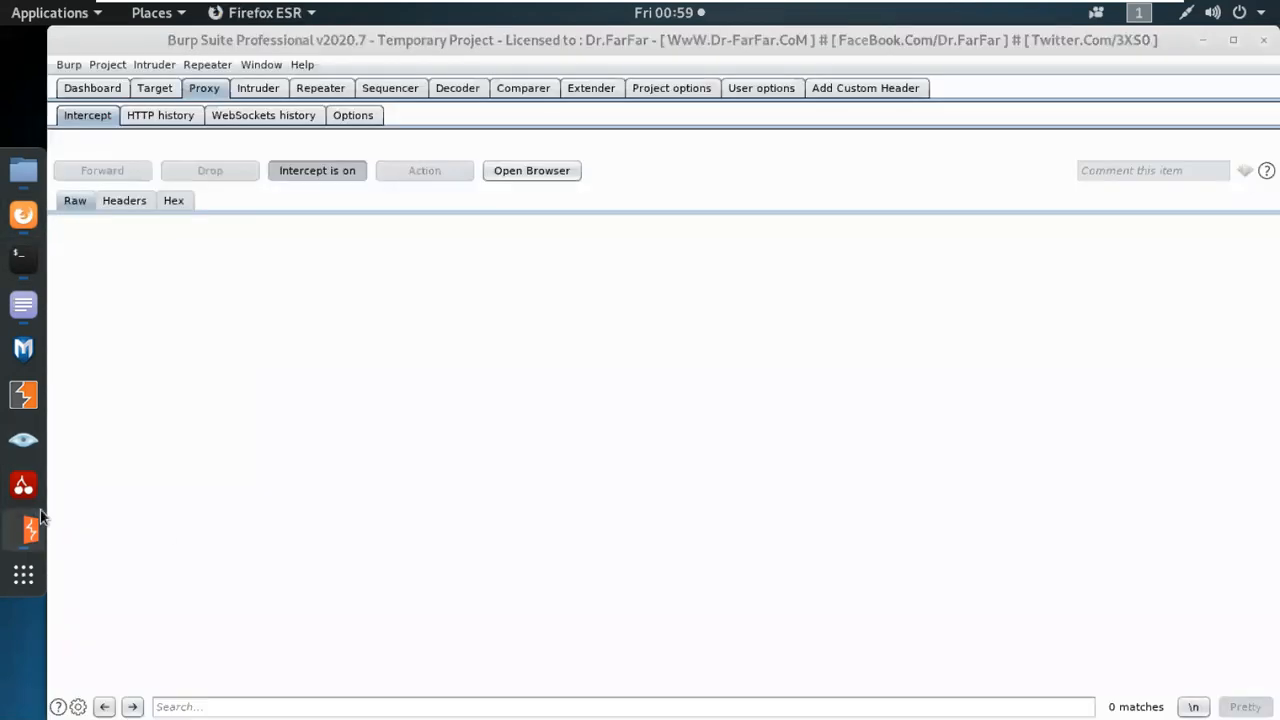
click(316, 172)
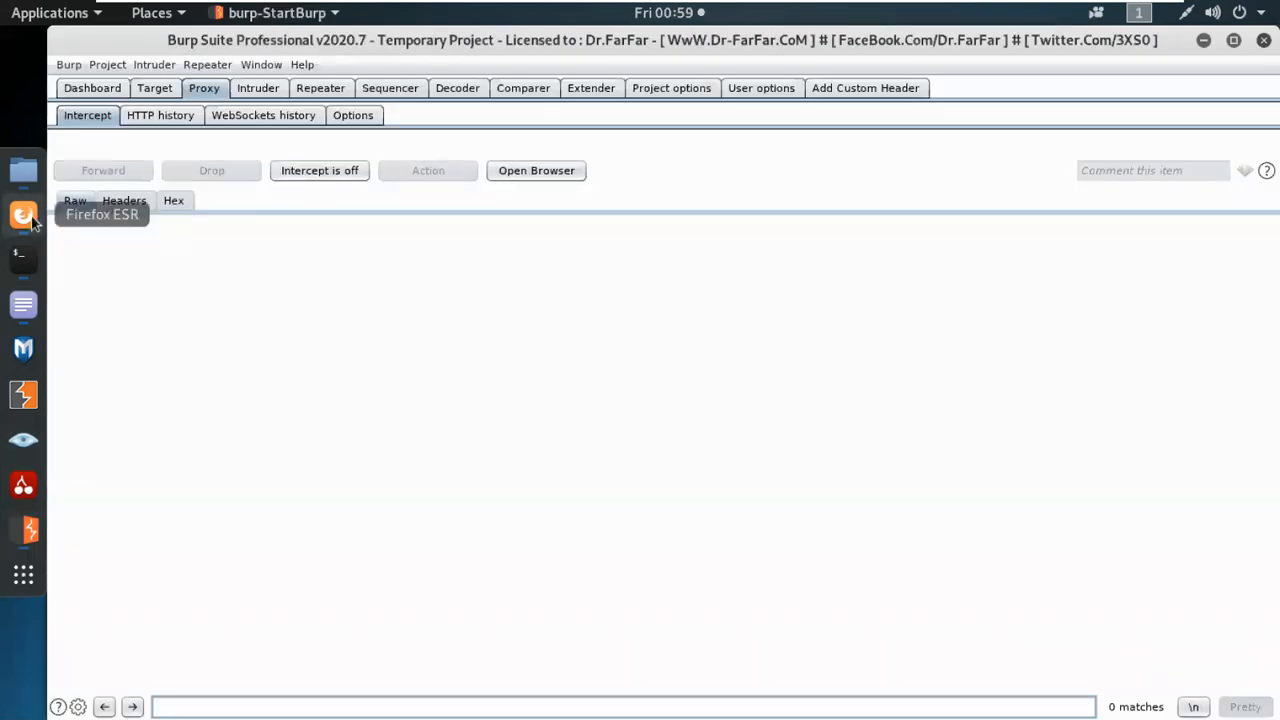
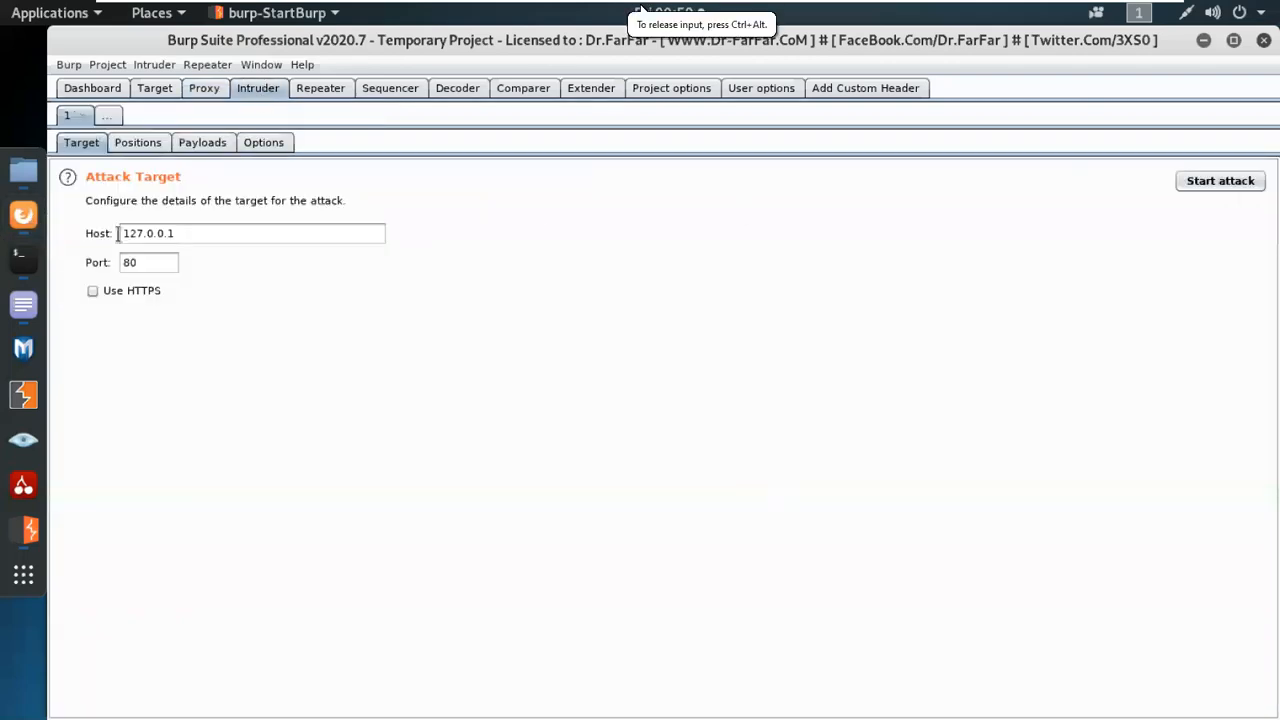
Switch to Firefox and enter the address testphp.vulnweb.com/lucifer in the Home of Acunetix Art page's tab.
click(24, 215)
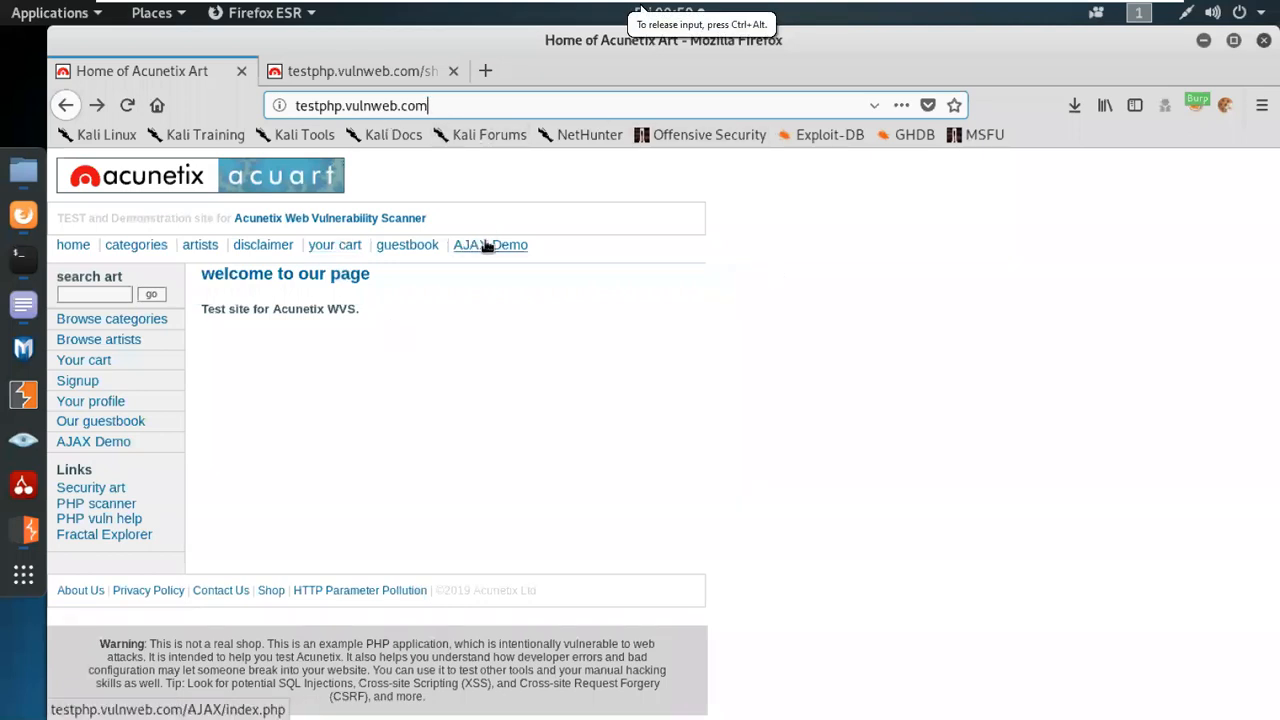
click(441, 106)
text(/)
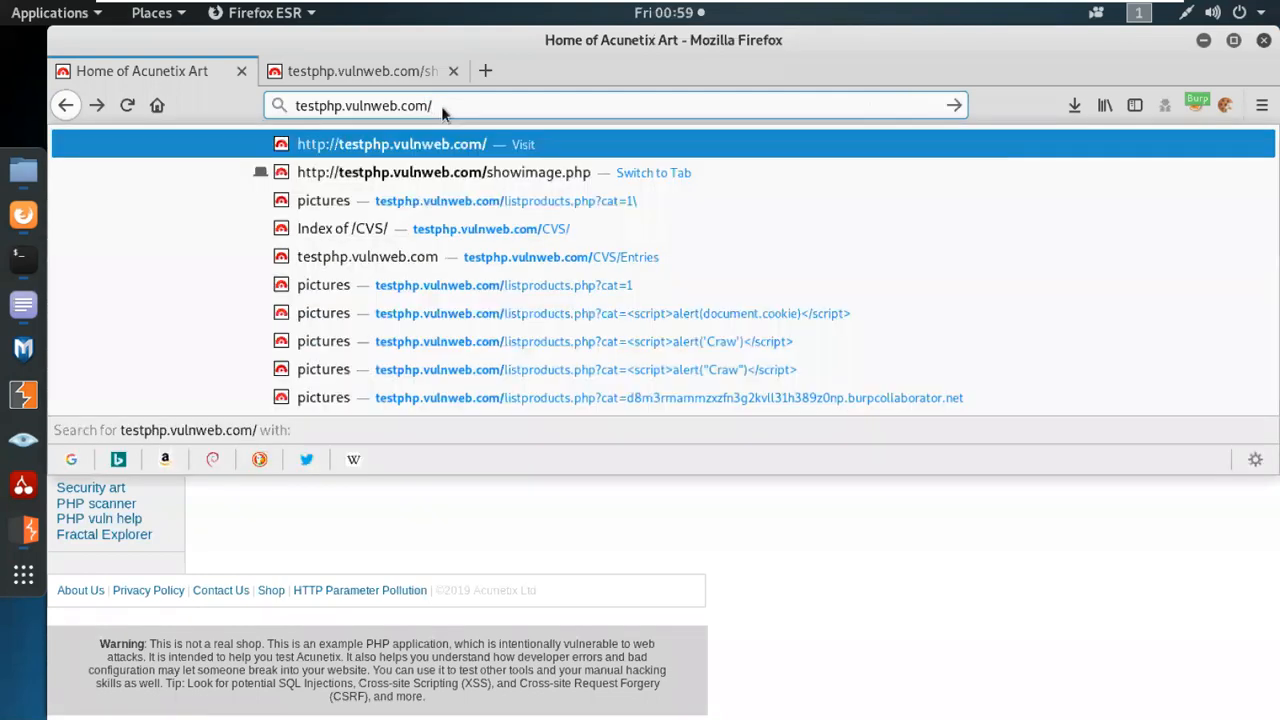
text(lucifer)
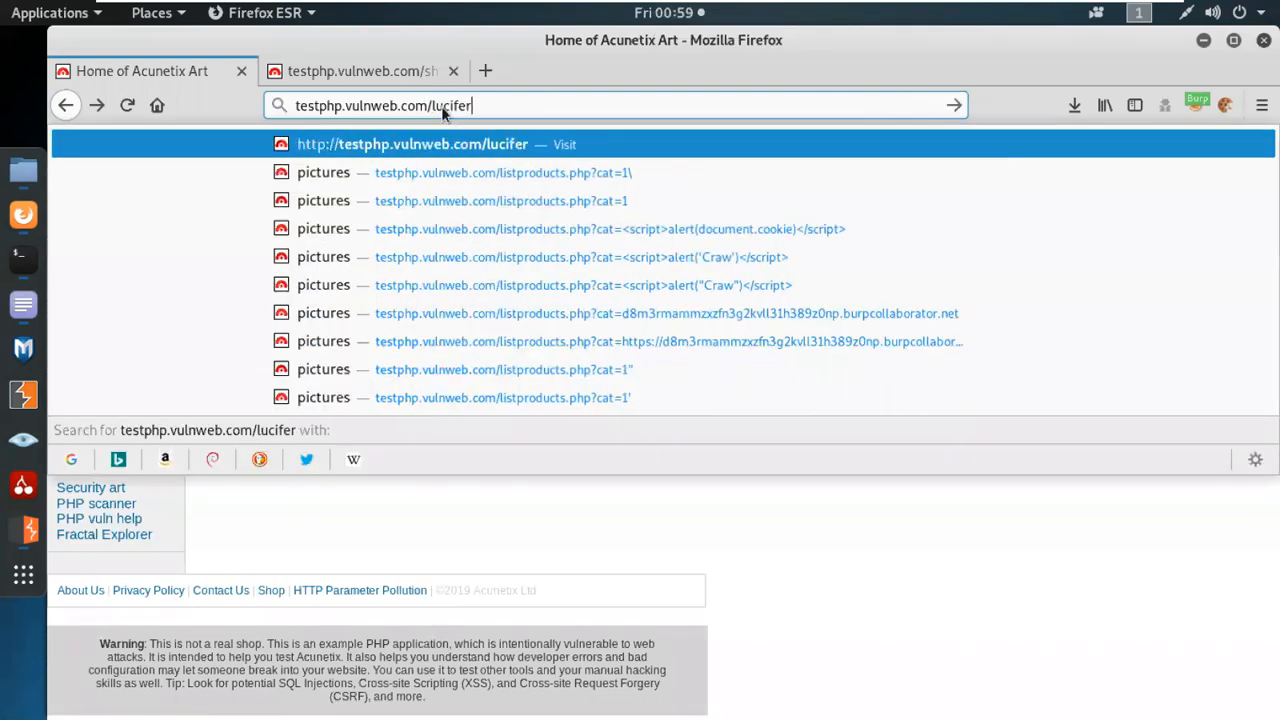
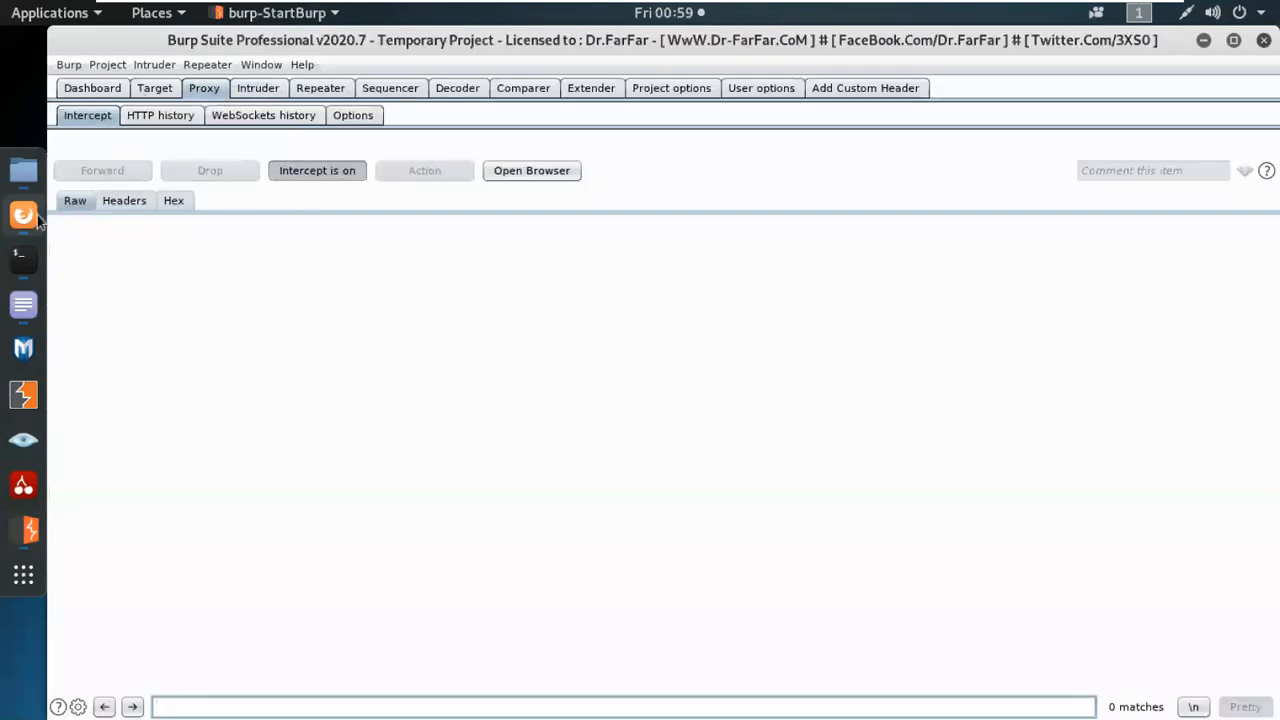
Switch to Firefox, reload the Home of Acunetix Art page, and return to the proxy interception in Burp Suite.
click(23, 215)
click(127, 110)
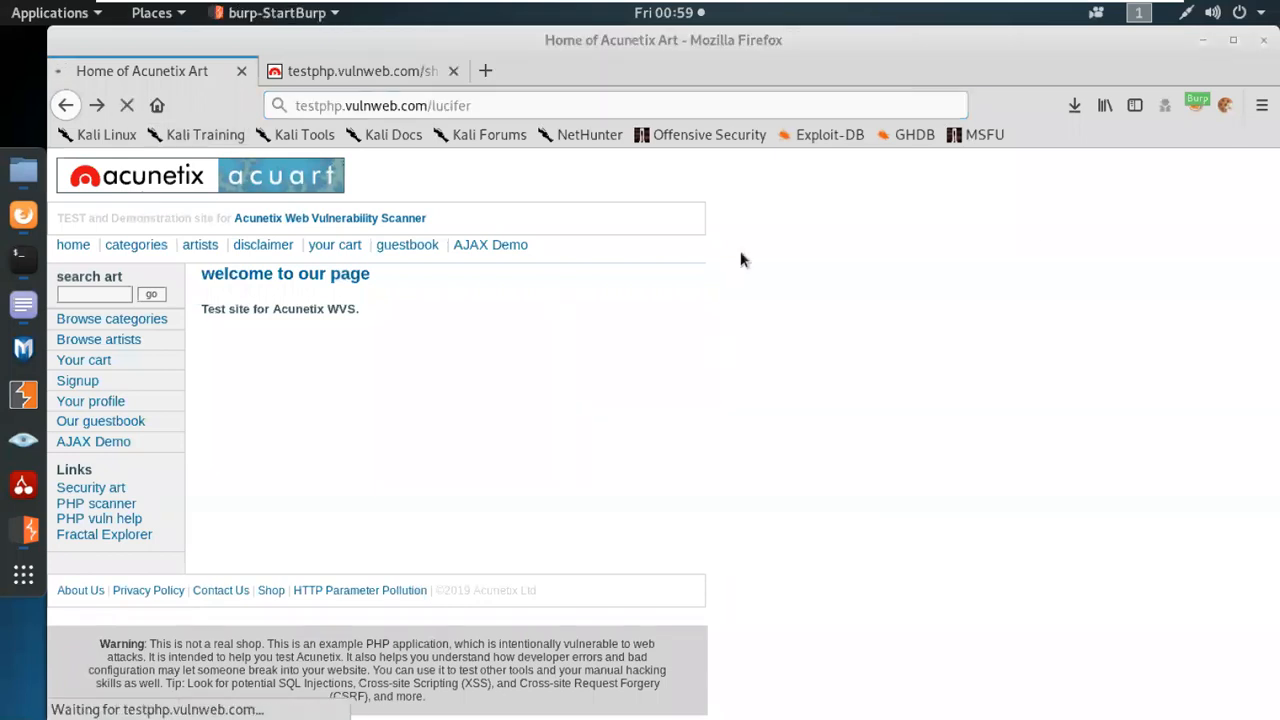
click(1204, 40)
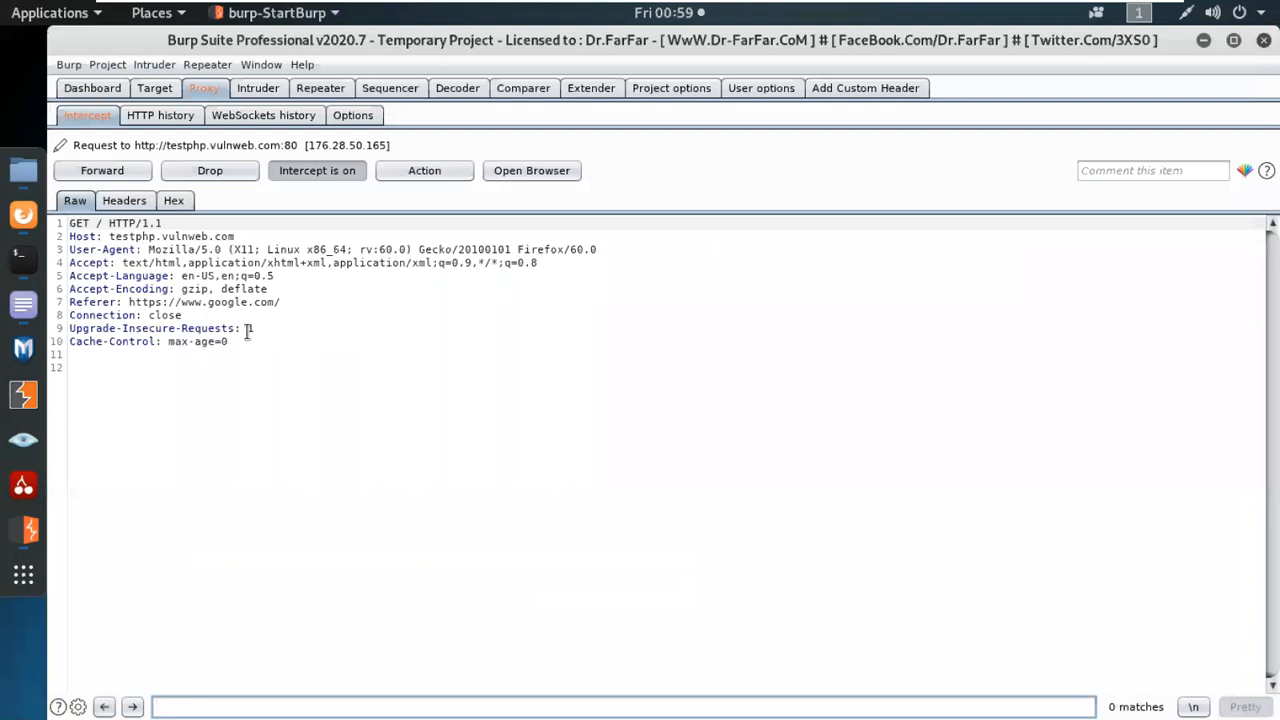
Forward the intercepted requests for / and /Flash/add.swf, and turn interception off before returning to Firefox.
click(125, 180)
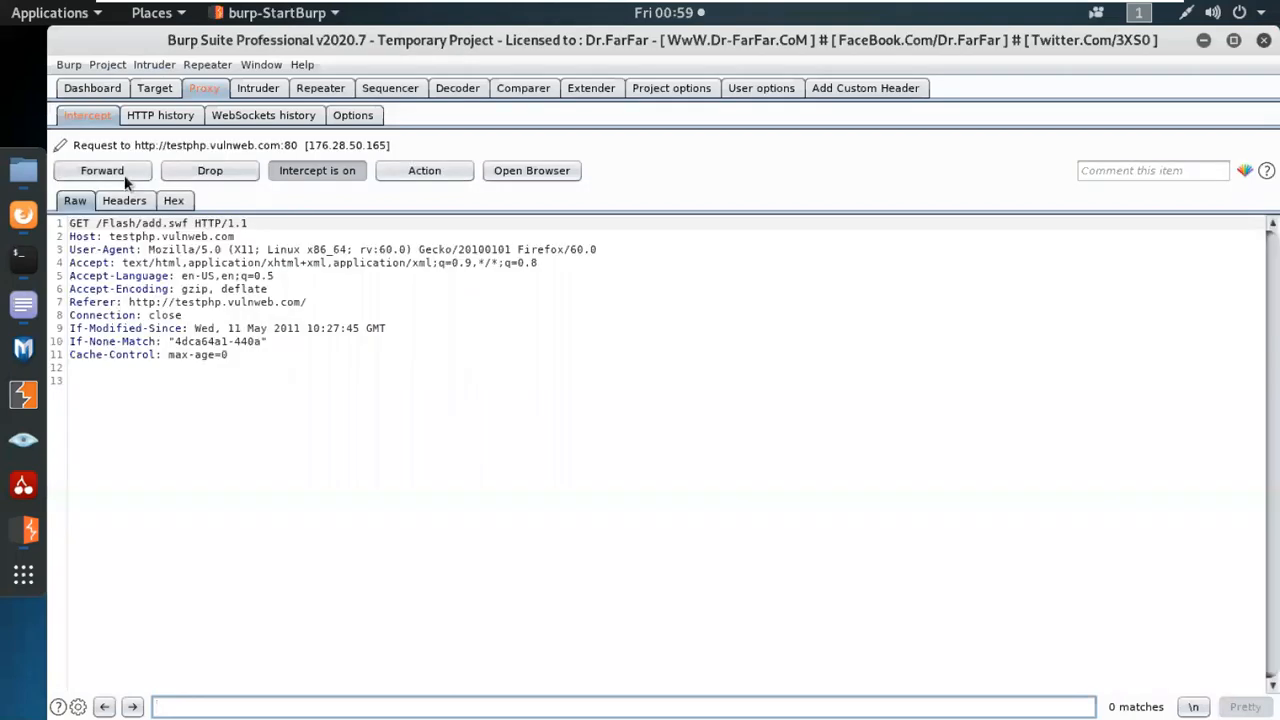
click(102, 171)
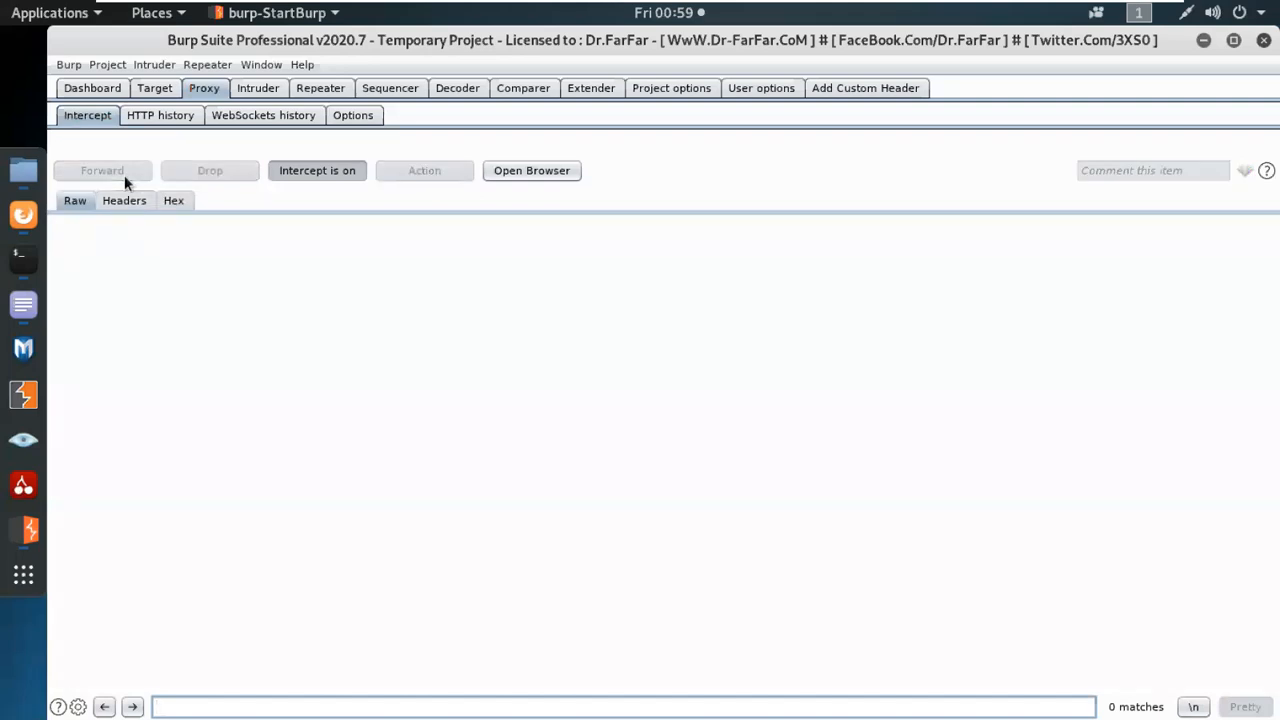
click(327, 177)
click(28, 219)
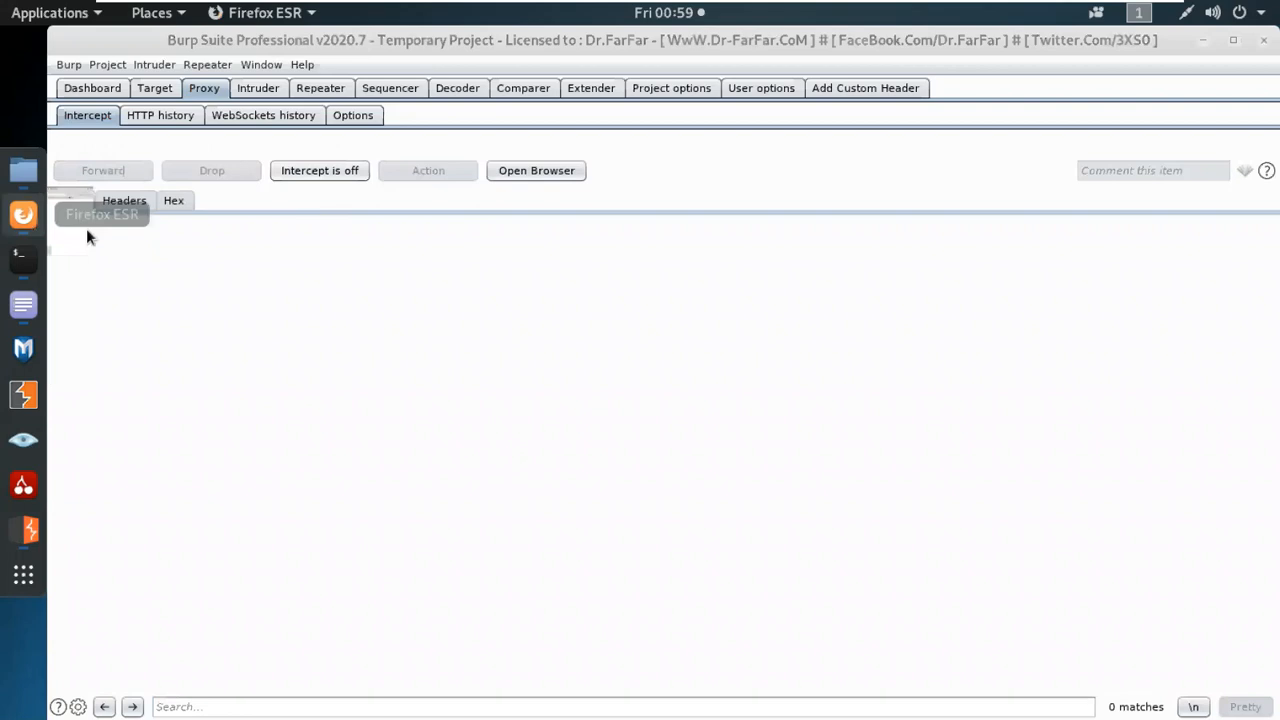
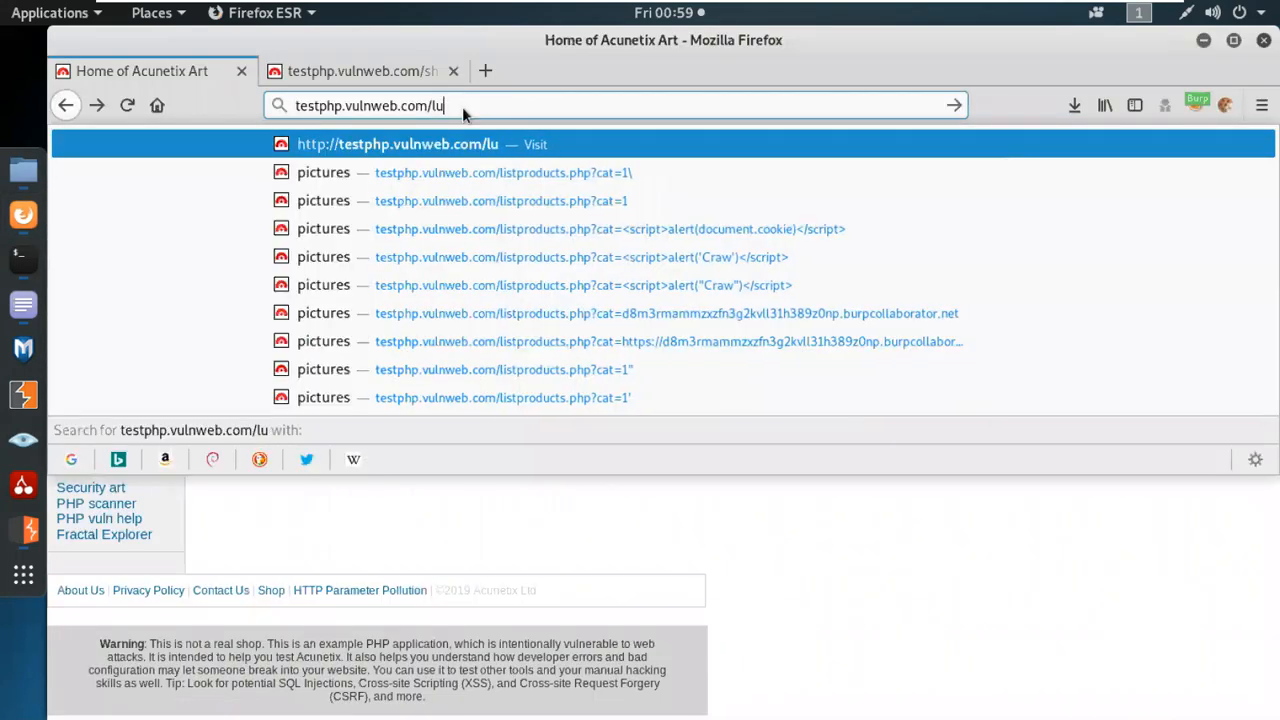
Load testphp.vulnweb.com/lucifer in Firefox and highlight the lucifer part of the address.
key(Return)
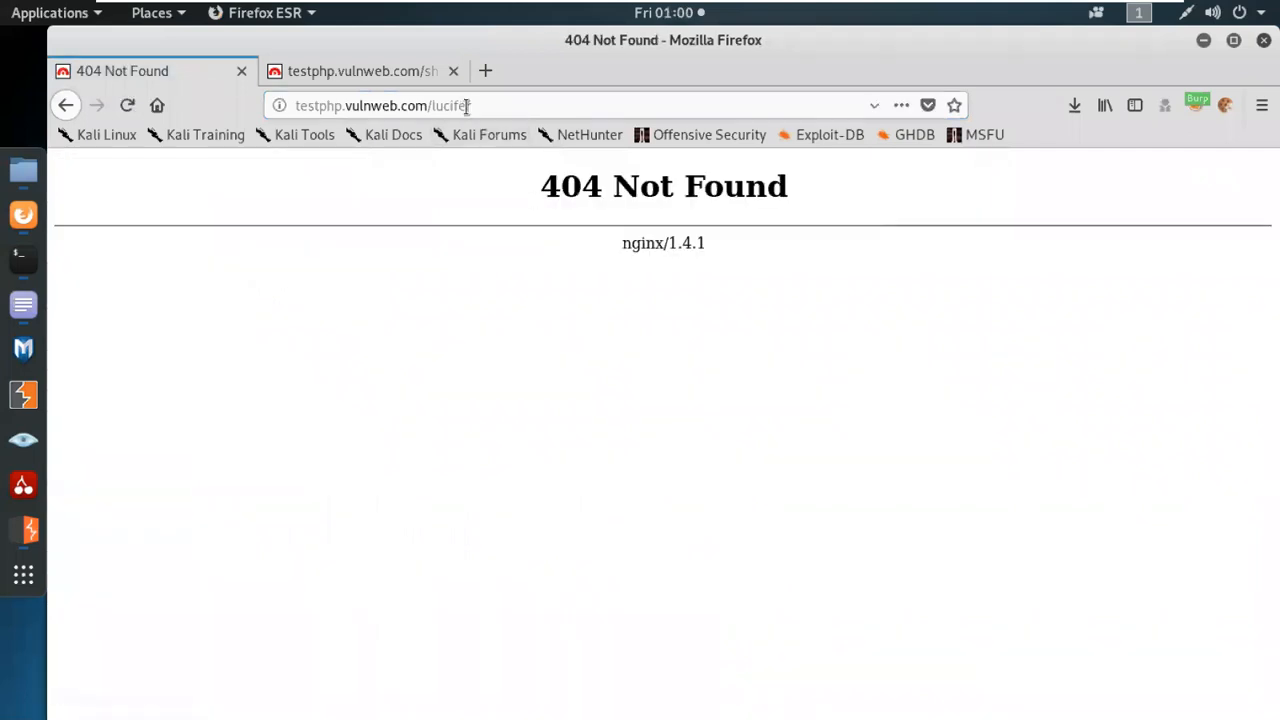
drag(432, 105, 478, 105)
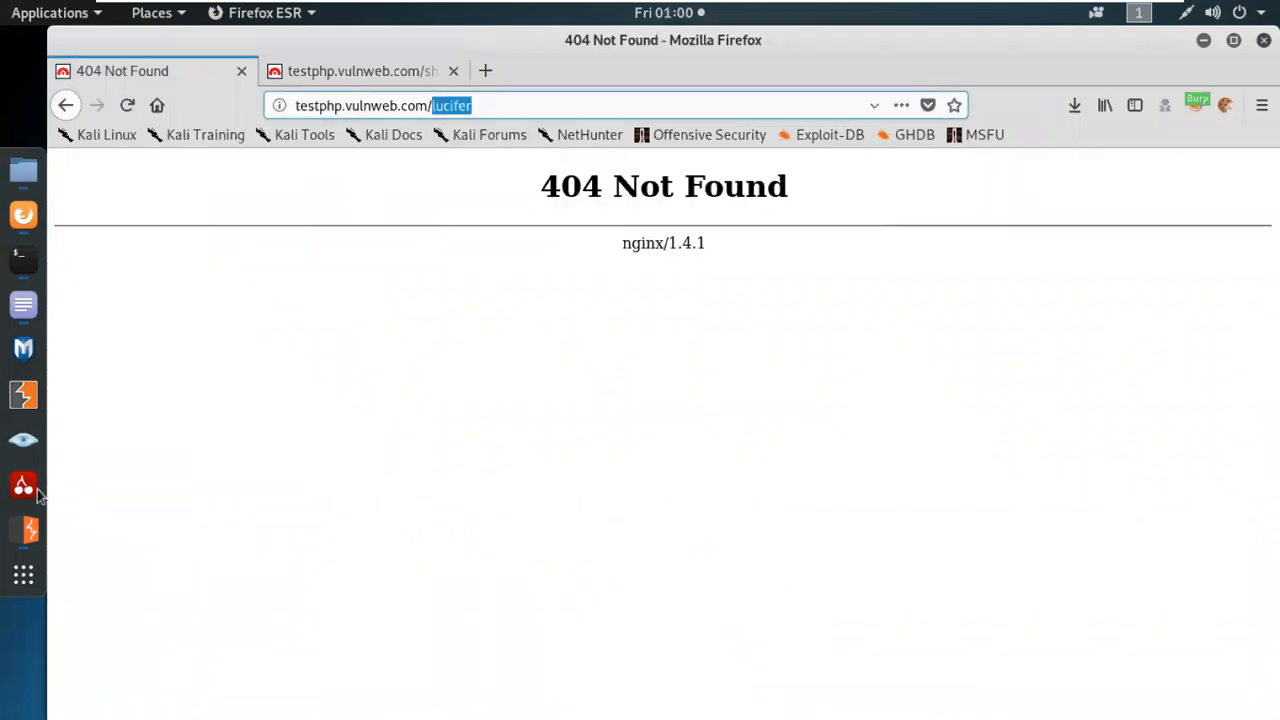
Turn on proxy interception in Burp Suite and reload the /lucifer page in Firefox to capture its request in Burp Suite.
click(23, 530)
click(317, 170)
click(23, 215)
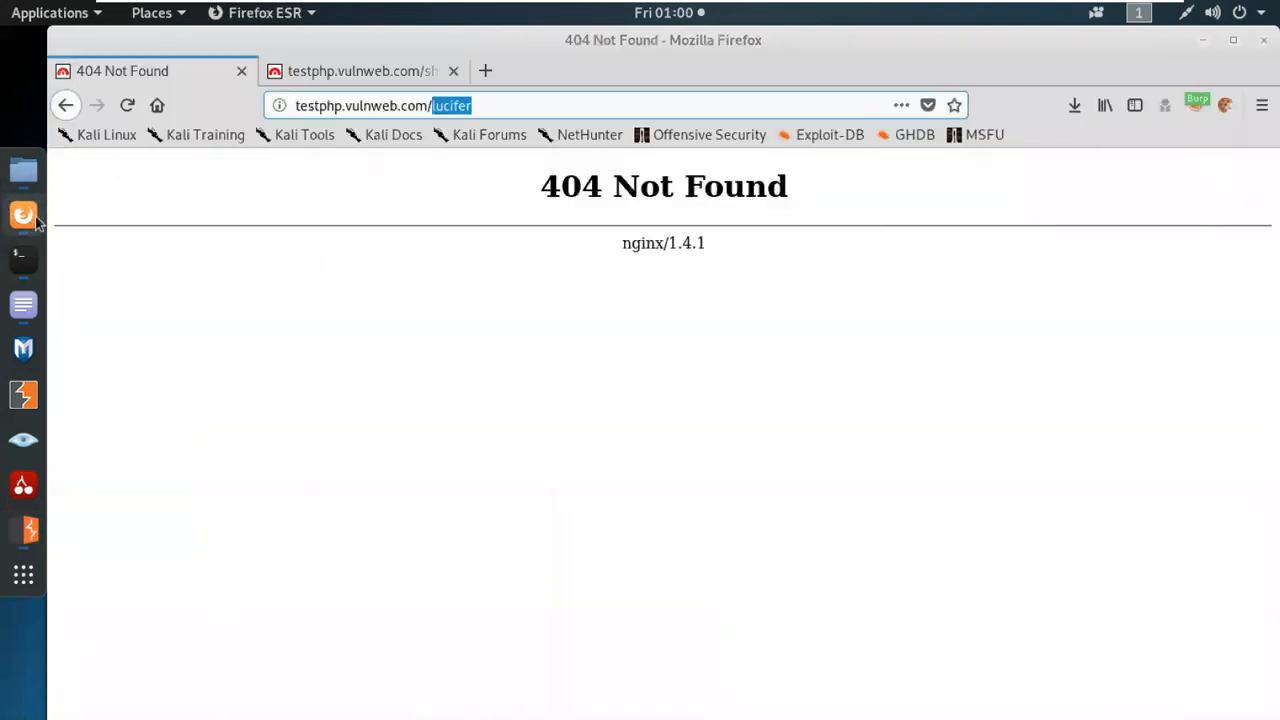
click(124, 105)
click(30, 530)
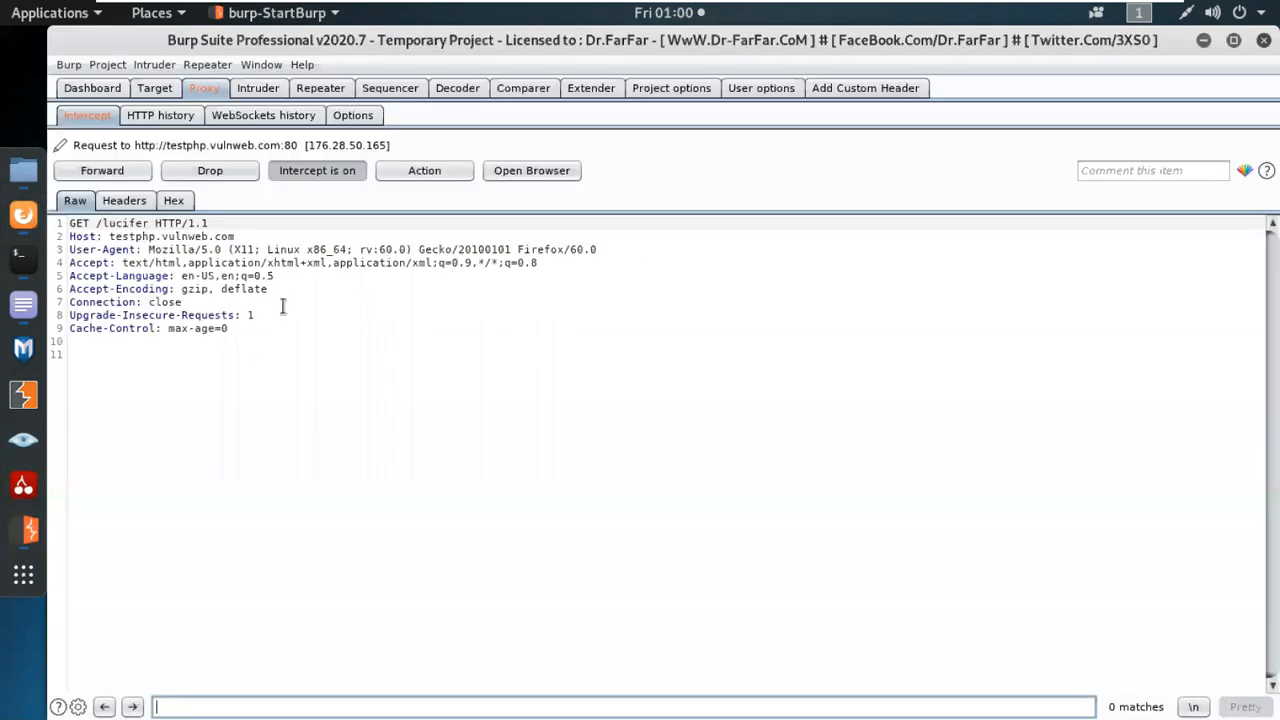
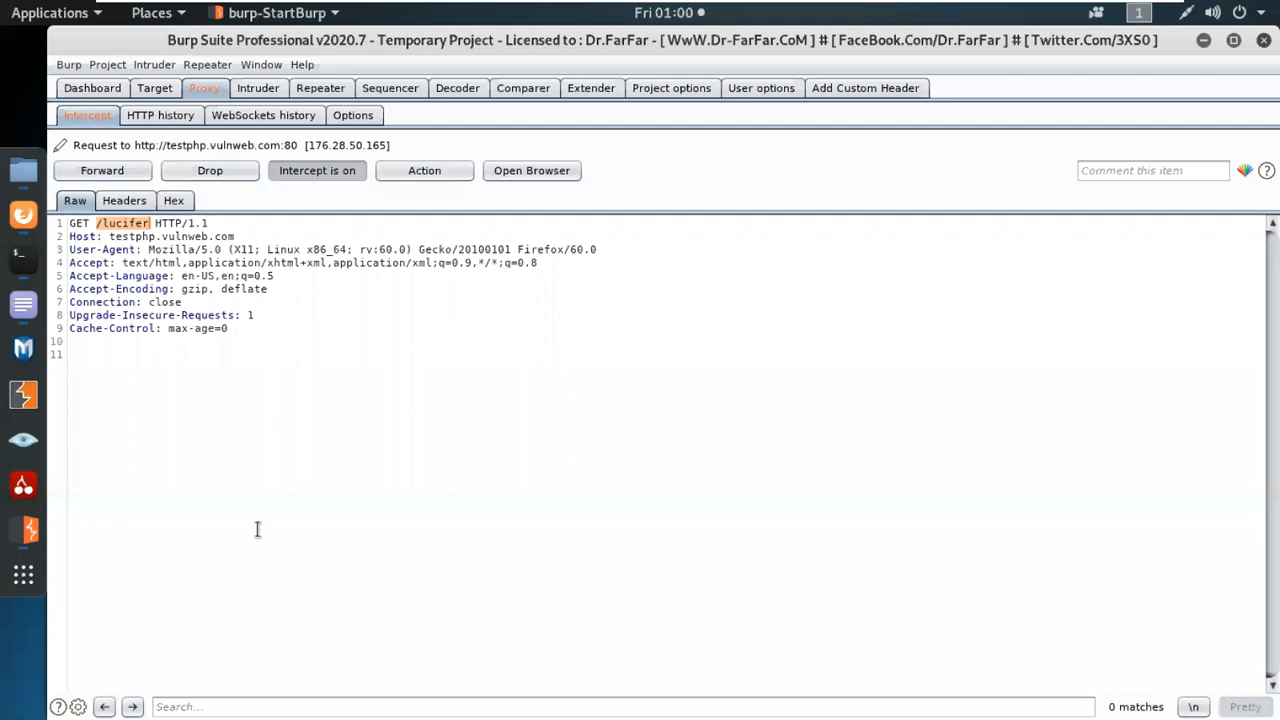
Send the intercepted GET /lucifer request to Intruder.
right_click(257, 529)
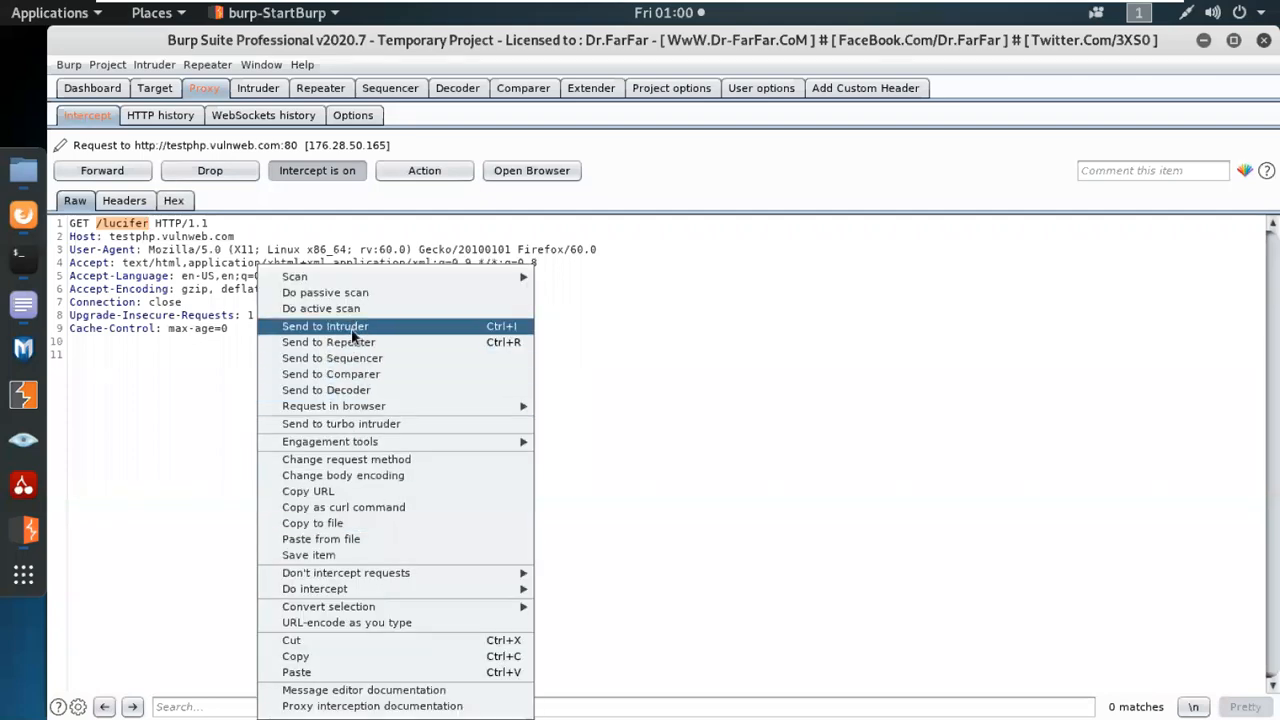
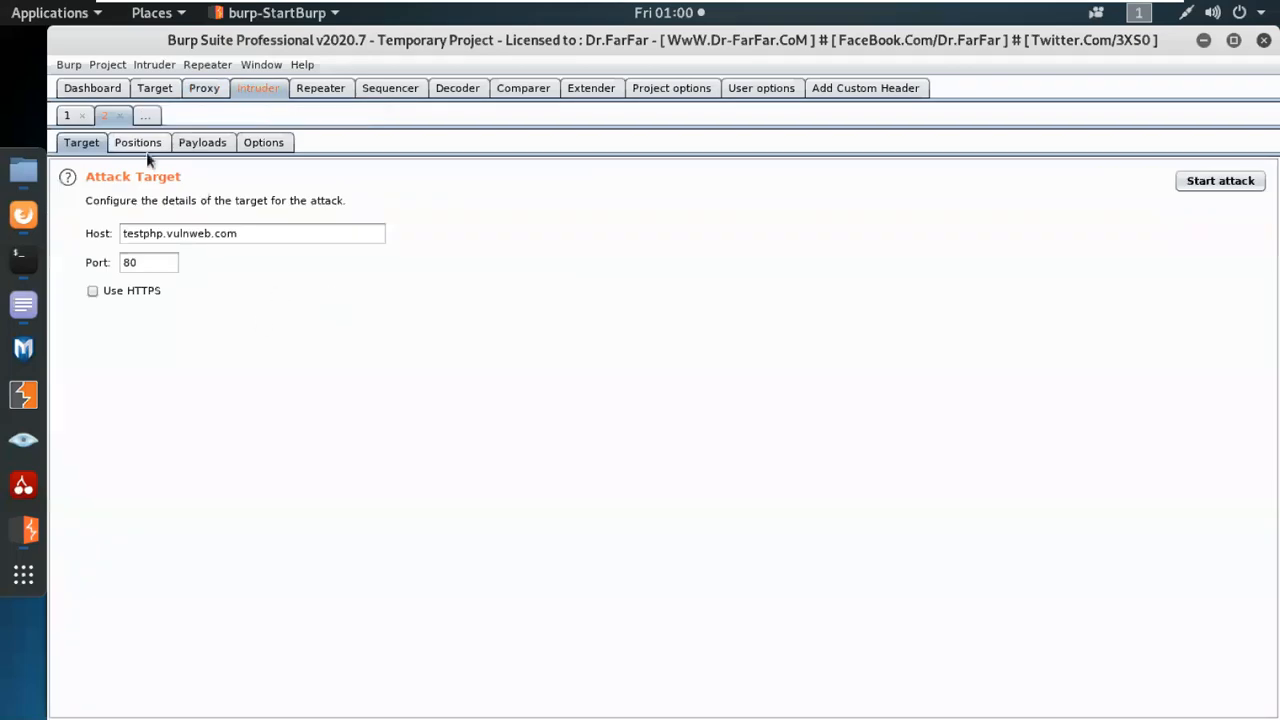
Open the payload positions settings for the GET /lucifer request in Intruder attack 2.
click(138, 143)
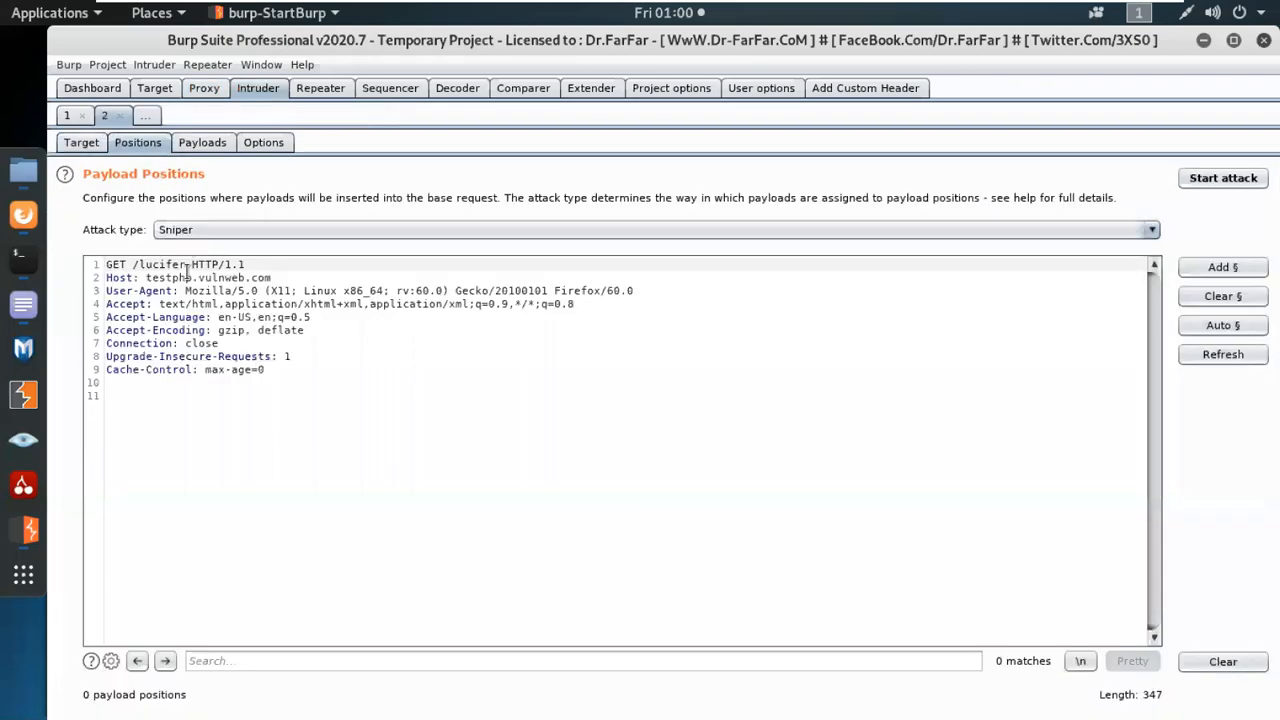
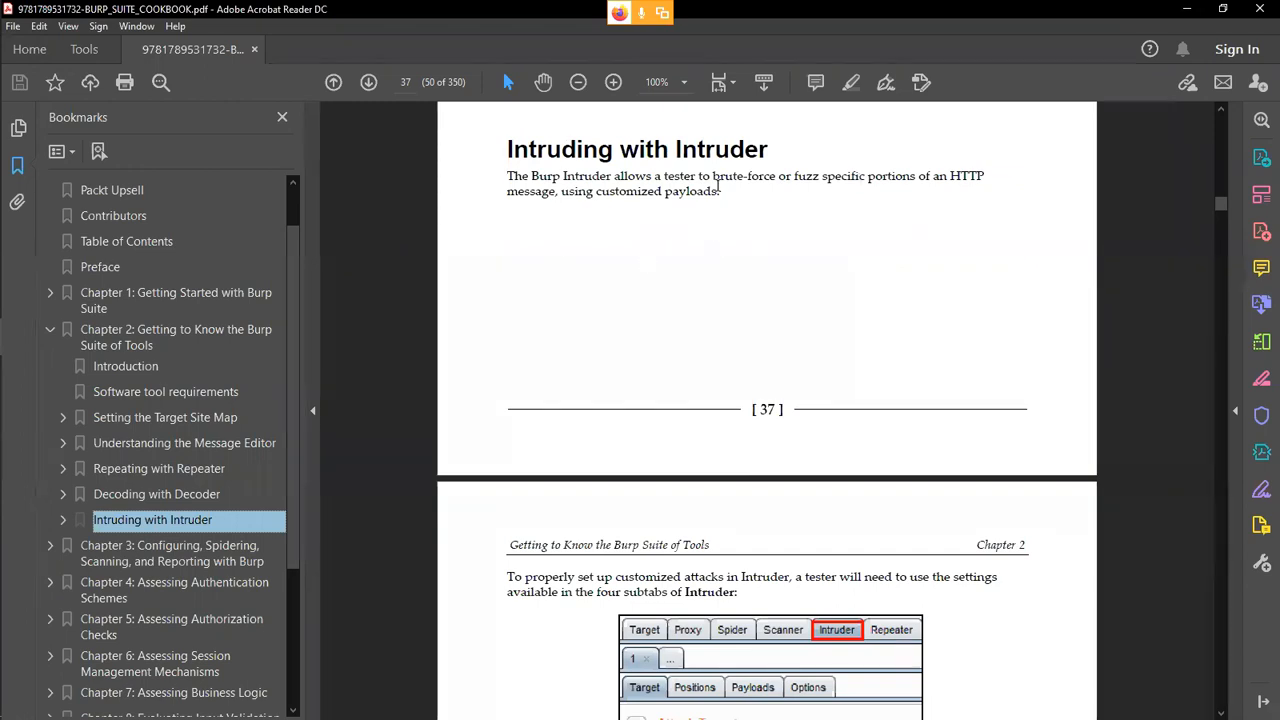
Highlight the Burp Intruder description in the Burp Suite Cookbook PDF and switch to Firefox in the Kali Linux virtual machine.
drag(728, 196, 503, 176)
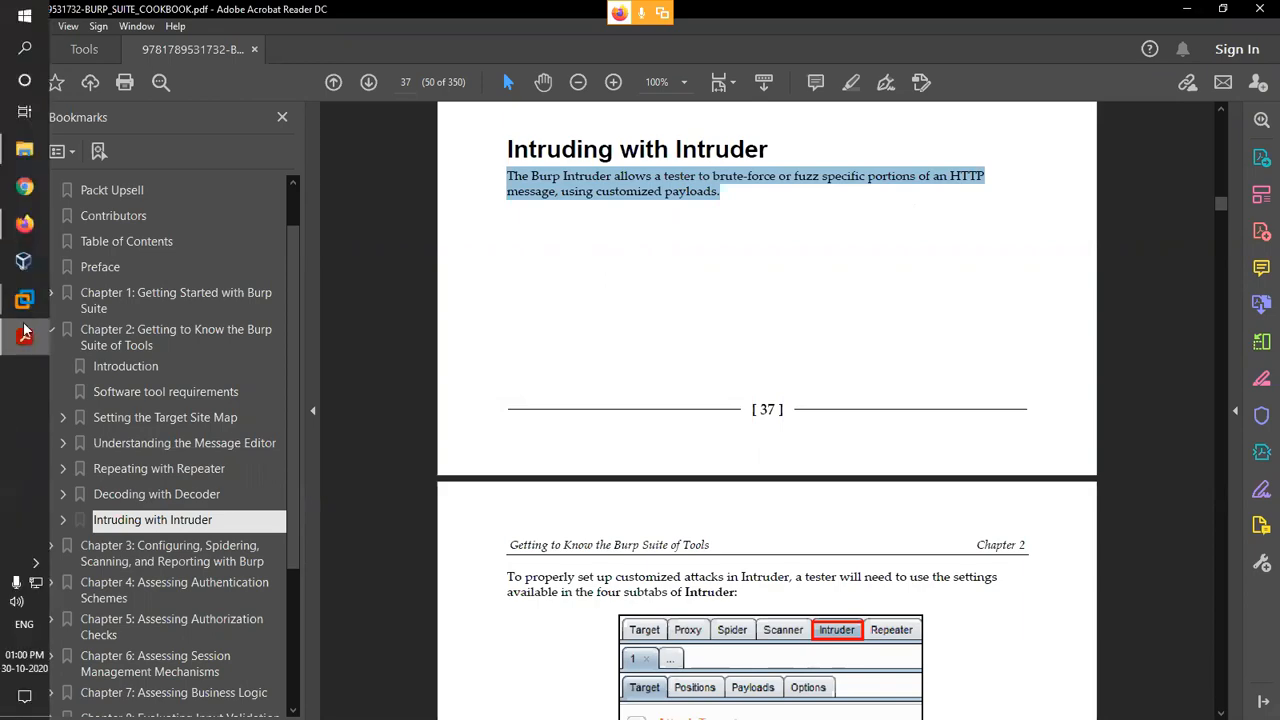
mouse_move(24, 299)
click(128, 367)
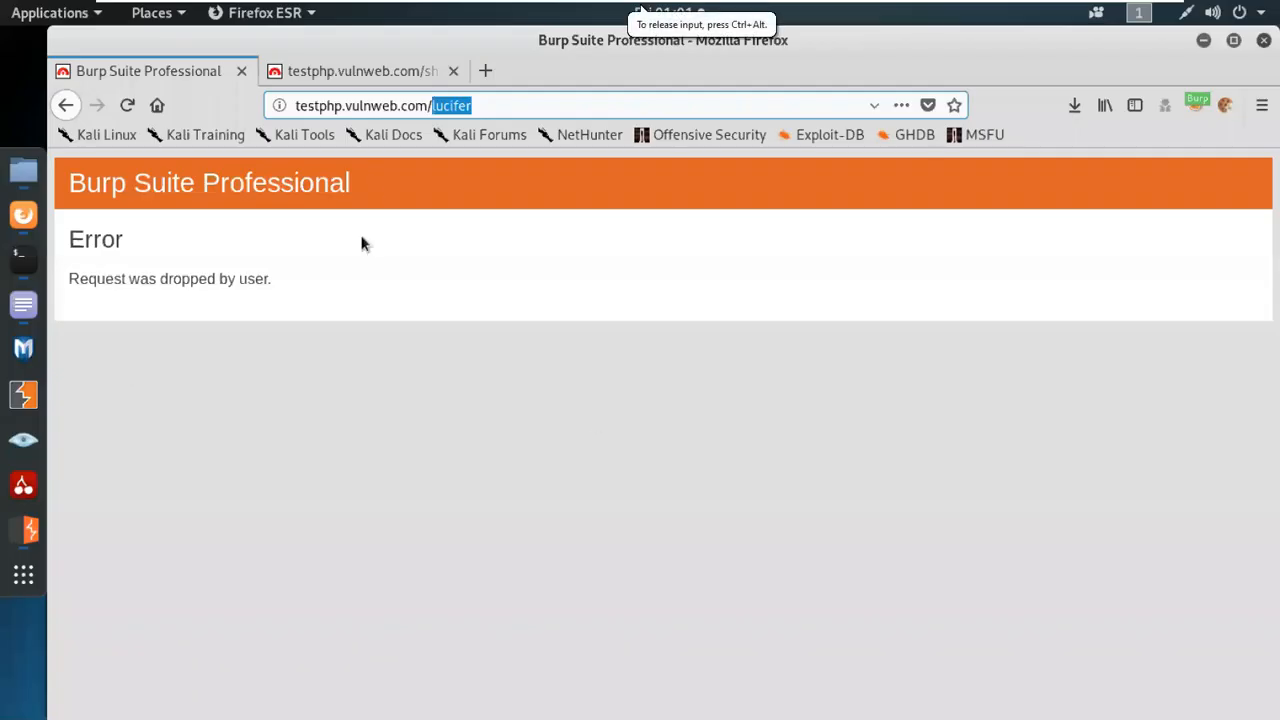
Search Google for "seclist github" in a new browser tab and open the SecLists repository on GitHub.
click(488, 69)
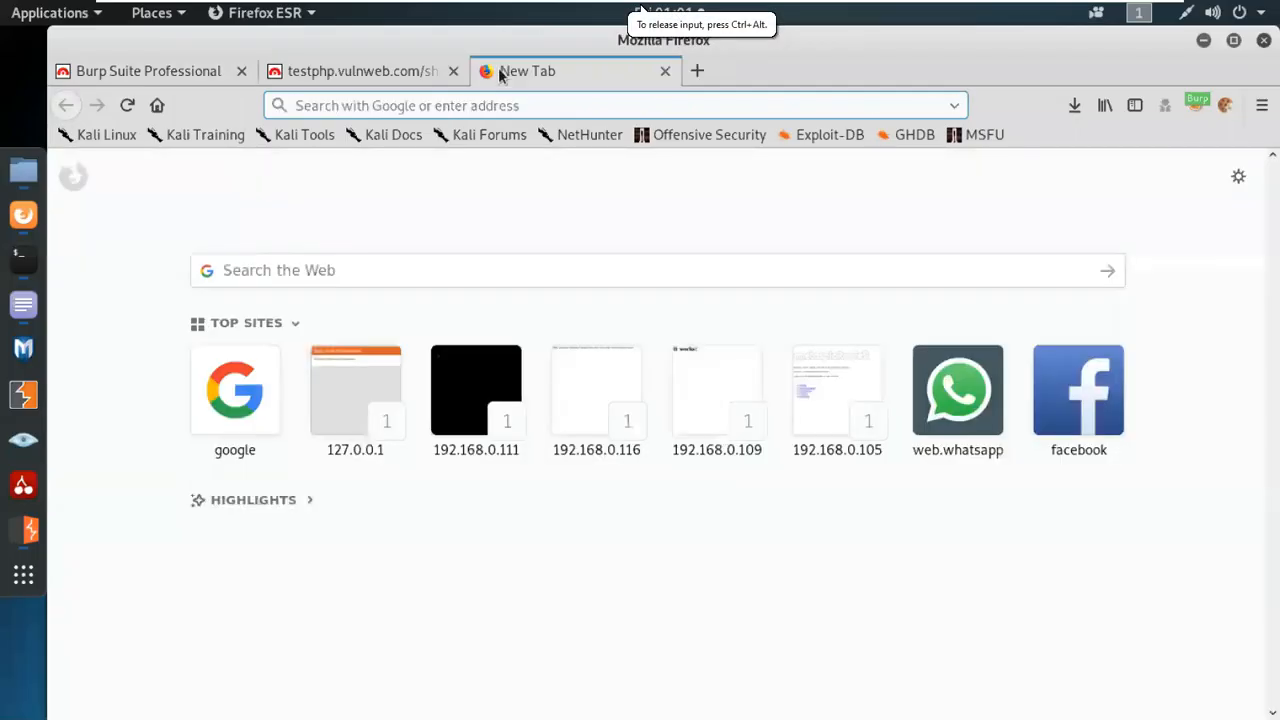
text(google.com)
key(Return)
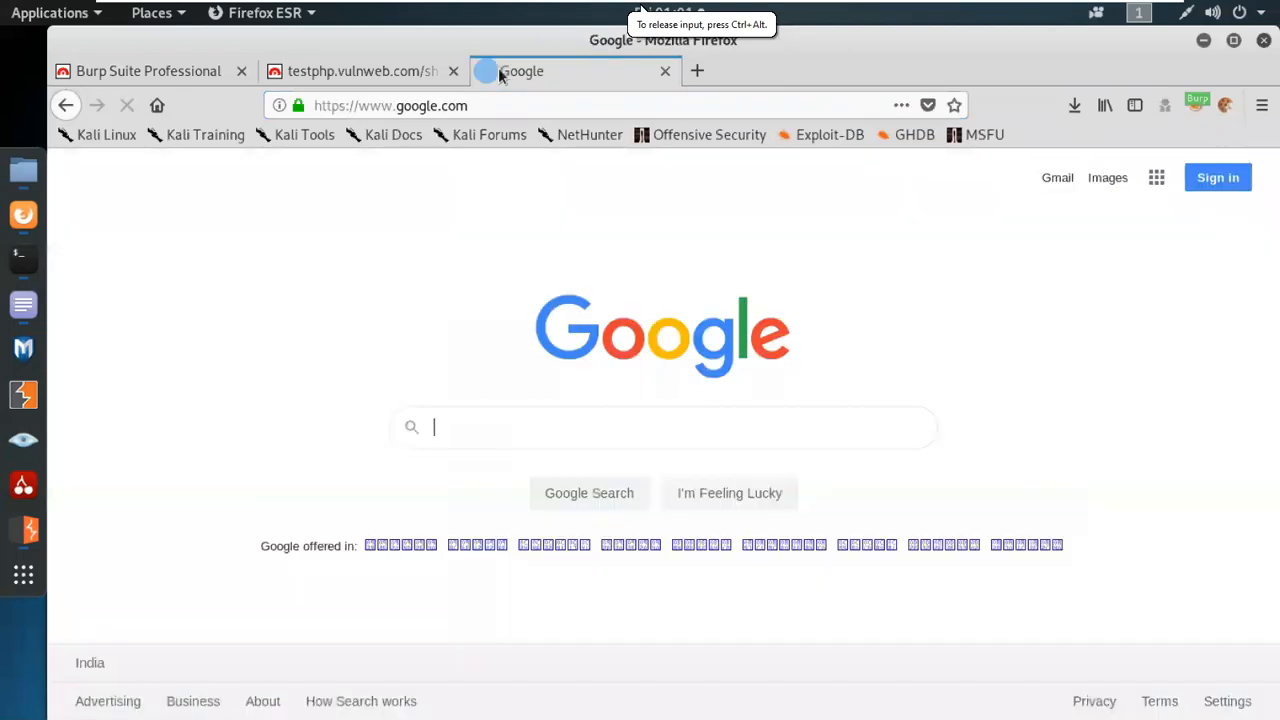
text(sec)
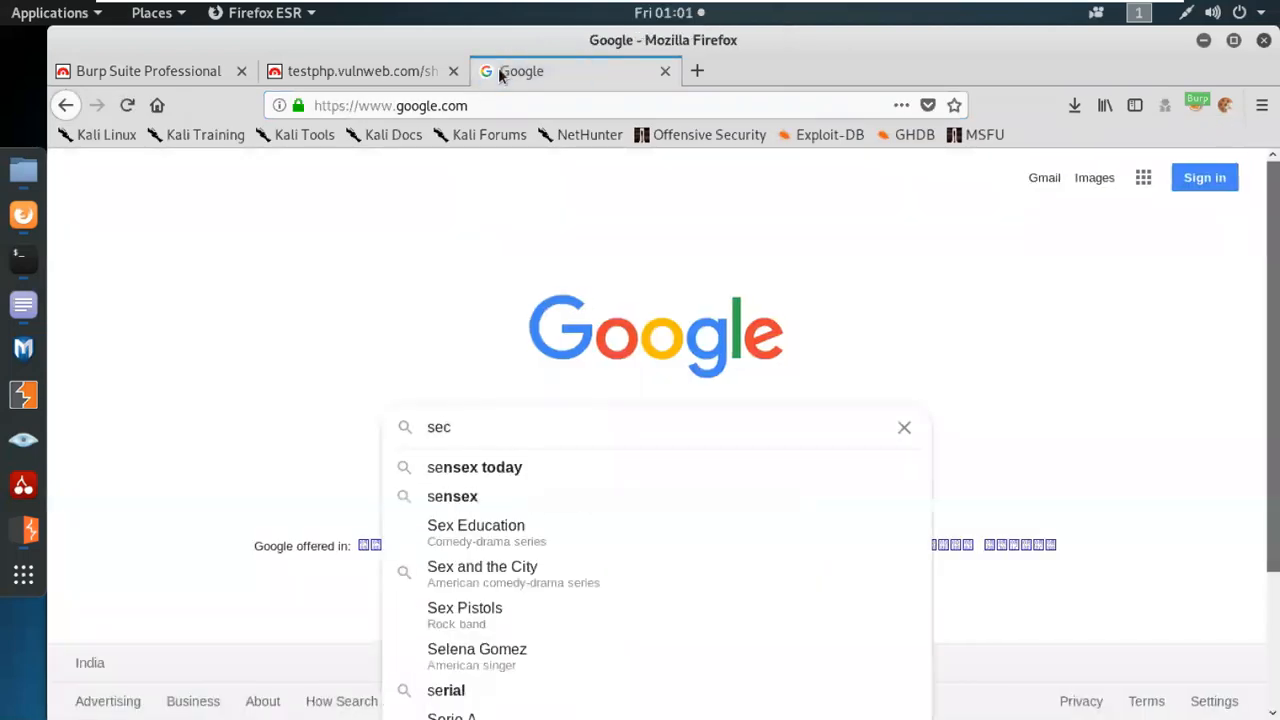
text(list)
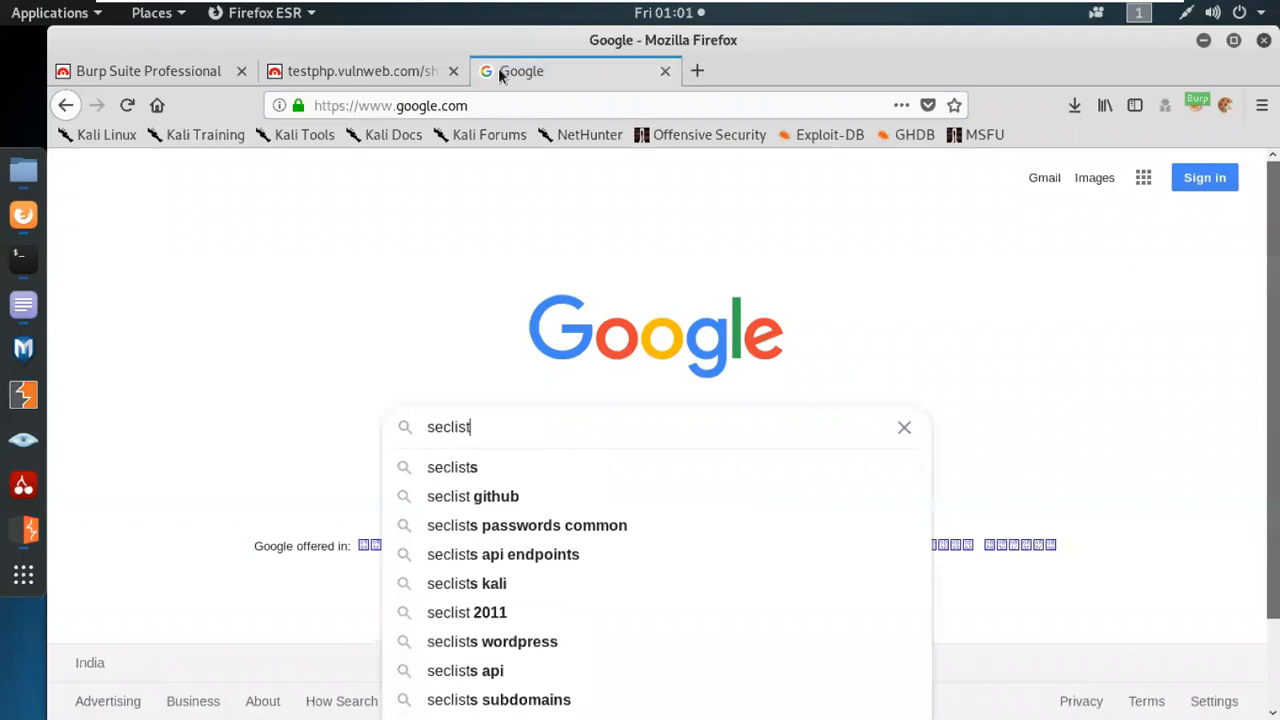
key(Down)
key(Down)
key(Return)
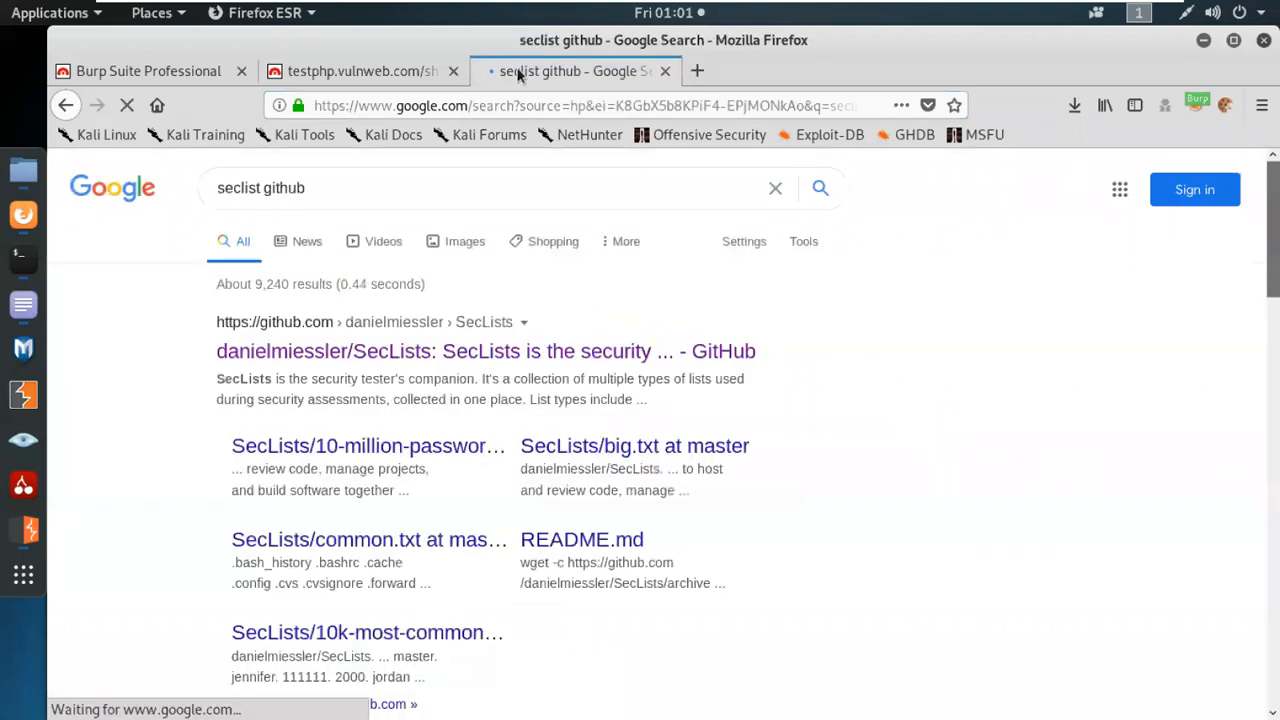
click(518, 351)
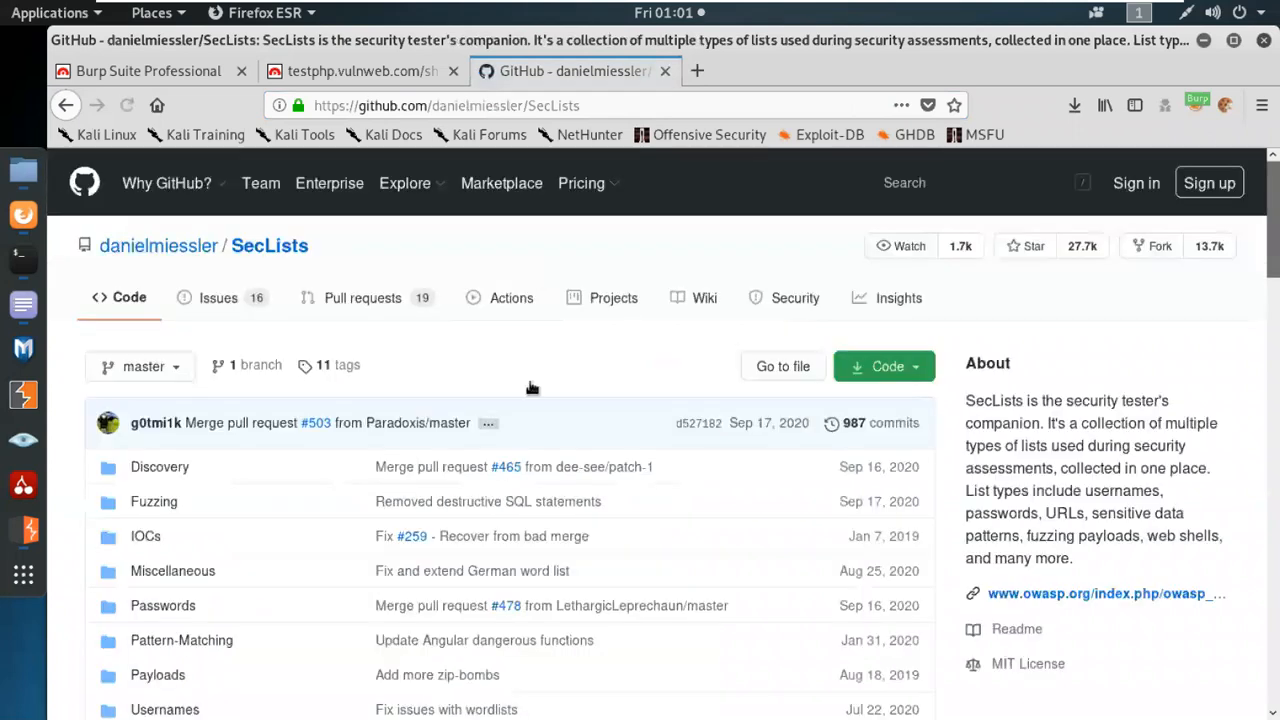
Read the About SecLists section of the README, highlighting its security assessments purpose and the list types included.
scroll(528, 373, down, 3)
scroll(528, 373, down, 1)
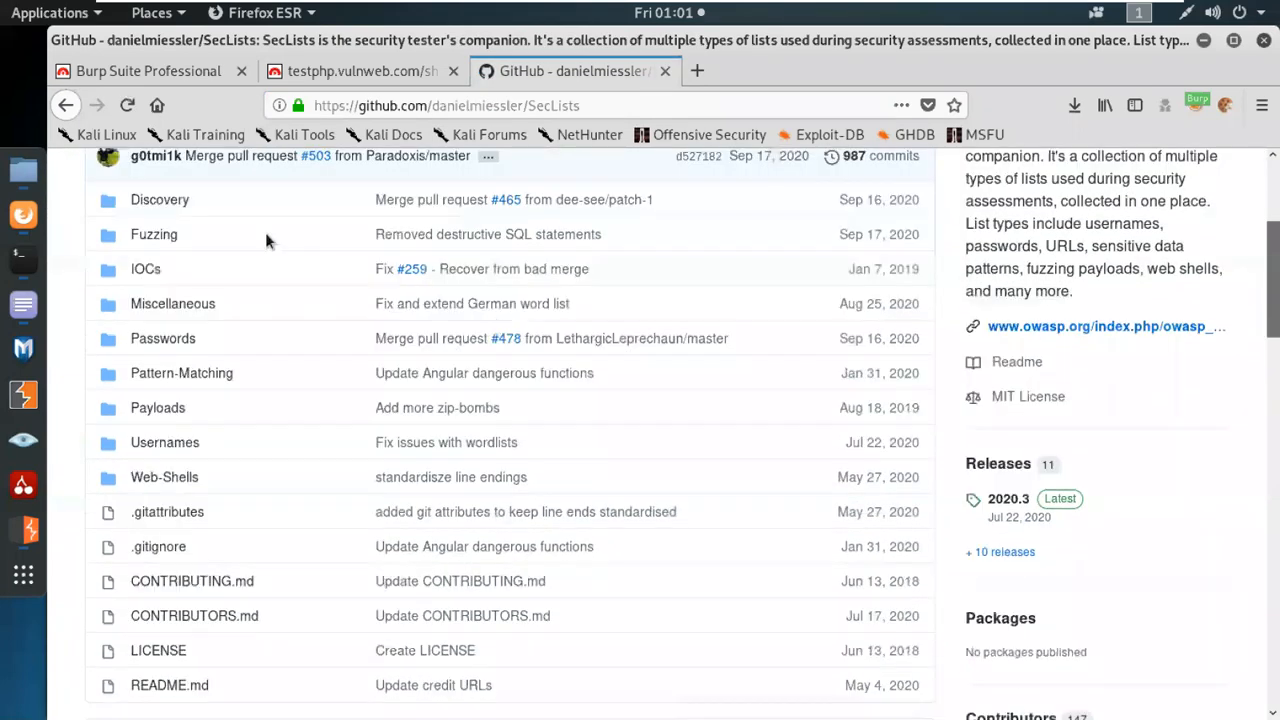
scroll(337, 503, down, 2)
scroll(335, 507, down, 5)
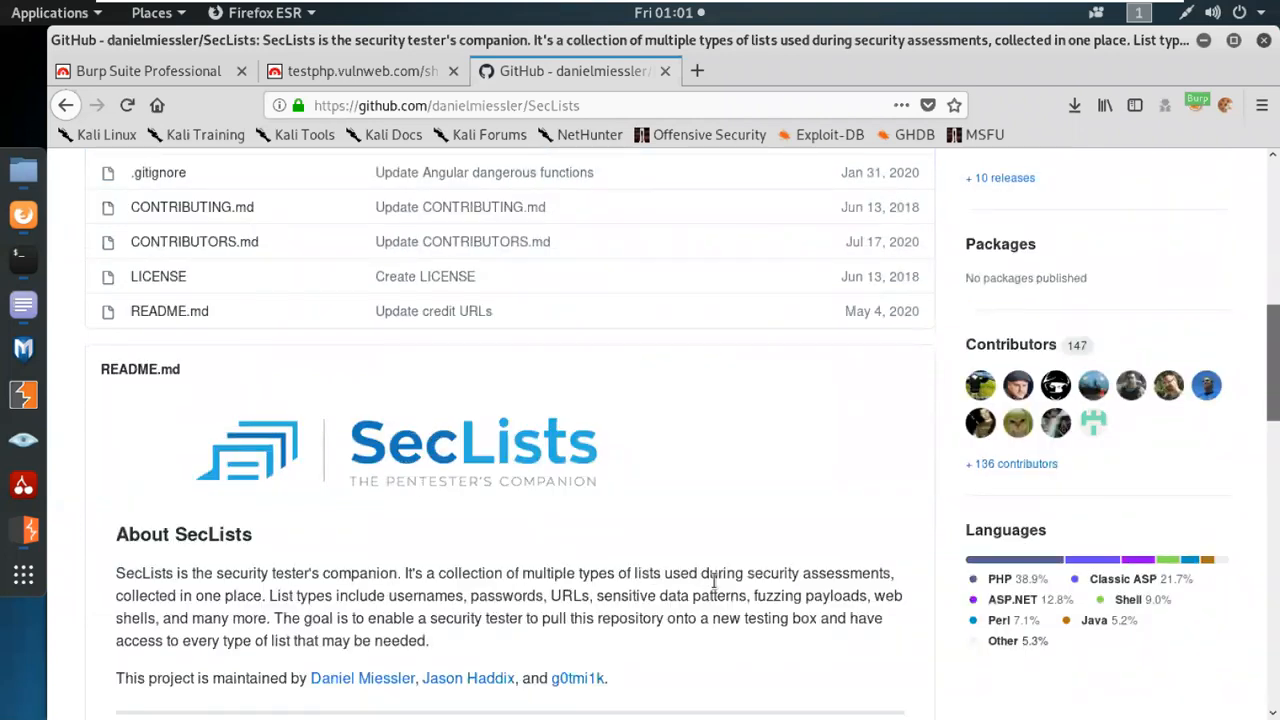
drag(745, 572, 896, 573)
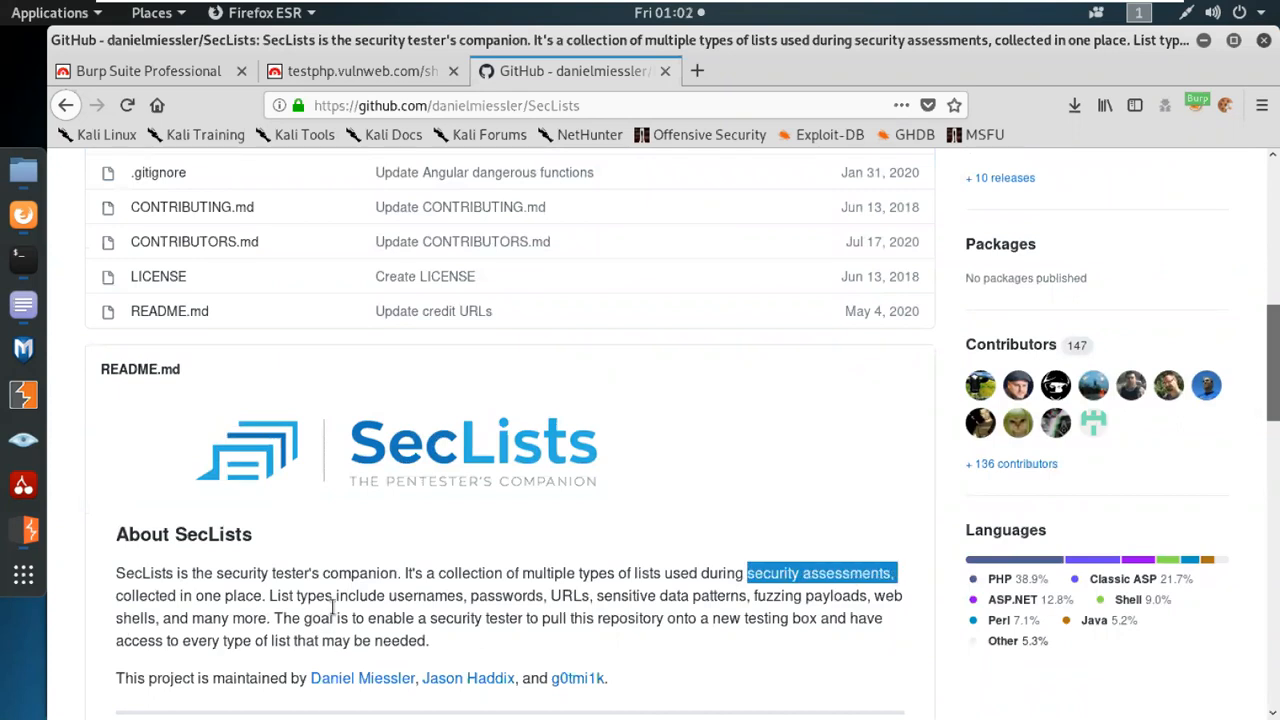
drag(548, 595, 277, 620)
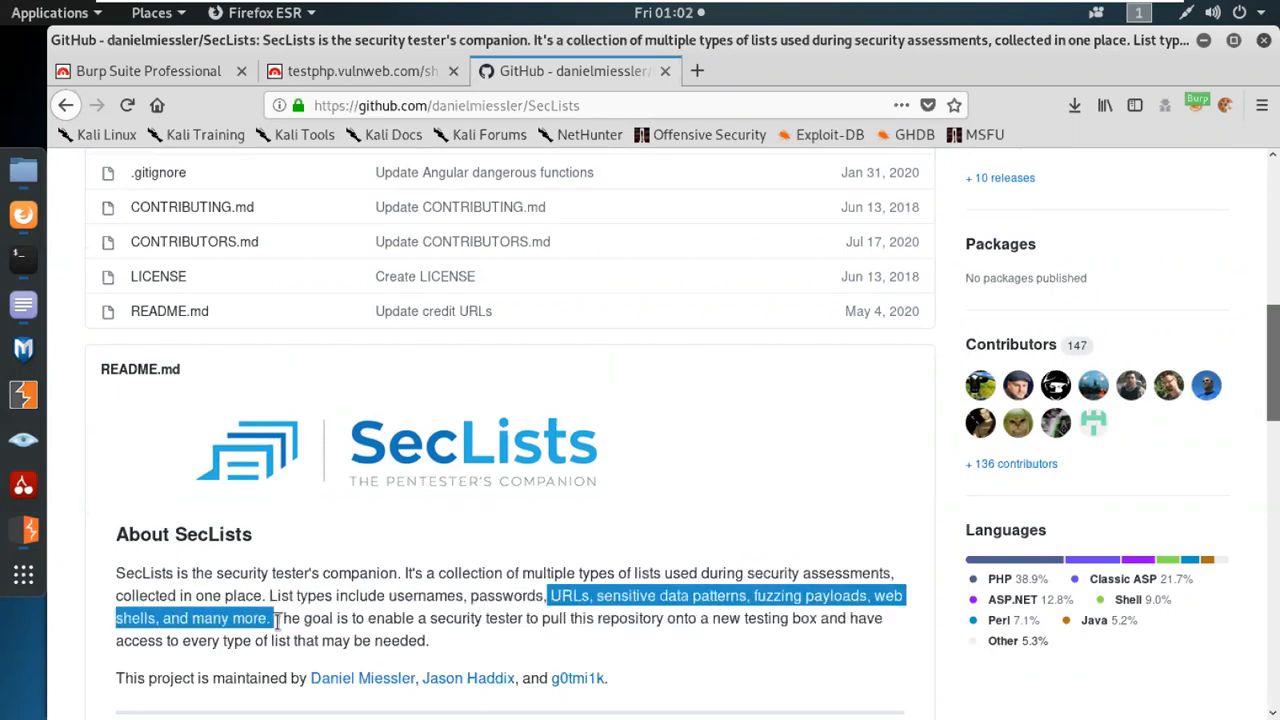
click(657, 638)
scroll(652, 650, up, 5)
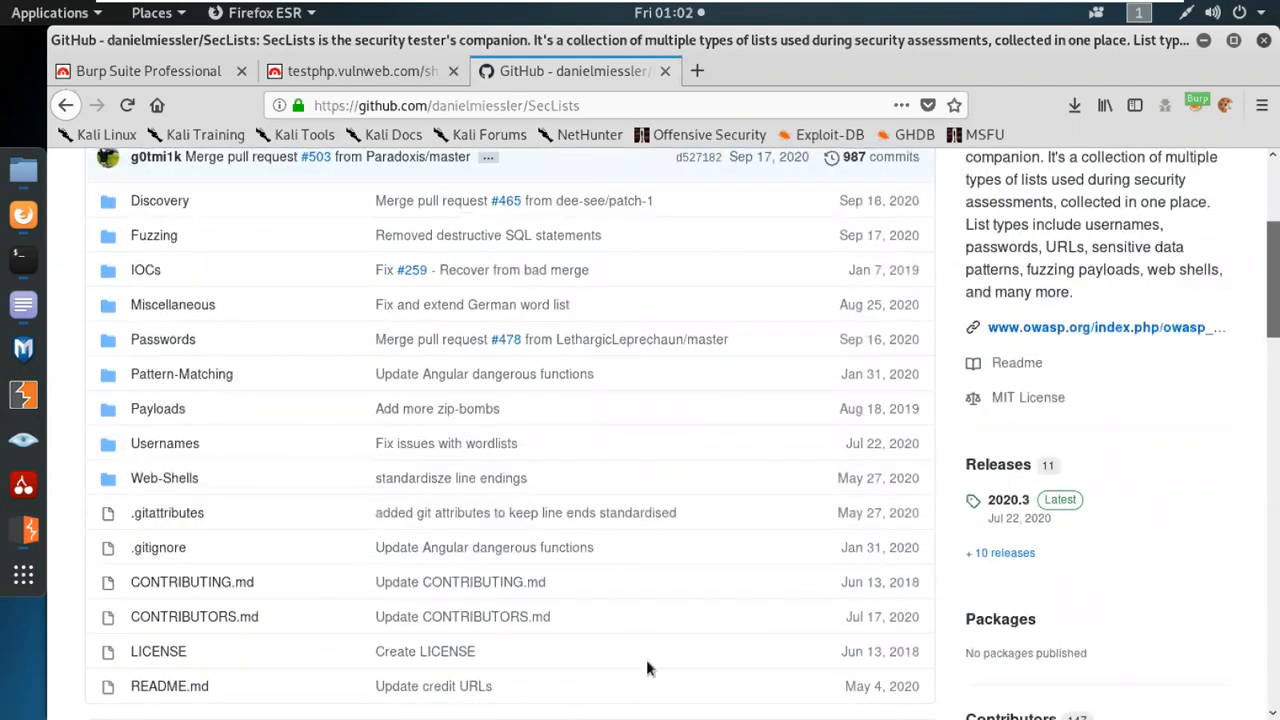
Open the repository's Fuzzing and Discovery folders in separate new tabs and bring the Fuzzing folder into view.
scroll(646, 669, up, 1)
middle_click(160, 290)
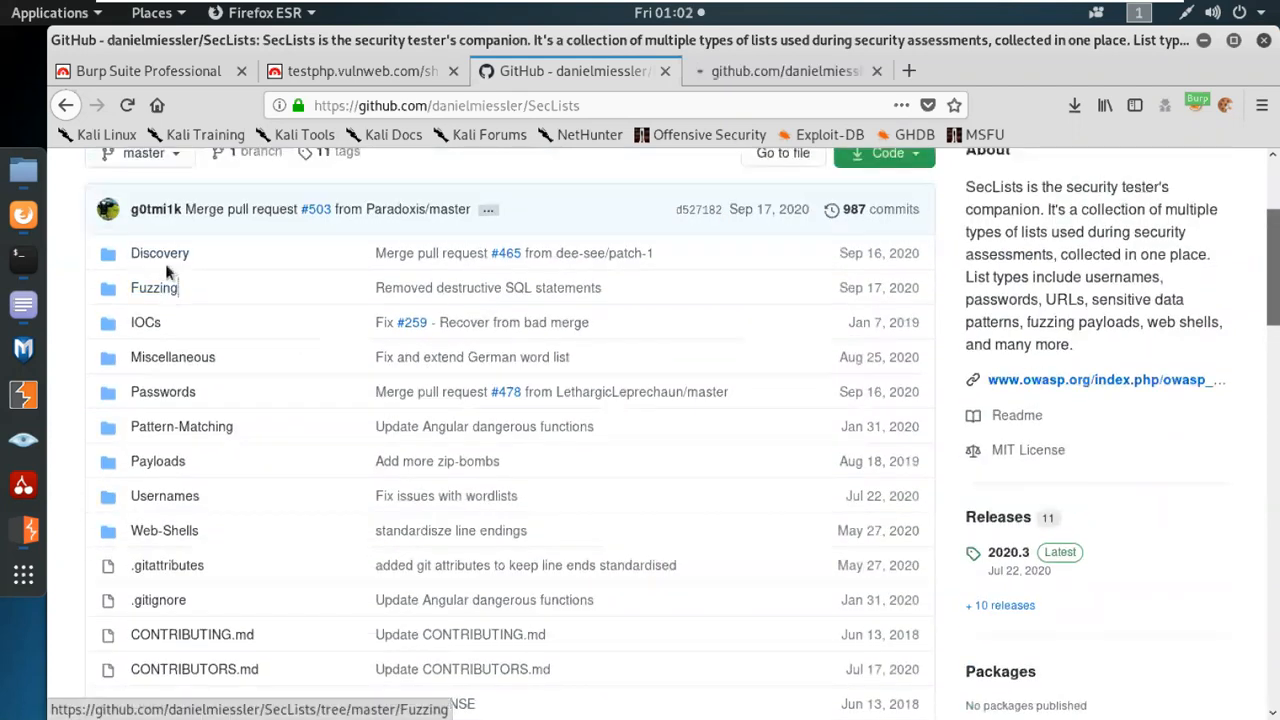
middle_click(160, 256)
click(787, 72)
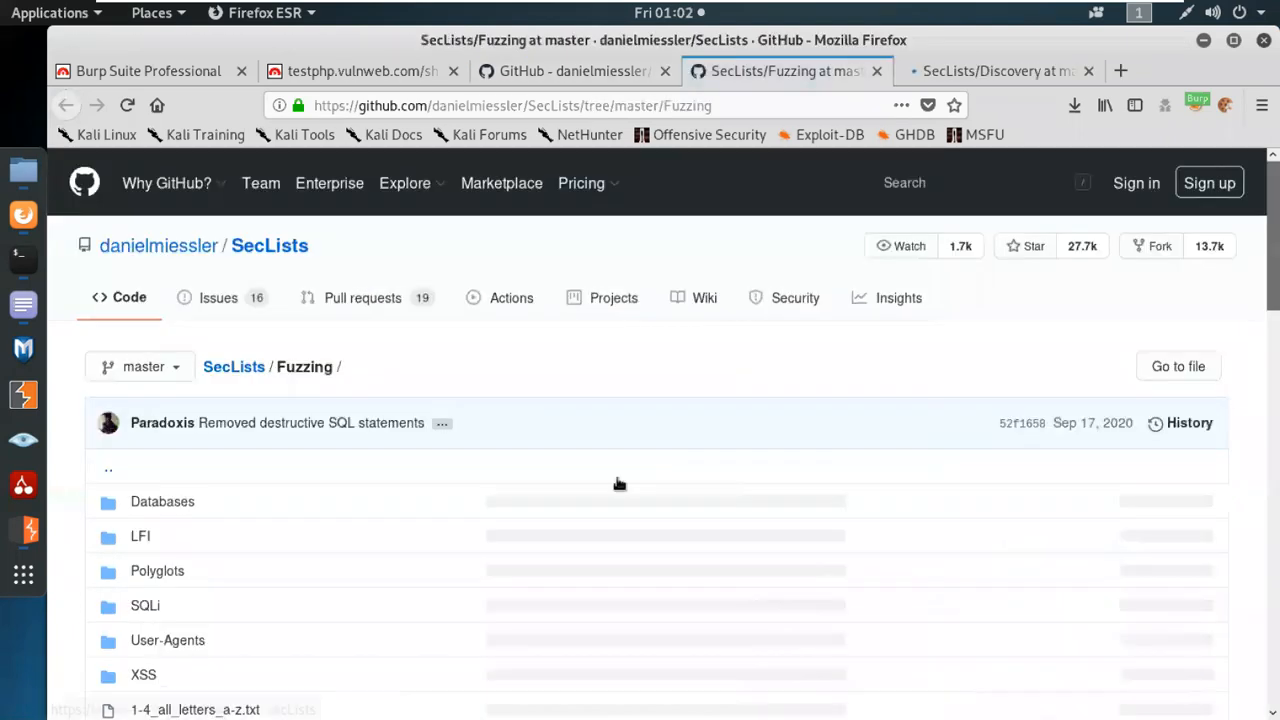
Open the raw contents of 1-4_all_letters_a-z.txt from the Fuzzing folder and look through its entries.
scroll(619, 484, down, 3)
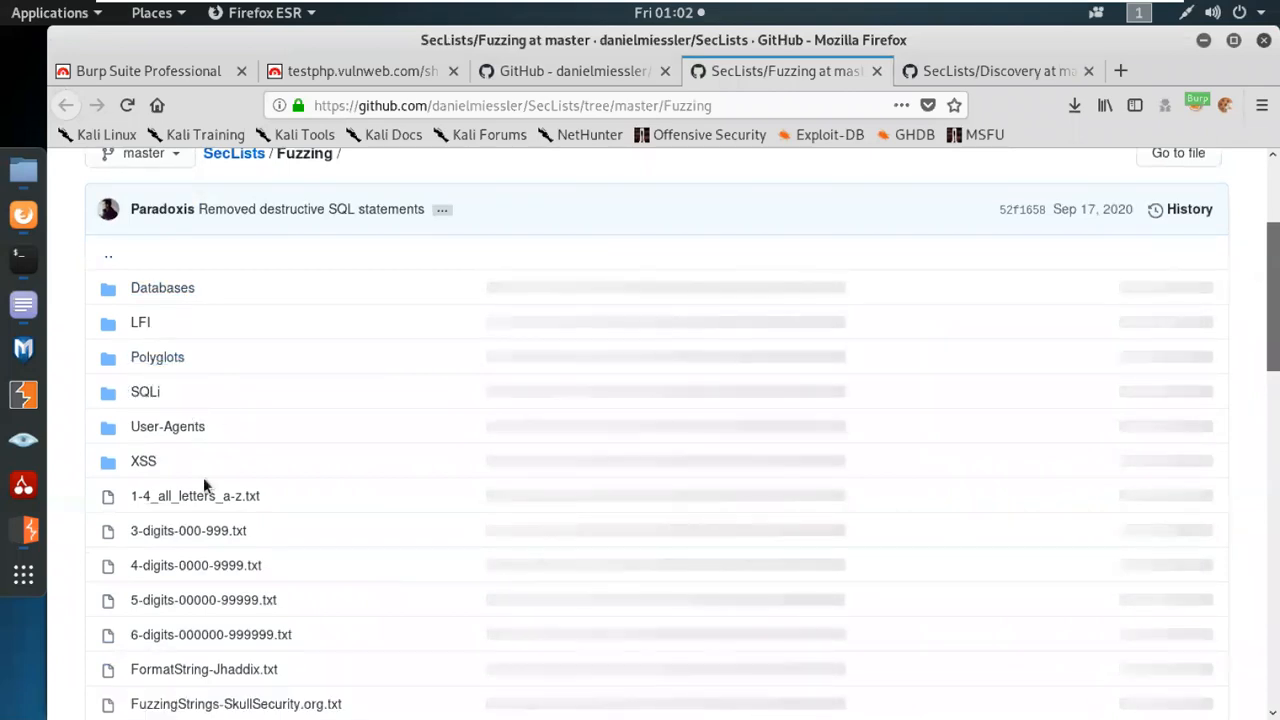
scroll(198, 458, down, 1)
scroll(198, 458, down, 4)
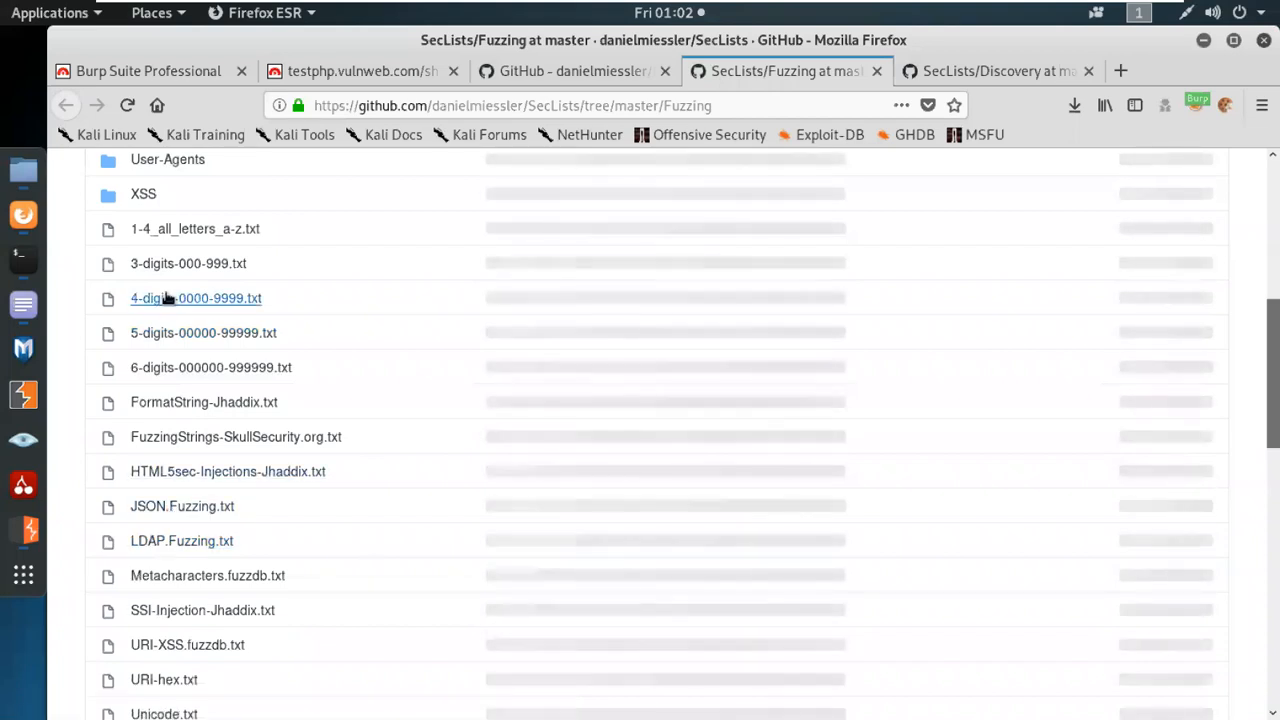
click(226, 236)
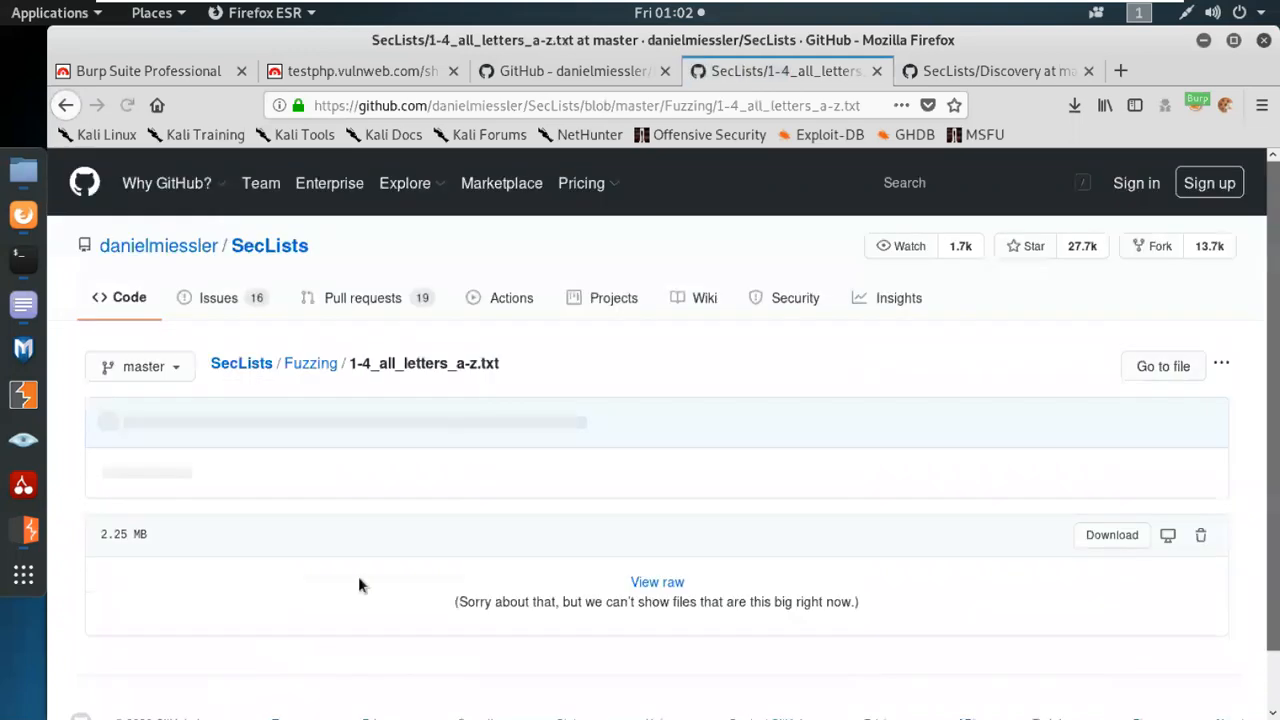
click(1122, 545)
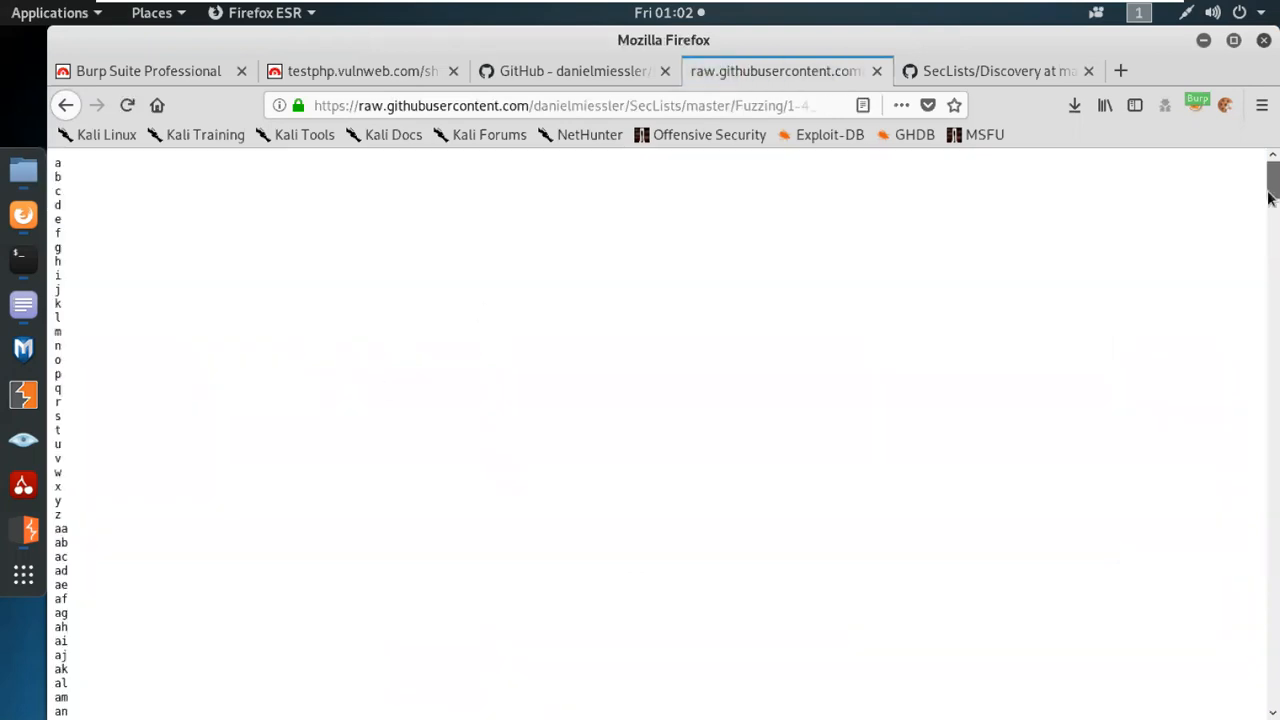
drag(1268, 197, 1266, 664)
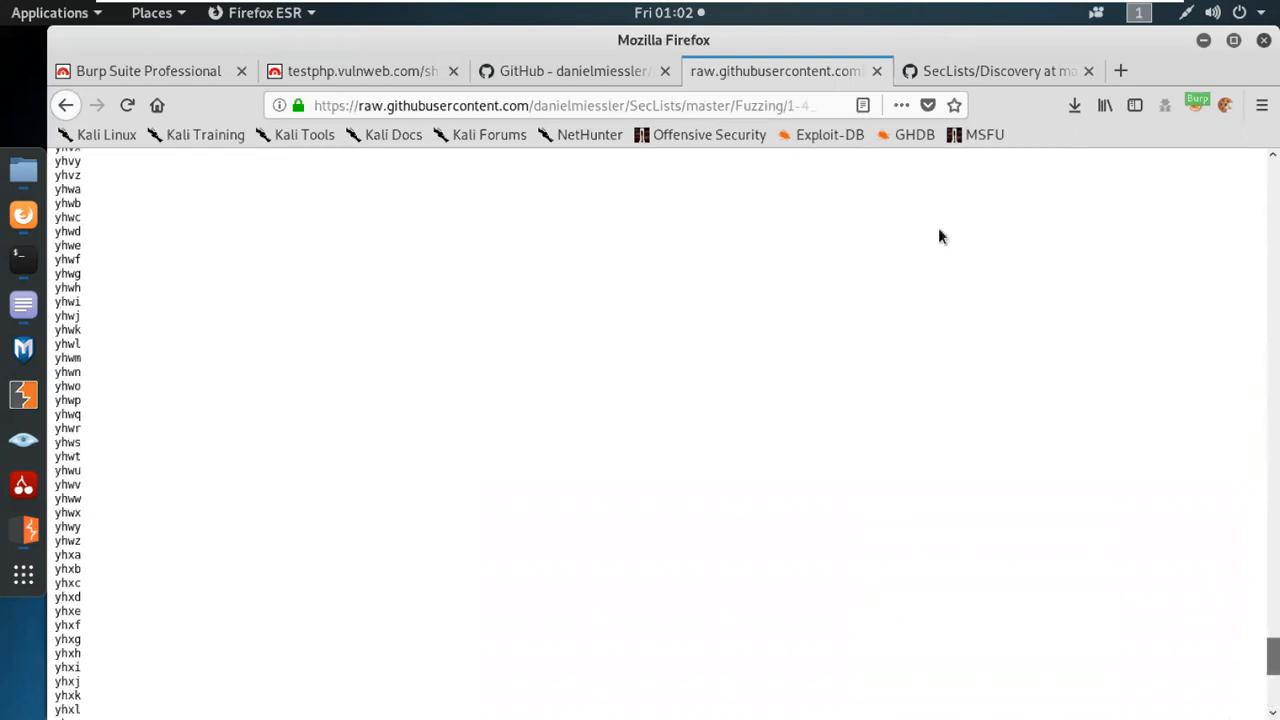
Close the raw wordlist tab and reopen the Fuzzing folder in a new tab from the SecLists main page.
click(878, 72)
scroll(400, 502, down, 2)
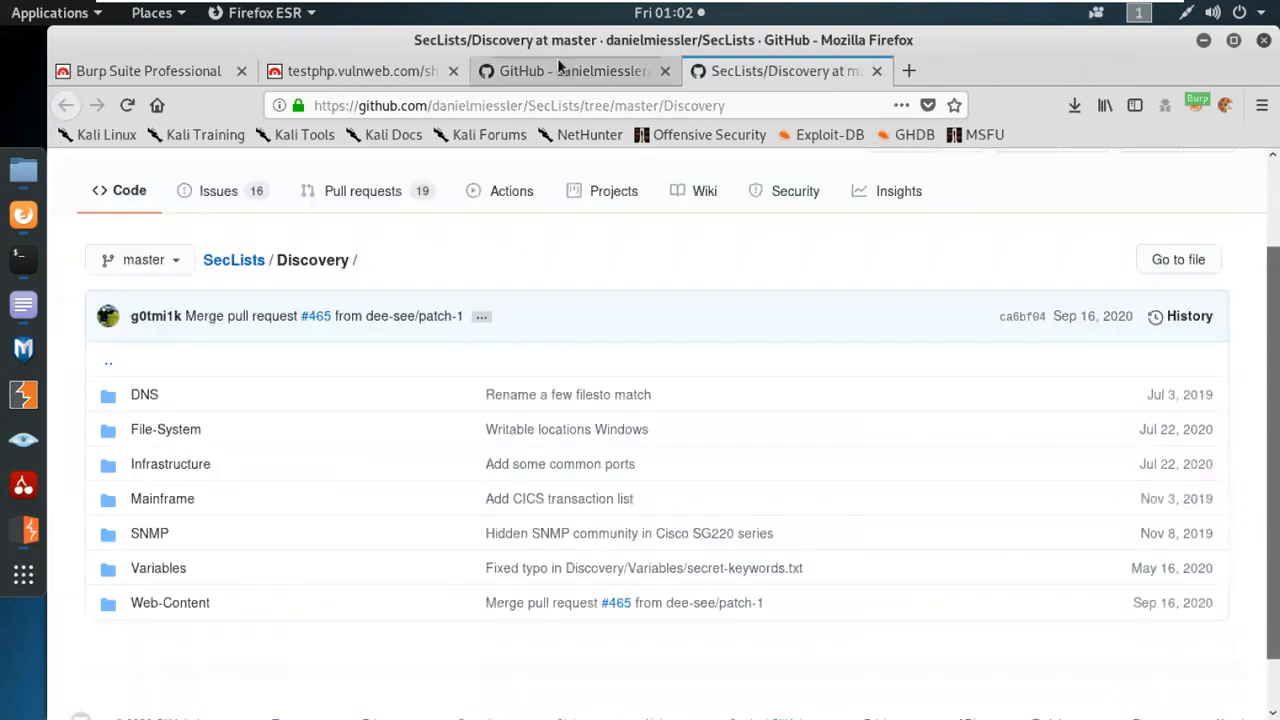
click(560, 66)
middle_click(170, 288)
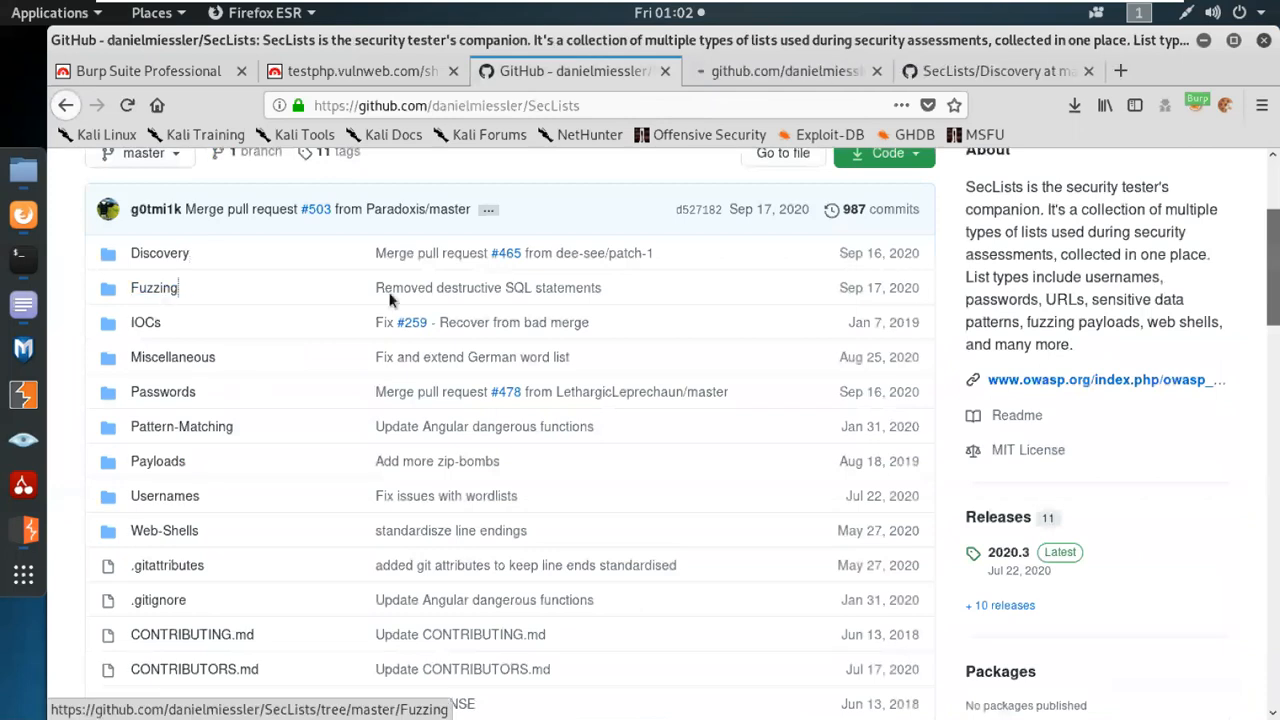
click(762, 66)
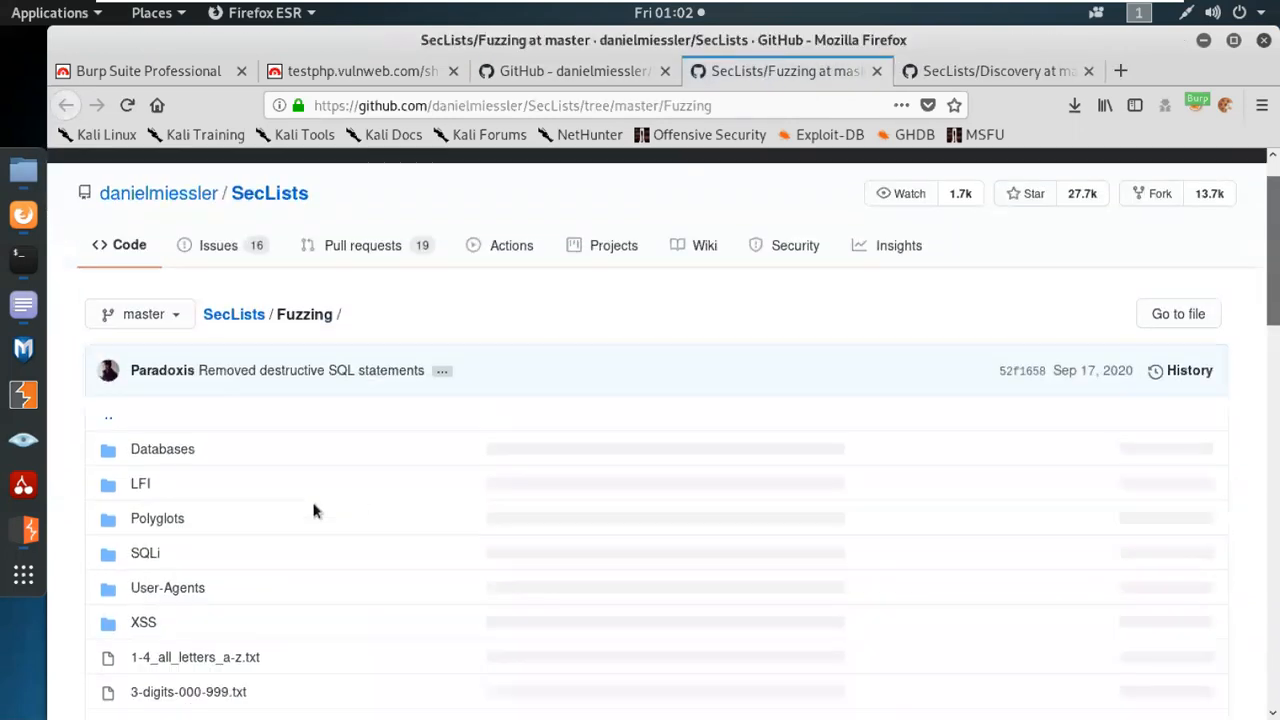
Look through the whole list of fuzzing wordlists and subfolders in the SecLists Fuzzing folder.
scroll(311, 498, down, 2)
scroll(313, 509, down, 5)
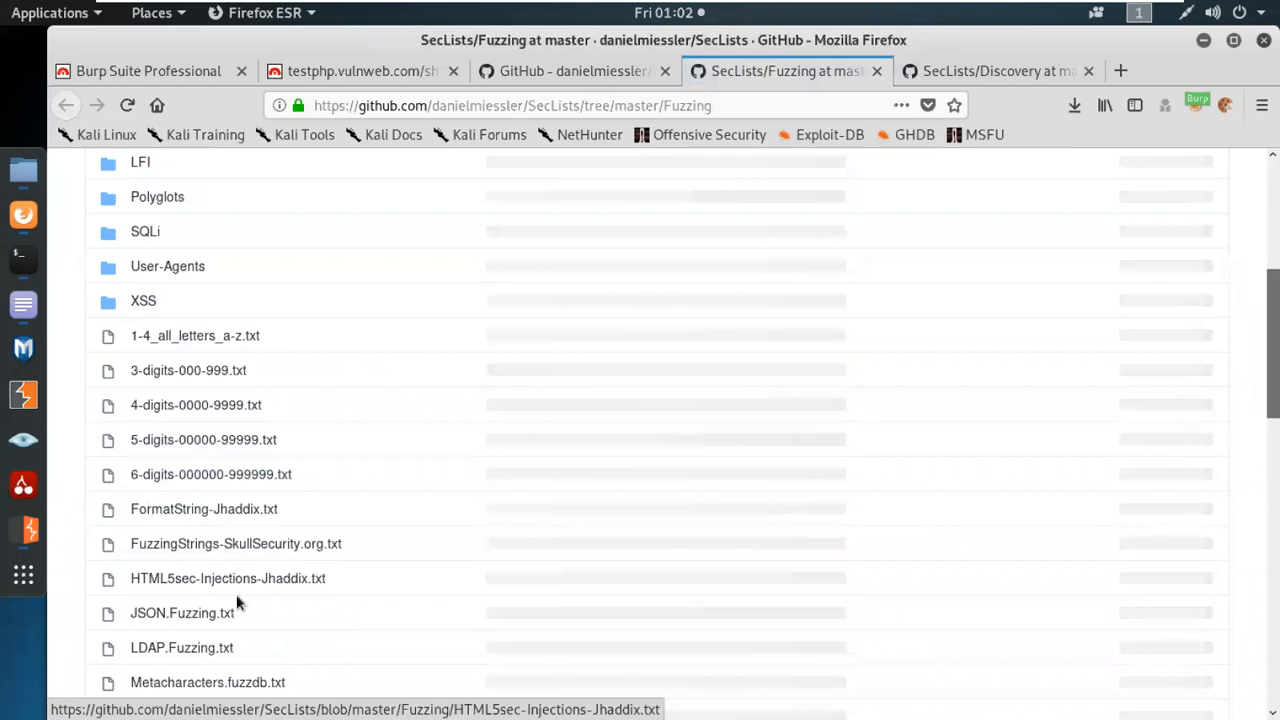
scroll(236, 600, down, 4)
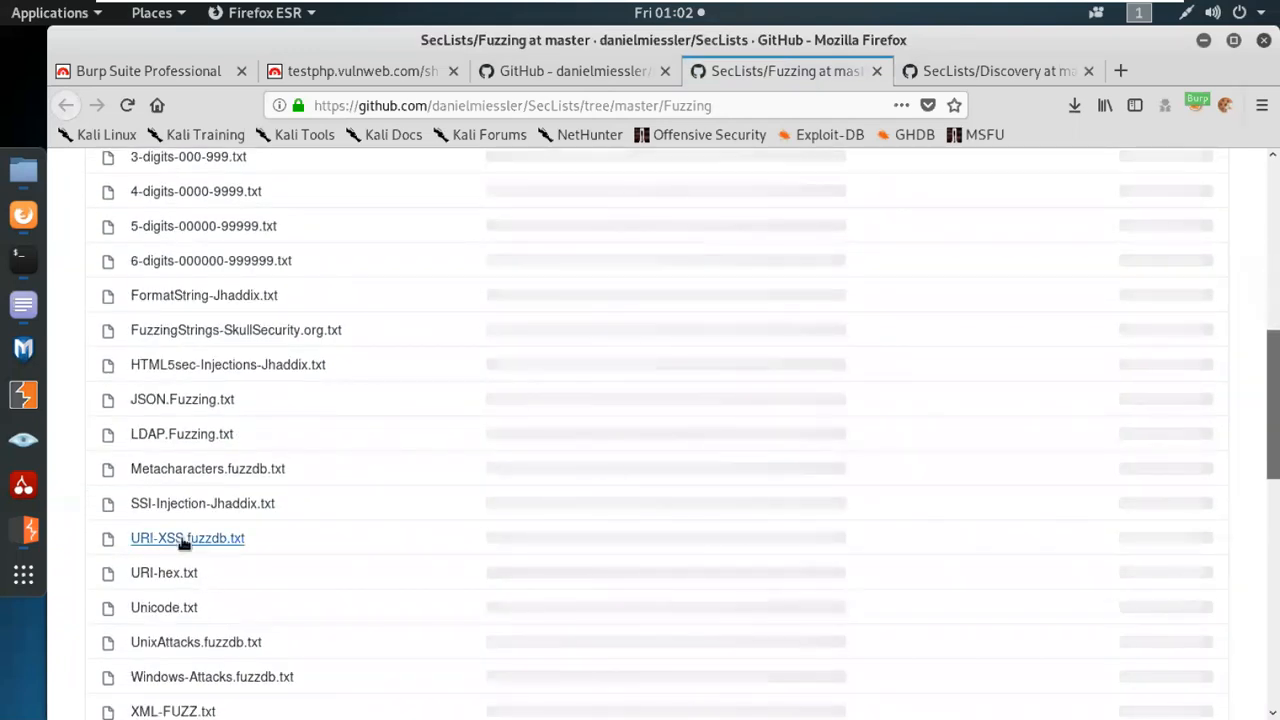
scroll(240, 552, down, 2)
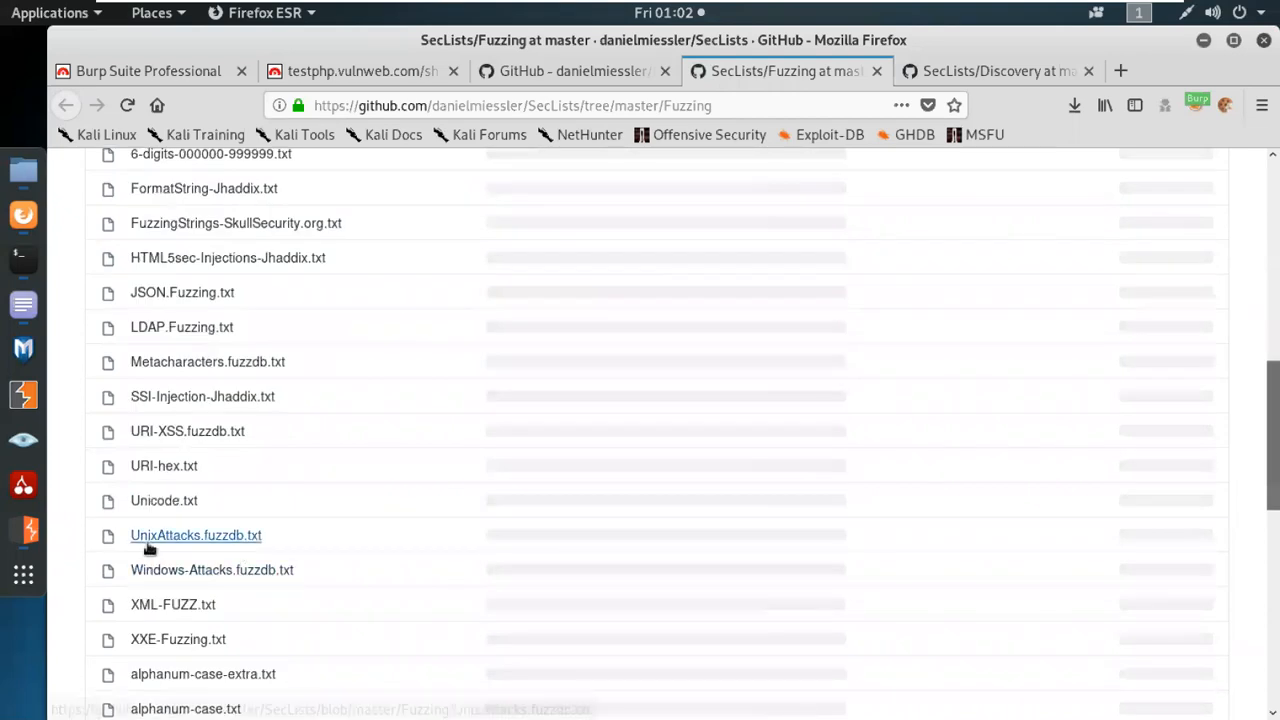
scroll(236, 583, down, 3)
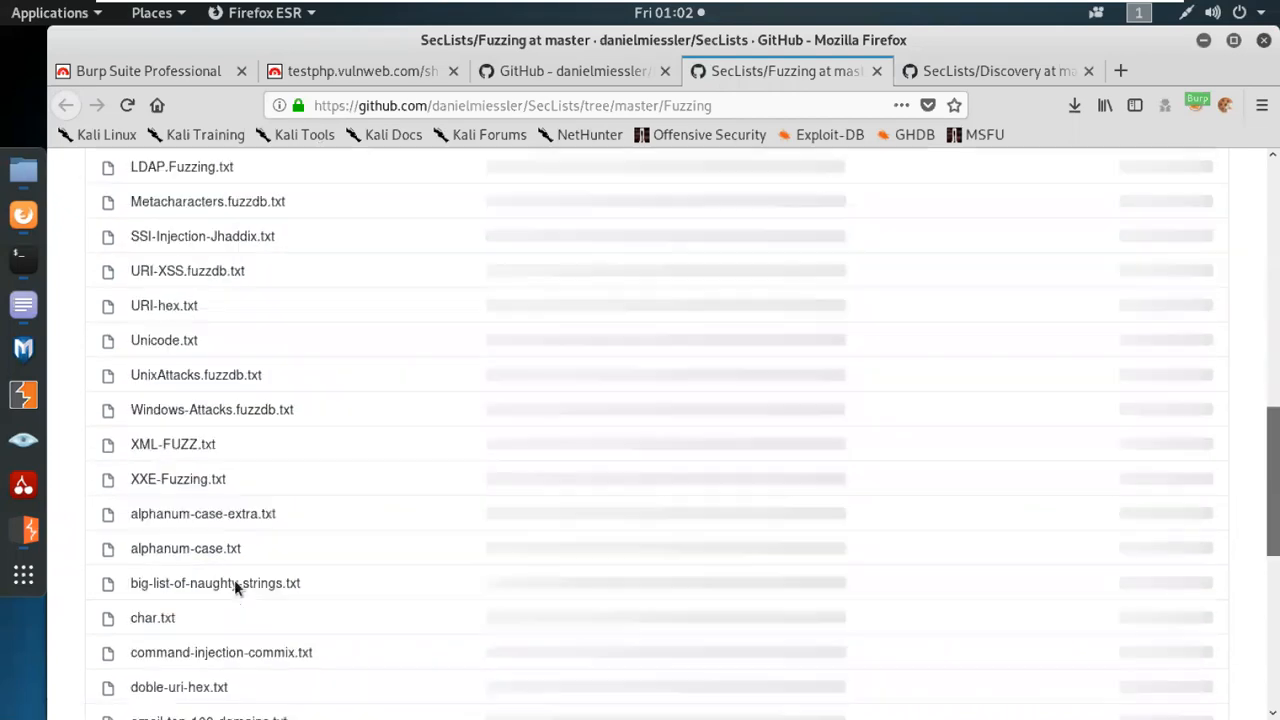
scroll(150, 618, down, 3)
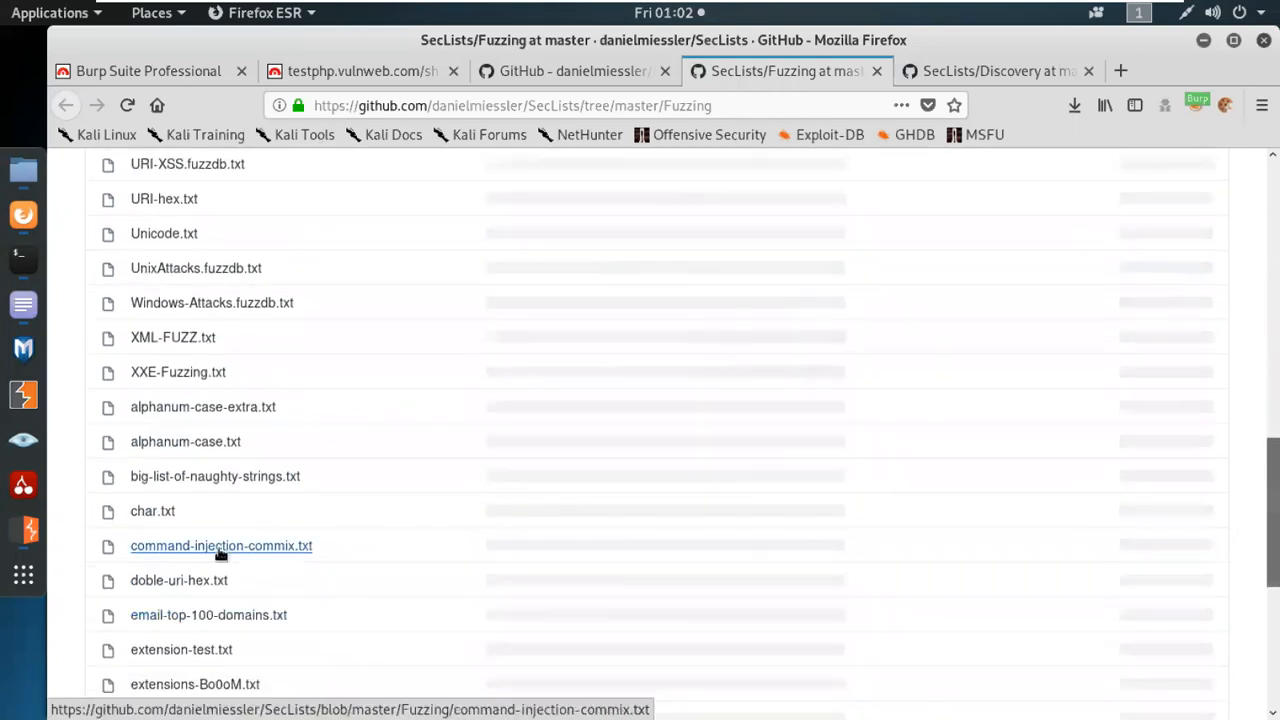
scroll(211, 592, down, 4)
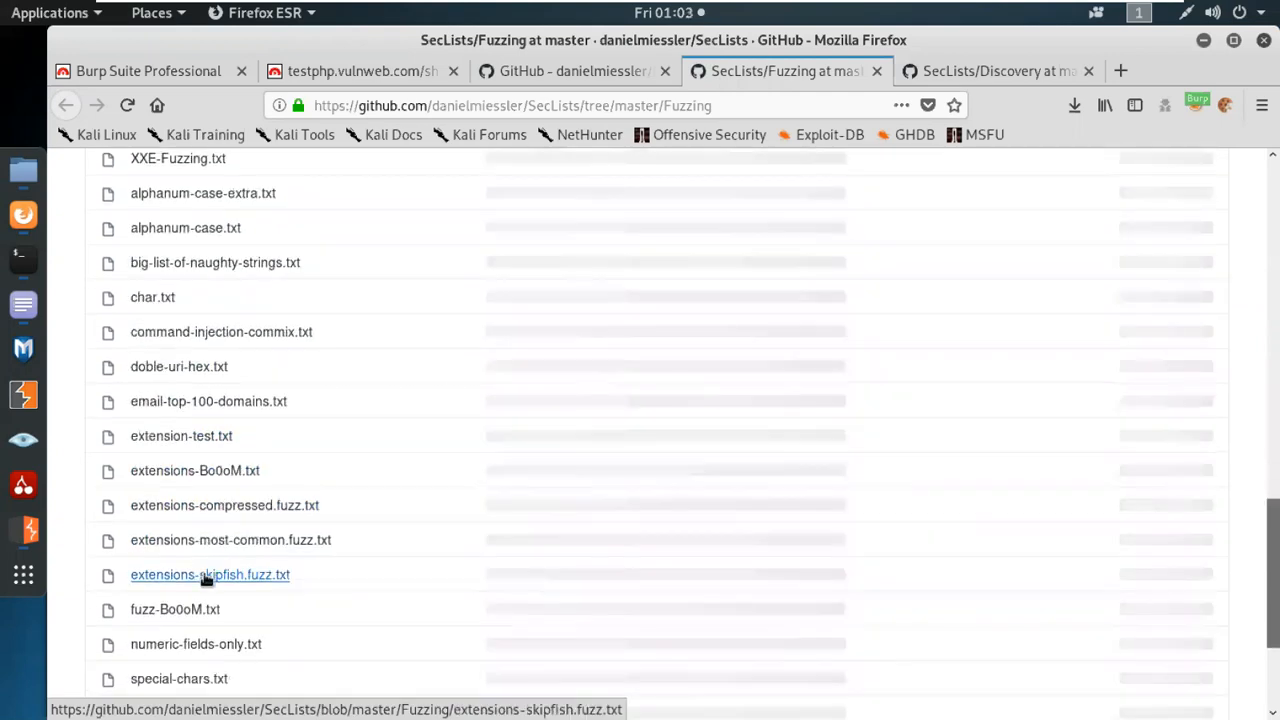
scroll(210, 575, down, 3)
scroll(320, 414, up, 5)
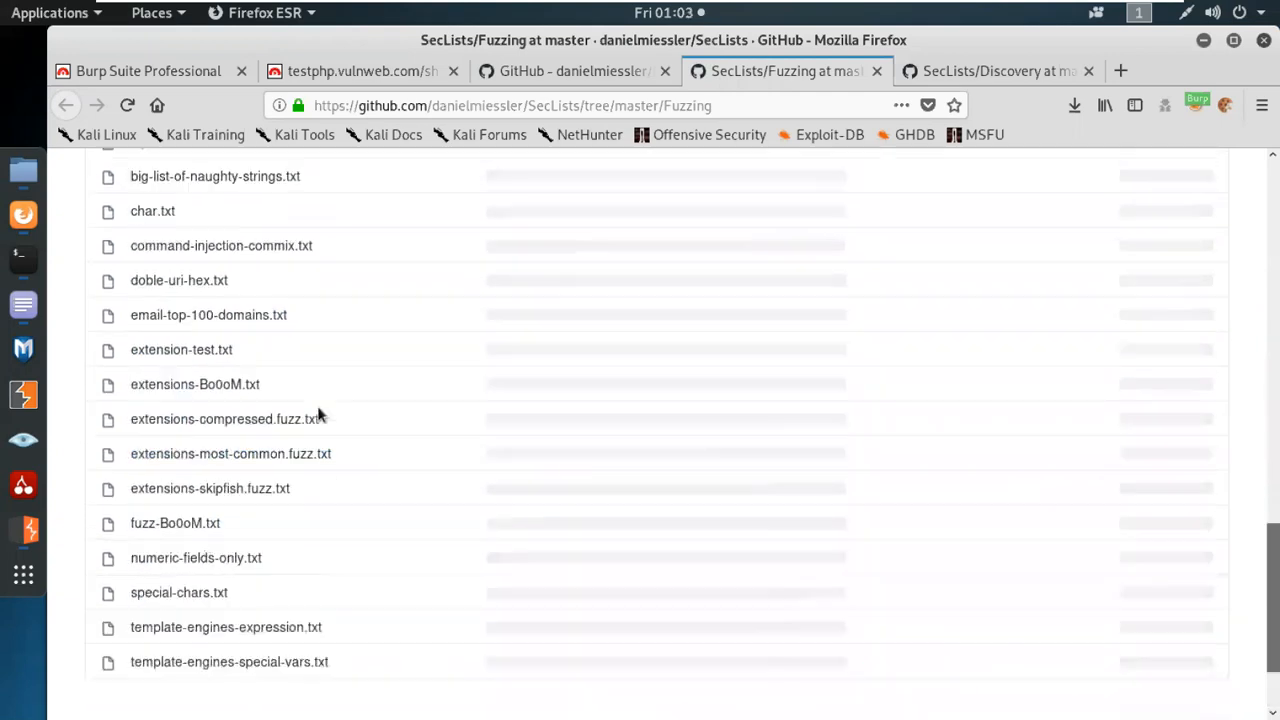
scroll(360, 429, up, 10)
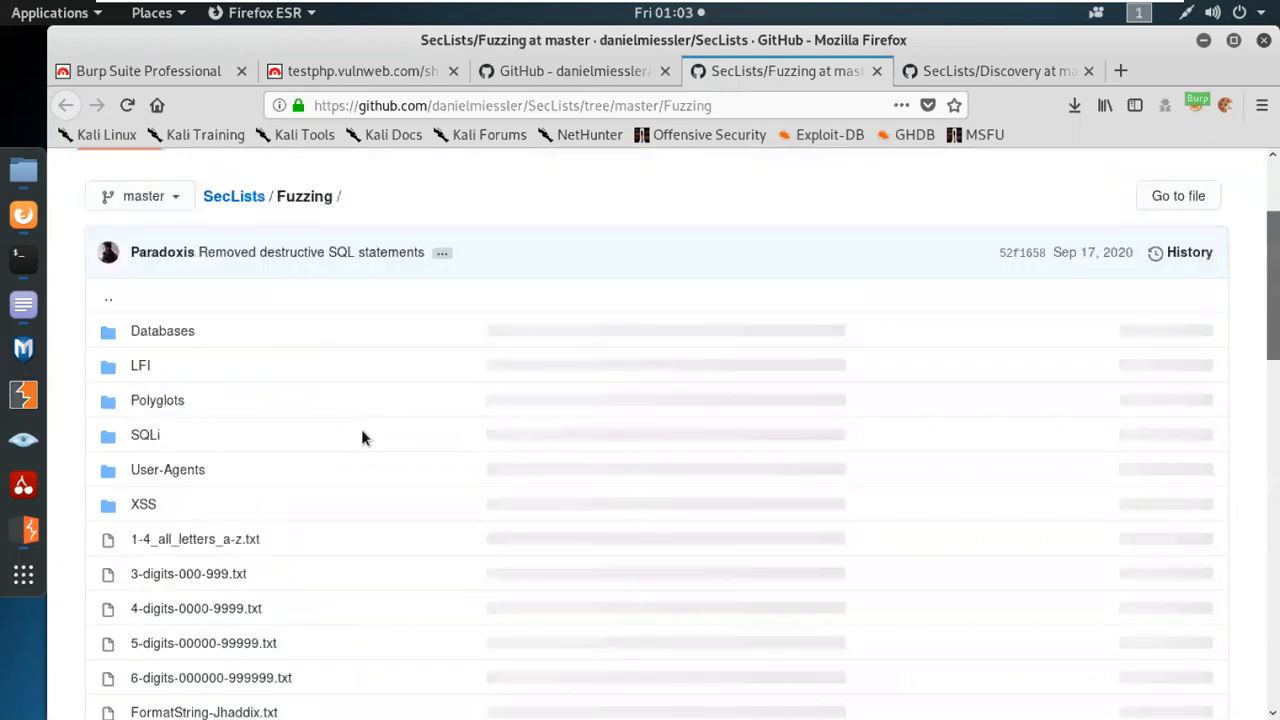
Check the User-Agents subfolder of Fuzzing, return to the Fuzzing folder, and open its SQLi subfolder.
click(163, 437)
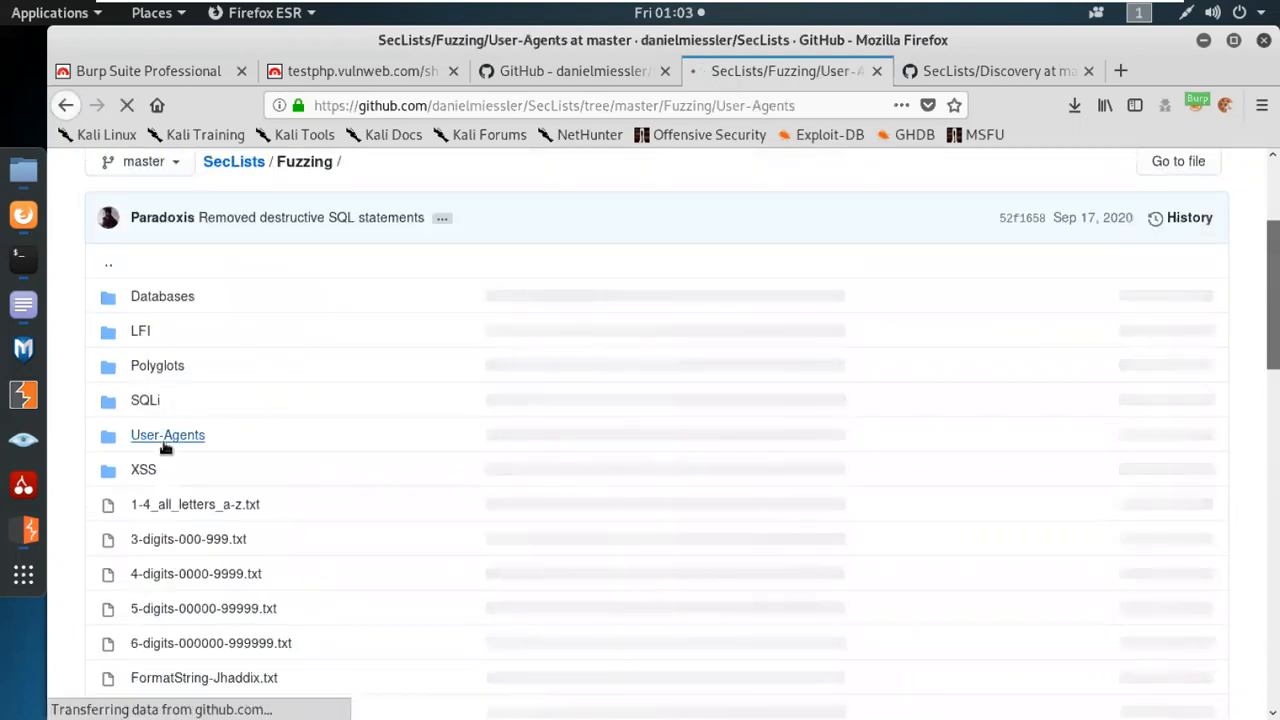
scroll(244, 435, down, 3)
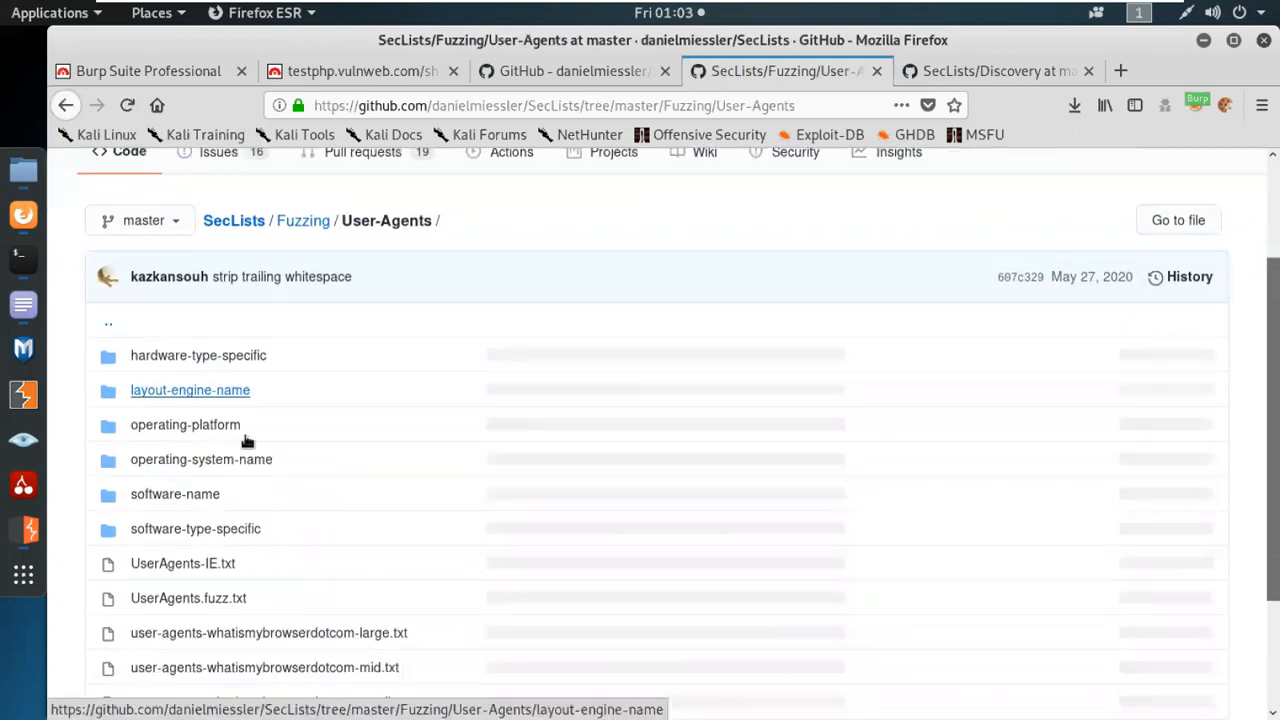
click(65, 104)
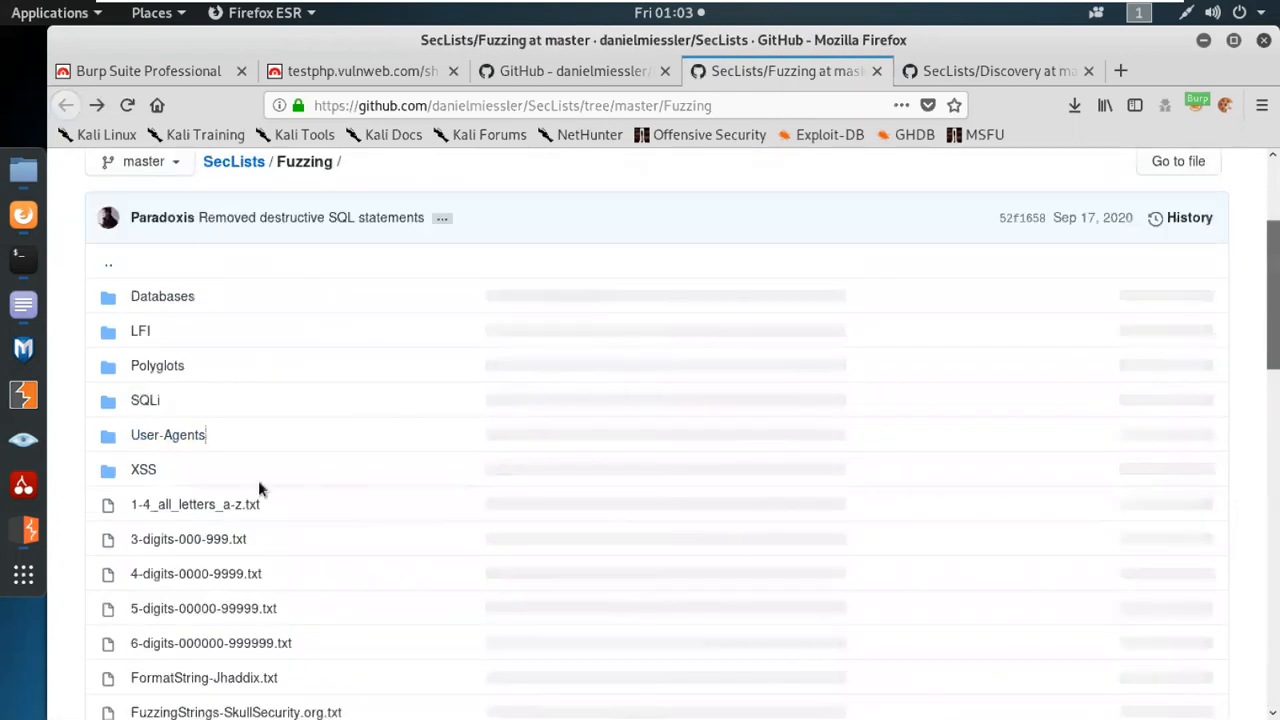
click(147, 406)
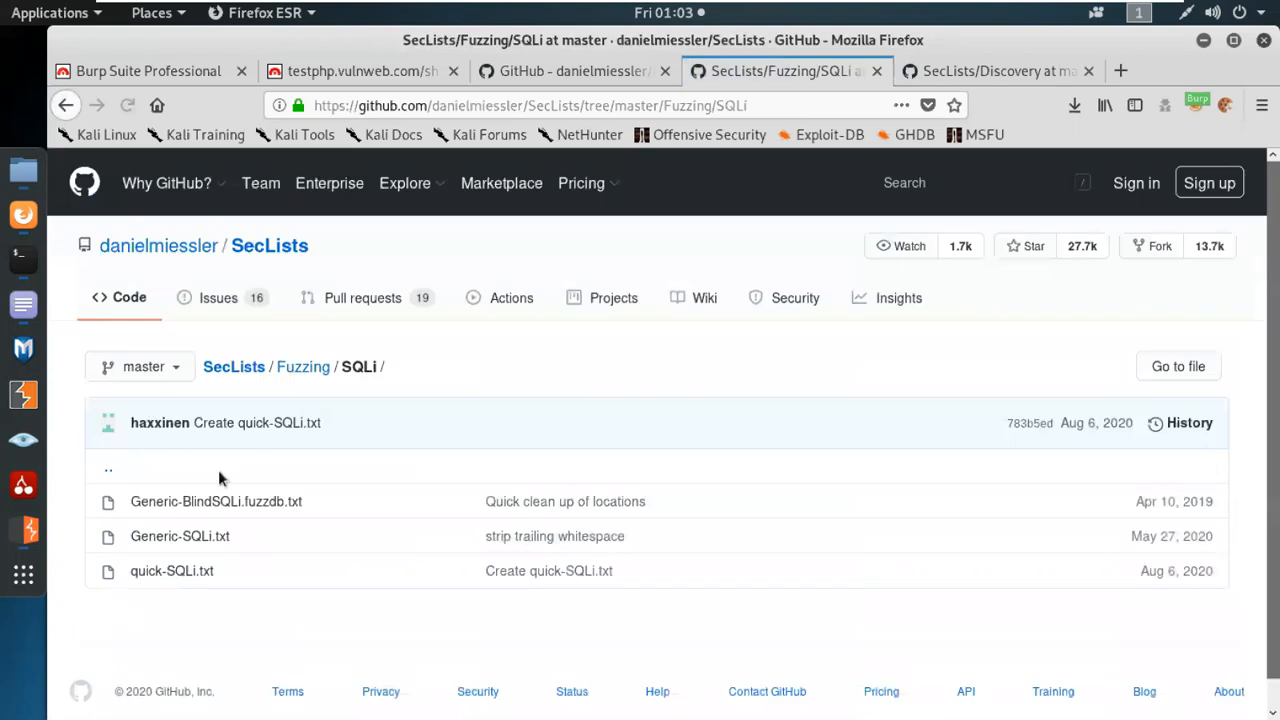
Open the Web-Content folder under SecLists Discovery and bring up its URLs subfolder in a separate tab.
click(959, 74)
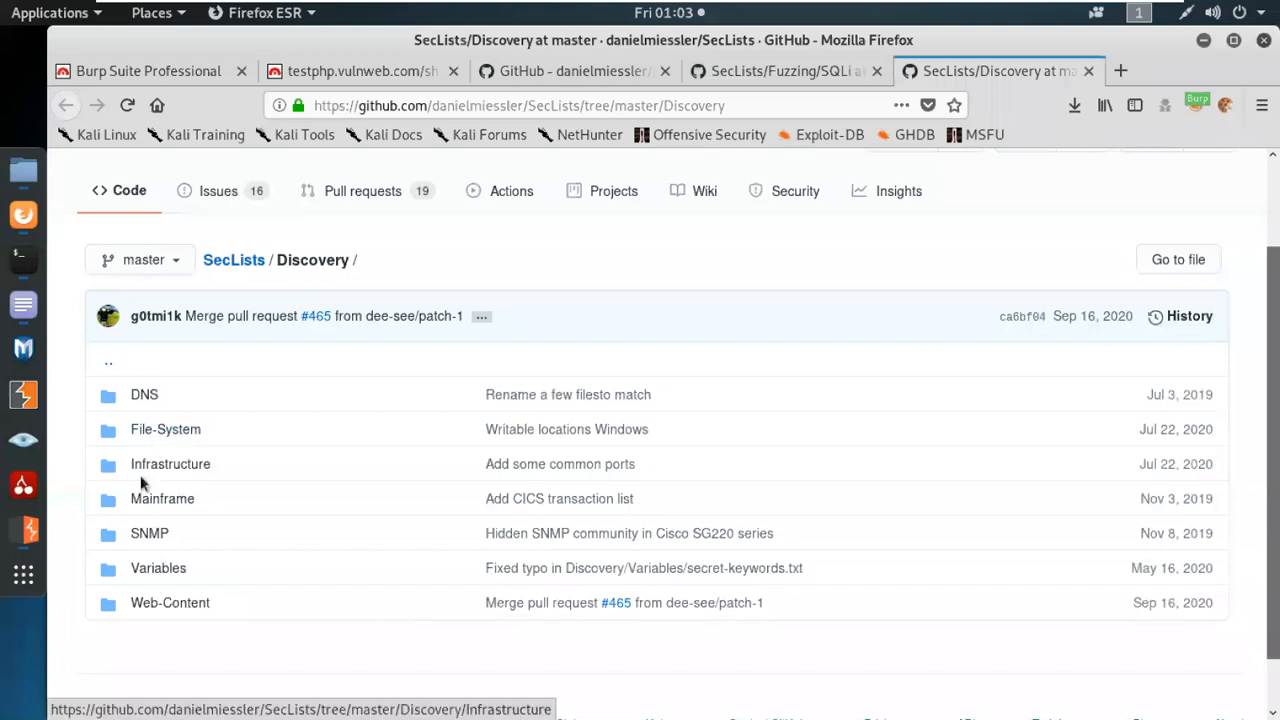
click(185, 604)
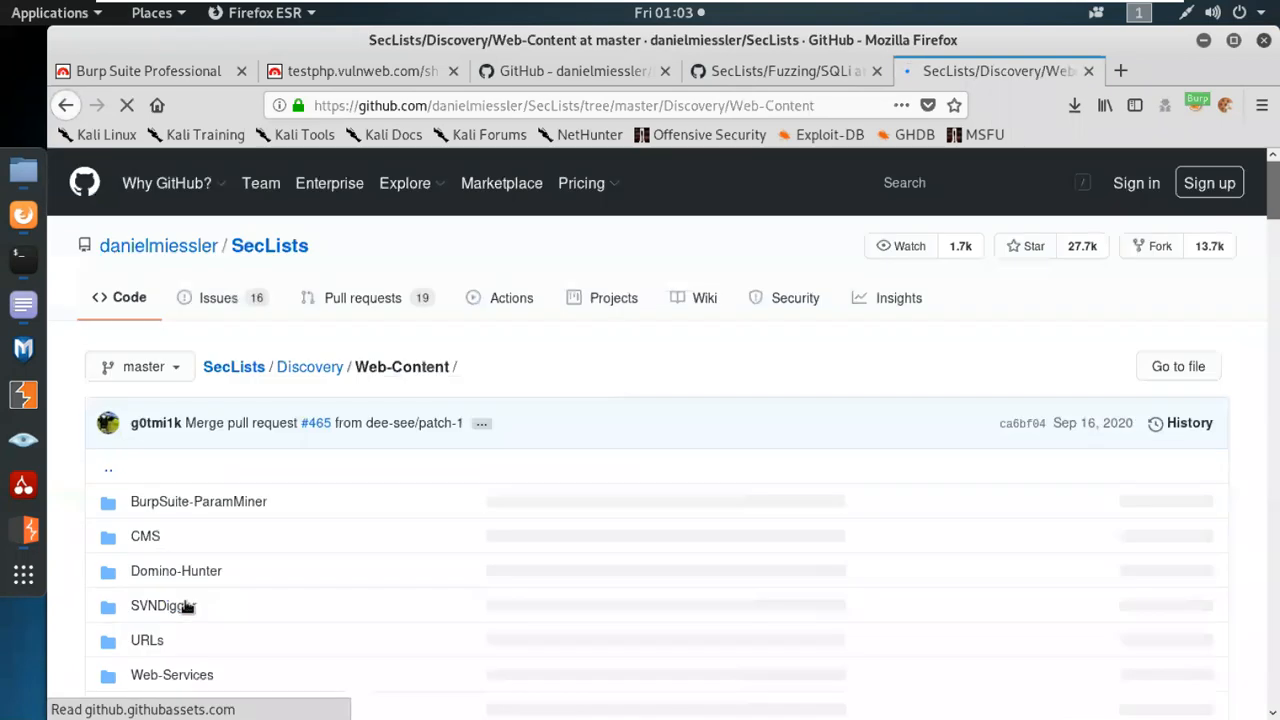
scroll(318, 545, down, 3)
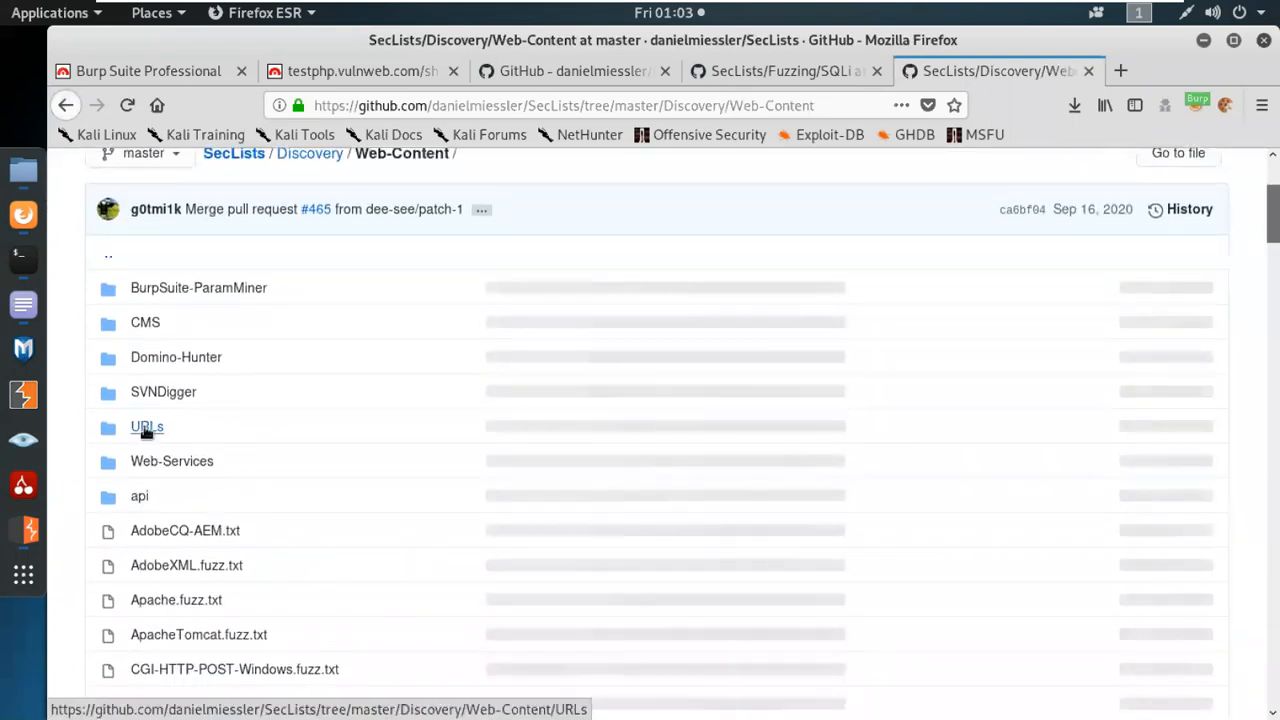
middle_click(146, 428)
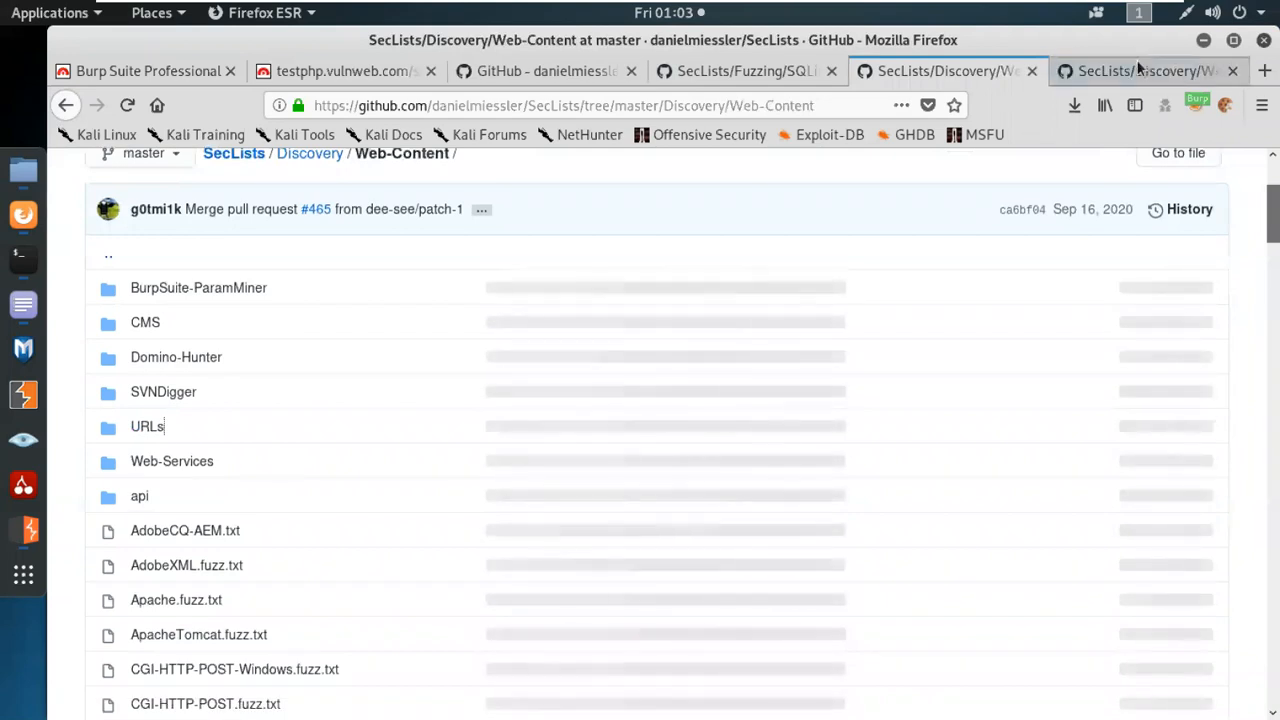
click(1143, 71)
scroll(541, 570, down, 1)
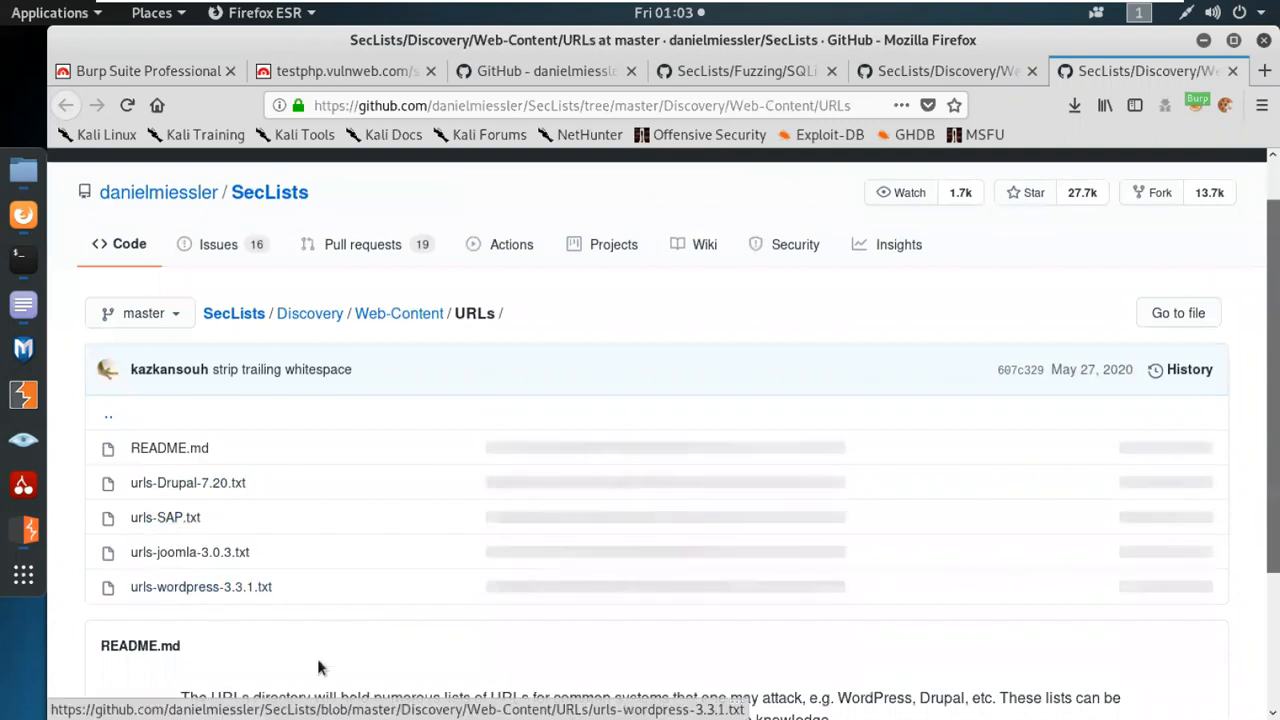
Open urls-wordpress-3.3.1.txt from the URLs folder and look through its WordPress paths down to the end of the list.
click(214, 590)
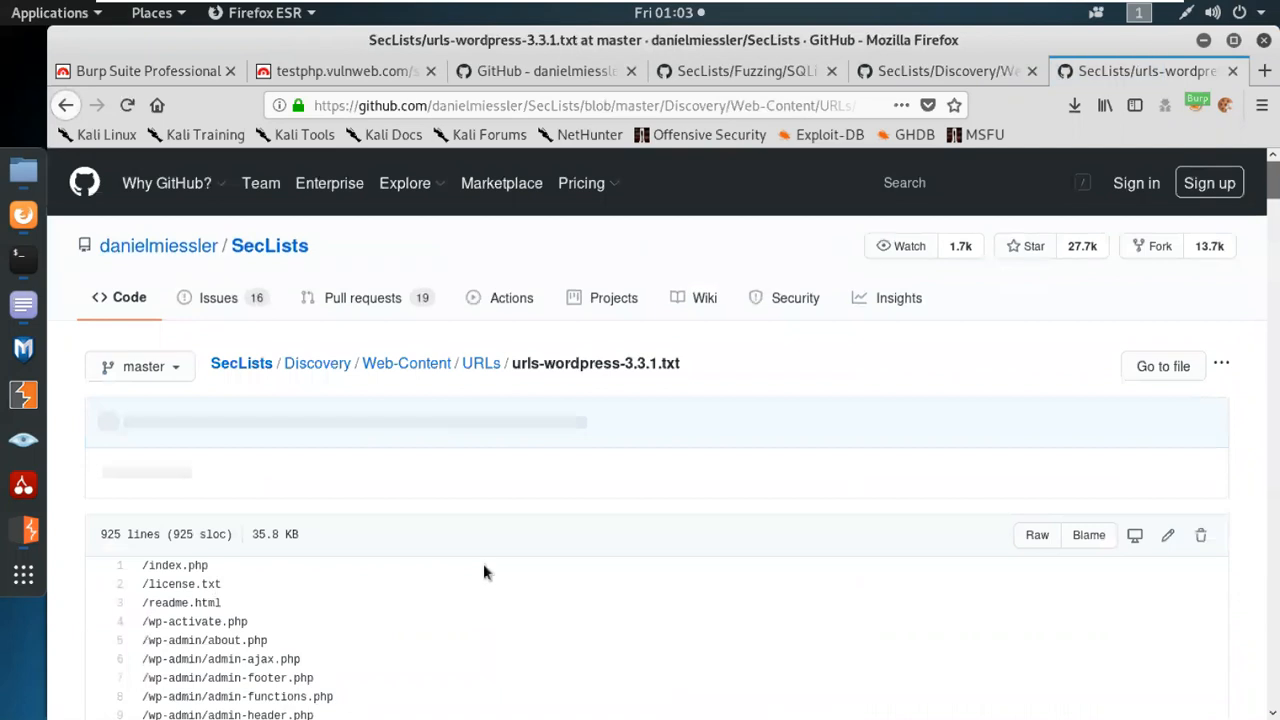
scroll(474, 564, down, 3)
scroll(463, 563, down, 3)
scroll(440, 590, down, 3)
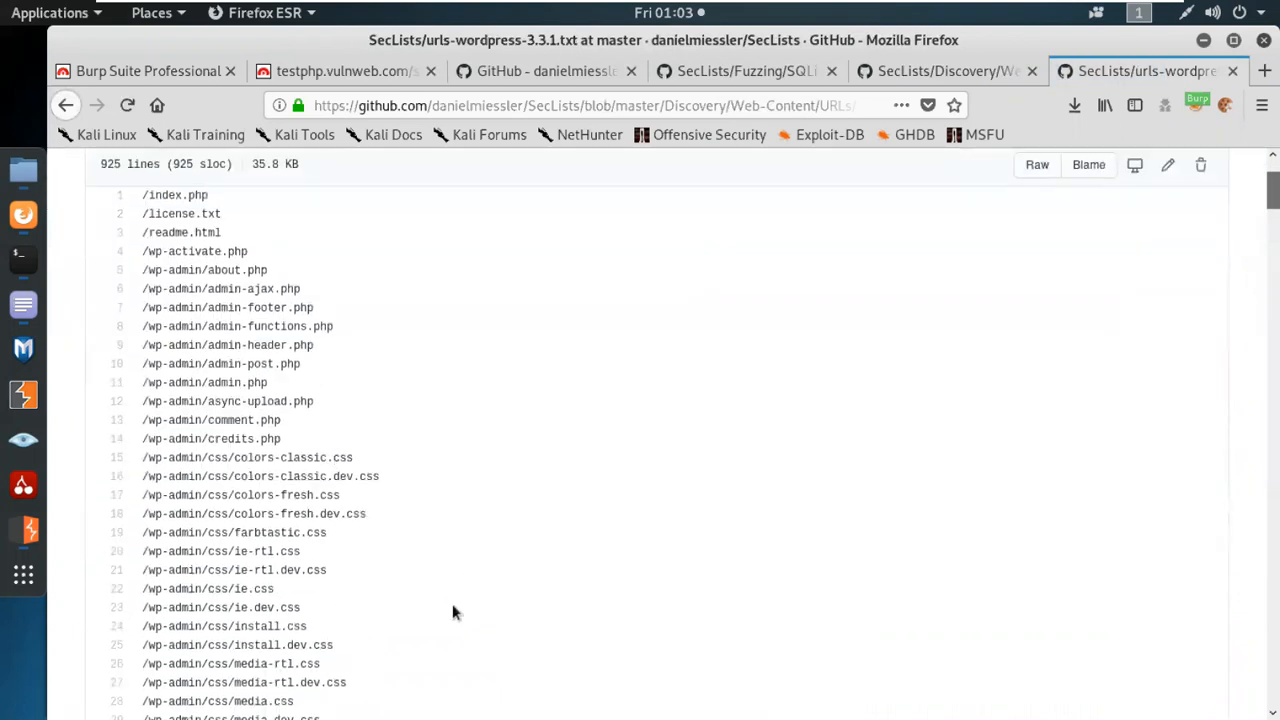
scroll(380, 690, down, 15)
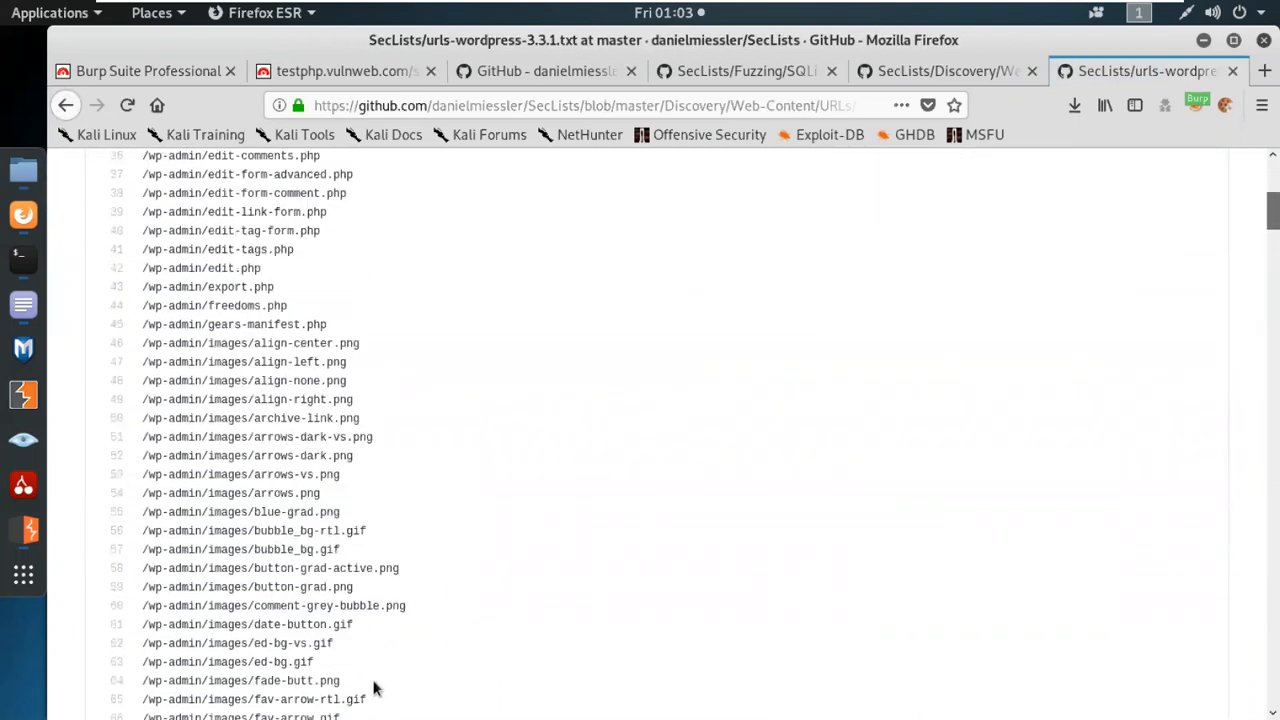
scroll(373, 688, down, 9)
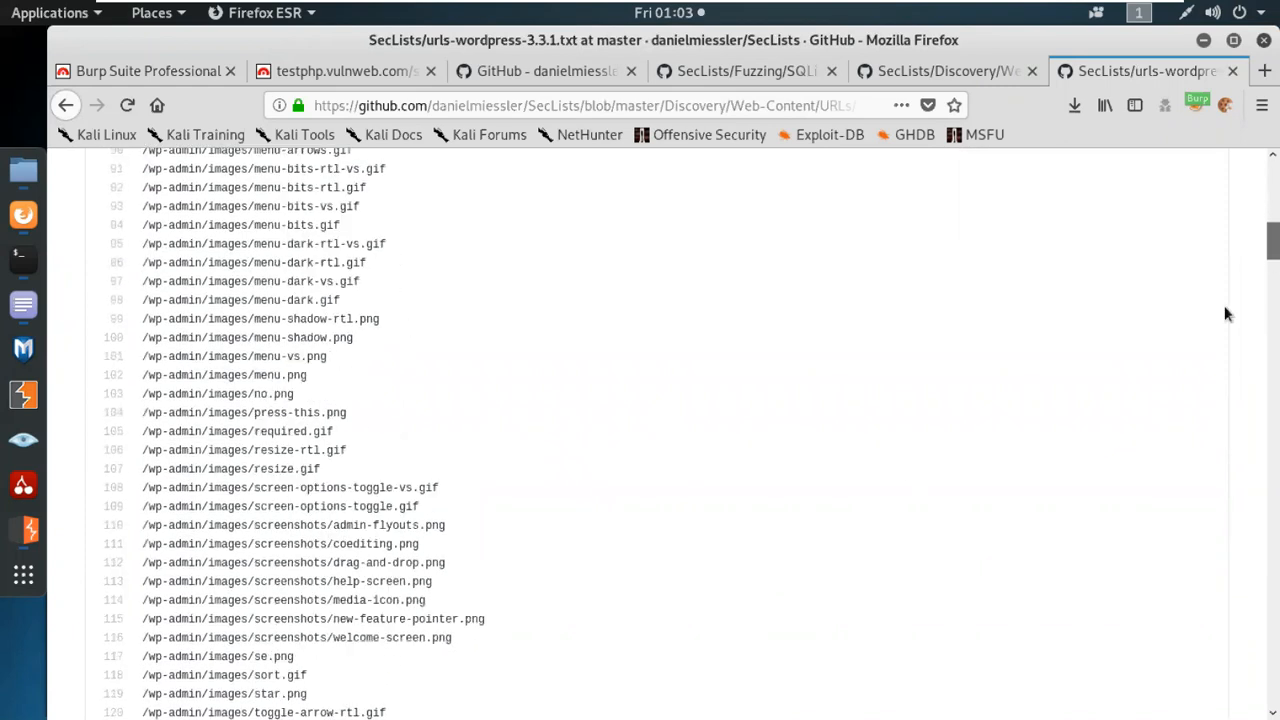
drag(1271, 245, 1271, 712)
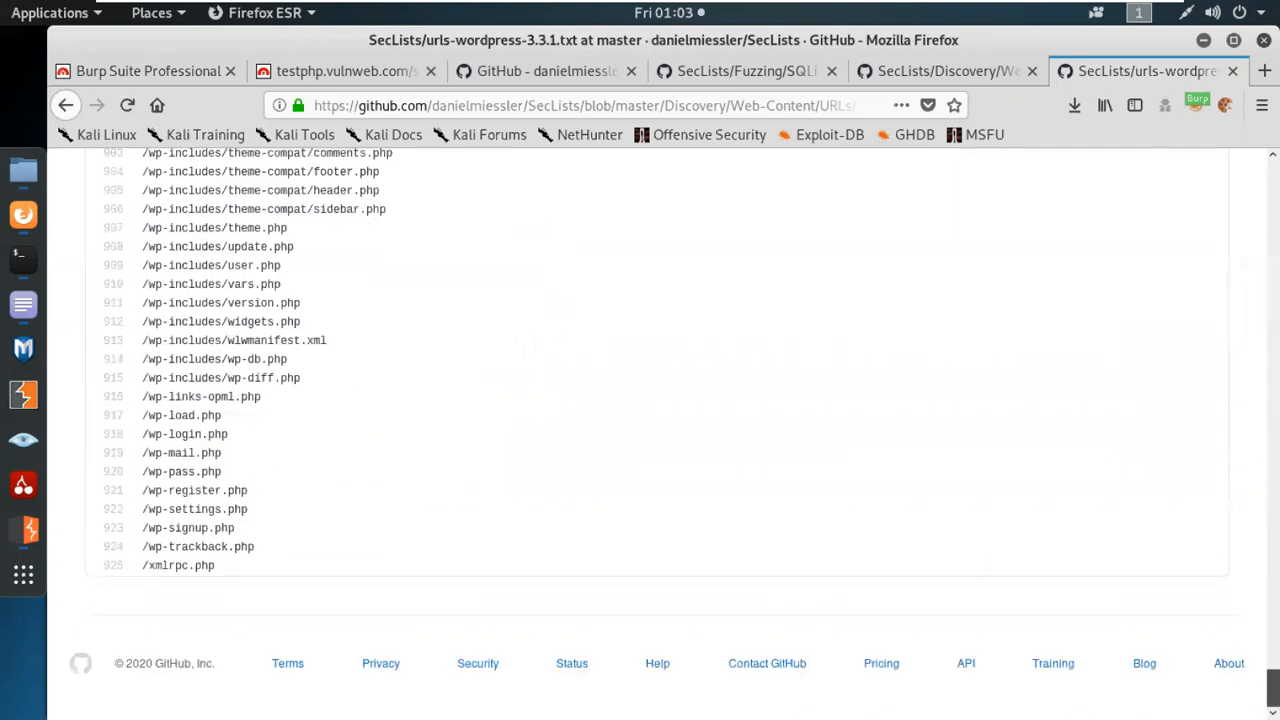
scroll(106, 563, up, 10)
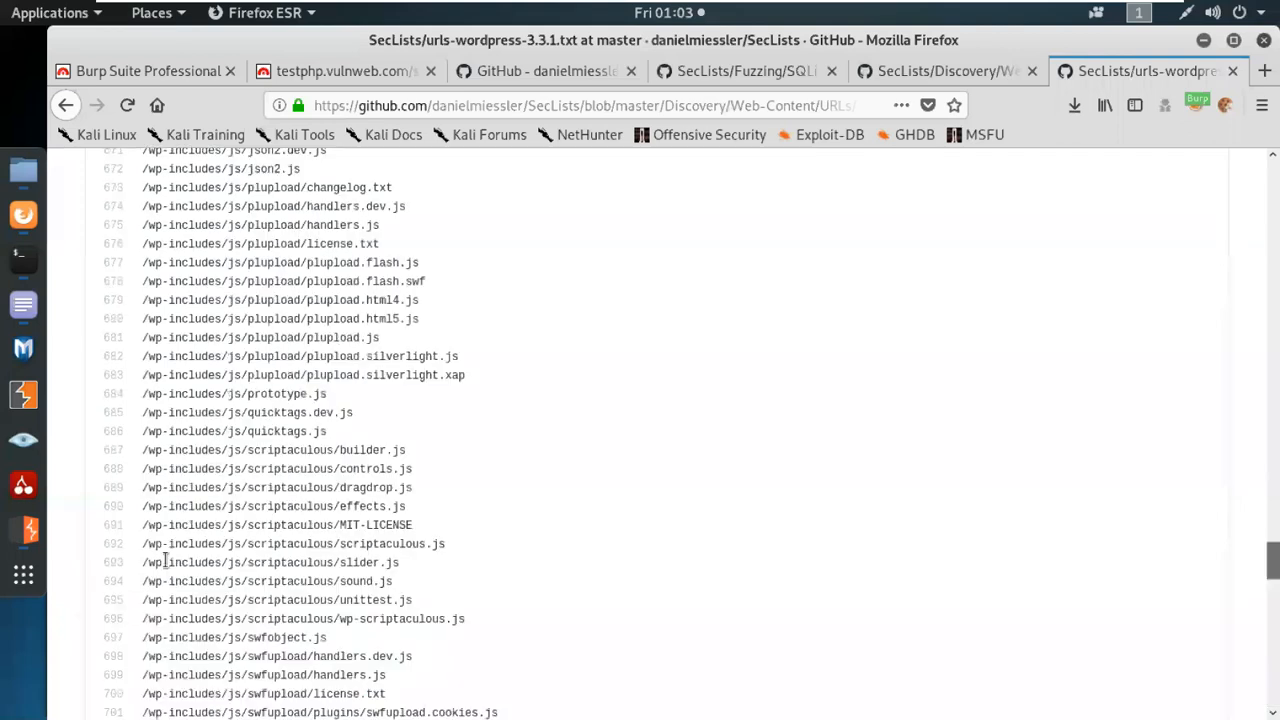
Return to the Web-Content folder and open its BurpSuite-ParamMiner subfolder in a new tab.
click(965, 72)
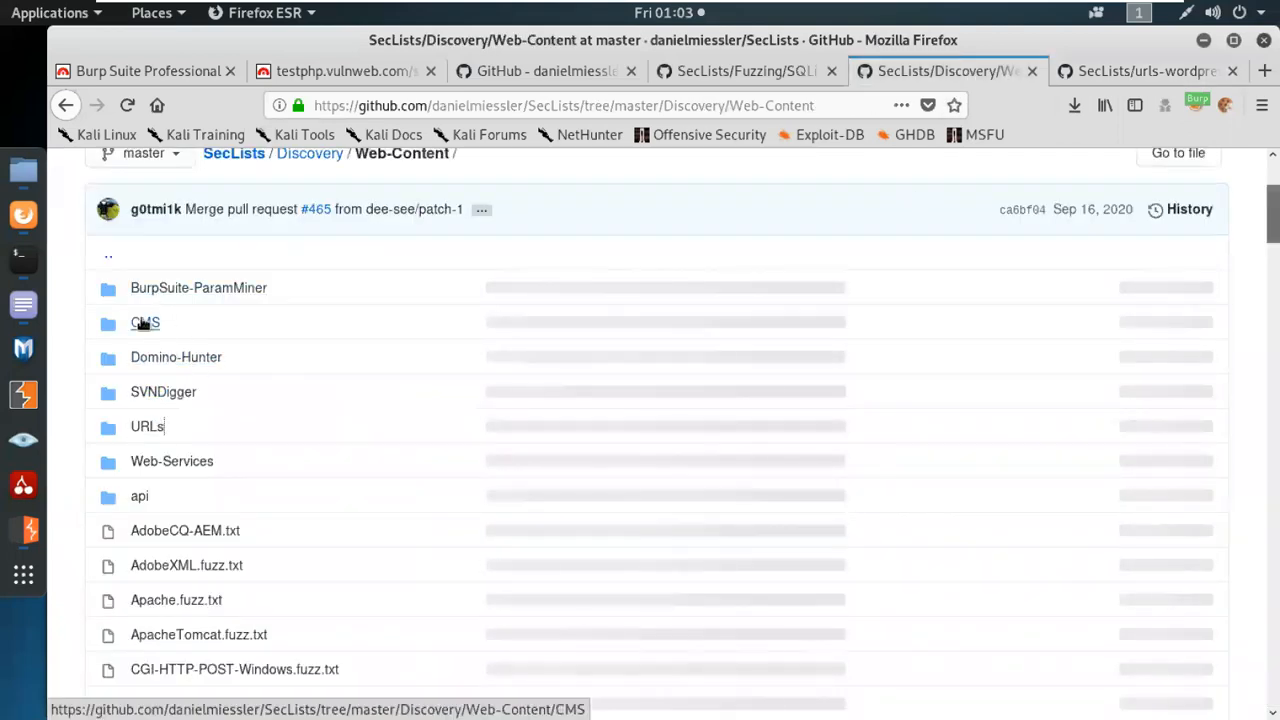
middle_click(175, 287)
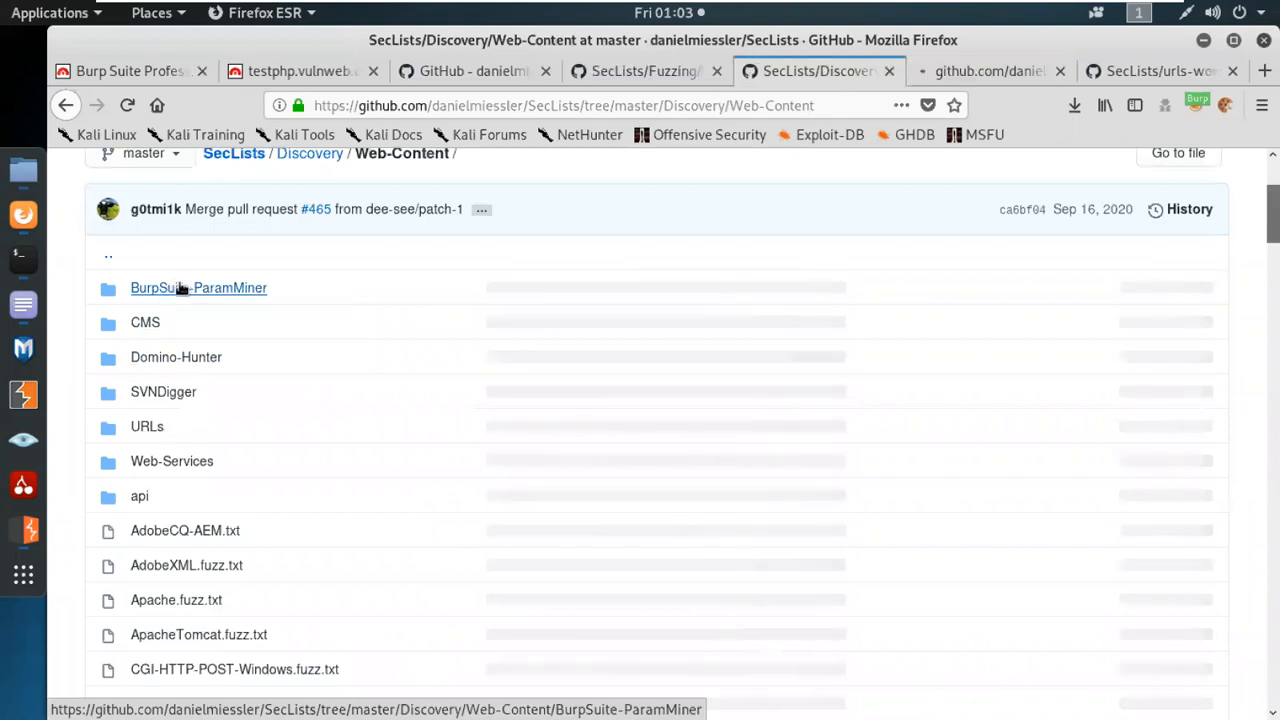
click(982, 71)
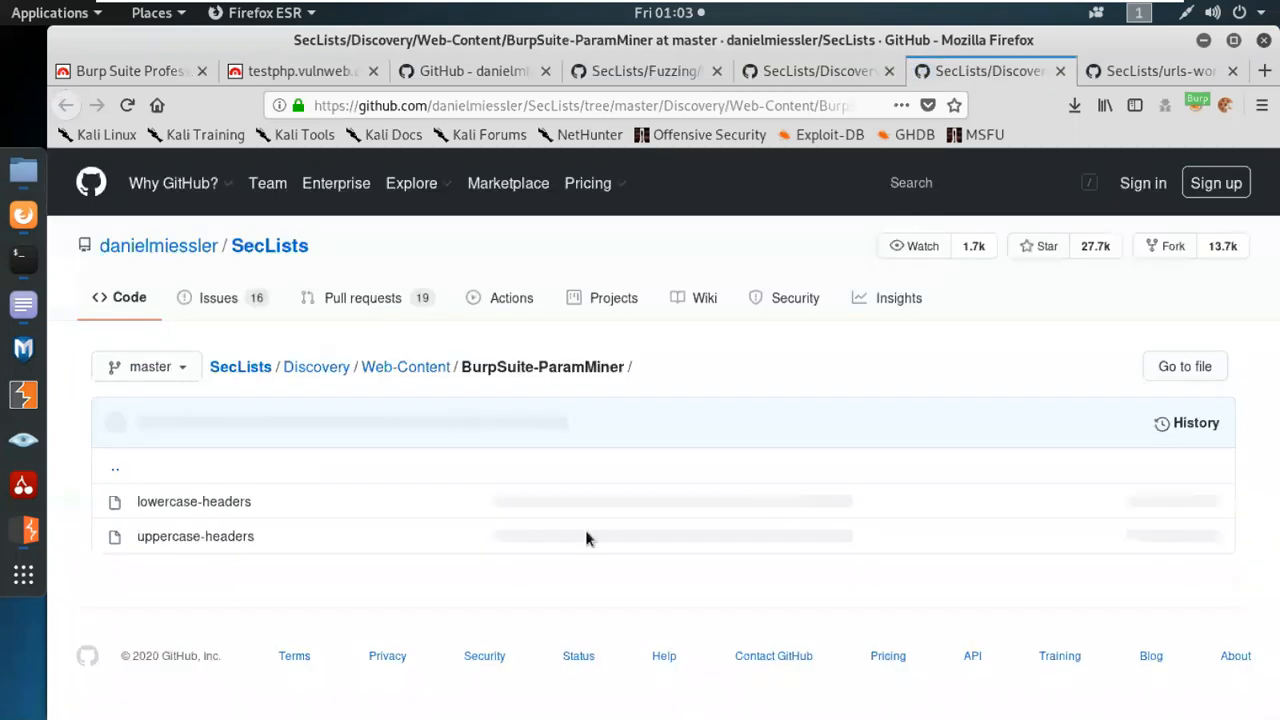
Look through the header names in the lowercase-headers file, then return to the BurpSuite-ParamMiner folder.
click(220, 504)
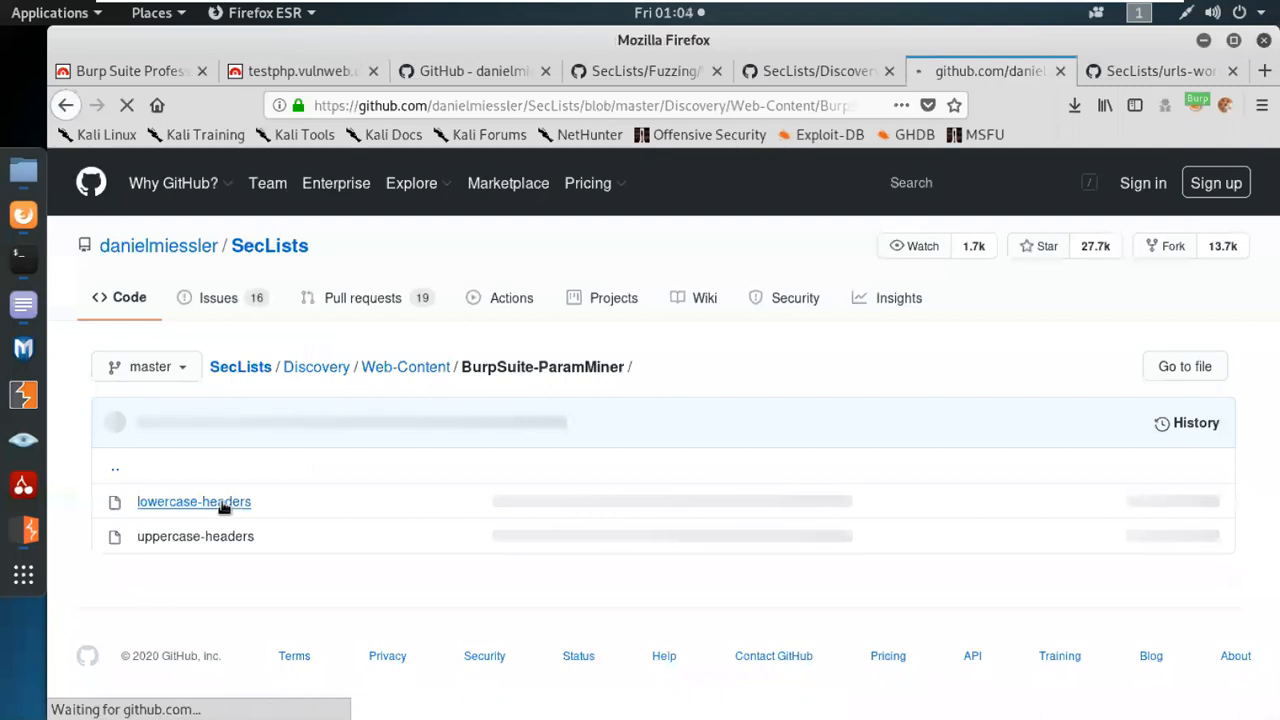
scroll(379, 612, down, 4)
scroll(377, 614, down, 12)
scroll(377, 612, down, 12)
scroll(291, 665, down, 17)
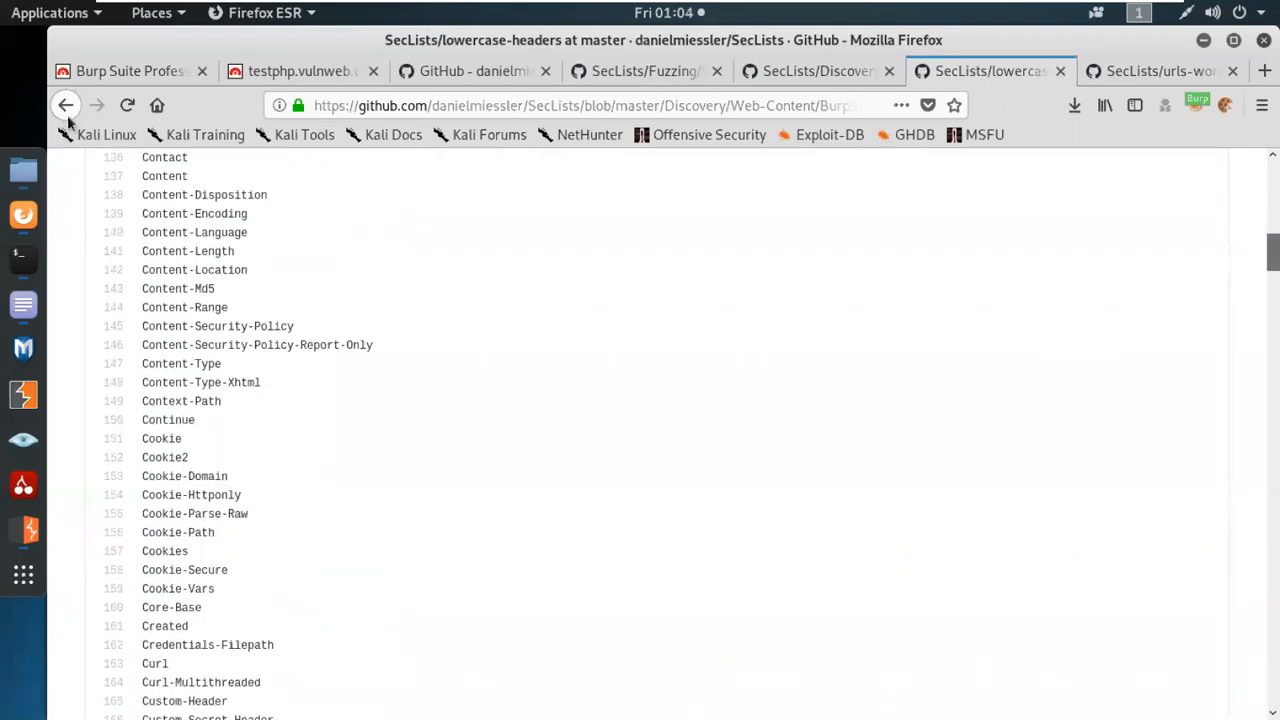
click(65, 107)
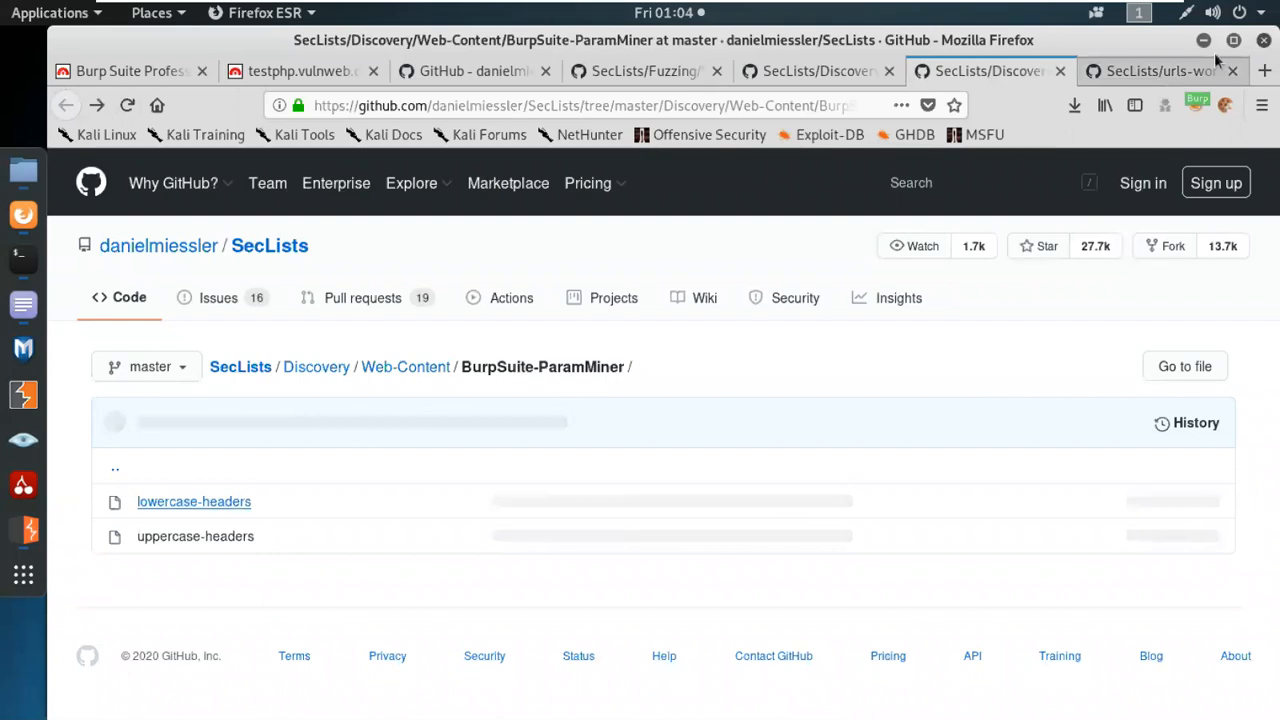
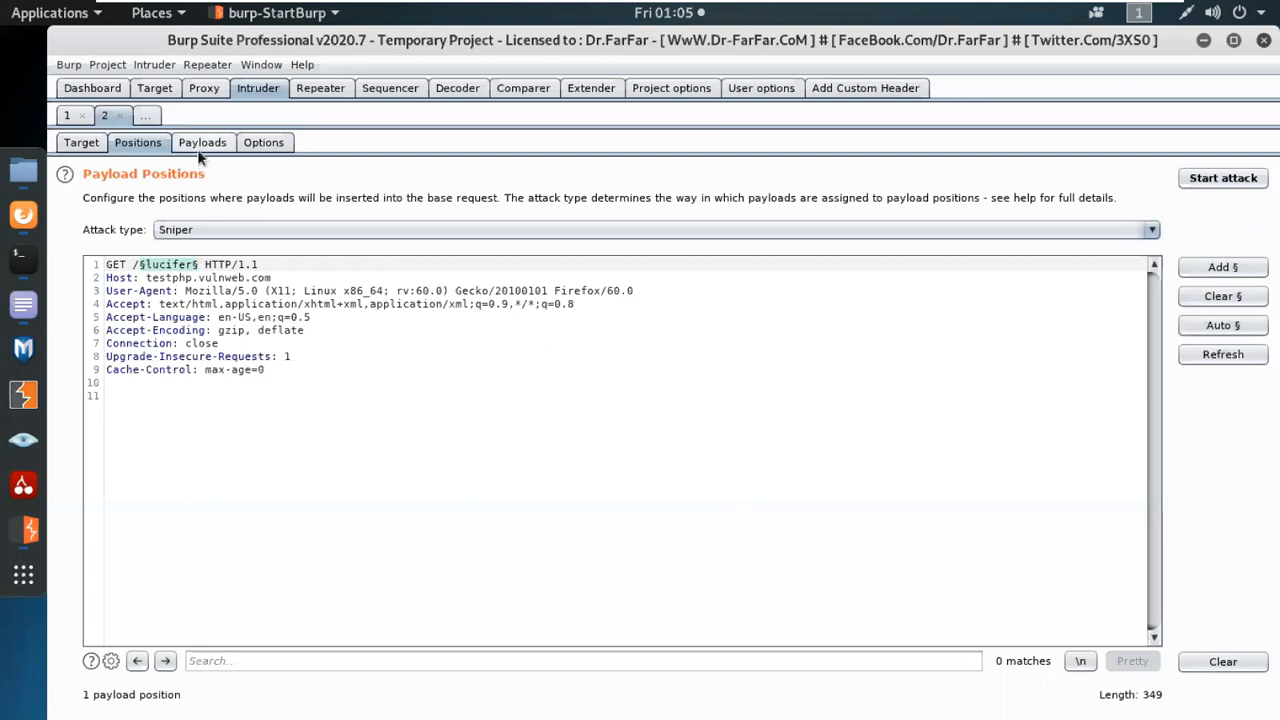
Bring up the payload settings for the Intruder attack on the /lucifer request to testphp.vulnweb.com.
click(199, 146)
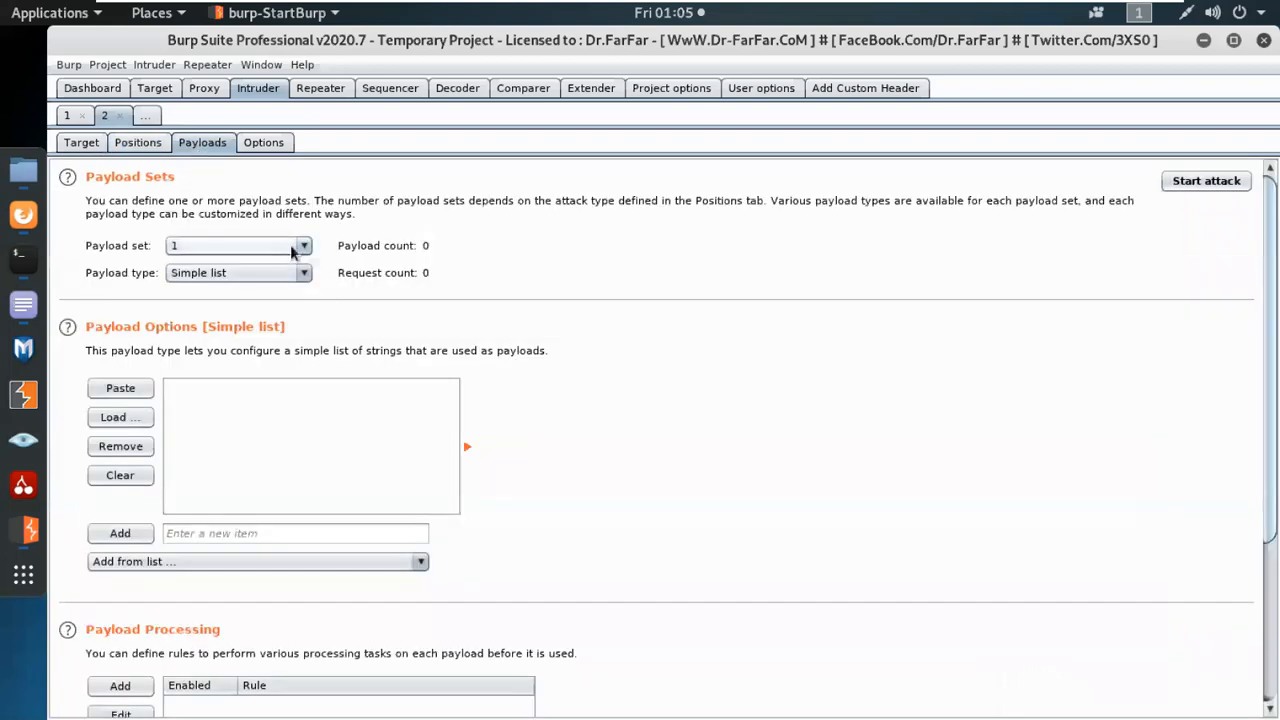
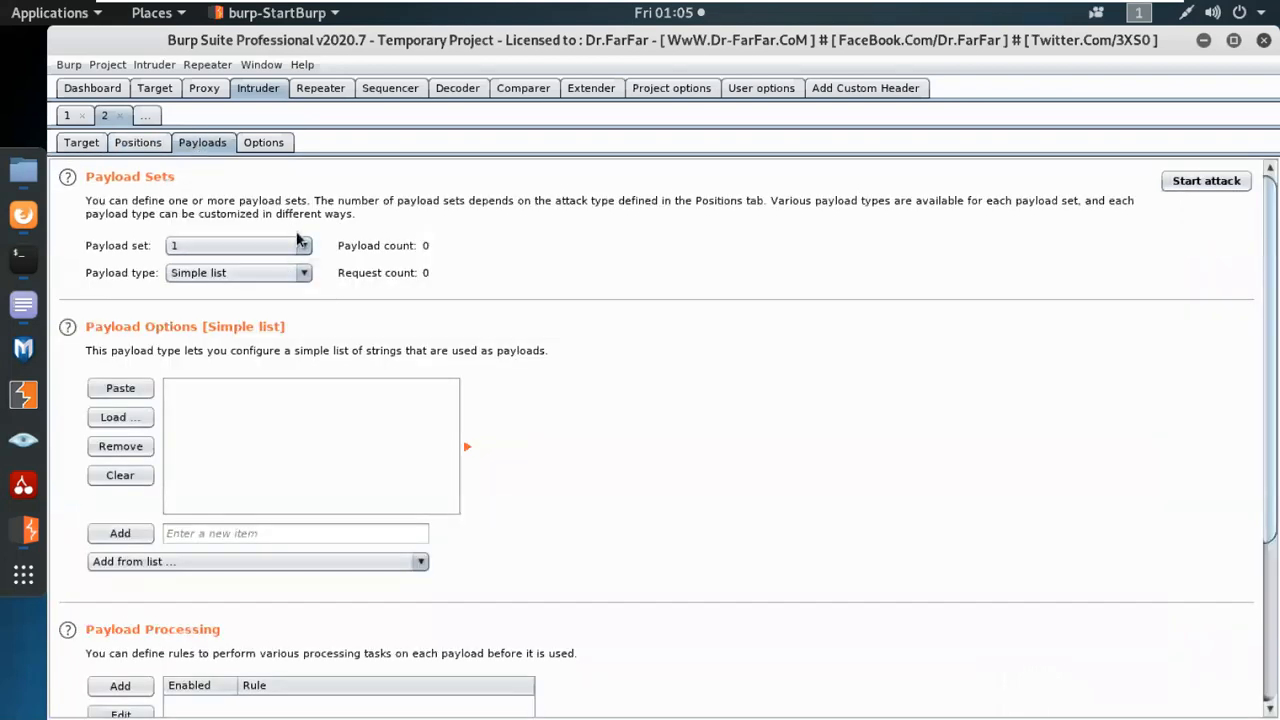
Start loading a payload list from a file and locate the wordlists folder under /usr/share.
click(136, 416)
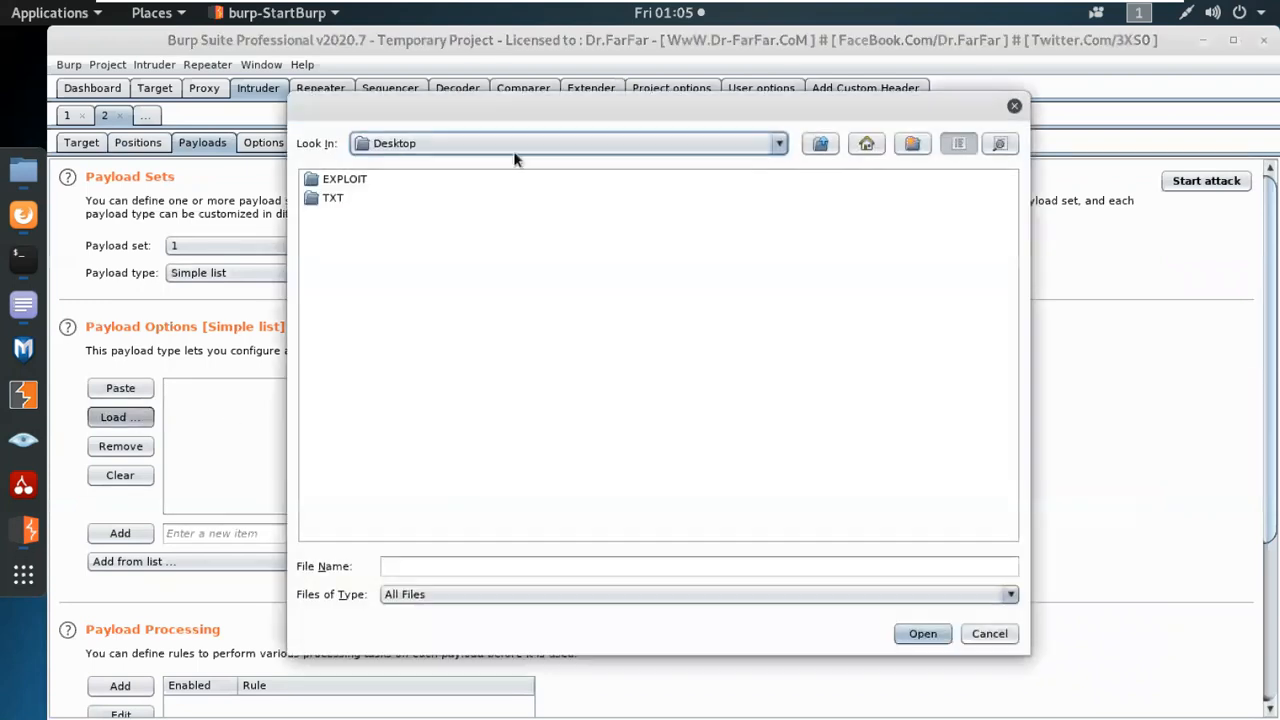
click(866, 143)
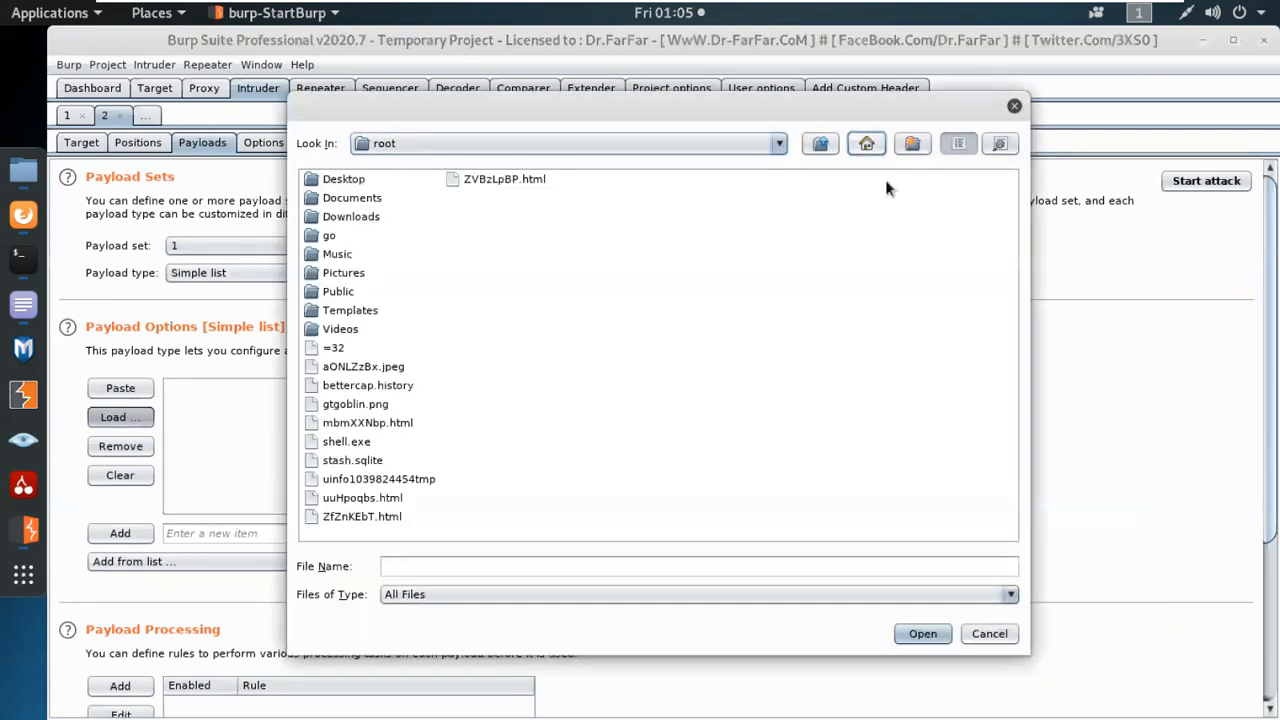
click(820, 143)
double_click(430, 198)
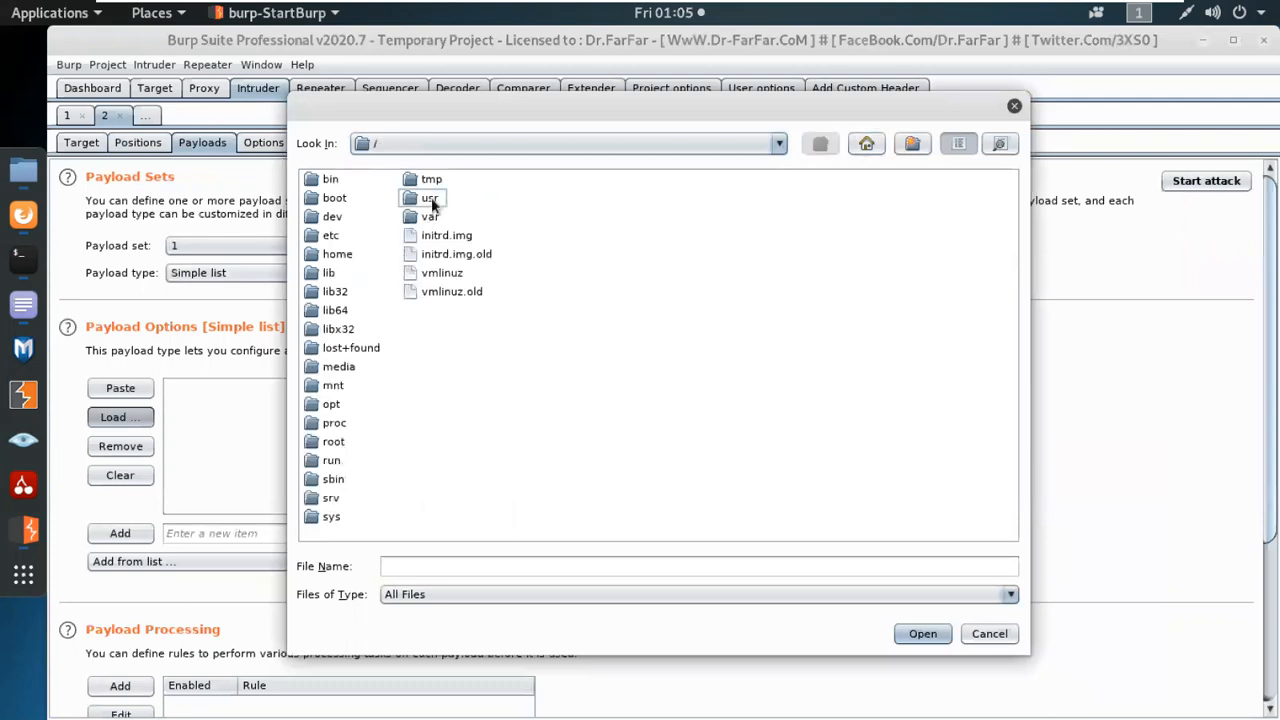
double_click(347, 363)
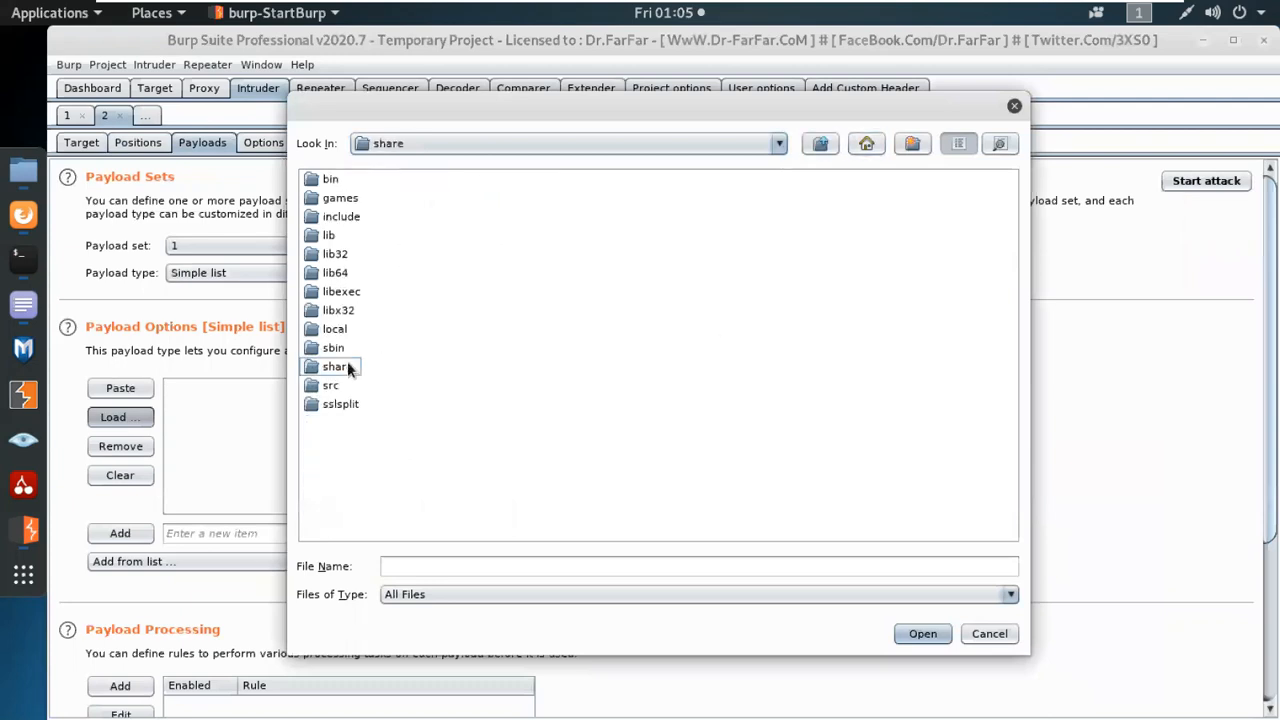
text(wo)
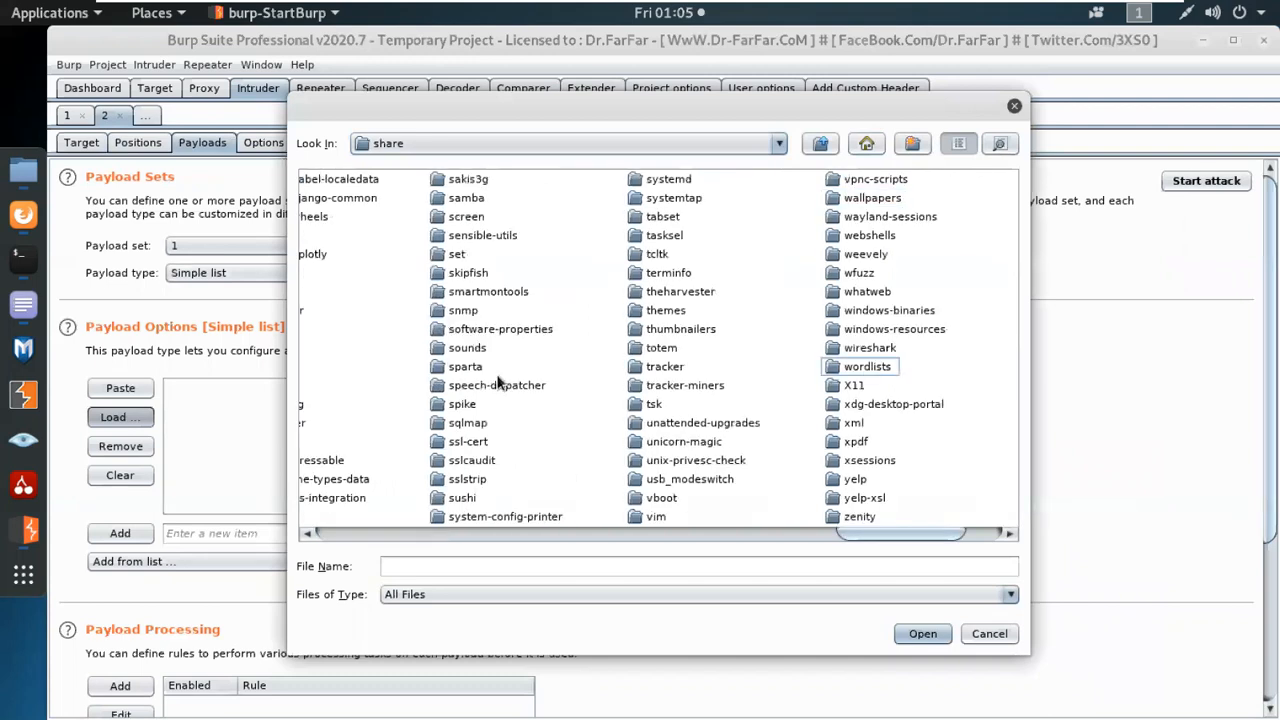
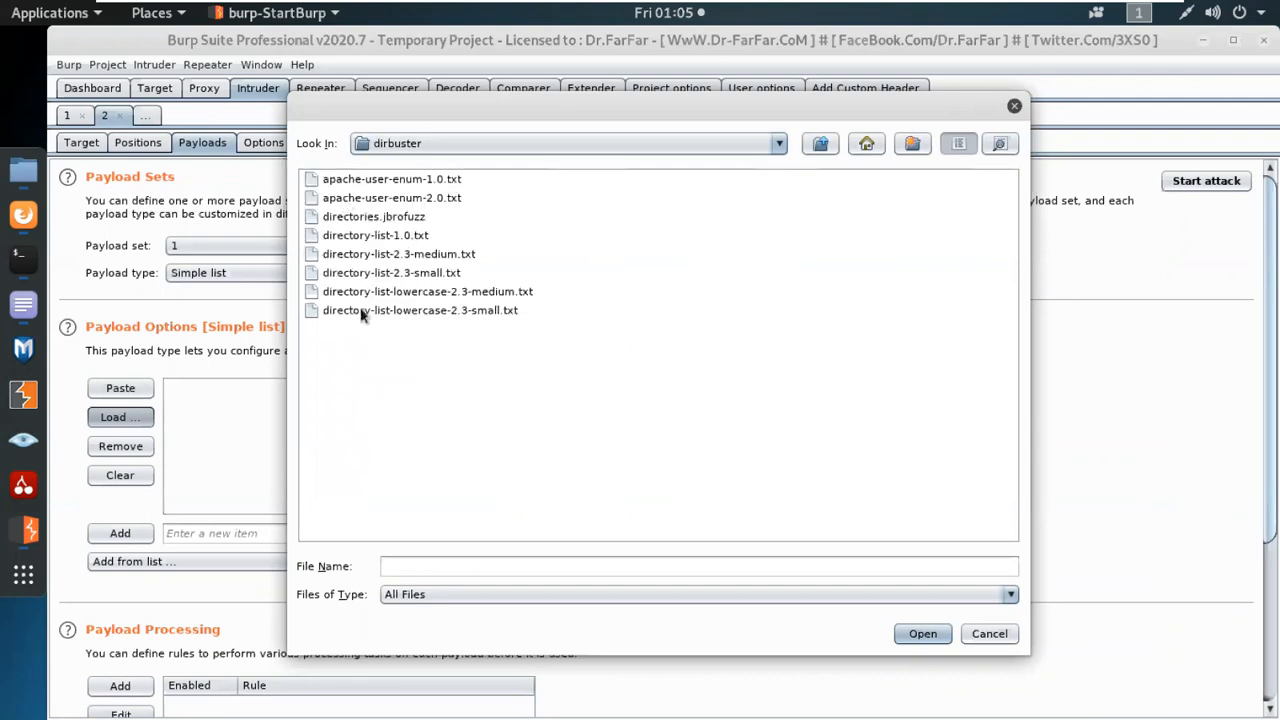
Load directory-list-2.3-medium.txt from the dirbuster wordlists folder as the simple list for payload set 1.
double_click(430, 254)
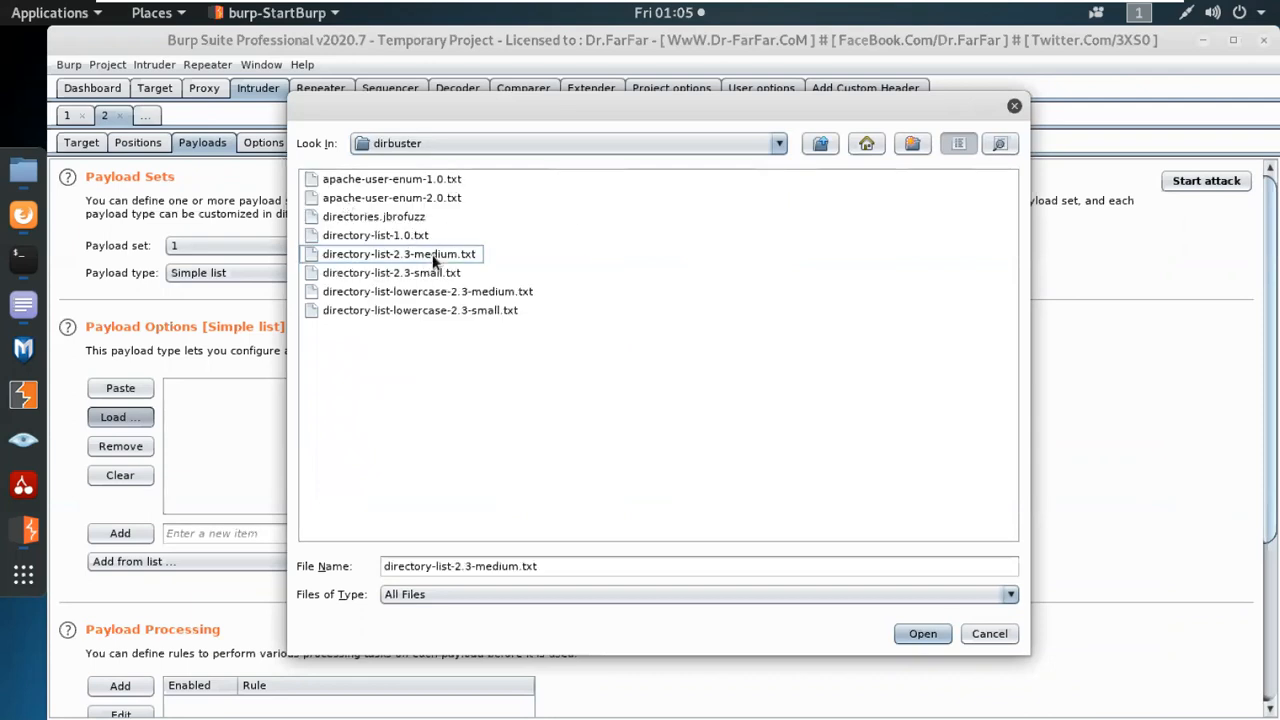
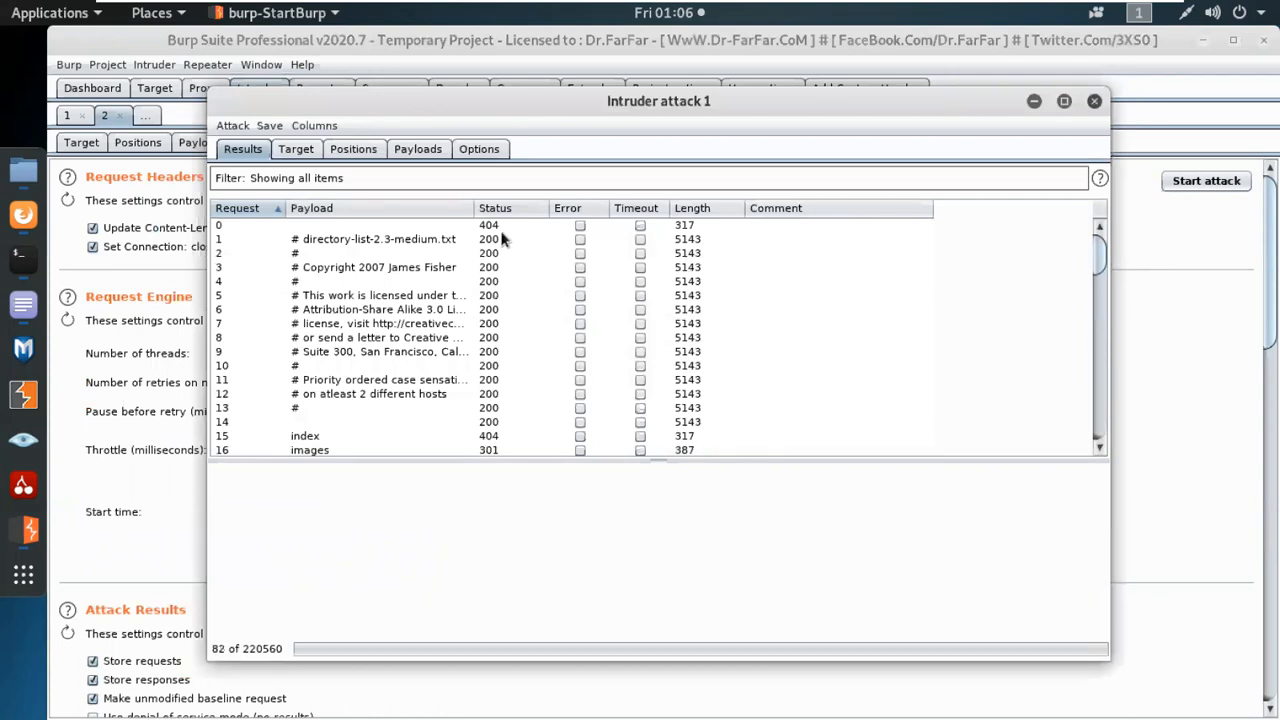
Display the HTTP request of the baseline entry, request 0, in the Intruder attack results.
click(490, 231)
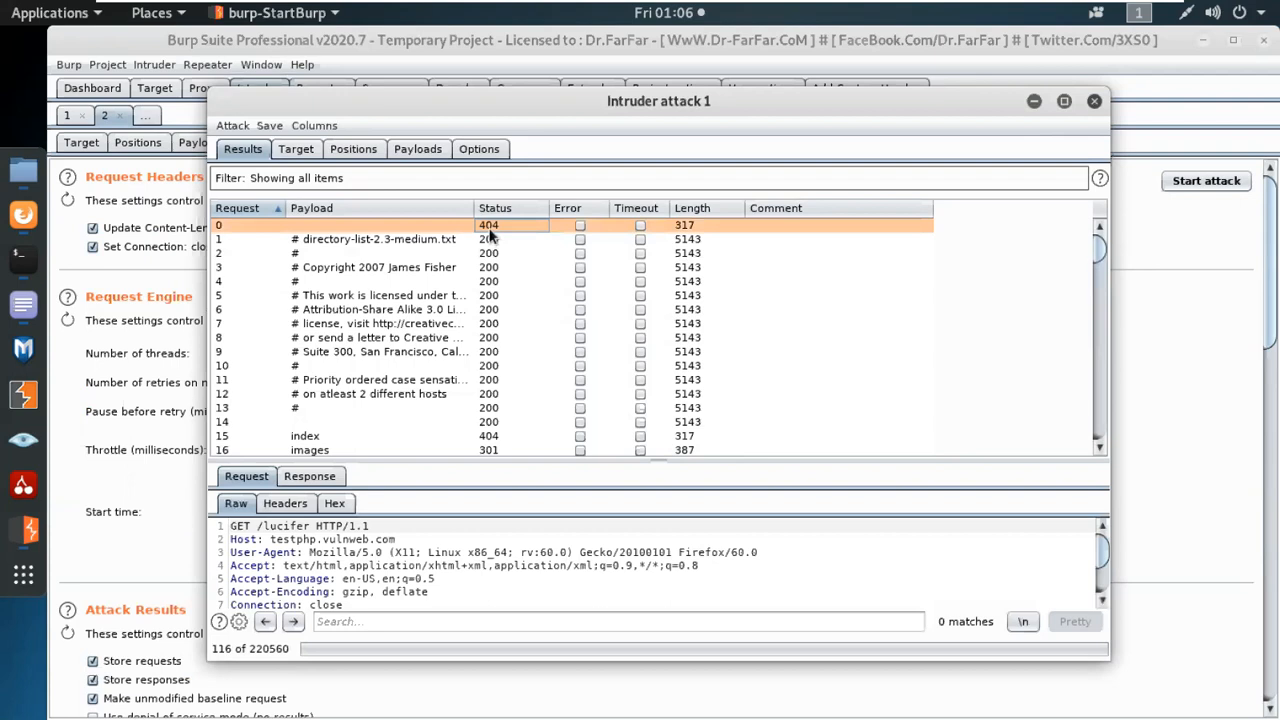
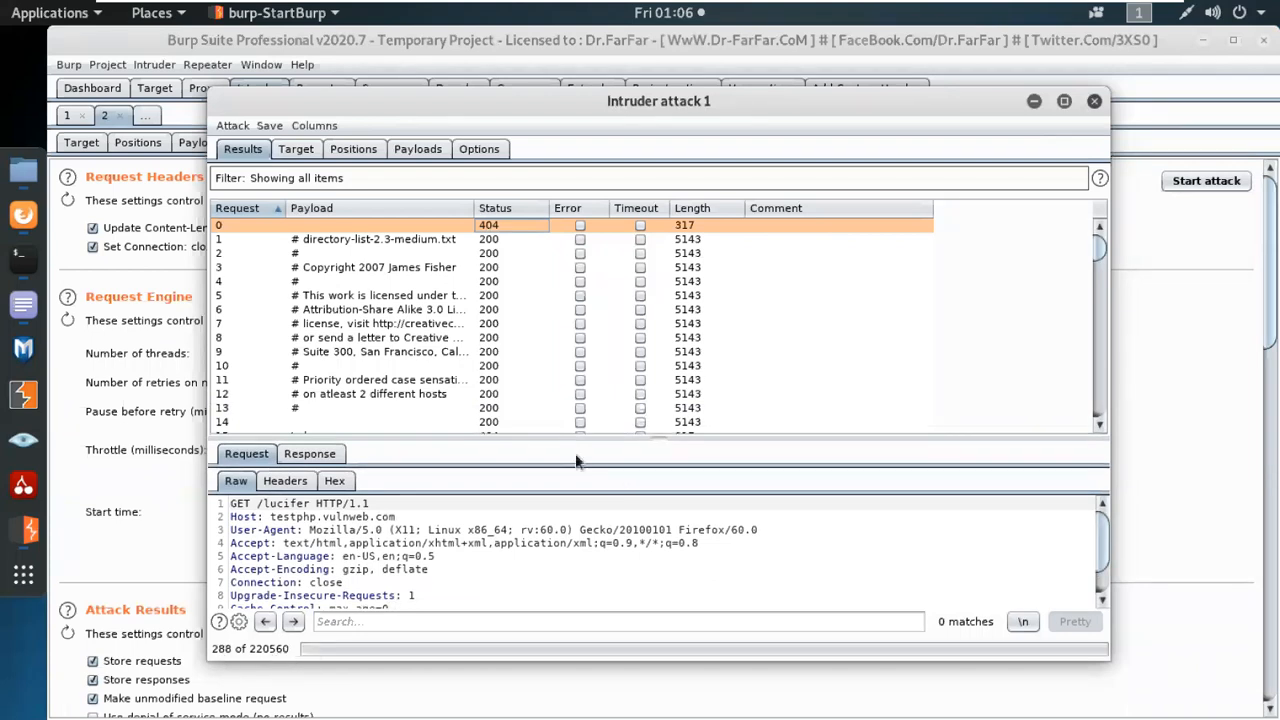
Sort the Intruder attack results by response length in descending order, and then by status code in descending order.
click(694, 206)
click(696, 206)
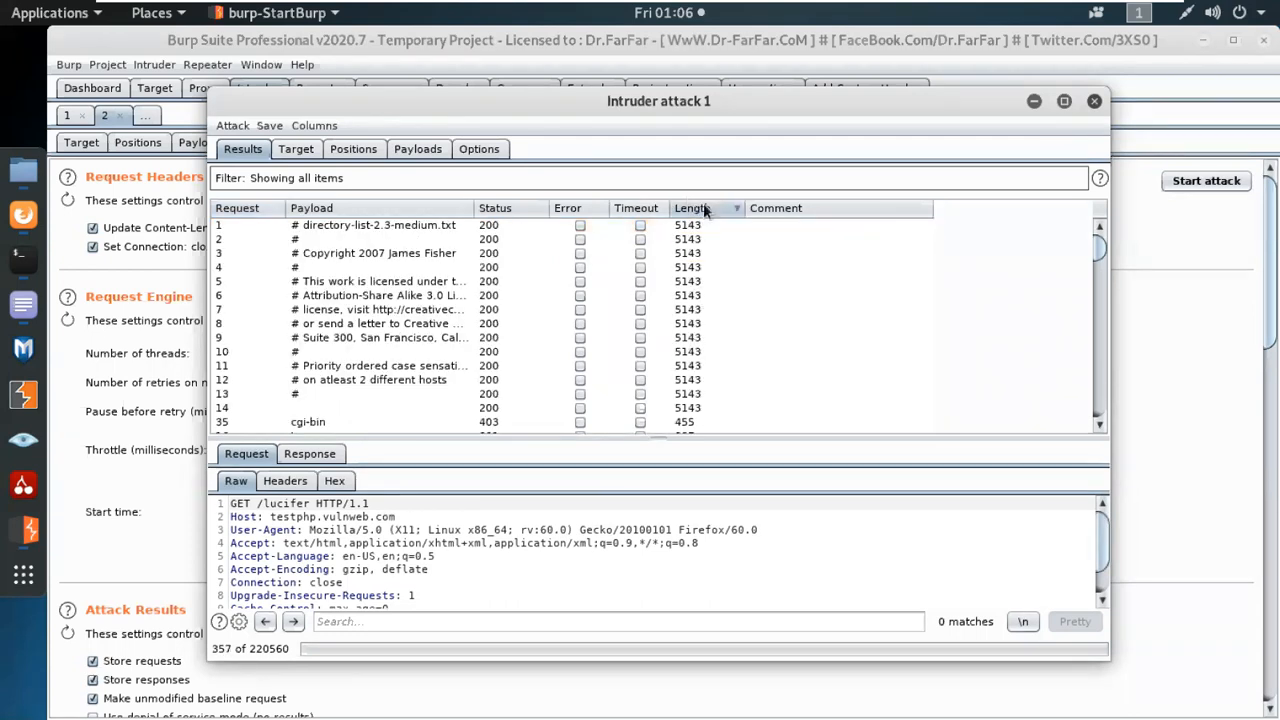
click(524, 209)
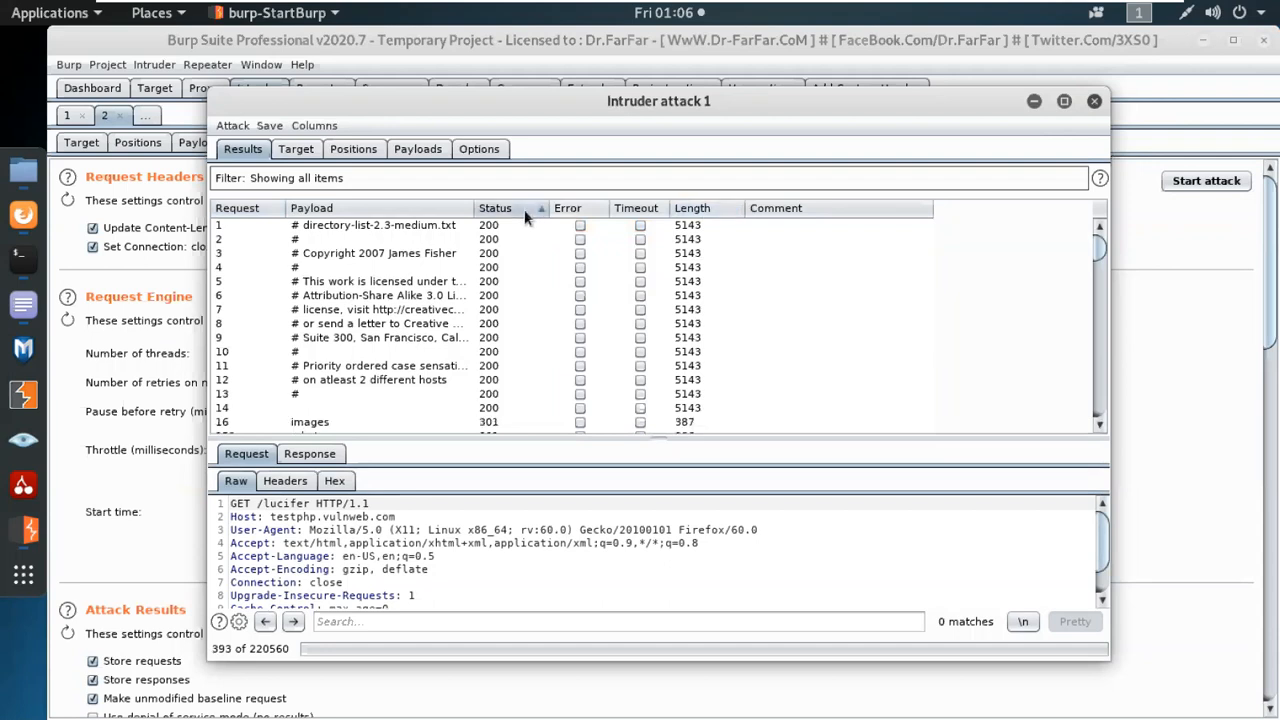
click(524, 209)
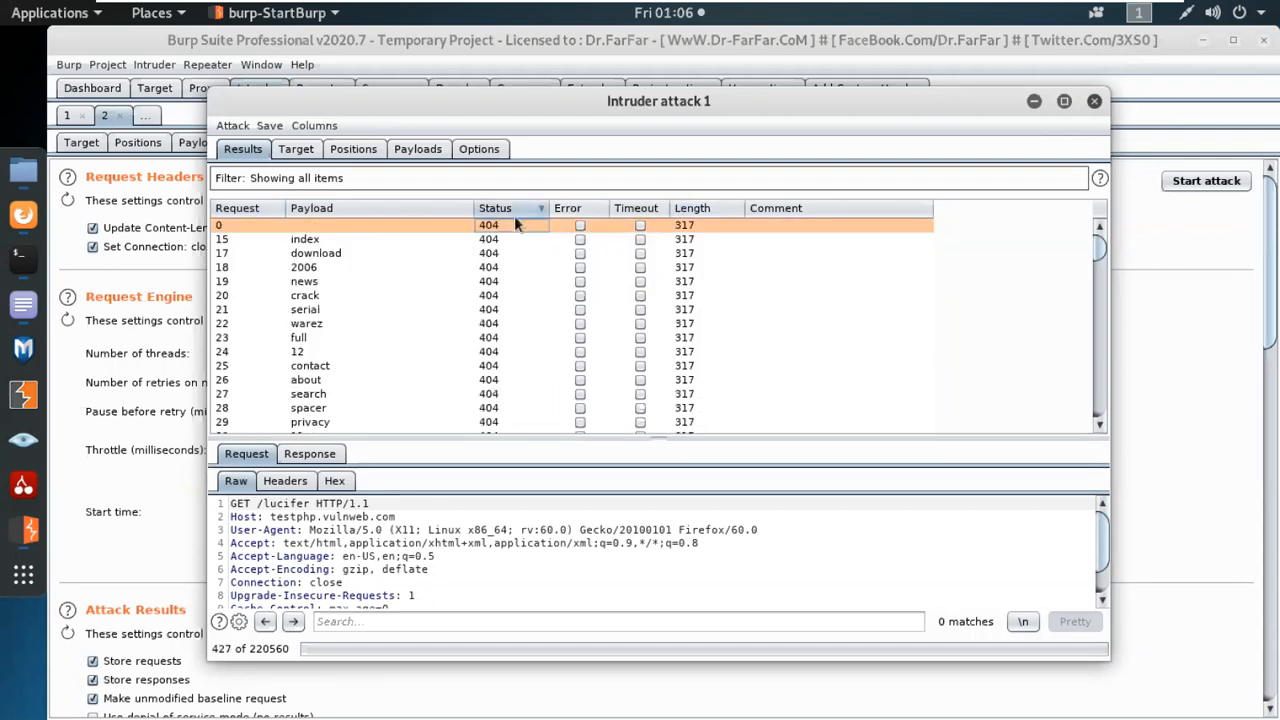
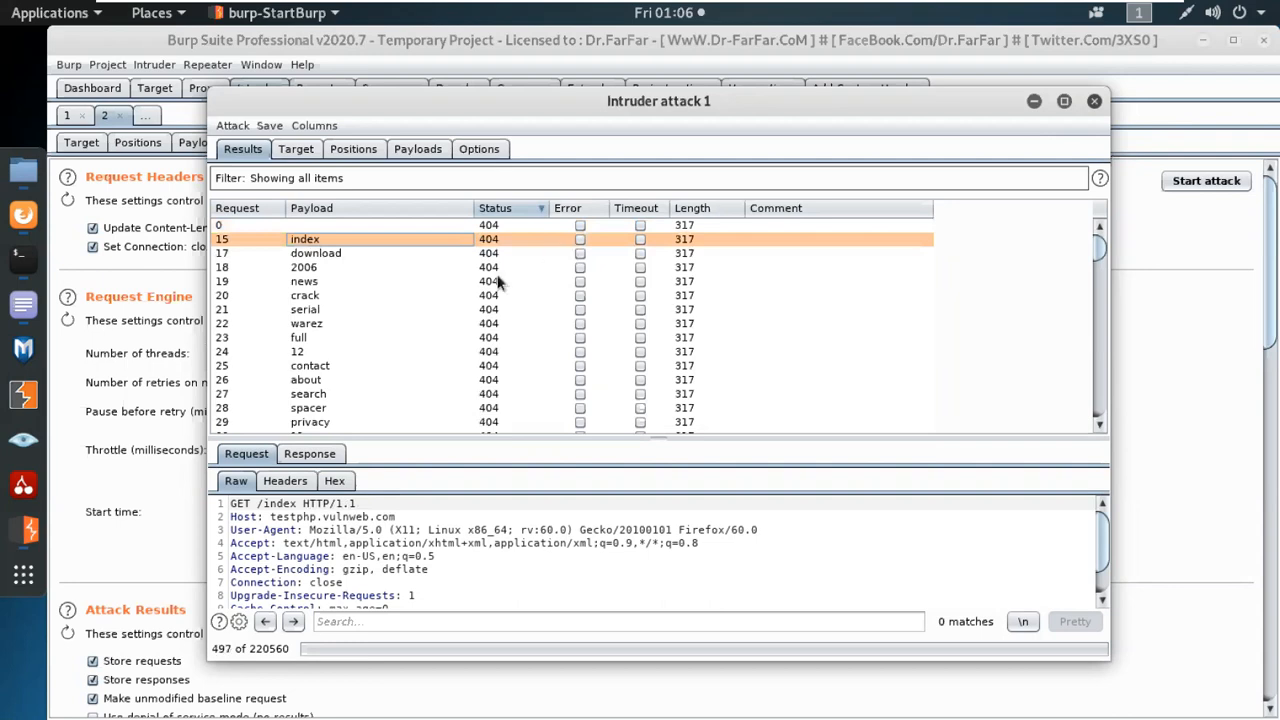
View the download payload's request, and the cgi-bin payload's request after sorting the attack results by length in descending order.
click(318, 253)
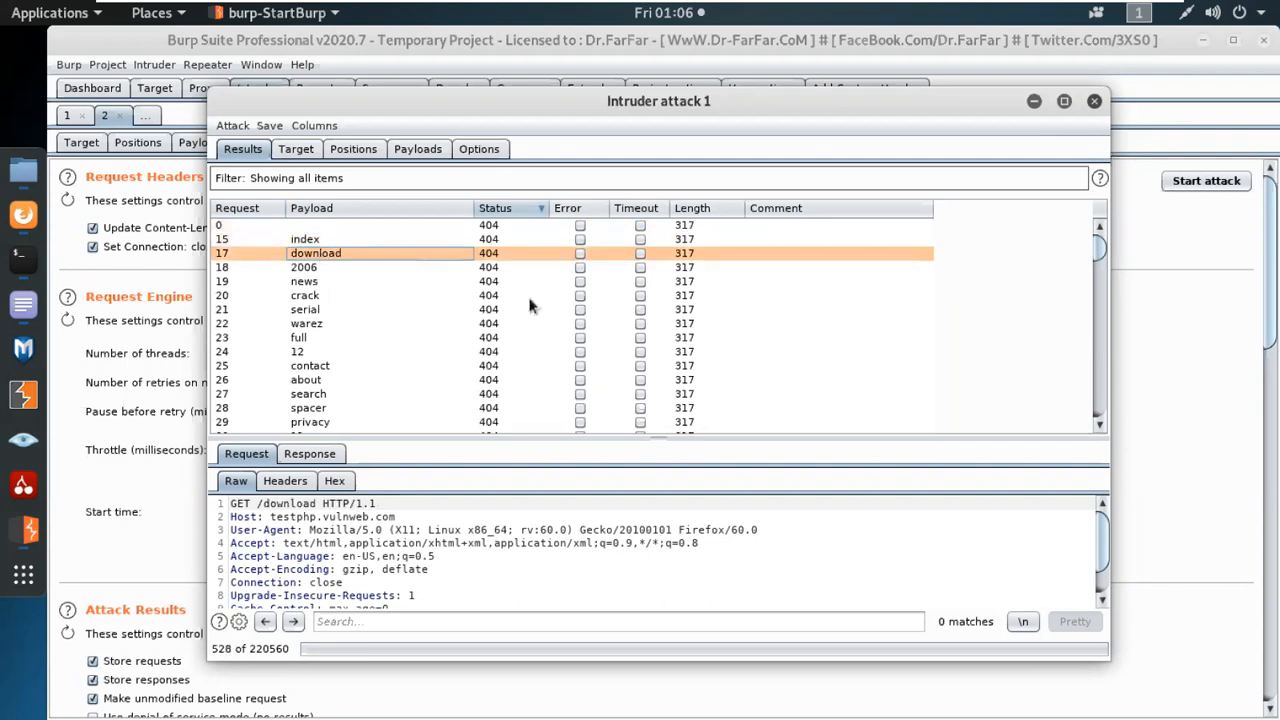
click(702, 204)
click(702, 204)
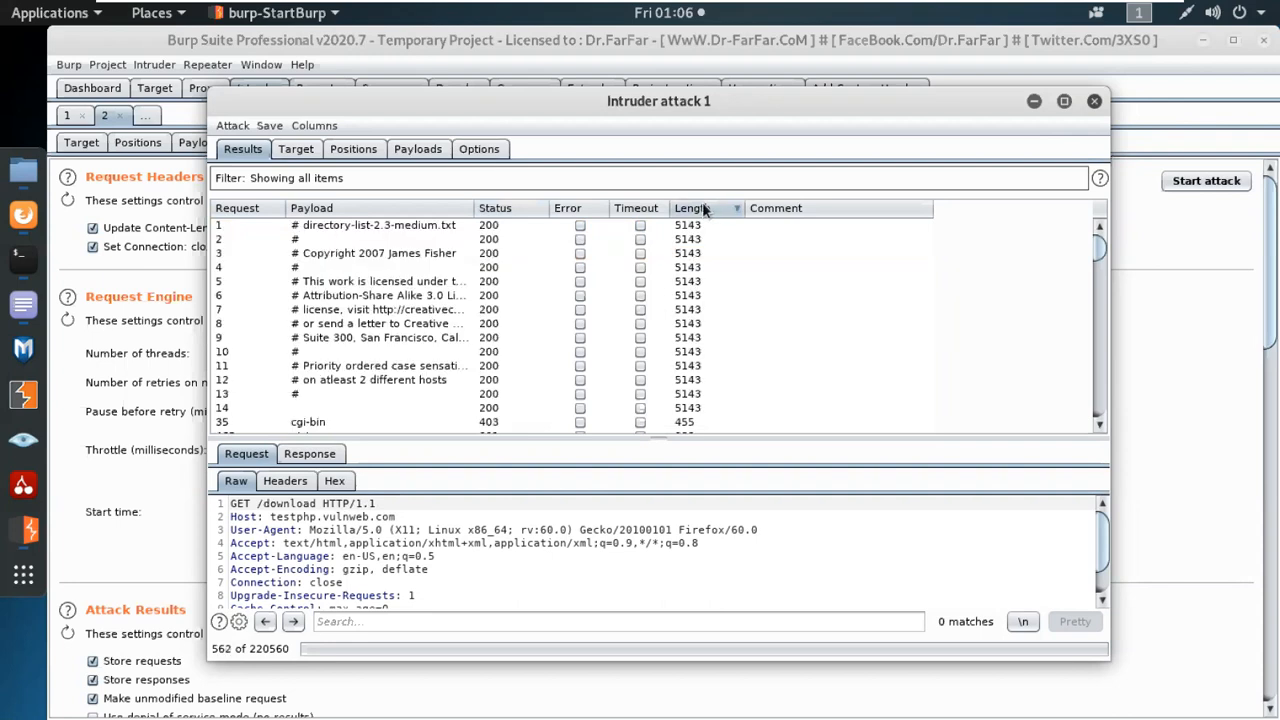
scroll(690, 337, down, 3)
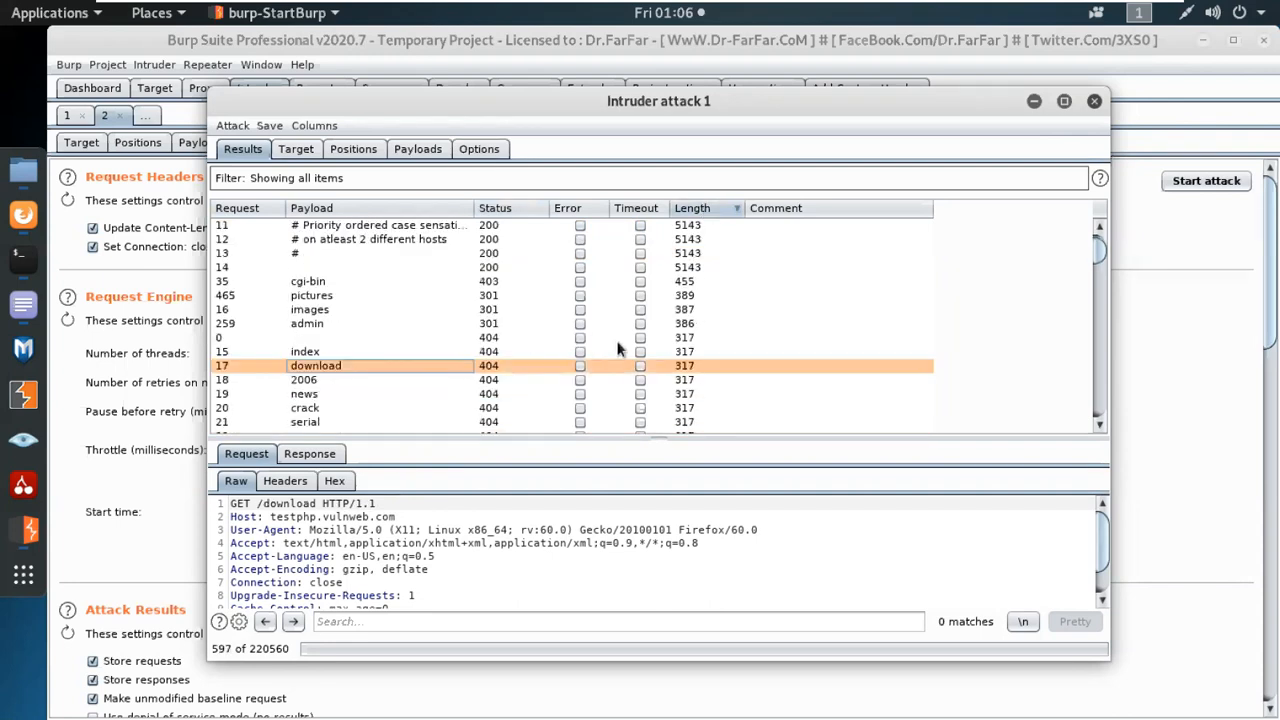
click(688, 284)
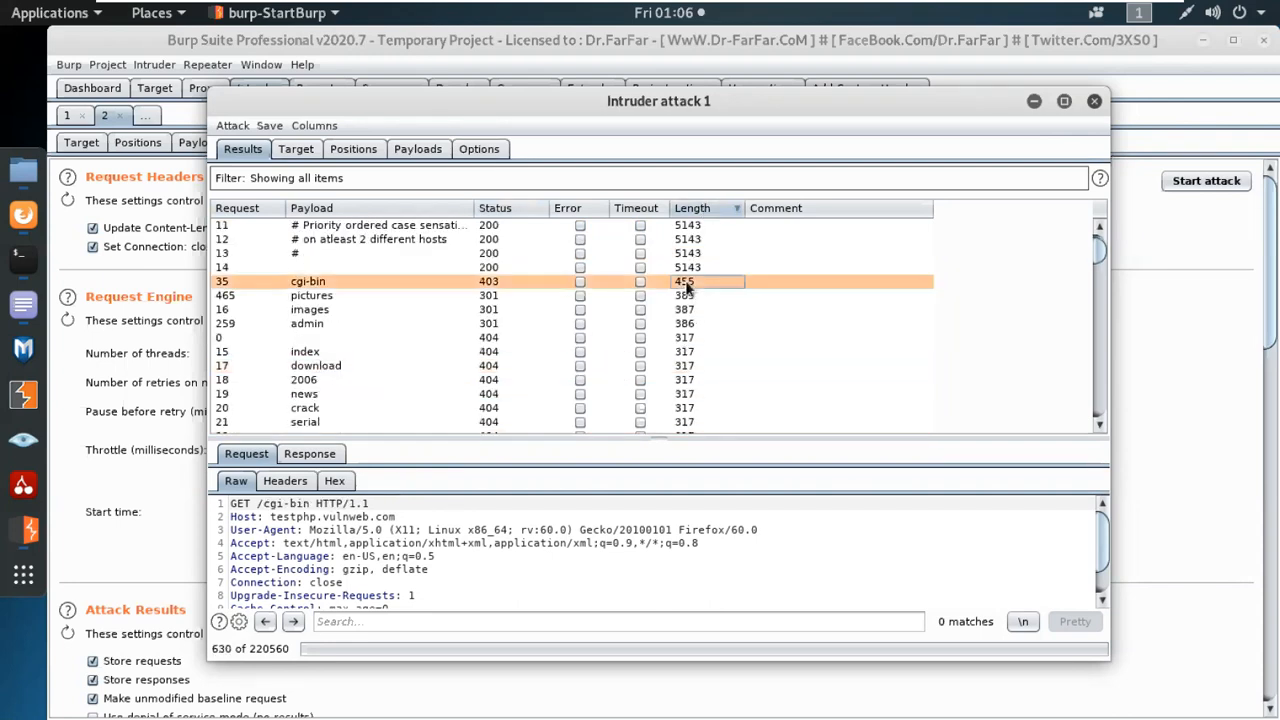
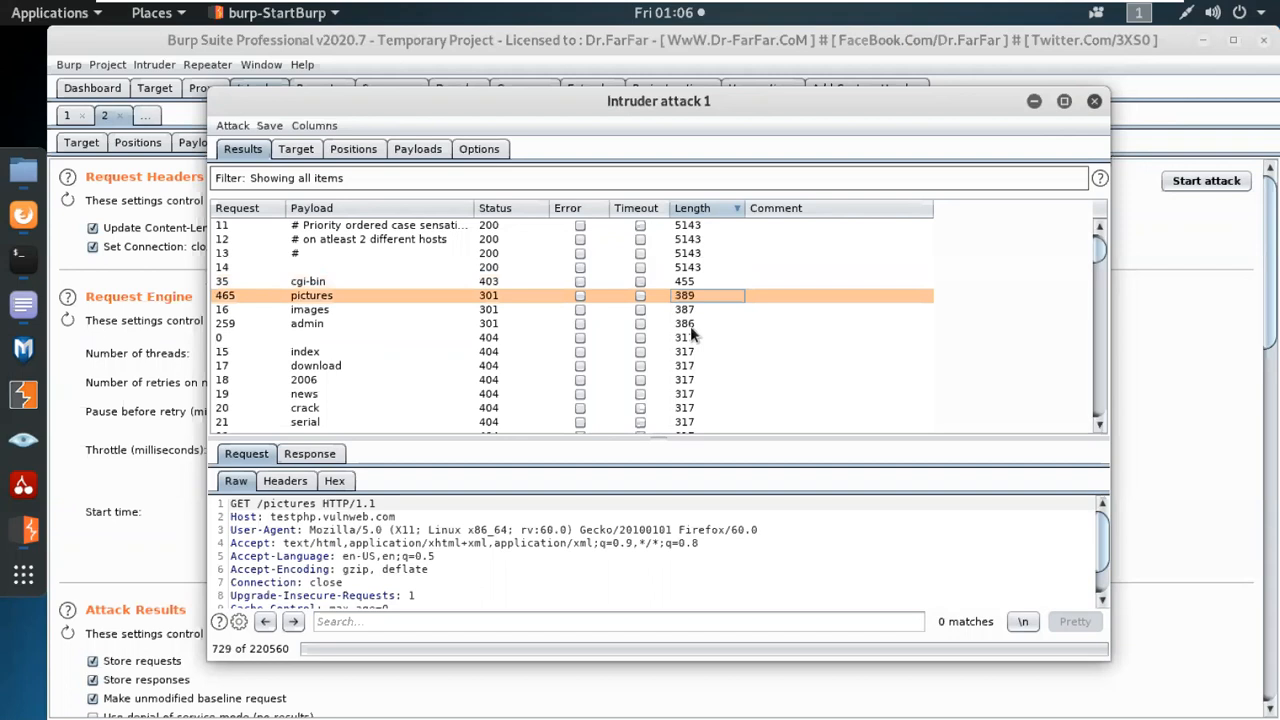
View the request of the admin payload in the attack results sorted by length.
key(Down)
key(Down)
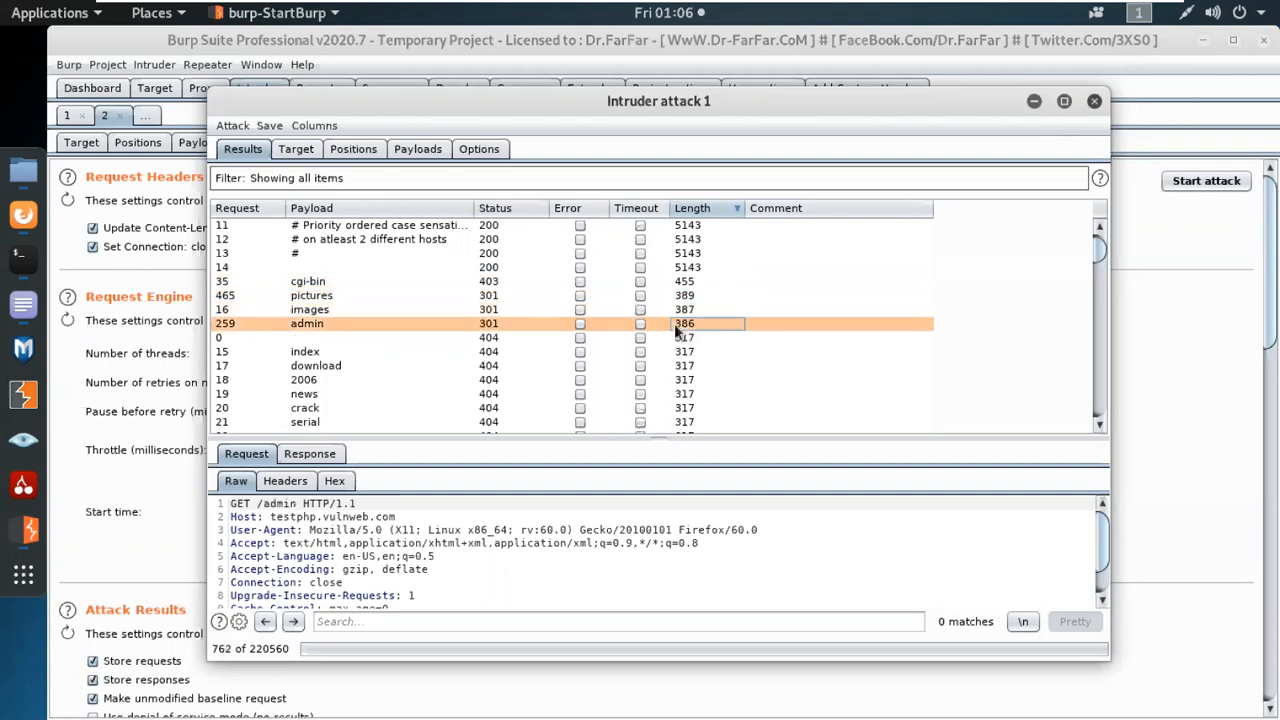
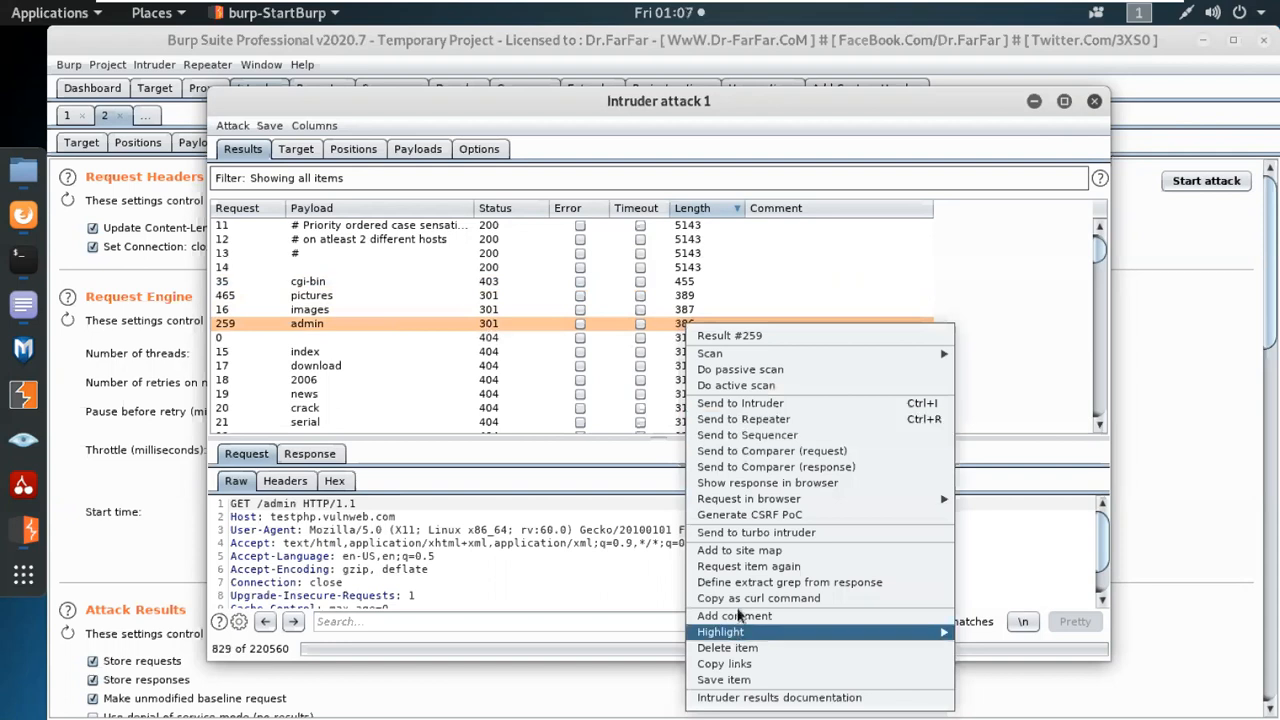
Copy the link for showing the admin payload's response in a browser and switch to Firefox.
click(755, 486)
click(866, 394)
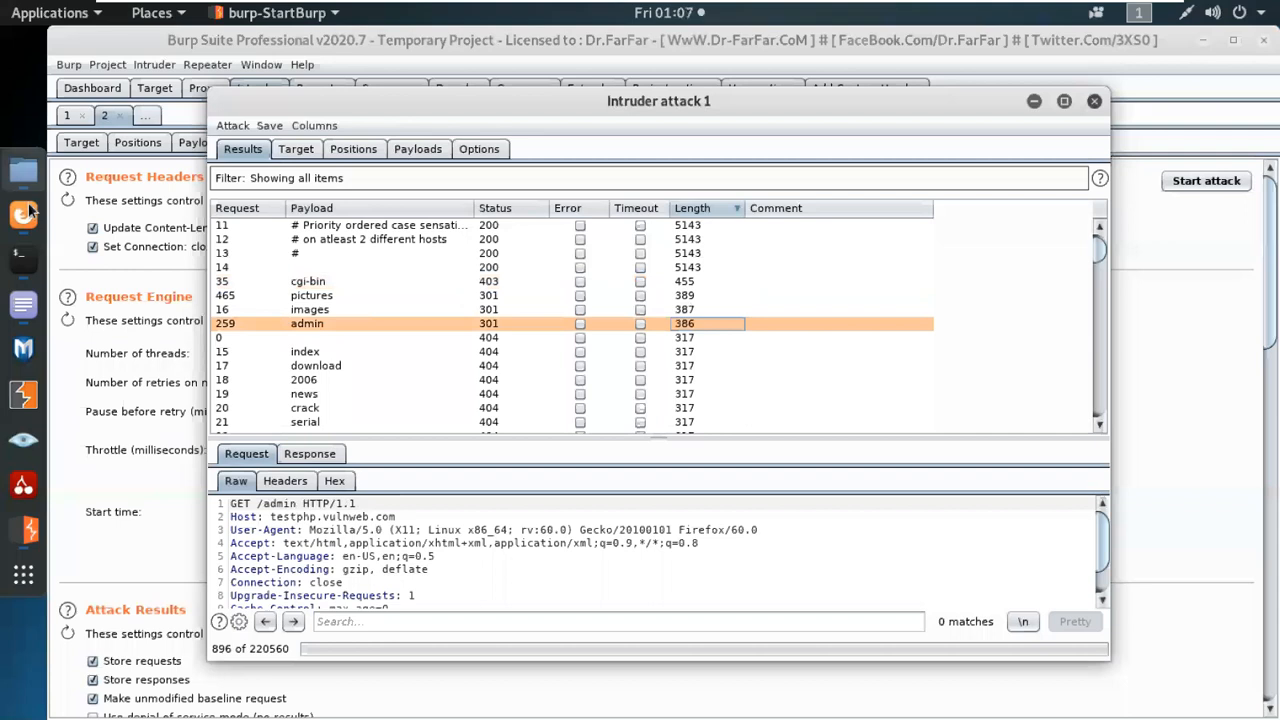
click(23, 214)
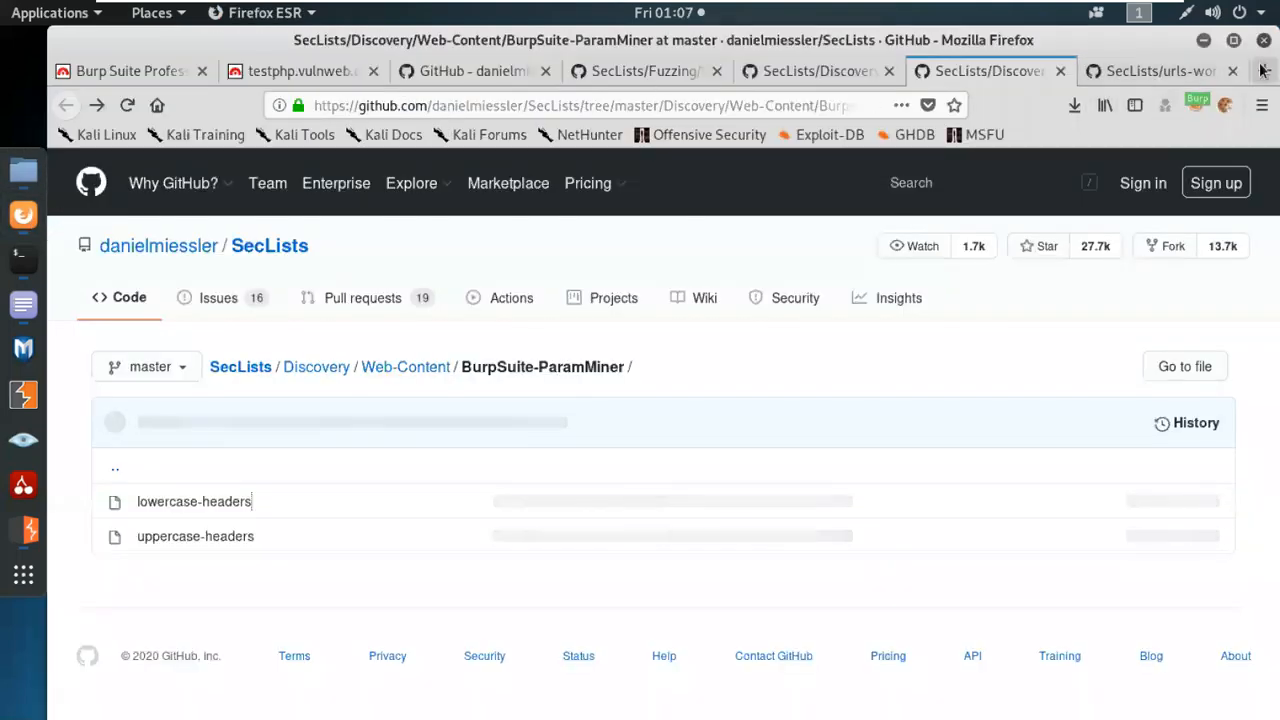
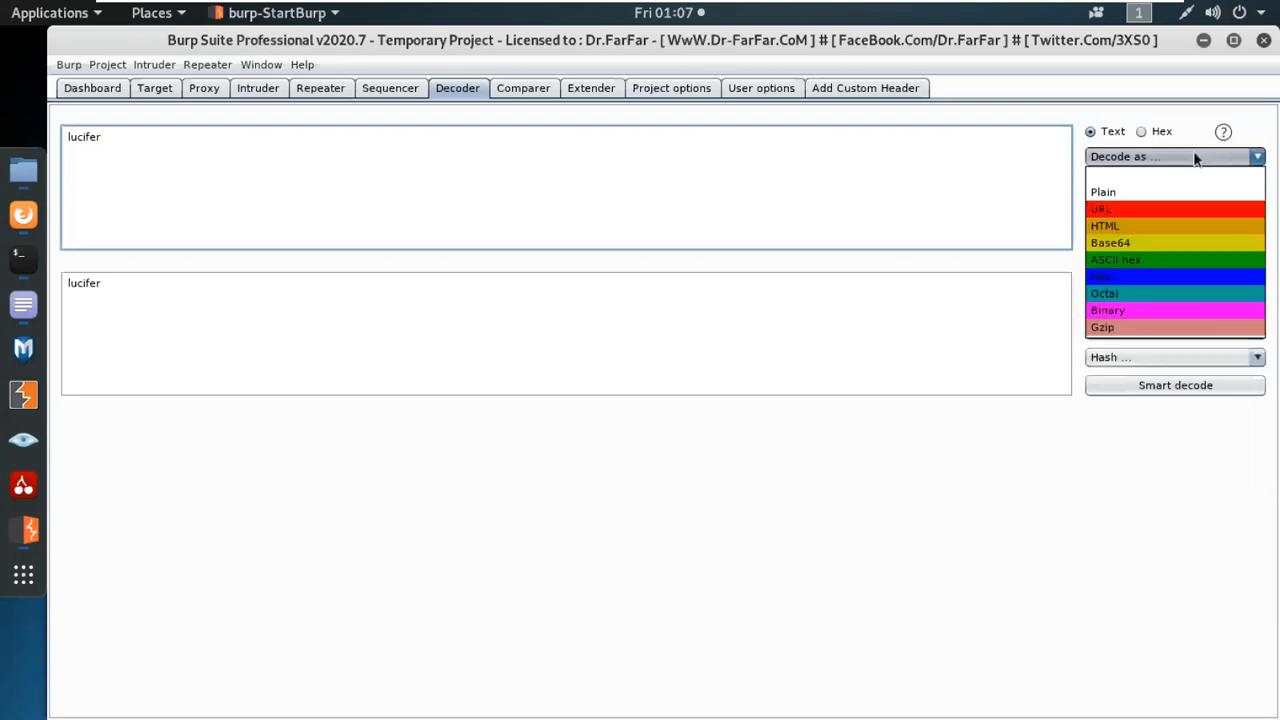
Decode the text "lucifer" as URL in Decoder, and encode the same text as URL.
click(1106, 208)
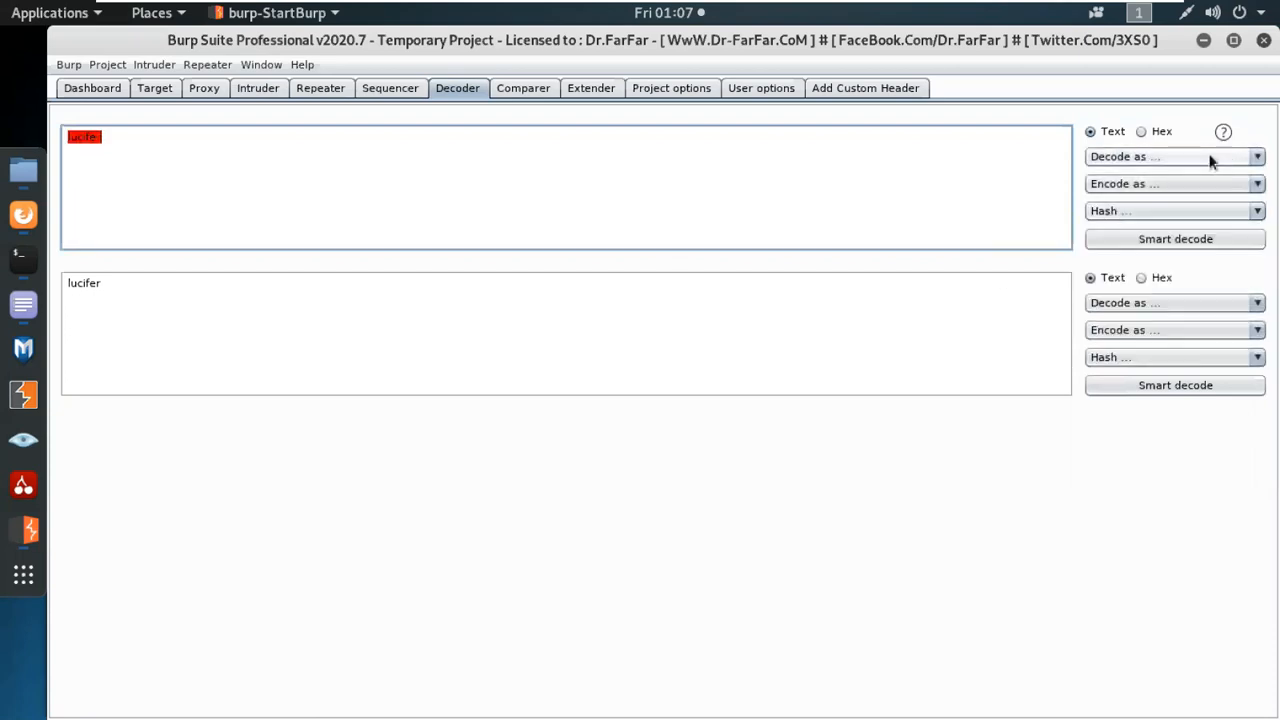
click(1205, 184)
click(1110, 237)
Encode the URL-encoded result as HTML, and encode that HTML output as Base64.
click(235, 290)
key(ctrl+a)
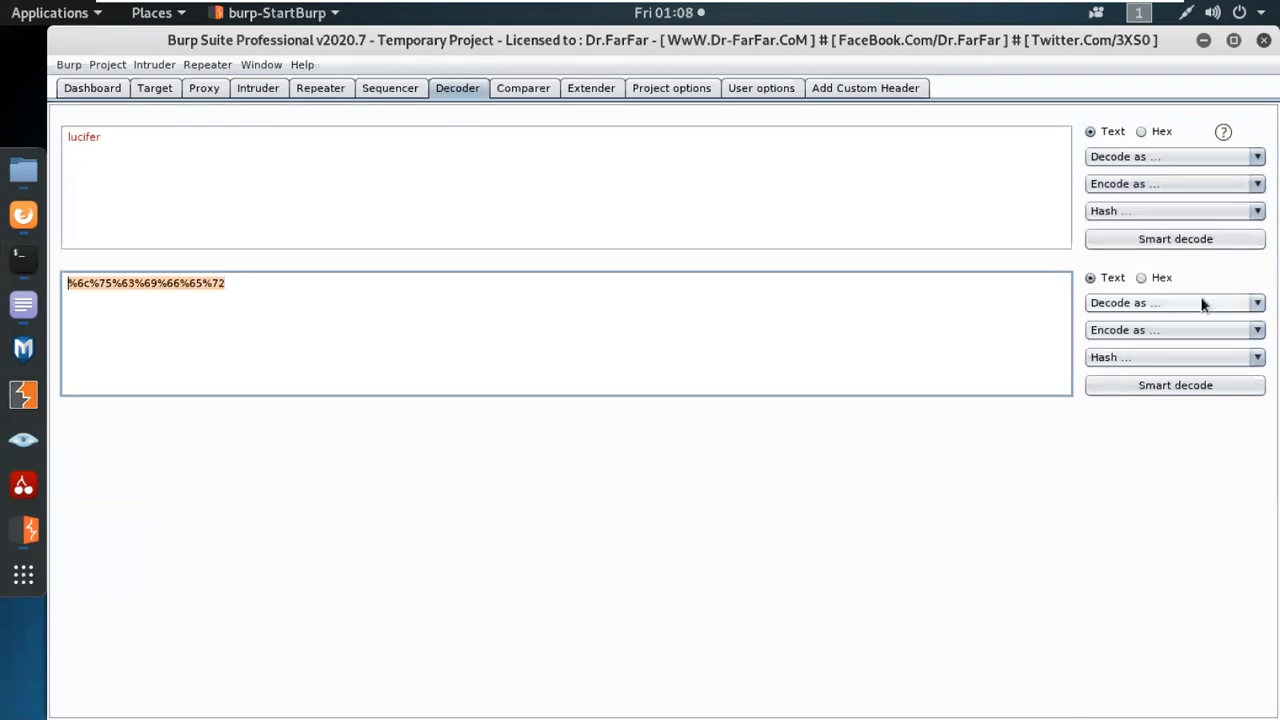
click(1130, 332)
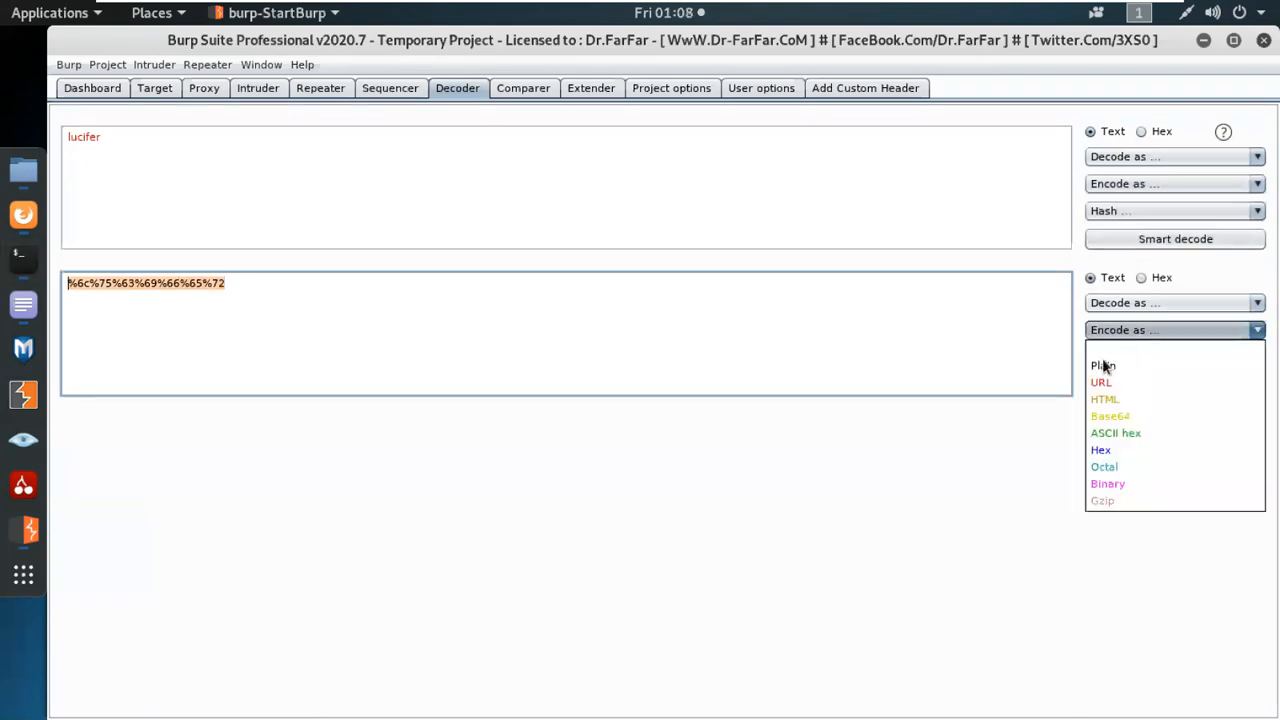
click(1112, 400)
drag(915, 432, 66, 429)
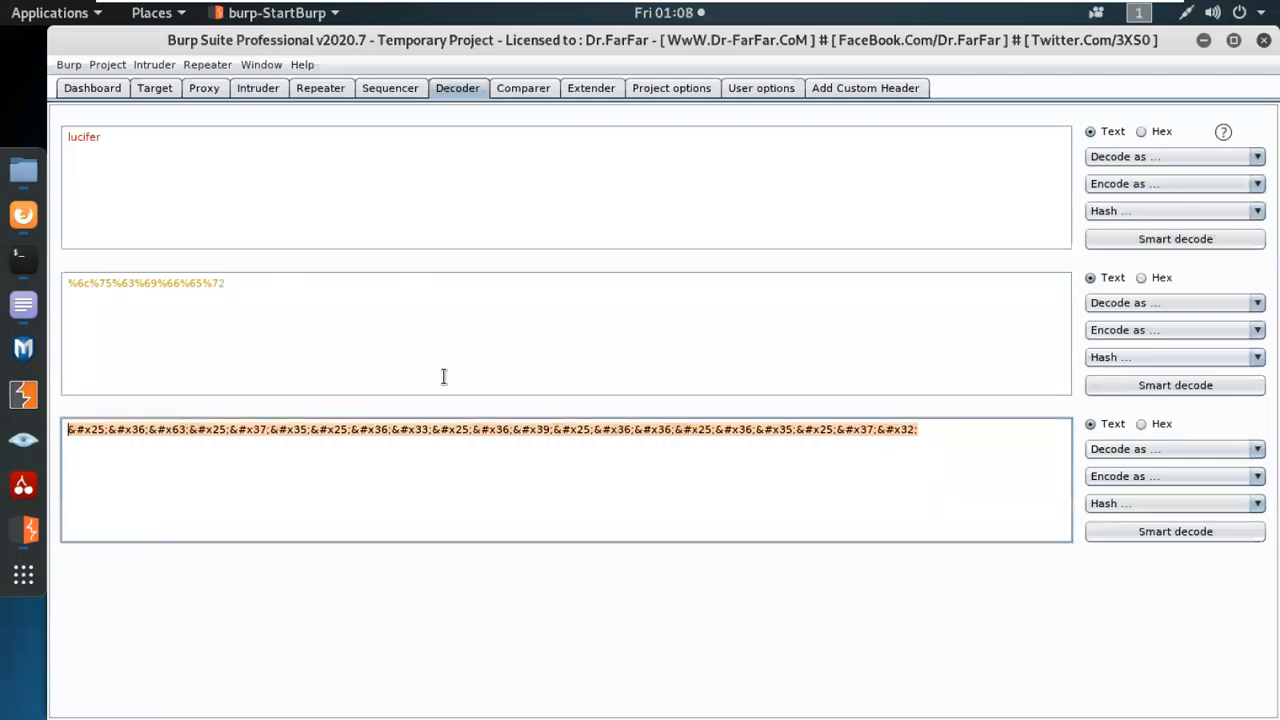
click(1100, 478)
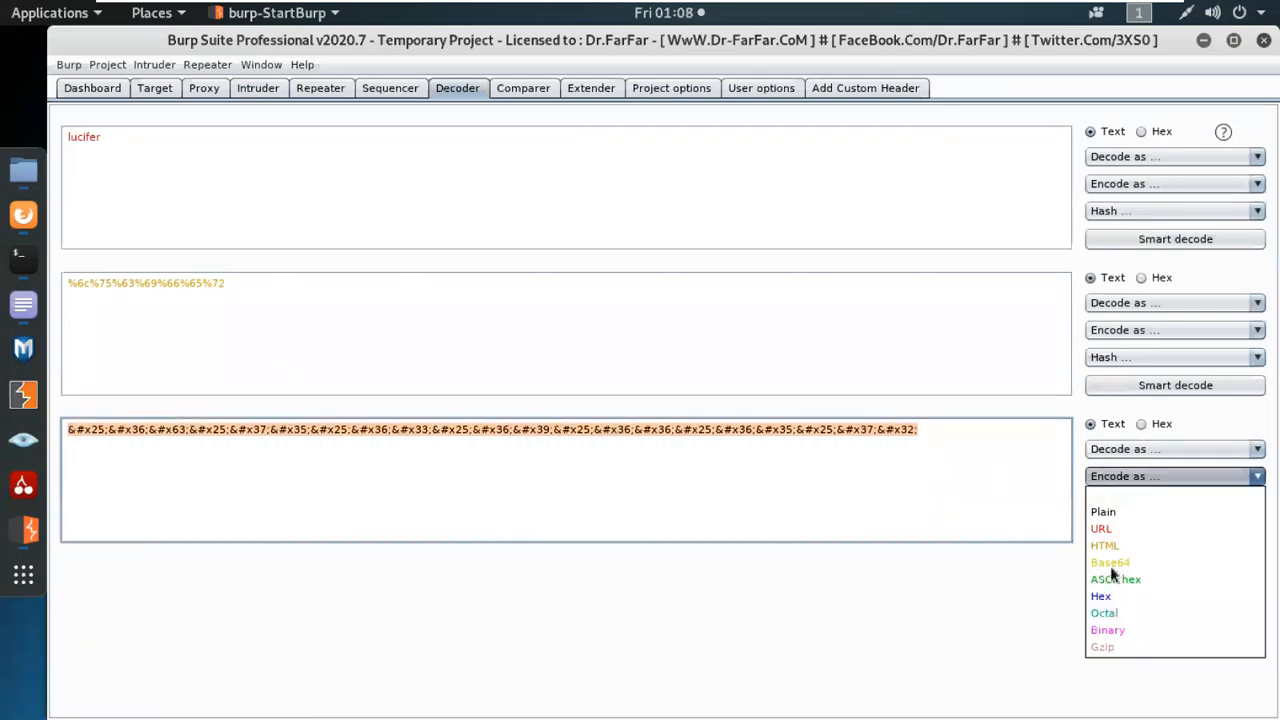
click(1110, 562)
Encode the Base64 result as Binary and look through the full output string.
drag(1040, 576, 54, 595)
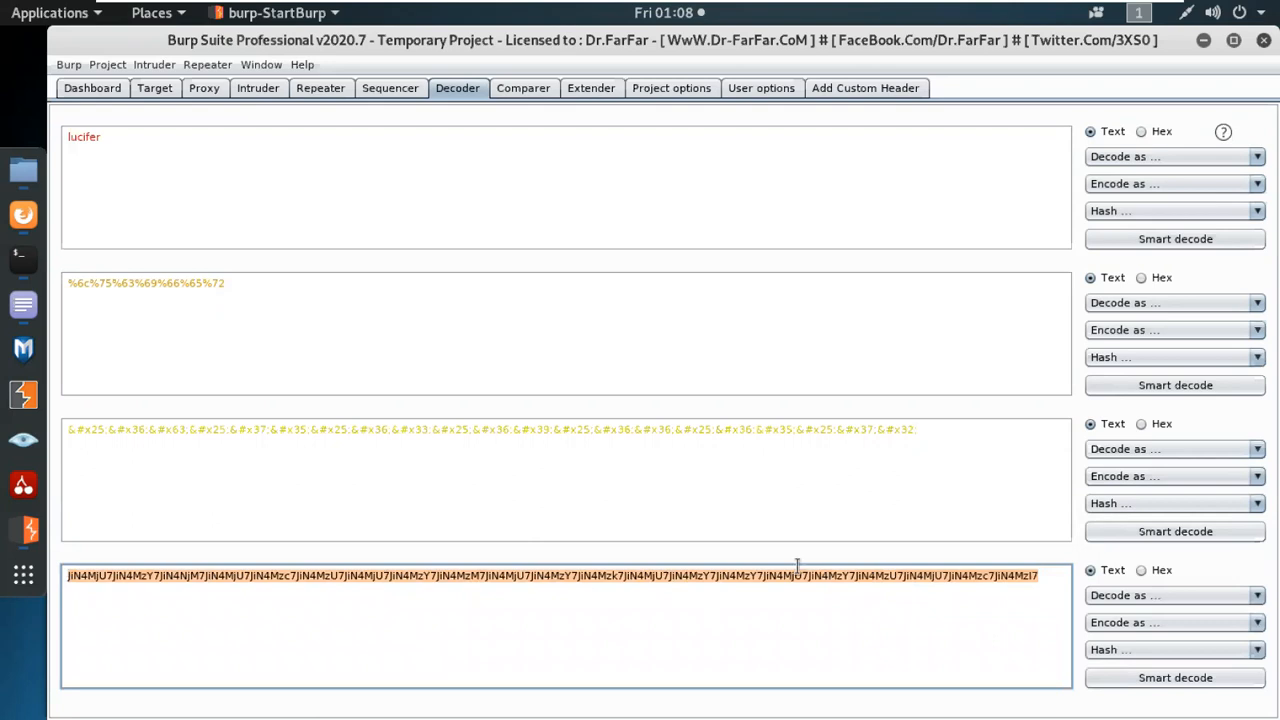
click(1170, 623)
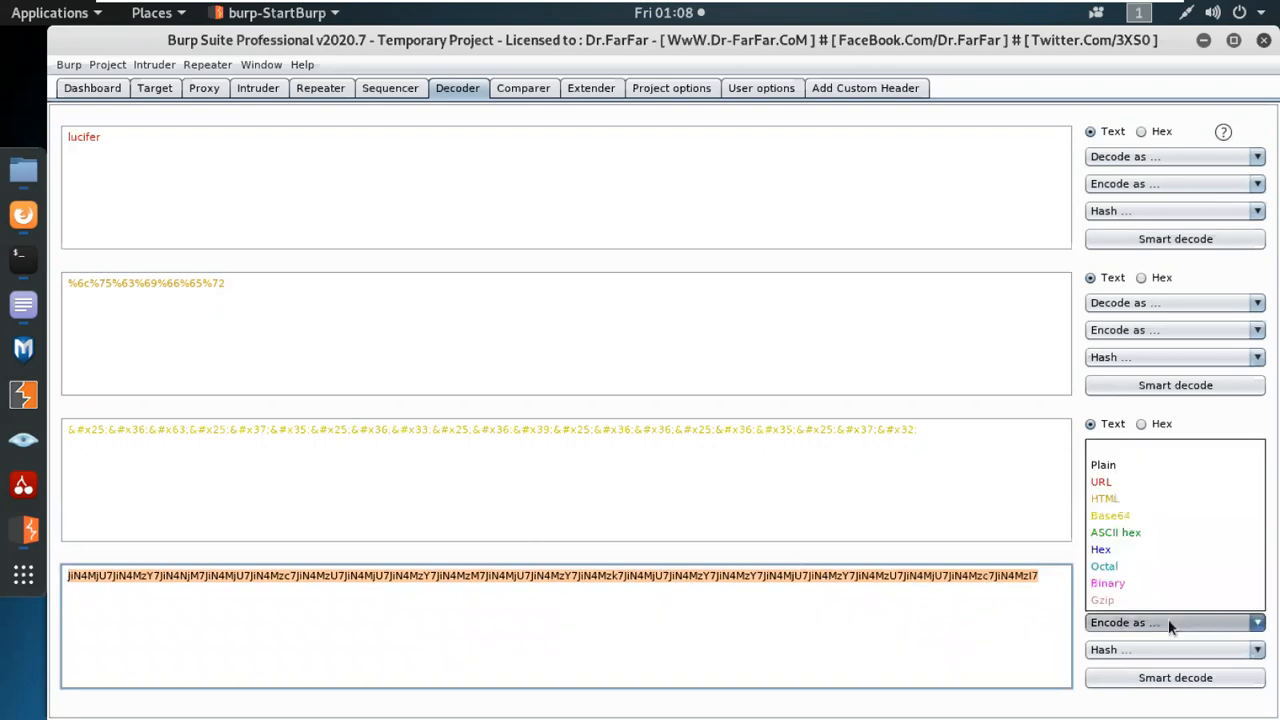
click(1108, 583)
scroll(626, 614, down, 2)
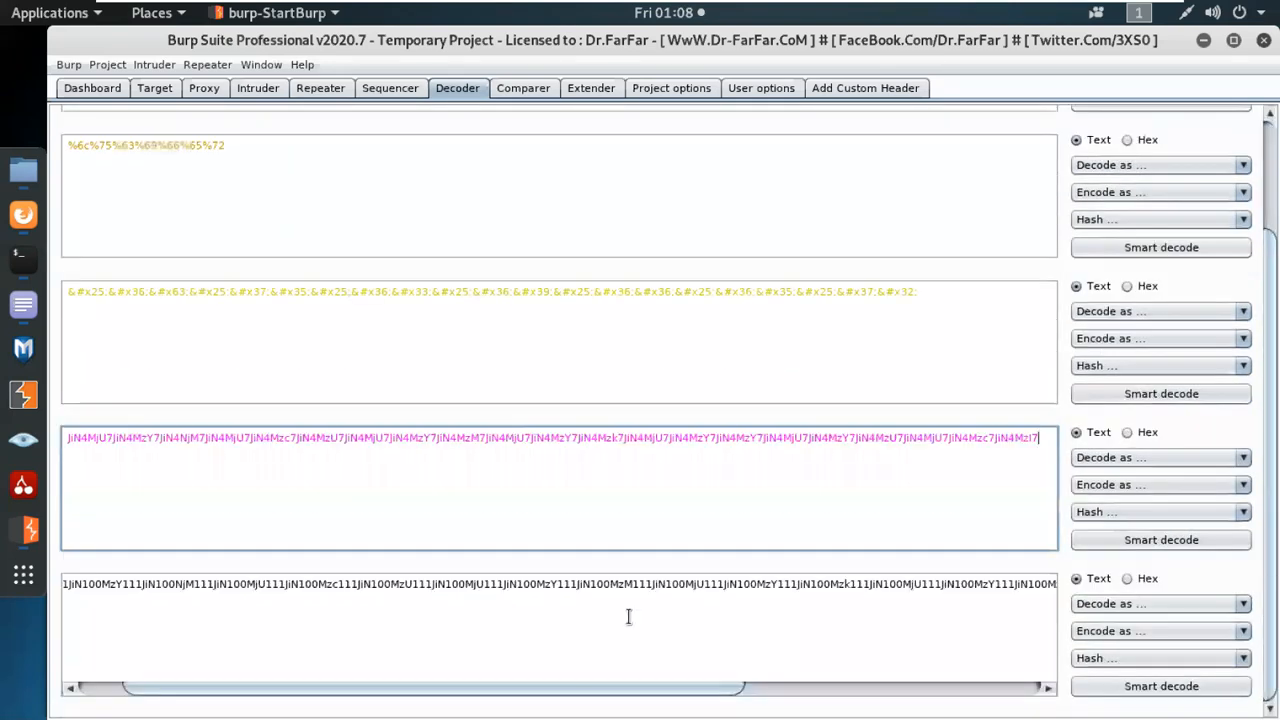
drag(667, 690, 962, 688)
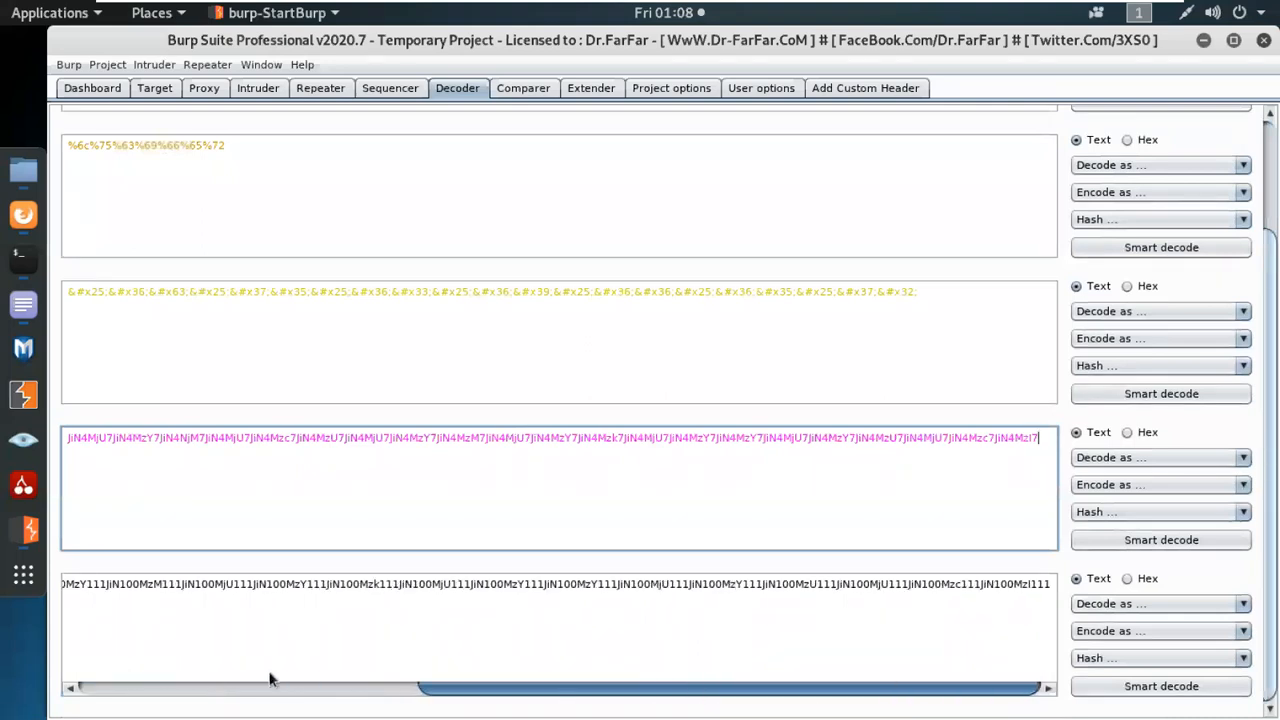
click(321, 688)
scroll(286, 603, up, 2)
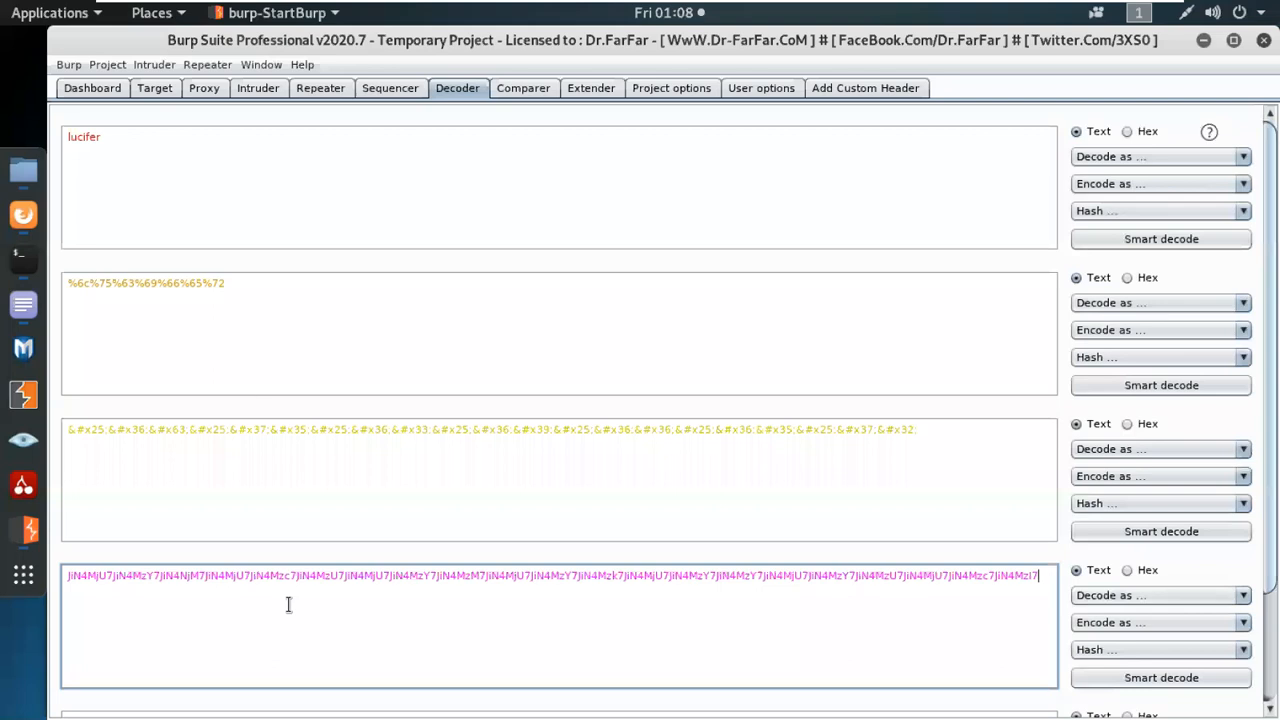
scroll(364, 497, down, 2)
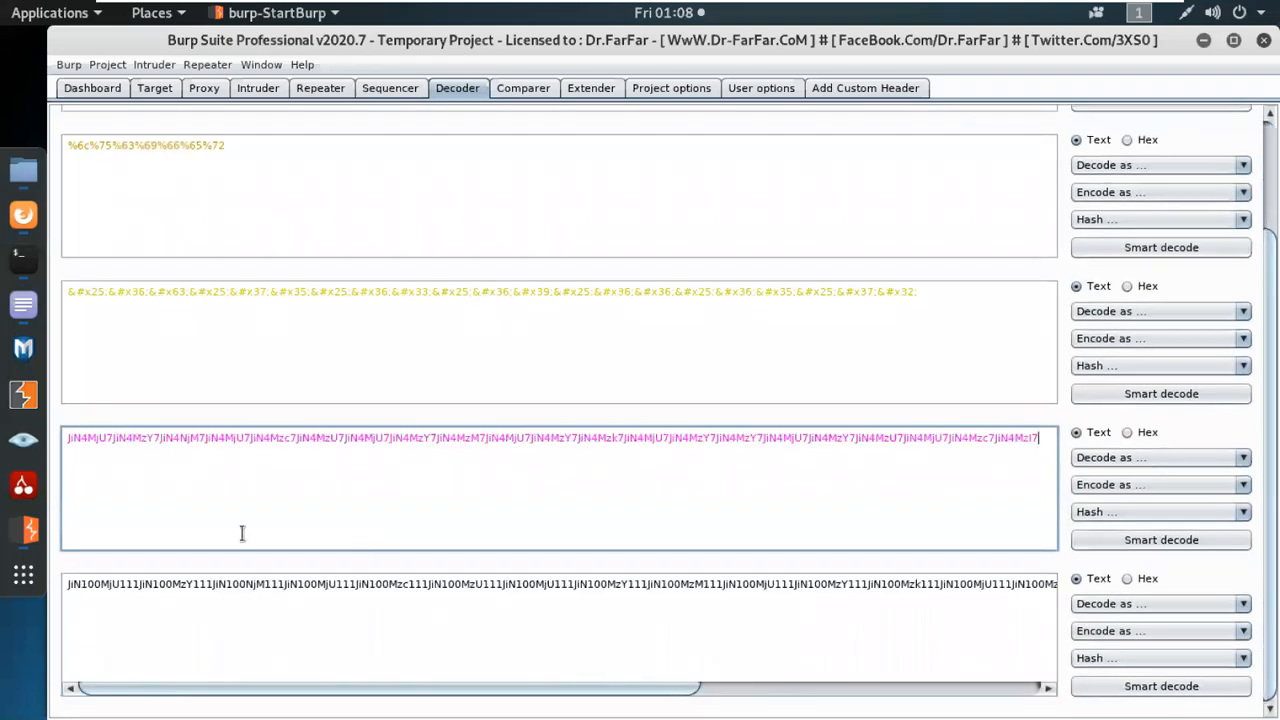
drag(636, 688, 1110, 692)
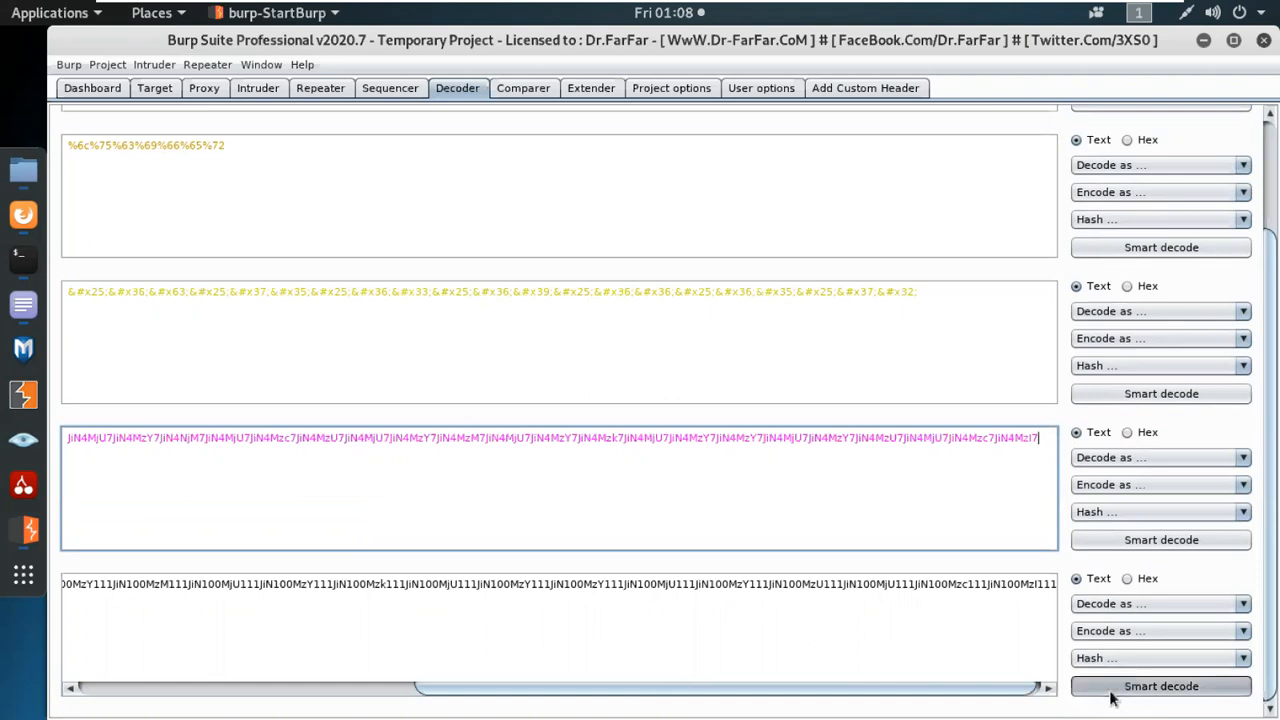
Run Smart decode on the Base64, URL-encoded and original "lucifer" entries to unwind the encoding chain.
click(1130, 545)
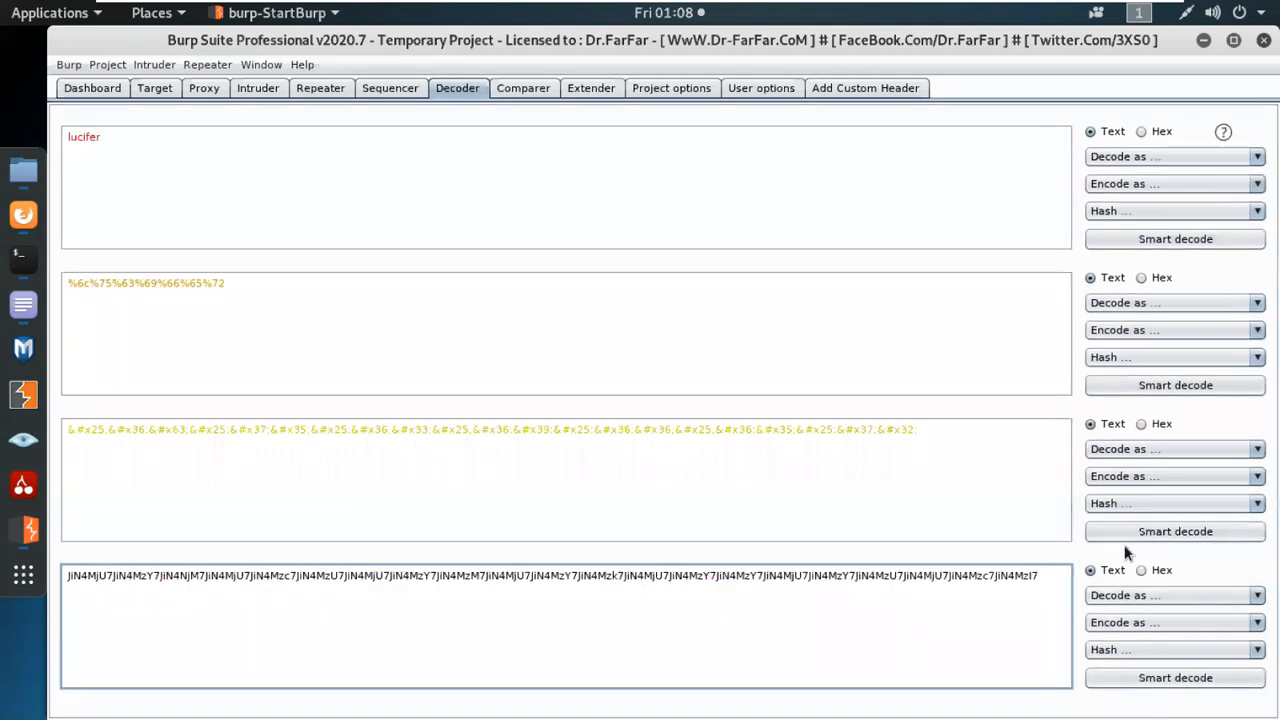
click(1137, 387)
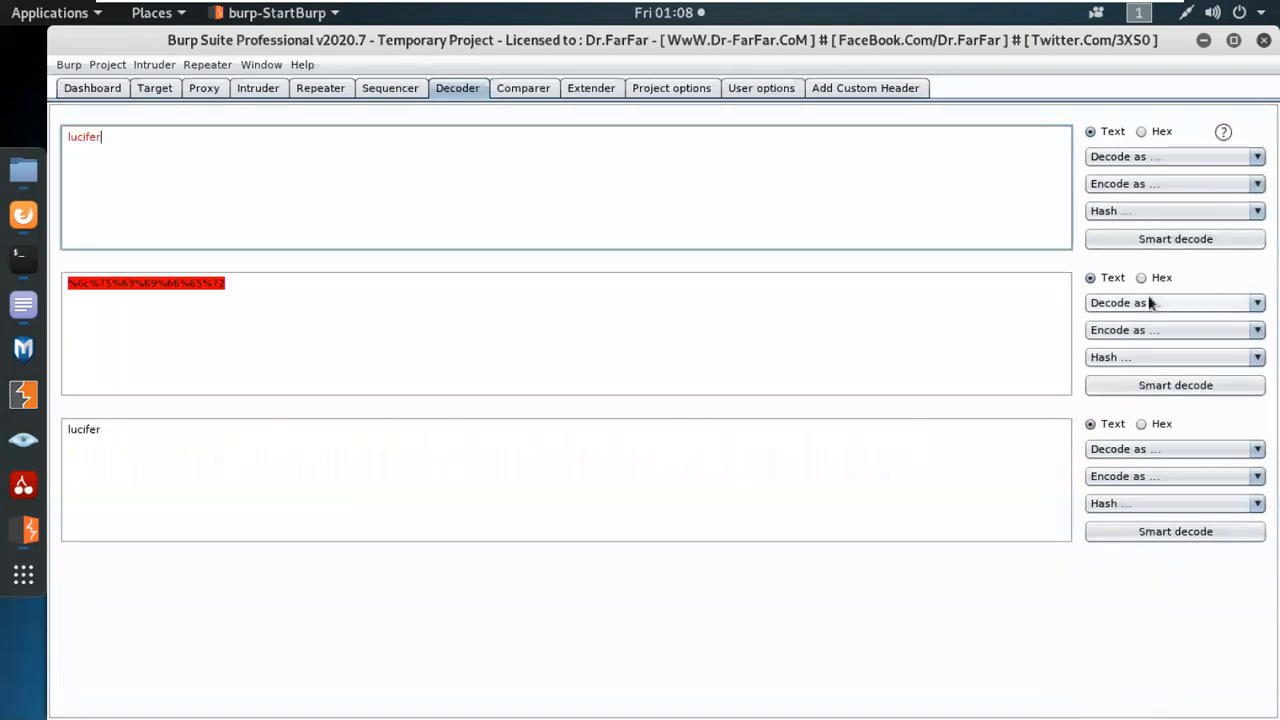
click(1145, 239)
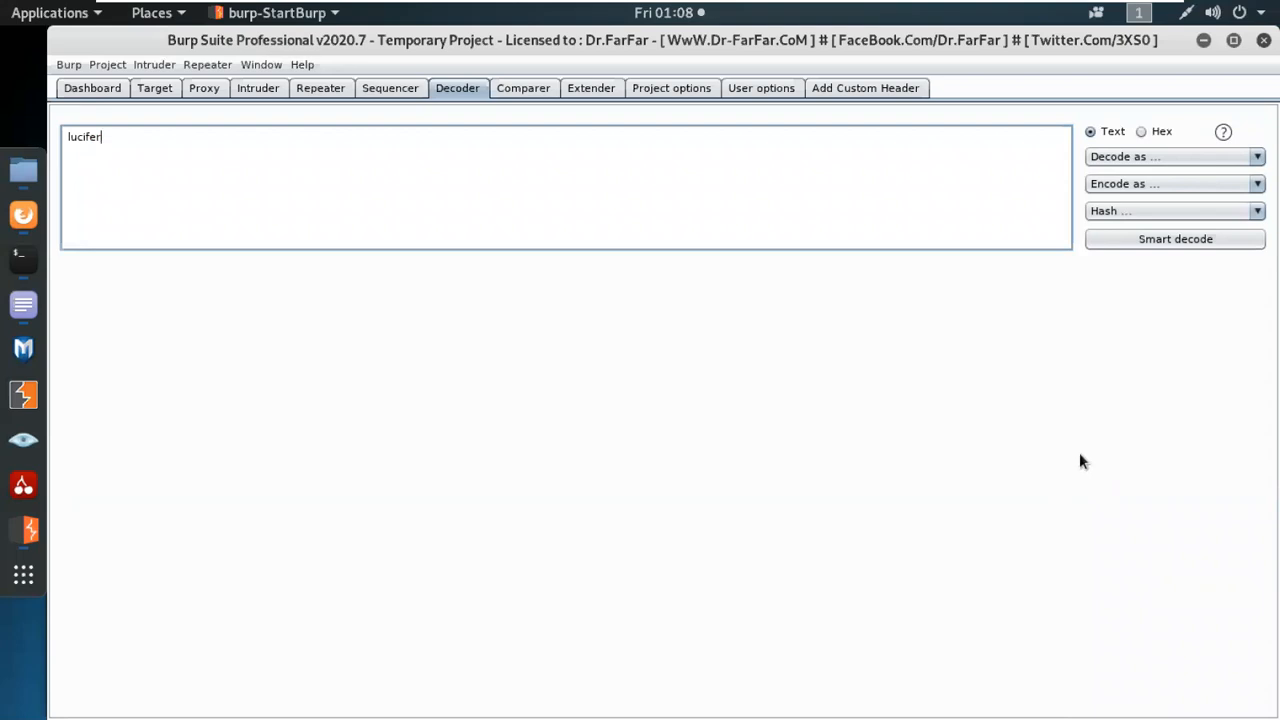
Review Sequencer's live capture request, token location and capture options, and view the Comparer tool.
click(388, 88)
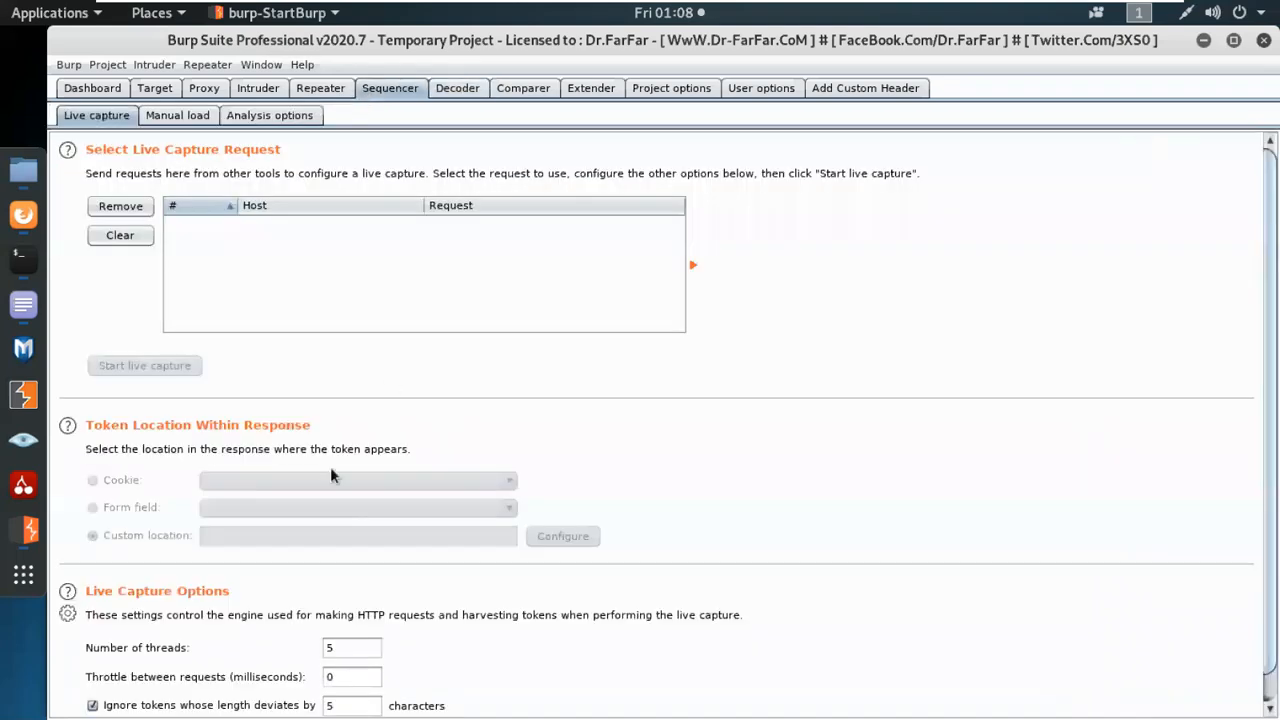
scroll(521, 573, down, 1)
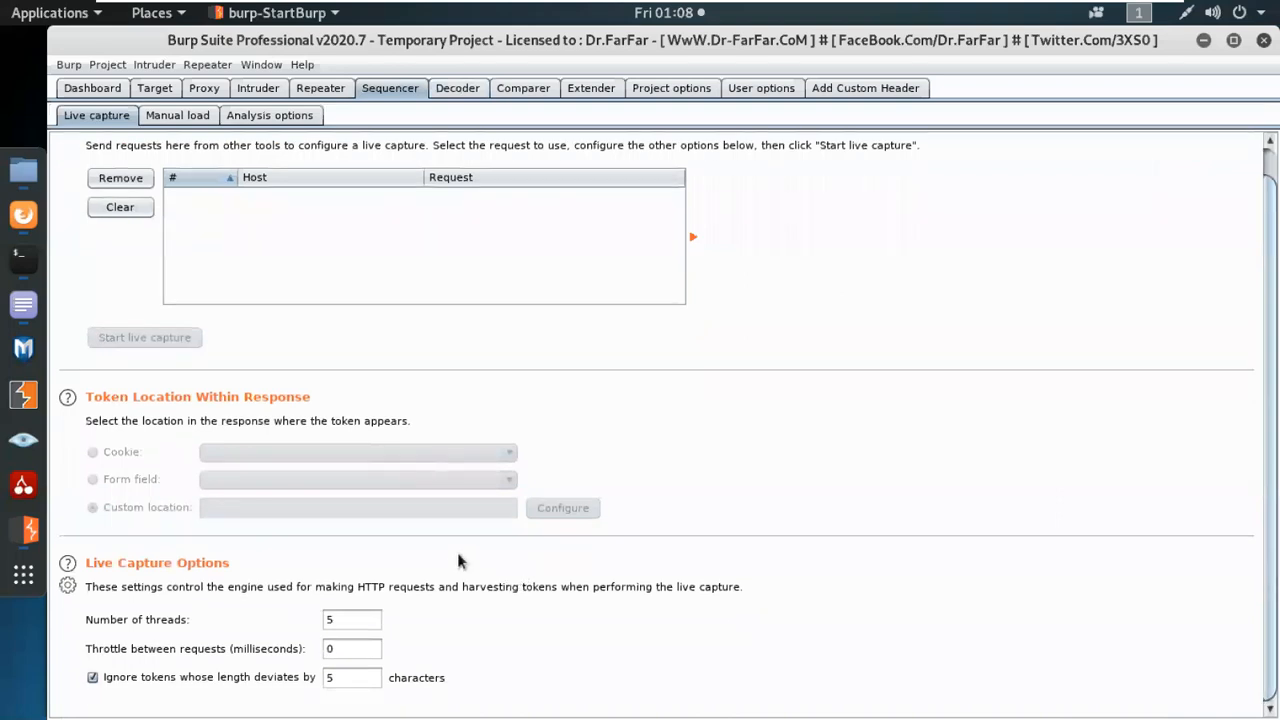
scroll(458, 561, up, 1)
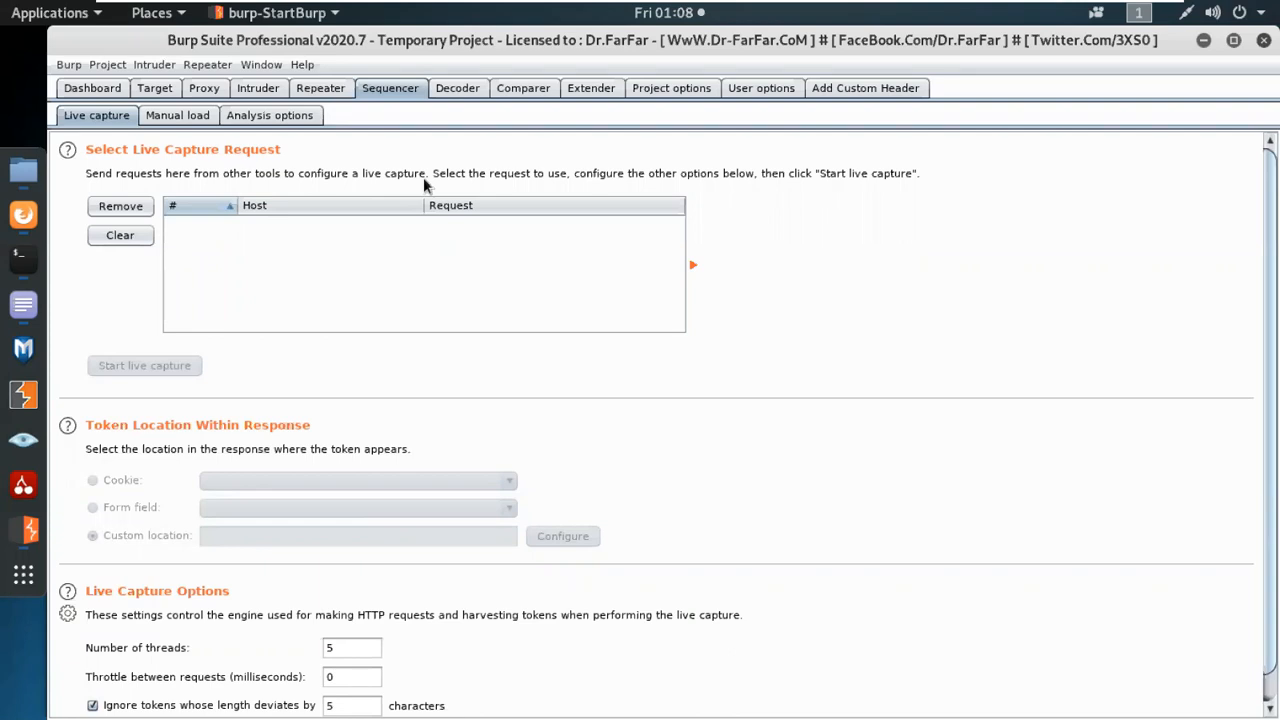
click(531, 92)
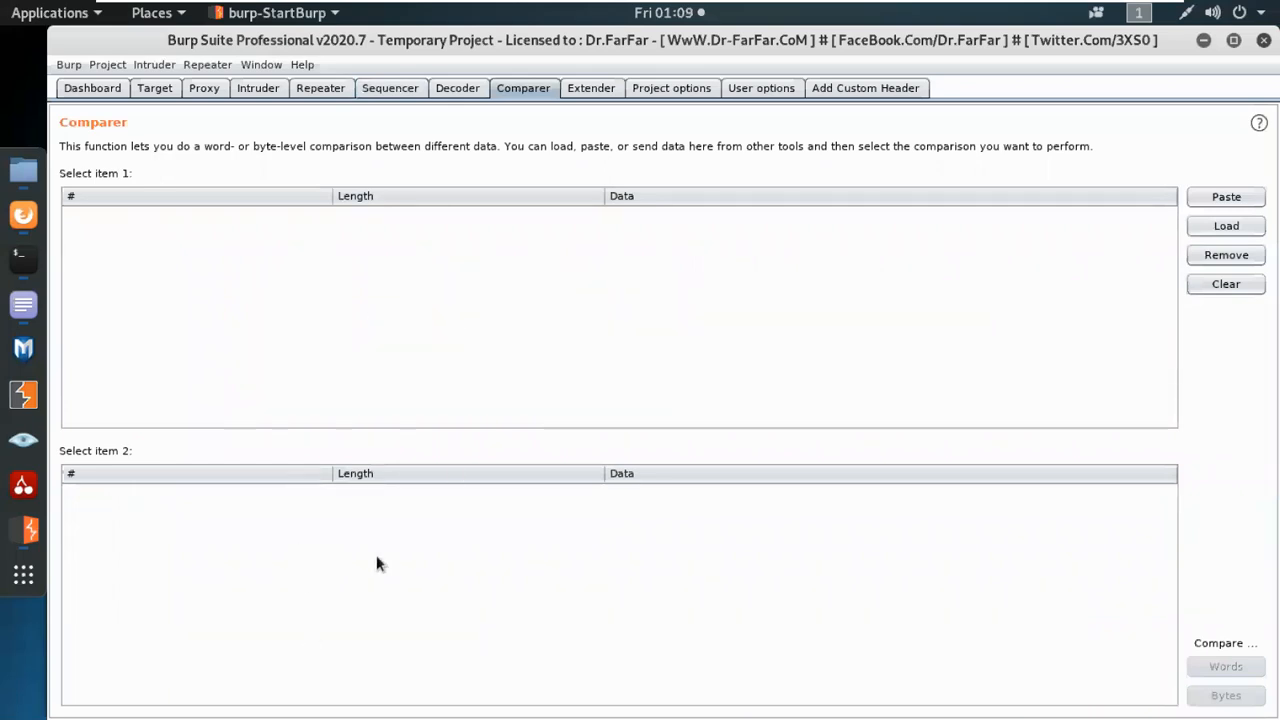
Browse the BApp Store extension list, reading the details of SSL Scanner, Subdomain Extractor, Taborator and Target Redirector.
click(596, 92)
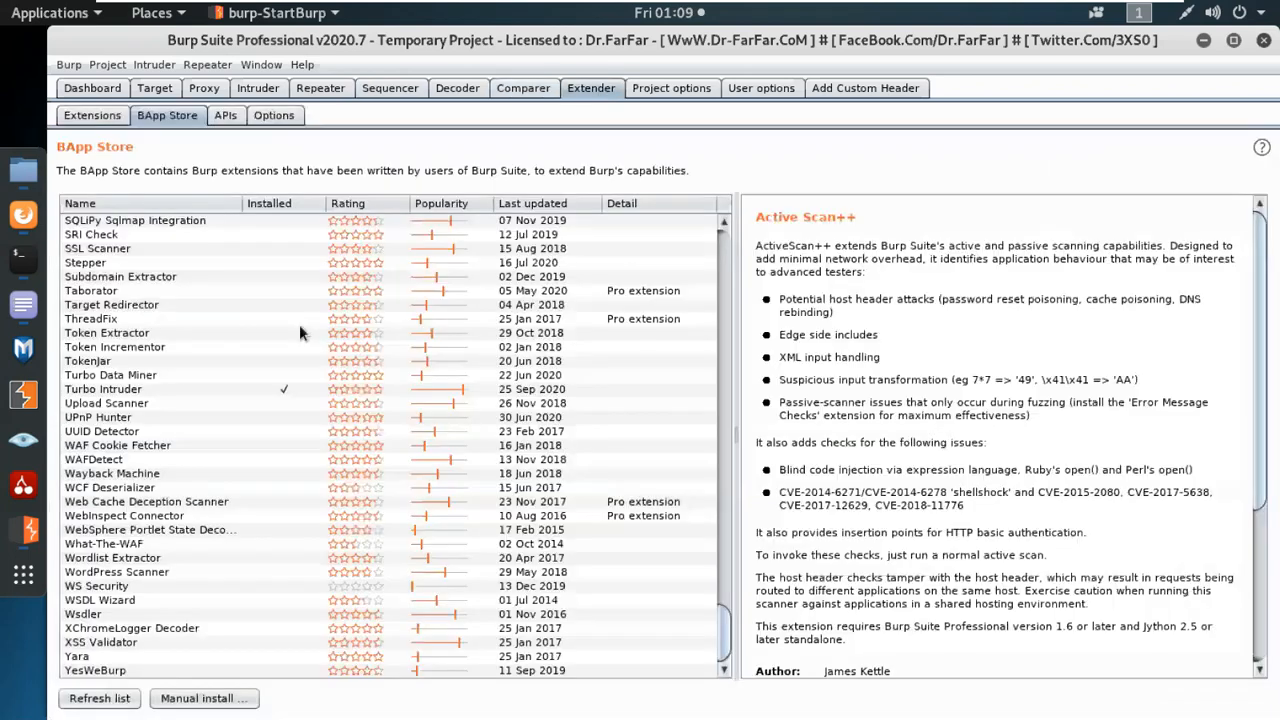
click(103, 251)
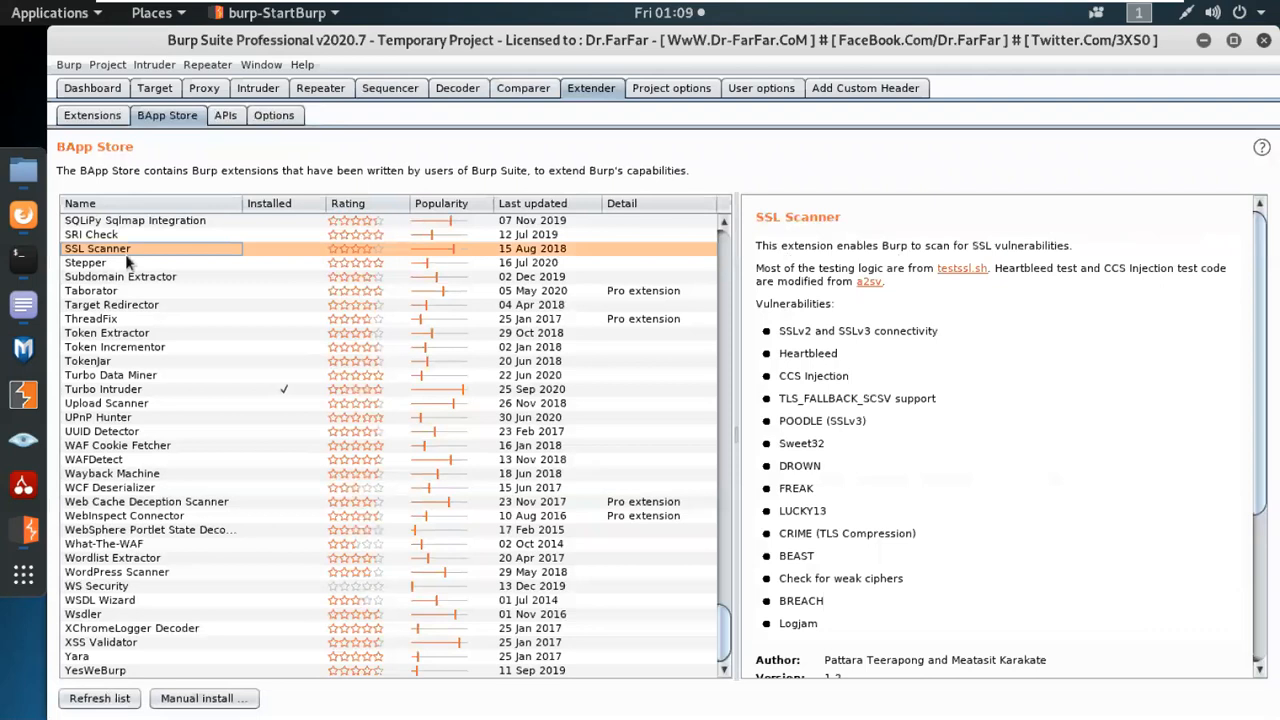
click(101, 281)
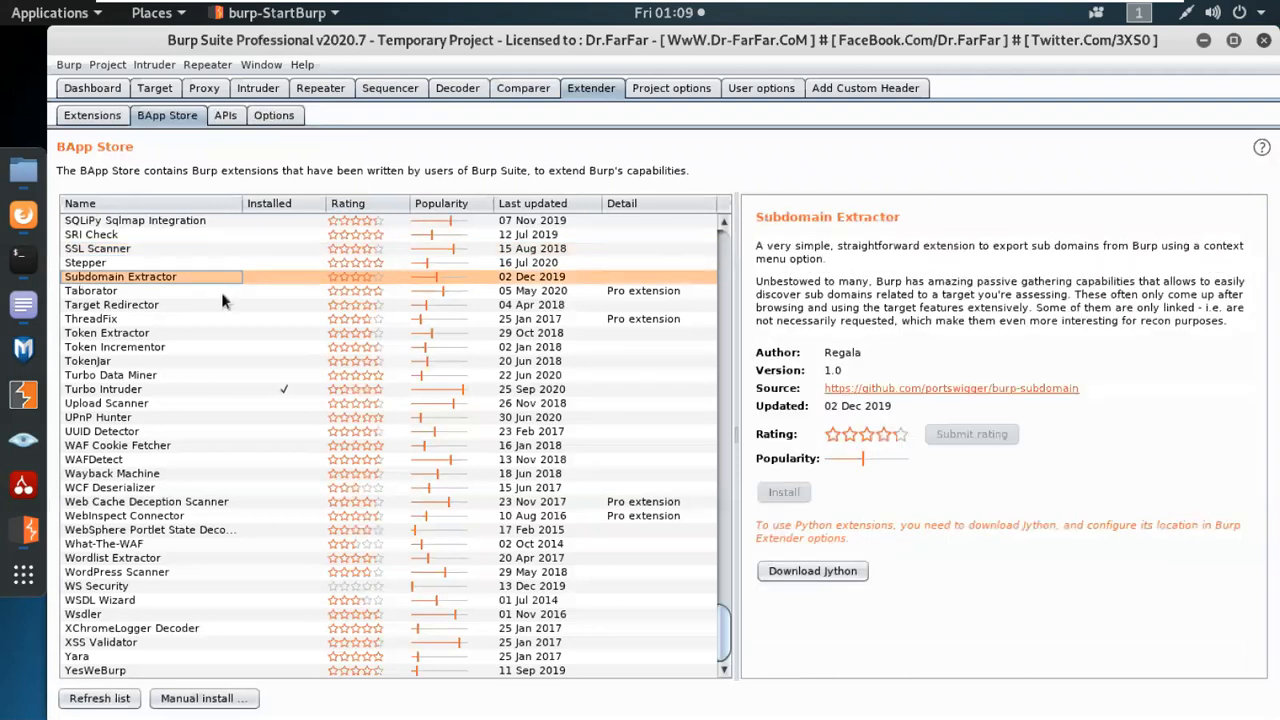
click(85, 292)
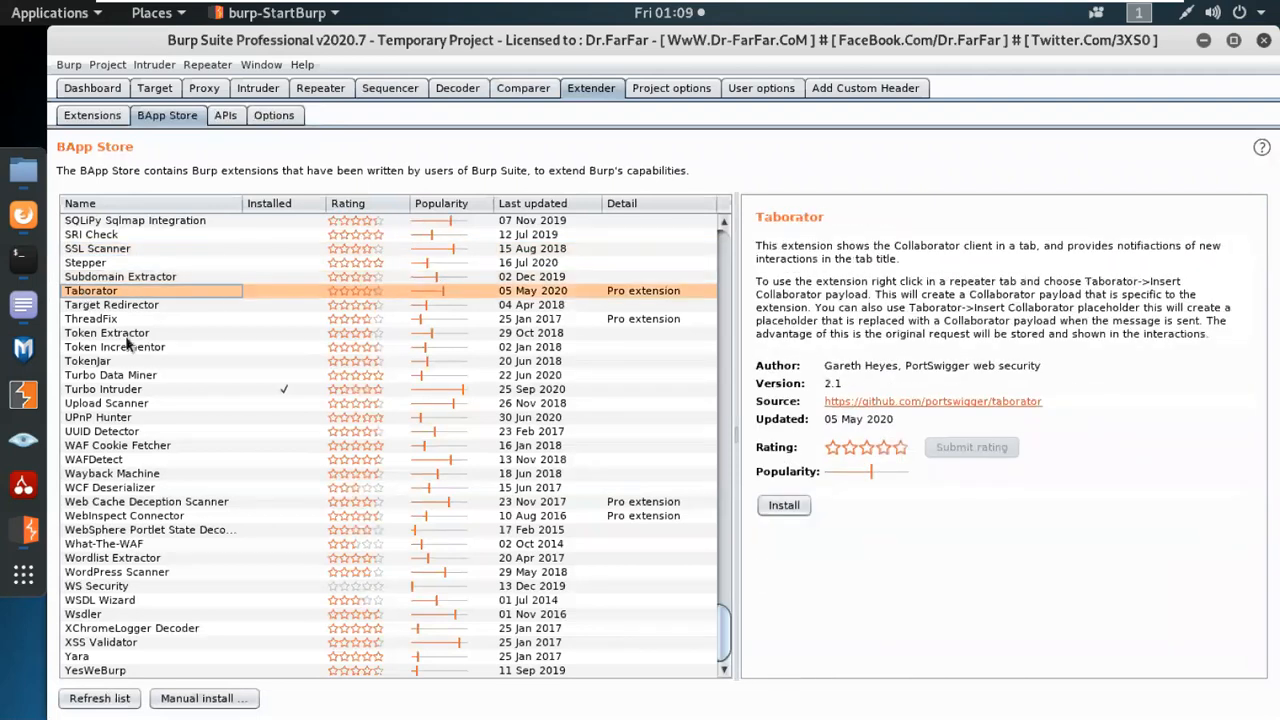
click(116, 306)
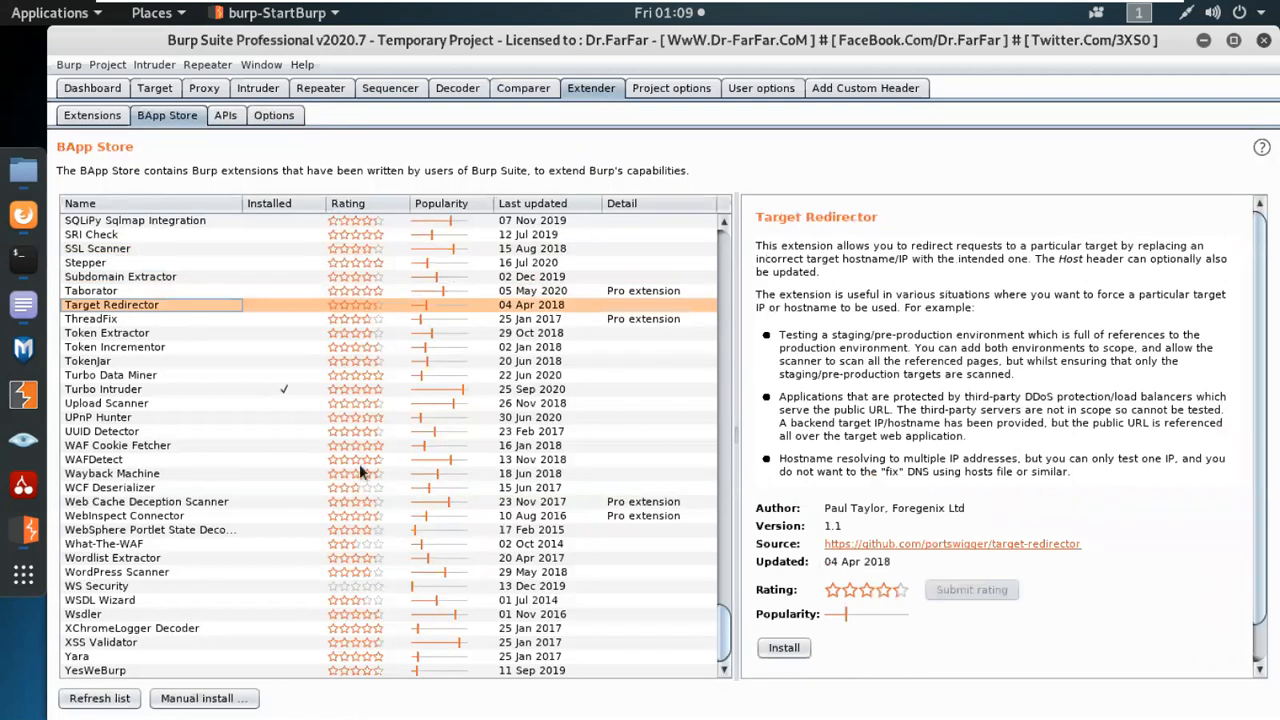
drag(723, 632, 735, 252)
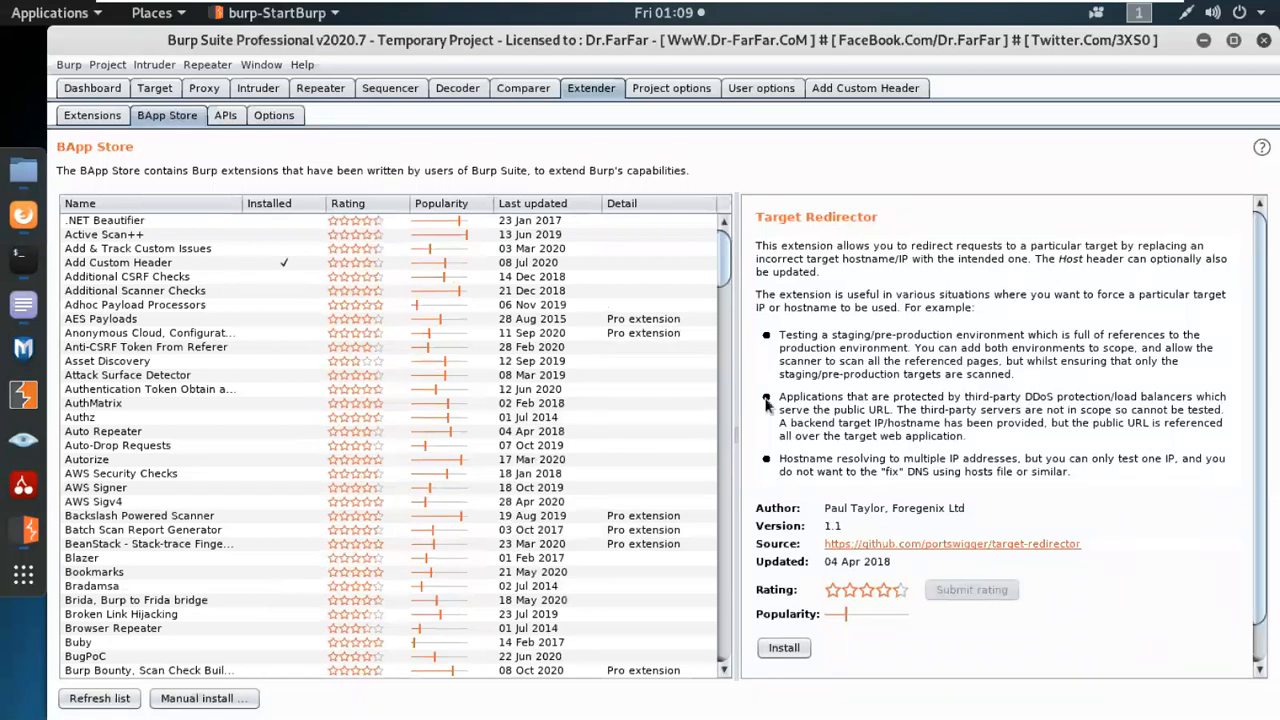
Look over the project options, the user options and the Add Custom Header extension's settings.
click(677, 87)
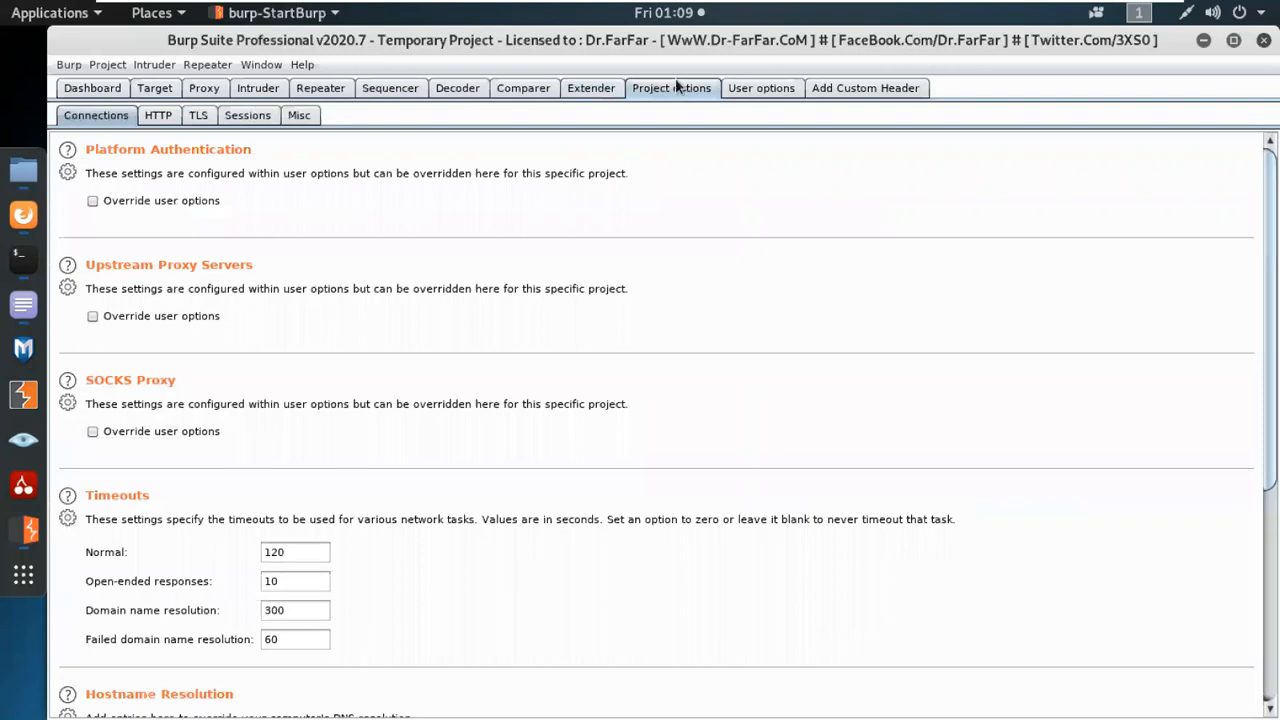
click(757, 93)
click(868, 93)
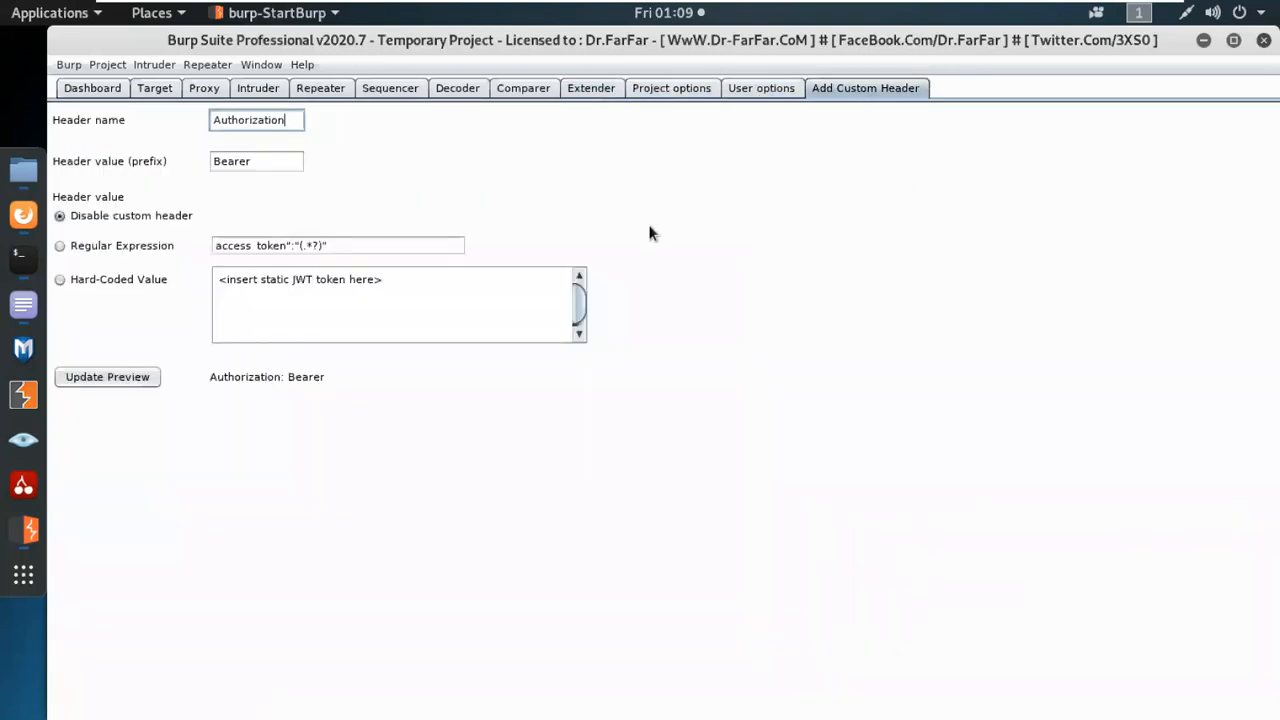
click(155, 90)
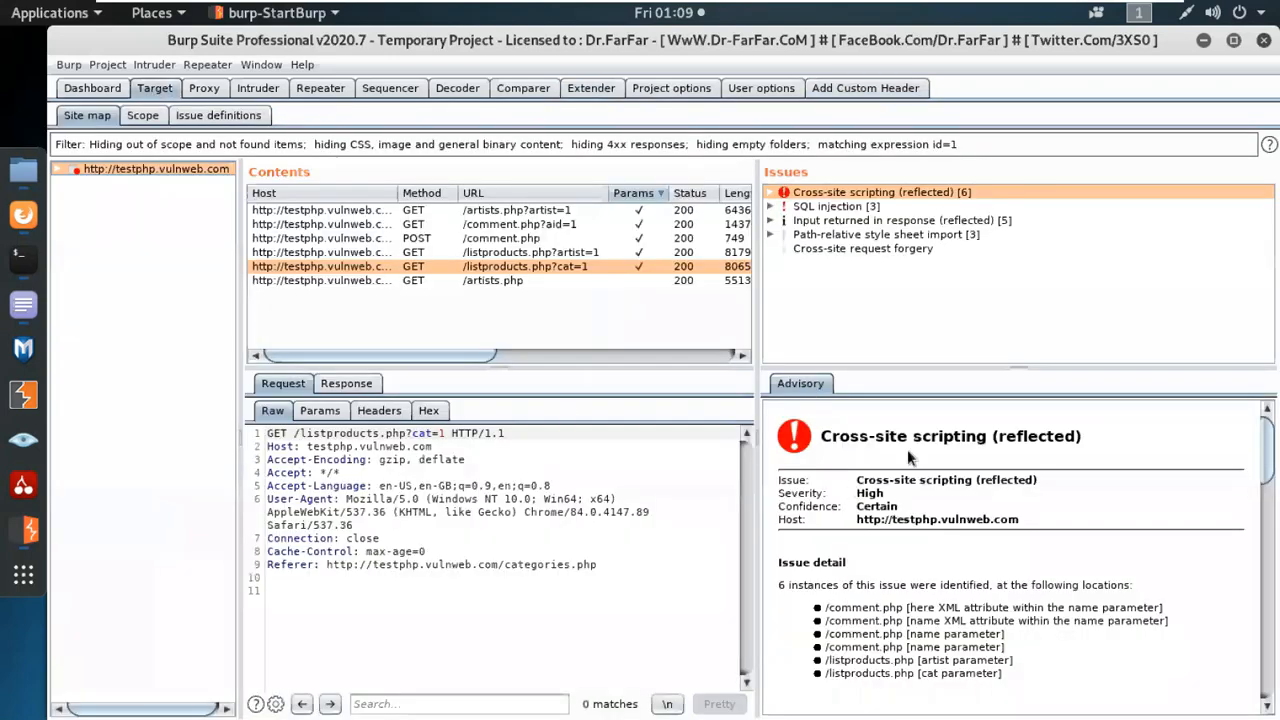
right_click(126, 170)
mouse_move(281, 288)
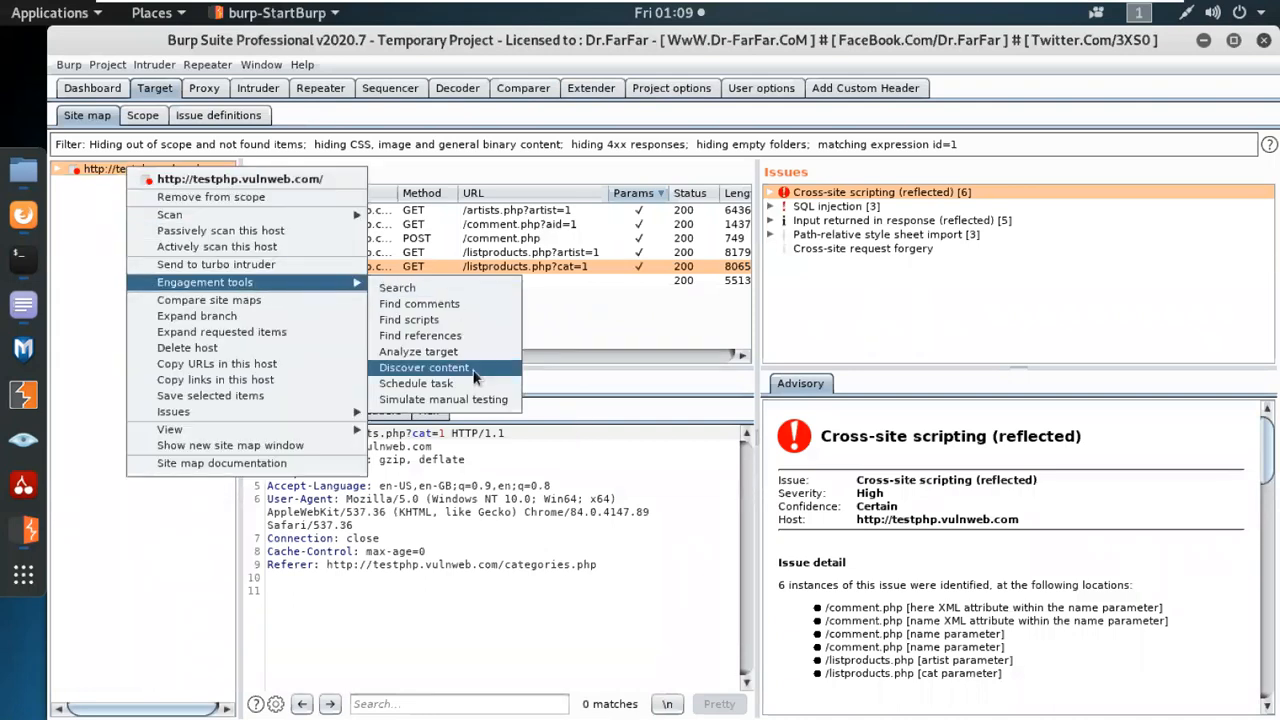
click(404, 305)
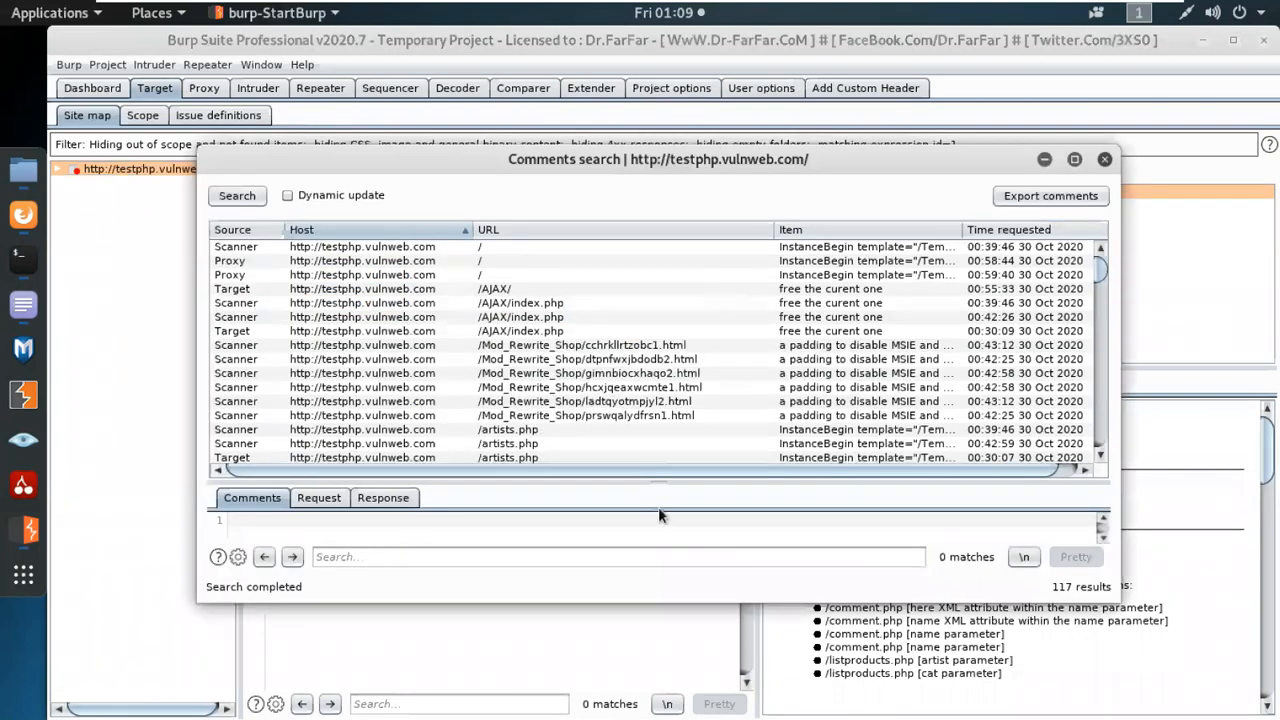
Search the comment contents for "debug" and select the first root-page result from the Scanner.
click(412, 557)
text(debug)
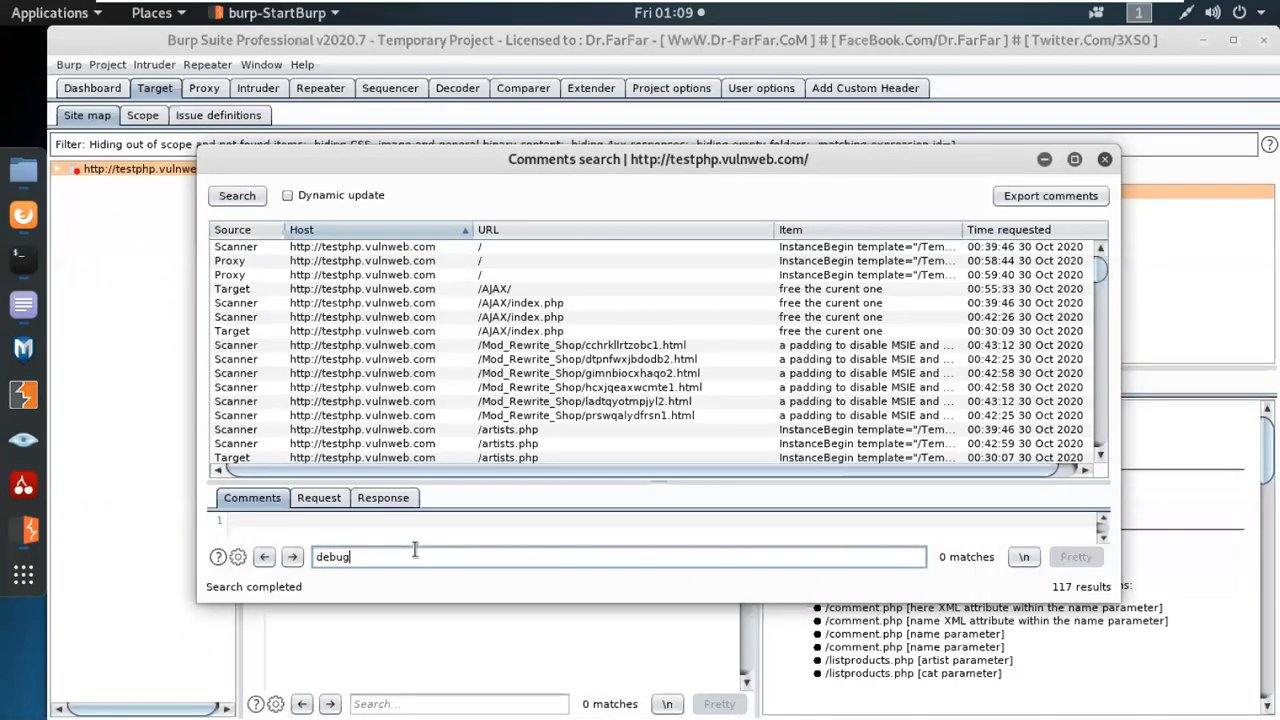
click(549, 247)
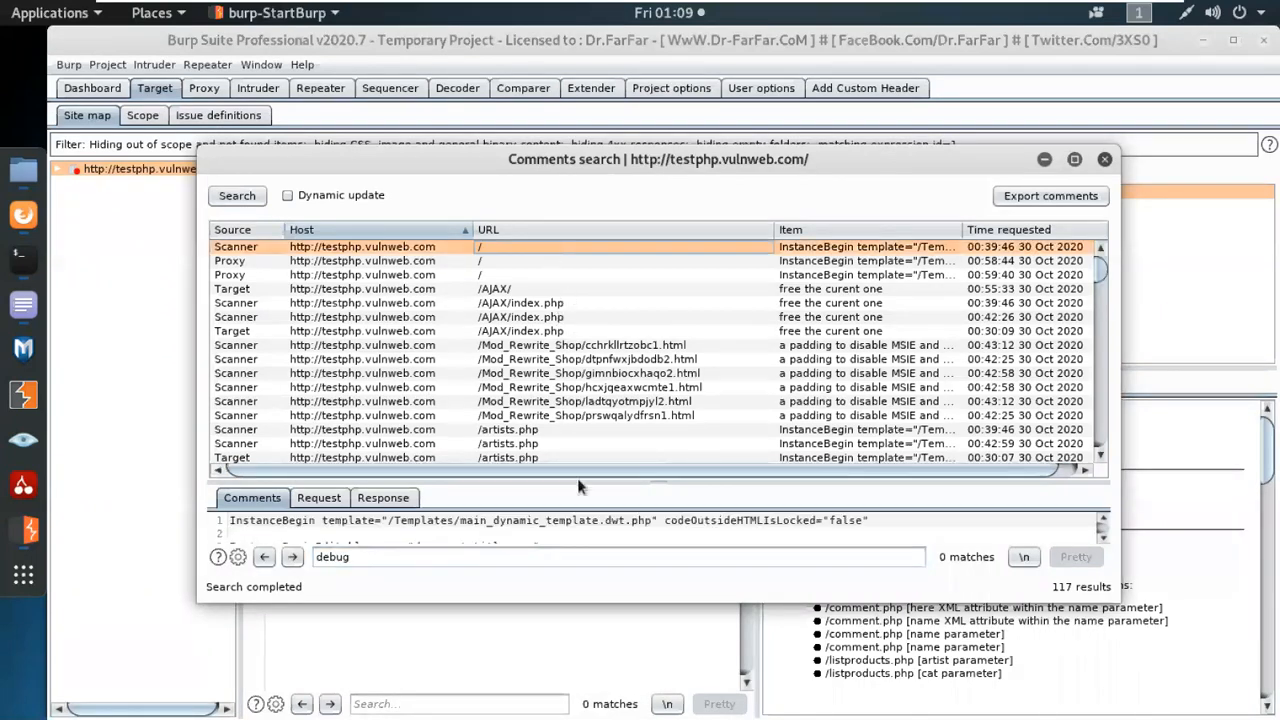
Enlarge the comment details area and search window to read the selected result's comments, and view its raw request.
drag(632, 479, 630, 362)
drag(686, 602, 630, 714)
drag(615, 569, 546, 516)
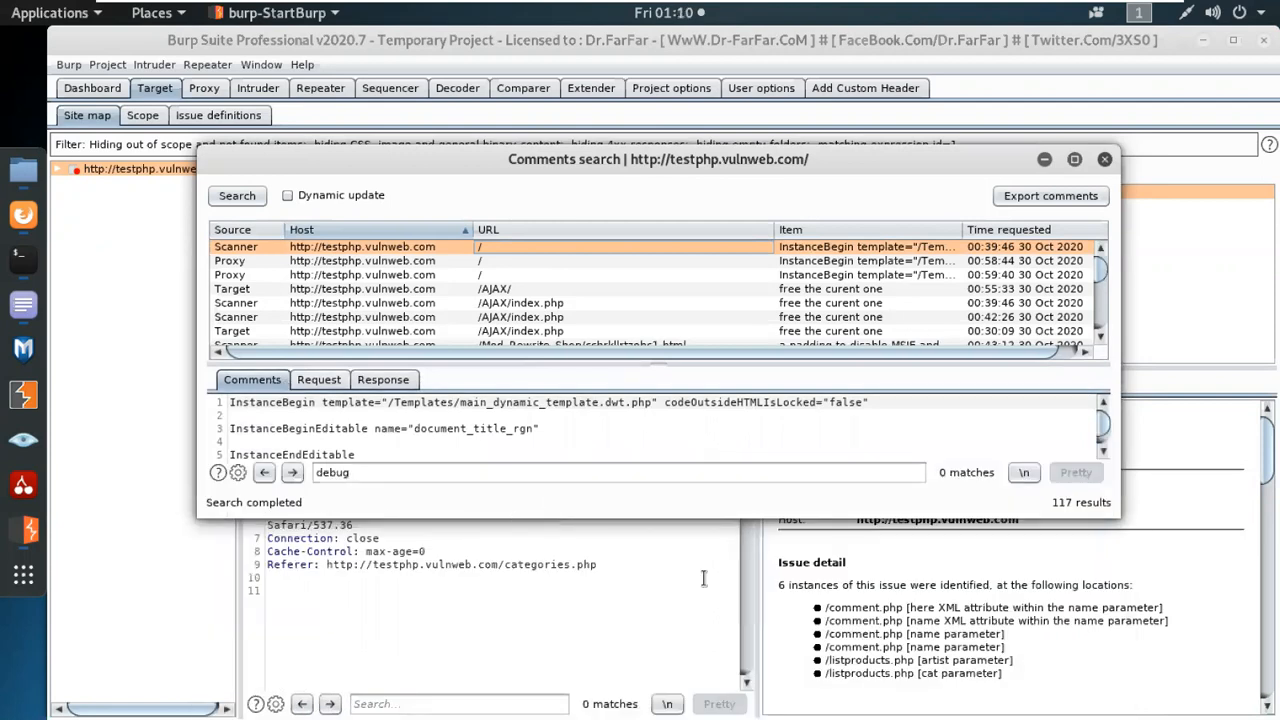
drag(726, 520, 731, 700)
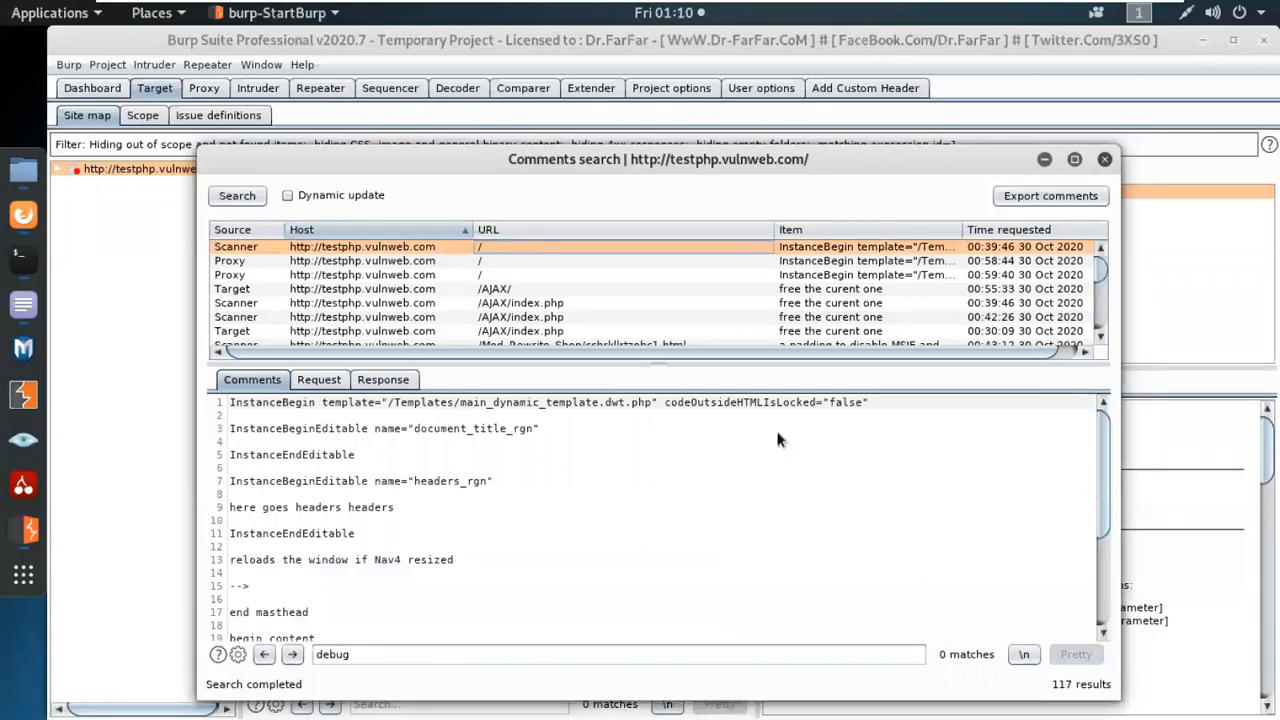
click(321, 379)
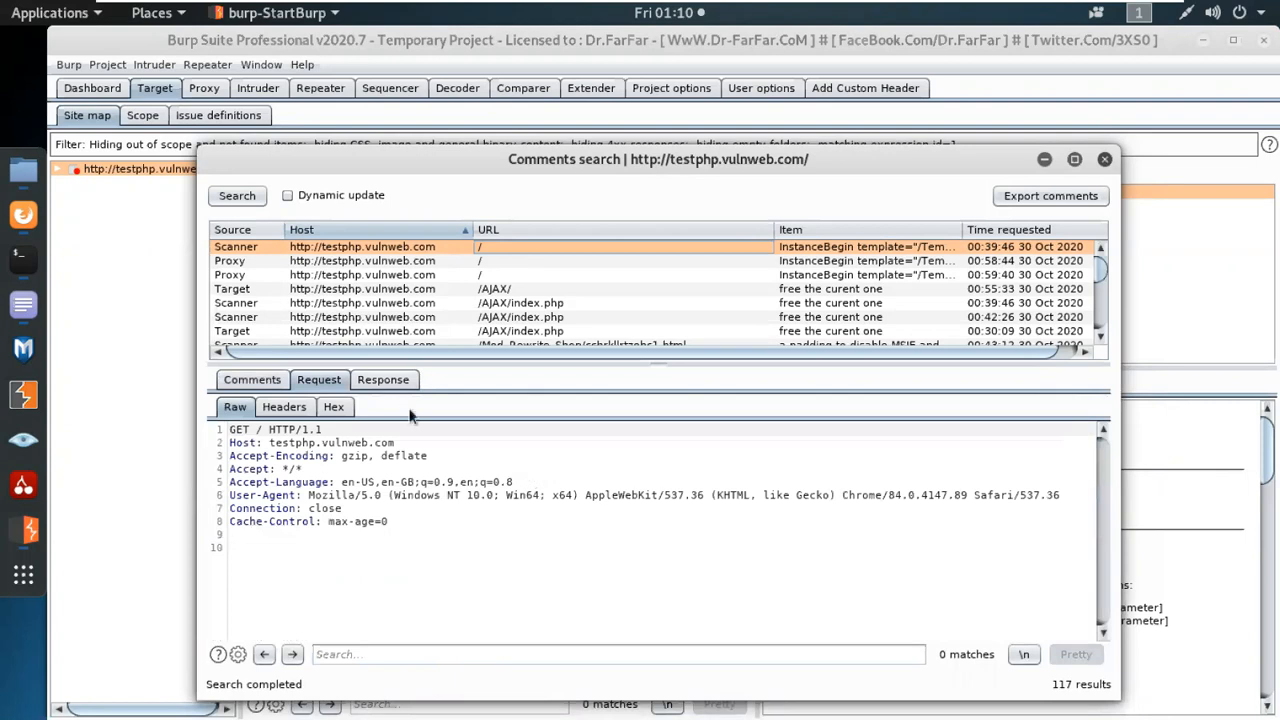
View the Scanner root-page result's raw response and compare its raw request with those of the two Proxy root-page results.
click(398, 381)
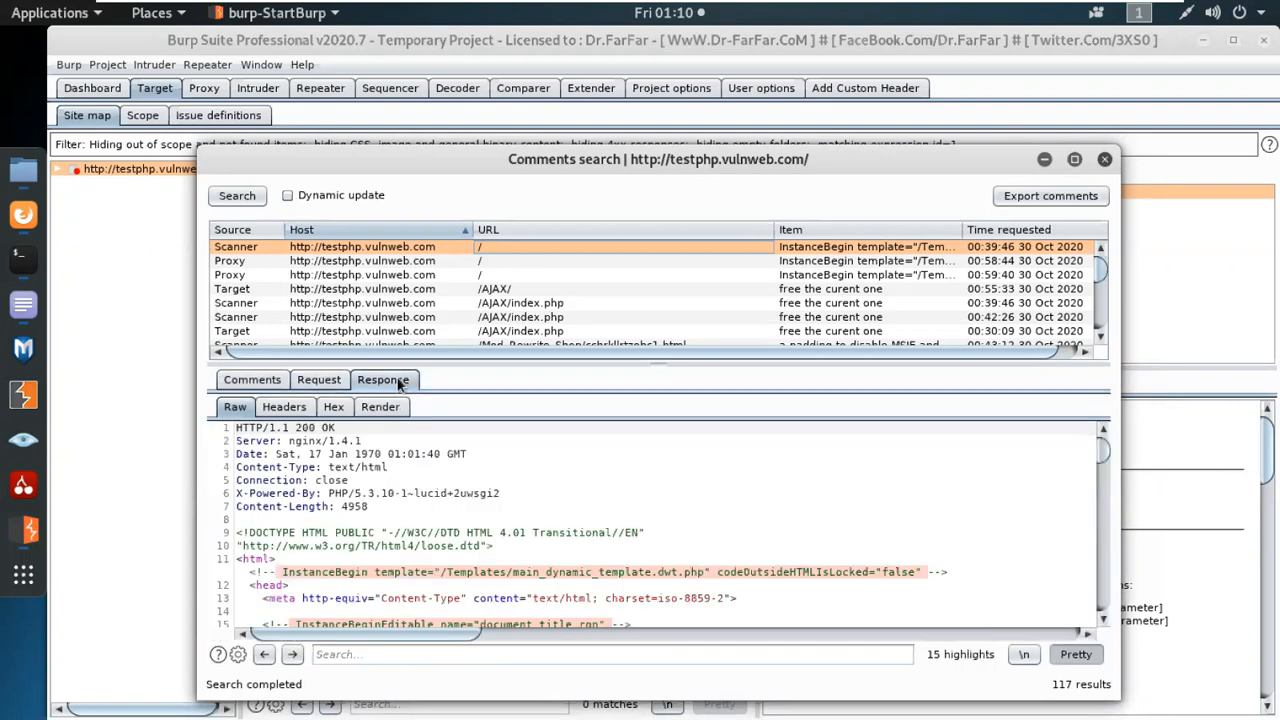
click(310, 380)
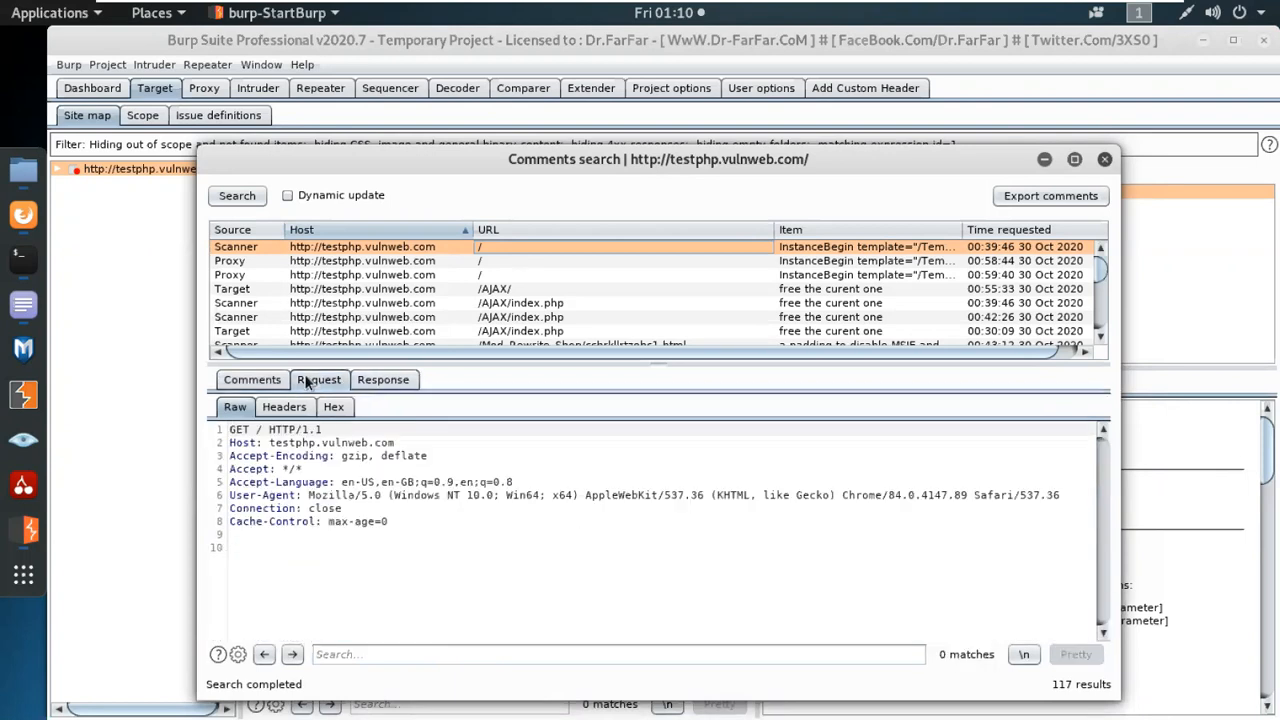
click(490, 264)
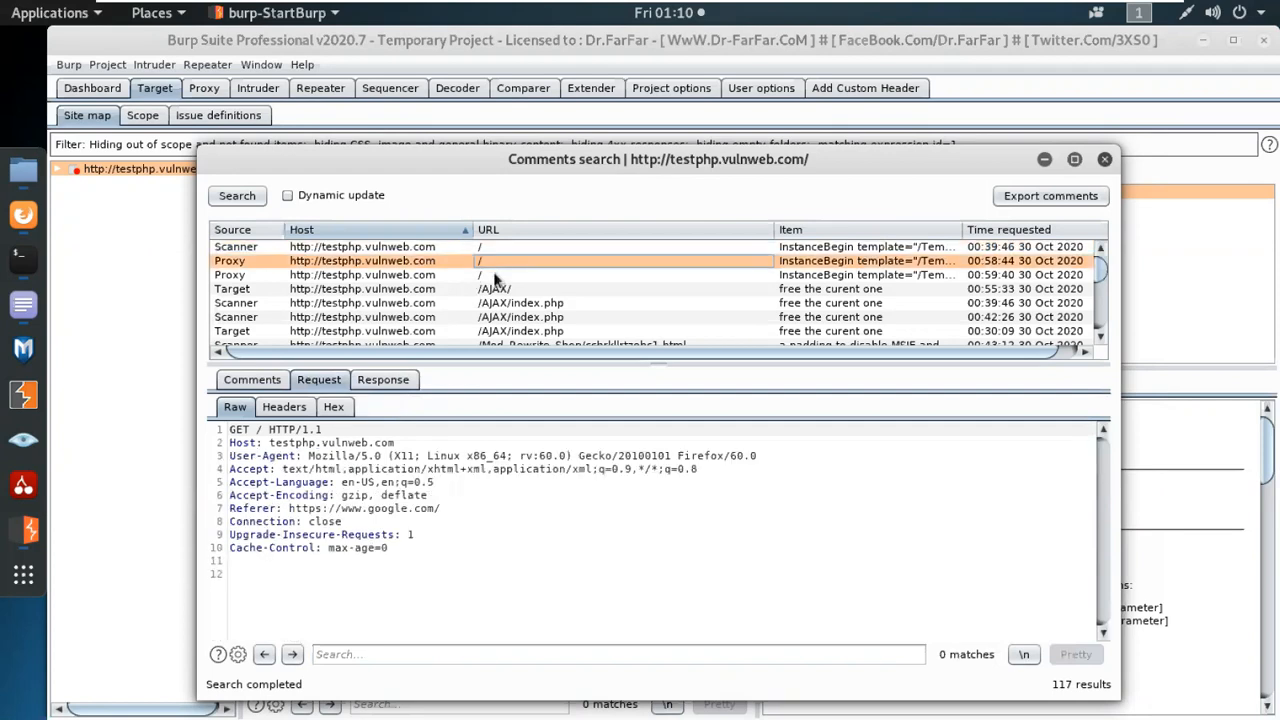
click(495, 275)
click(495, 246)
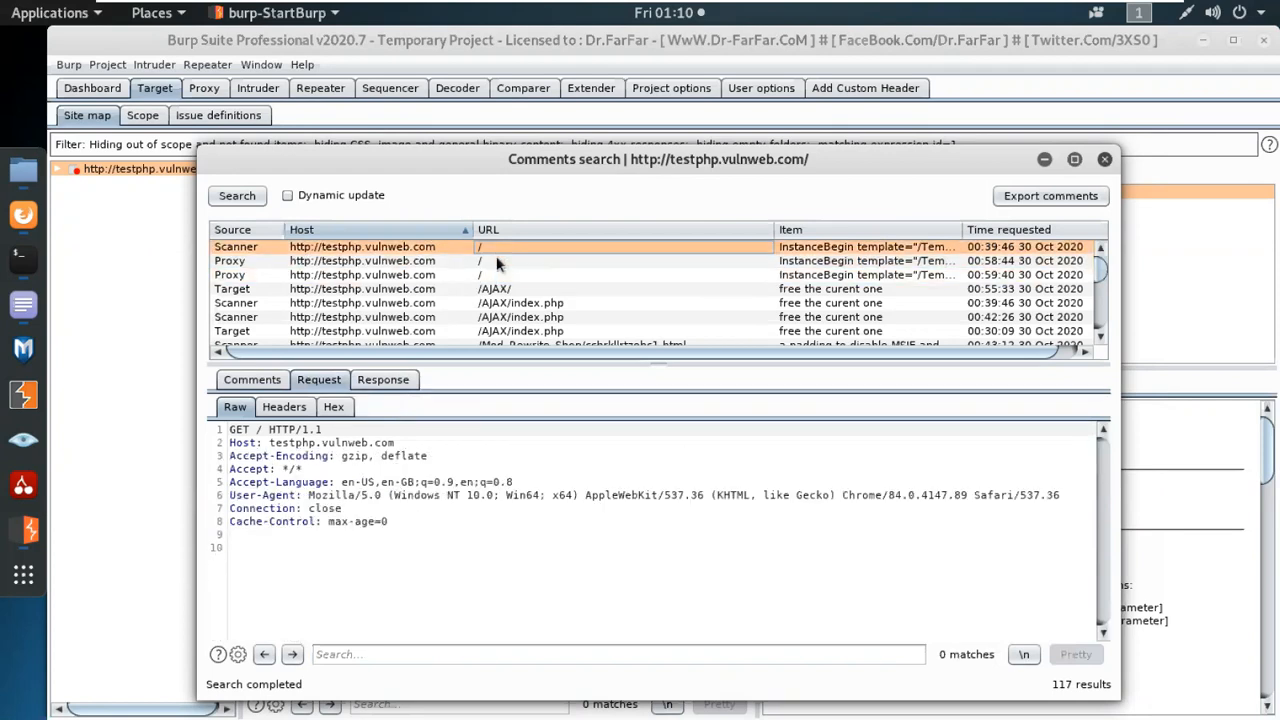
Read the comments found in the 00:59:40 Proxy root-page result and in the /AJAX/index.php results.
click(503, 275)
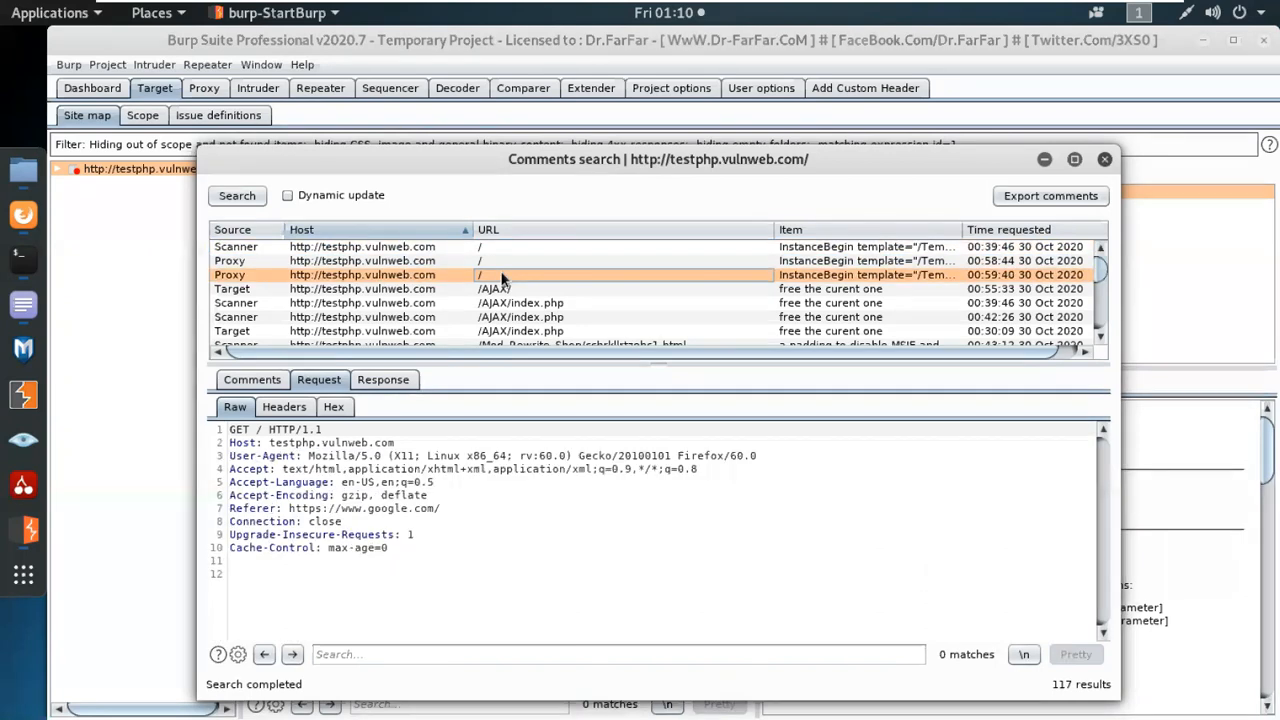
click(256, 380)
scroll(461, 448, down, 4)
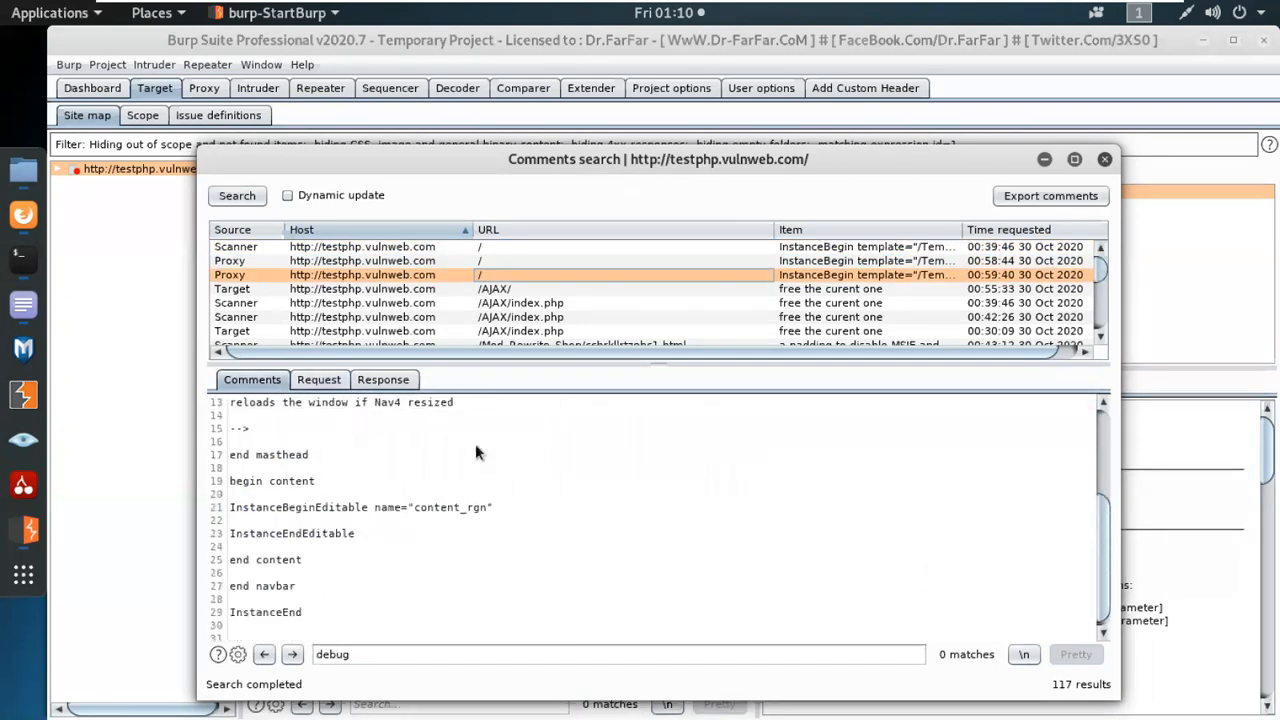
click(511, 317)
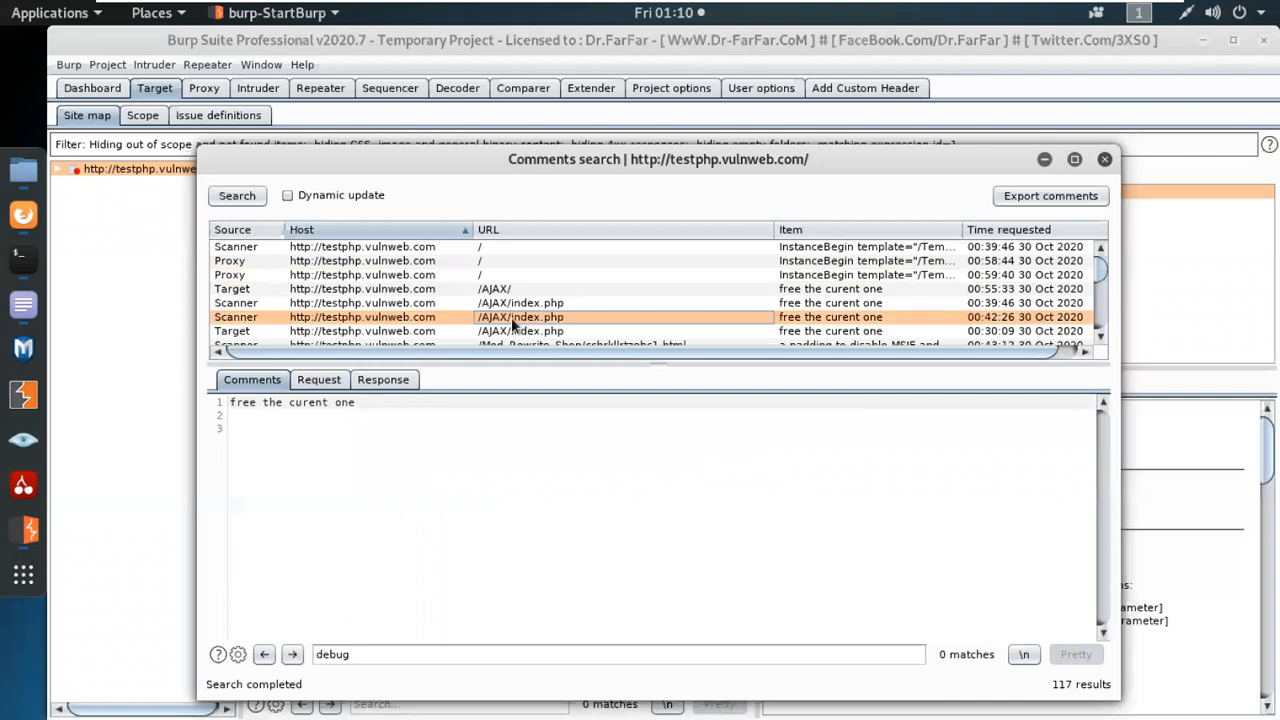
click(517, 305)
click(514, 329)
Read the comments found in the /Mod_Rewrite_Shop/ pages and in the first Scanner result for /artists.php?artist=2.
scroll(514, 329, down, 2)
click(520, 304)
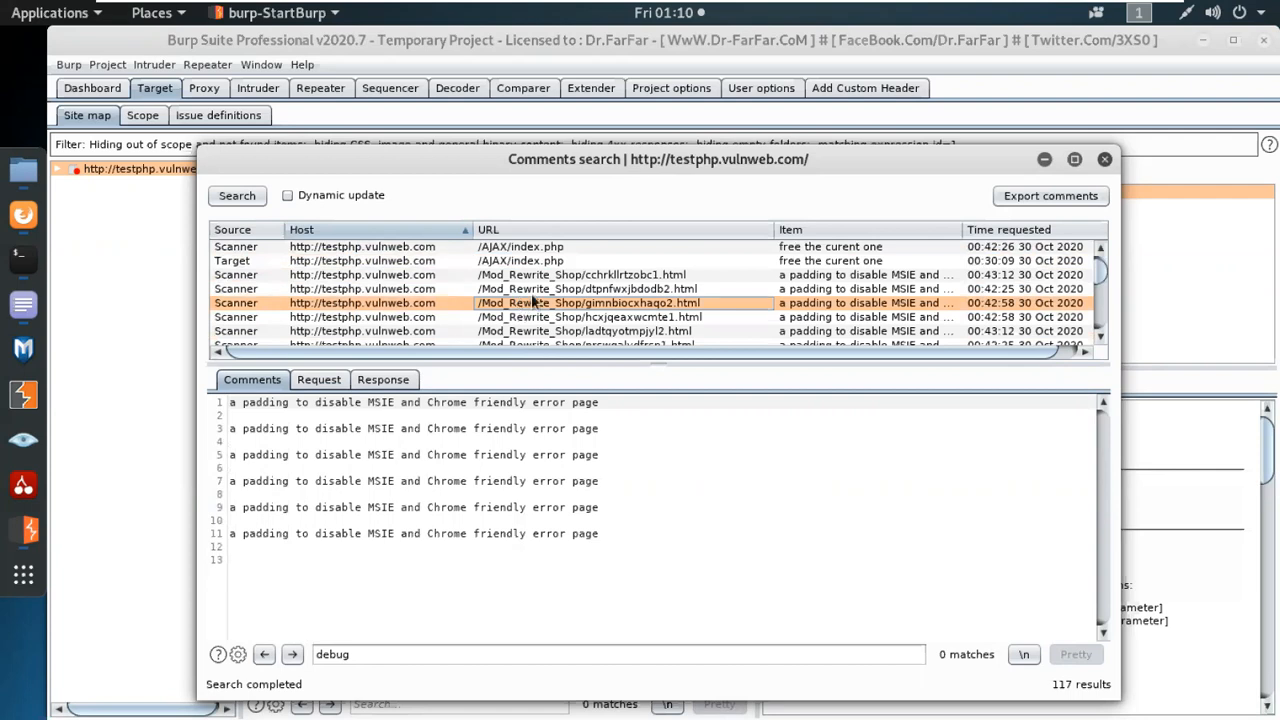
click(534, 290)
scroll(544, 306, down, 3)
click(544, 303)
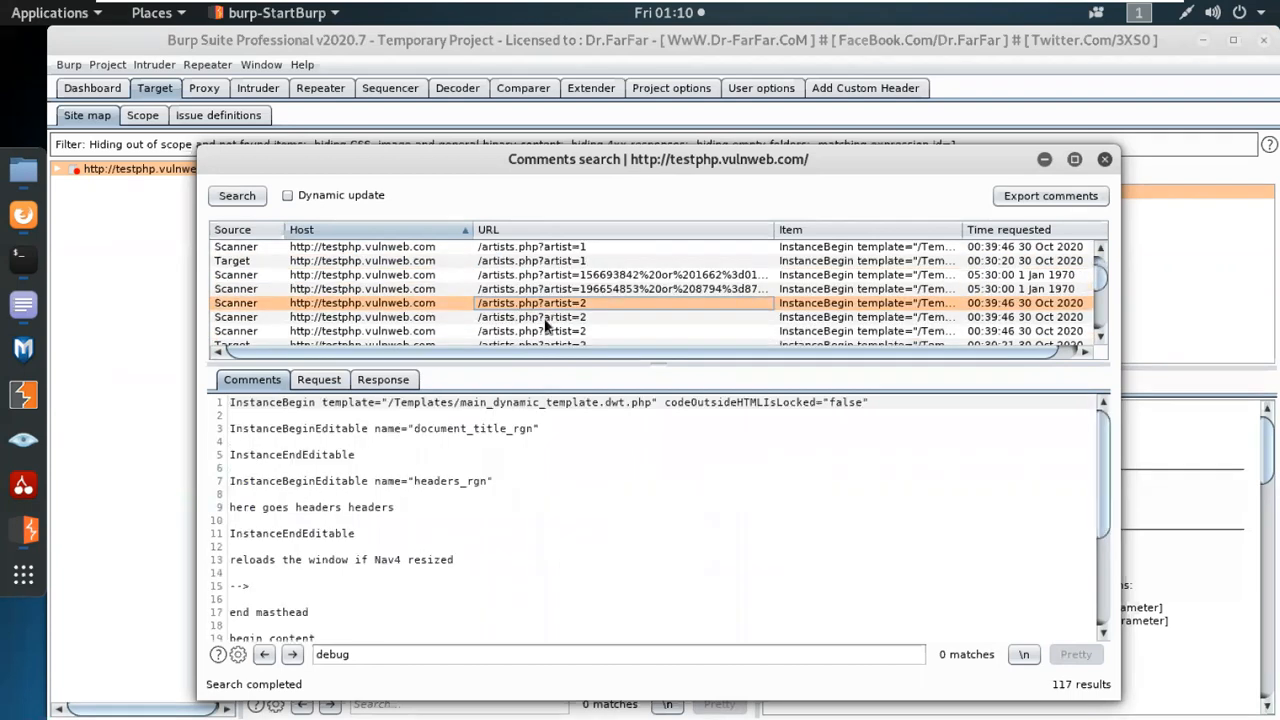
scroll(547, 484, down, 5)
scroll(545, 469, up, 5)
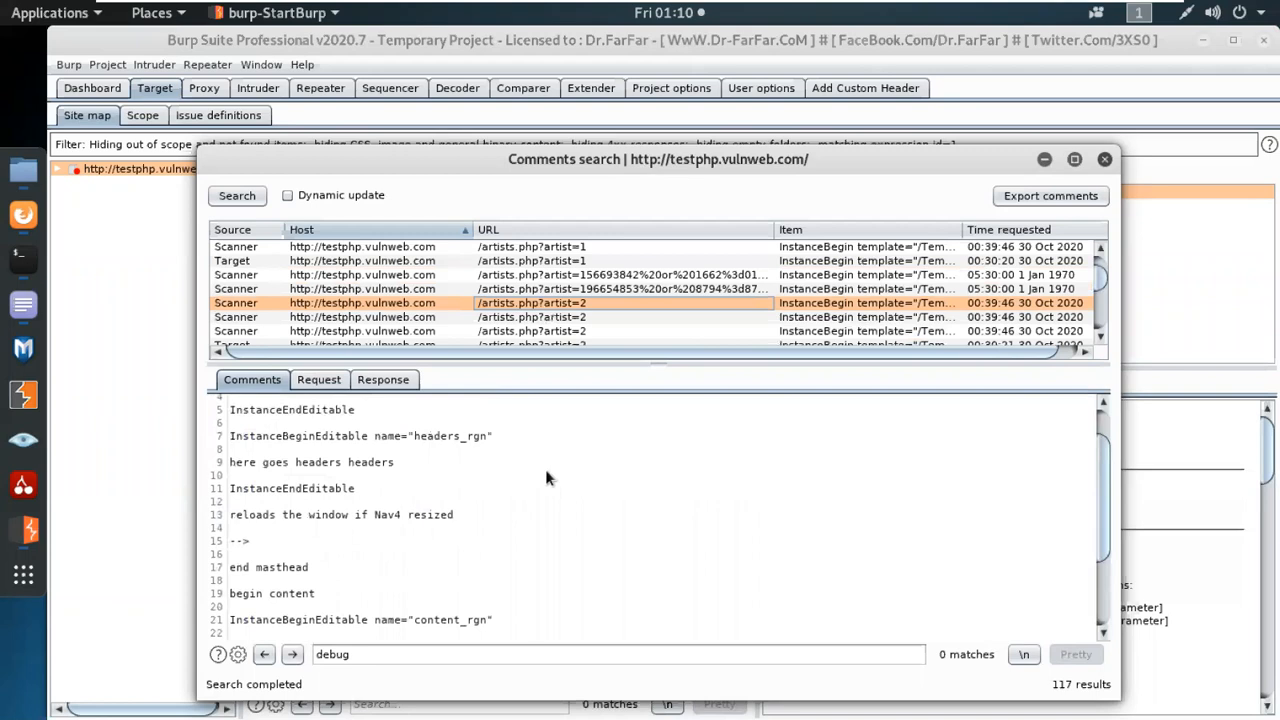
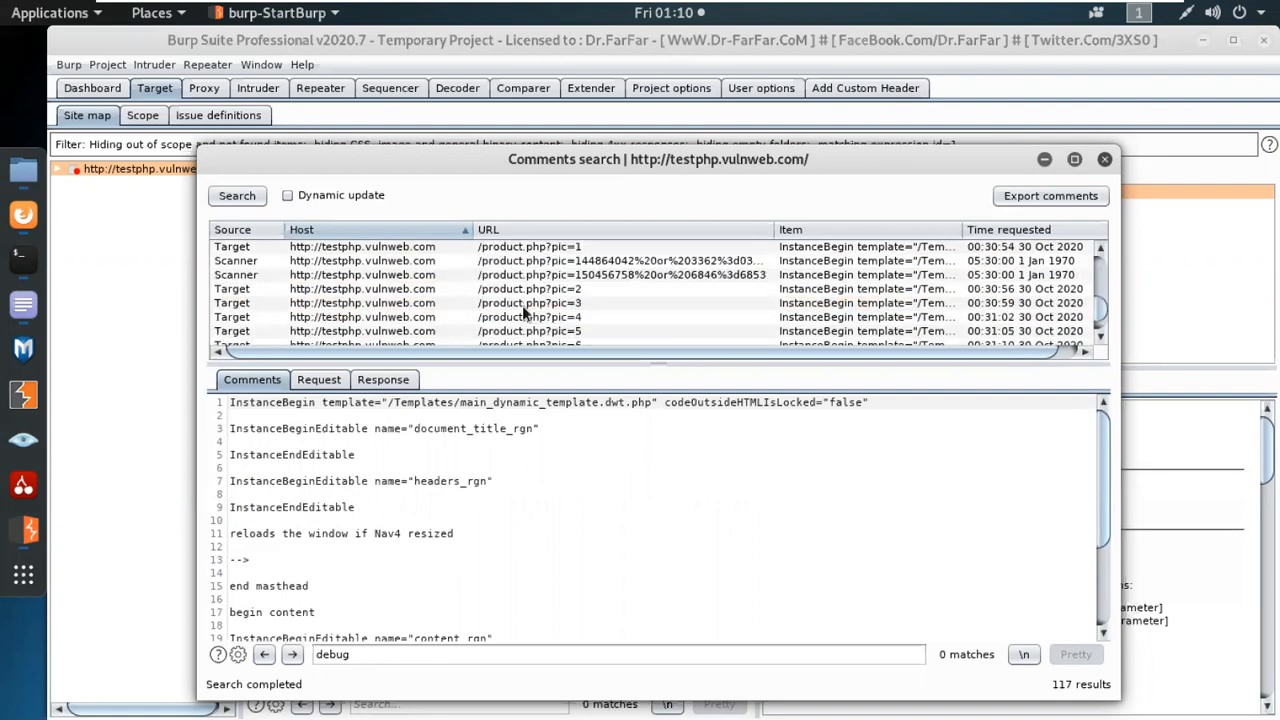
Rerun the comments search and close its window, and view the target scope settings and the Burp Scanner issue definitions.
click(248, 201)
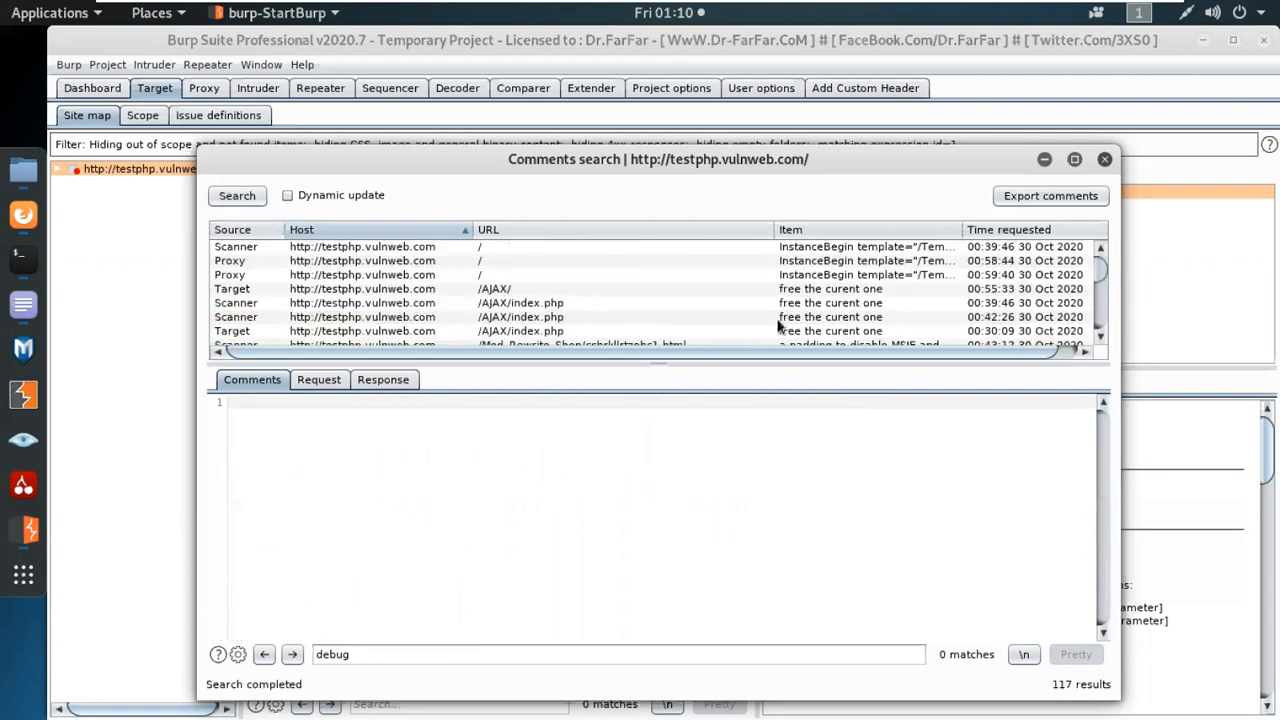
click(1104, 160)
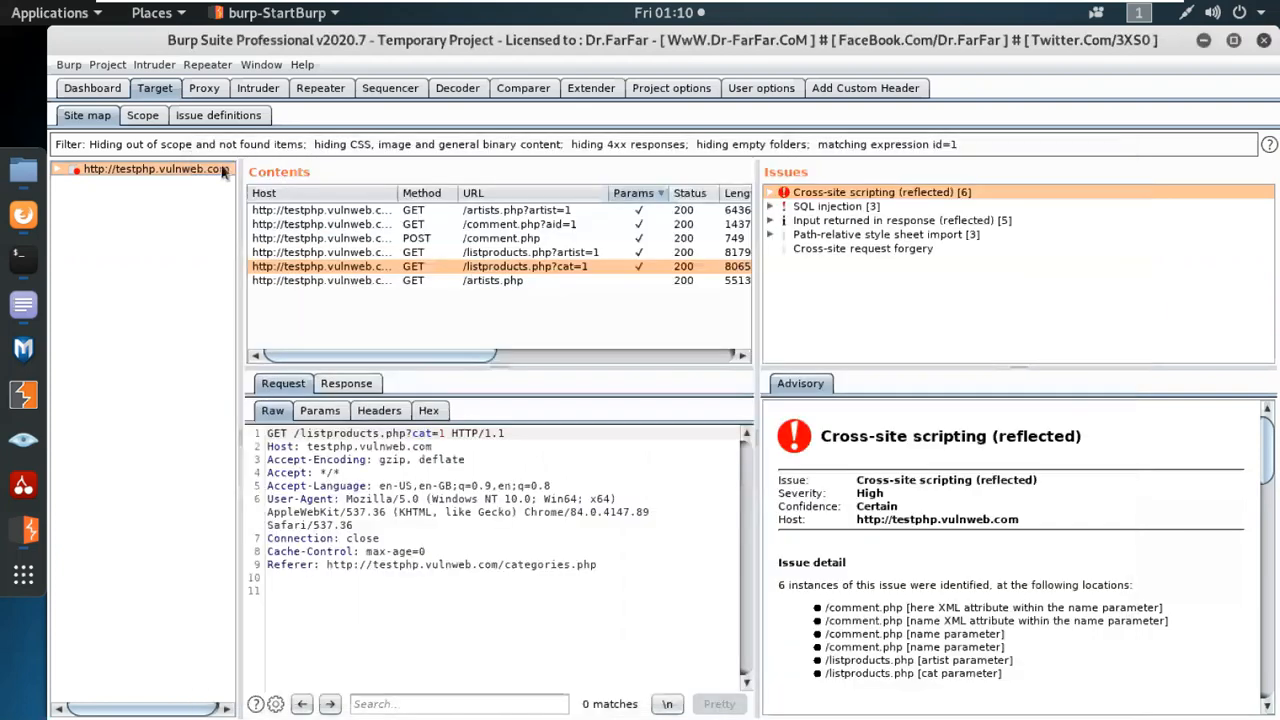
click(141, 116)
click(211, 115)
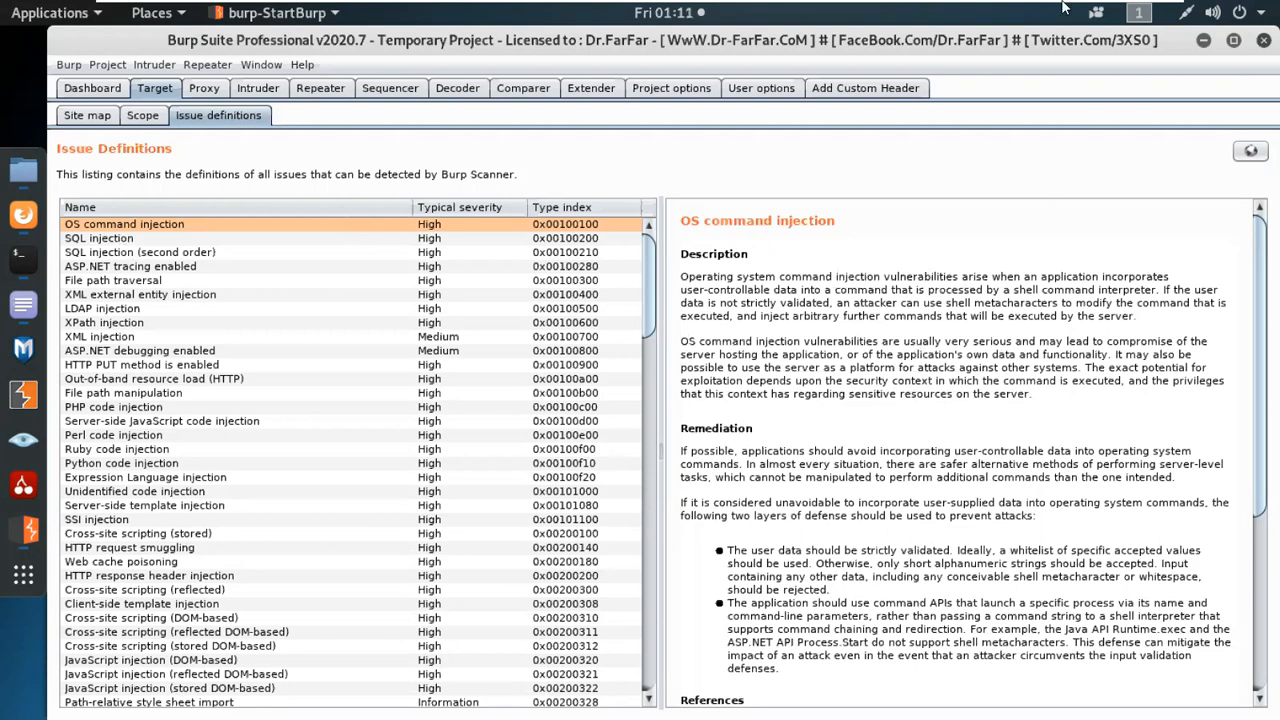
Leave the Kali virtual machine, return the Burp Suite Cookbook PDF to its cover page, and switch to the Zoom meeting in Firefox.
click(1122, 11)
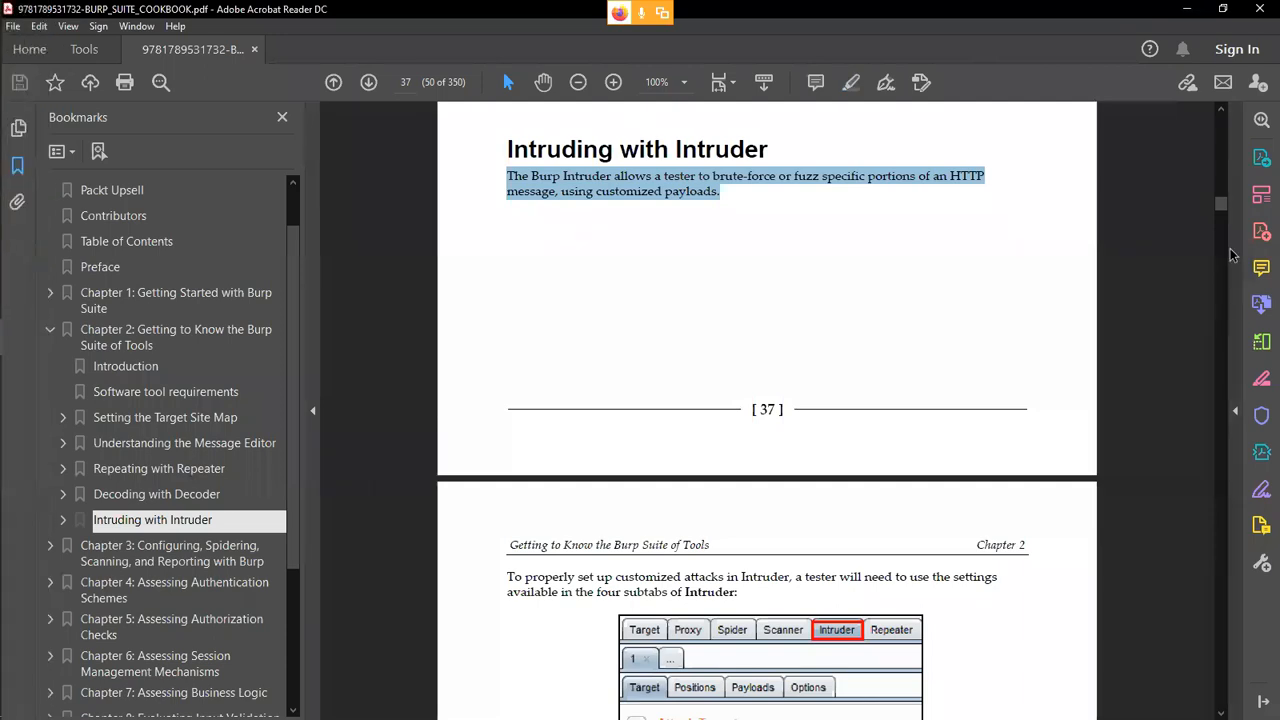
drag(1222, 206, 1221, 119)
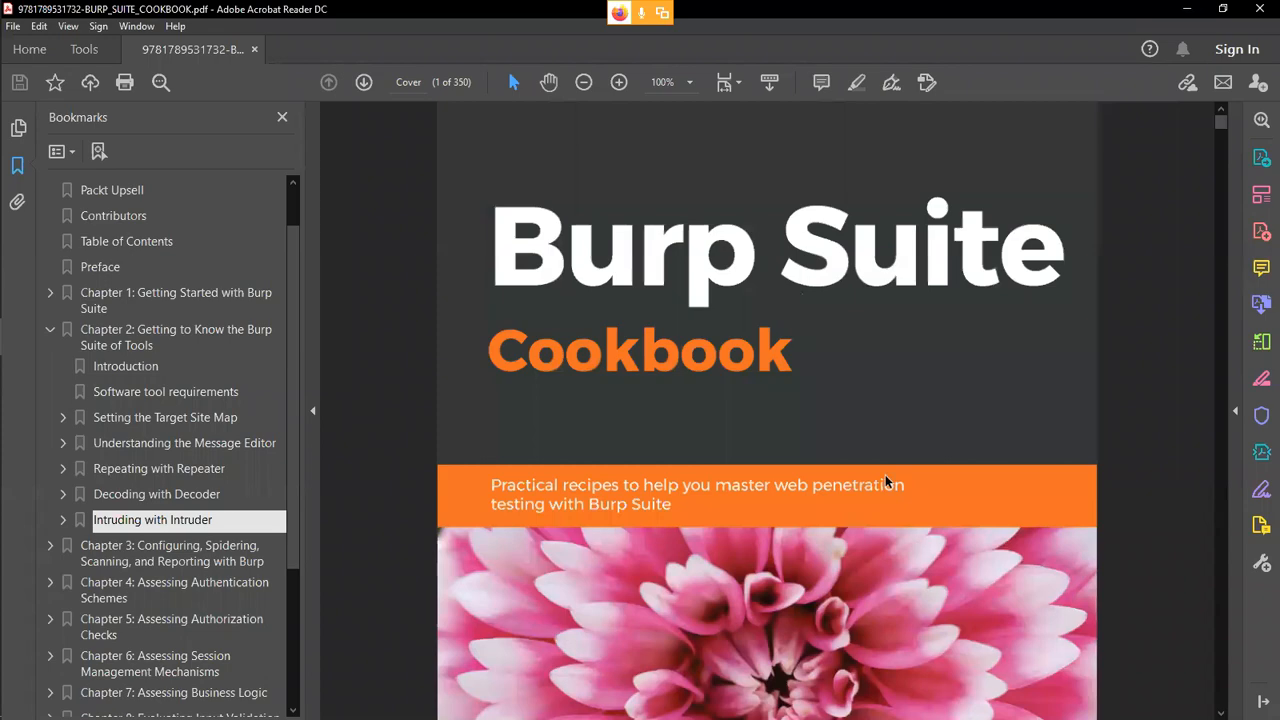
mouse_move(2, 243)
click(24, 223)
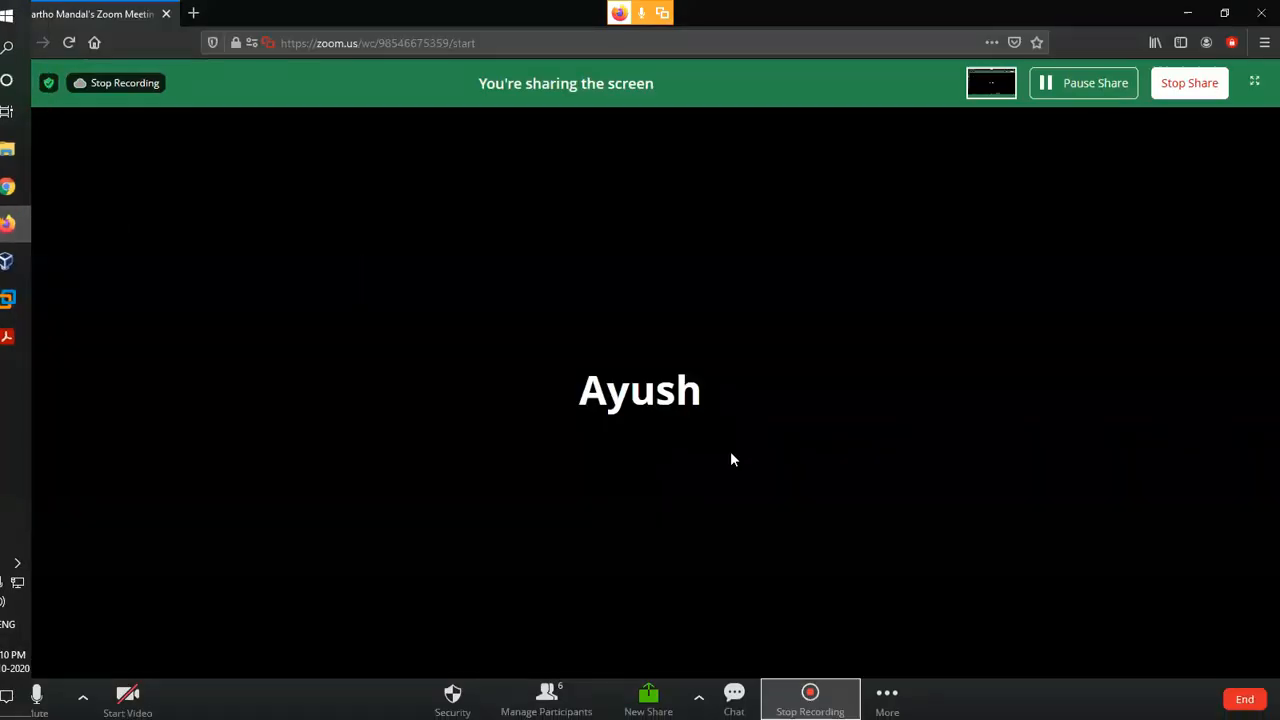